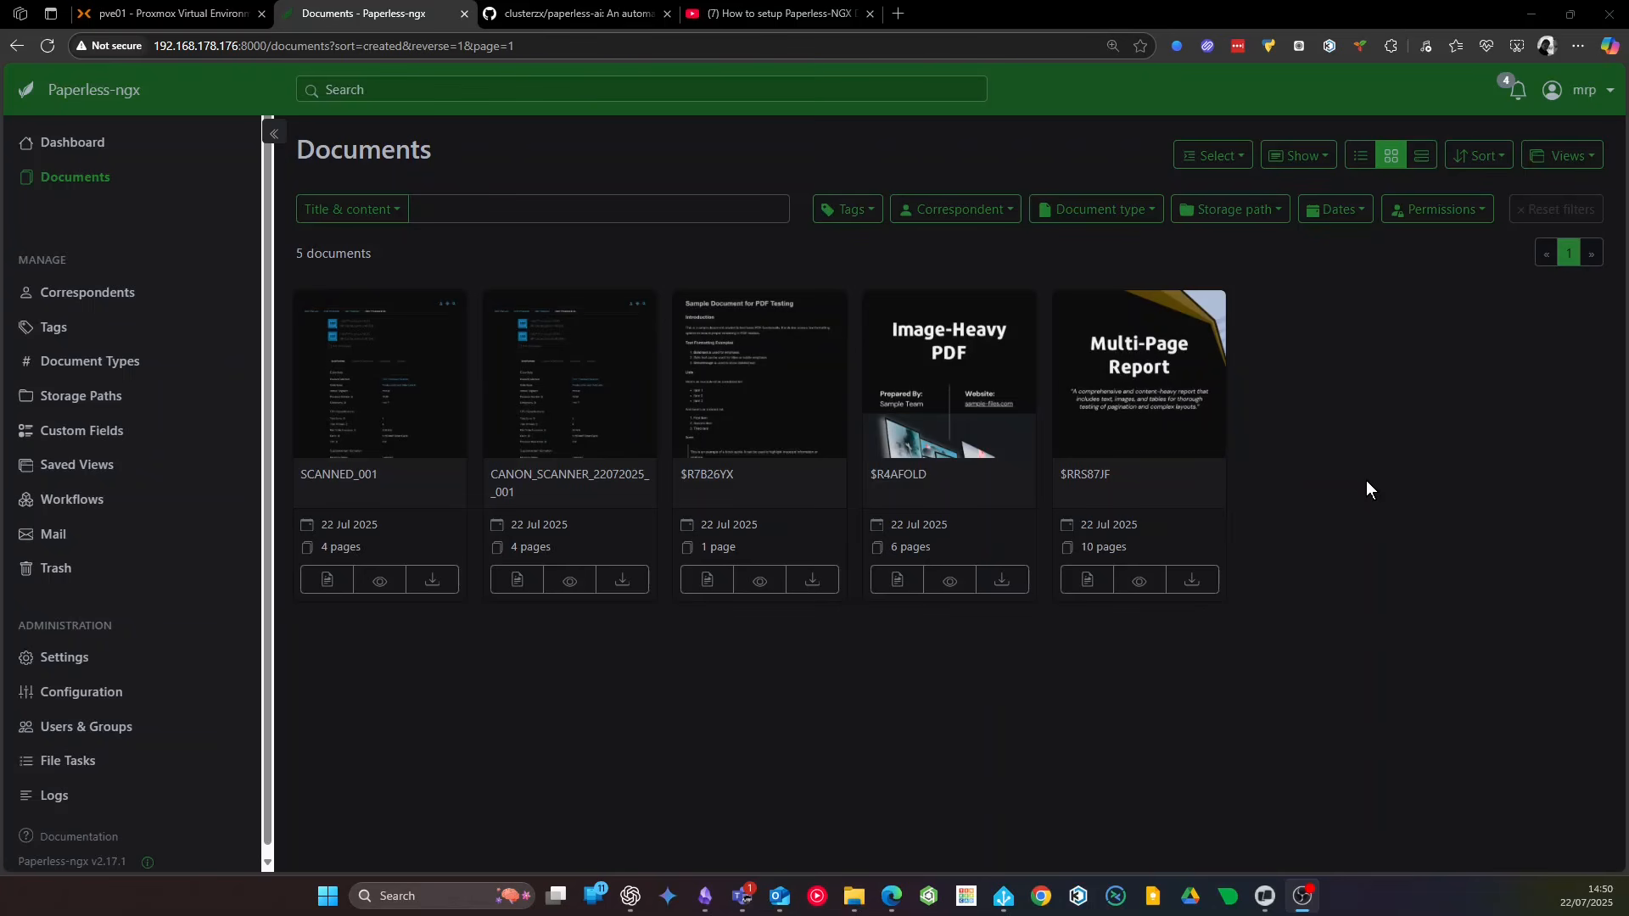
Review the Multi-Page Report document's title, content, metadata and notes in its detail view, and close the document
left_click(1108, 390)
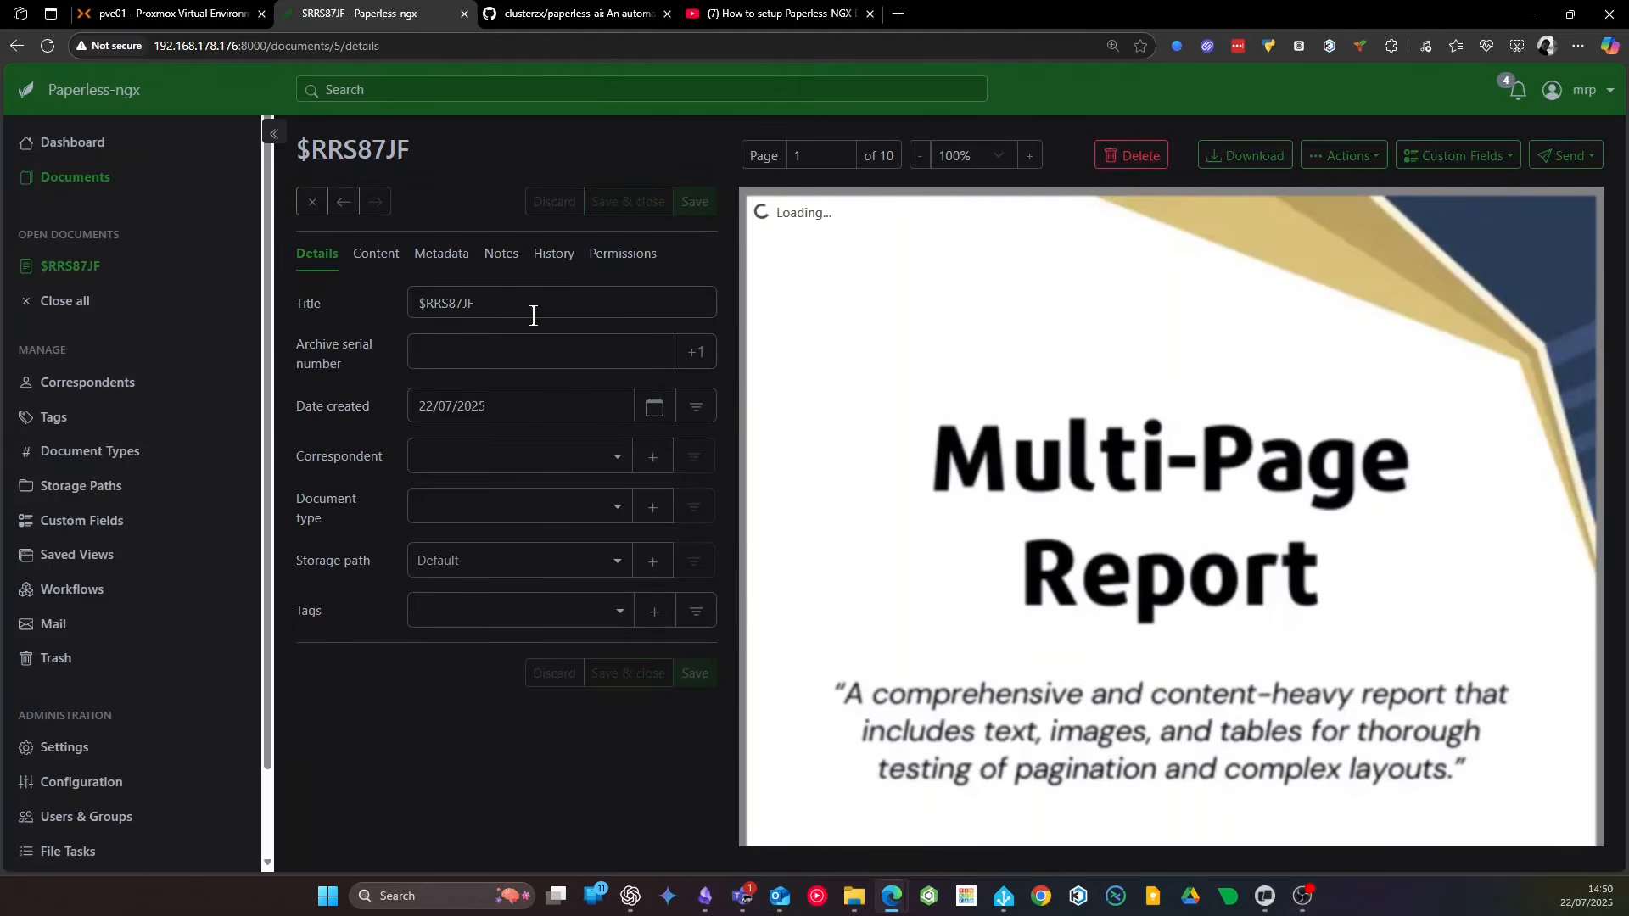
left_click_drag(531, 312, 377, 308)
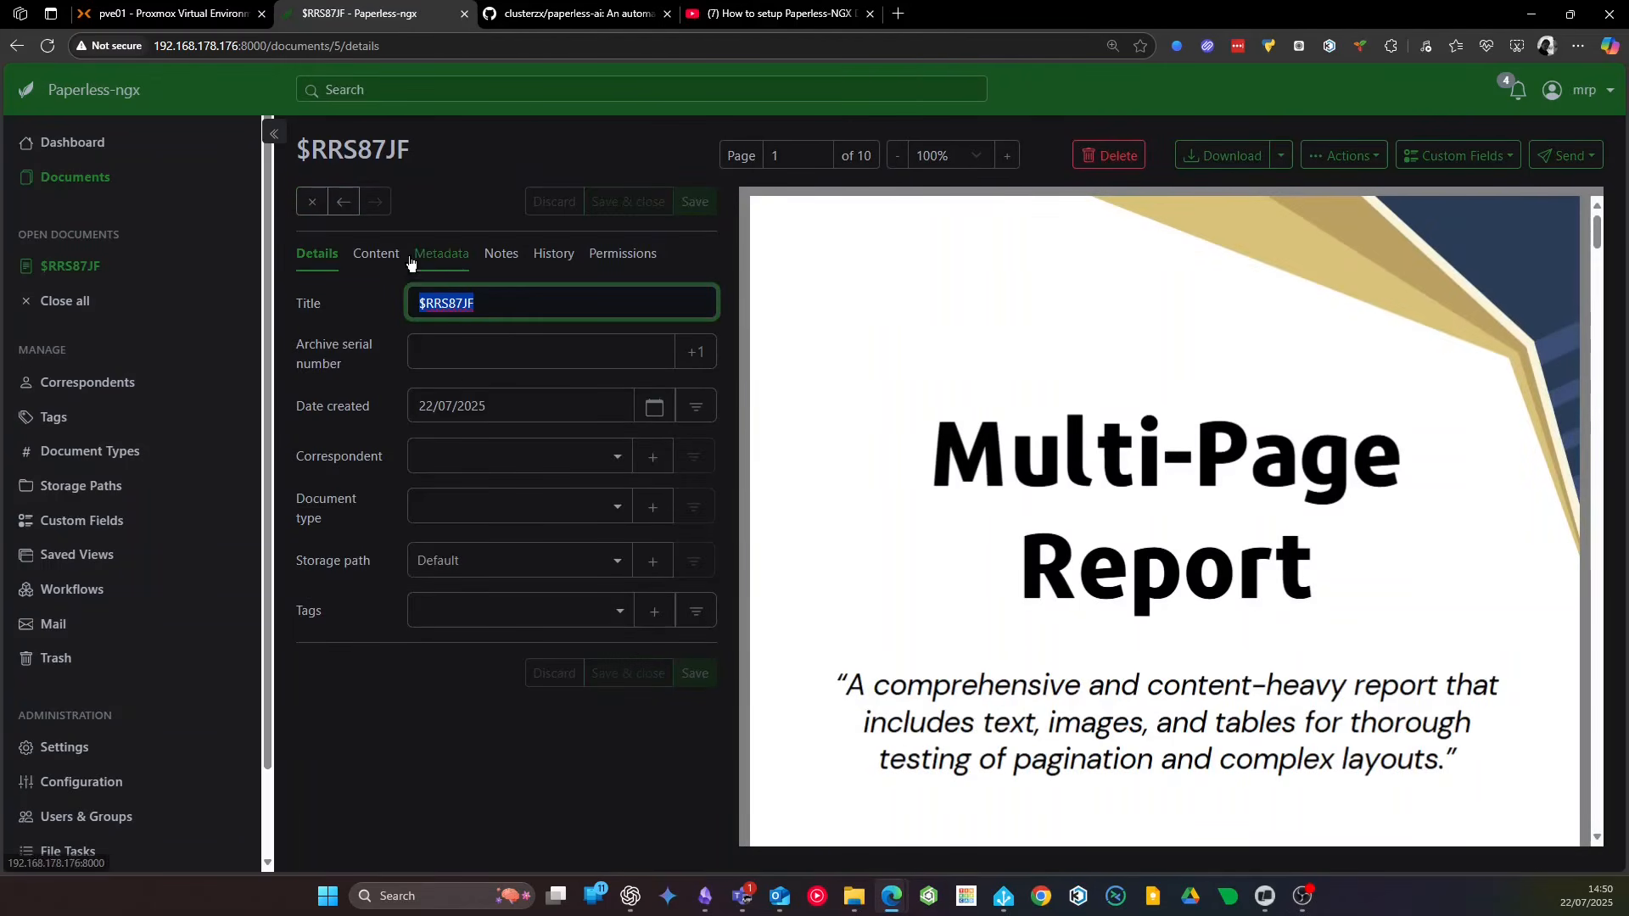
left_click(381, 268)
left_click(433, 253)
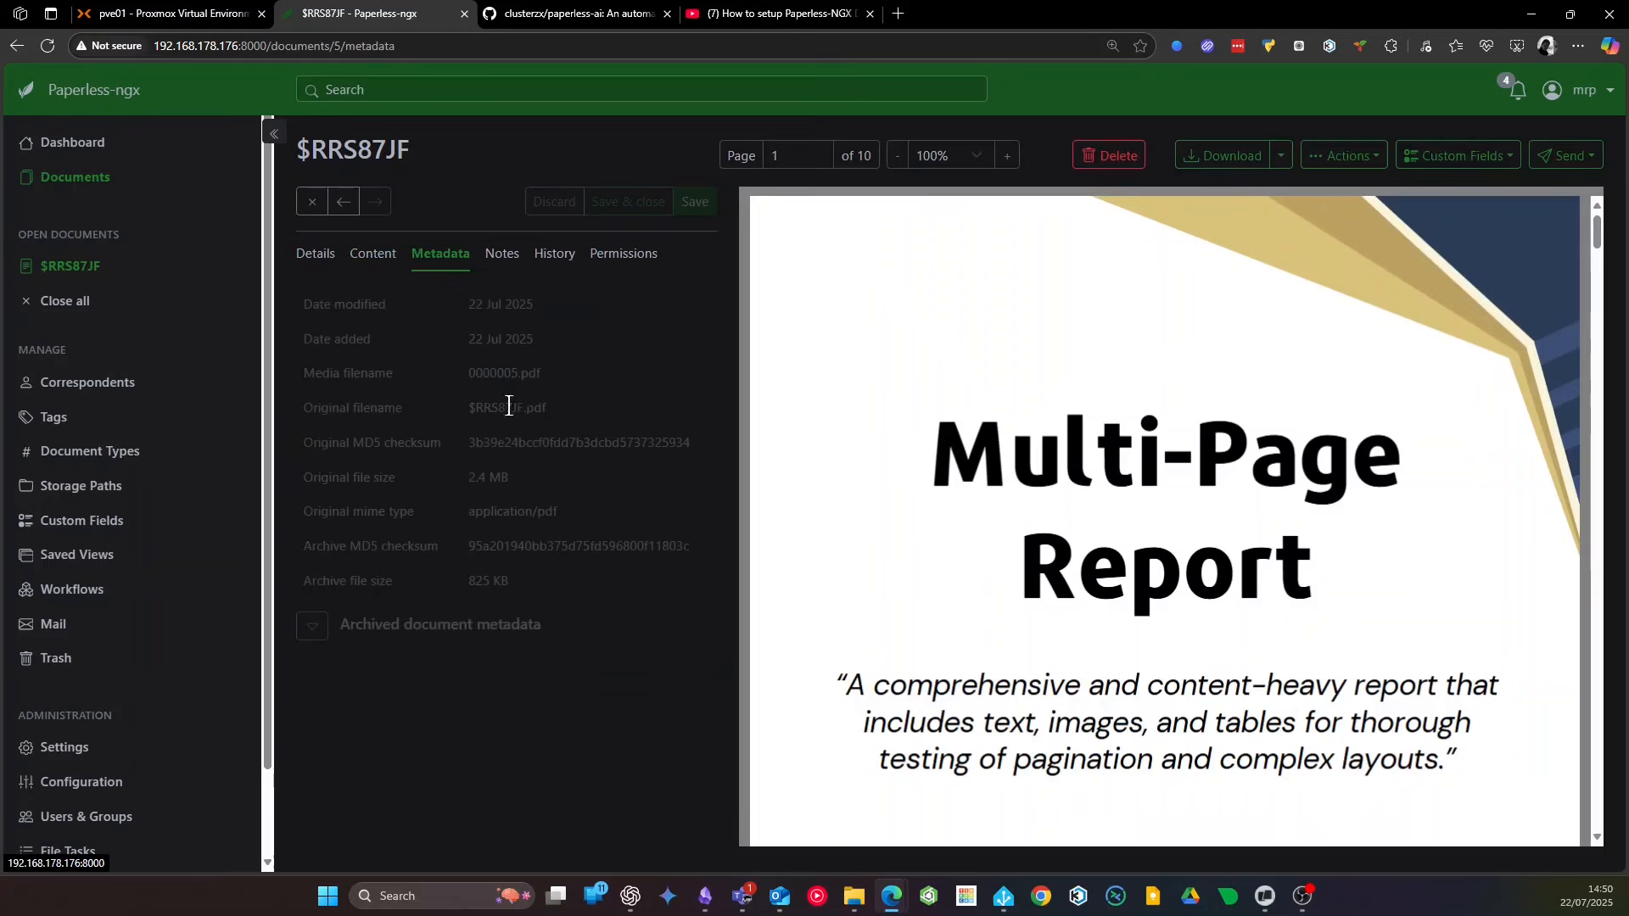
left_click(500, 256)
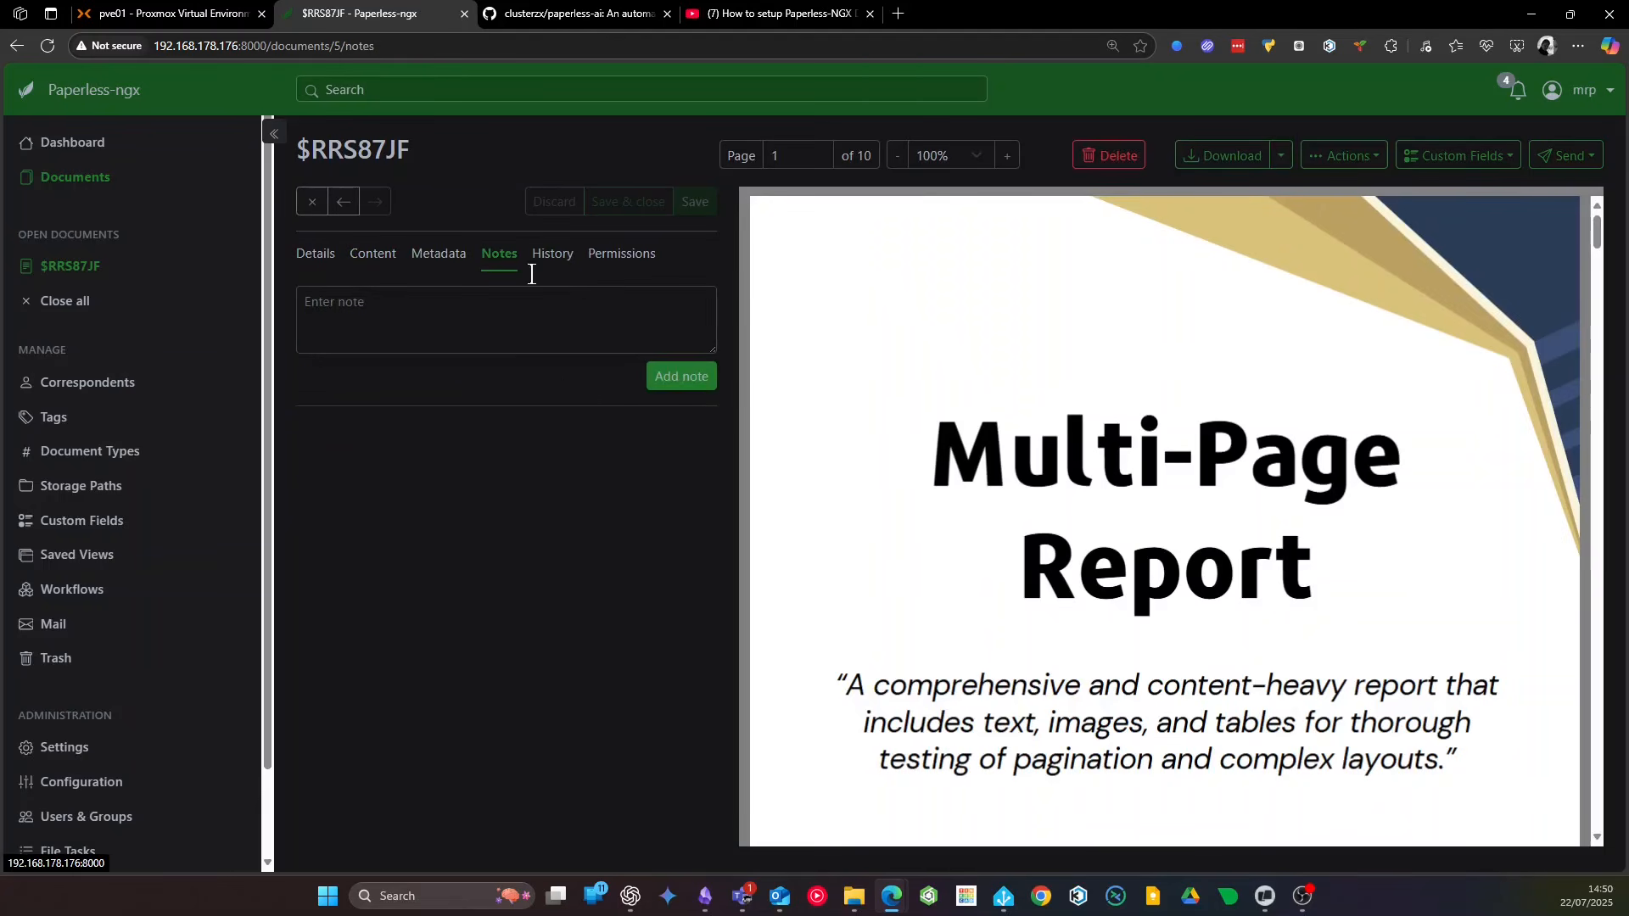
left_click(317, 249)
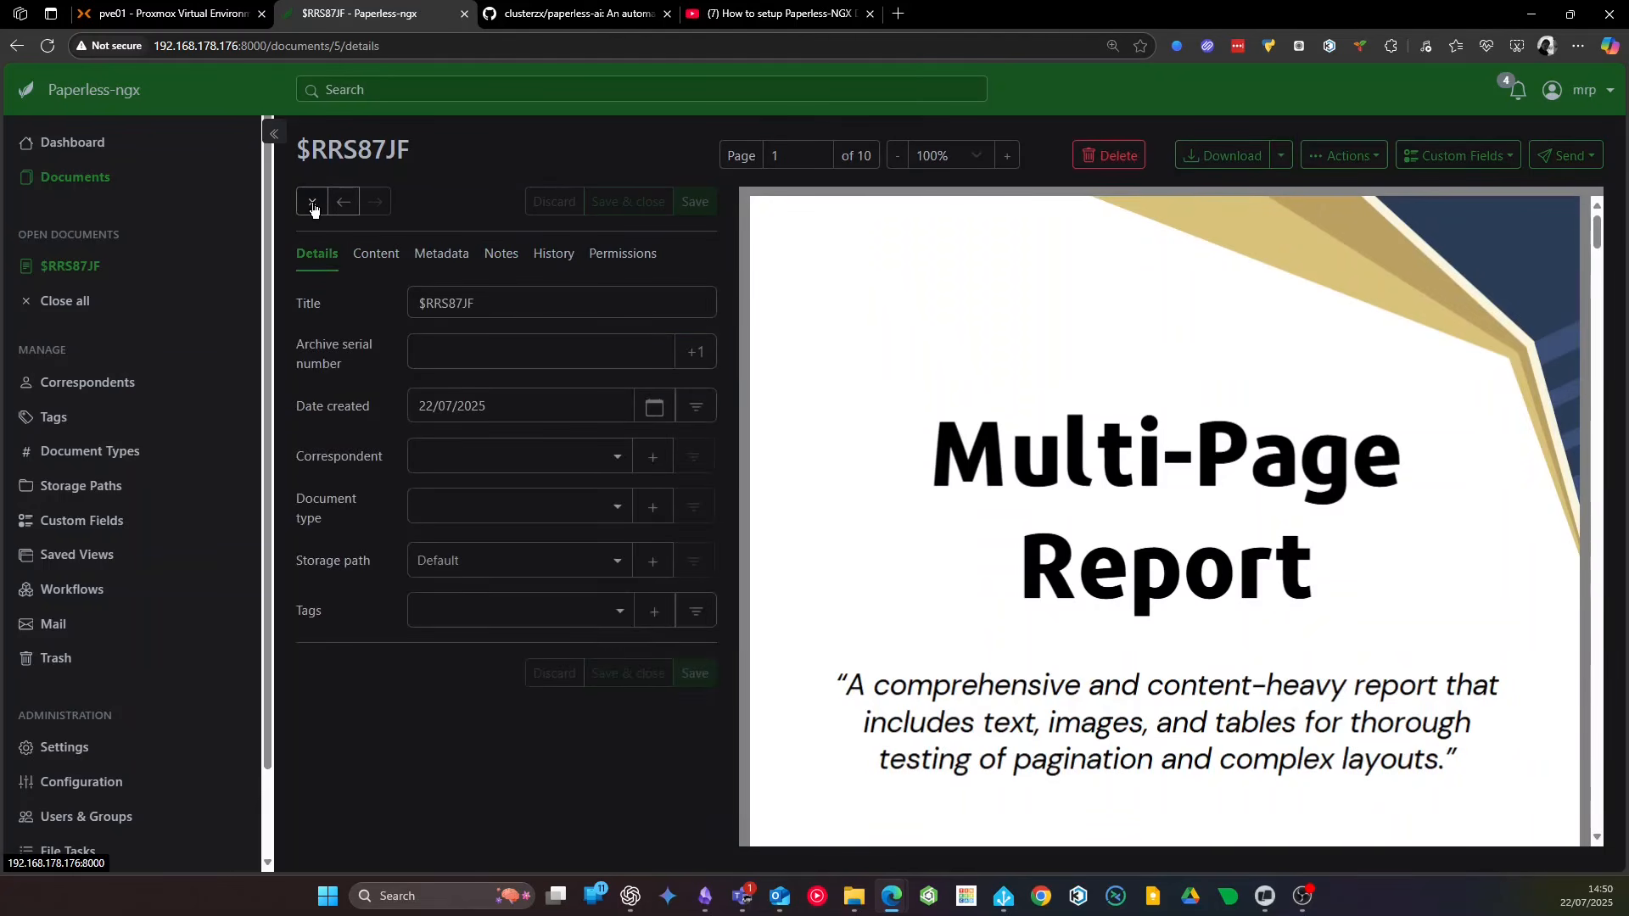
left_click(312, 204)
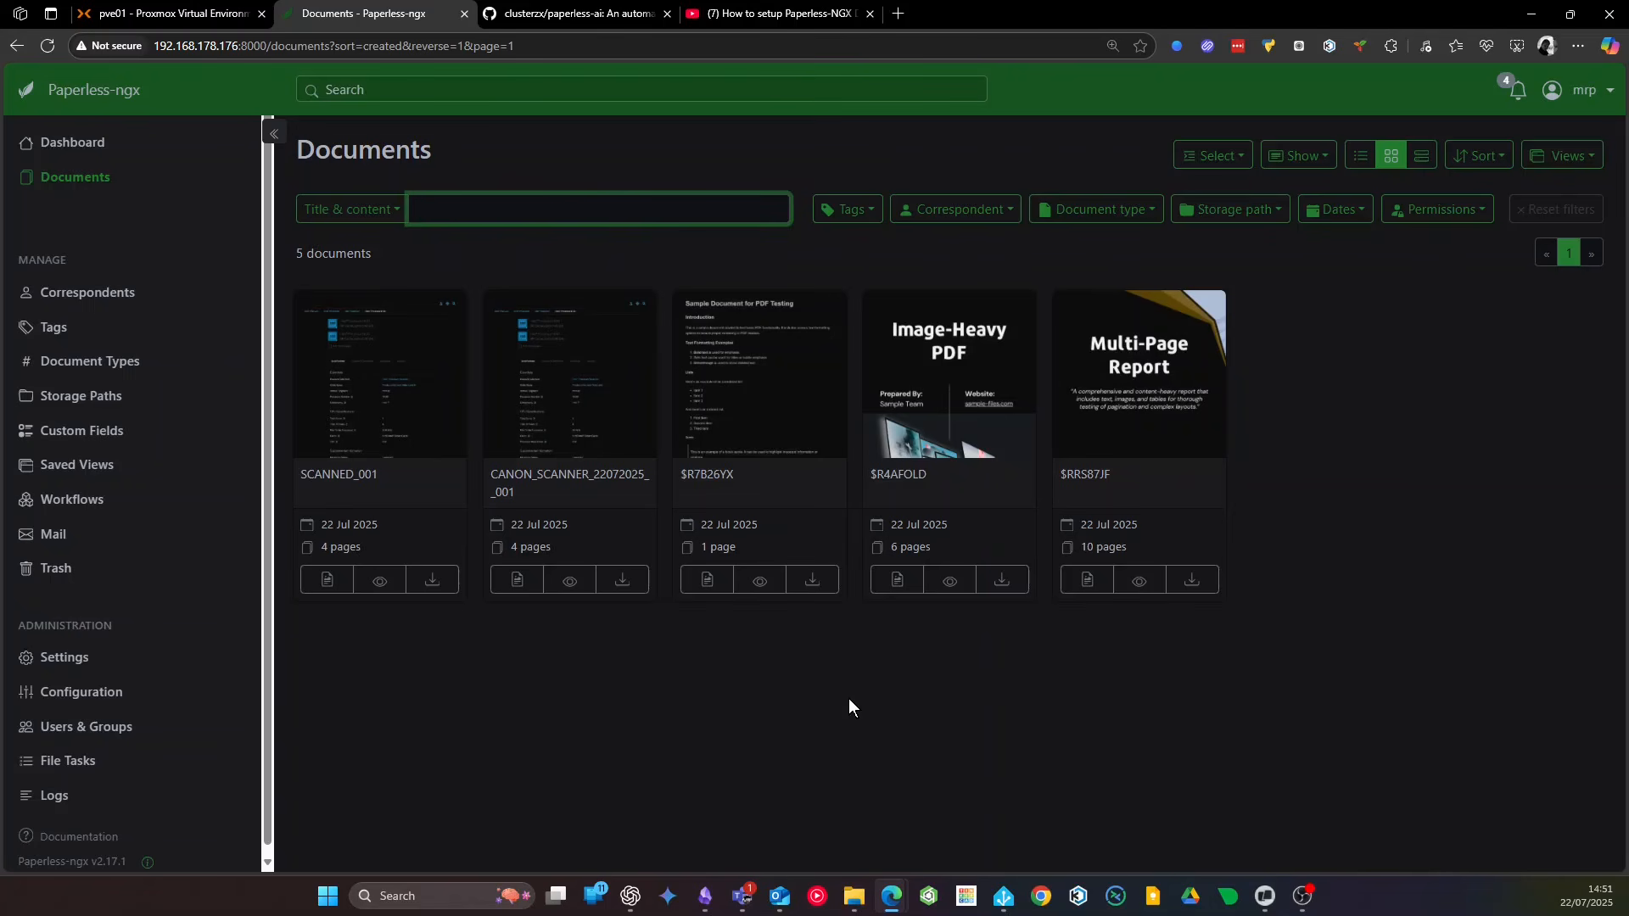
Switch to the clusterzx/paperless-ai GitHub repository and examine the README's list of supported AI backends
left_click(570, 14)
scroll(329, 422, "up", 5)
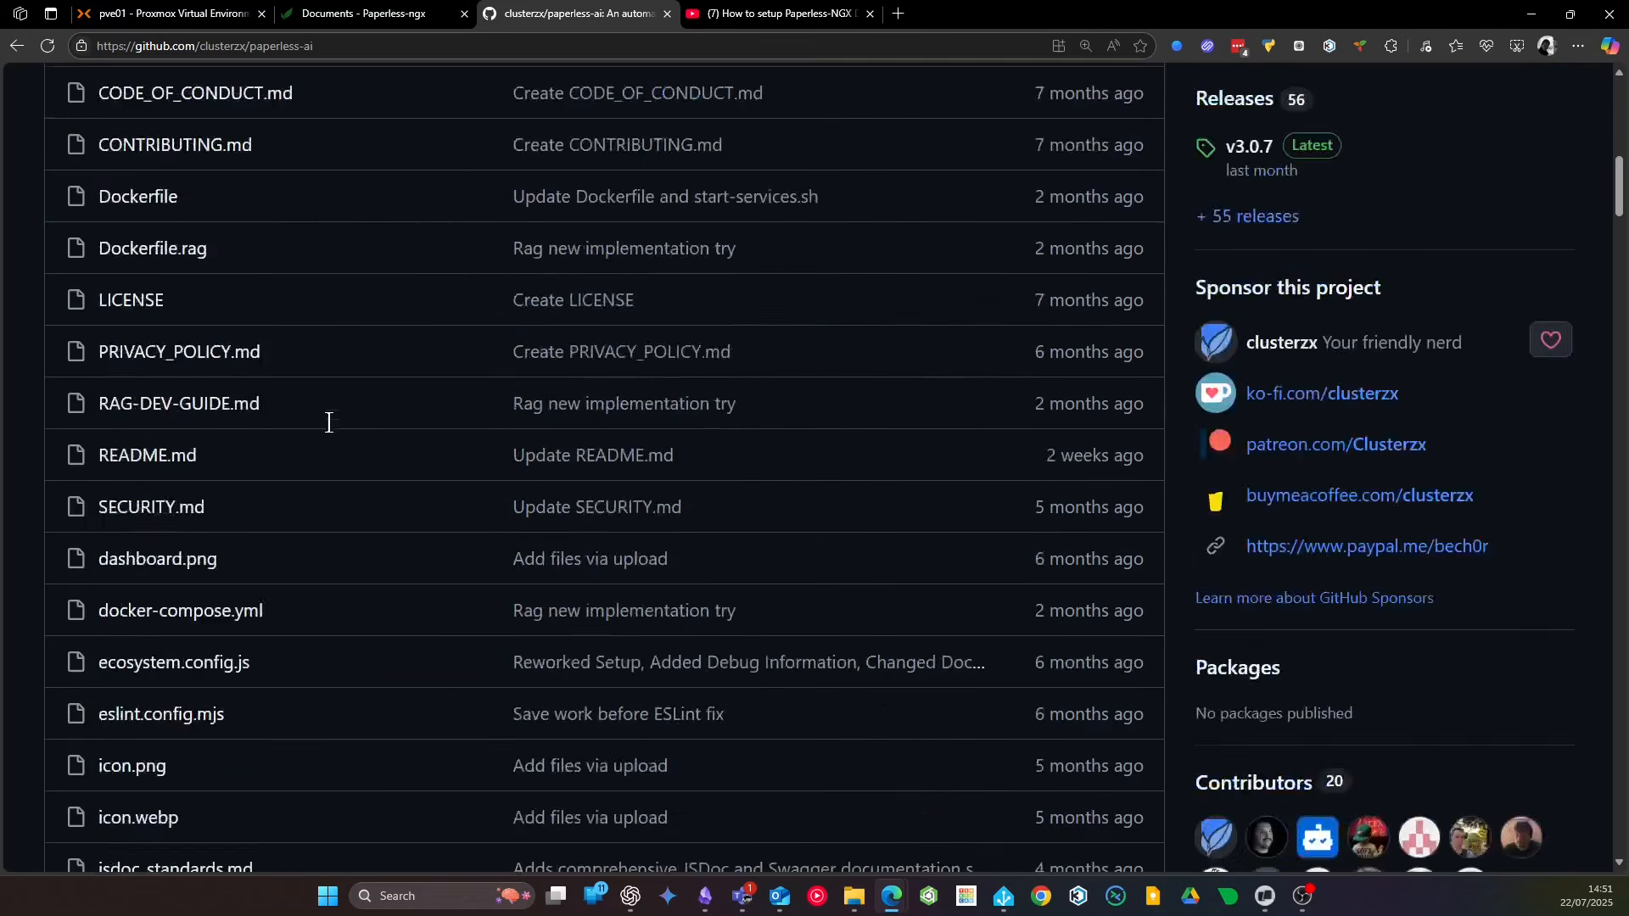
scroll(329, 422, "up", 10)
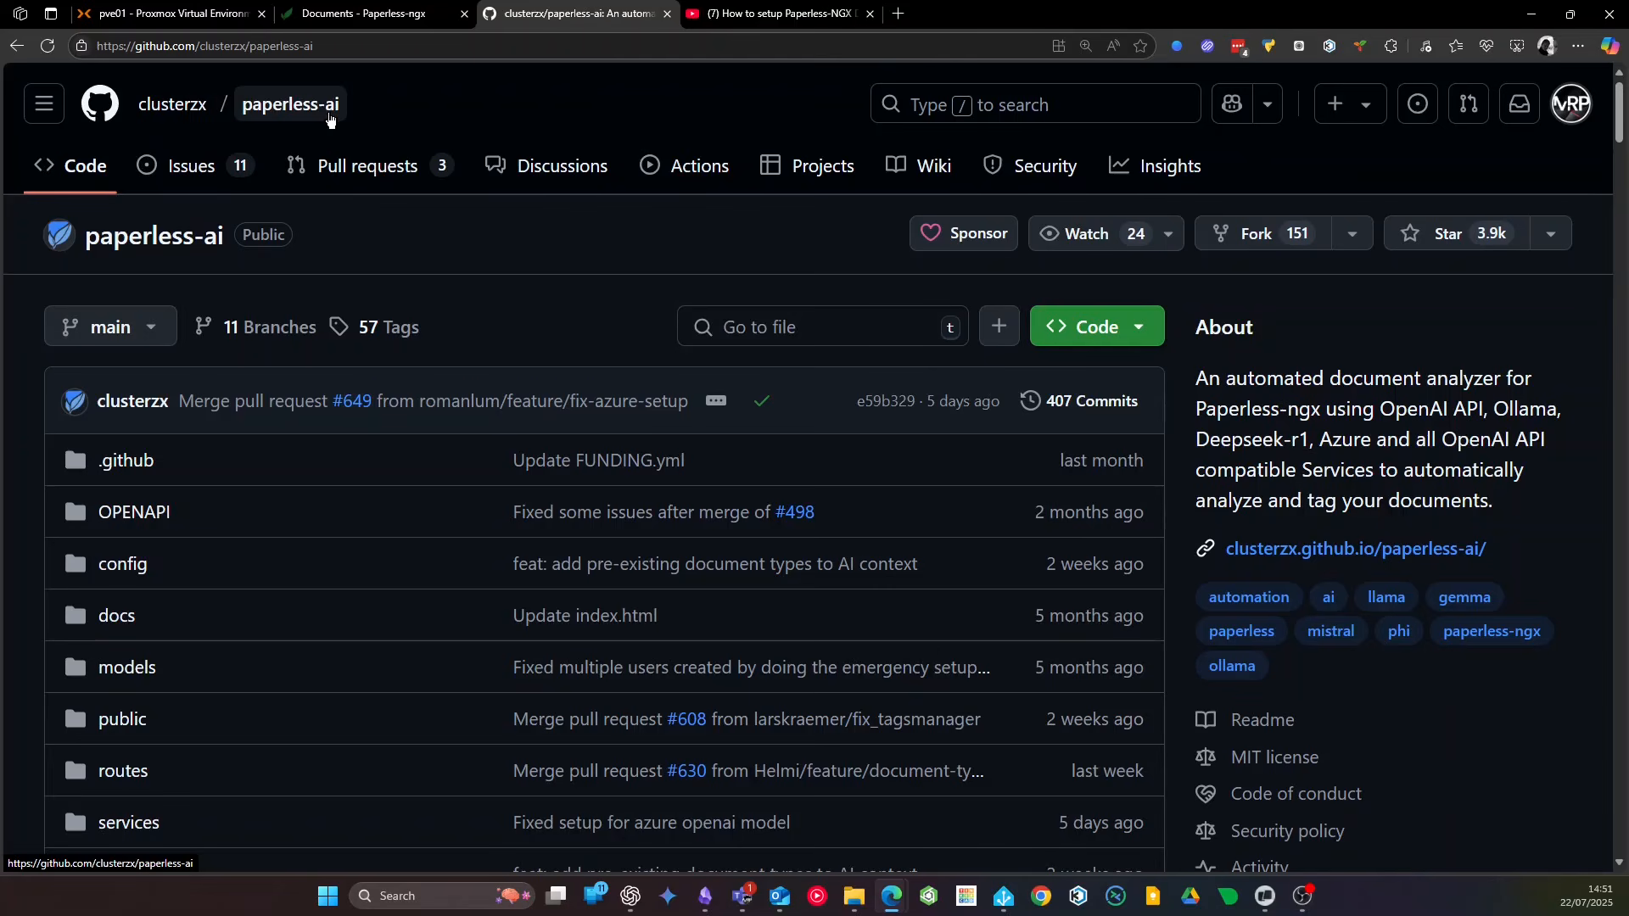
mouse_move(195, 125)
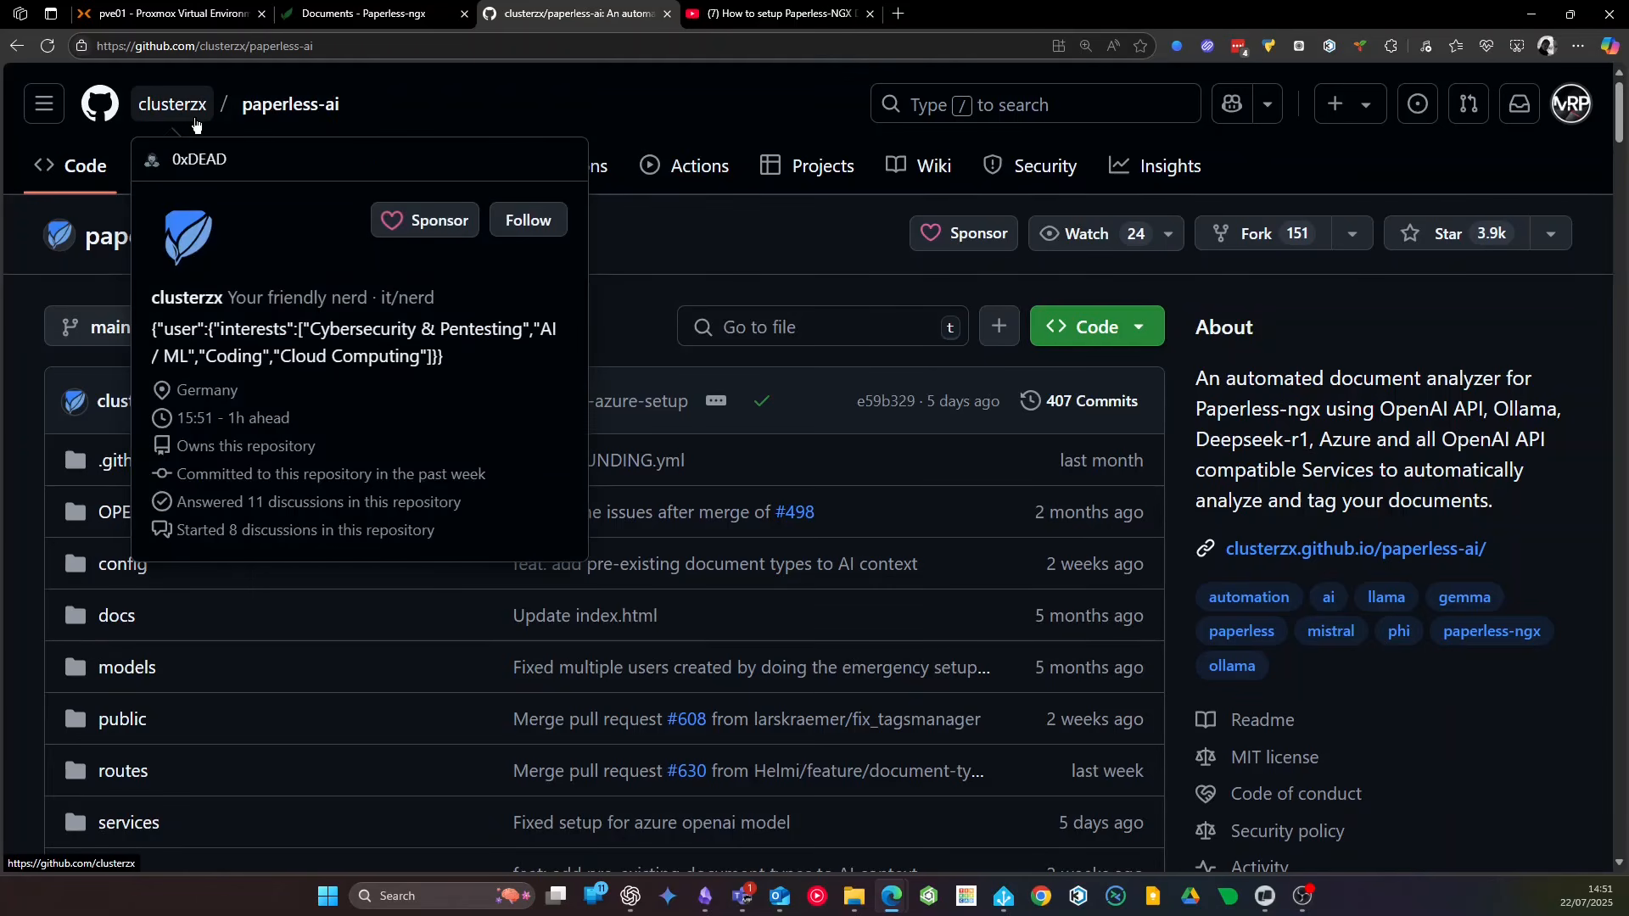
scroll(388, 548, "down", 20)
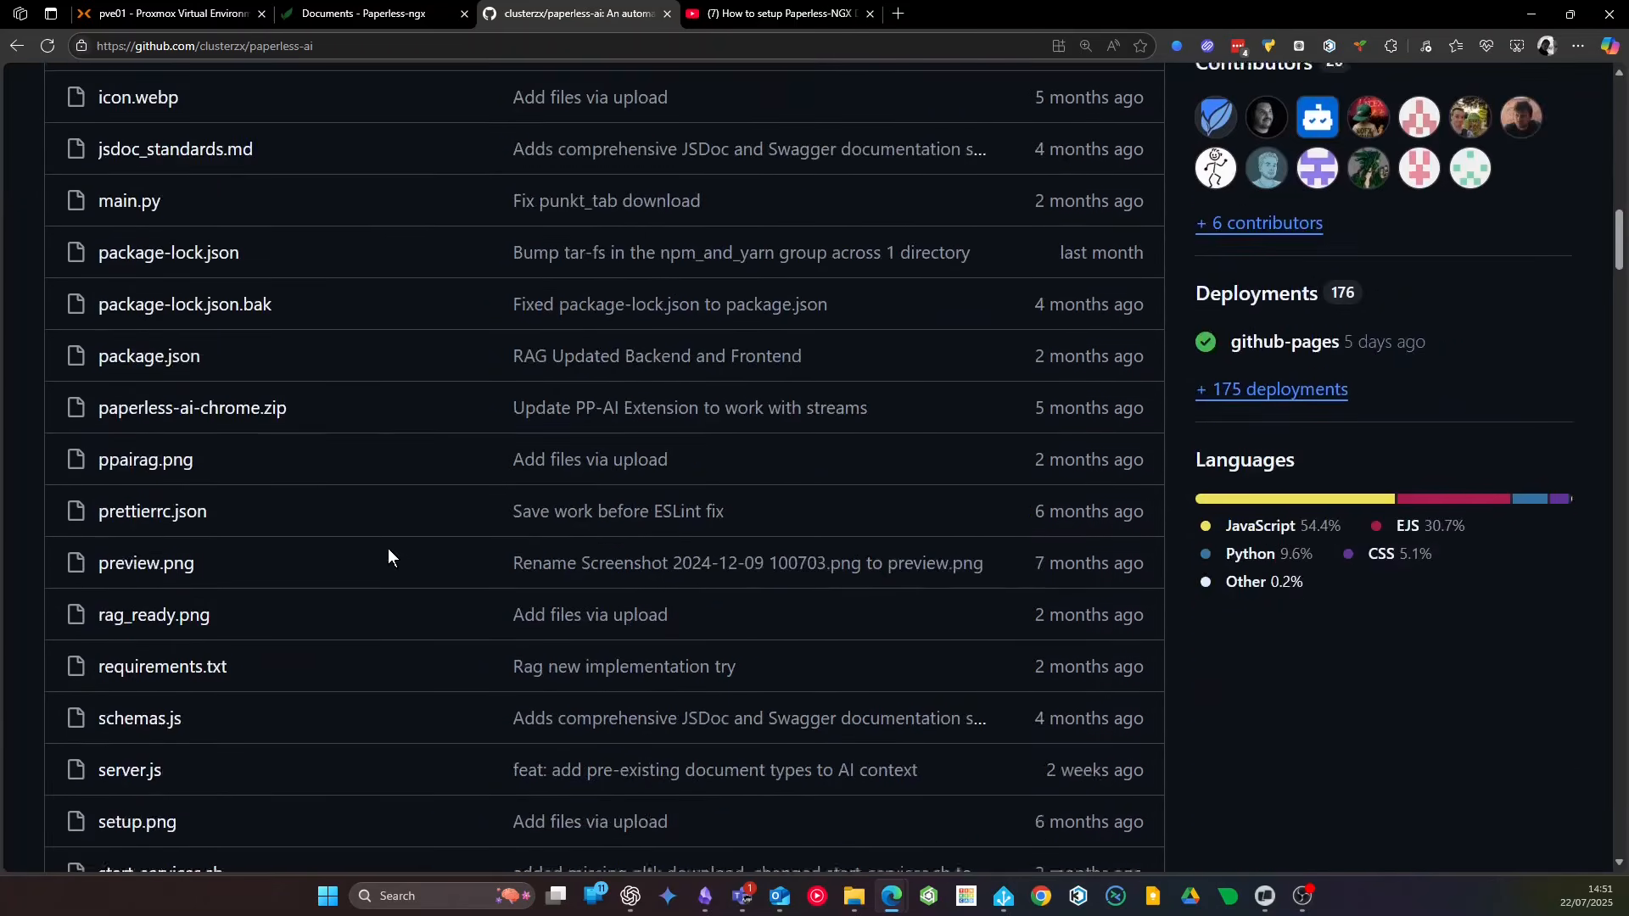
scroll(389, 548, "down", 11)
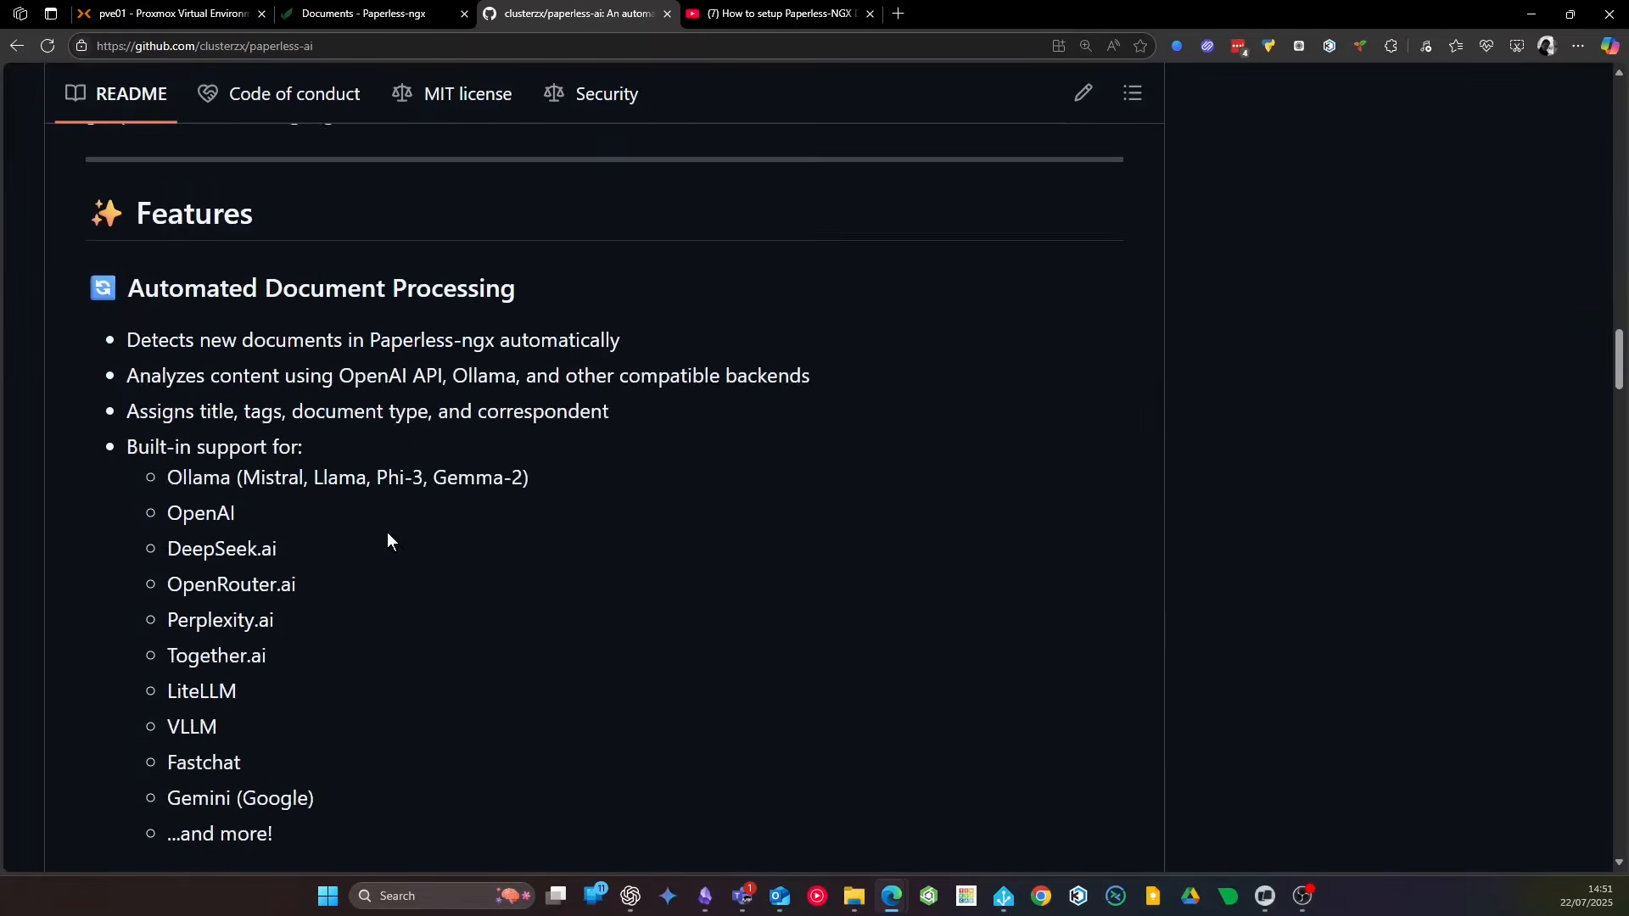
left_click_drag(212, 343, 248, 663)
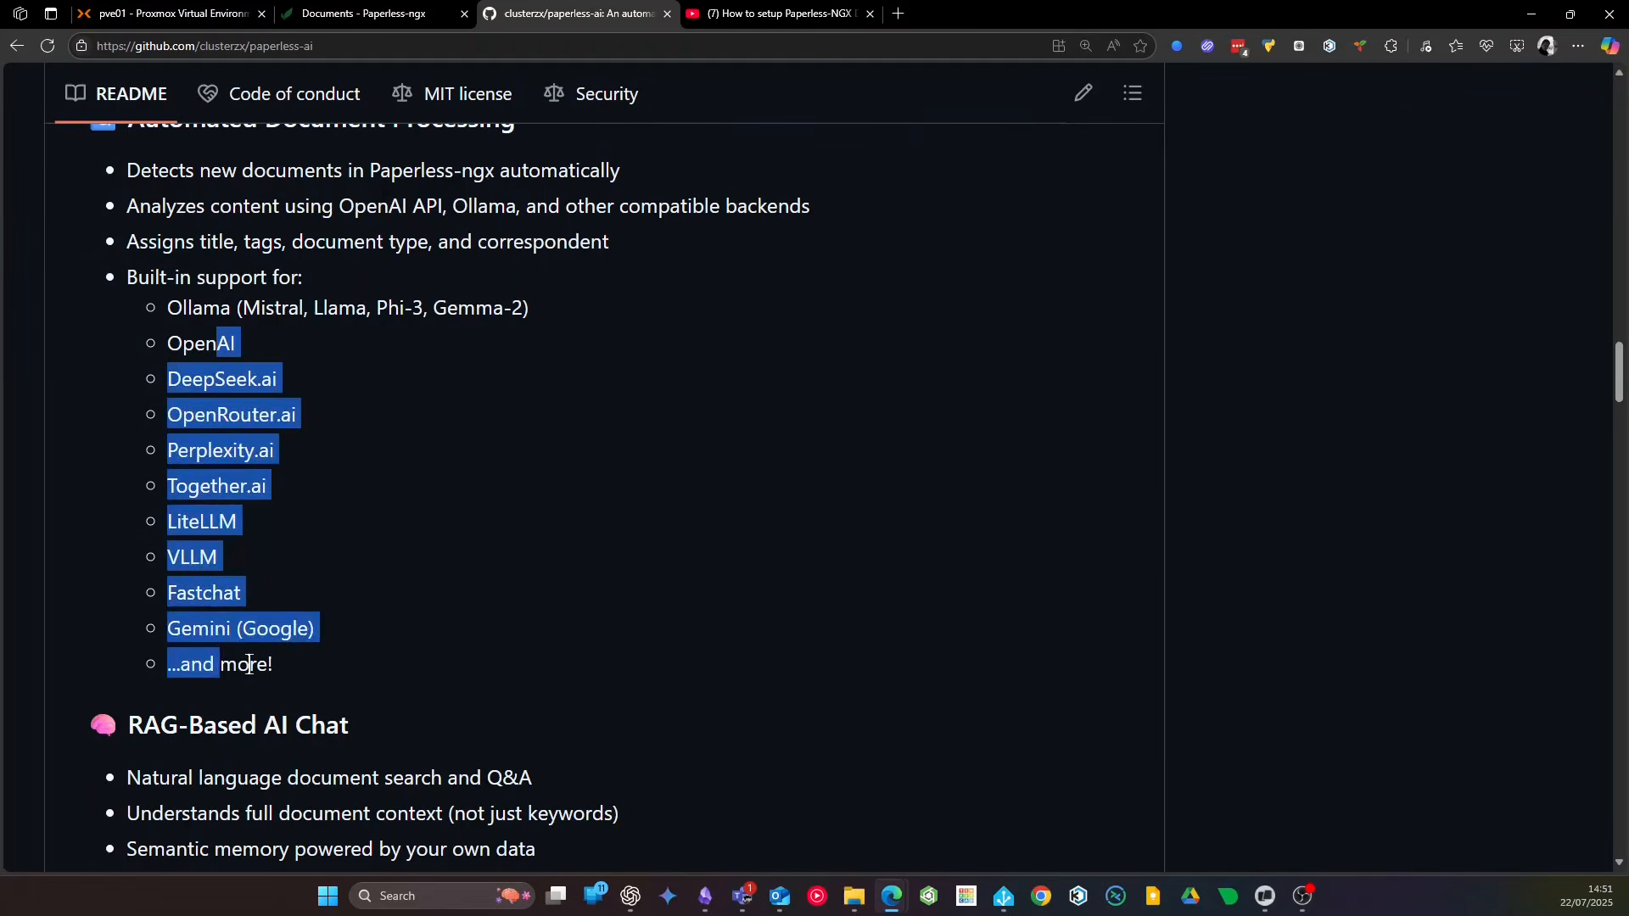
left_click(249, 663)
left_click_drag(156, 344, 237, 344)
left_click(328, 387)
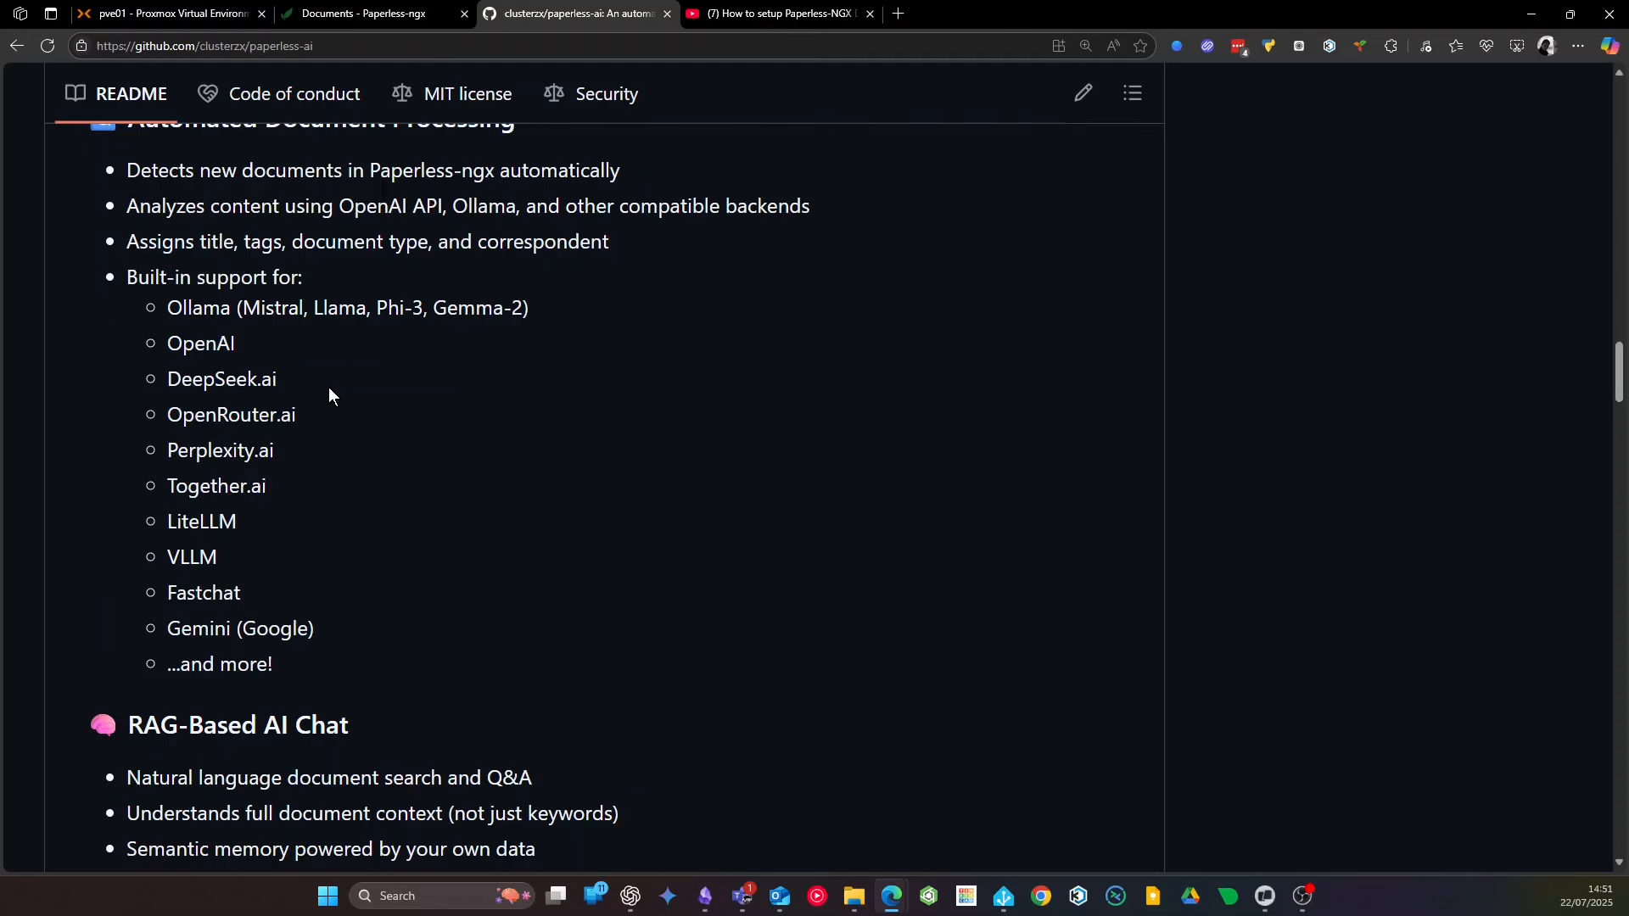
Read the Paperless-AI README introduction and the RAG-Based AI Chat section with its example image
scroll(328, 387, "up", 10)
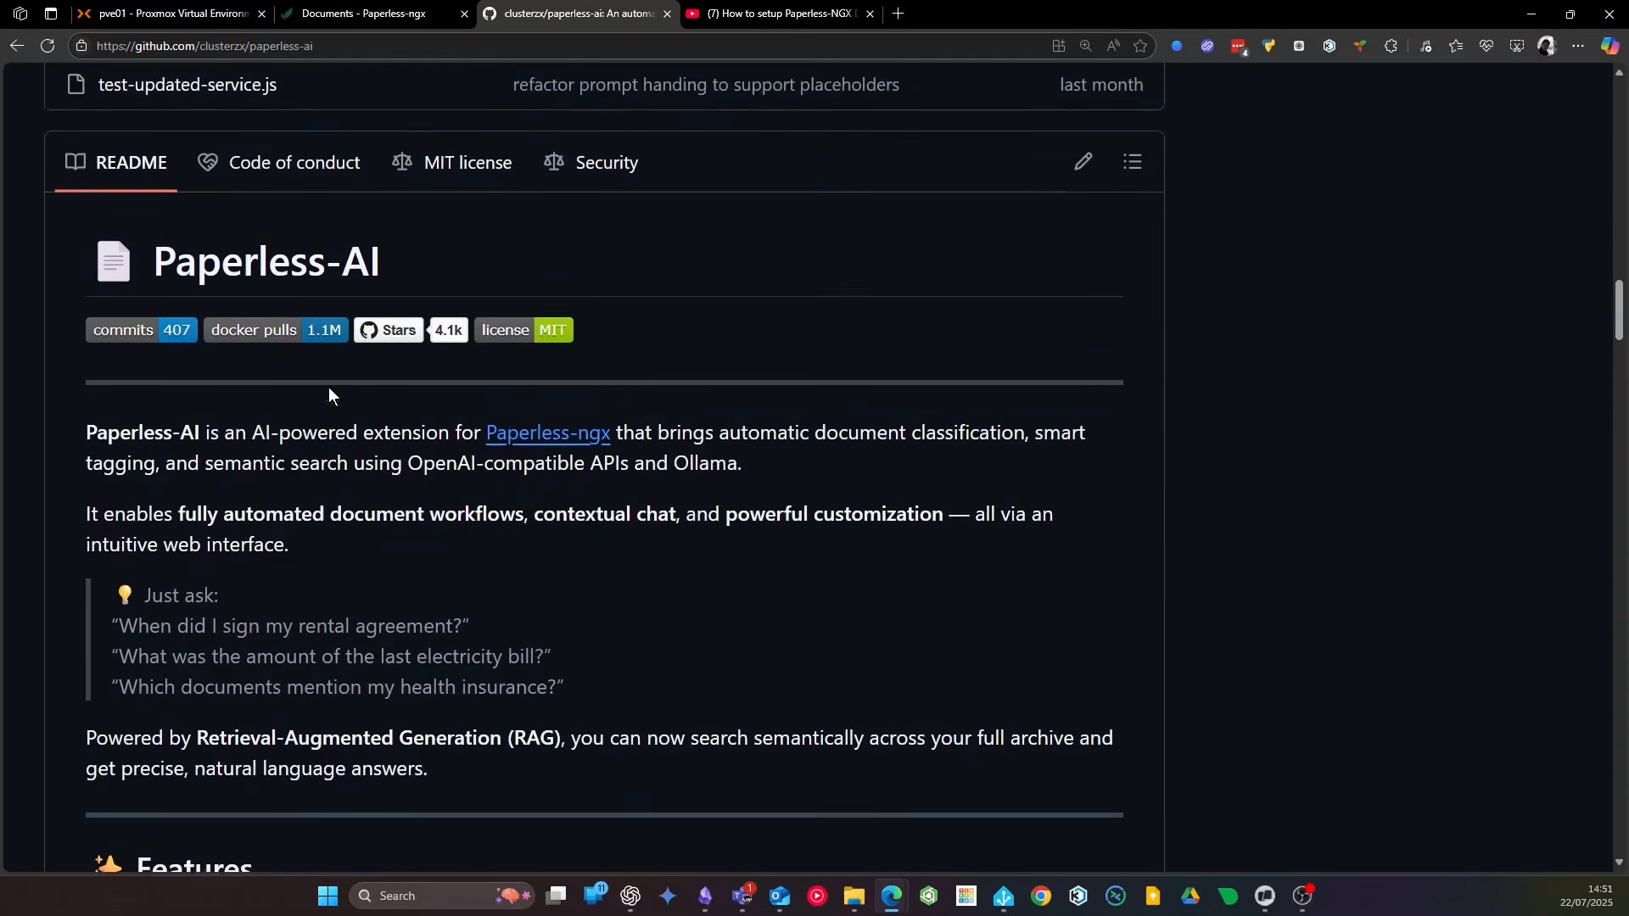
scroll(328, 387, "down", 1)
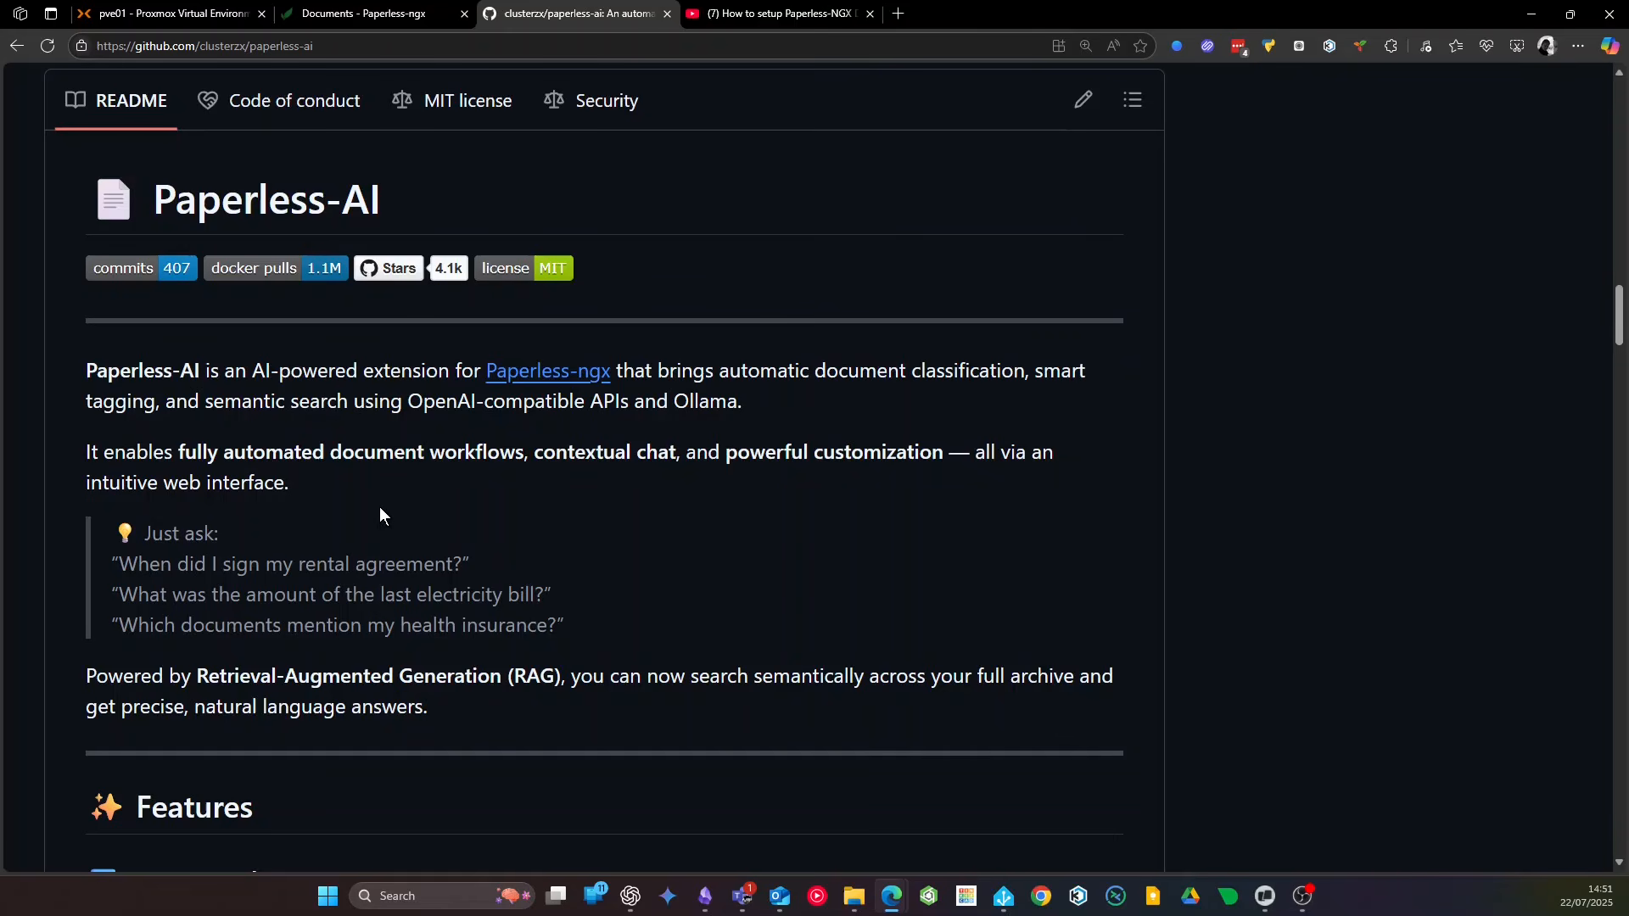
scroll(379, 506, "down", 3)
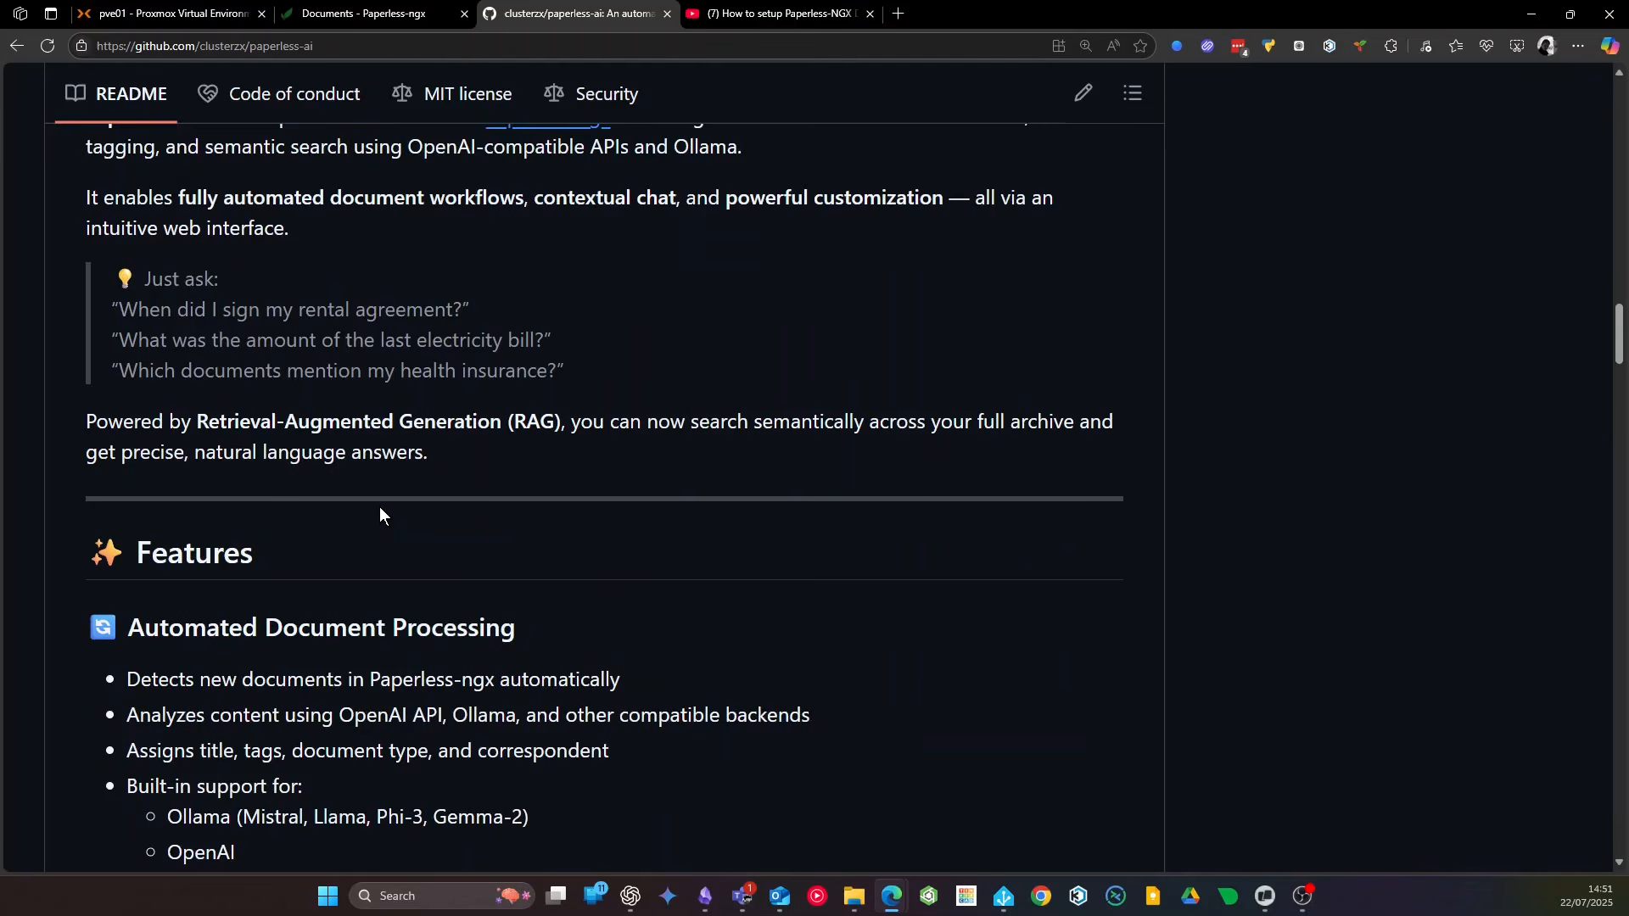
scroll(380, 507, "down", 10)
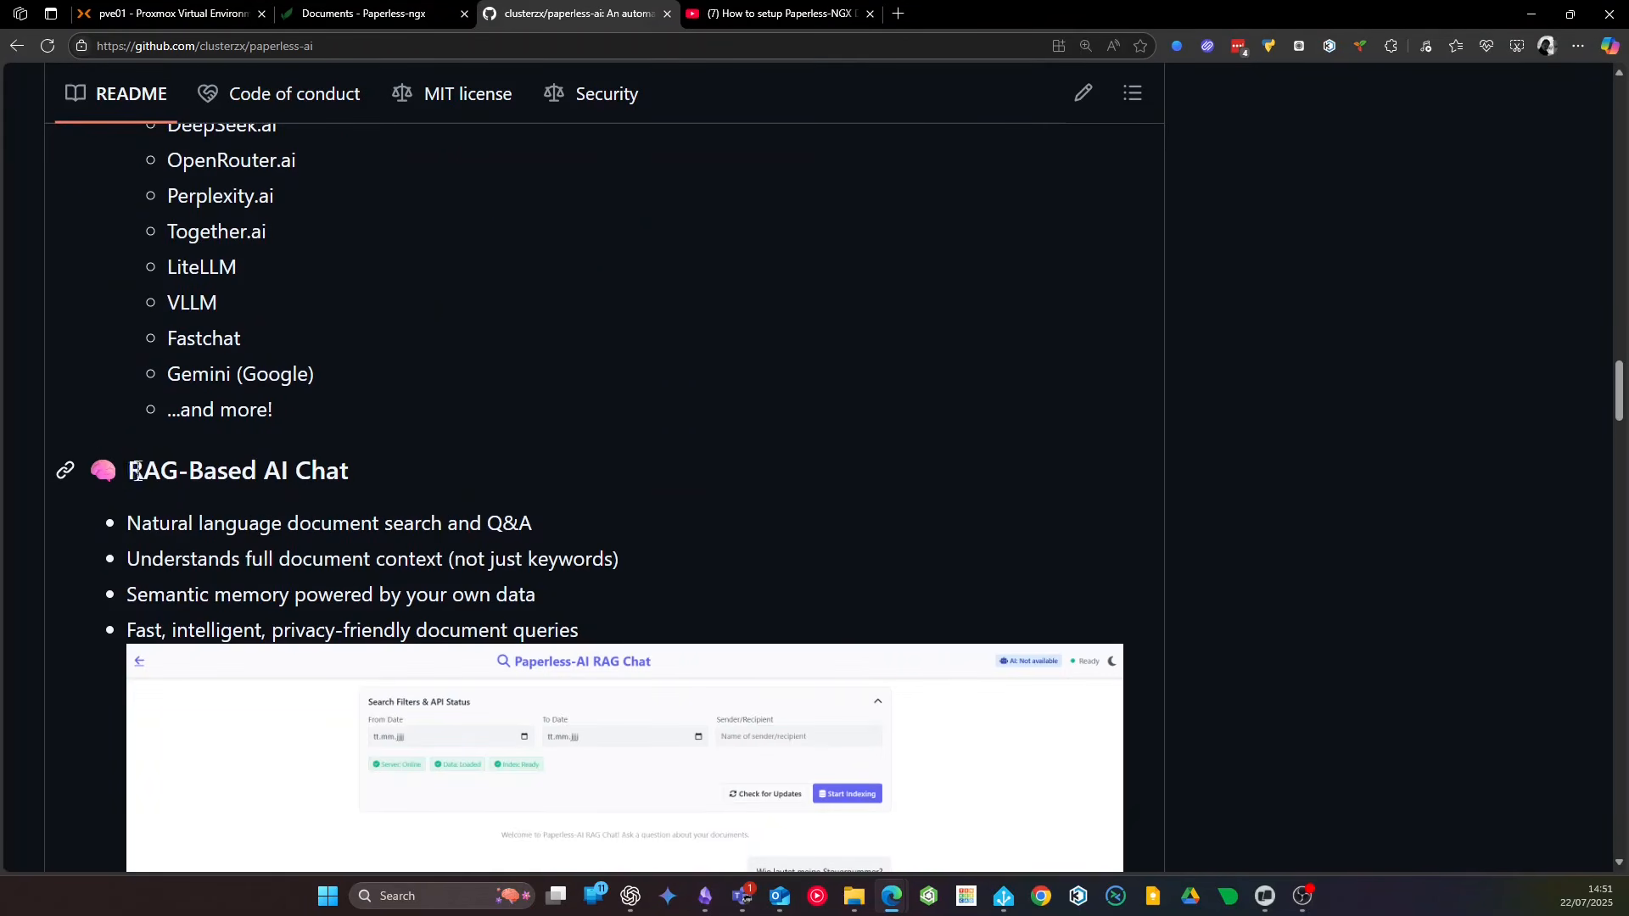
left_click_drag(135, 475, 242, 472)
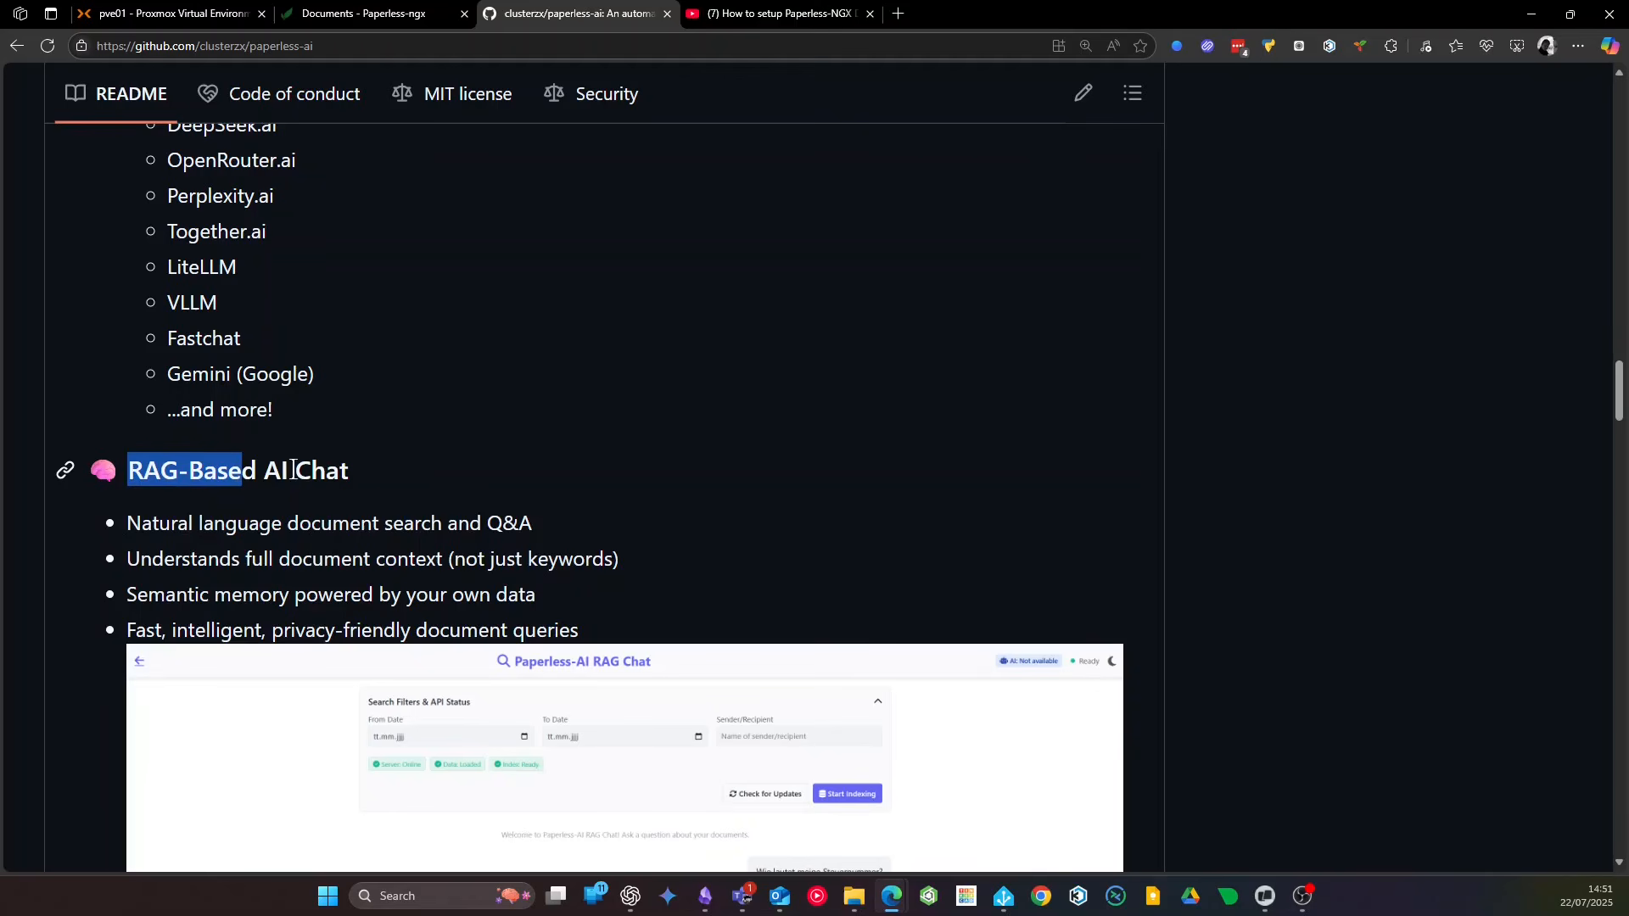
left_click(395, 486)
scroll(461, 563, "down", 6)
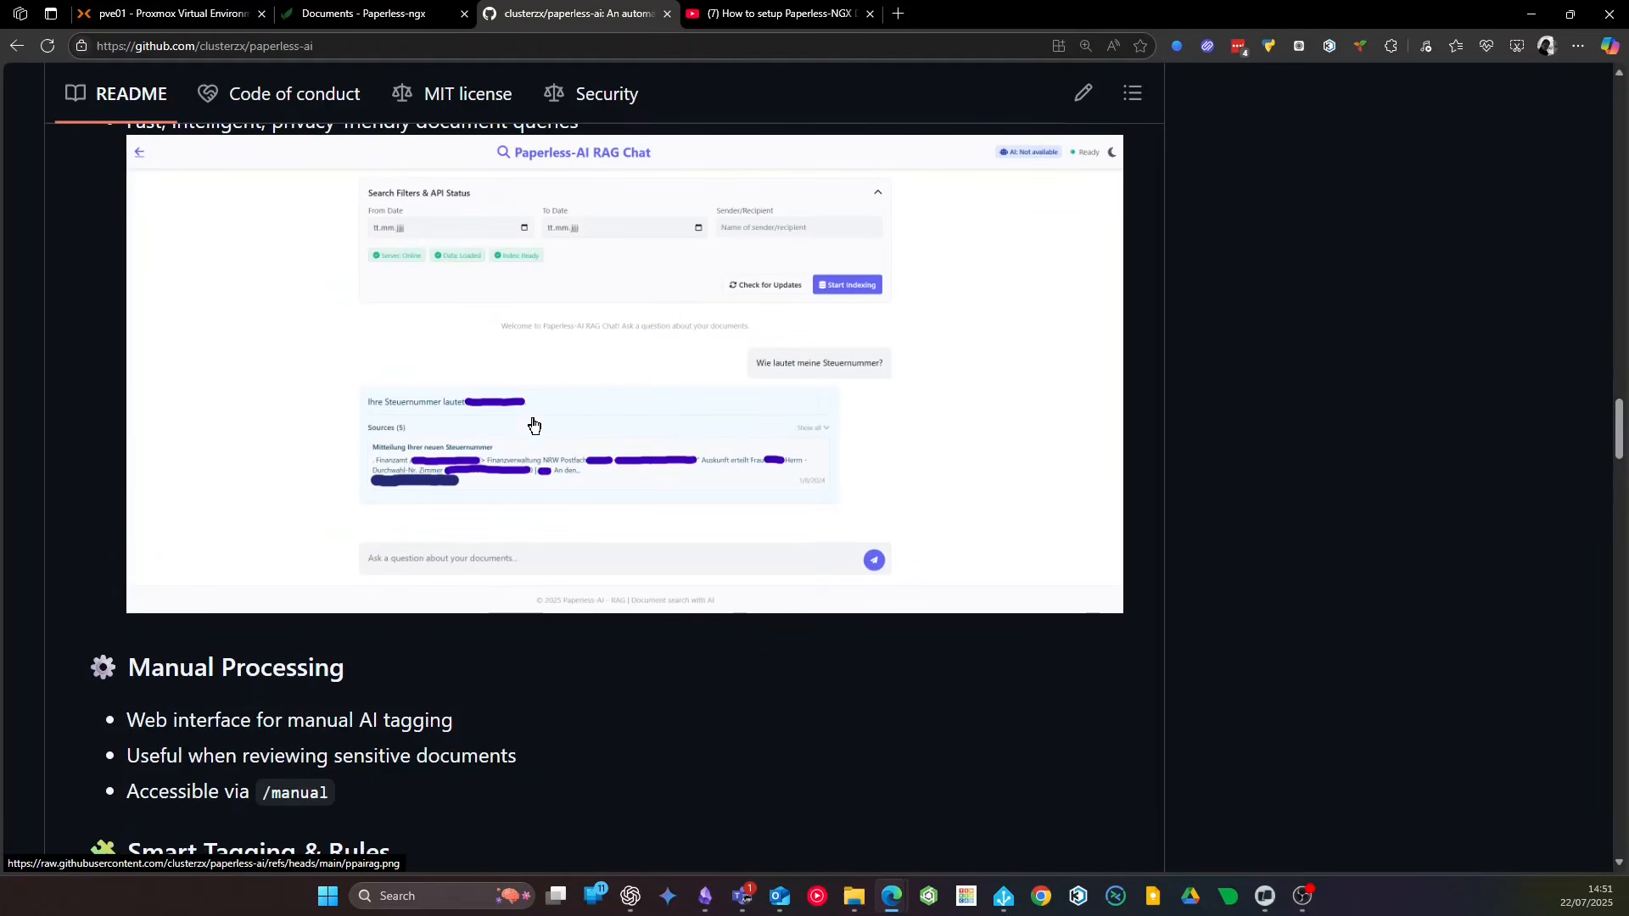
scroll(534, 424, "up", 10)
scroll(524, 449, "up", 7)
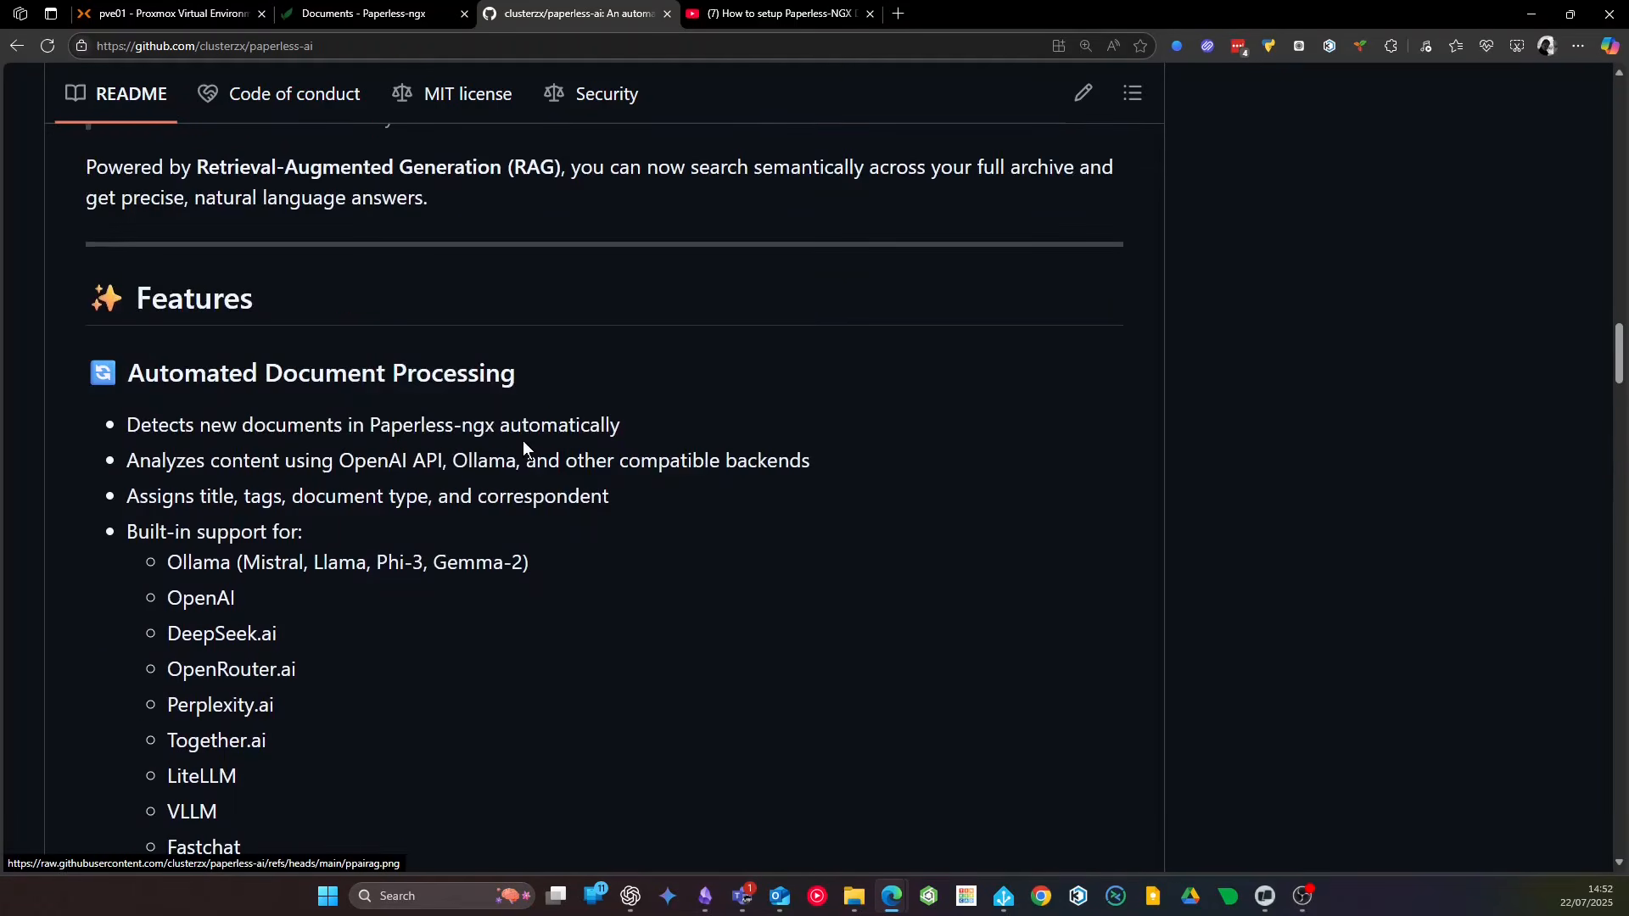
scroll(522, 440, "up", 14)
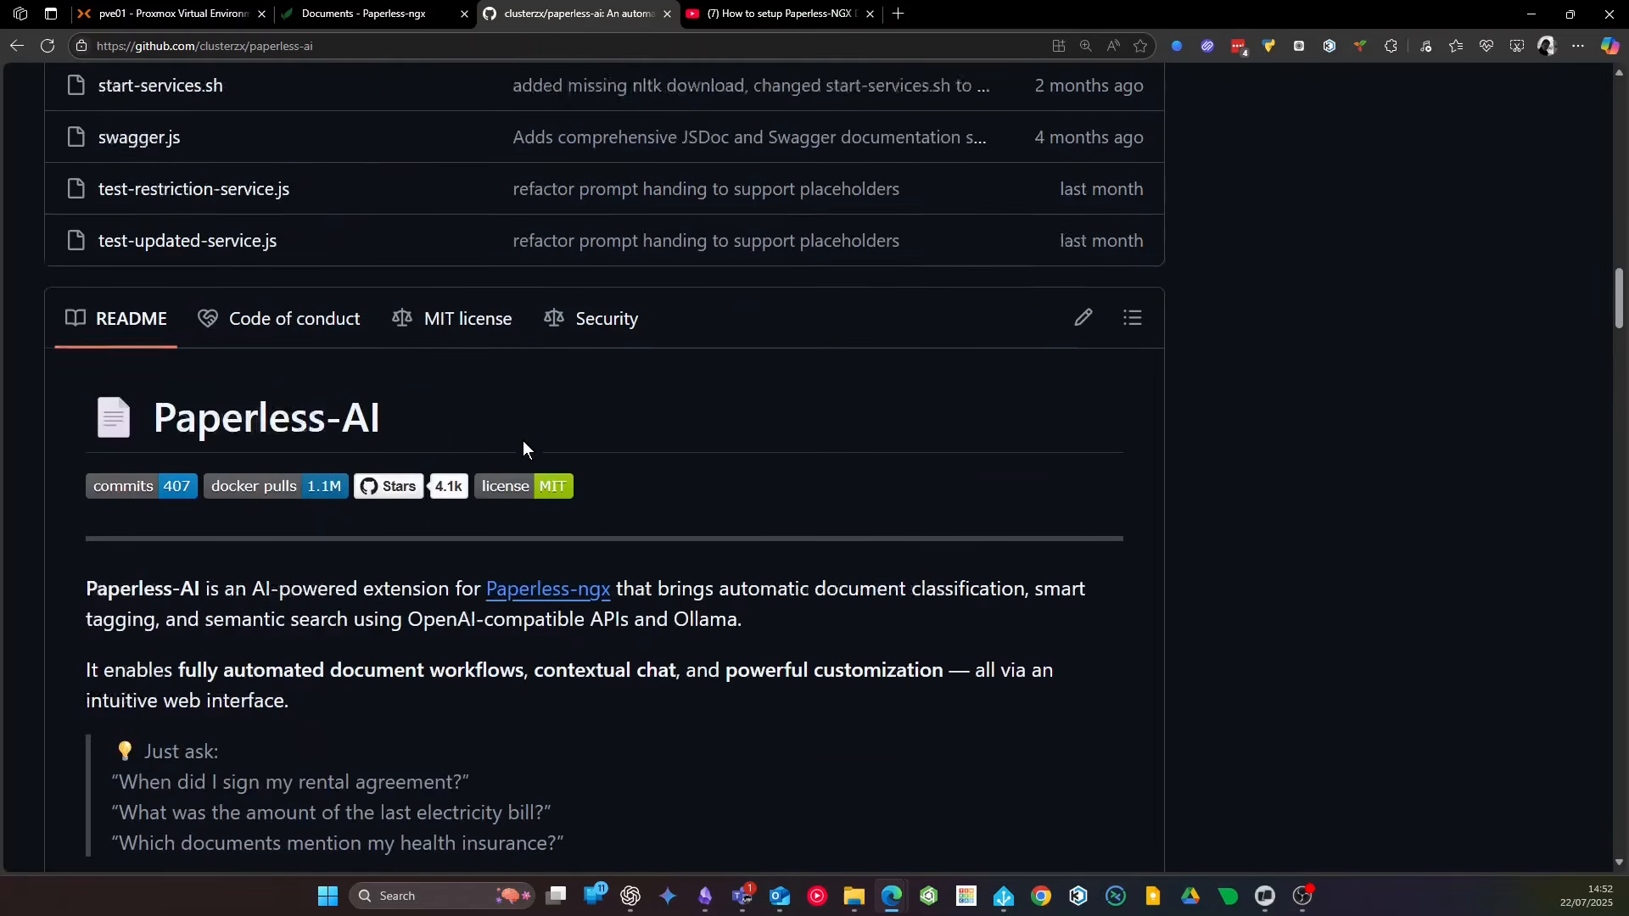
Switch to the Paperless-NGX Docker setup video on YouTube, pause it, and return to the Paperless-ngx documents list
key("ctrl+Tab")
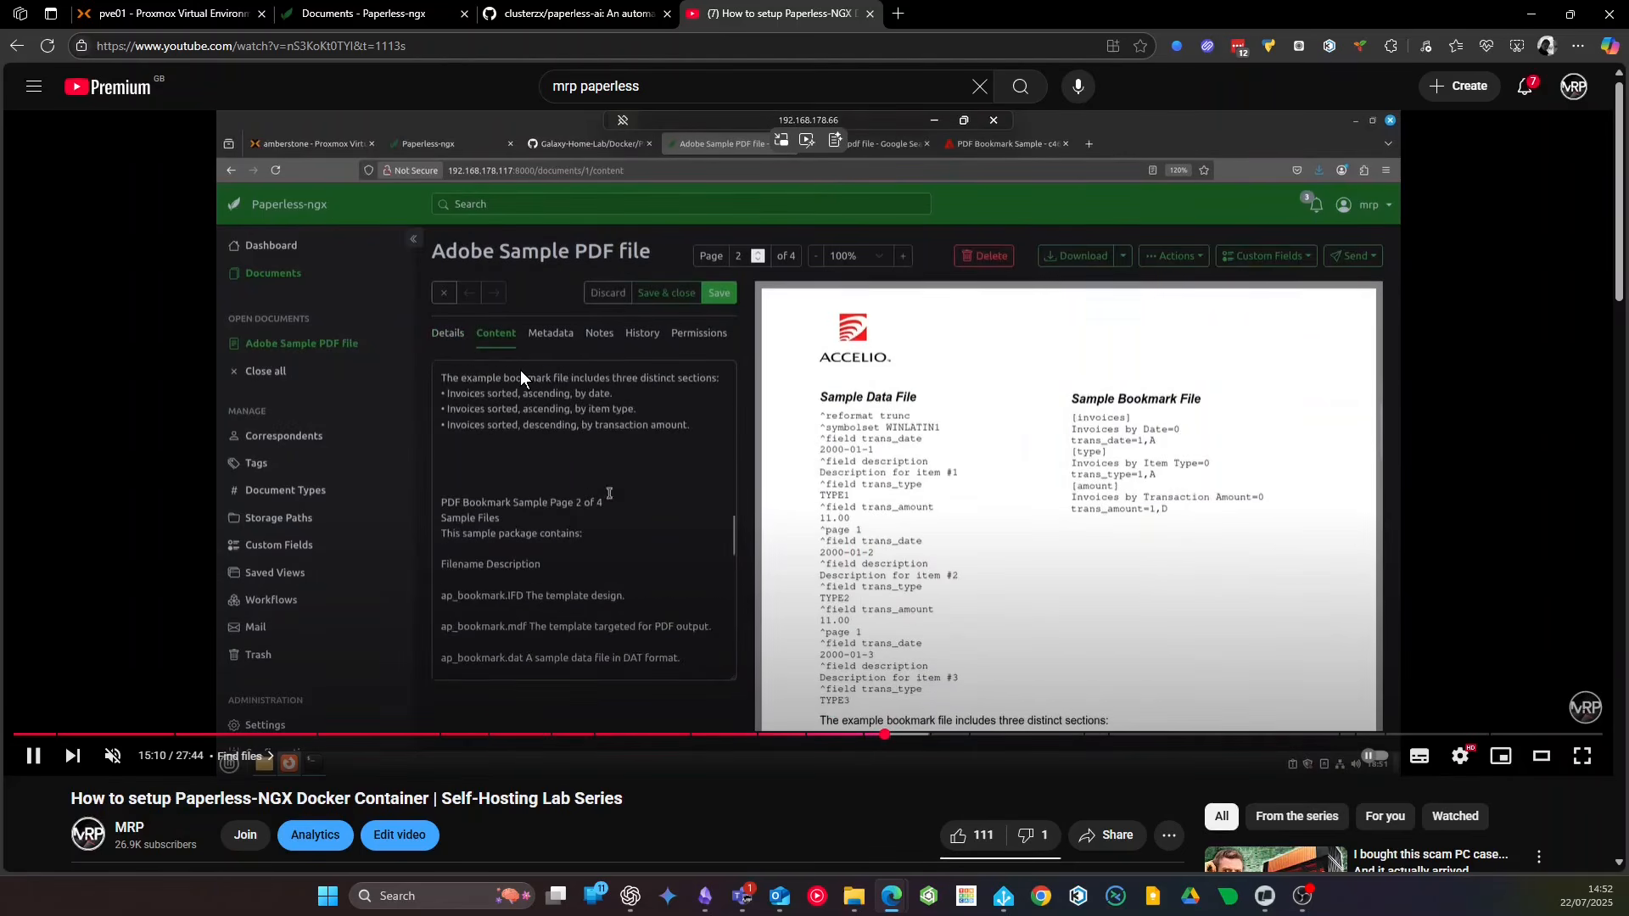
key("space")
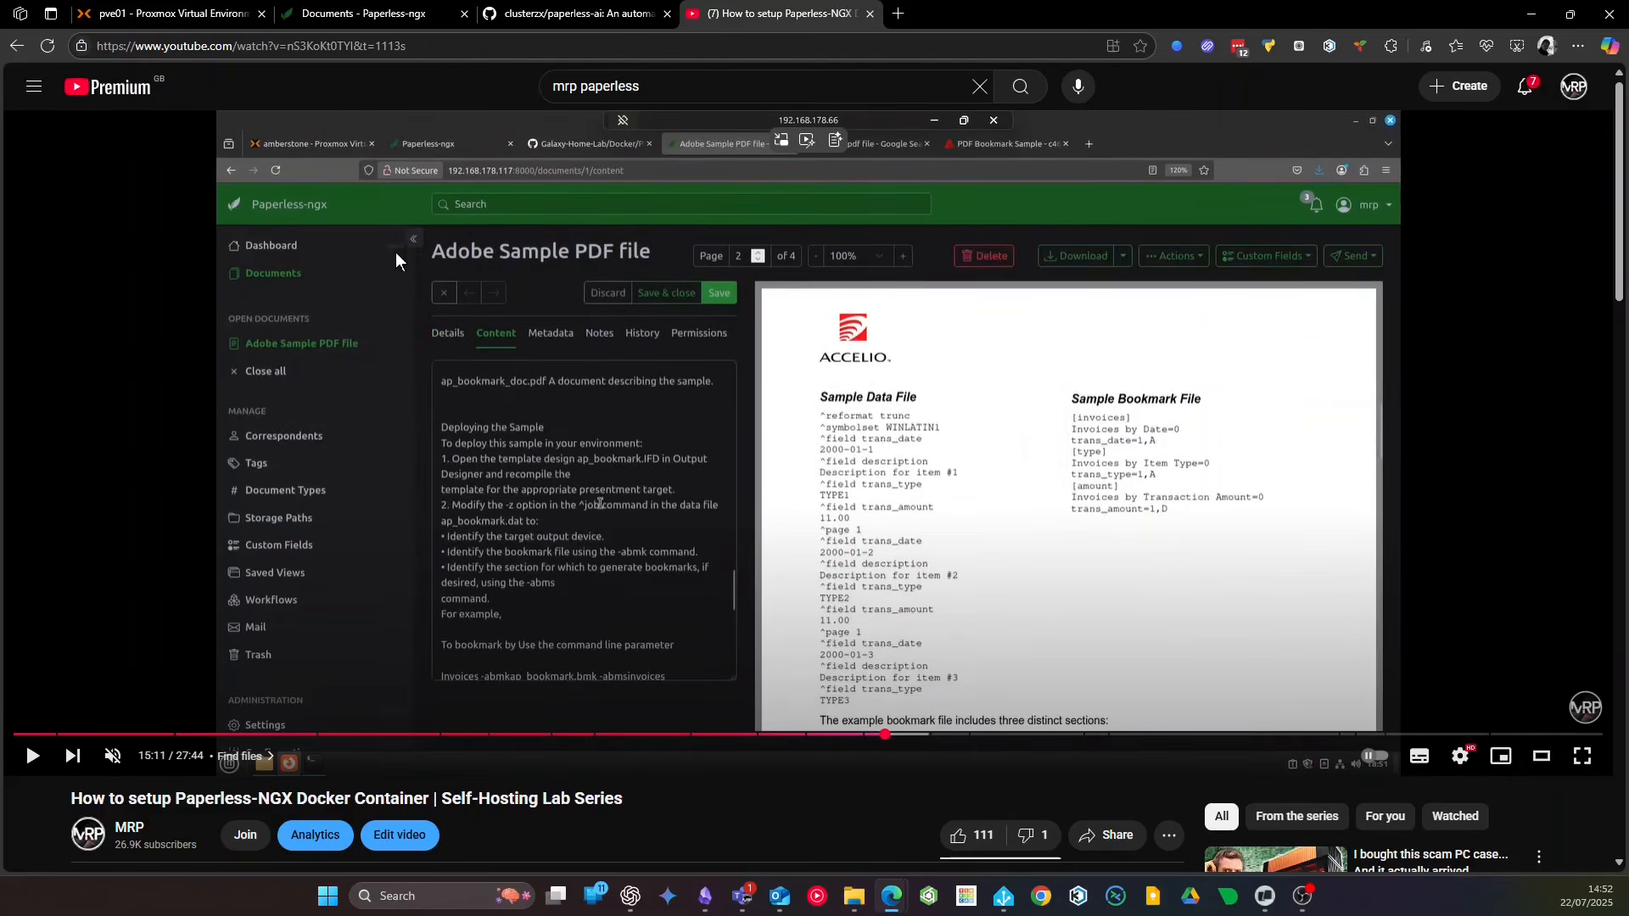
left_click(365, 13)
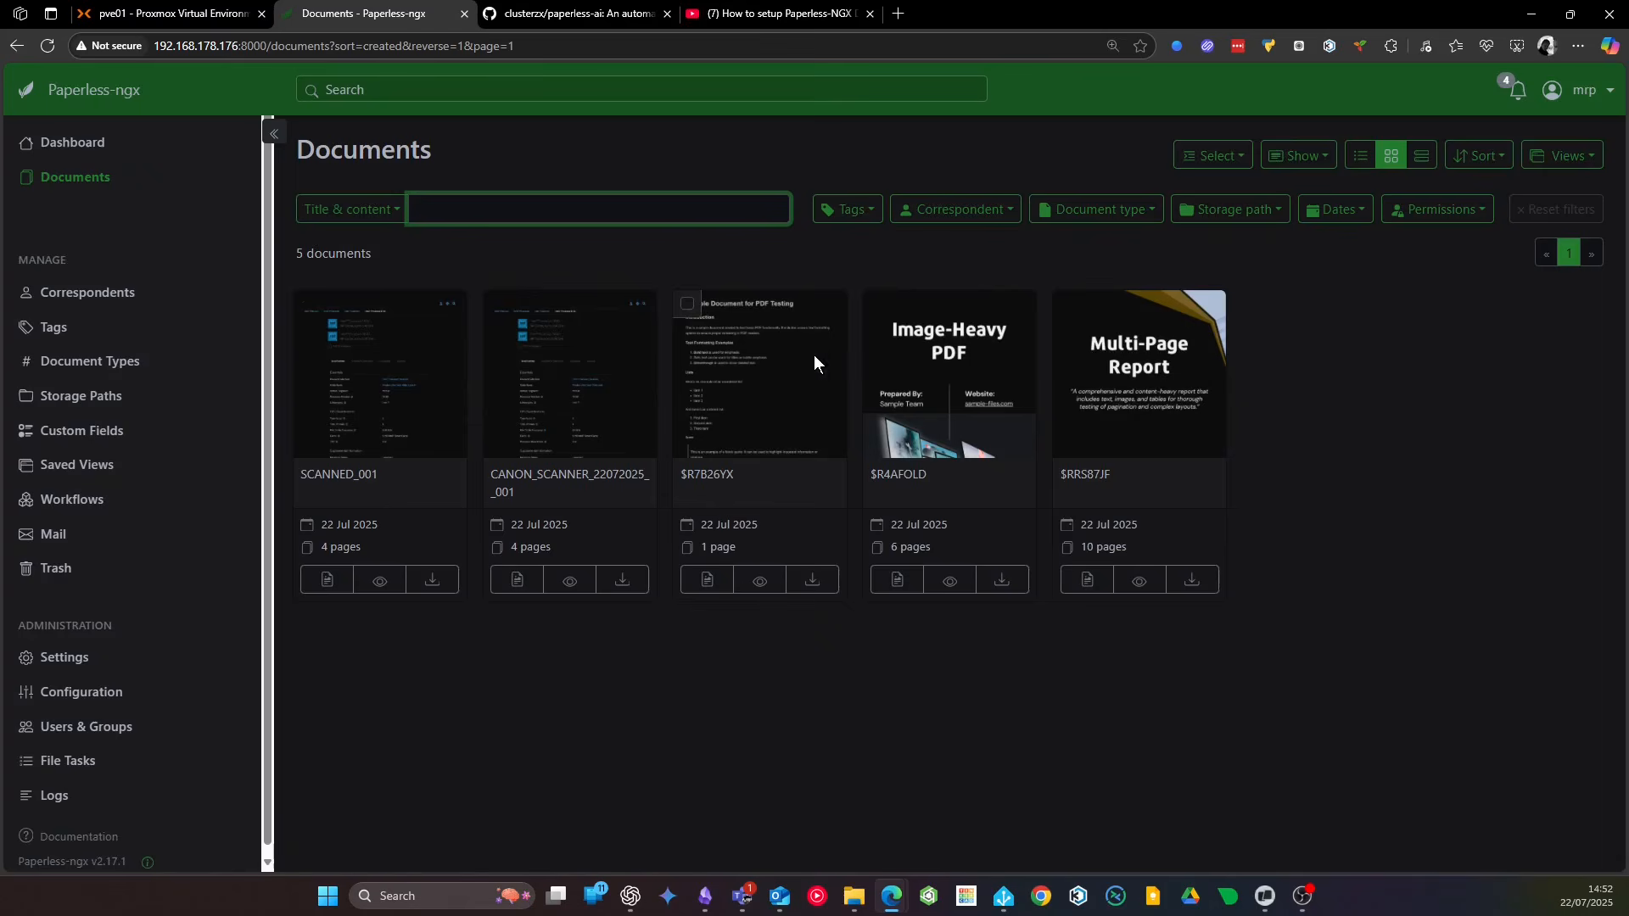
Switch to the paperless-ai-demo container's console in Proxmox and run pwd and ls to check the paperless folder for its compose file
left_click(213, 7)
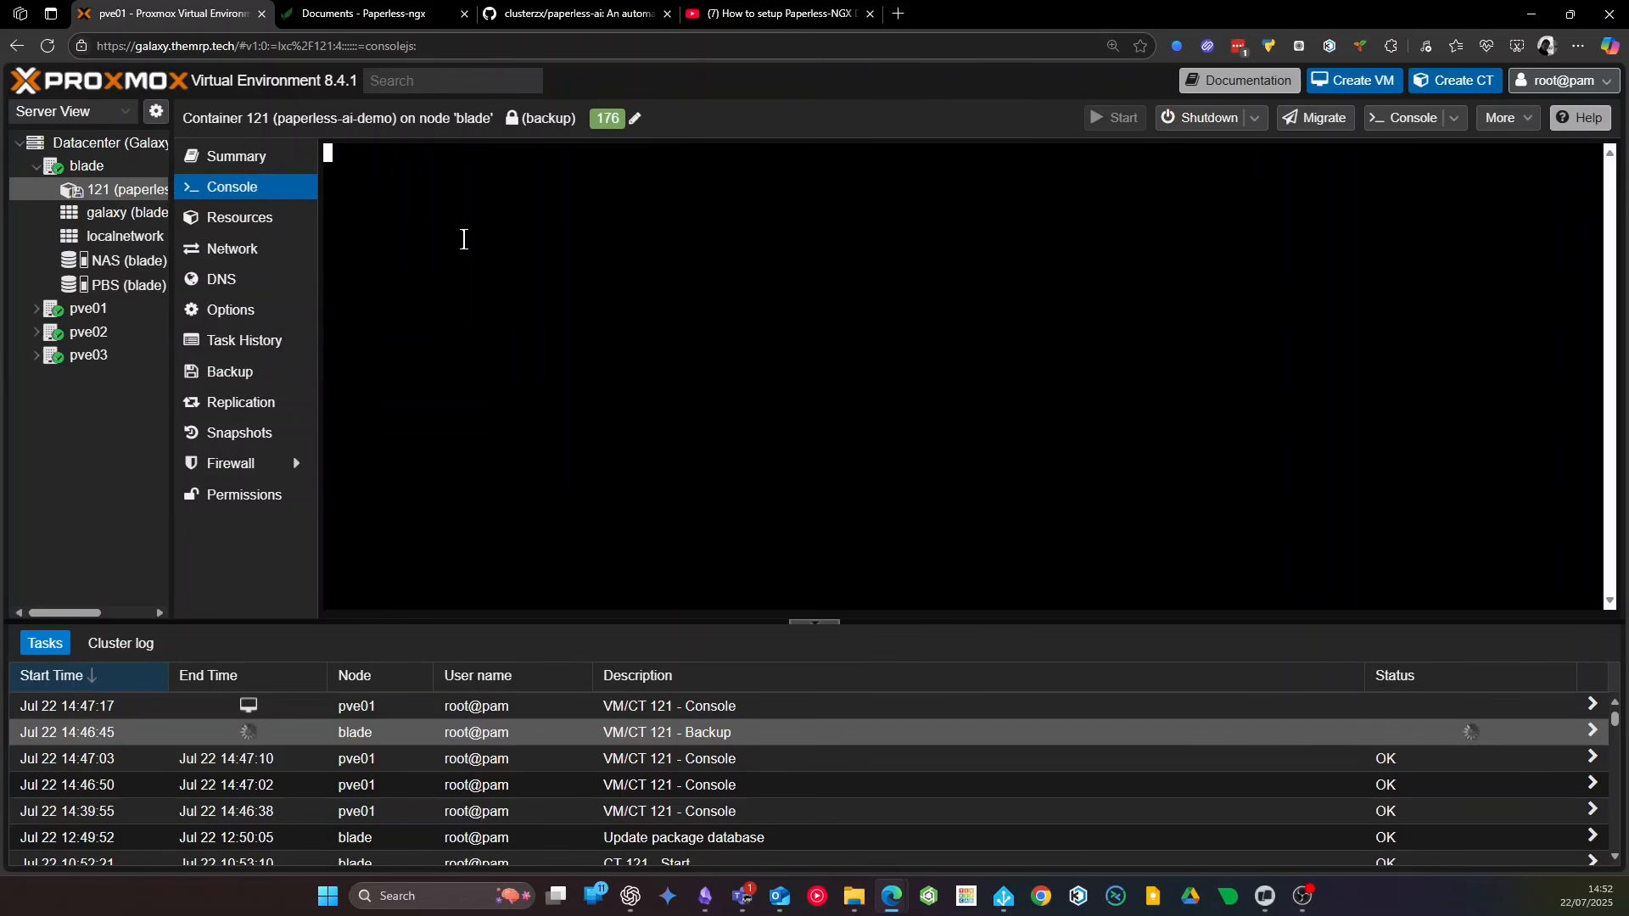
key("Return")
type("pwd")
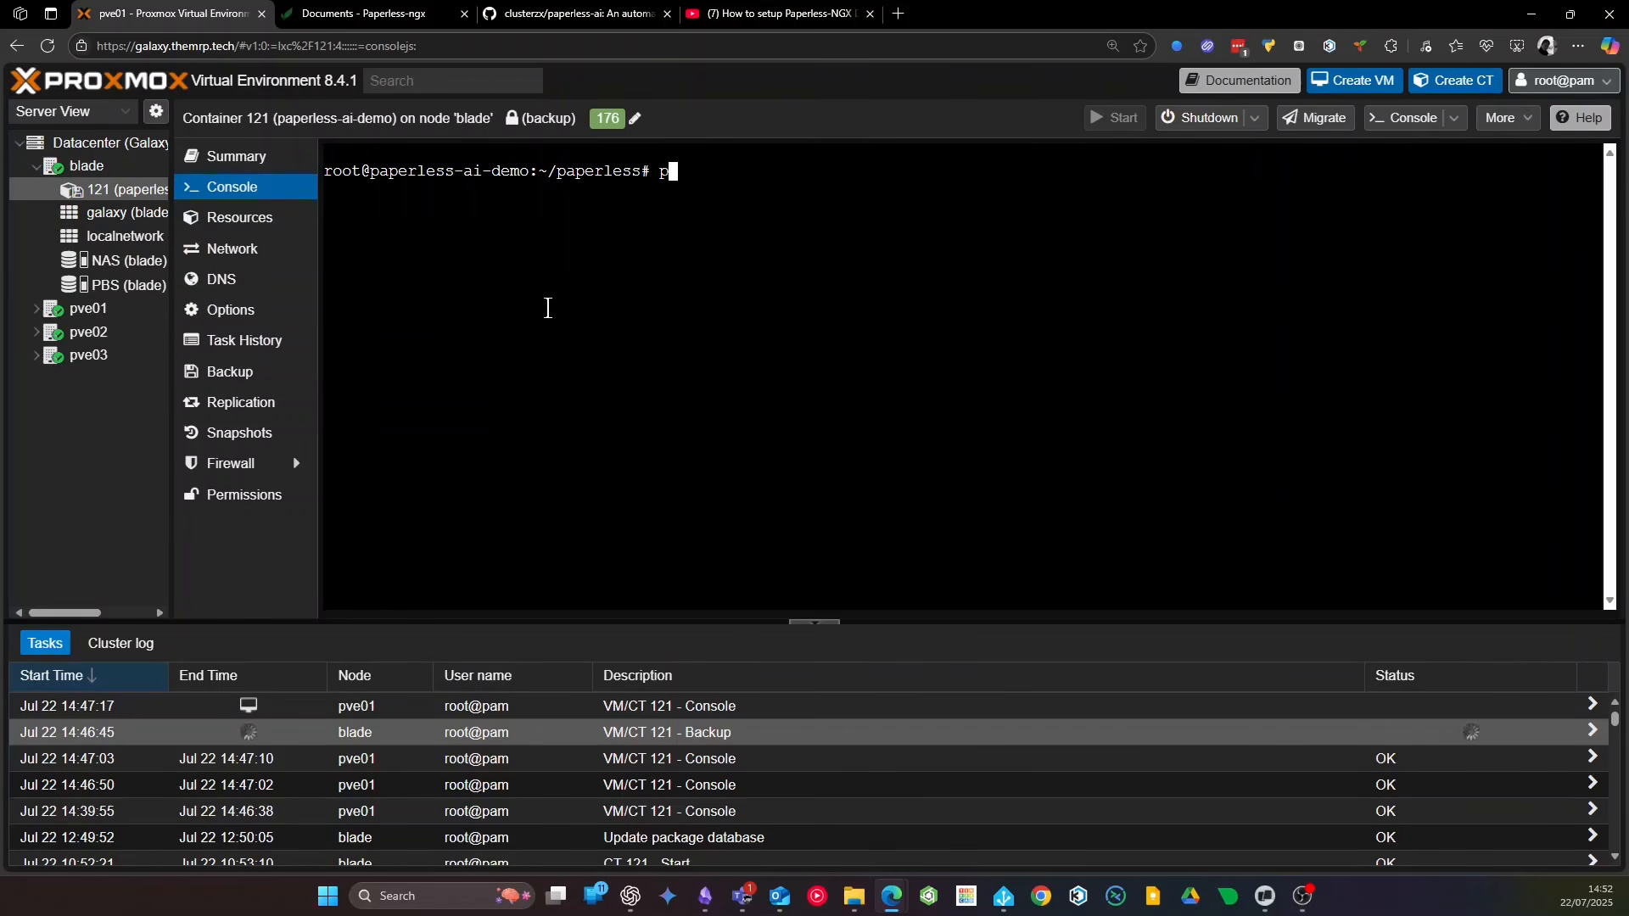
key("Return")
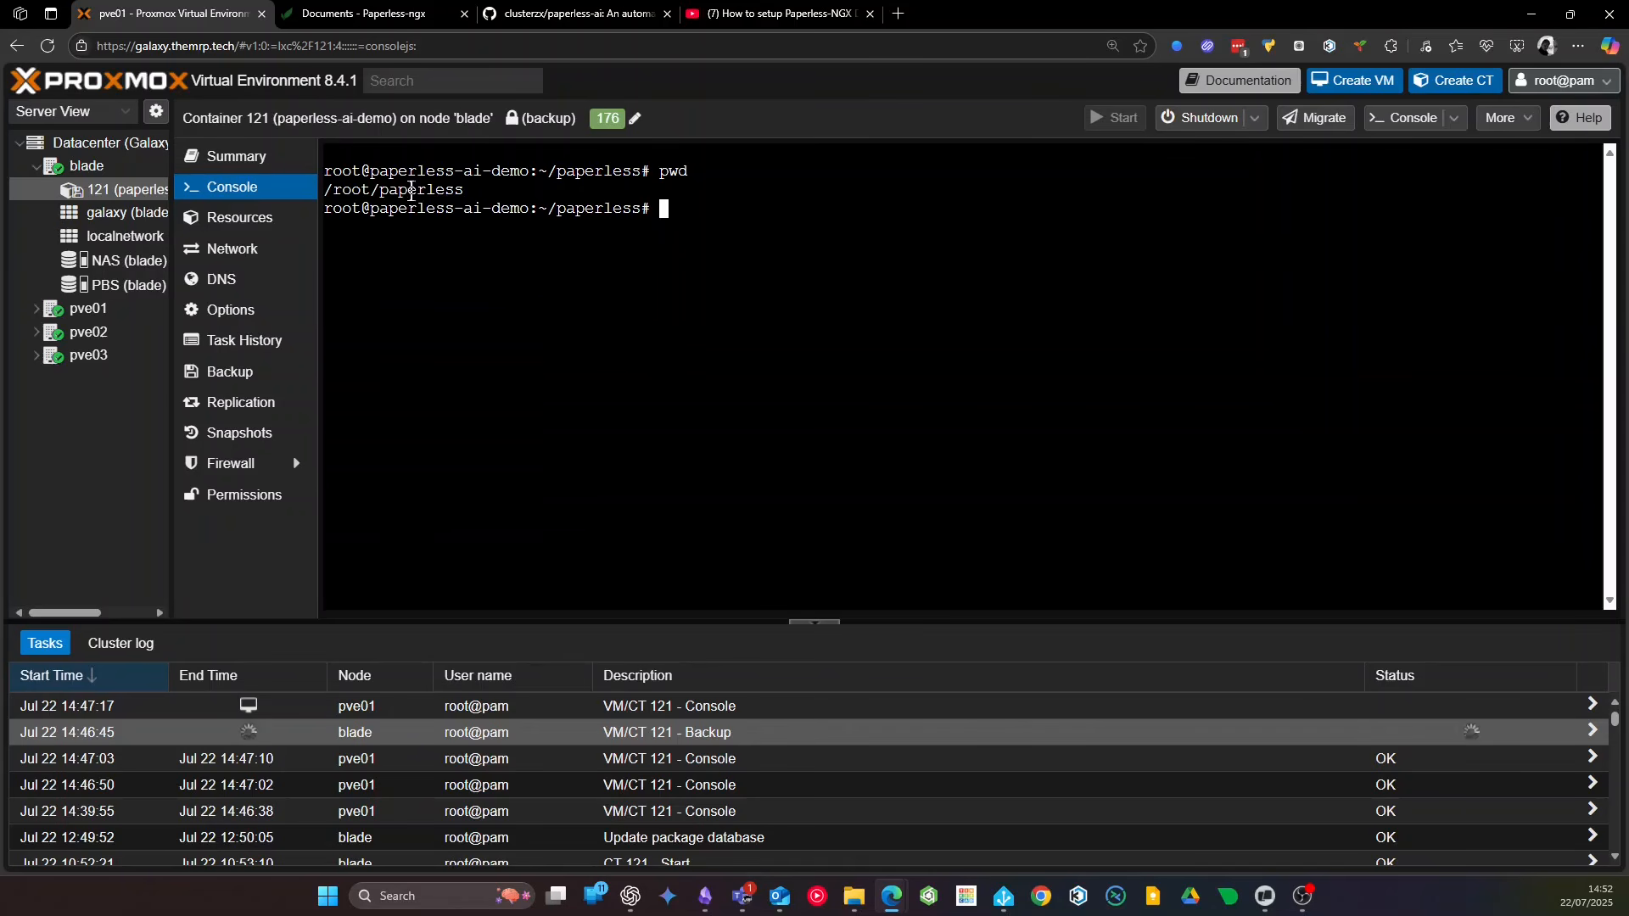
type("ls")
key("Return")
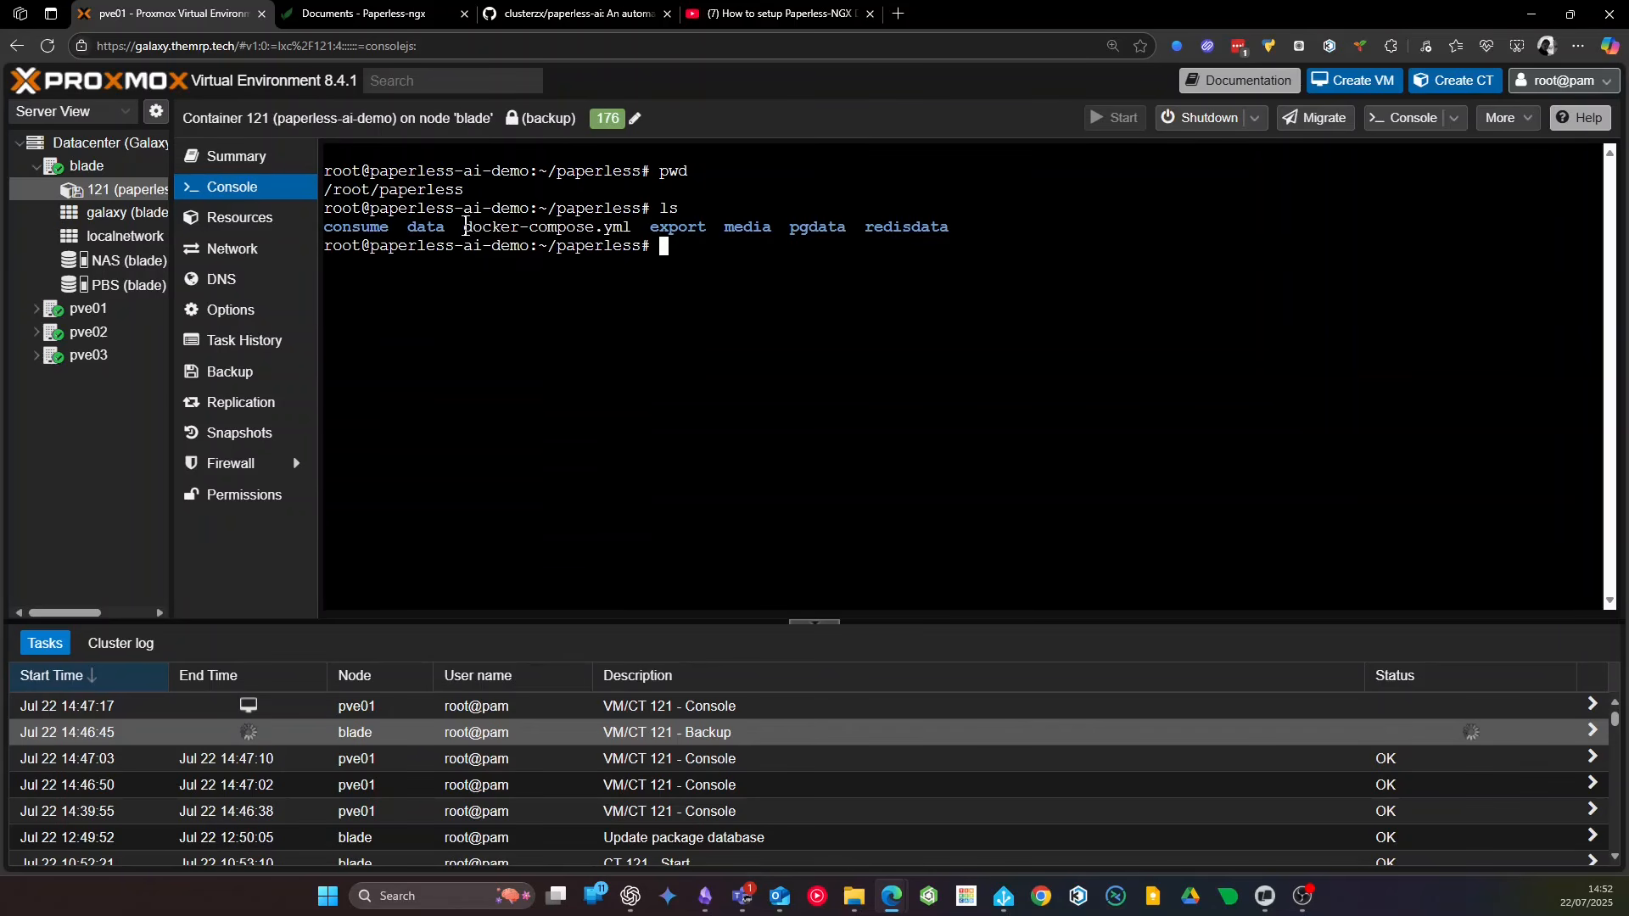
left_click_drag(464, 228, 644, 223)
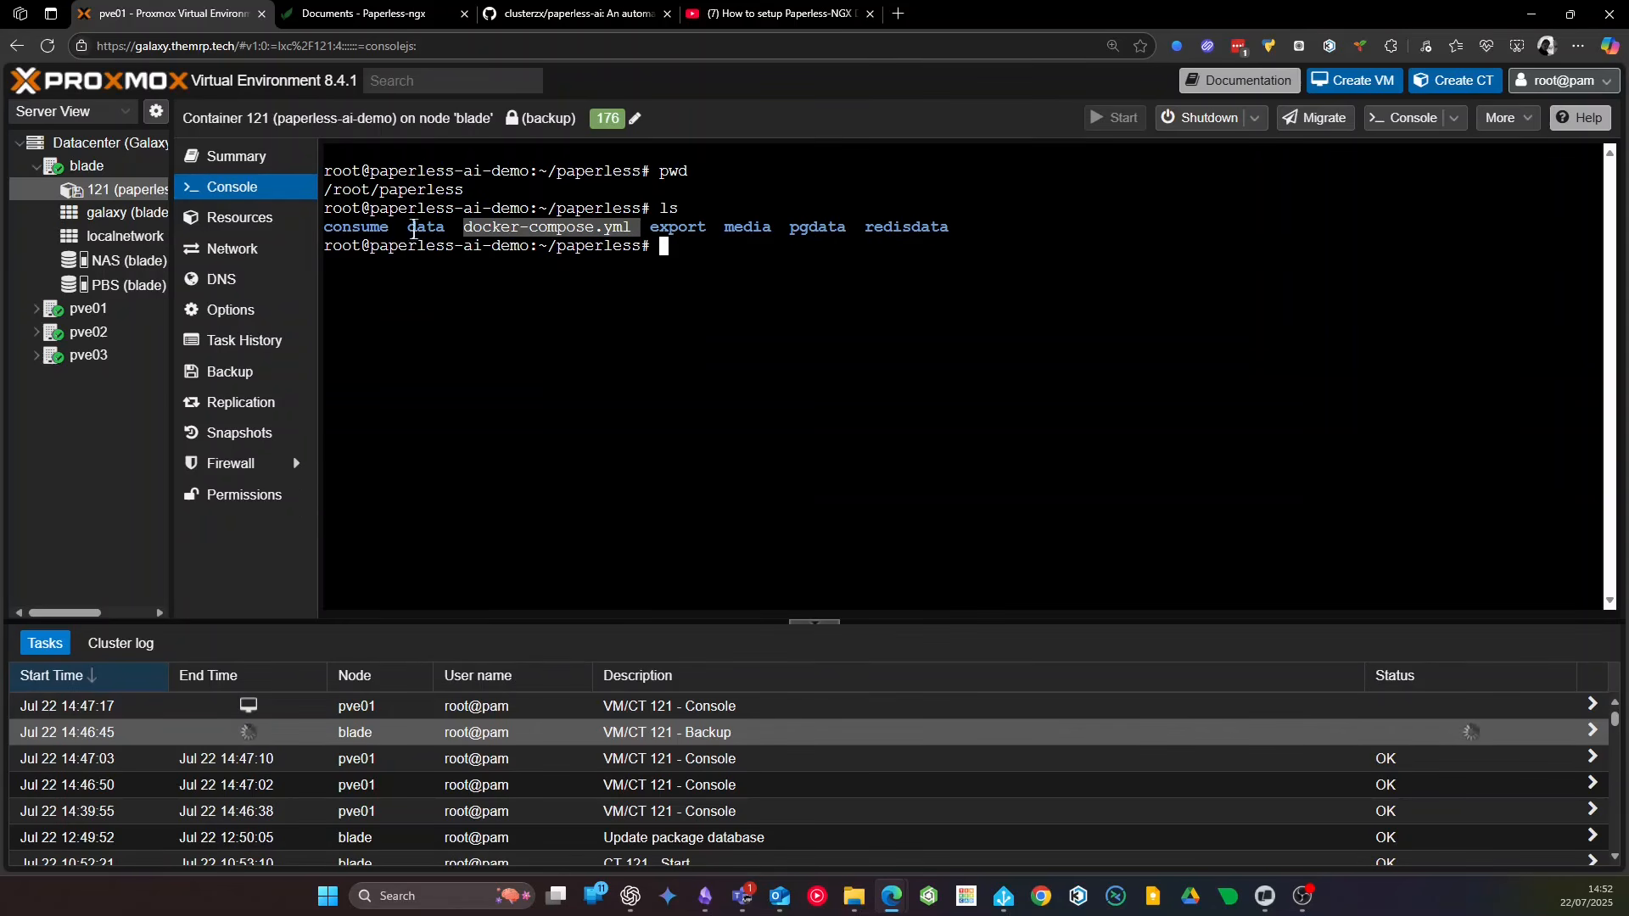
left_click(648, 305)
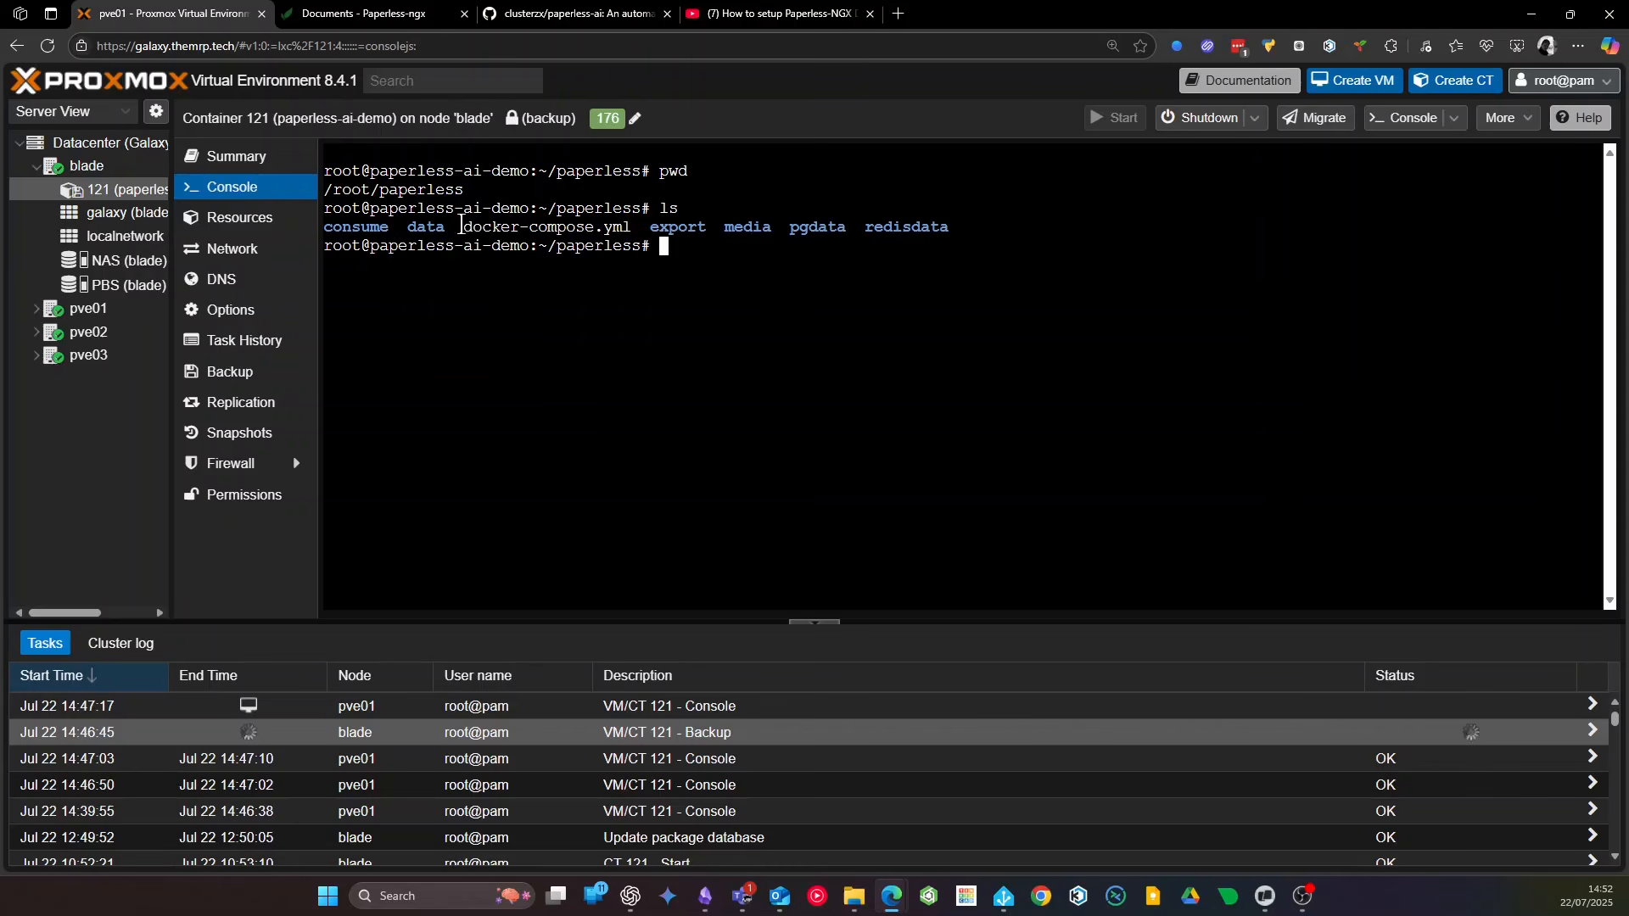
left_click_drag(463, 226, 628, 236)
left_click(635, 403)
Clear the console, open docker-compose.yml in nano, and collapse the Proxmox task log to enlarge the console
key("ctrl+l")
type("nano dock")
key("Tab")
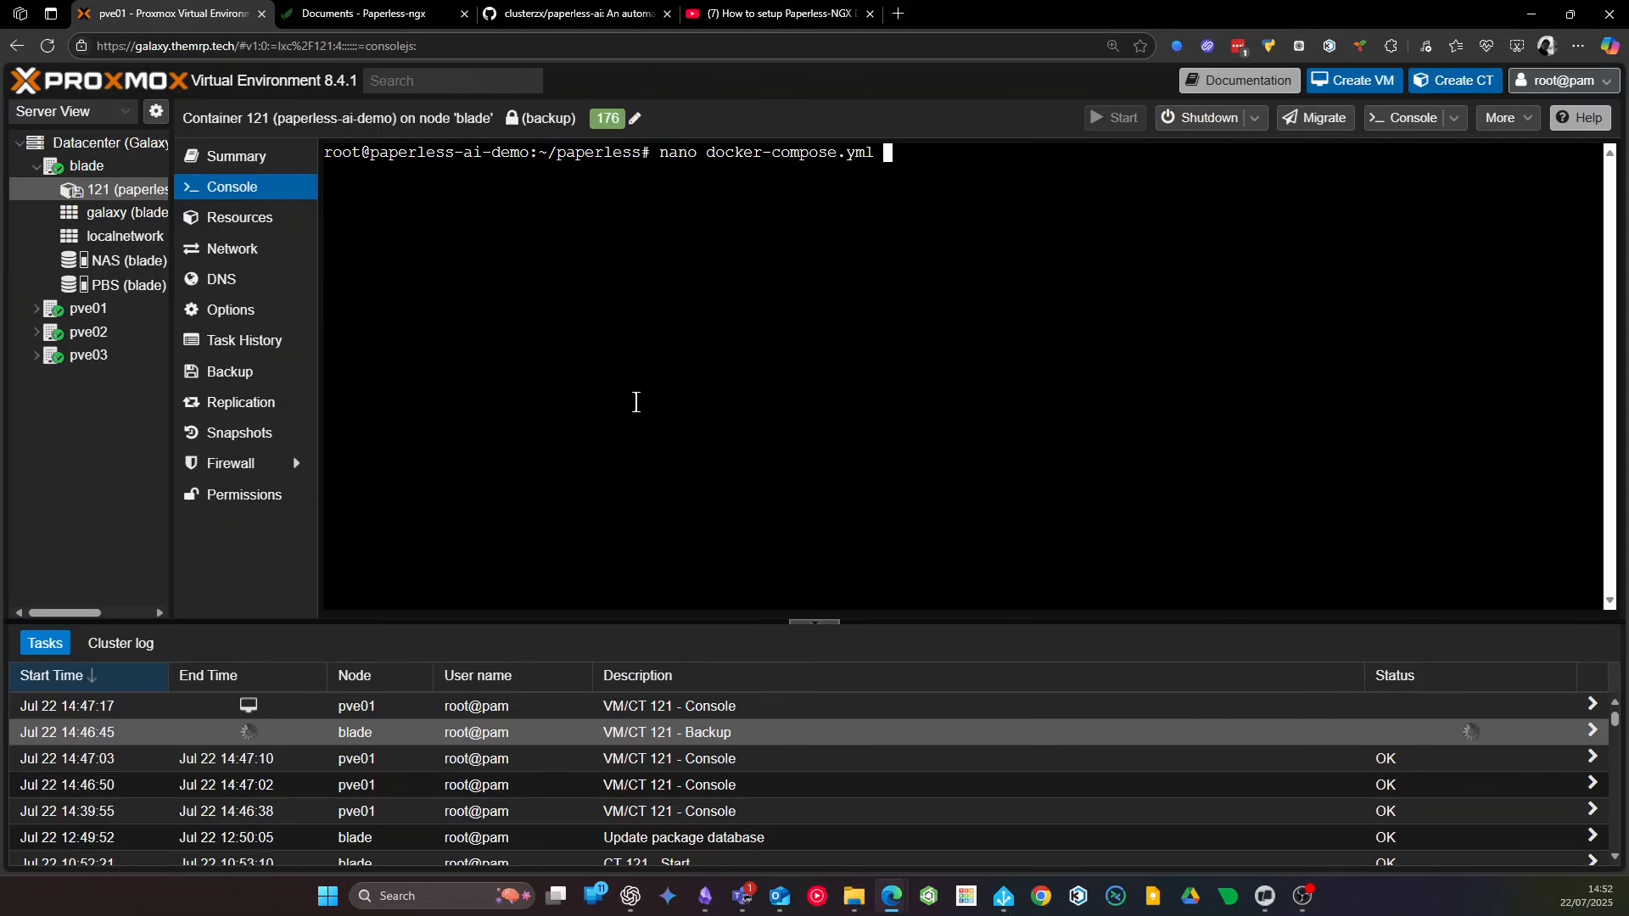
key("Return")
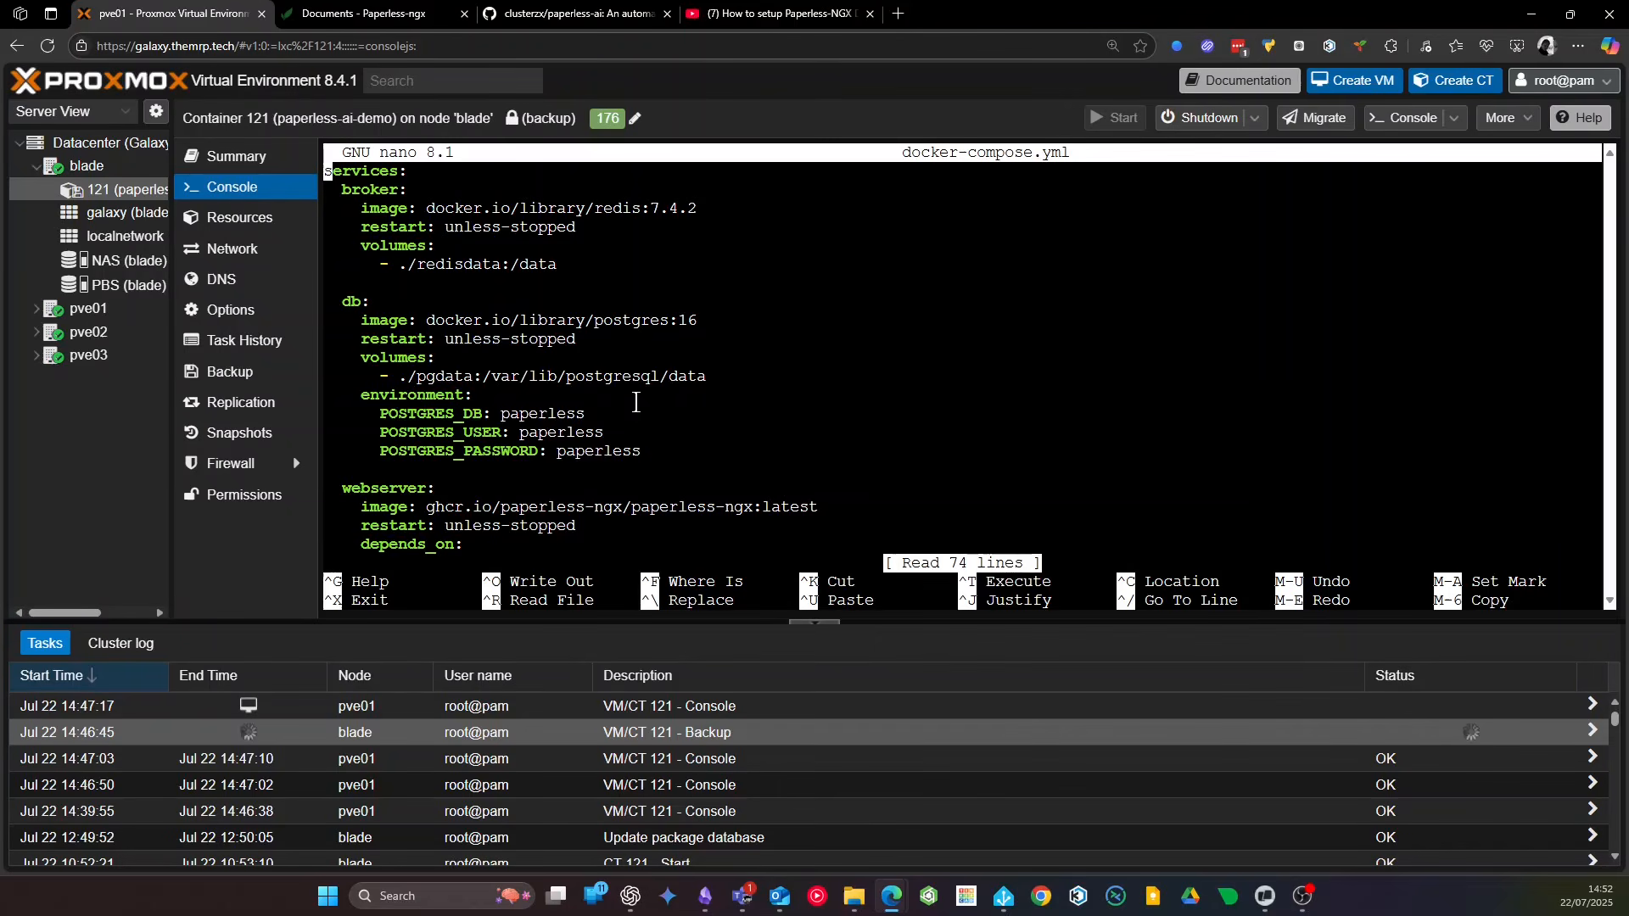
key("Down")
left_click(814, 624)
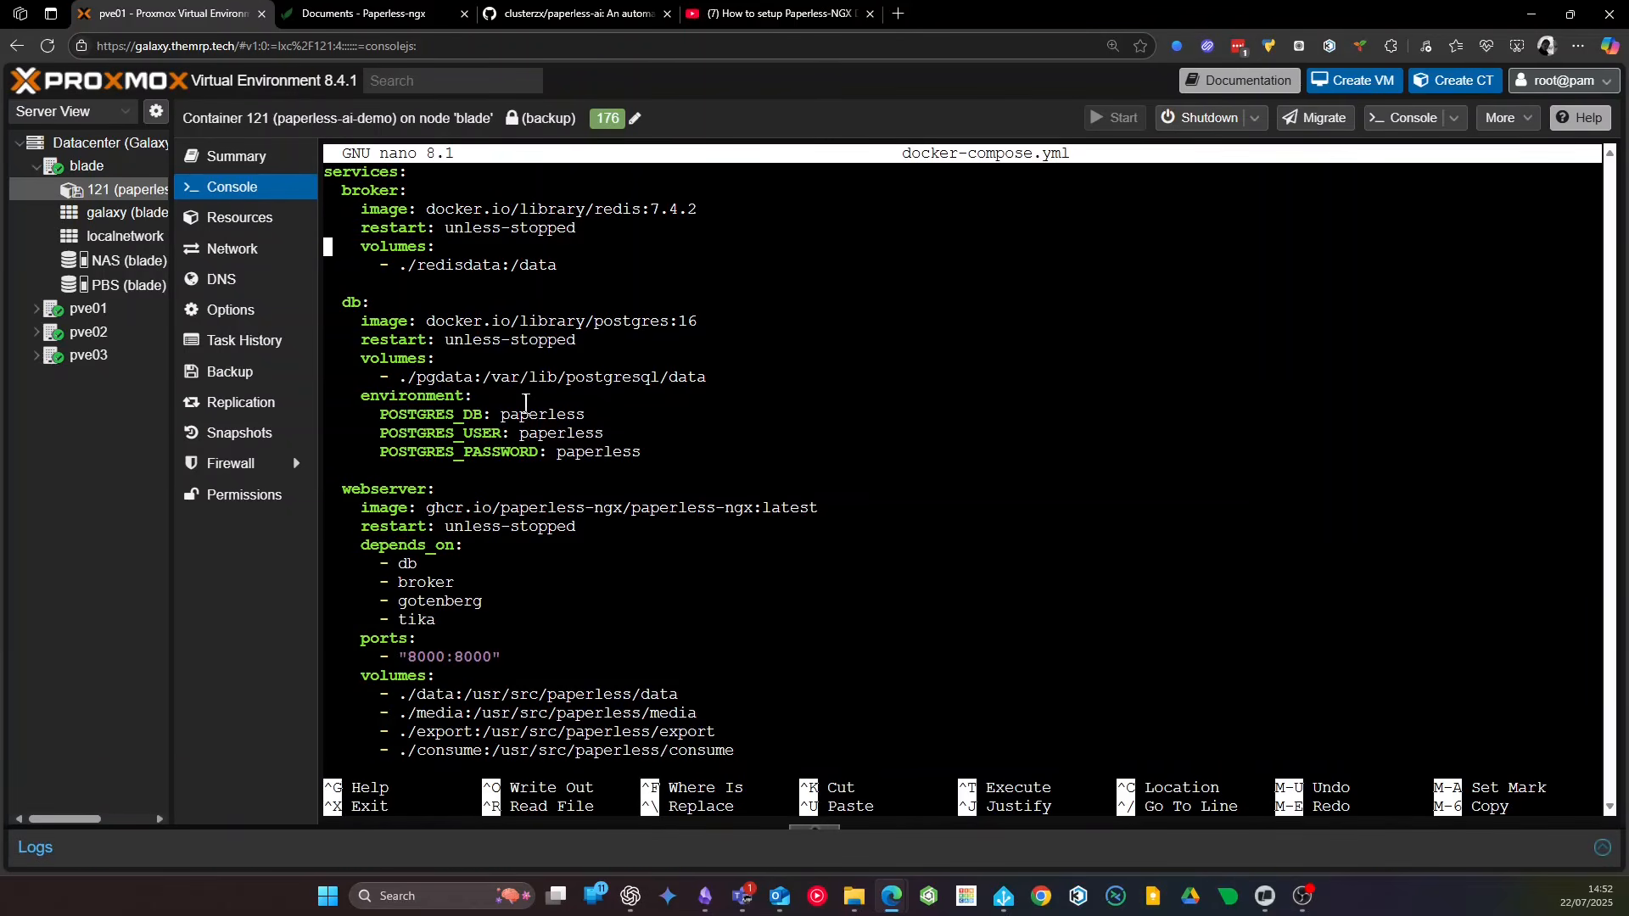
Read down through the services defined in docker-compose.yml, including the webserver's dependencies, ports and volumes
key("Down")
key("Down")
key("Down")
key("Down")
key("Down")
key("Down")
key("Down")
key("Down")
key("Down")
key("Down")
key("Down")
key("Down")
key("Down")
key("Down")
key("Down")
key("Down")
key("Down")
key("Down")
key("Down")
key("Down")
key("Down")
key("Down")
key("Down")
Switch back to the Paperless-ngx documents list and examine the title of the one-page sample document
left_click(364, 13)
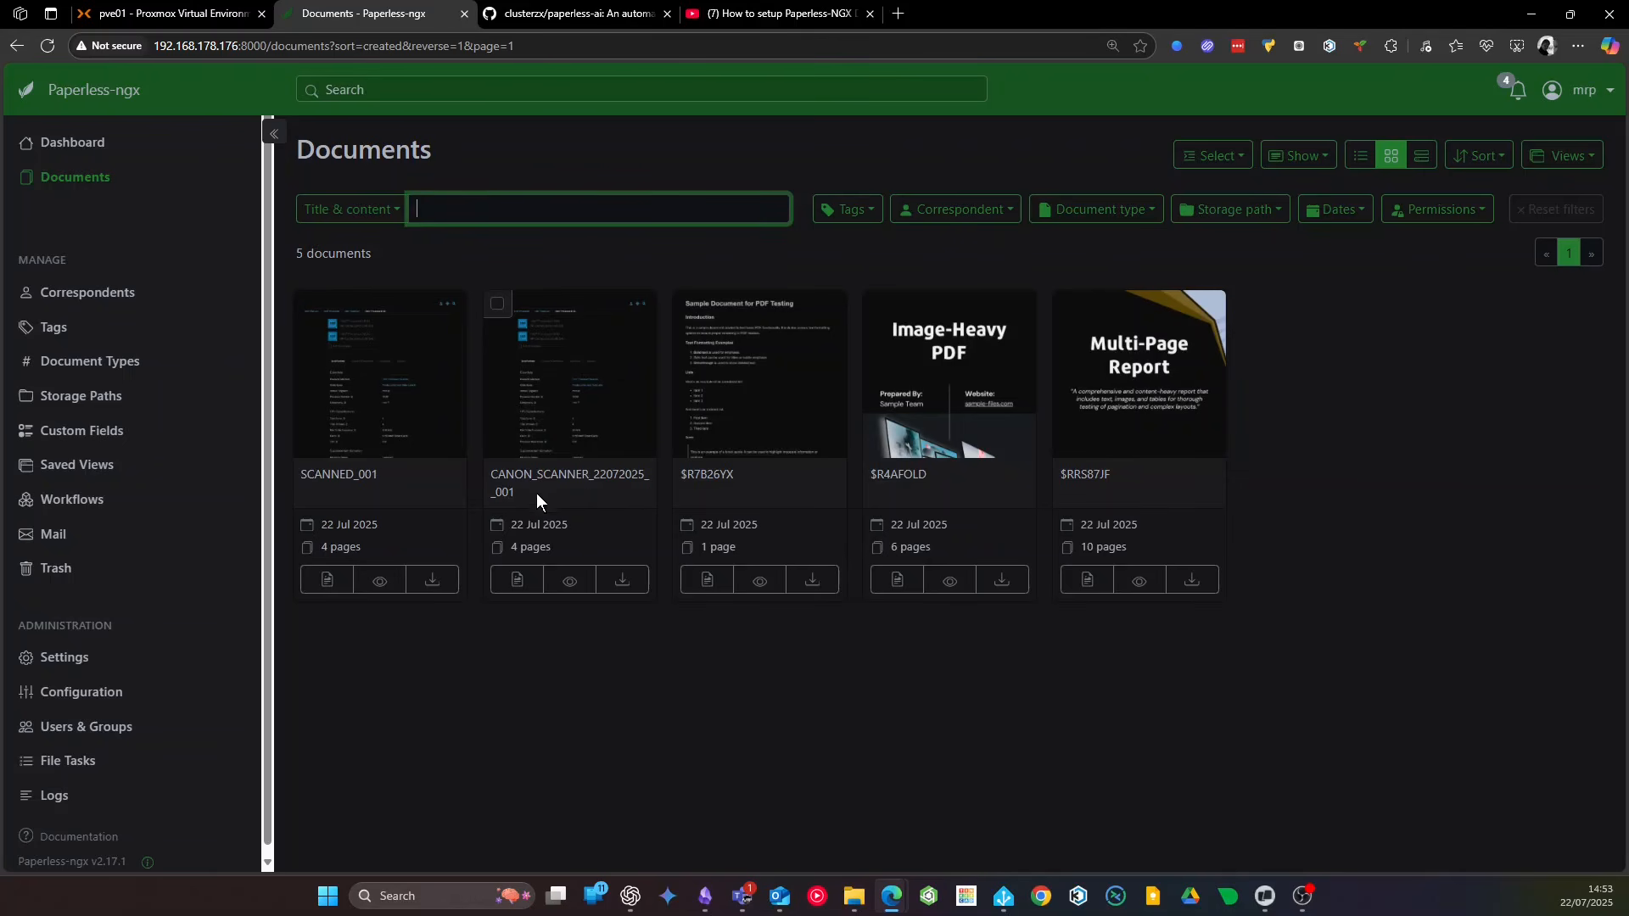
left_click_drag(740, 474, 670, 470)
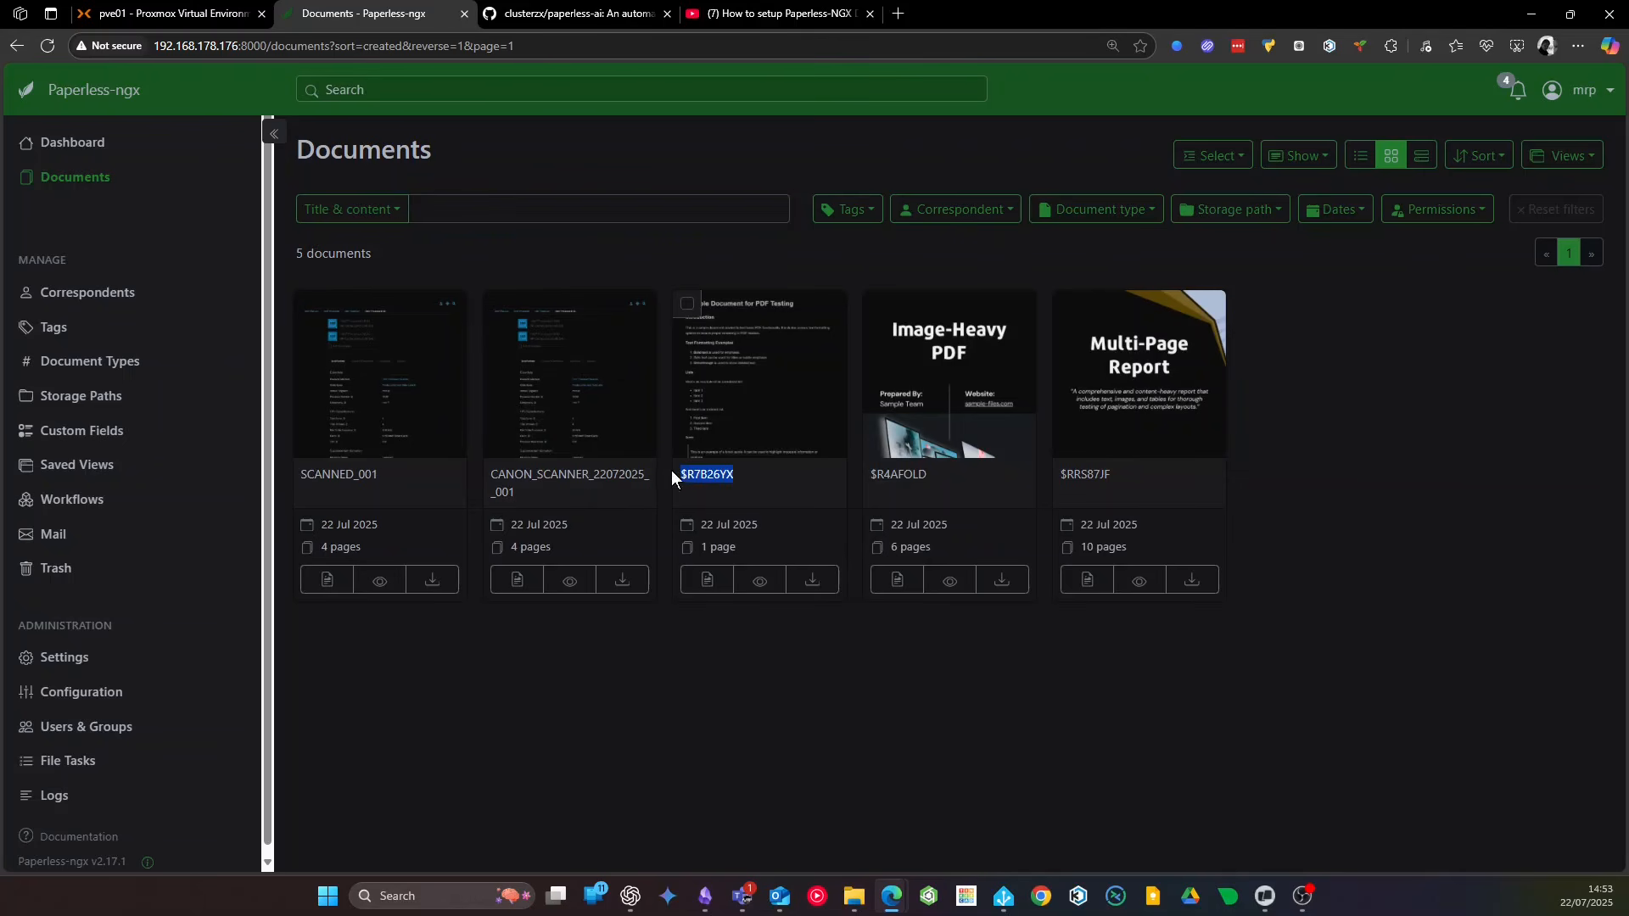
Examine the titles of the Image-Heavy PDF and Multi-Page Report documents in the documents list
left_click_drag(931, 477, 862, 483)
left_click_drag(1074, 479, 1115, 481)
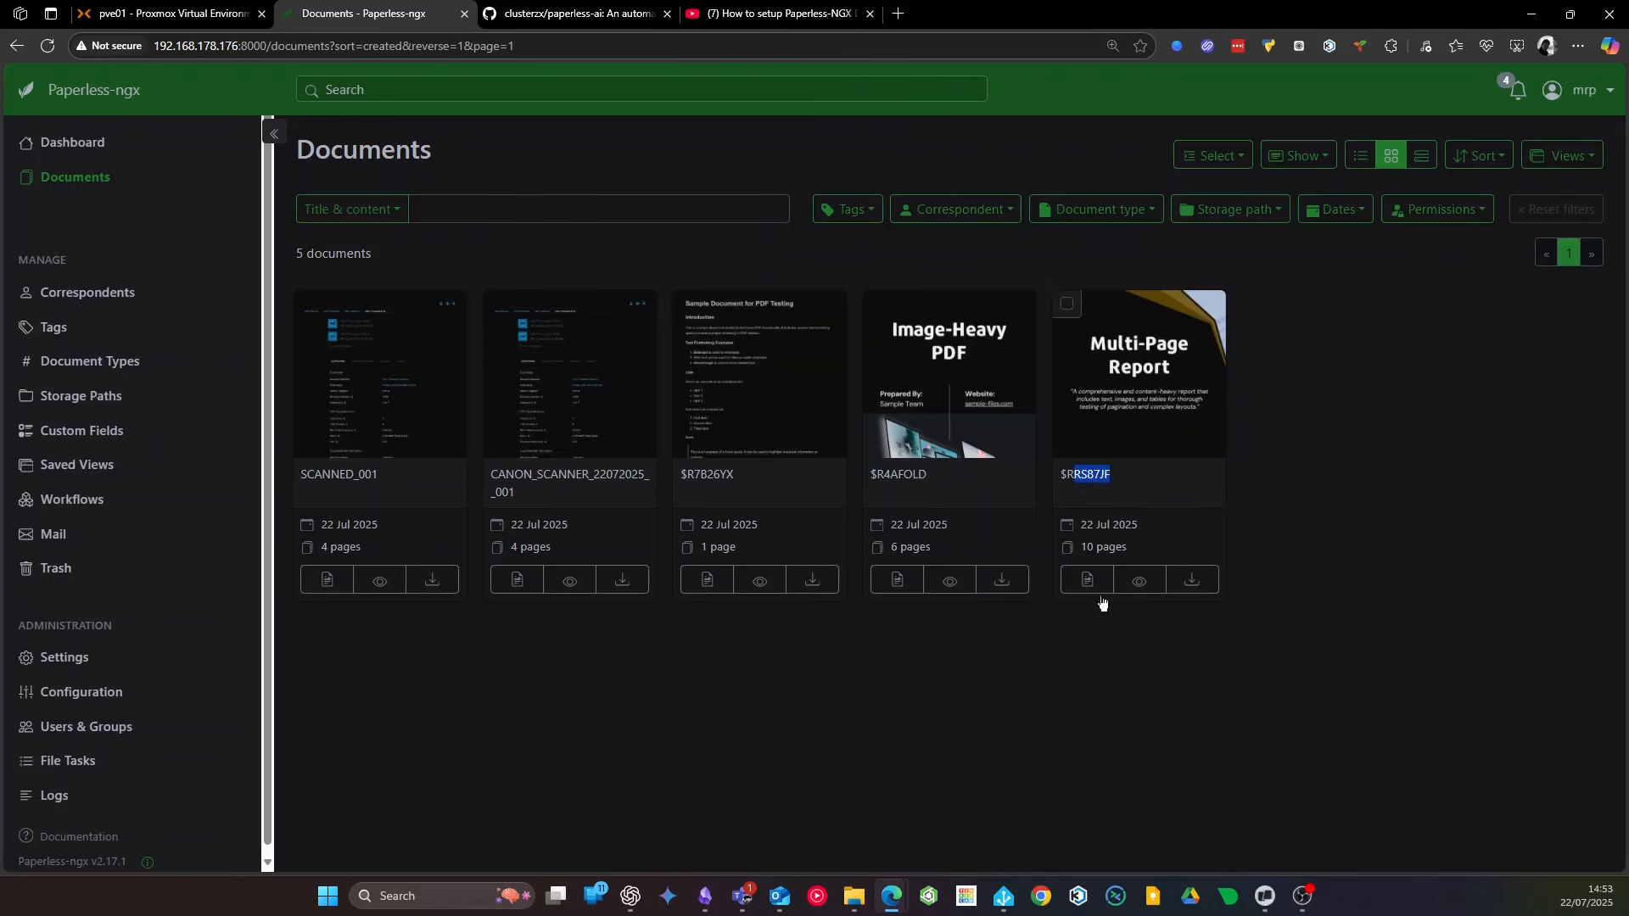
left_click(1035, 649)
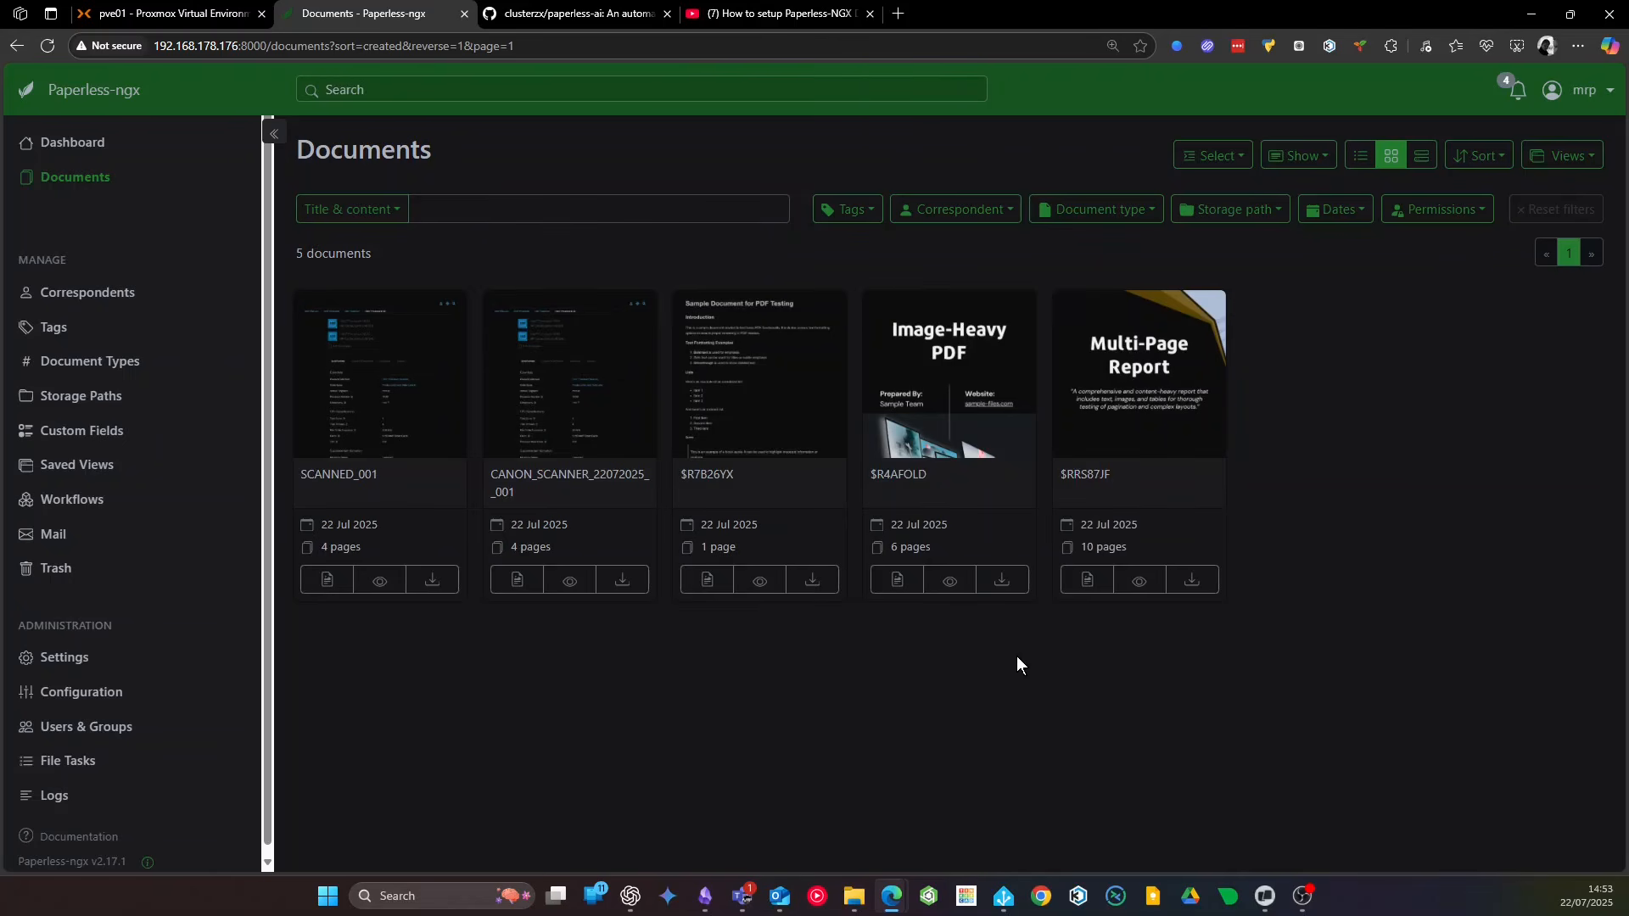
Open SCANNED_001, look through the details of the documents after it, then close them all and return to the documents list
left_click(414, 420)
double_click(414, 417)
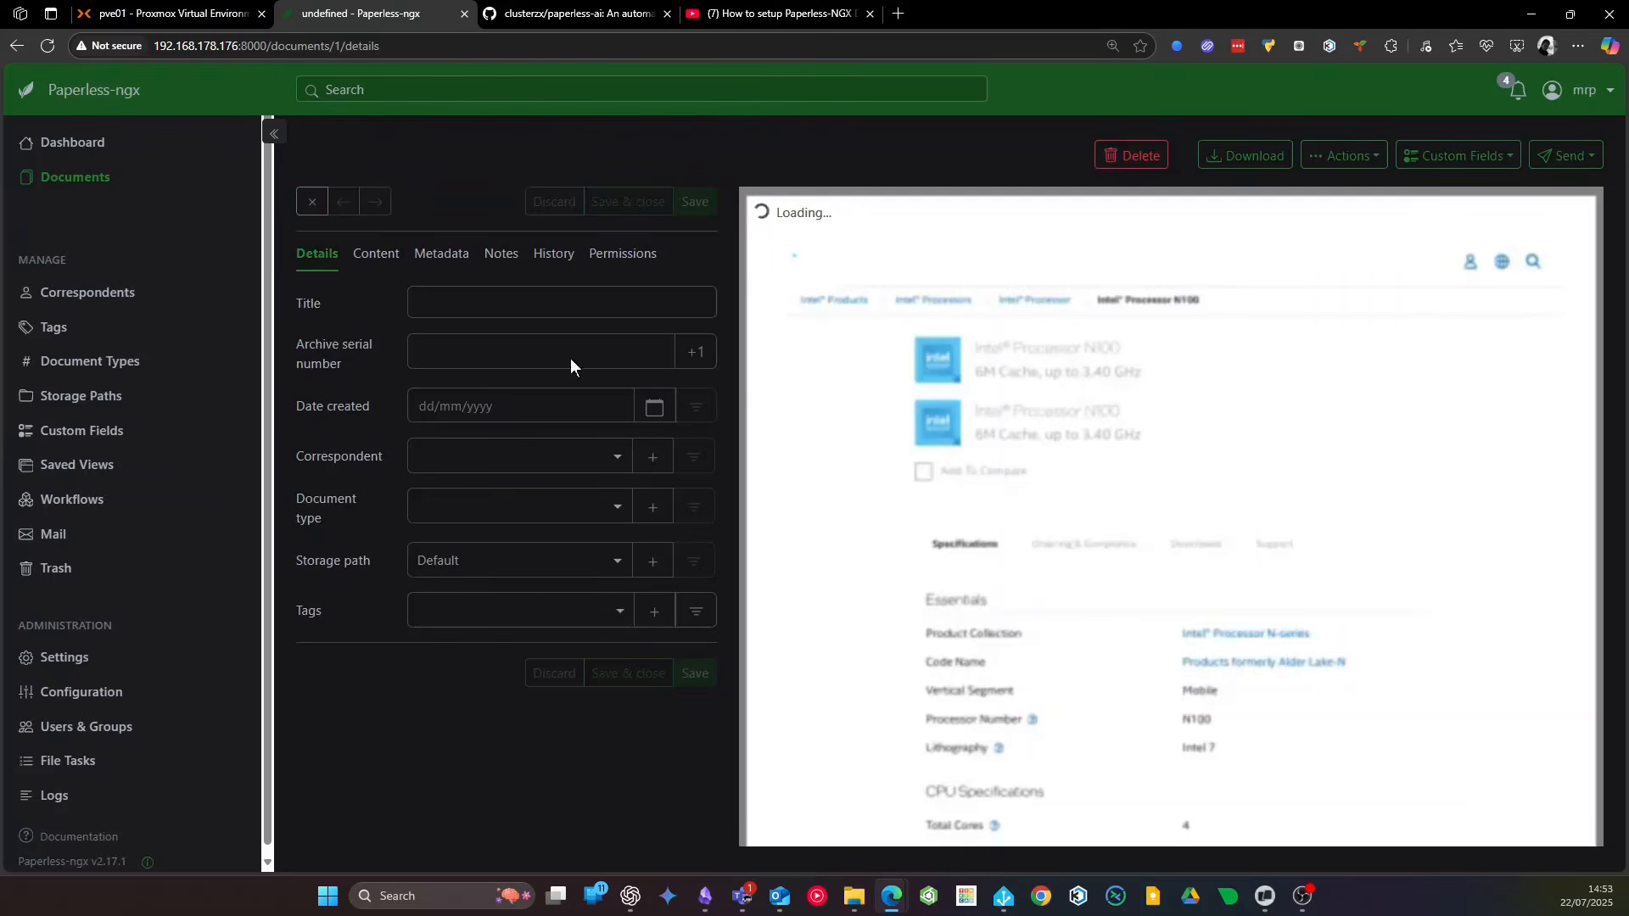
left_click(376, 200)
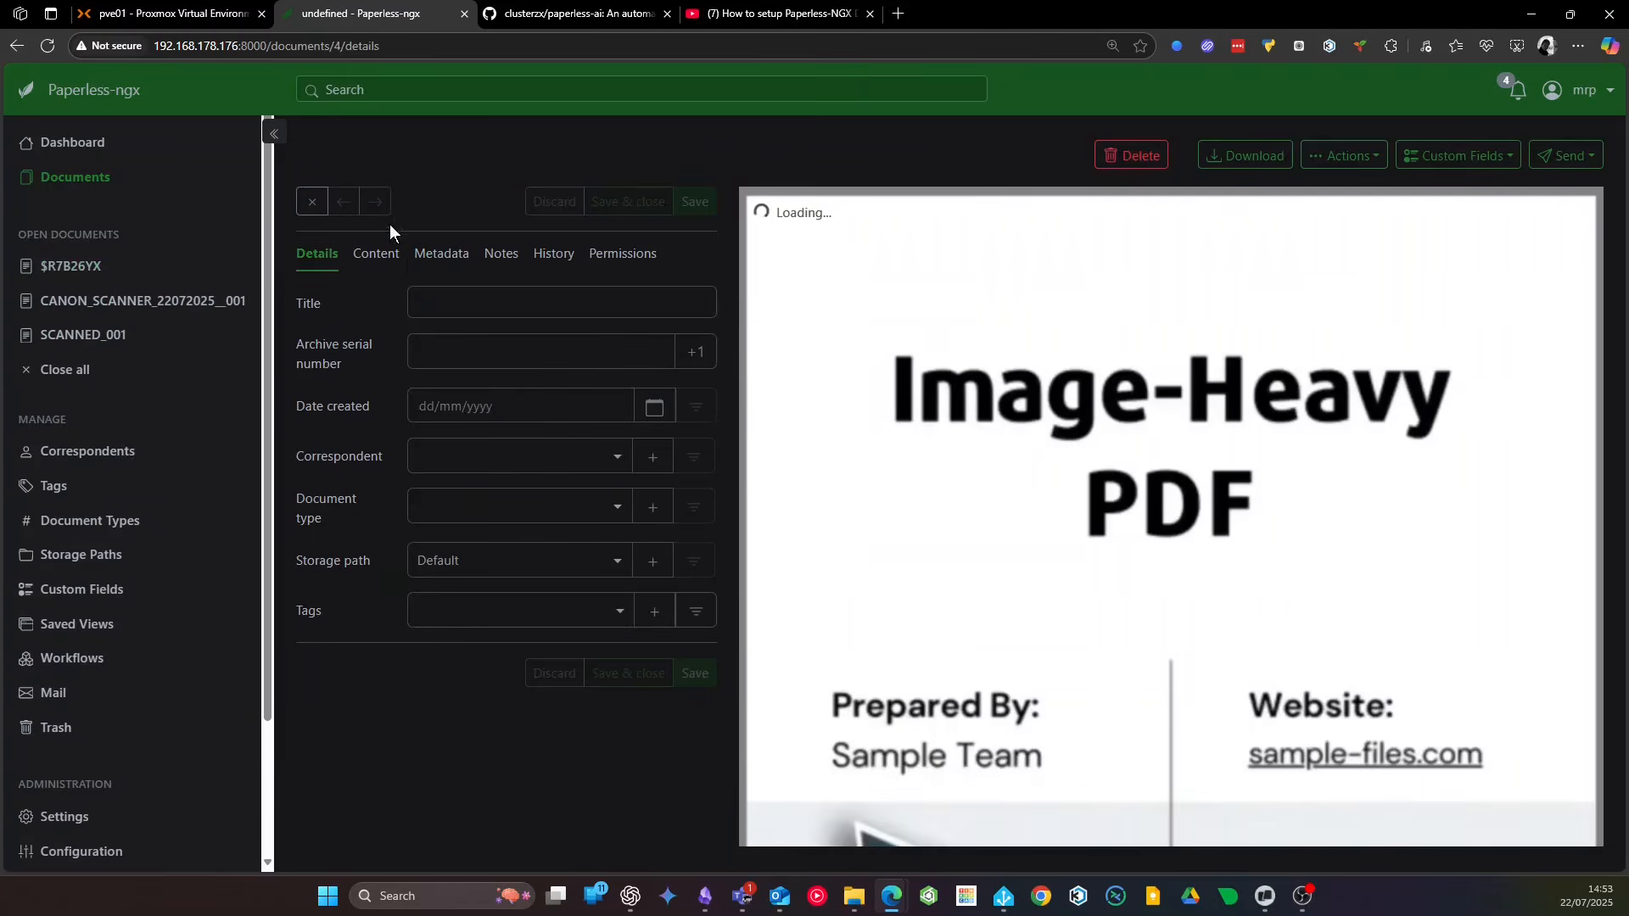
left_click(64, 403)
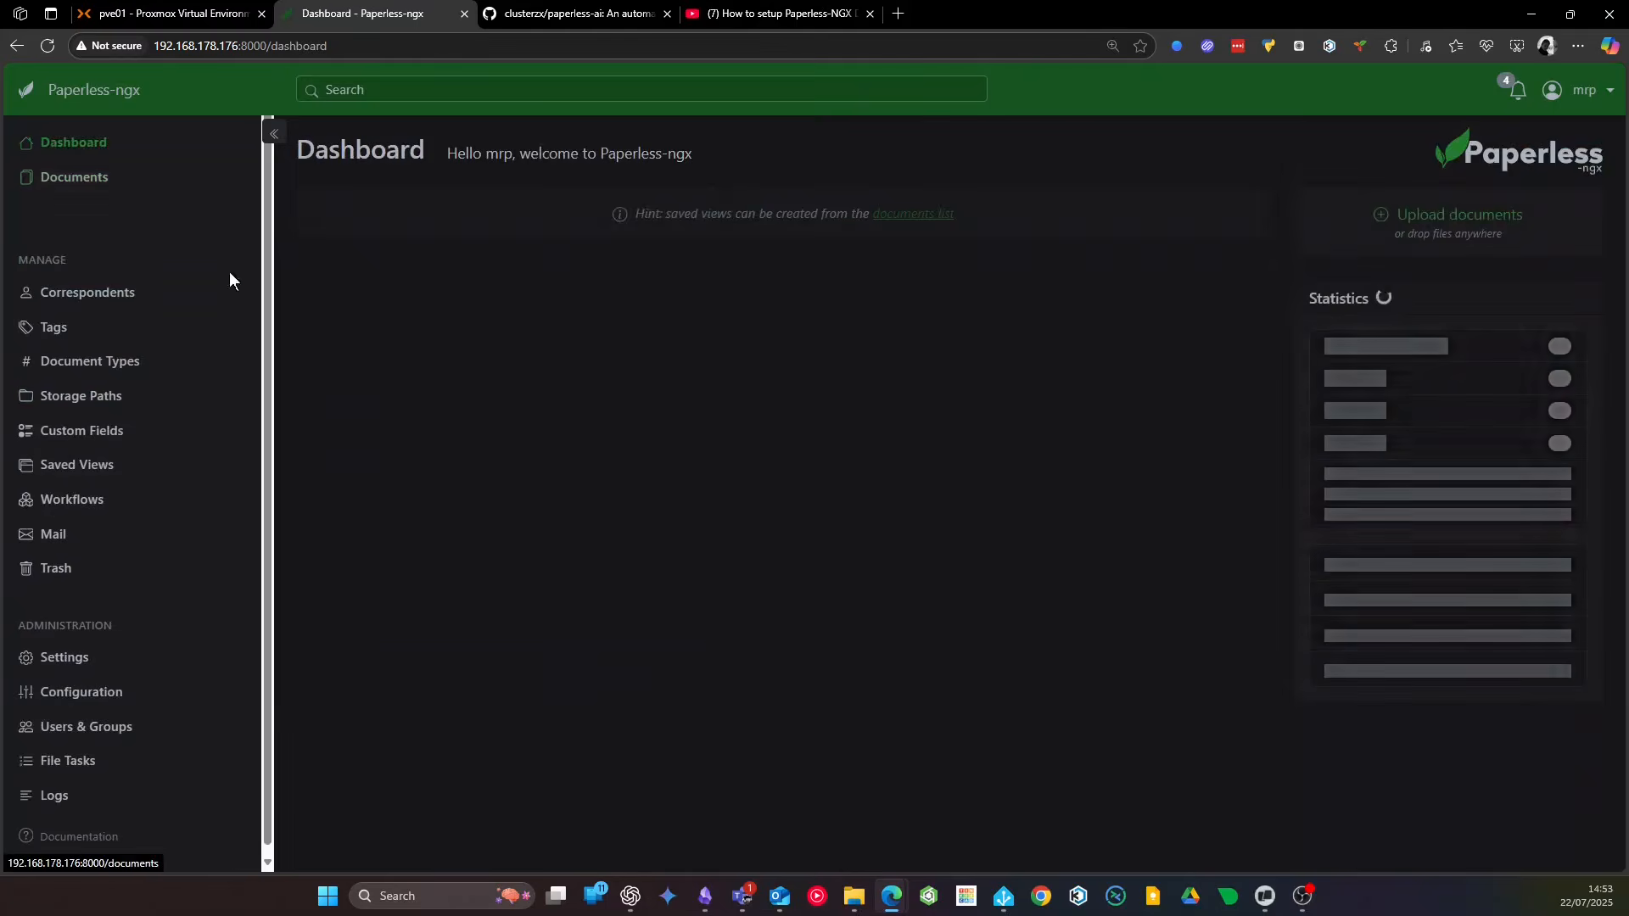
left_click(125, 183)
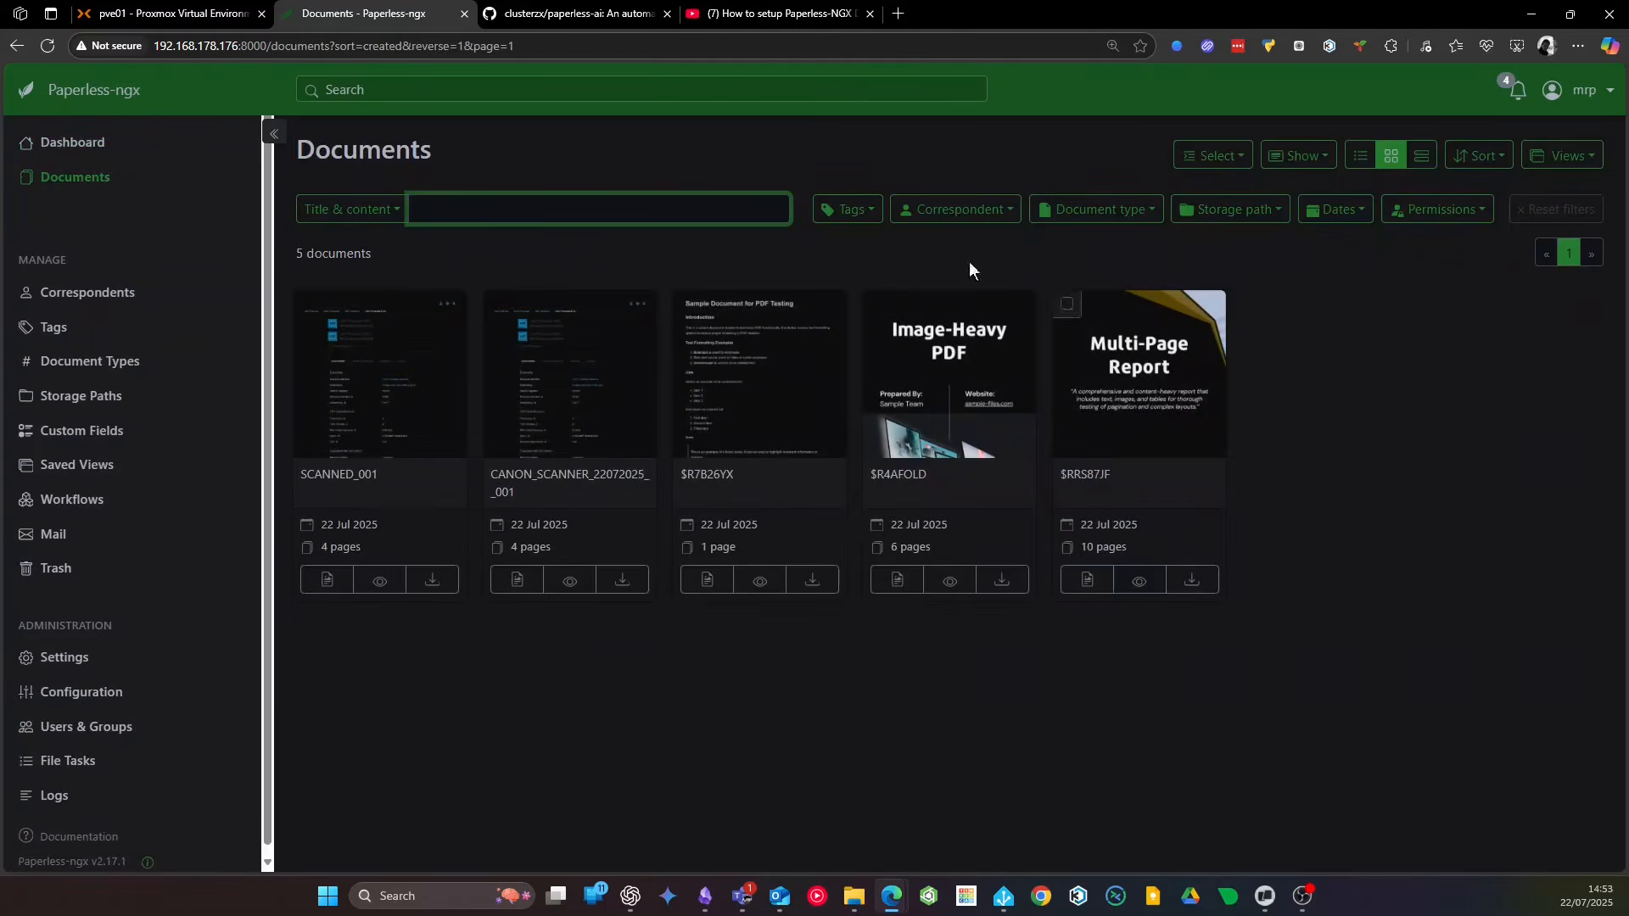
Open docker-compose.yml in the clusterzx/paperless-ai GitHub repository and review its paperless-ai service definition
left_click(592, 9)
scroll(416, 350, "up", 15)
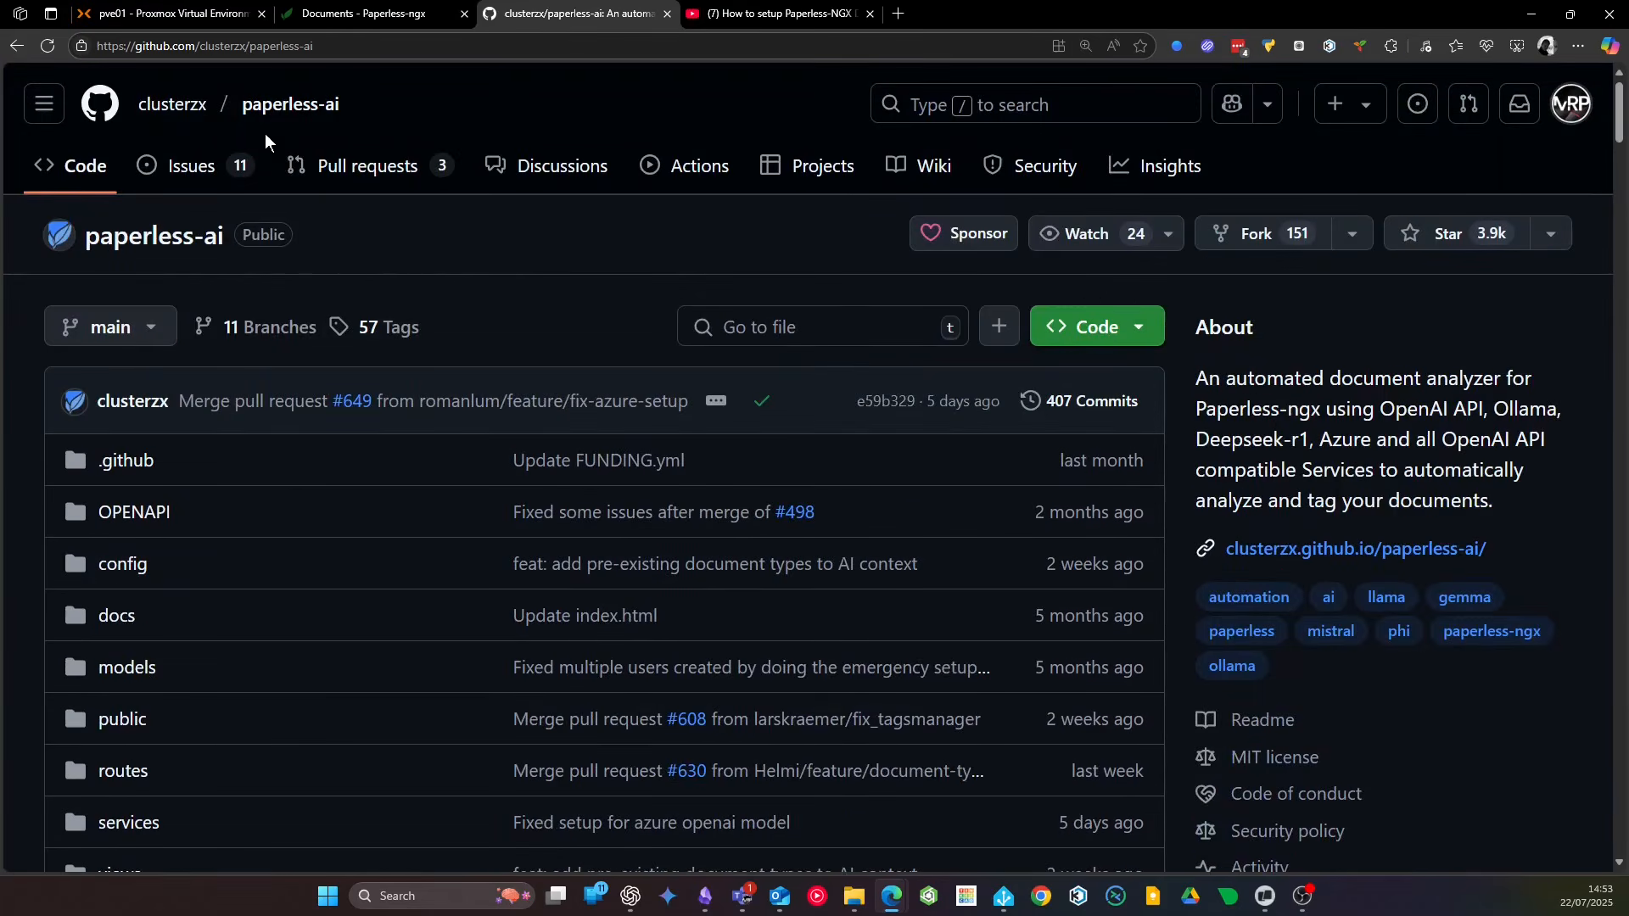
scroll(426, 379, "down", 10)
scroll(318, 435, "down", 3)
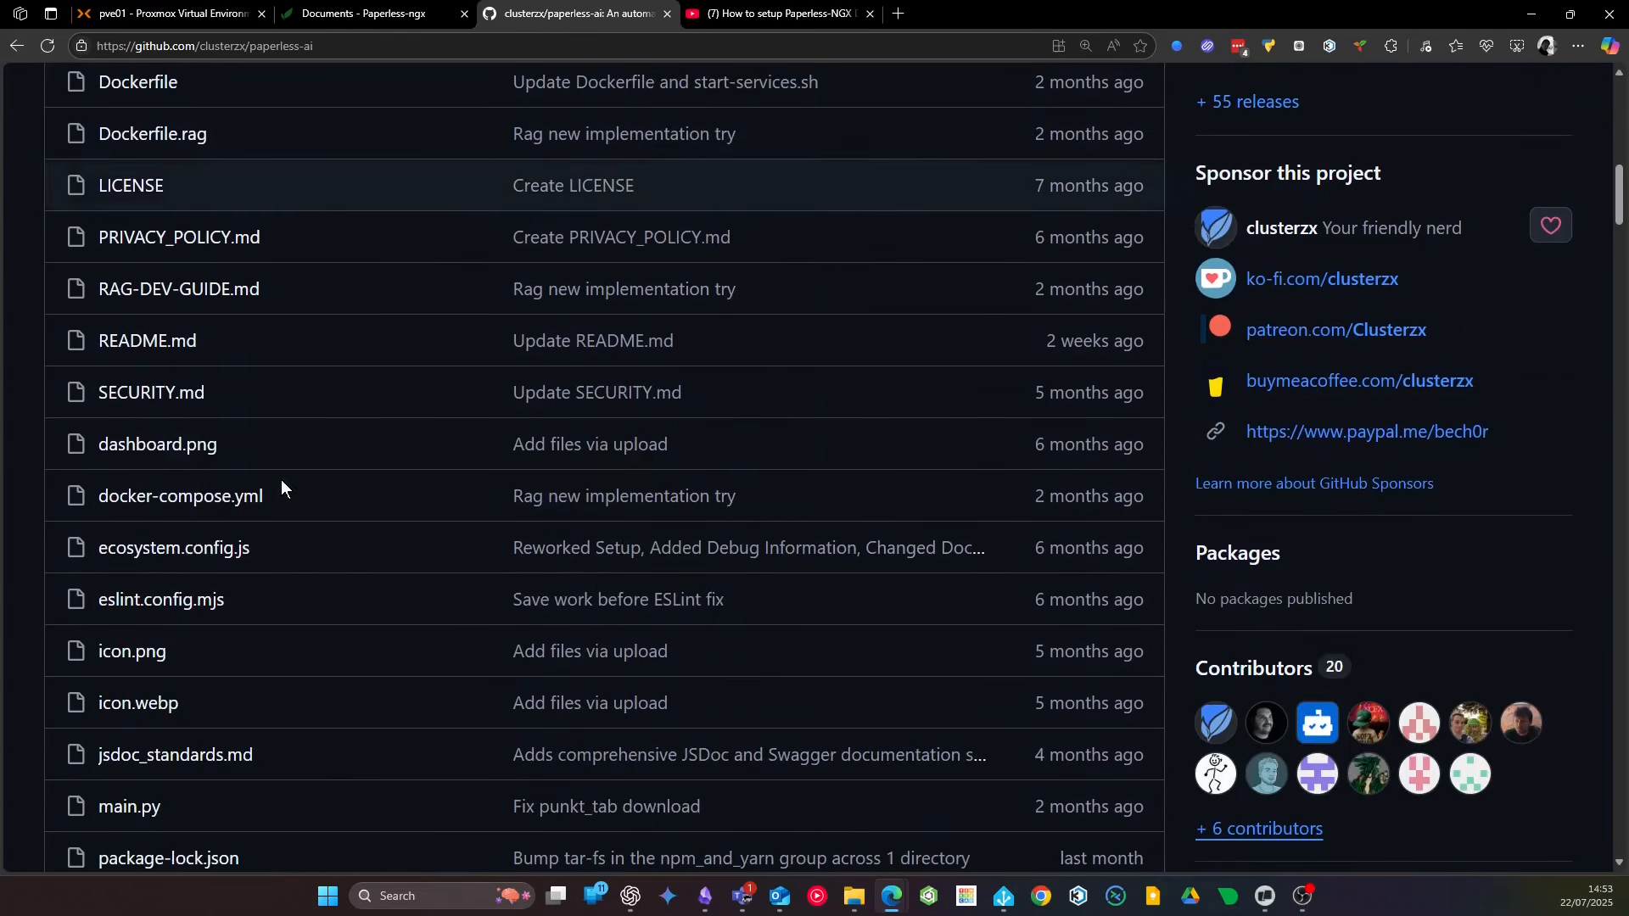
left_click(229, 389)
scroll(511, 538, "down", 2)
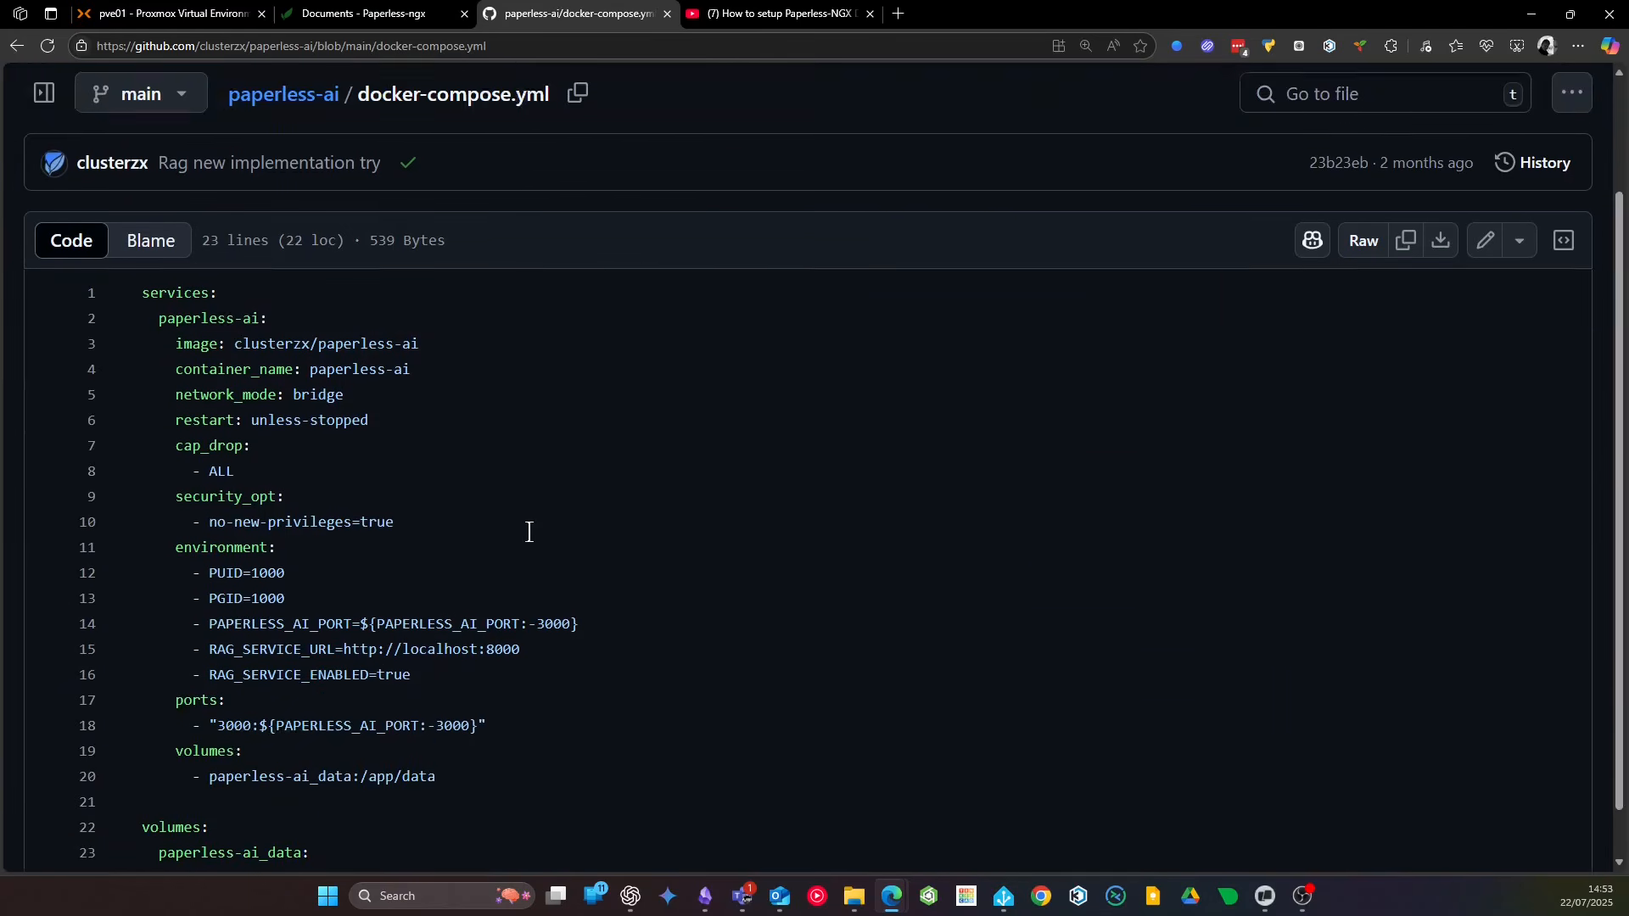
left_click_drag(455, 720, 138, 247)
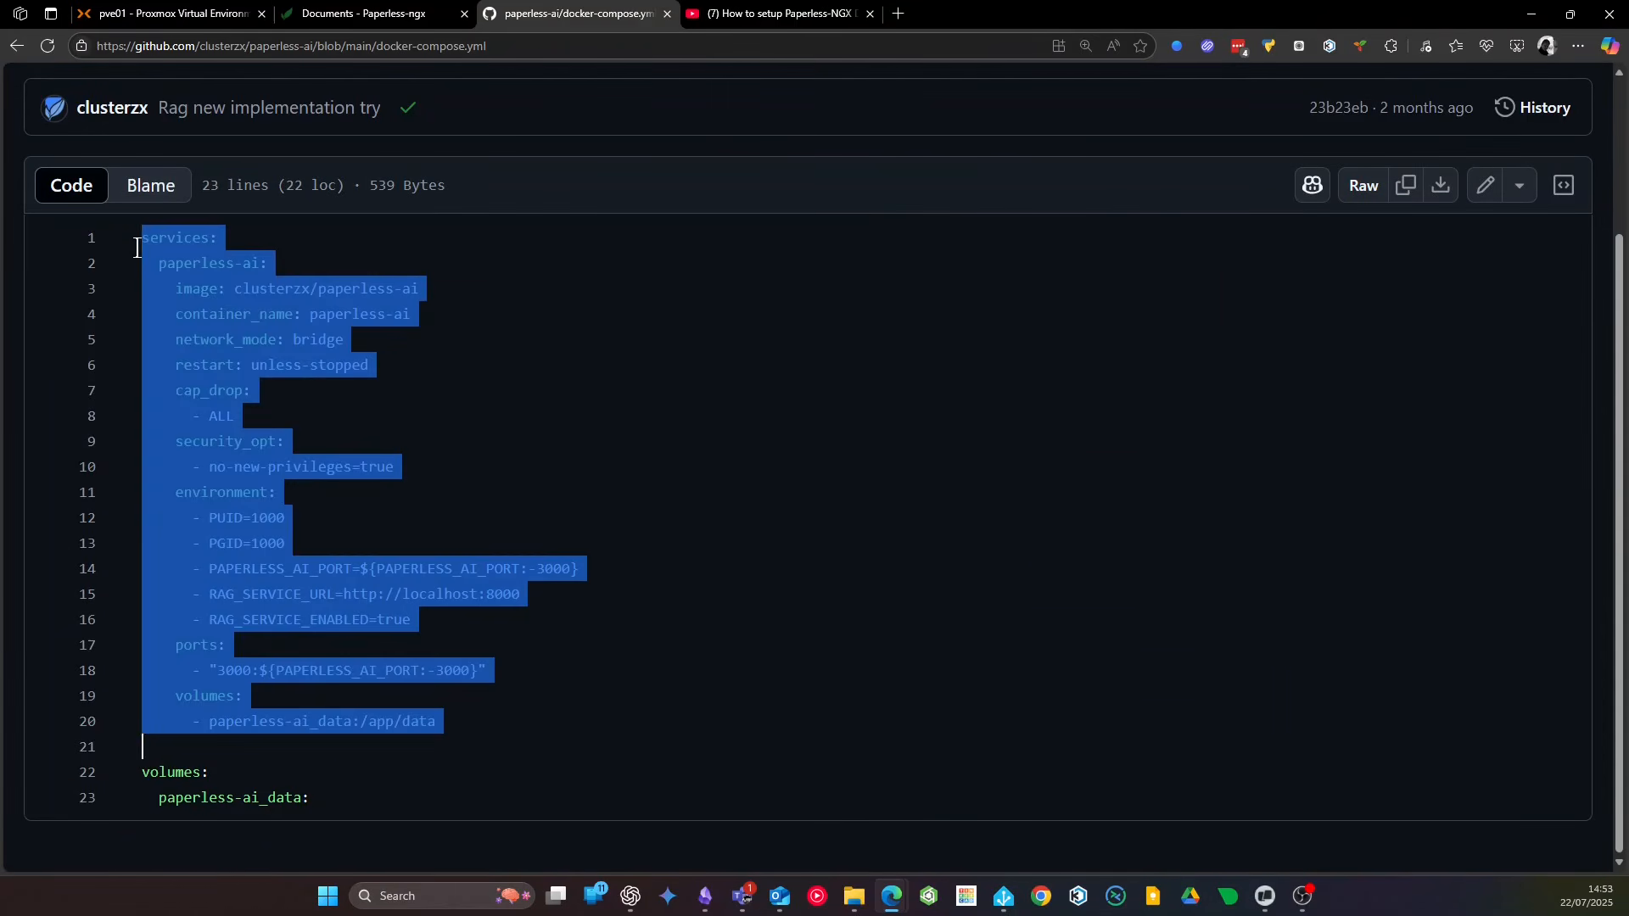
left_click(299, 430)
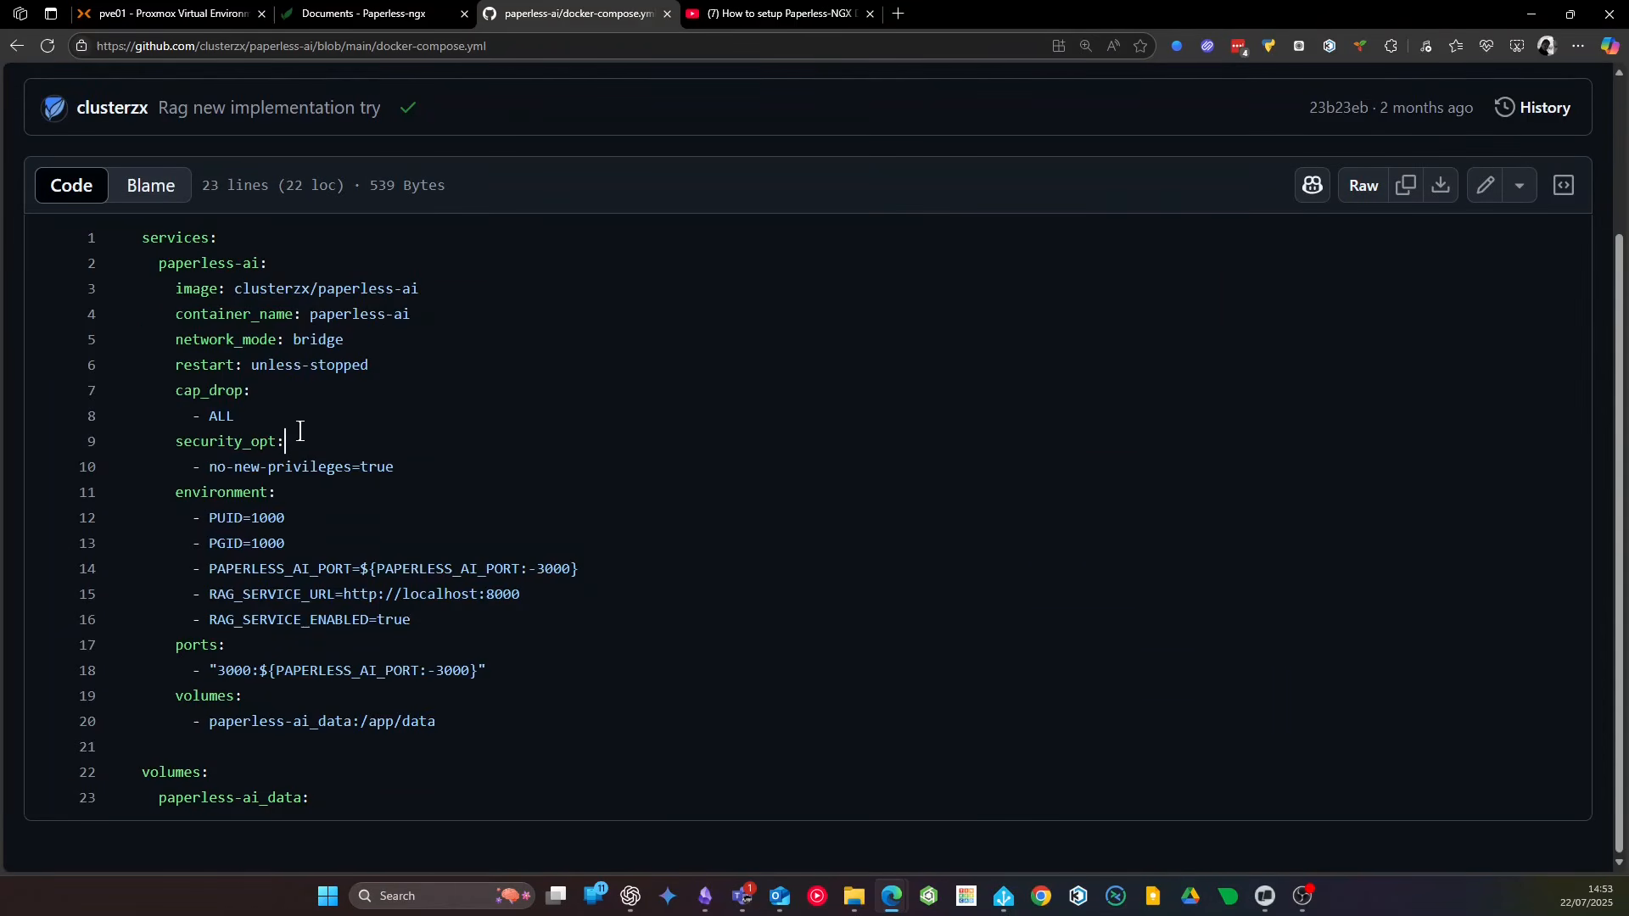
Switch back to the Proxmox console and read through the existing db and webserver services in docker-compose.yml
left_click(356, 10)
left_click(186, 10)
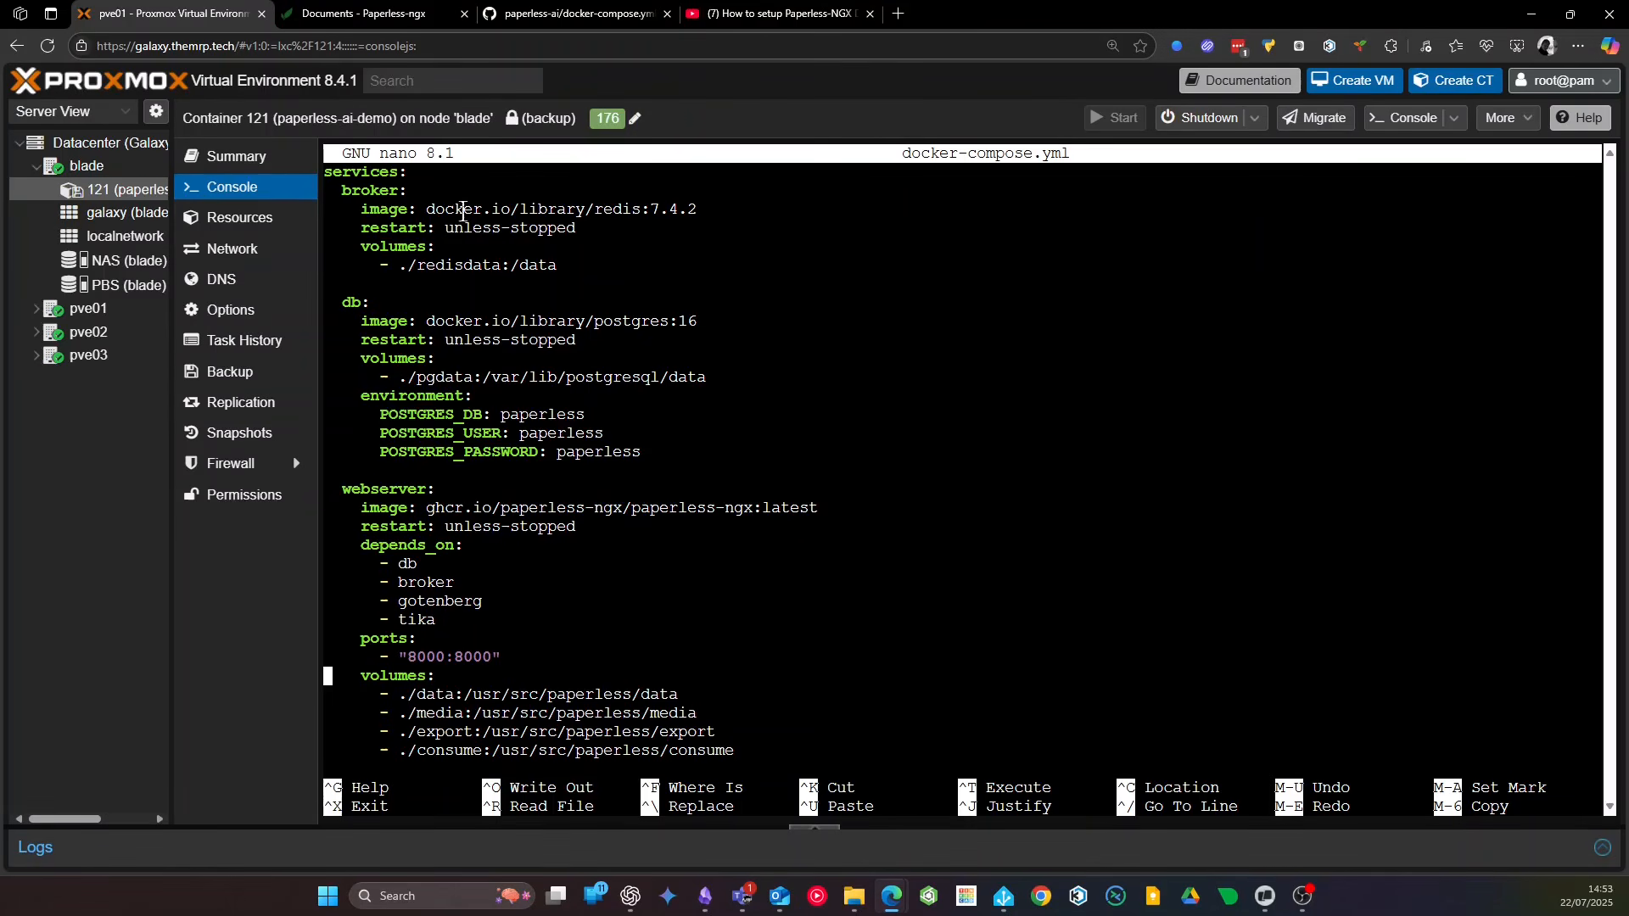
left_click_drag(502, 246, 618, 611)
left_click(628, 611)
left_click_drag(564, 285, 636, 561)
left_click(609, 604)
key("Down")
key("Down")
key("Down")
key("Down")
type("environment:       PAPERLESS_REDIS: redis://broker:6379       PAPERLESS_DBHOST: db       PAPERLESS_TIKA_ENABLED: 1       PAPERLESS_TIKA_GOTENBERG_ENDPOINT: http://gotenberg:3000       PAPERLESS_TIKA_ENDPOINT: http://tika:9998")
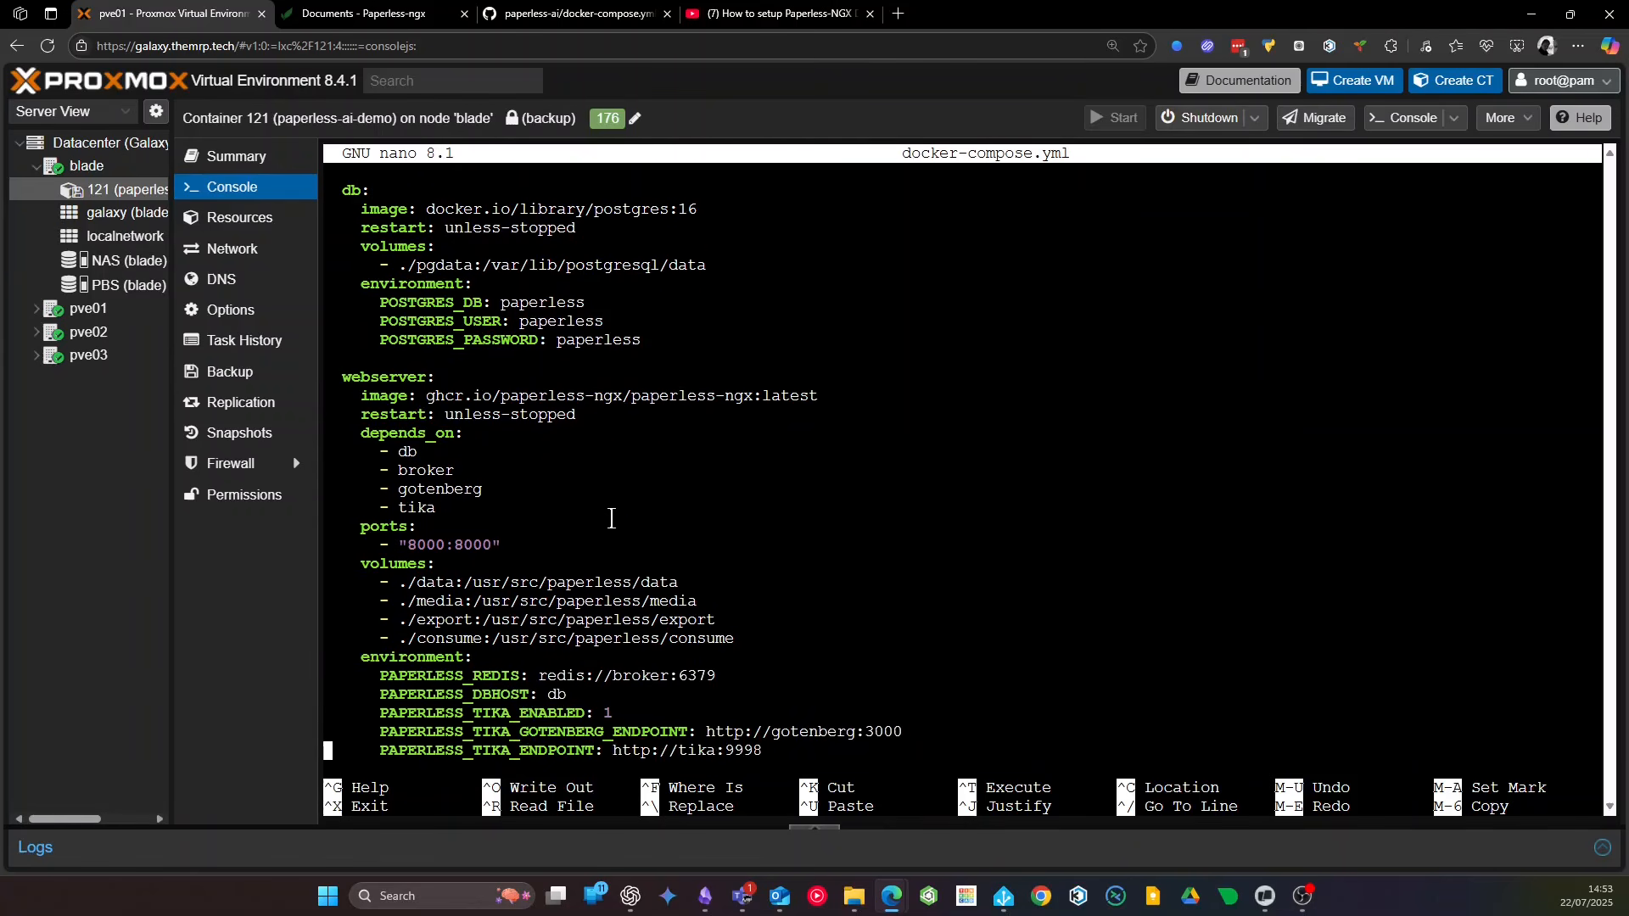
Examine the commented-out paperless-ai block below the tika service in docker-compose.yml
scroll(611, 517, "down", 12)
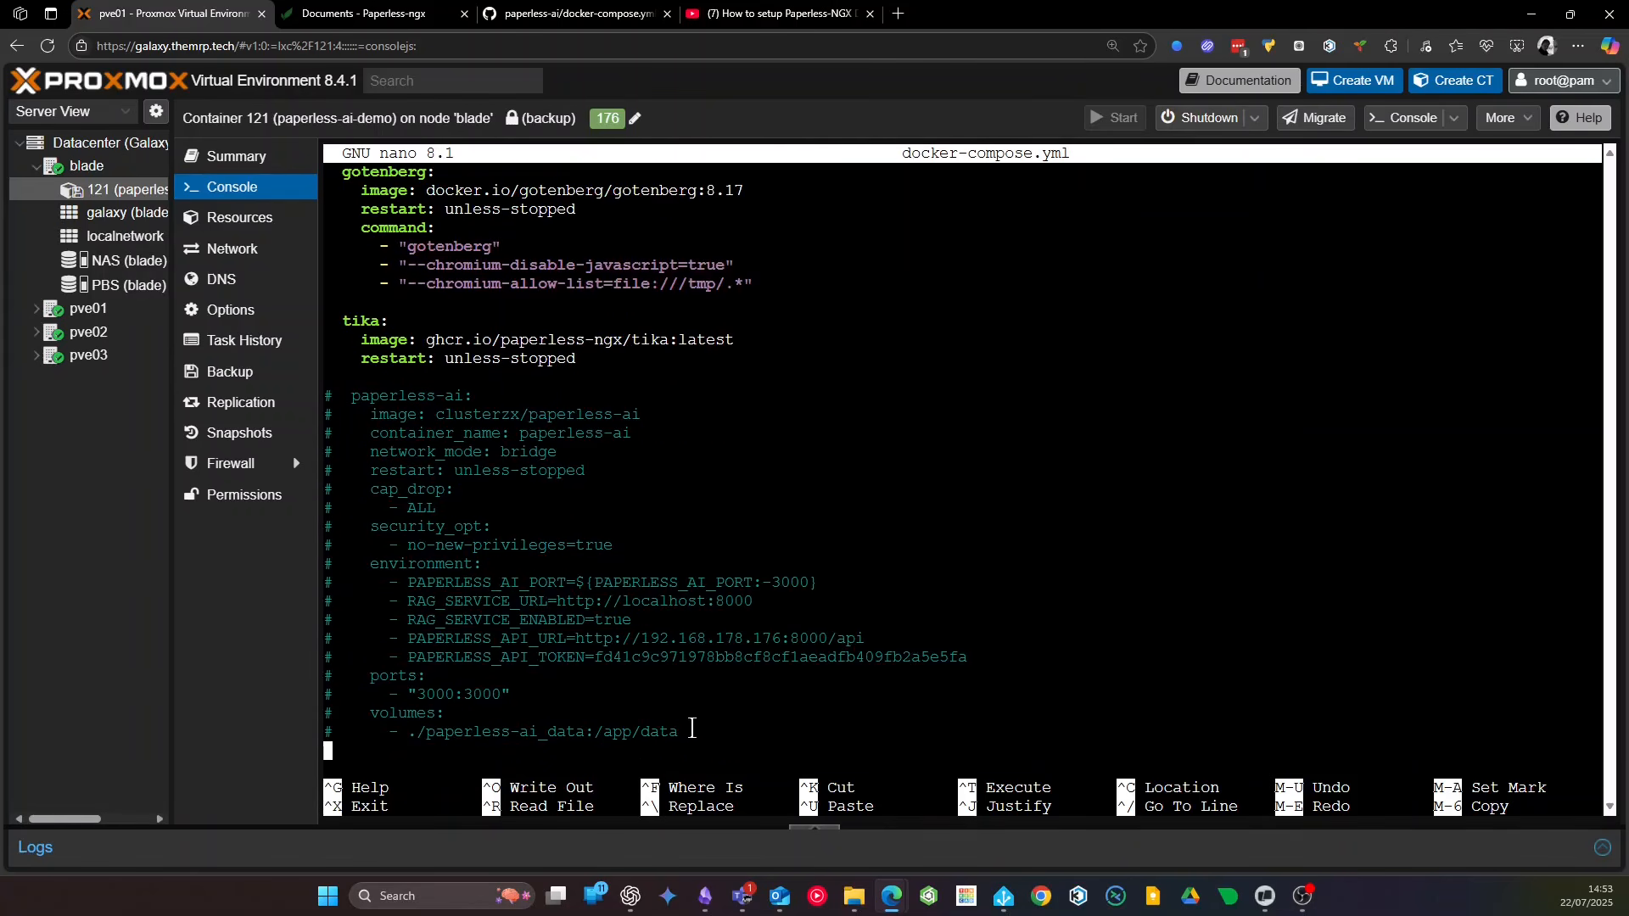
left_click_drag(691, 728, 330, 396)
left_click(434, 441)
left_click_drag(664, 369, 466, 199)
left_click(593, 448)
Uncomment every line of the paperless-ai service block in docker-compose.yml, from the service name through its volumes entry
key("Up")
key("Up")
key("Up")
key("Up")
key("Up")
key("Up")
key("Up")
key("Up")
key("Up")
key("Up")
key("Up")
key("Up")
key("Up")
key("Up")
key("Up")
key("Up")
key("Up")
key("Up")
key("Up")
key("Up")
key("Up")
key("Down")
key("Down")
key("Delete")
key("Down")
key("Delete")
key("Down")
key("Delete")
key("Down")
key("Delete")
key("Down")
key("Delete")
key("Down")
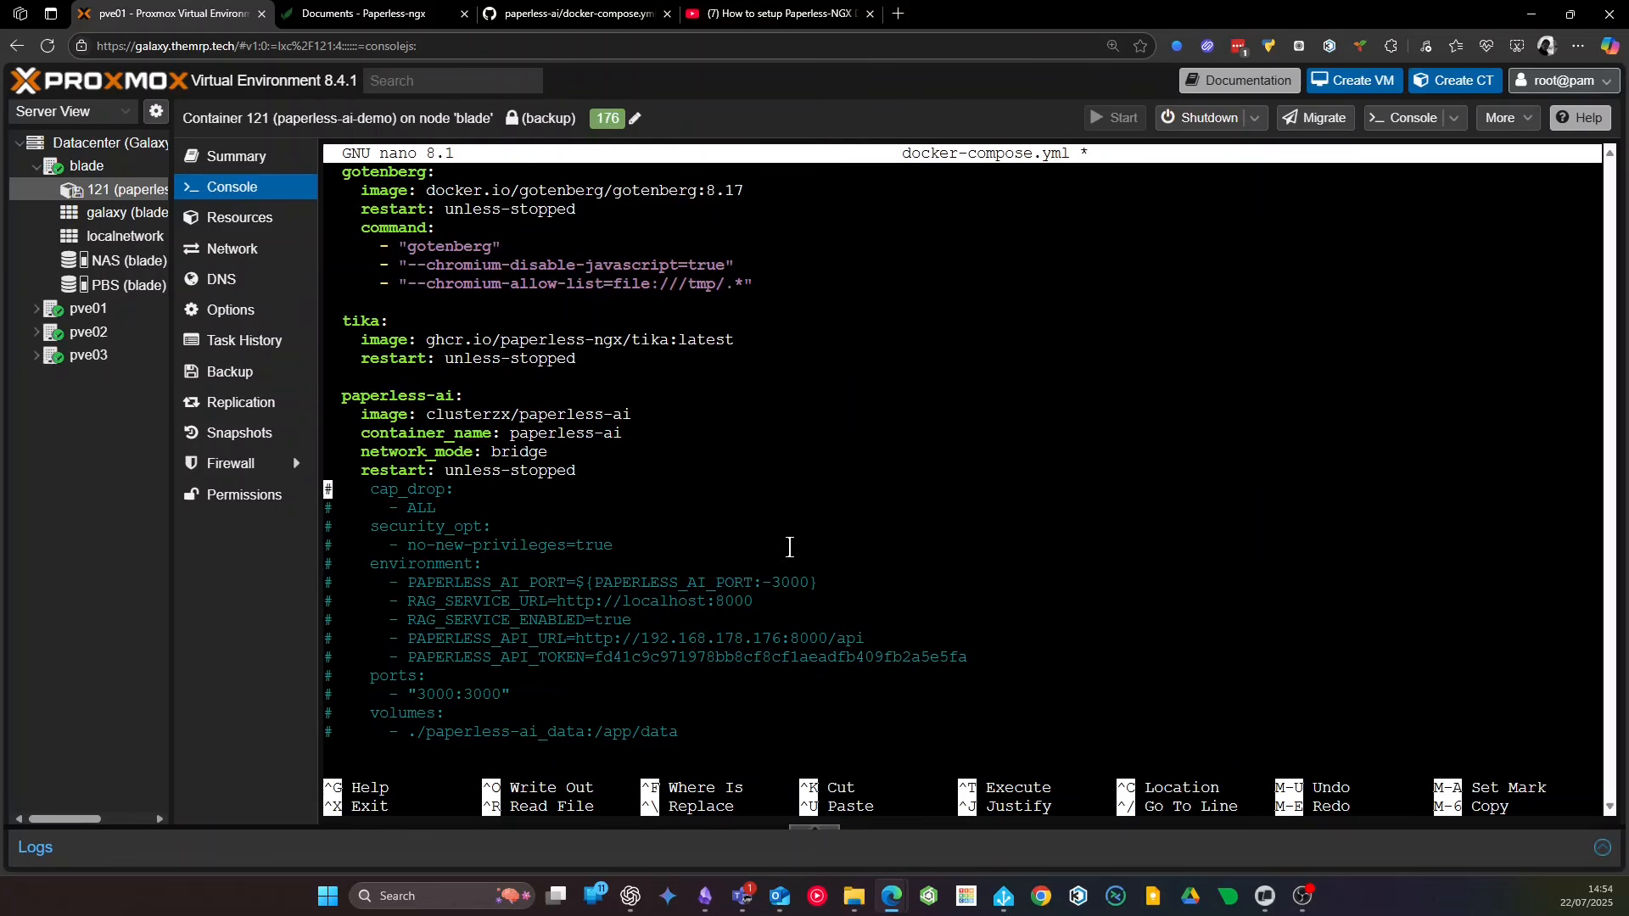
key("Delete")
key("Down")
key("Delete")
key("Down")
key("Delete")
key("Down")
key("Delete")
key("Down")
key("Delete")
key("Down")
key("Delete")
key("Down")
key("Delete")
key("Down")
key("Delete")
key("Down")
key("Delete")
key("Down")
key("Delete")
key("Down")
key("Delete")
key("Down")
key("Delete")
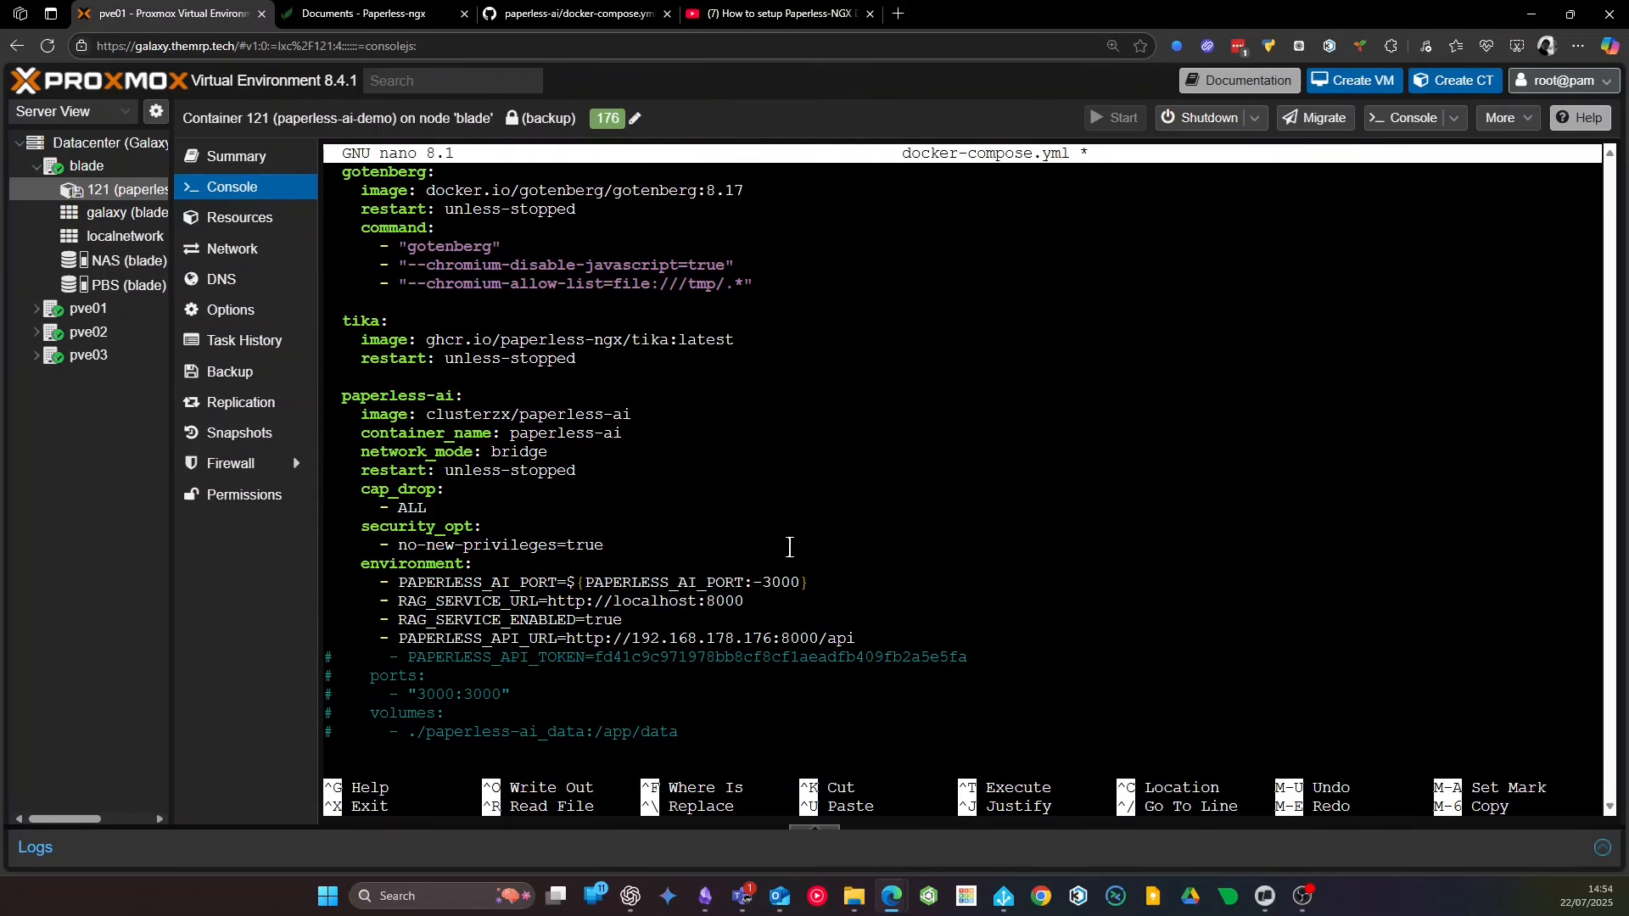
key("Down")
key("Delete")
key("Down")
key("Delete")
key("Up")
key("Up")
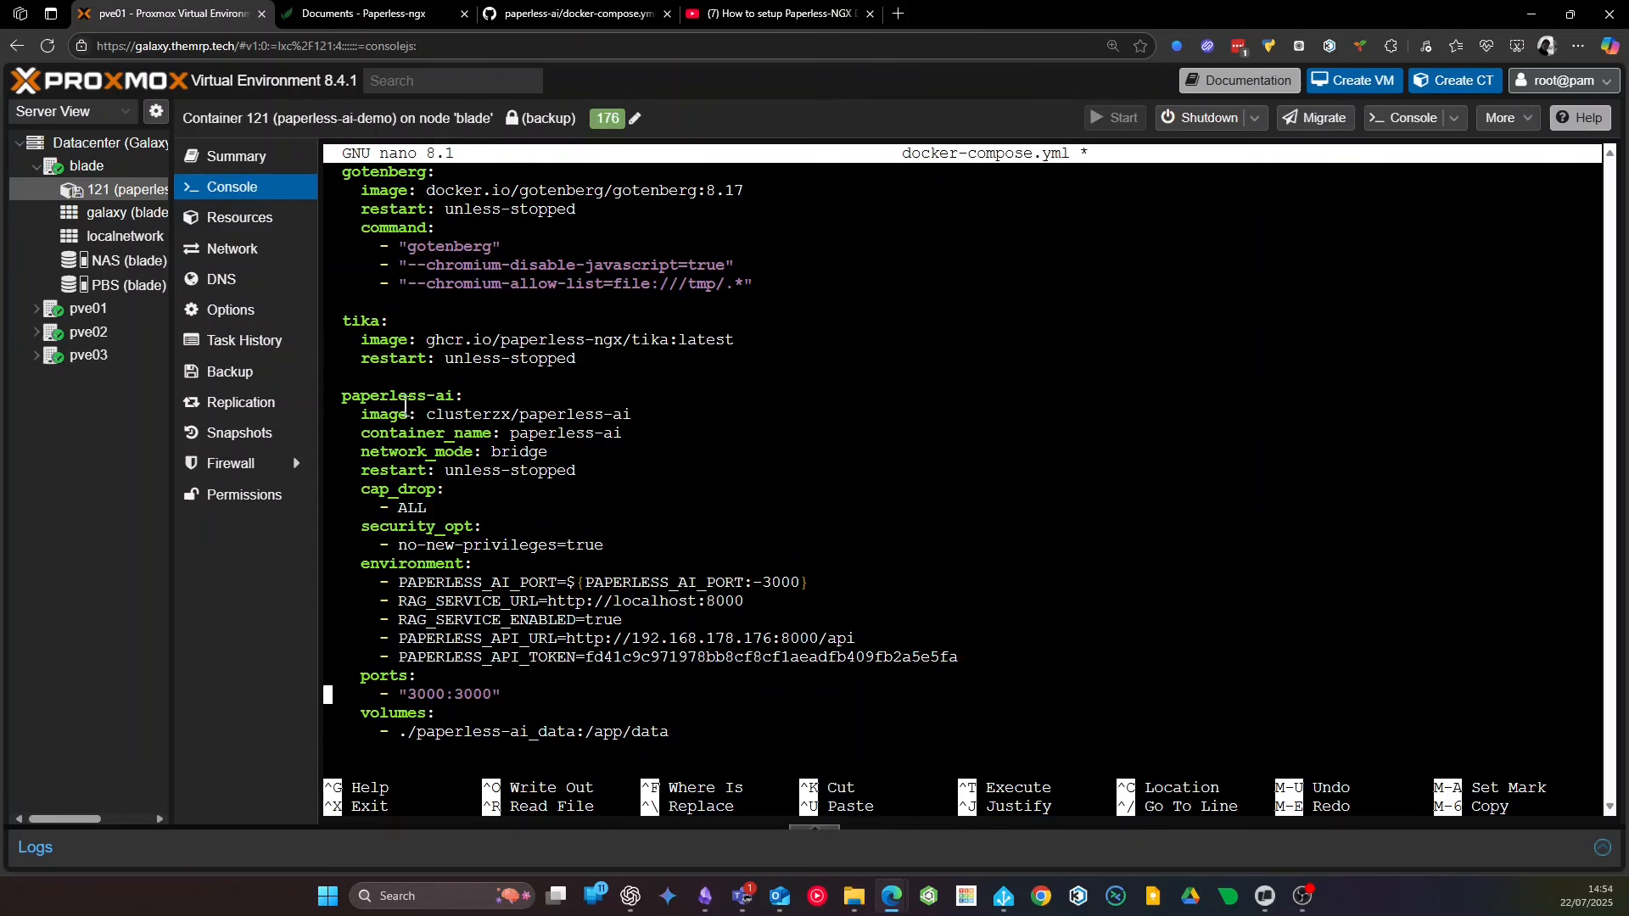
Review the uncommented paperless-ai block, checking its service name, image and container name
left_click_drag(404, 406, 743, 713)
left_click(742, 712)
left_click_drag(336, 399, 632, 416)
left_click(620, 476)
left_click_drag(523, 414, 660, 416)
left_click(660, 451)
left_click_drag(422, 435, 661, 434)
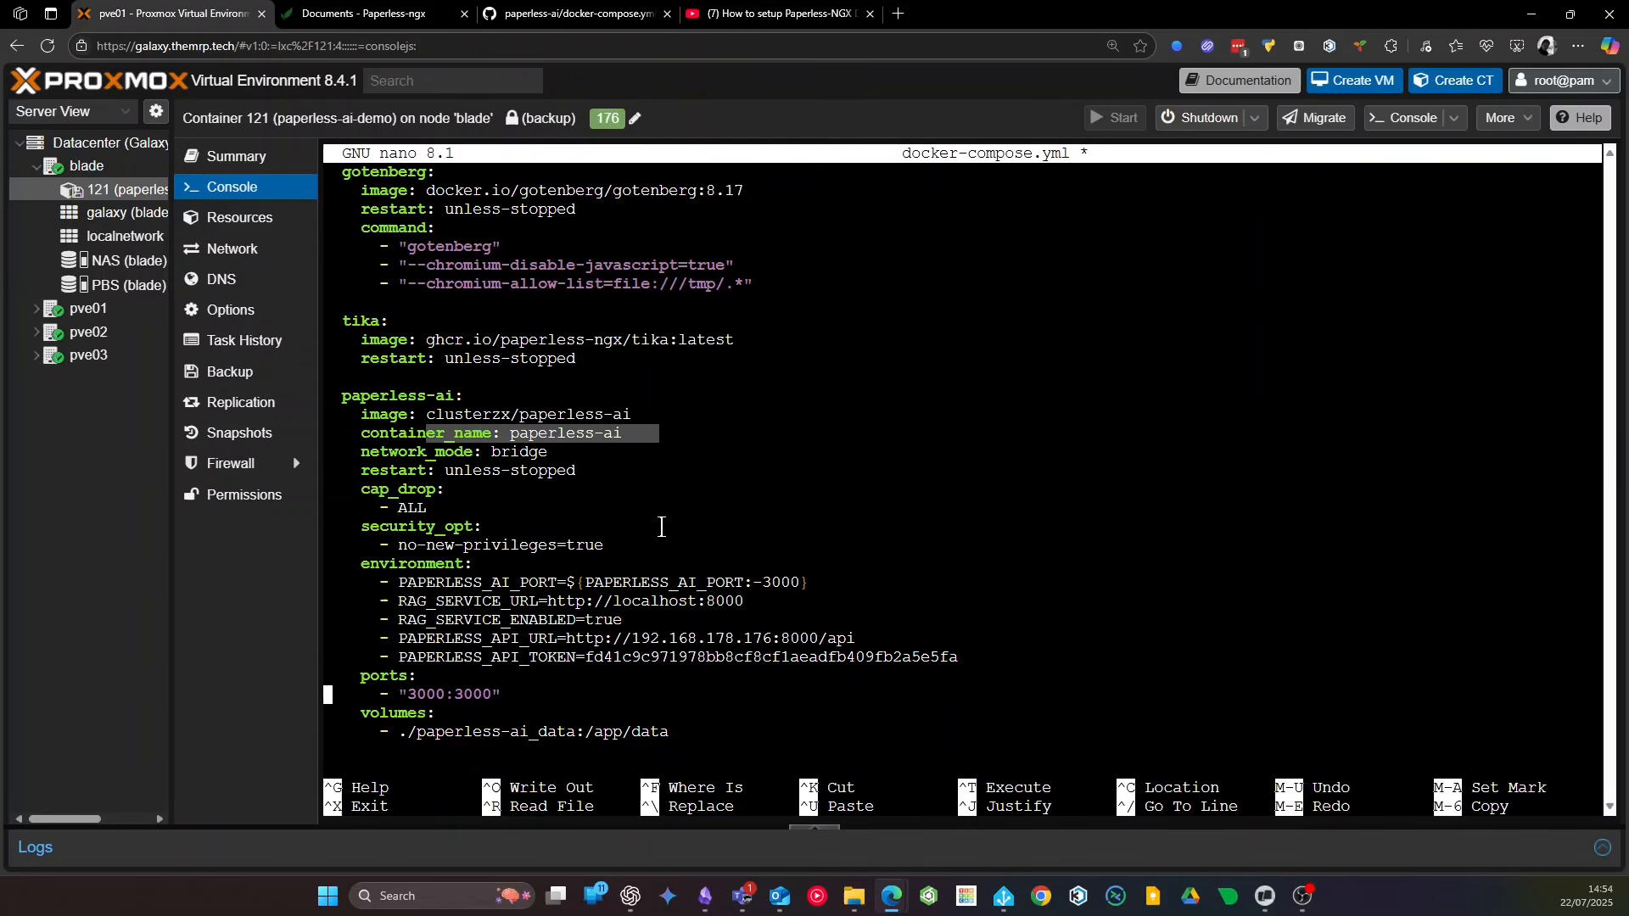
Check the paperless-ai service's network mode, restart policy, dropped capabilities and security option
left_click_drag(361, 463, 611, 458)
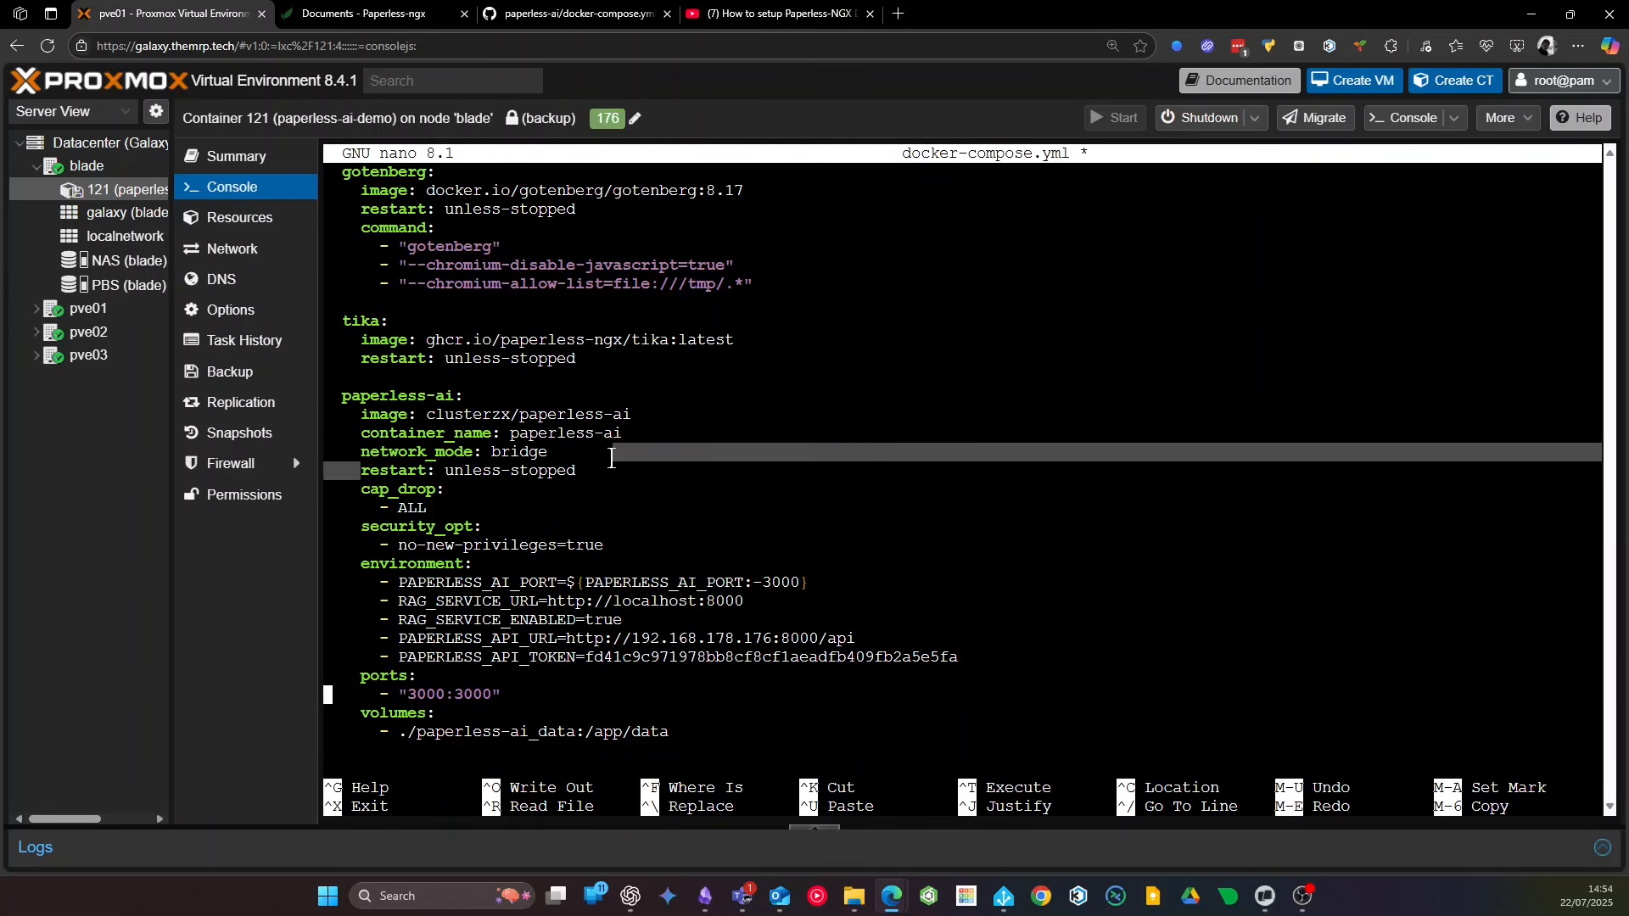
left_click(610, 458)
left_click_drag(379, 467, 609, 462)
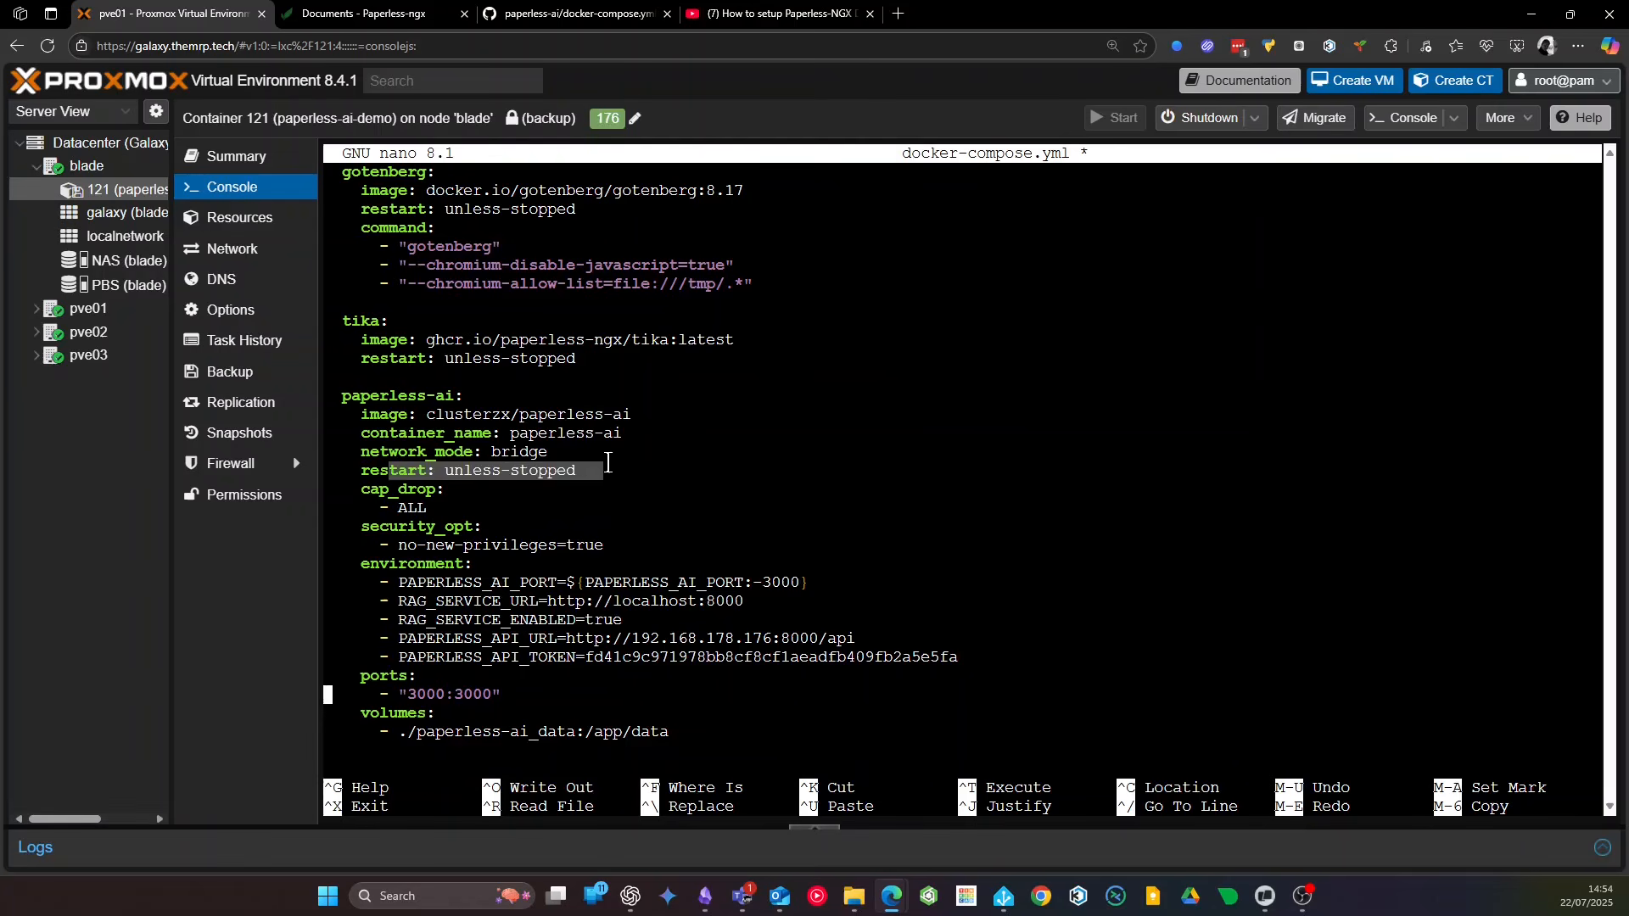
left_click(513, 520)
left_click_drag(362, 490, 447, 509)
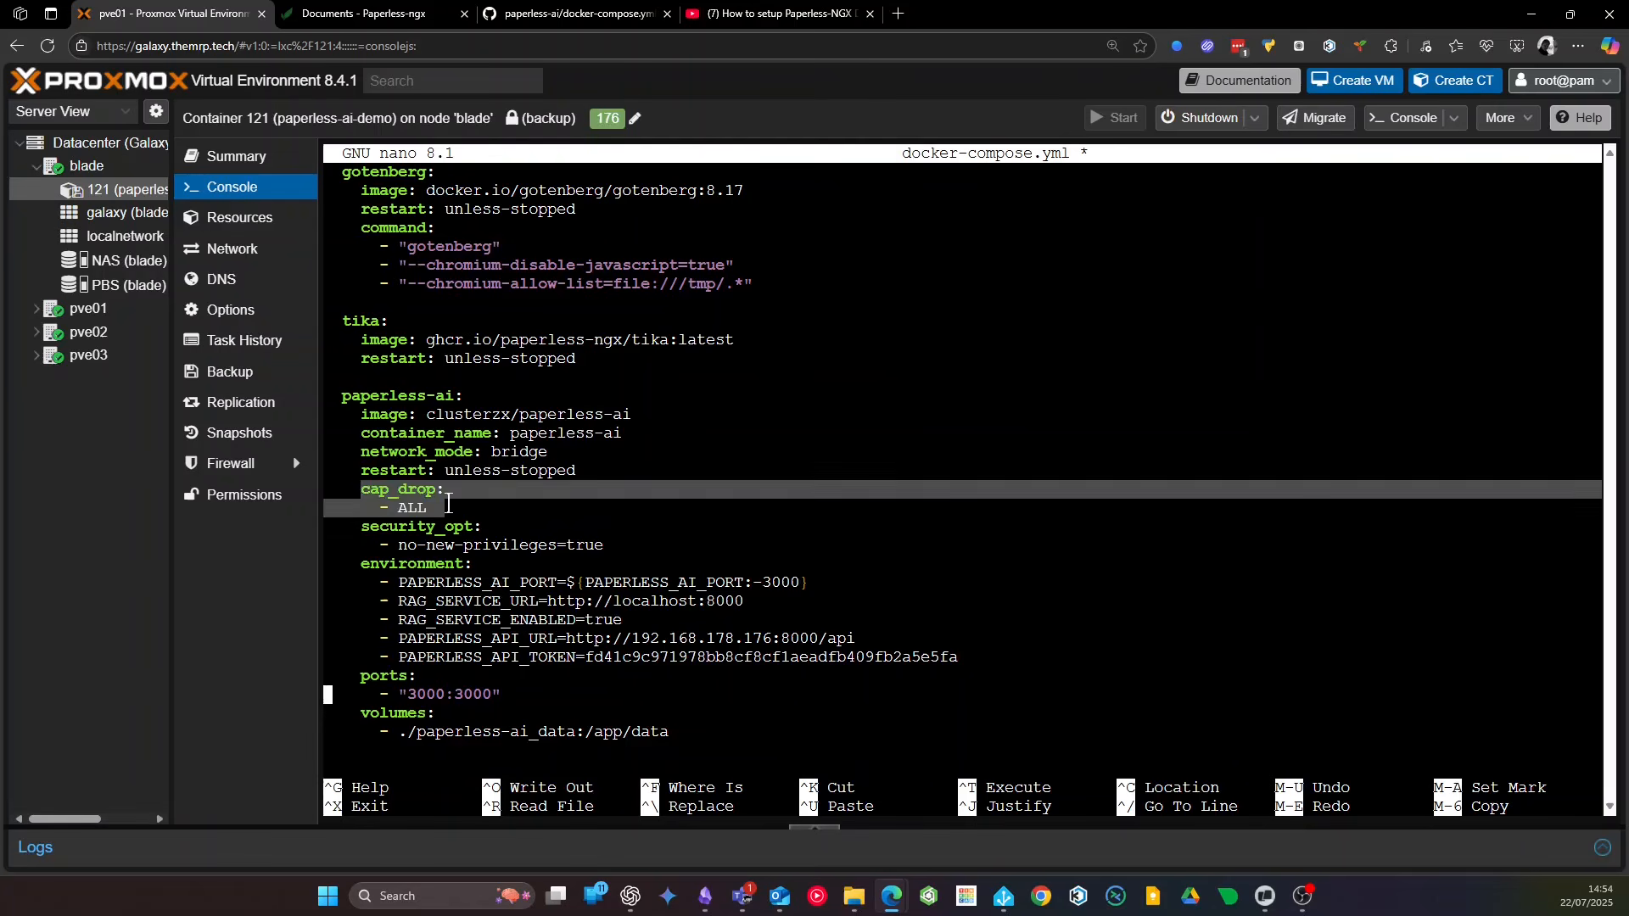
left_click(448, 509)
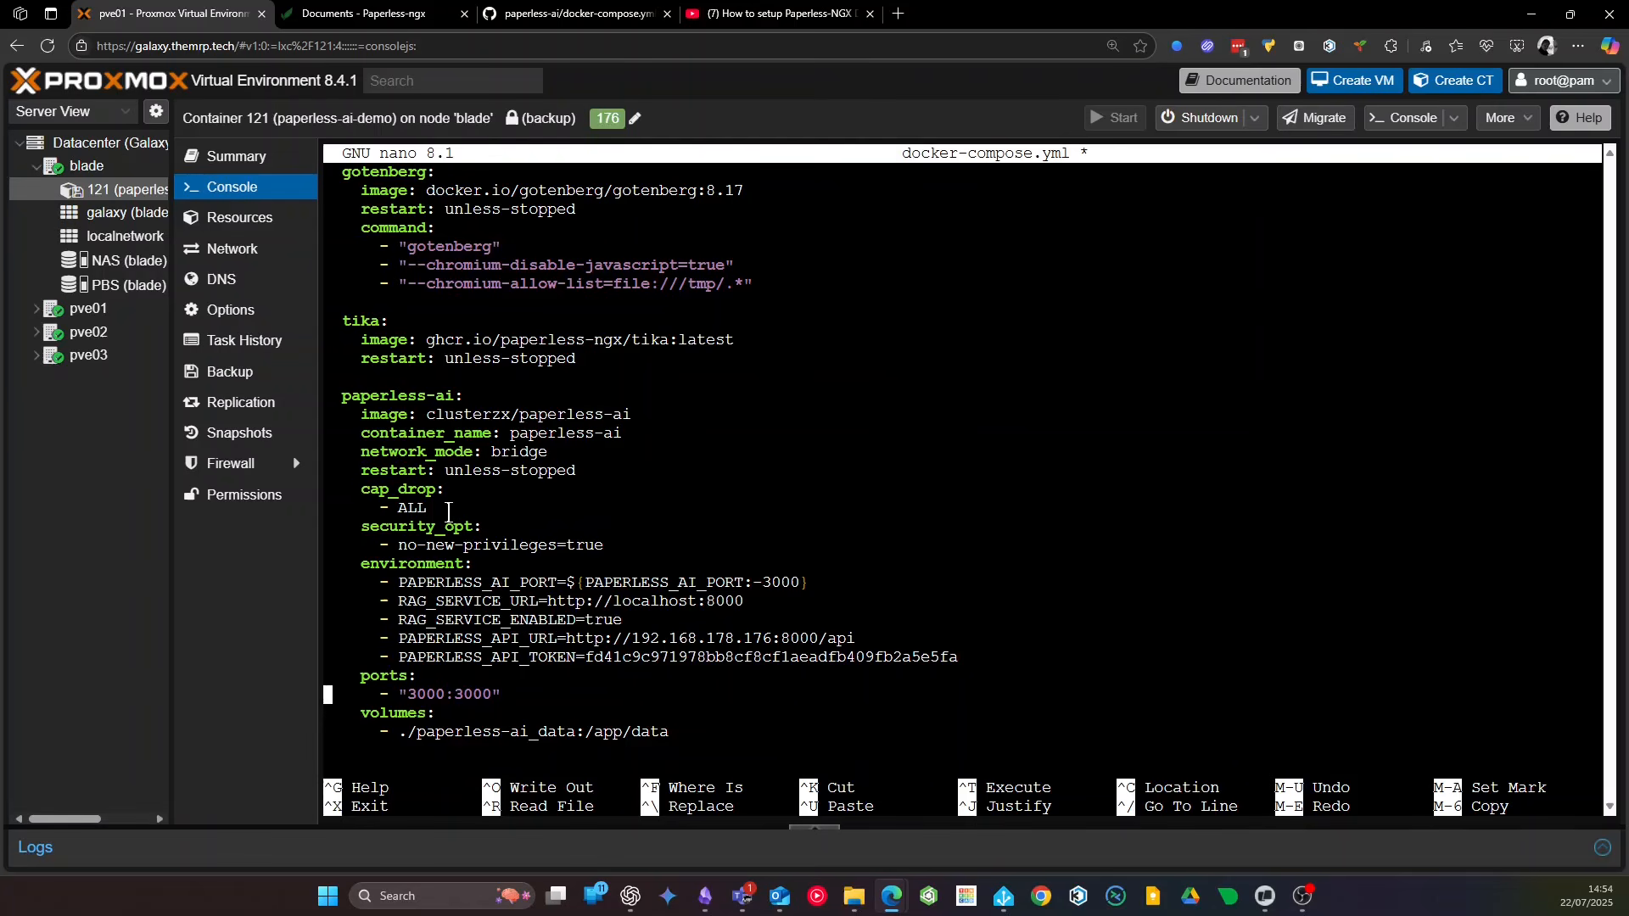
left_click_drag(383, 535, 329, 532)
left_click(576, 547)
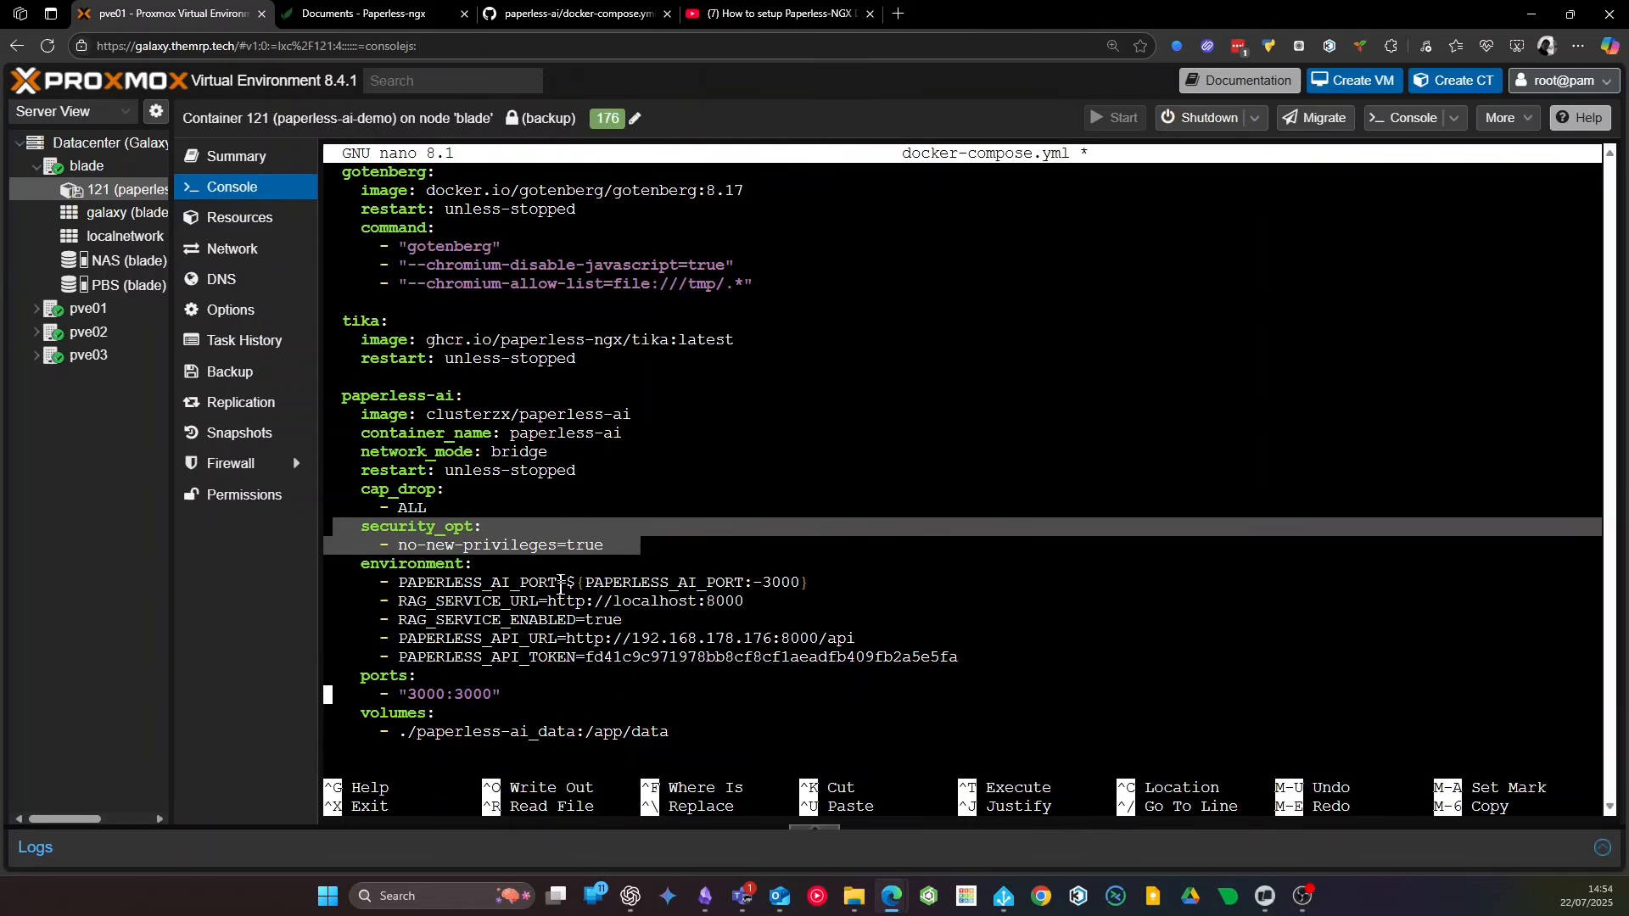
Inspect the PAPERLESS_AI_PORT, RAG_SERVICE_URL and RAG_SERVICE_ENABLED environment variables of the paperless-ai service
left_click_drag(405, 585, 519, 582)
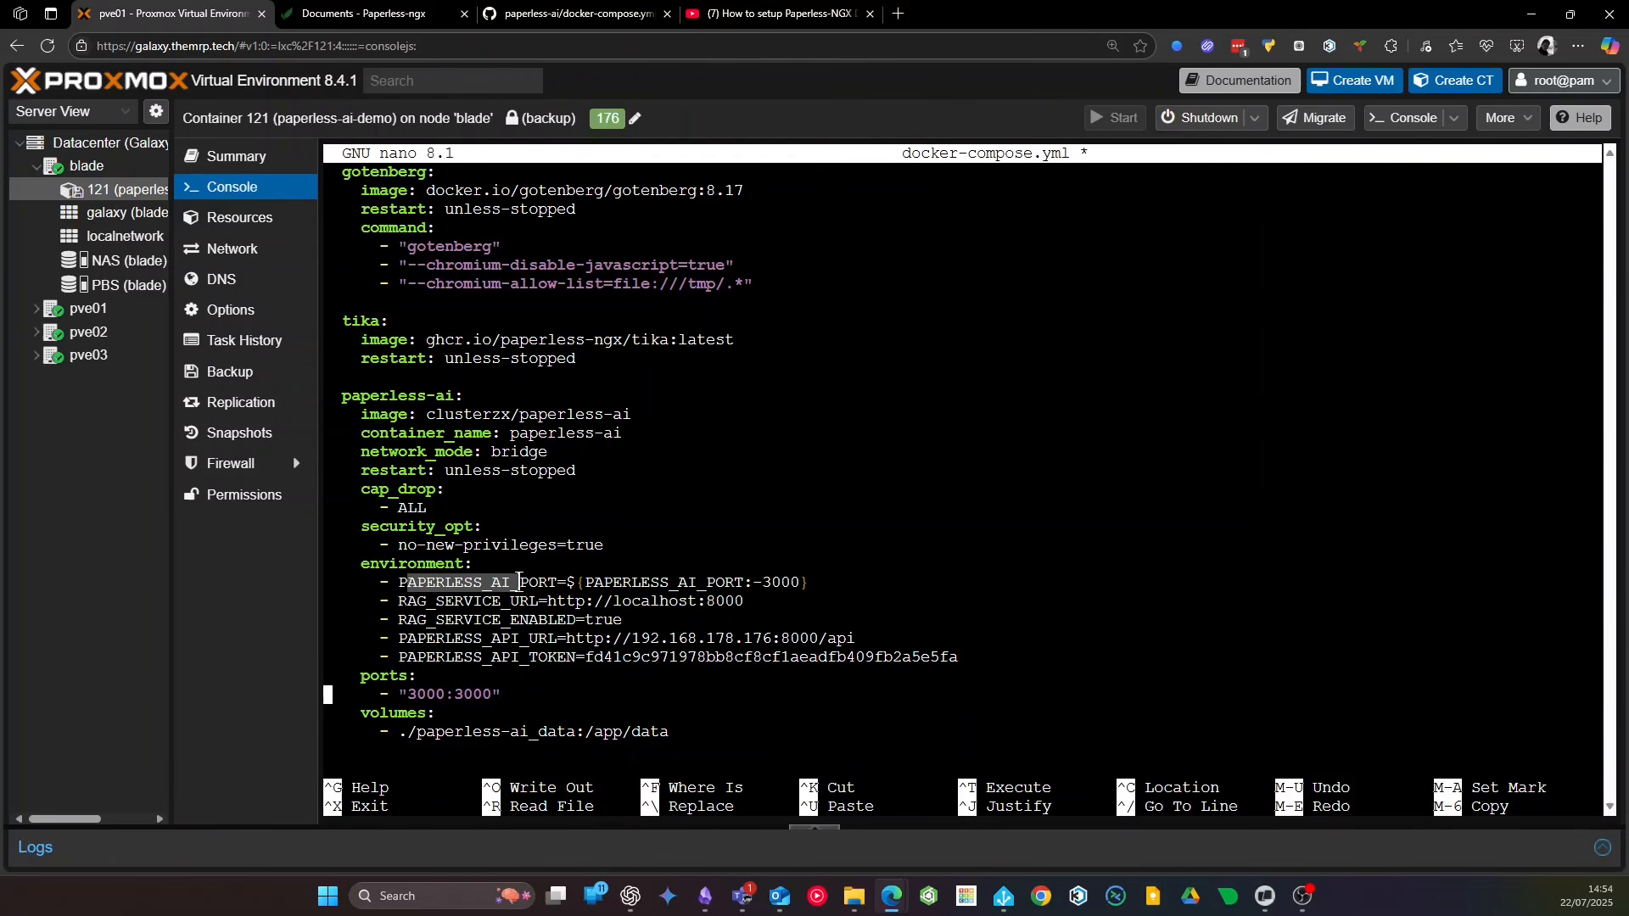
left_click_drag(752, 584, 787, 589)
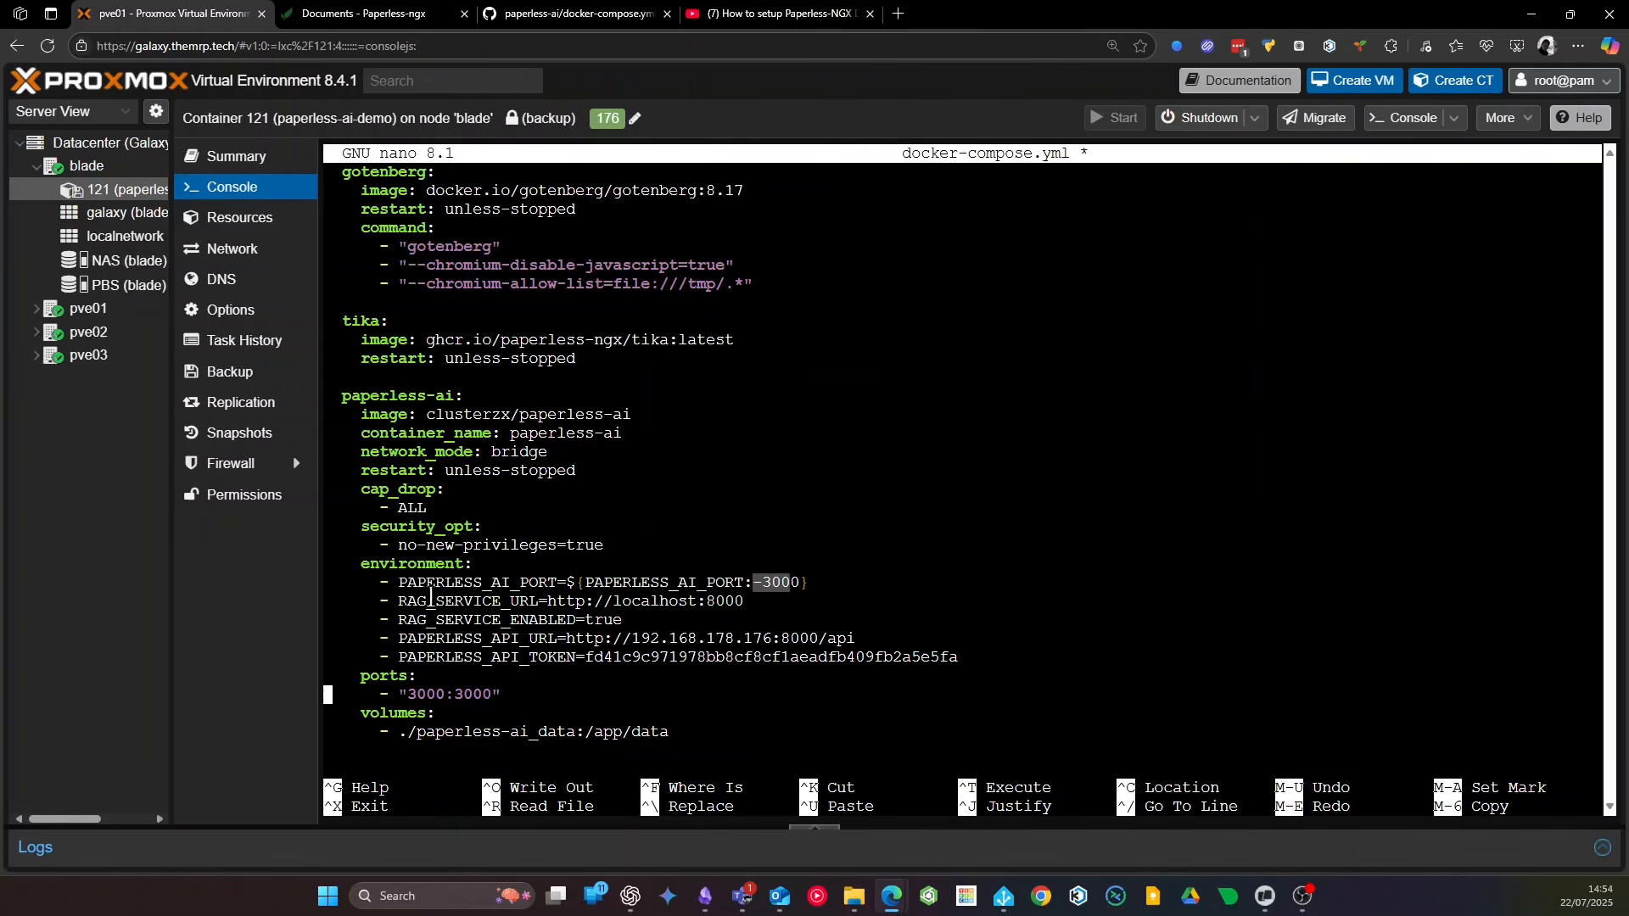
left_click_drag(398, 601, 717, 601)
left_click(461, 604)
left_click_drag(435, 601, 750, 601)
left_click(604, 601)
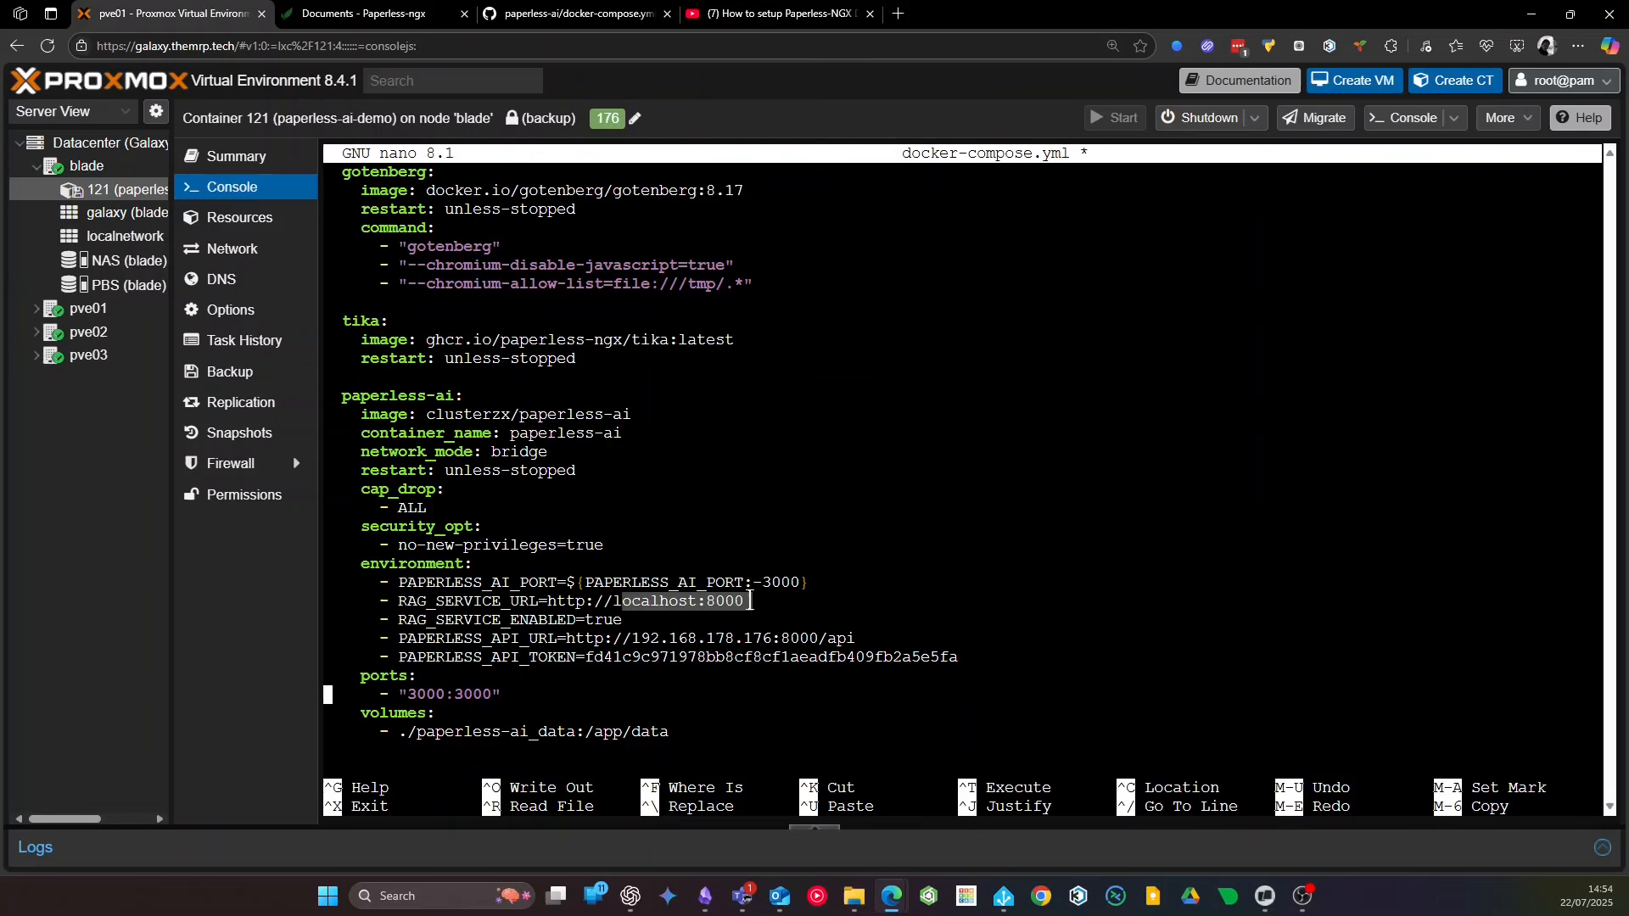
left_click_drag(616, 601, 684, 600)
double_click(679, 601)
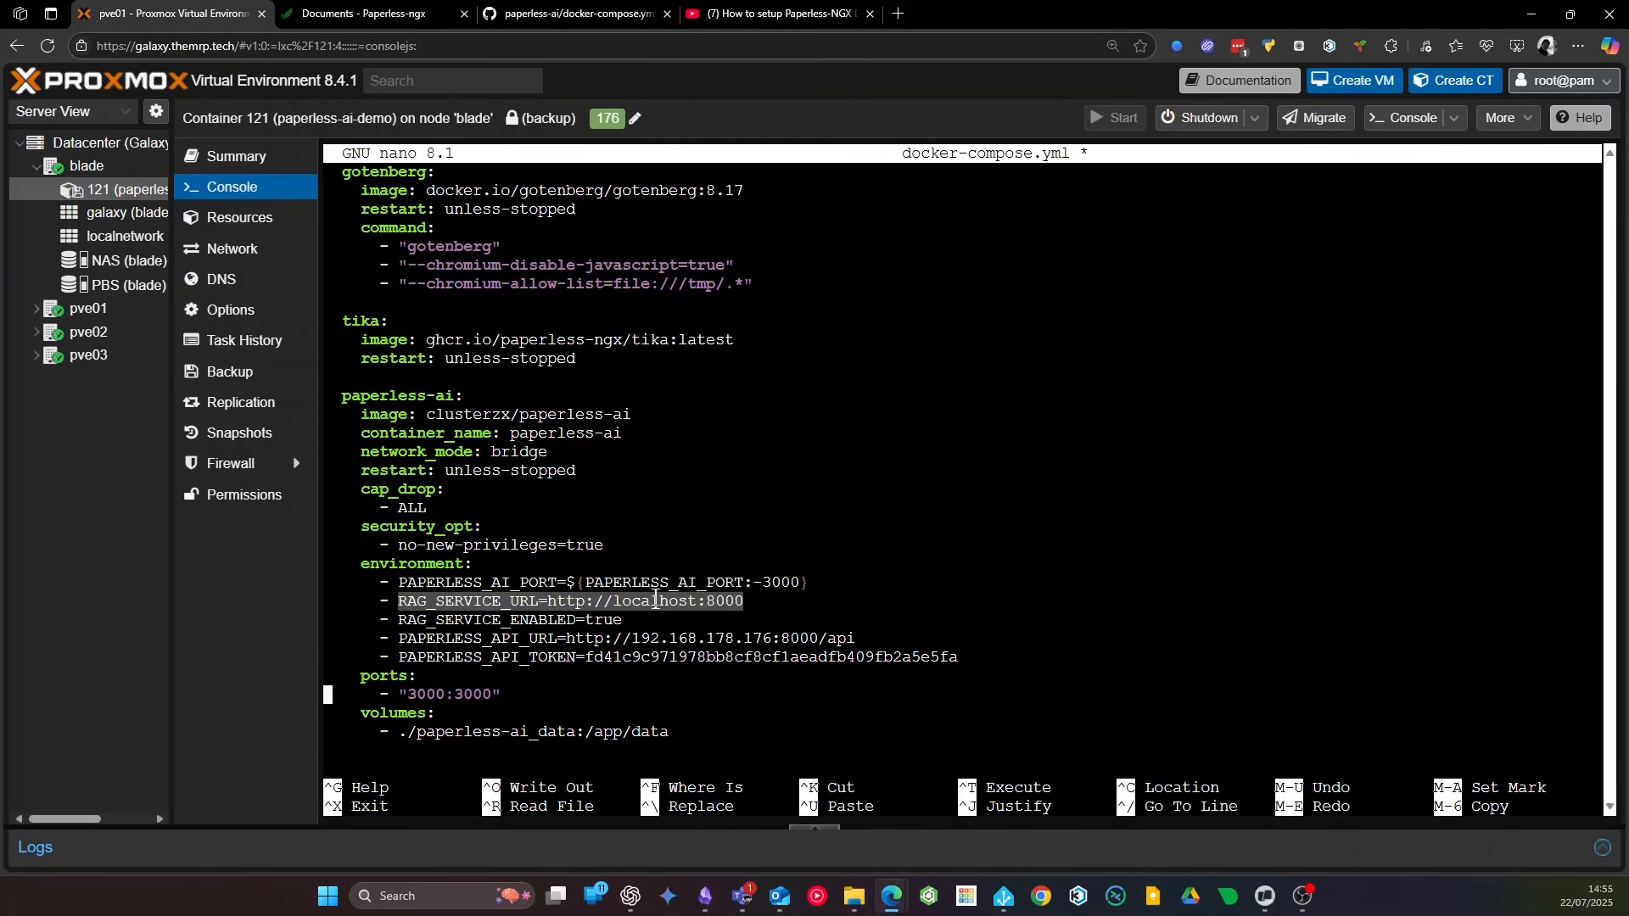
left_click(690, 601)
left_click_drag(616, 601, 745, 600)
left_click(708, 601)
left_click(435, 623)
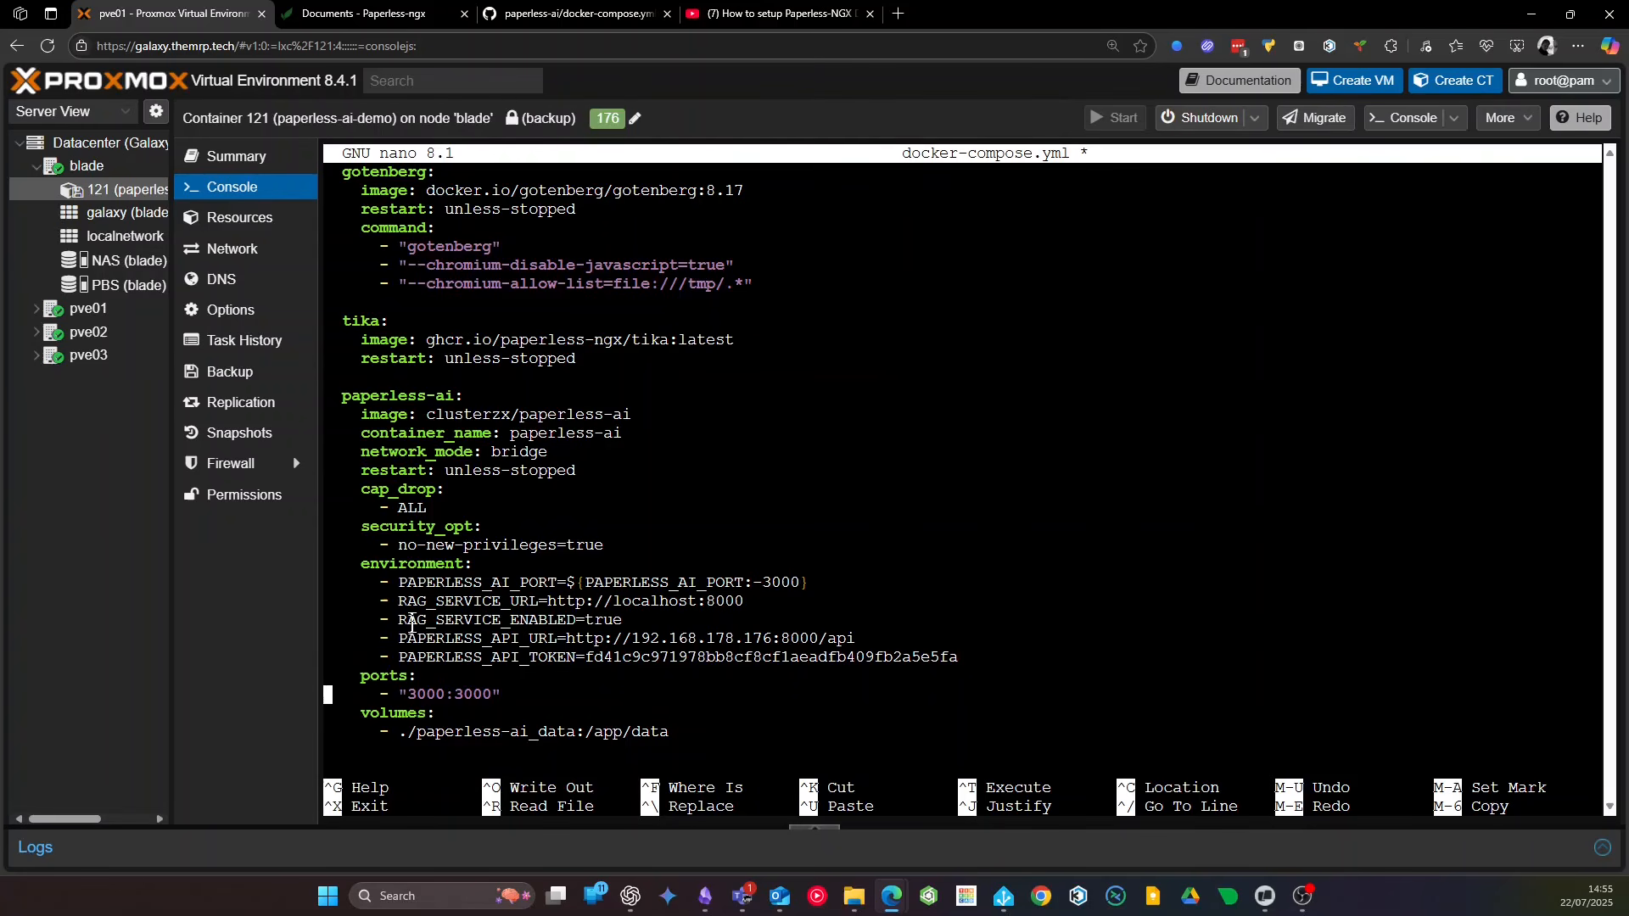
left_click_drag(391, 619, 606, 620)
left_click(606, 619)
Compare the PAPERLESS_API_URL value with the address and port of the running Paperless-ngx site, including the /api suffix
left_click_drag(390, 638, 629, 638)
left_click_drag(855, 638, 565, 641)
left_click(642, 638)
left_click(365, 14)
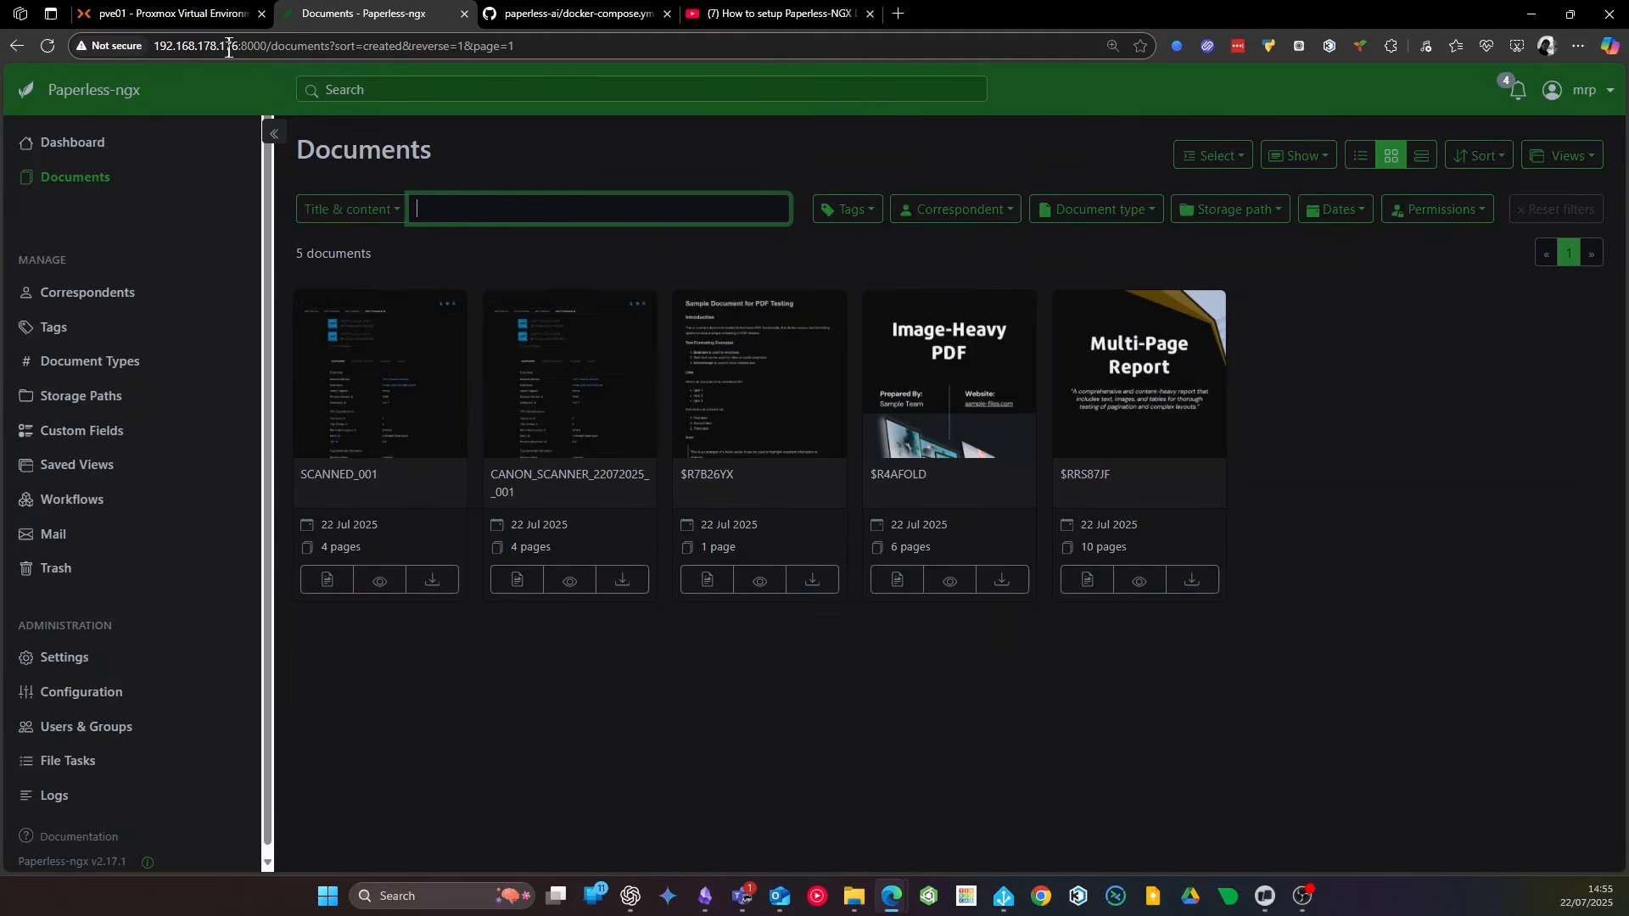
left_click_drag(233, 47, 277, 51)
left_click(212, 15)
left_click_drag(827, 638, 562, 645)
left_click_drag(817, 638, 874, 638)
left_click(544, 688)
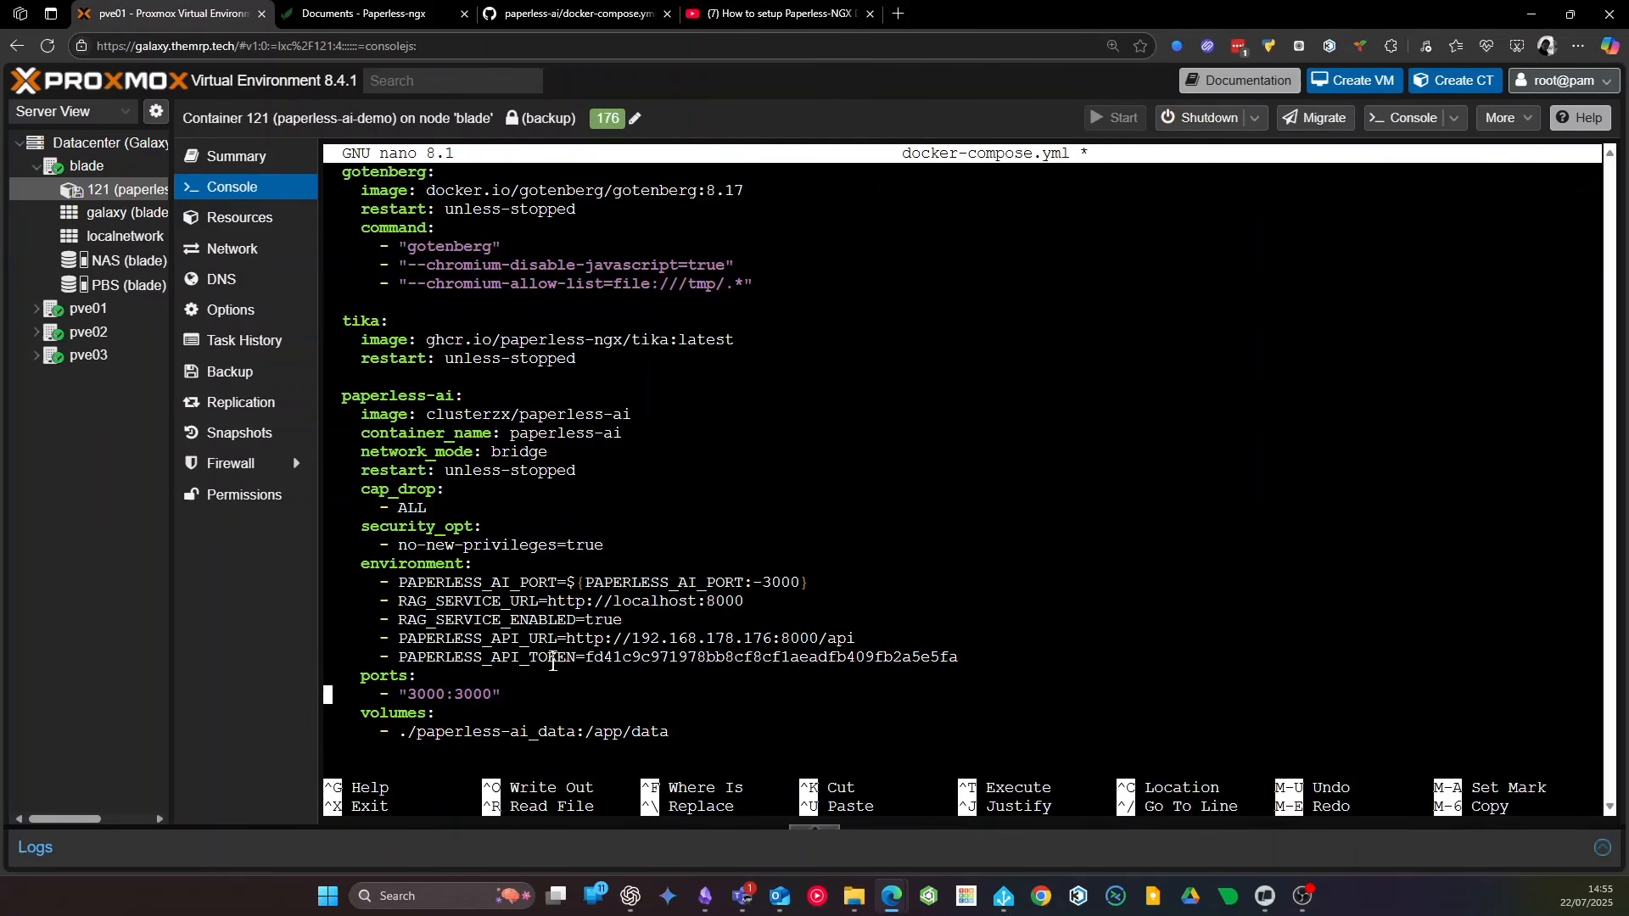
Delete the sample token value from the PAPERLESS_API_TOKEN line of the paperless-ai service
left_click_drag(586, 649, 939, 654)
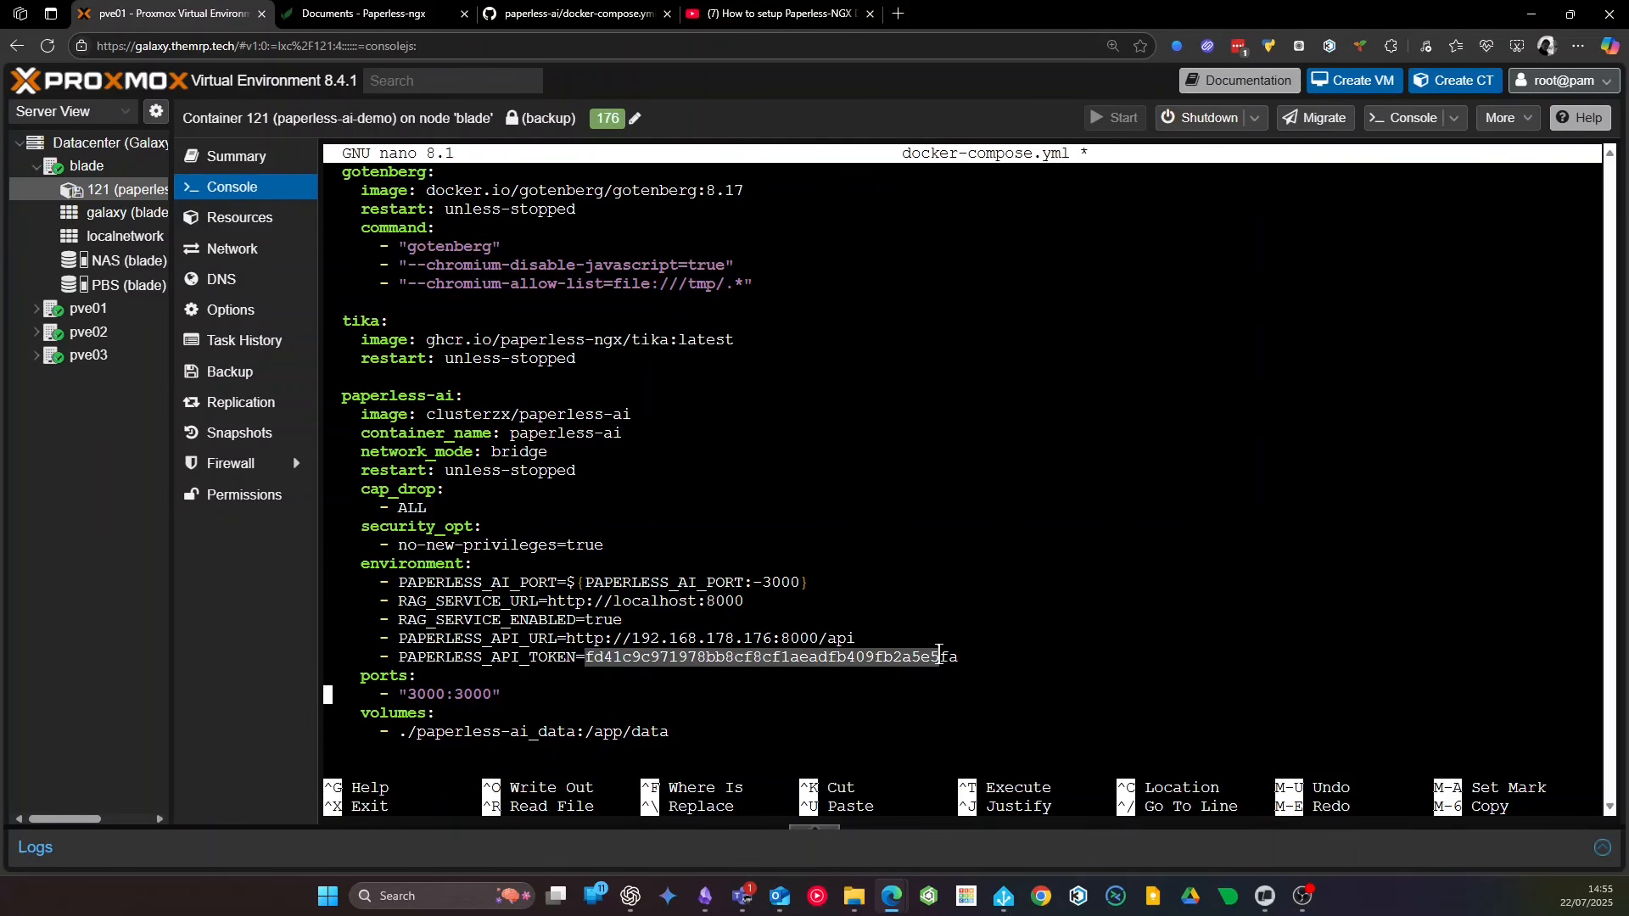
left_click(939, 654)
key("Up")
key("Up")
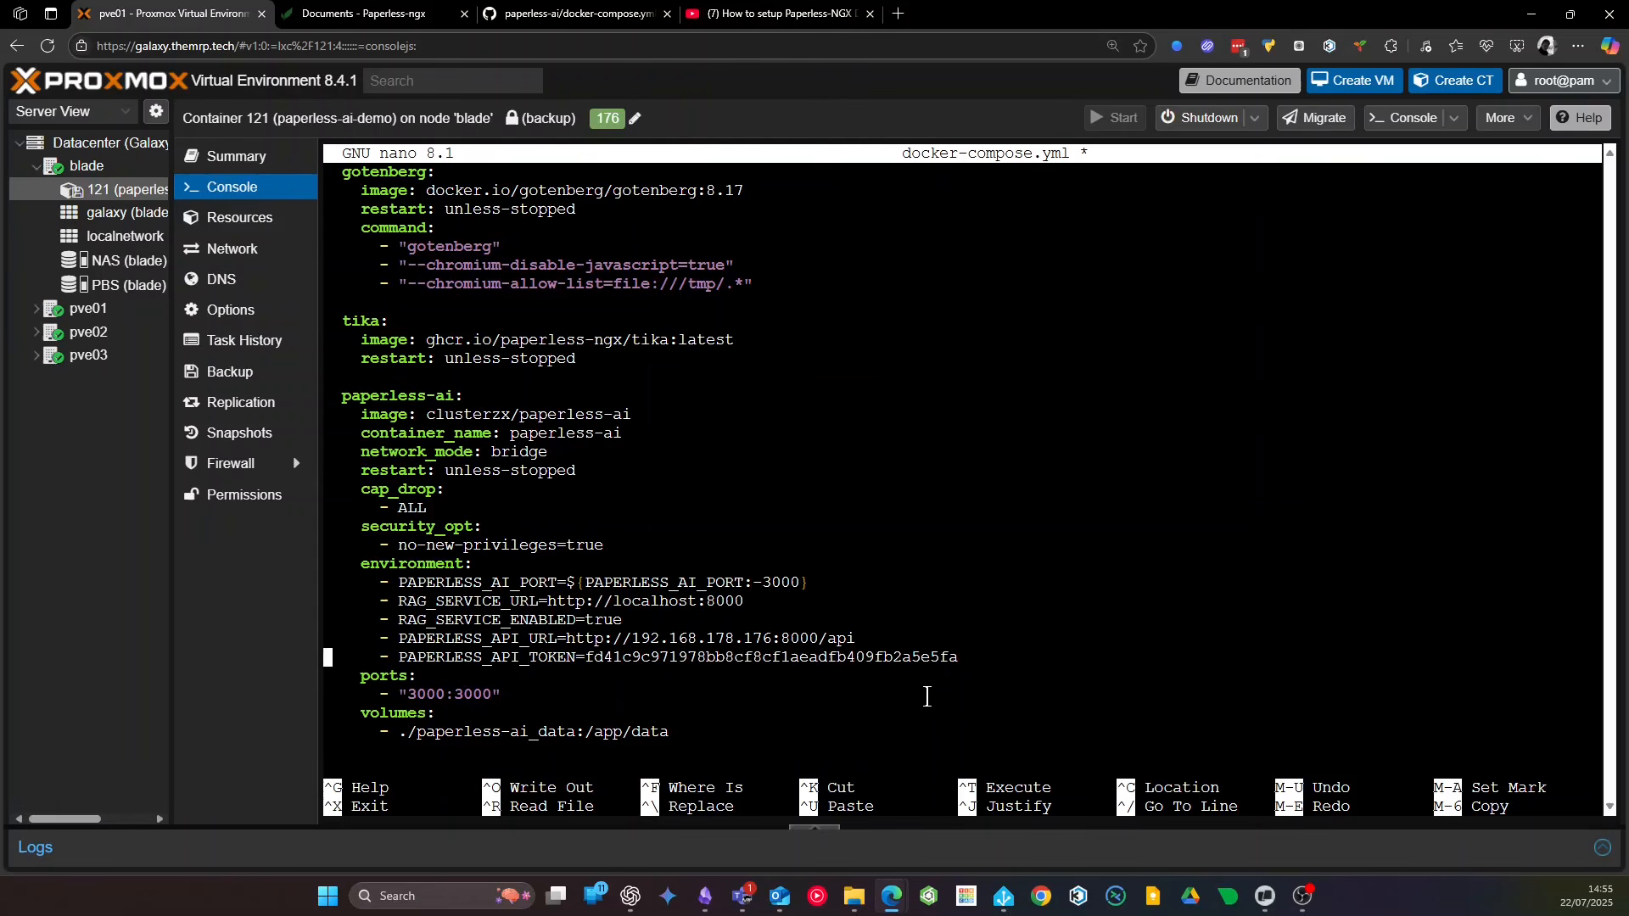
key("End")
key("BackSpace")
key("BackSpace")
key("BackSpace")
key("BackSpace")
key("BackSpace")
key("BackSpace")
key("BackSpace")
key("BackSpace")
key("BackSpace")
key("BackSpace")
key("BackSpace")
key("BackSpace")
key("BackSpace")
key("BackSpace")
key("BackSpace")
key("BackSpace")
key("BackSpace")
key("BackSpace")
key("BackSpace")
key("BackSpace")
key("BackSpace")
key("BackSpace")
key("BackSpace")
key("BackSpace")
key("BackSpace")
key("BackSpace")
key("BackSpace")
key("BackSpace")
key("BackSpace")
key("BackSpace")
key("BackSpace")
key("BackSpace")
key("BackSpace")
key("BackSpace")
key("BackSpace")
key("BackSpace")
key("BackSpace")
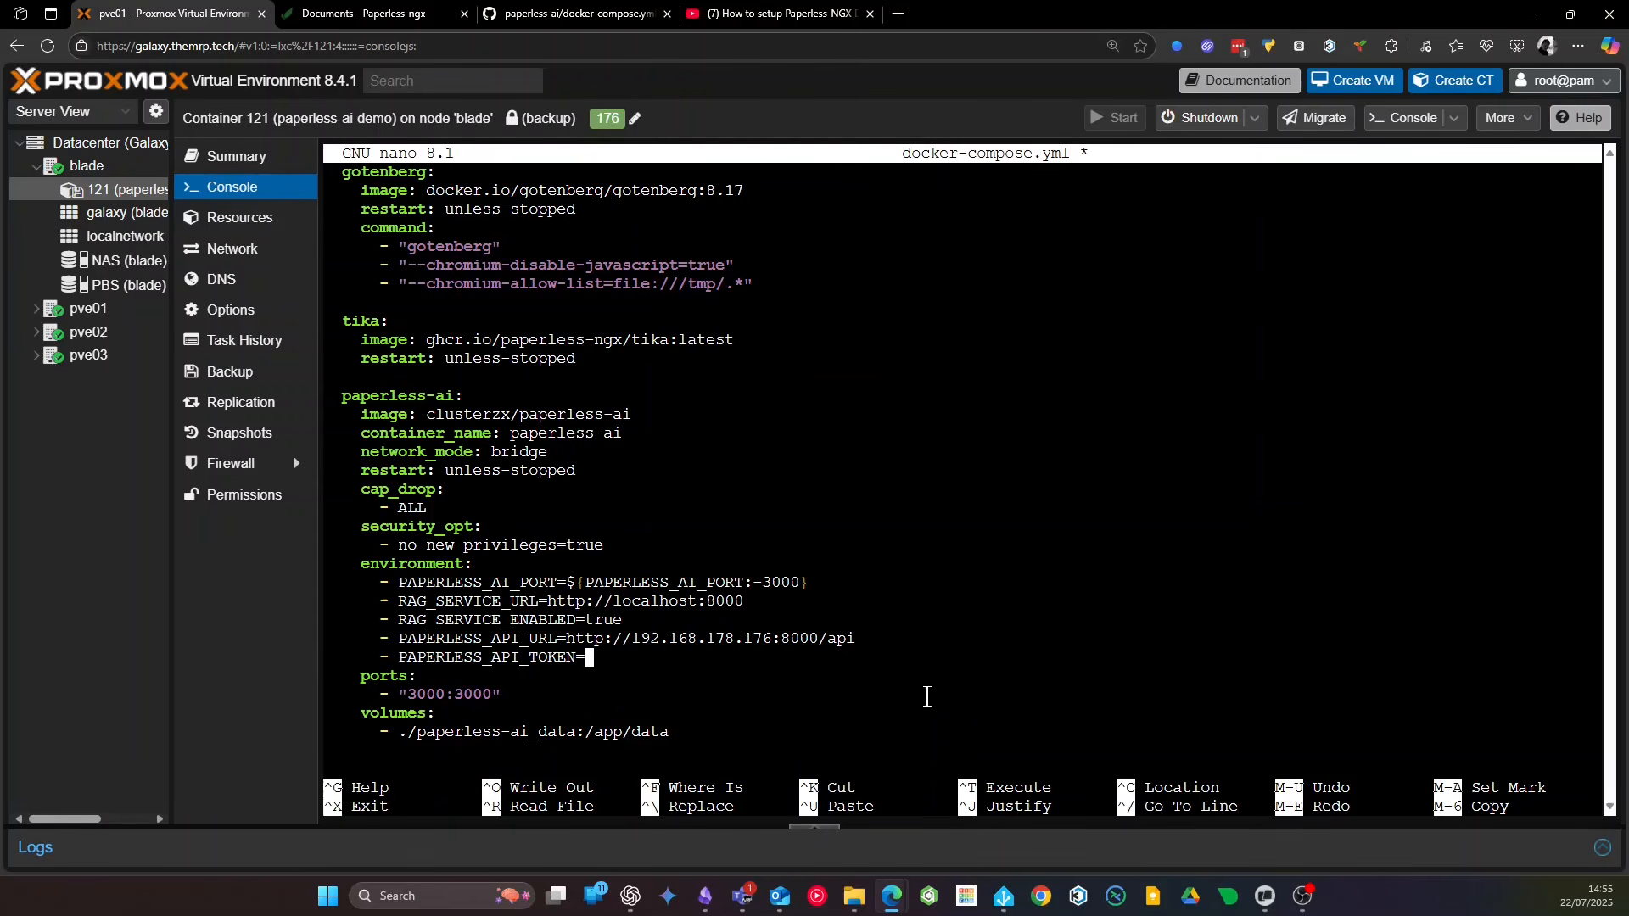
In the Paperless-ngx user profile, generate a new API auth token and copy it
left_click(363, 13)
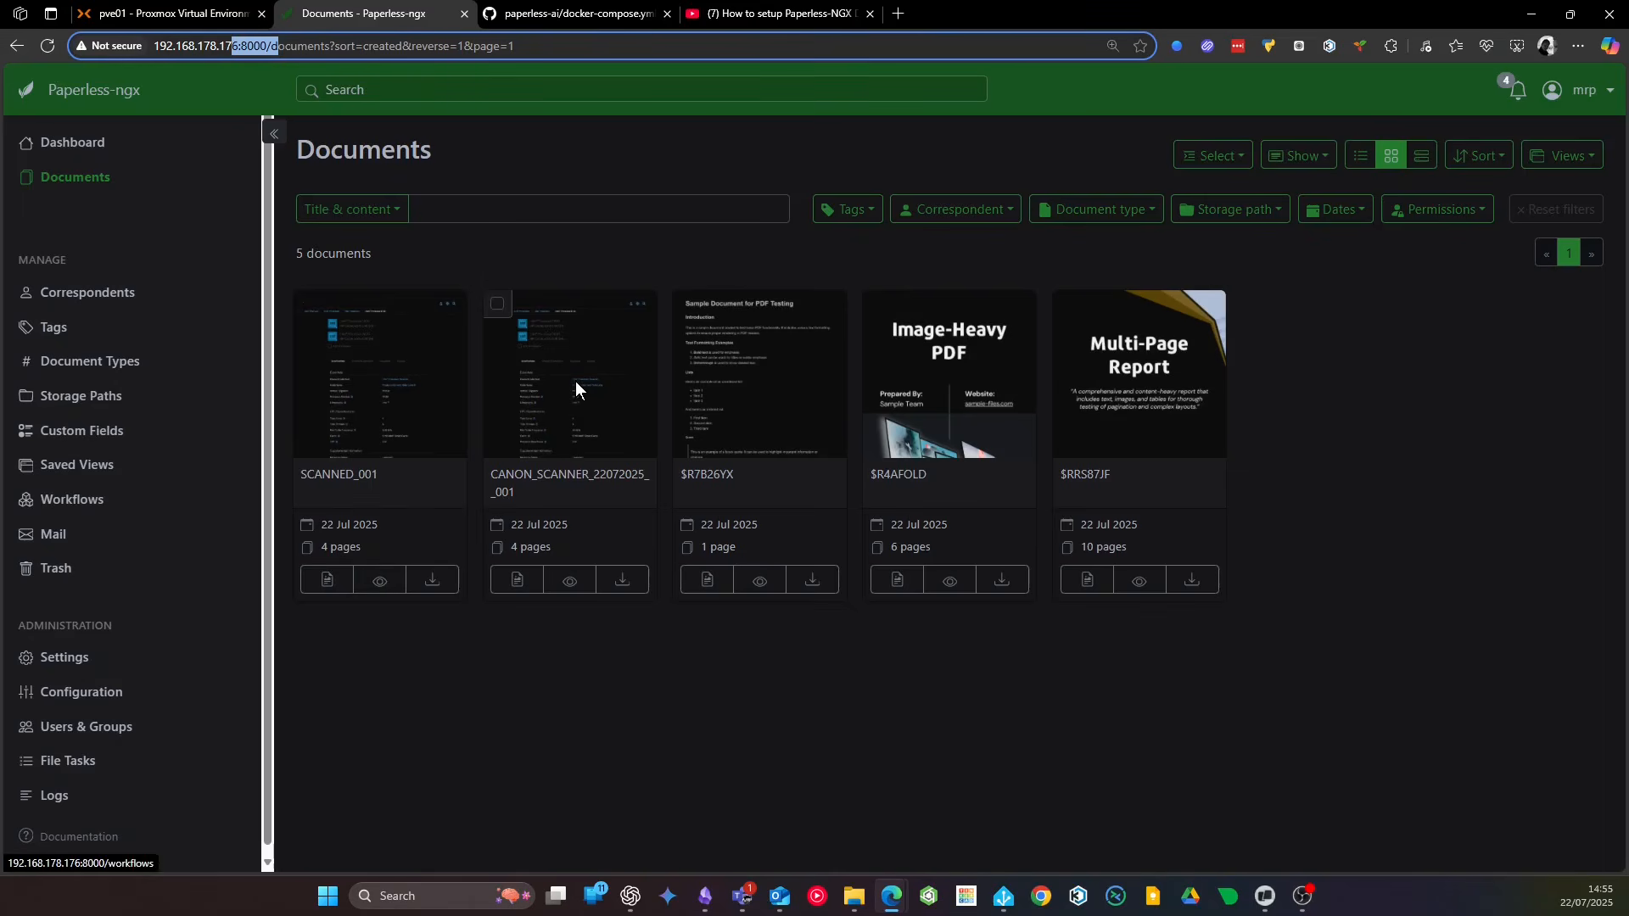
left_click(1596, 100)
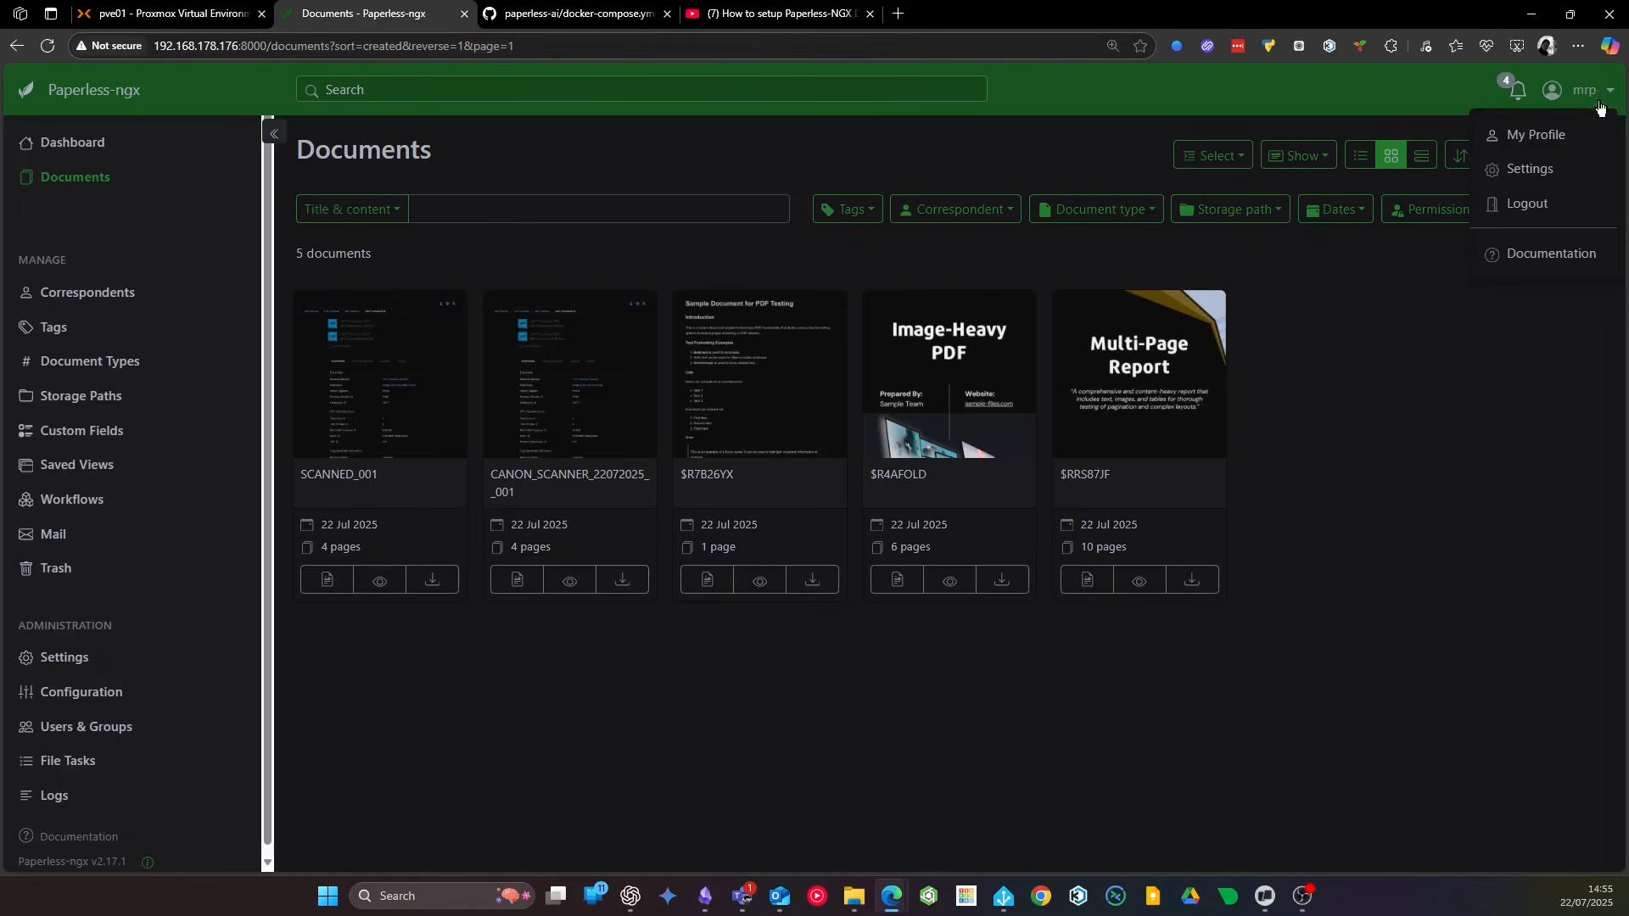
left_click(1541, 137)
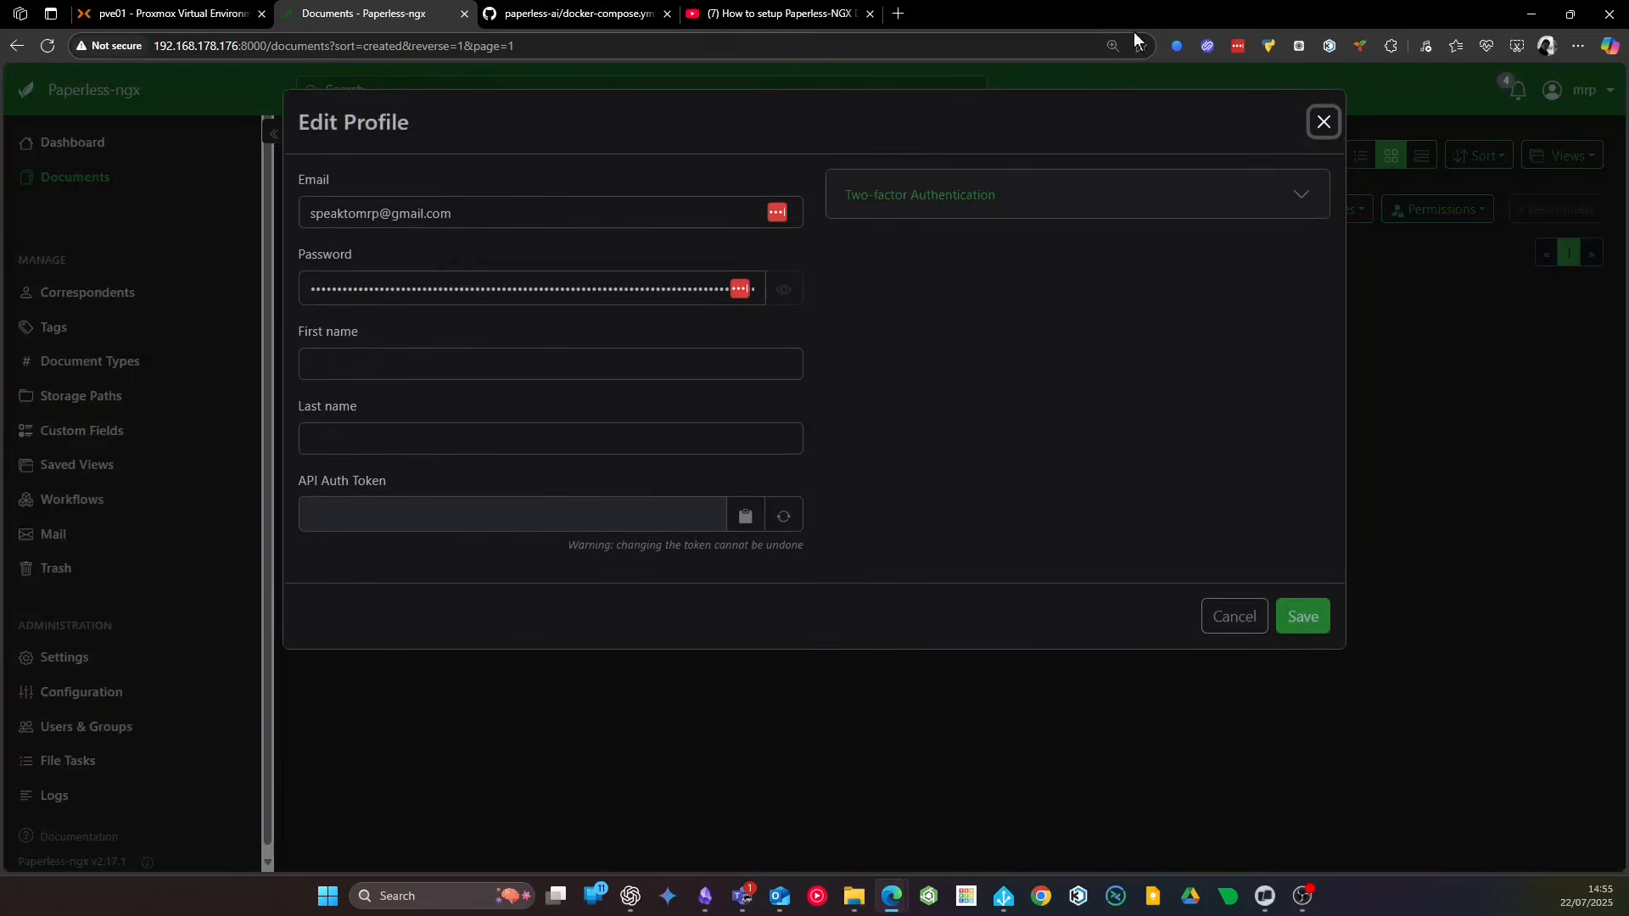
left_click(620, 514)
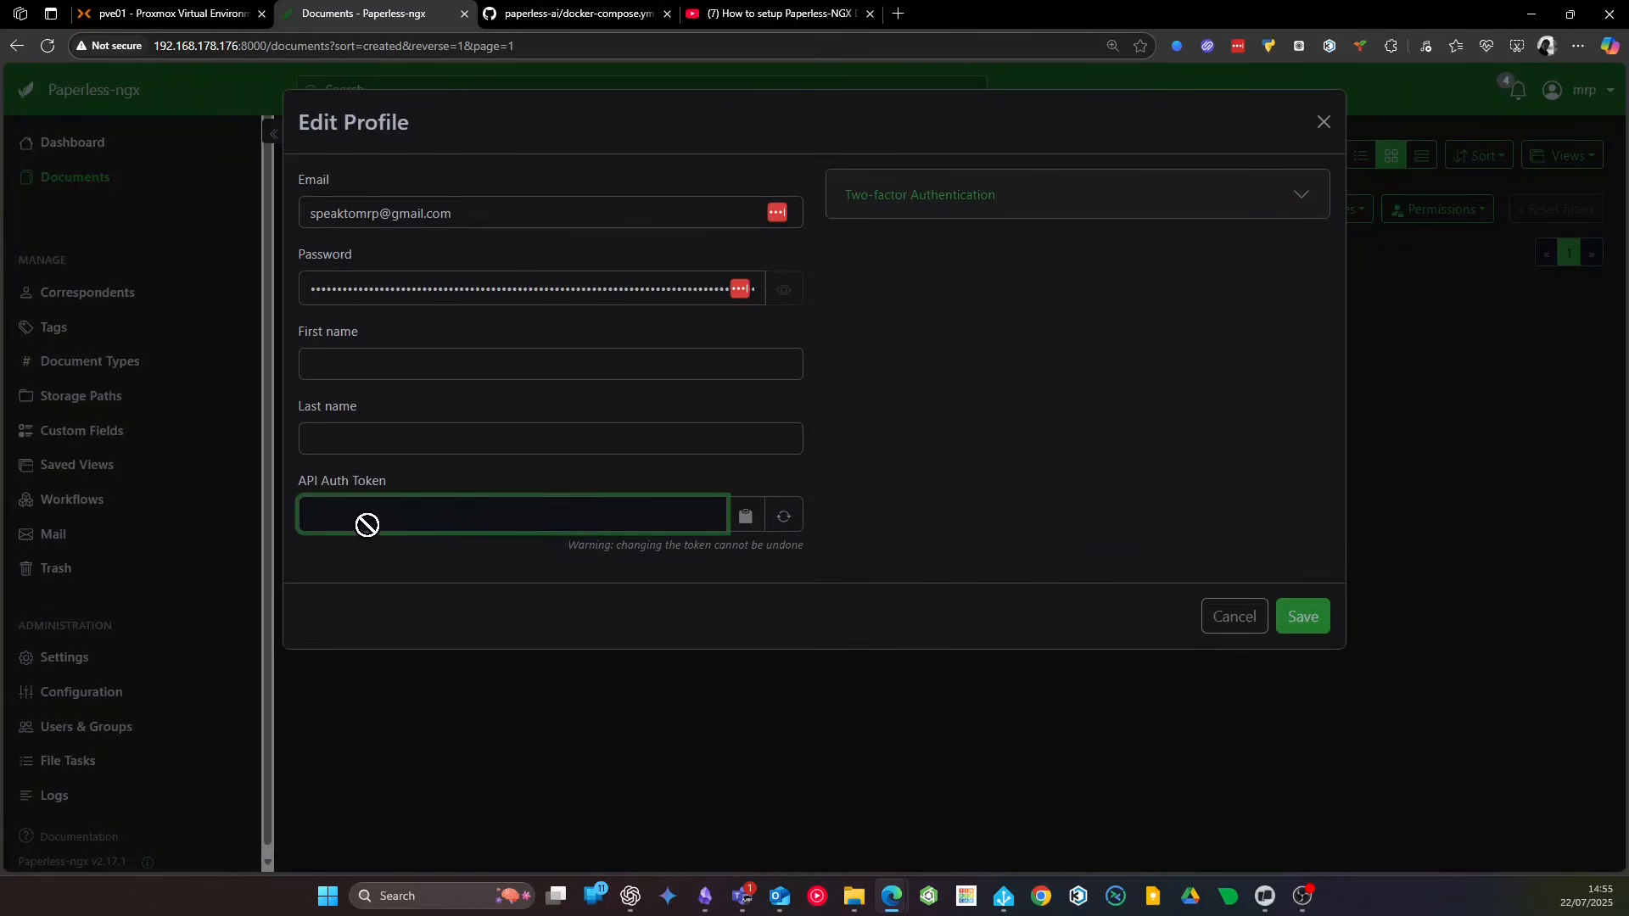
left_click(785, 517)
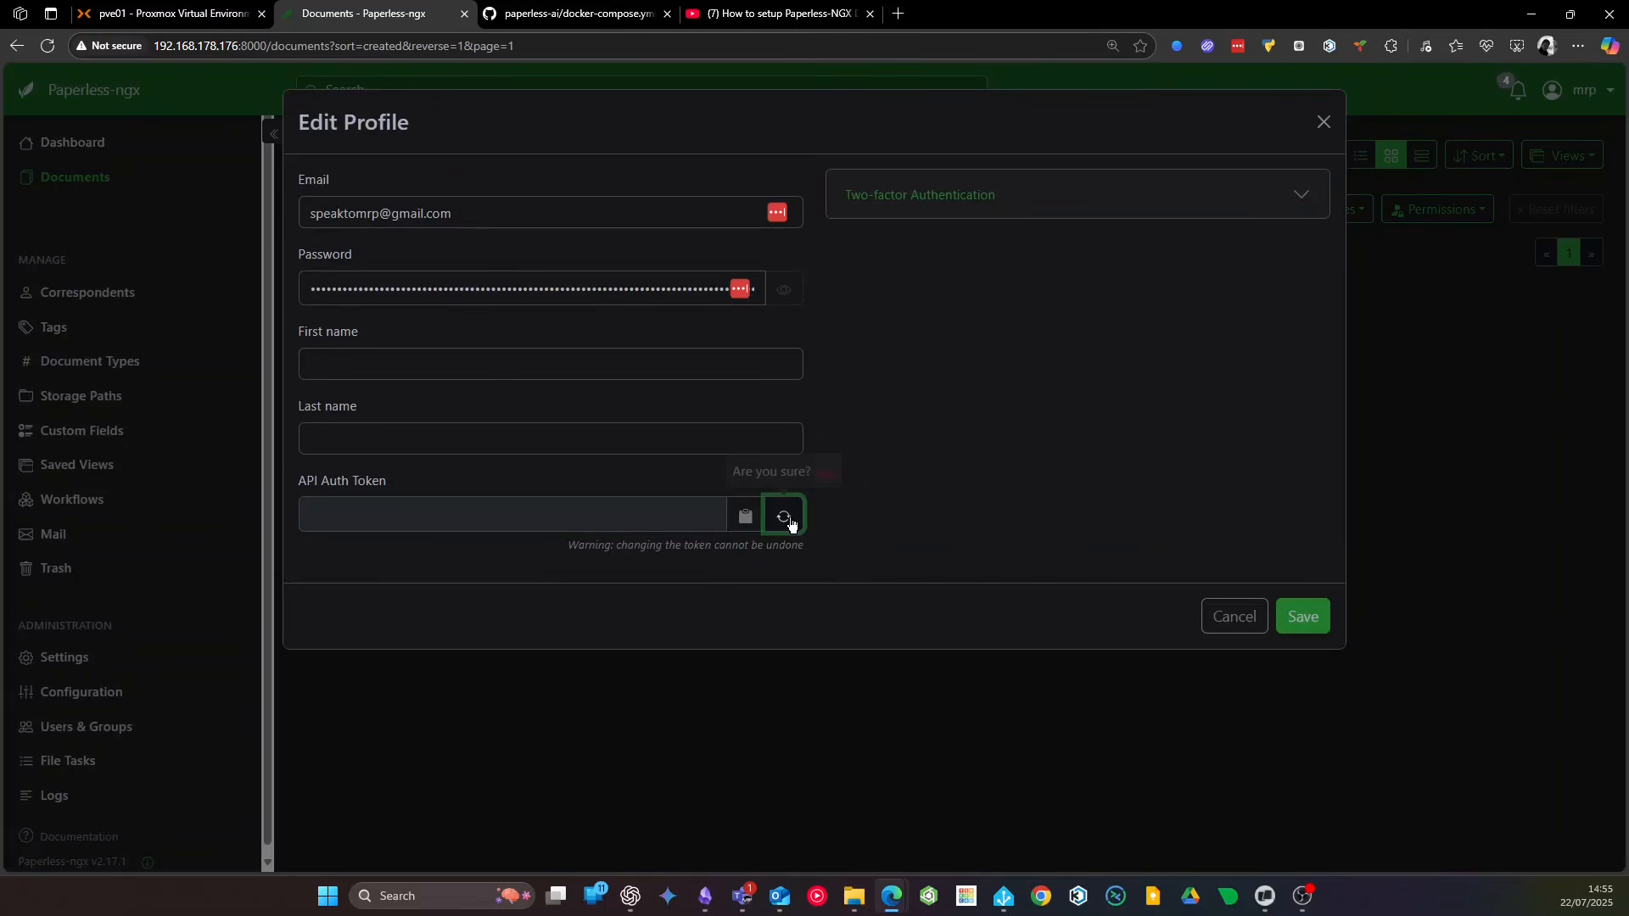
left_click(823, 473)
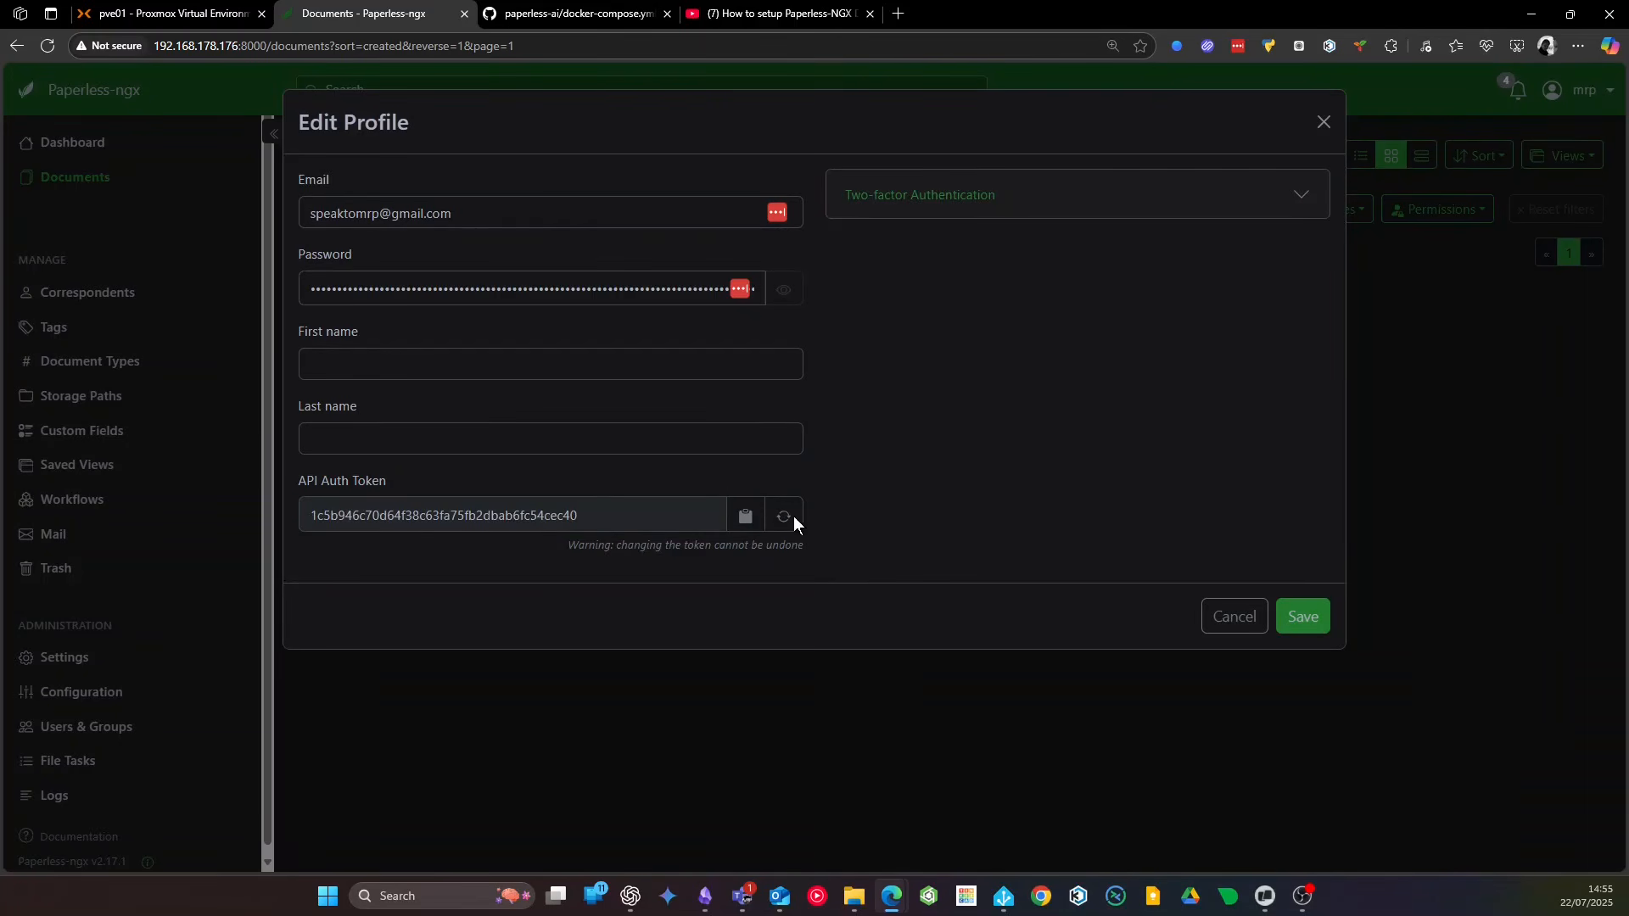
left_click(746, 516)
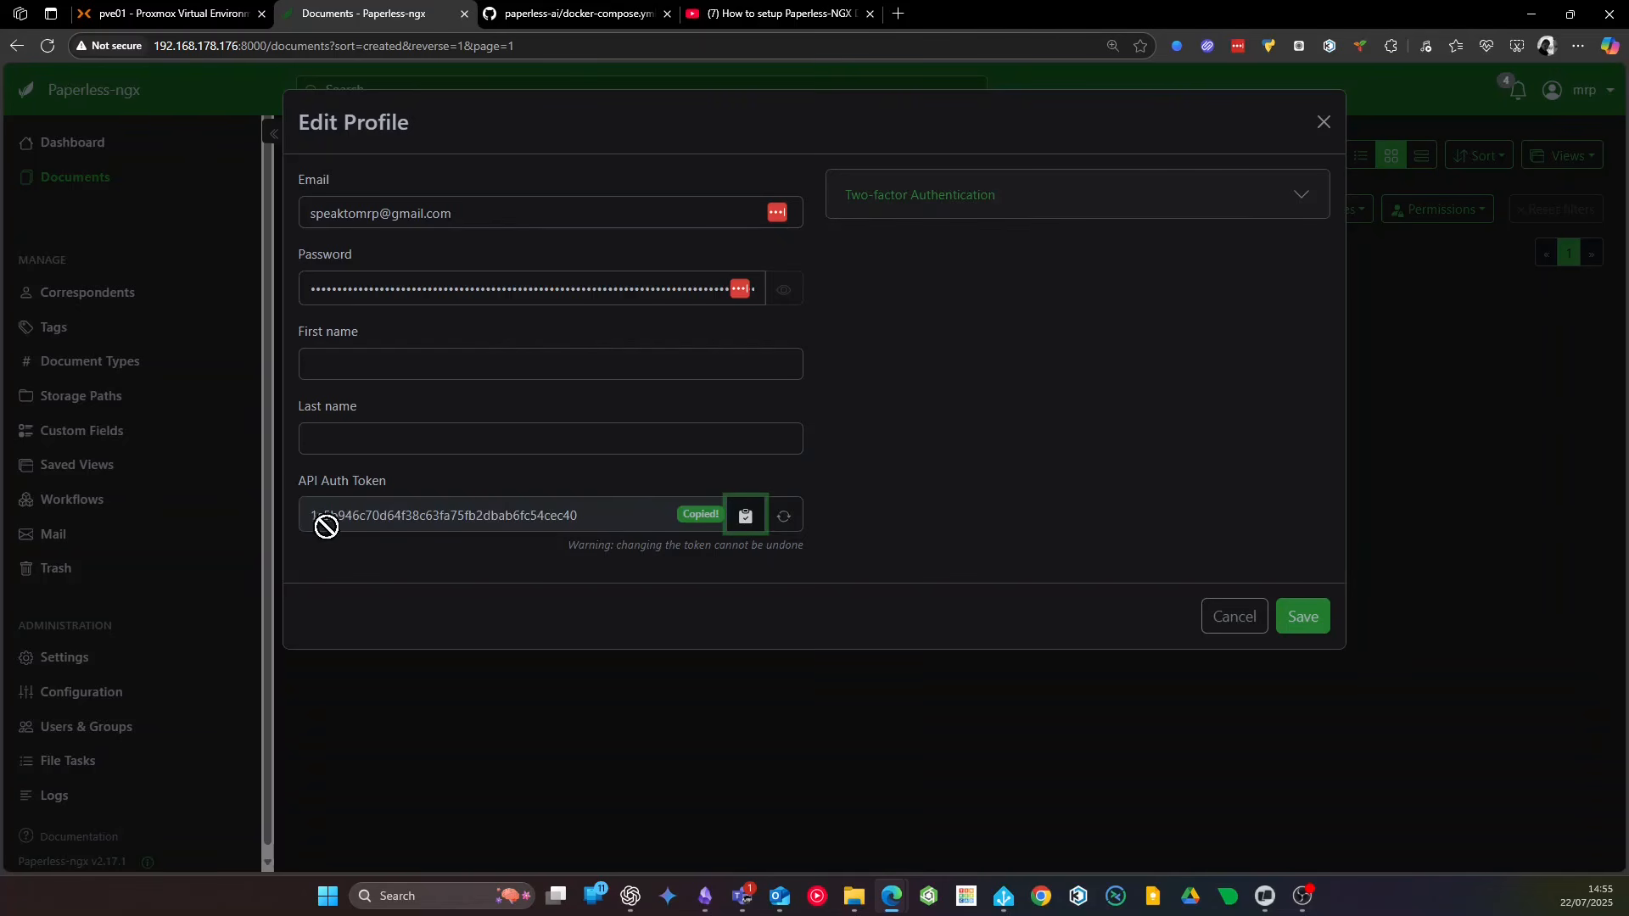
Back in the nano editor, paste the copied API token as the PAPERLESS_API_TOKEN value and check the entry
left_click(202, 13)
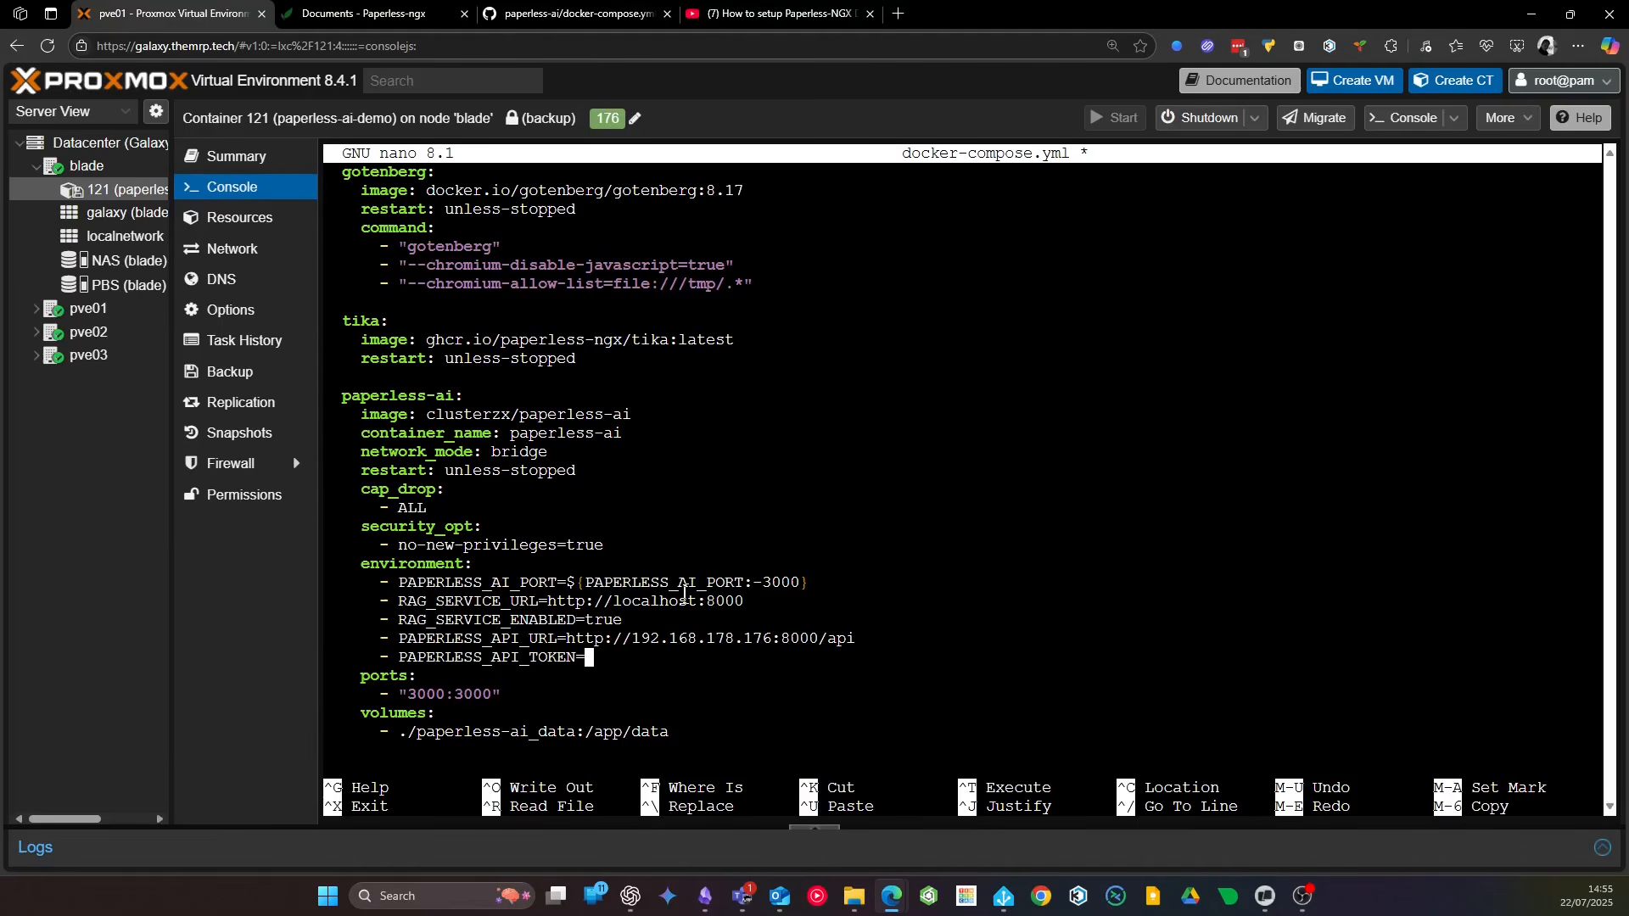
key("ctrl+v")
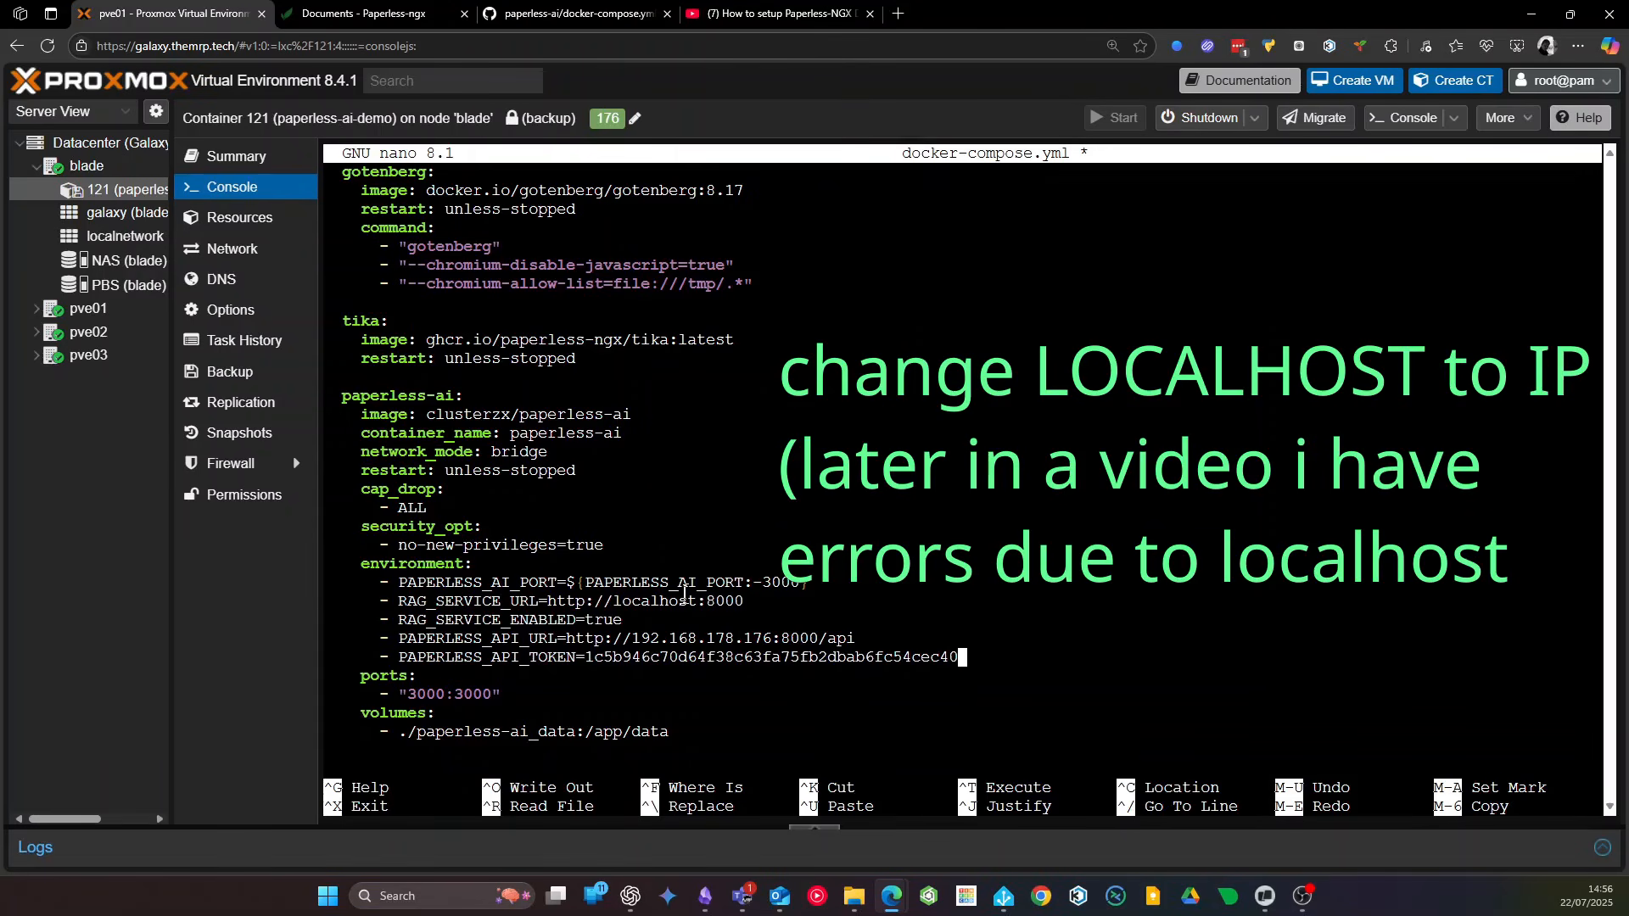
left_click_drag(605, 657, 961, 667)
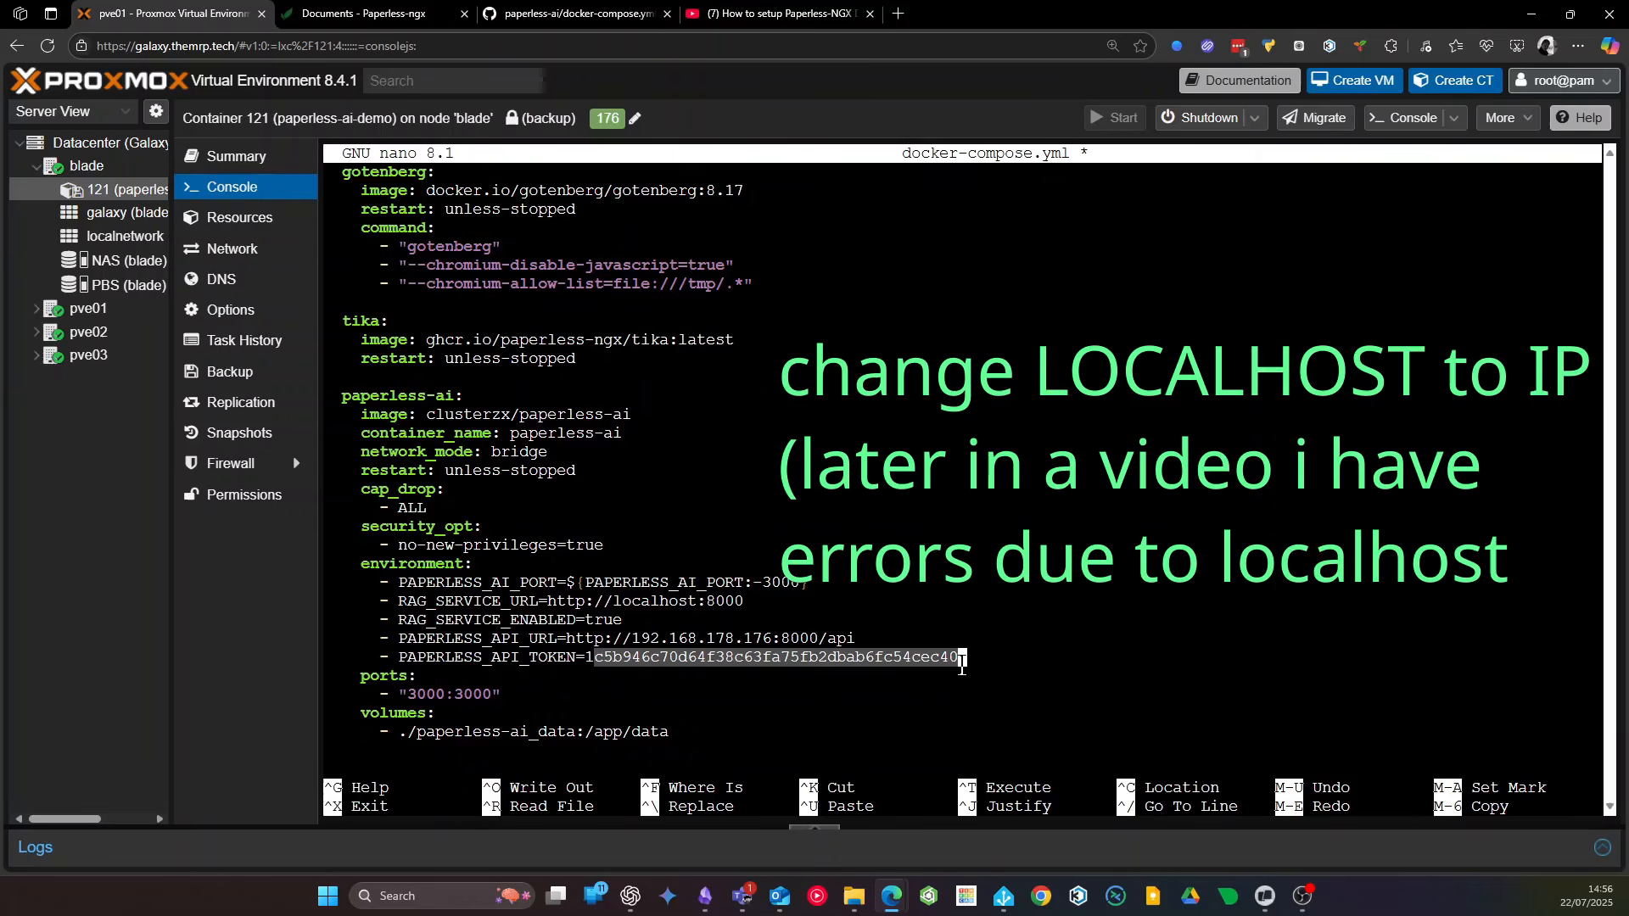
left_click_drag(377, 403, 458, 398)
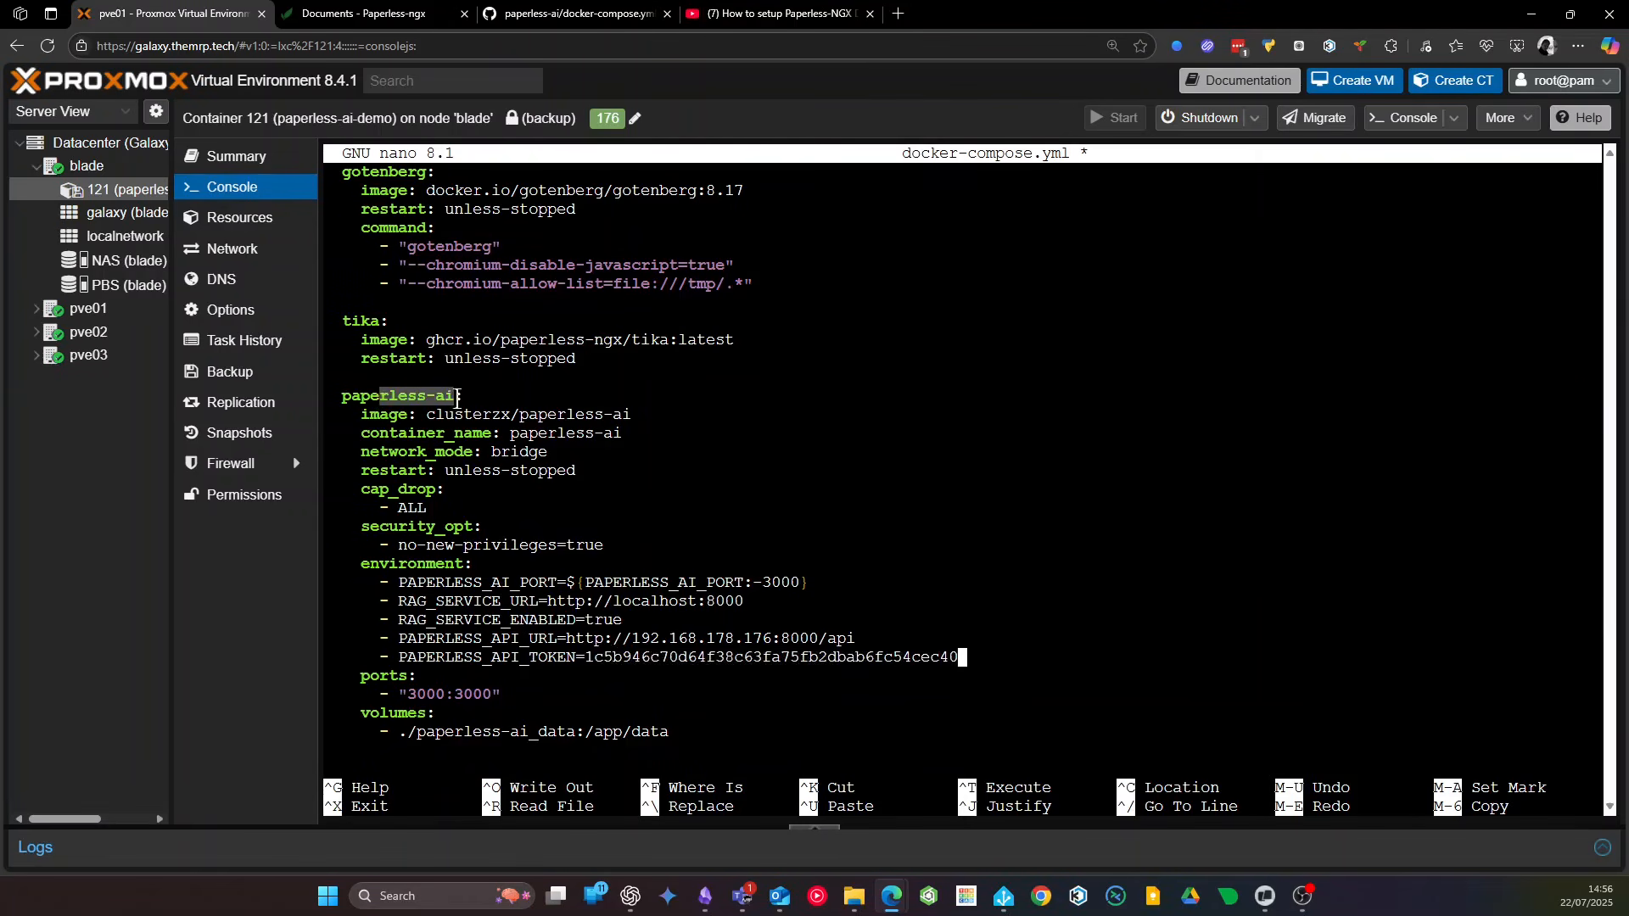
left_click(632, 656)
left_click_drag(874, 638, 1024, 659)
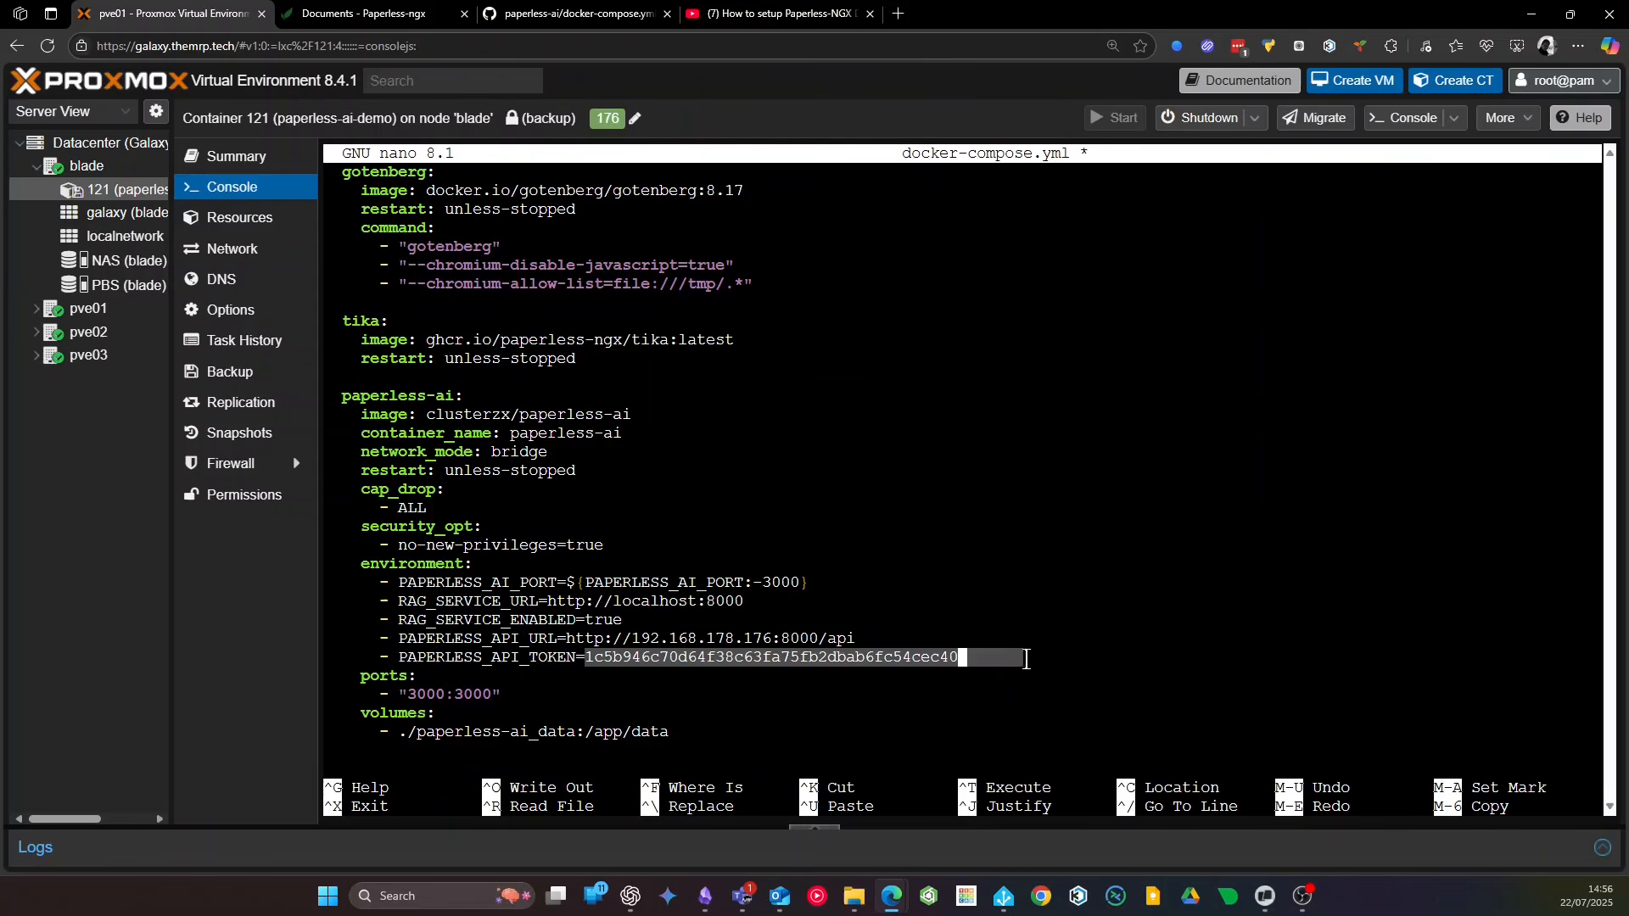
Check the paperless-ai service's port mapping and data volume path
left_click_drag(410, 696, 507, 696)
left_click(514, 663)
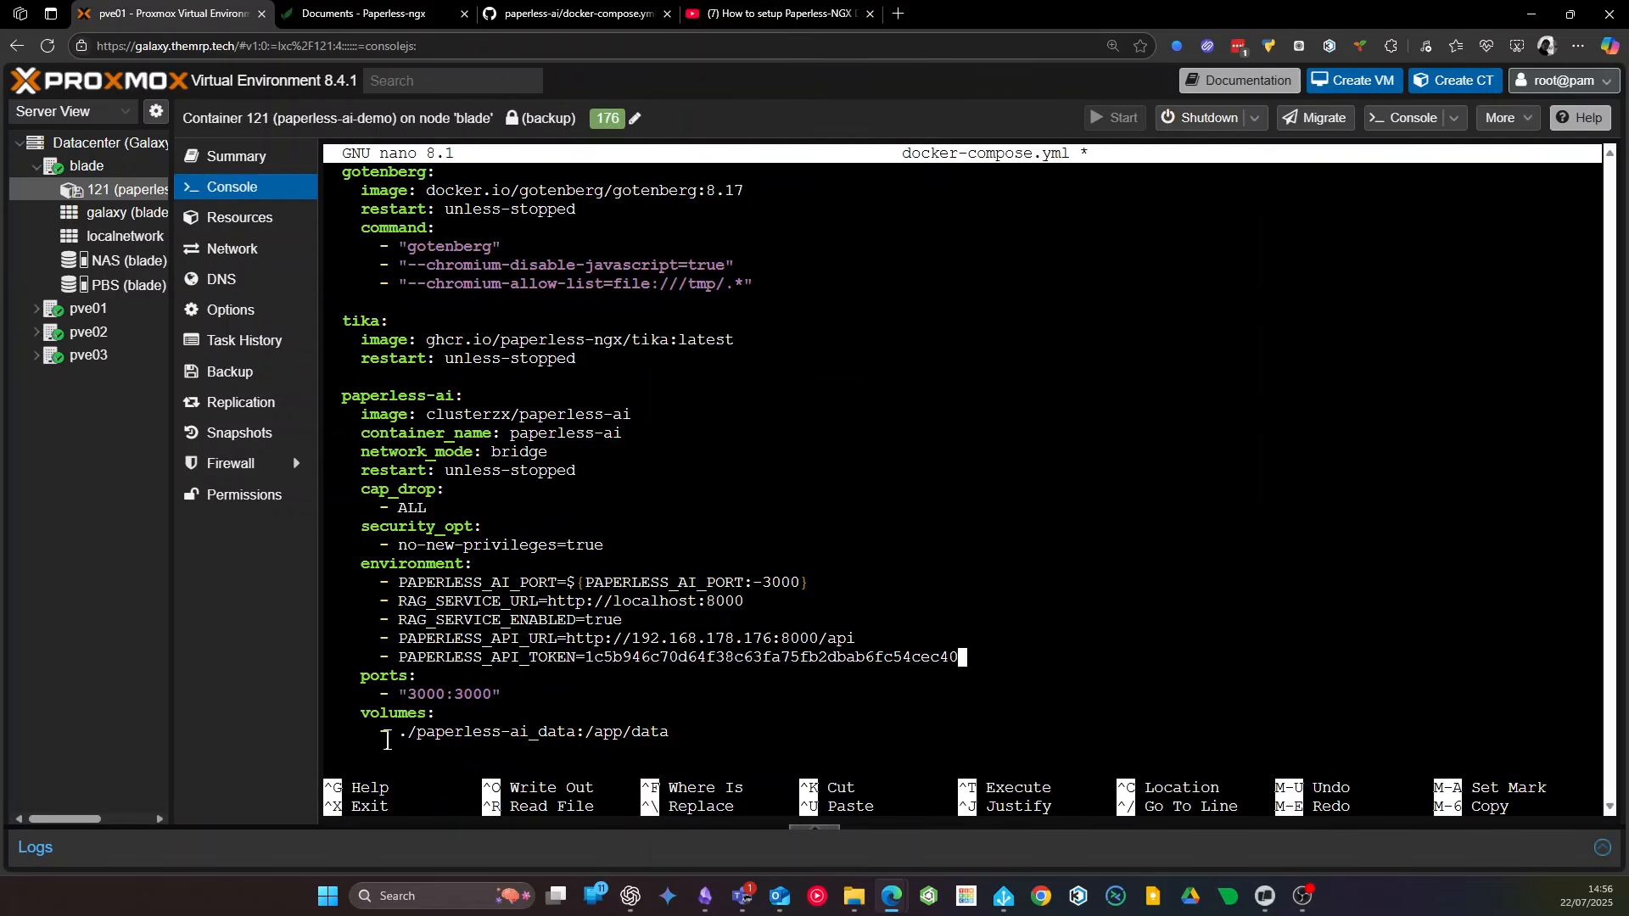
left_click_drag(400, 734, 674, 727)
left_click(717, 717)
Save the changes to docker-compose.yml and exit nano
key("Up")
key("Up")
key("ctrl+x")
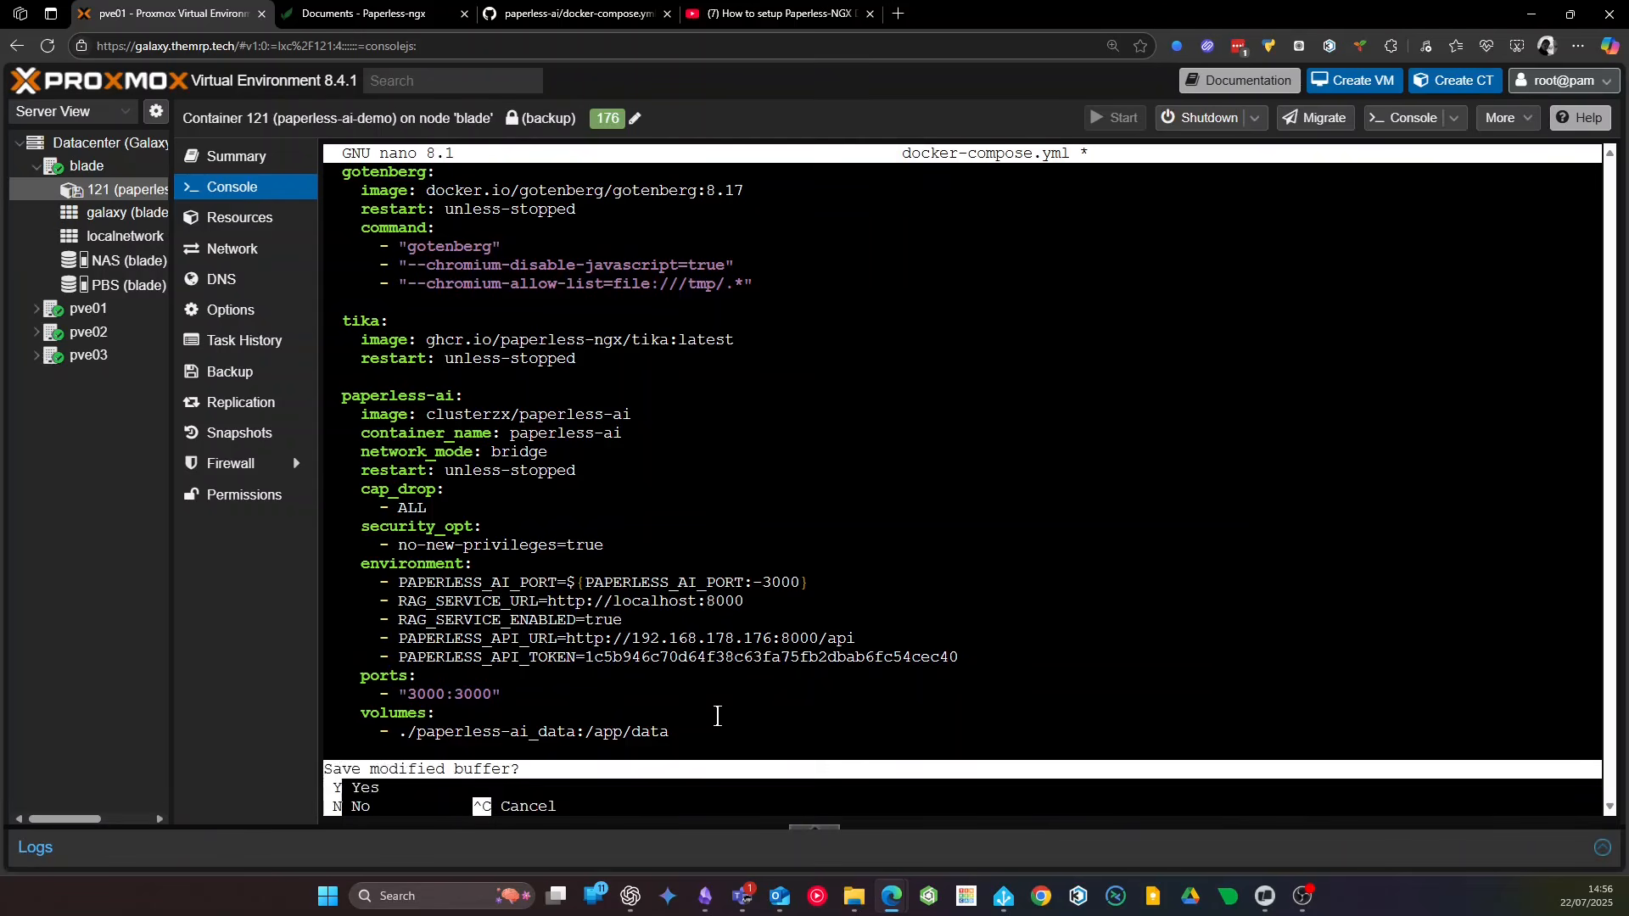
key("y")
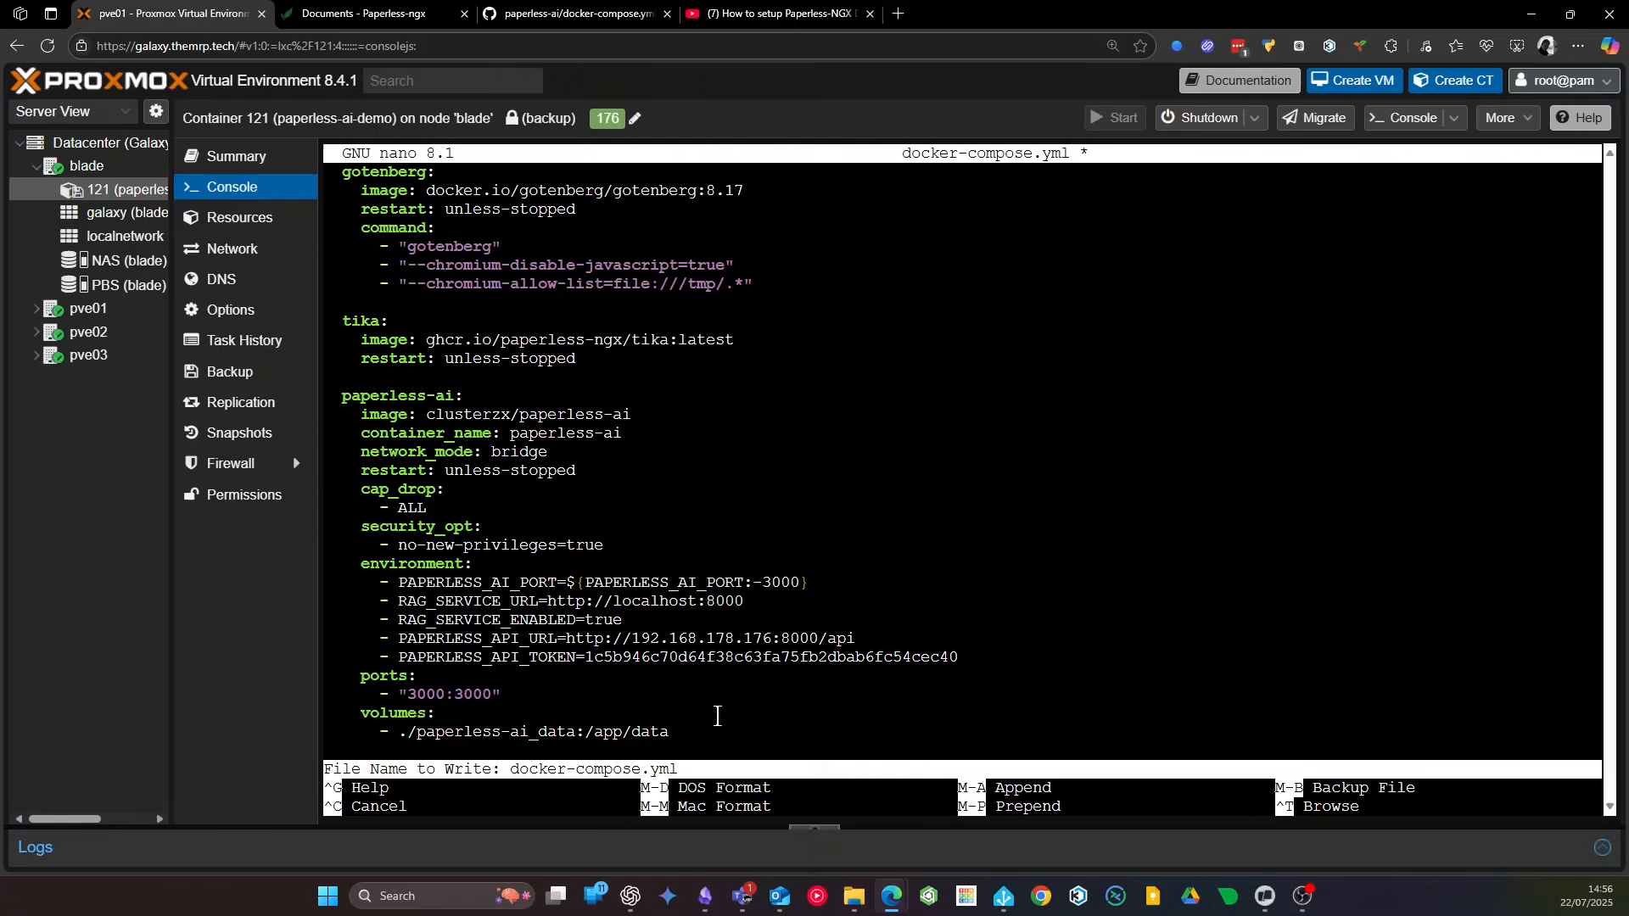
key("Return")
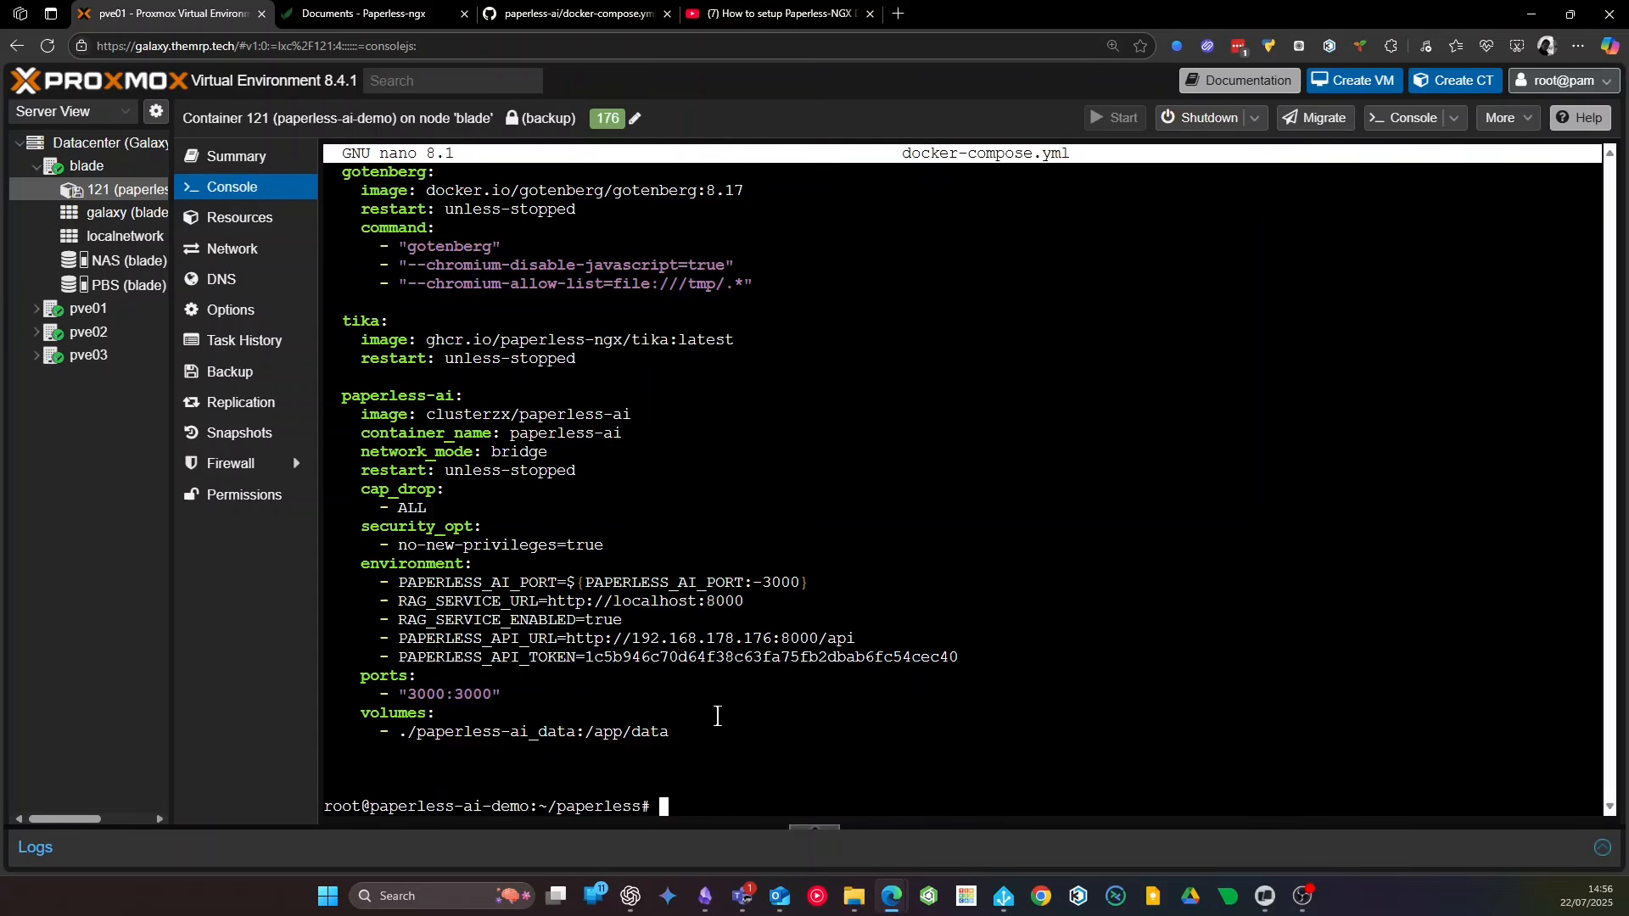
Print docker-compose.yml with cat, review the saved paperless-ai block, and clear the terminal
key("ctrl+l")
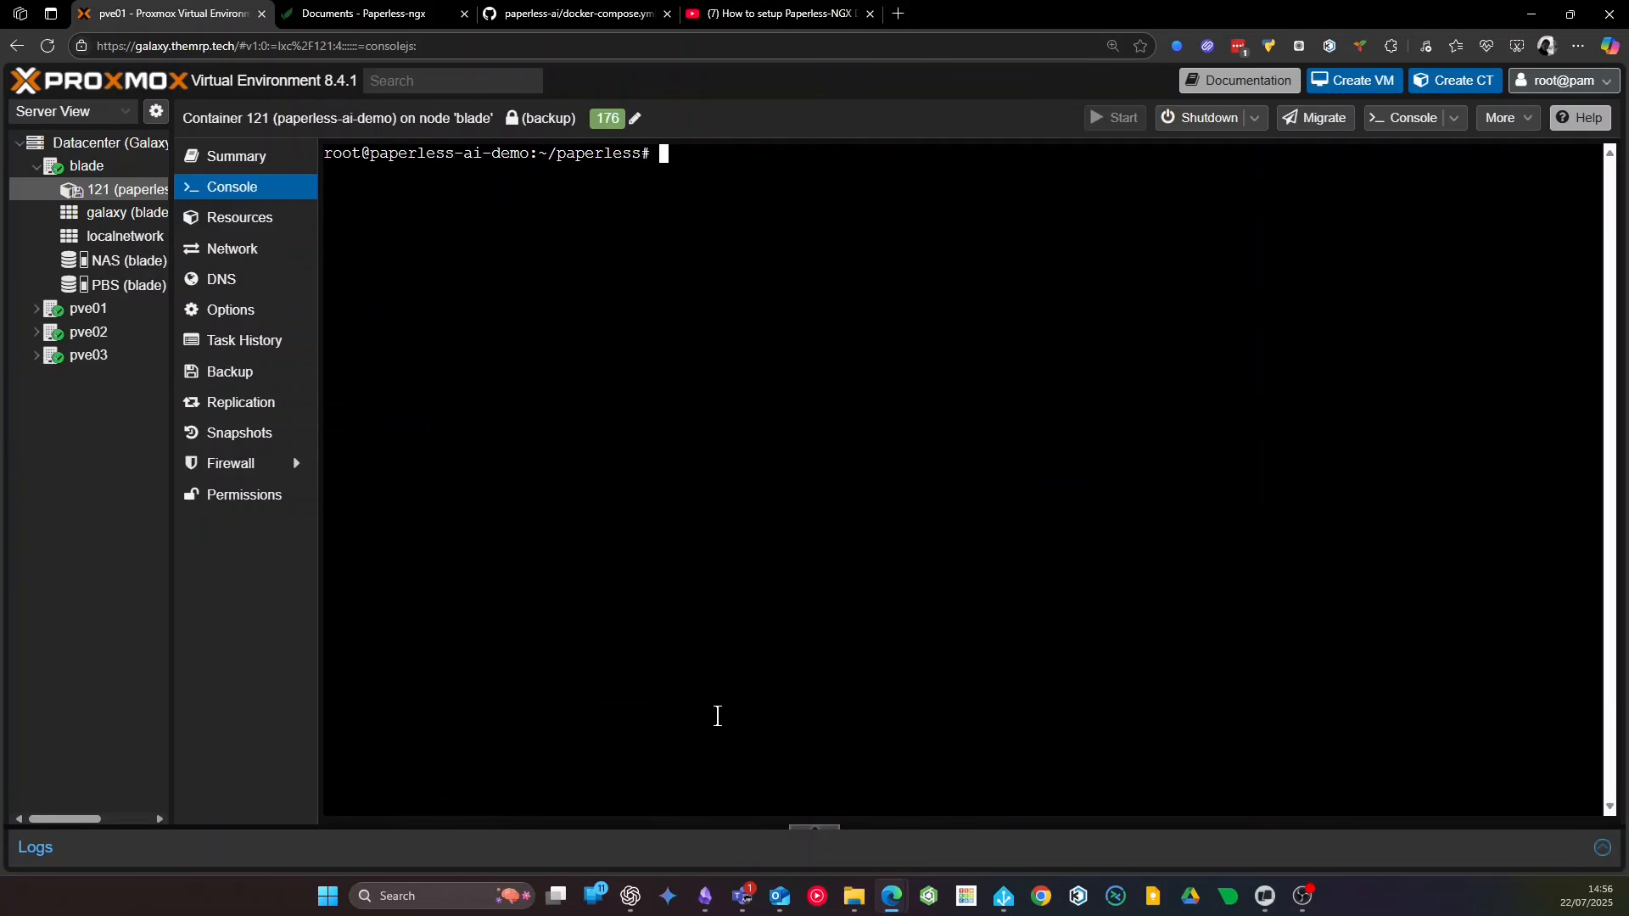
type("cat do")
key("Tab")
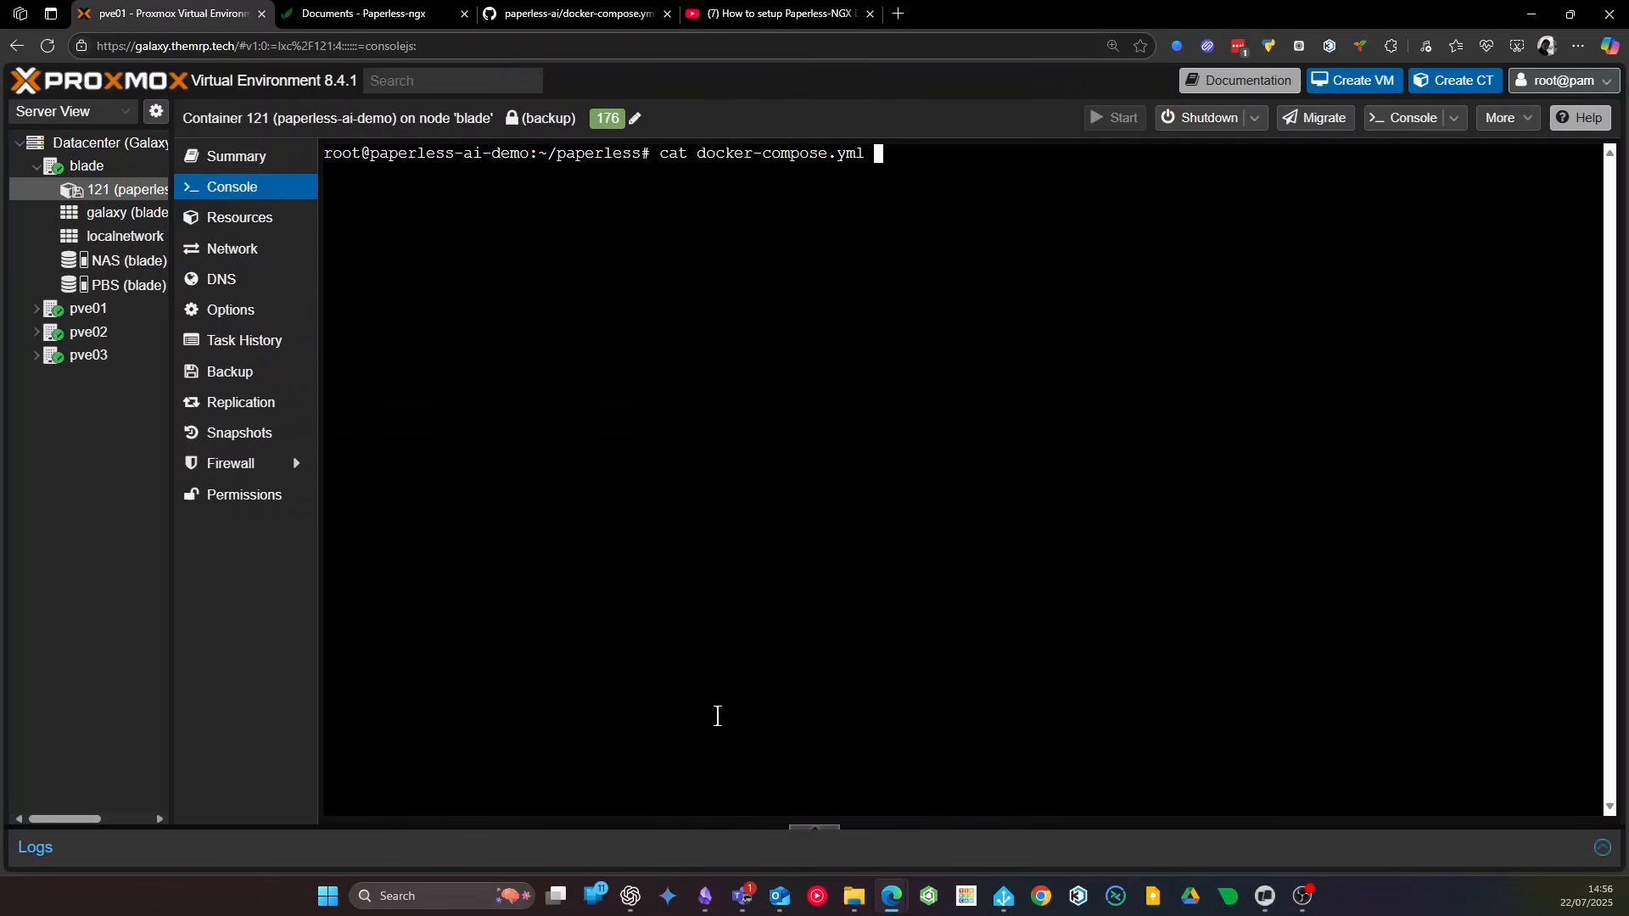
key("Return")
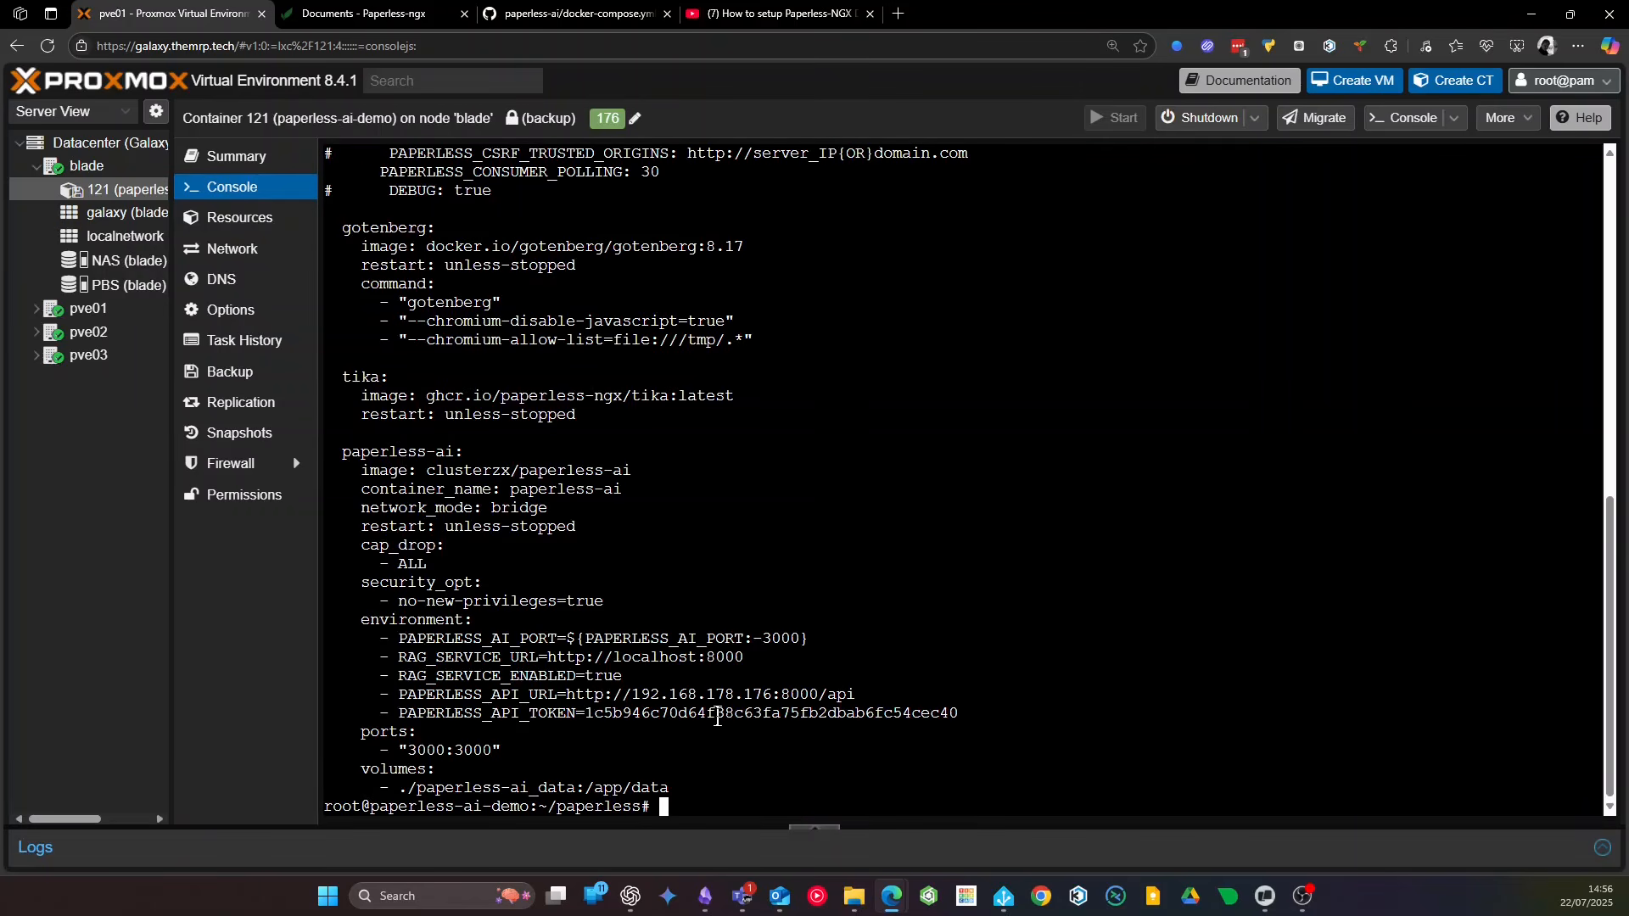
mouse_move(348, 456)
left_mouse_down()
mouse_move(407, 497)
mouse_move(611, 735)
mouse_move(687, 768)
mouse_move(366, 508)
mouse_move(339, 451)
mouse_move(354, 473)
left_mouse_up()
left_click(686, 745)
left_click(673, 706)
left_click_drag(459, 535, 691, 699)
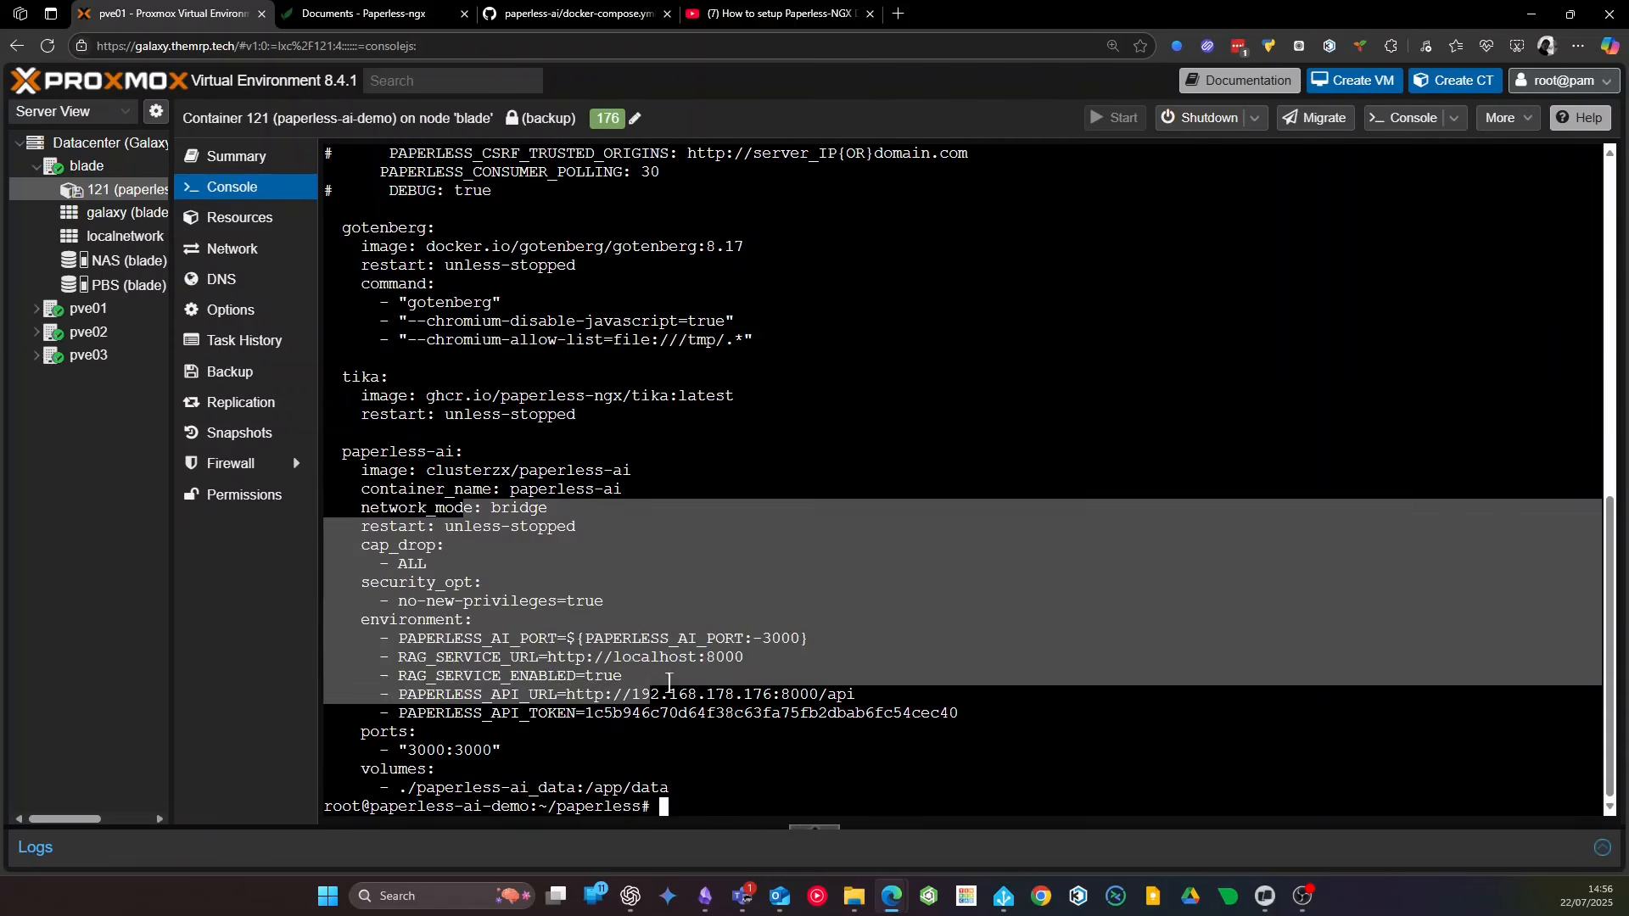
left_click(693, 701)
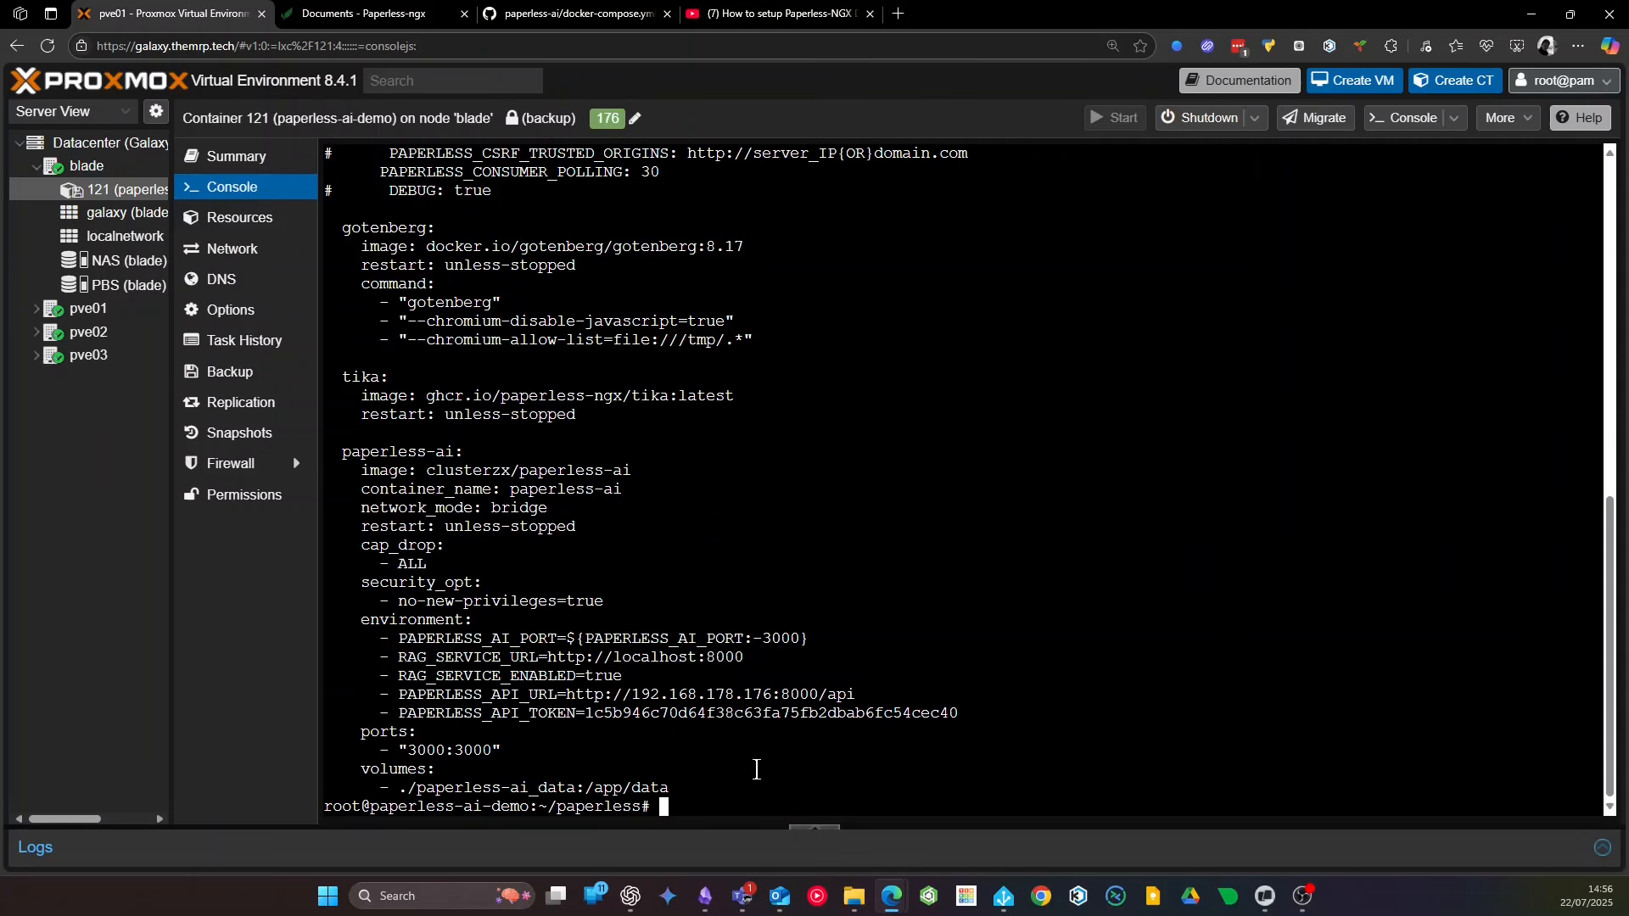
key("Return")
key("ctrl+l")
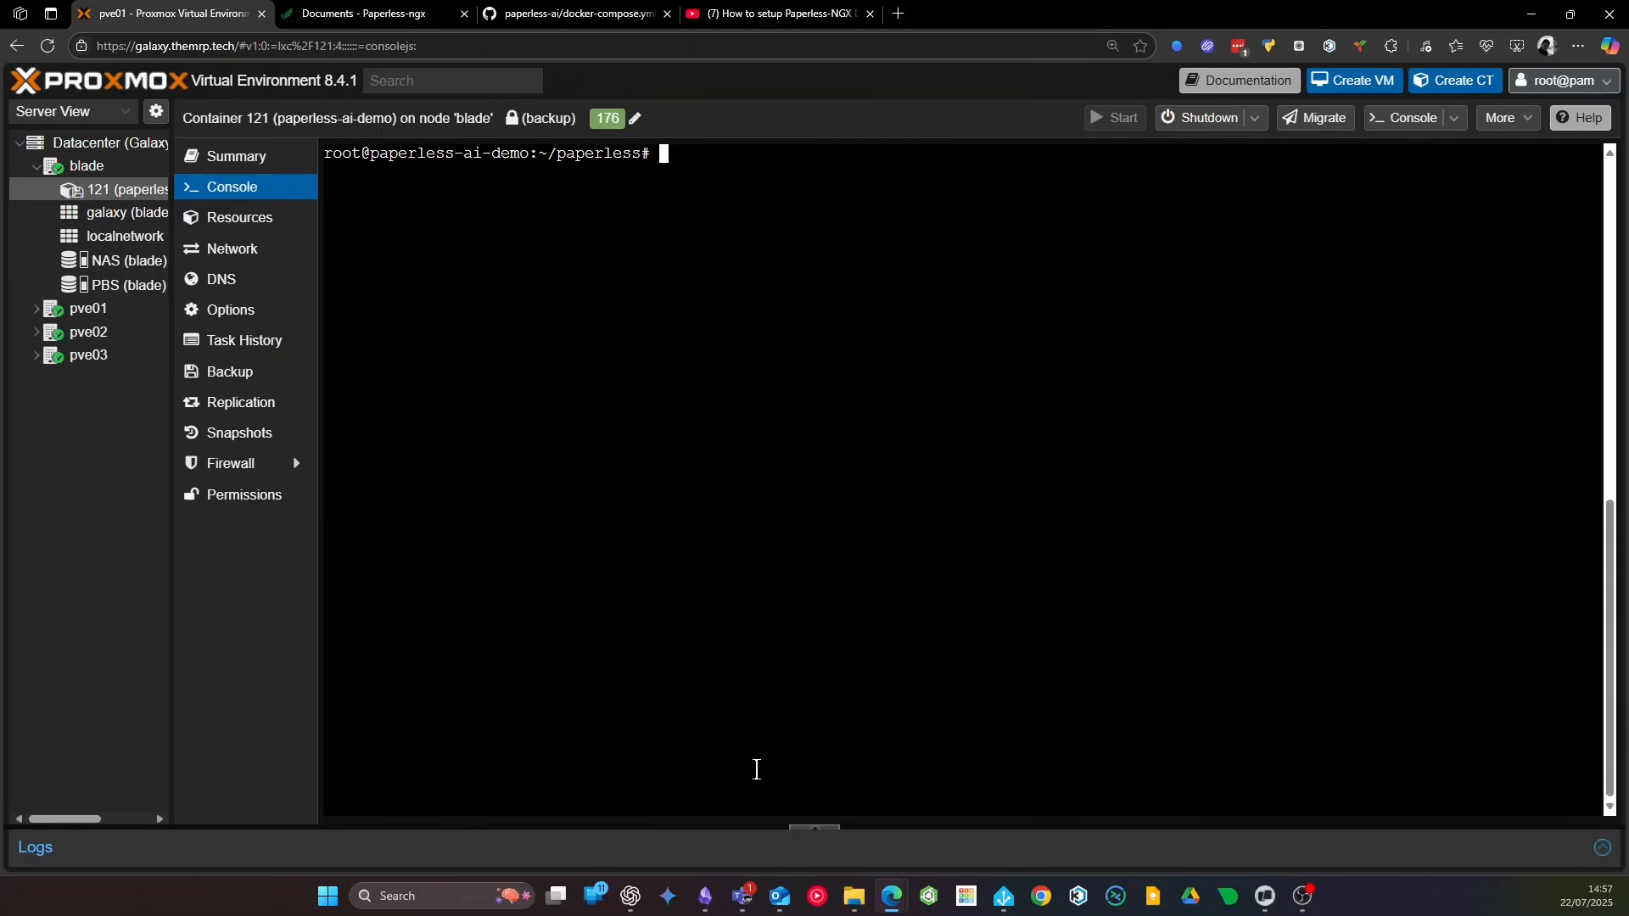
Close the profile editor in Paperless-ngx without saving and open the Dashboard
left_click(375, 12)
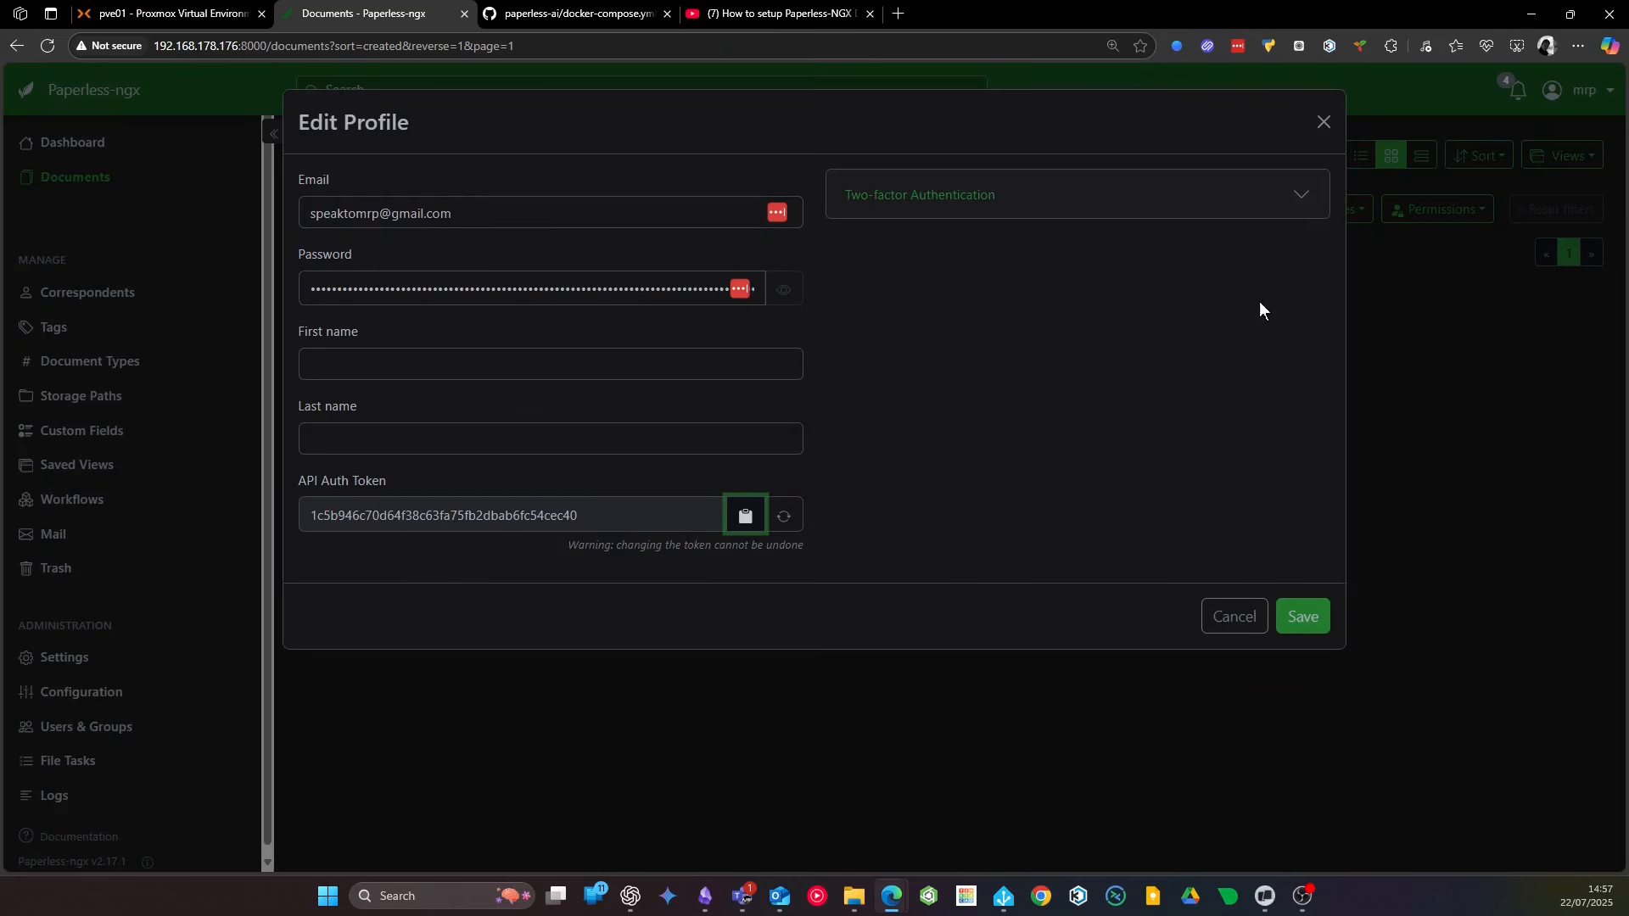
left_click(1322, 122)
left_click(64, 144)
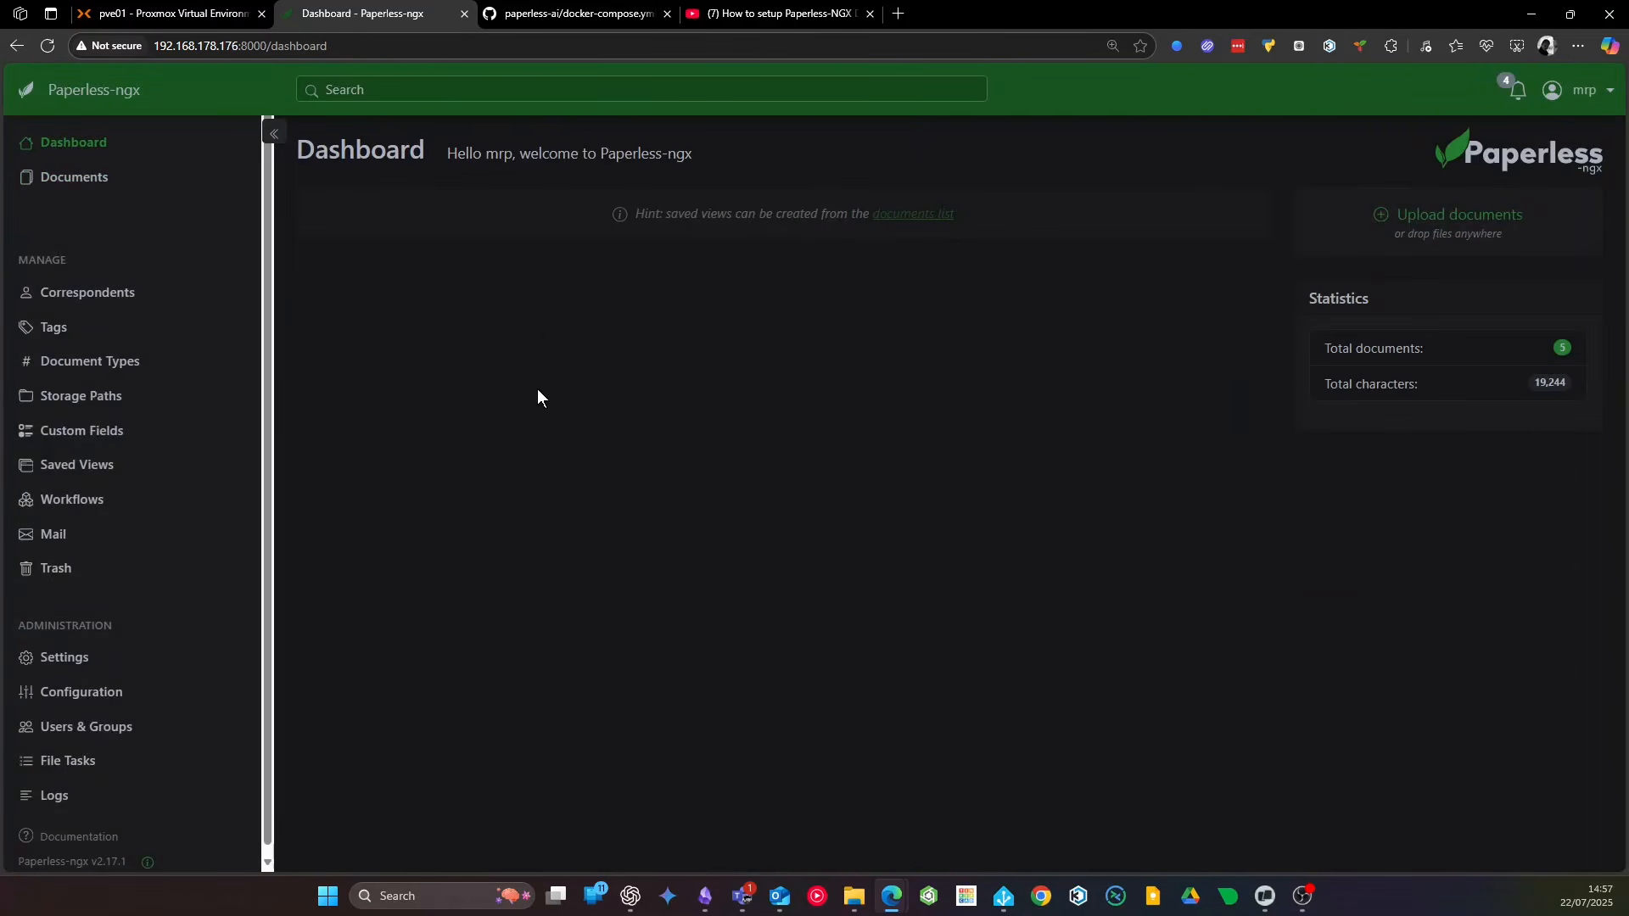
Return to the Proxmox console and list the ~/paperless folder to locate docker-compose.yml
left_click(169, 13)
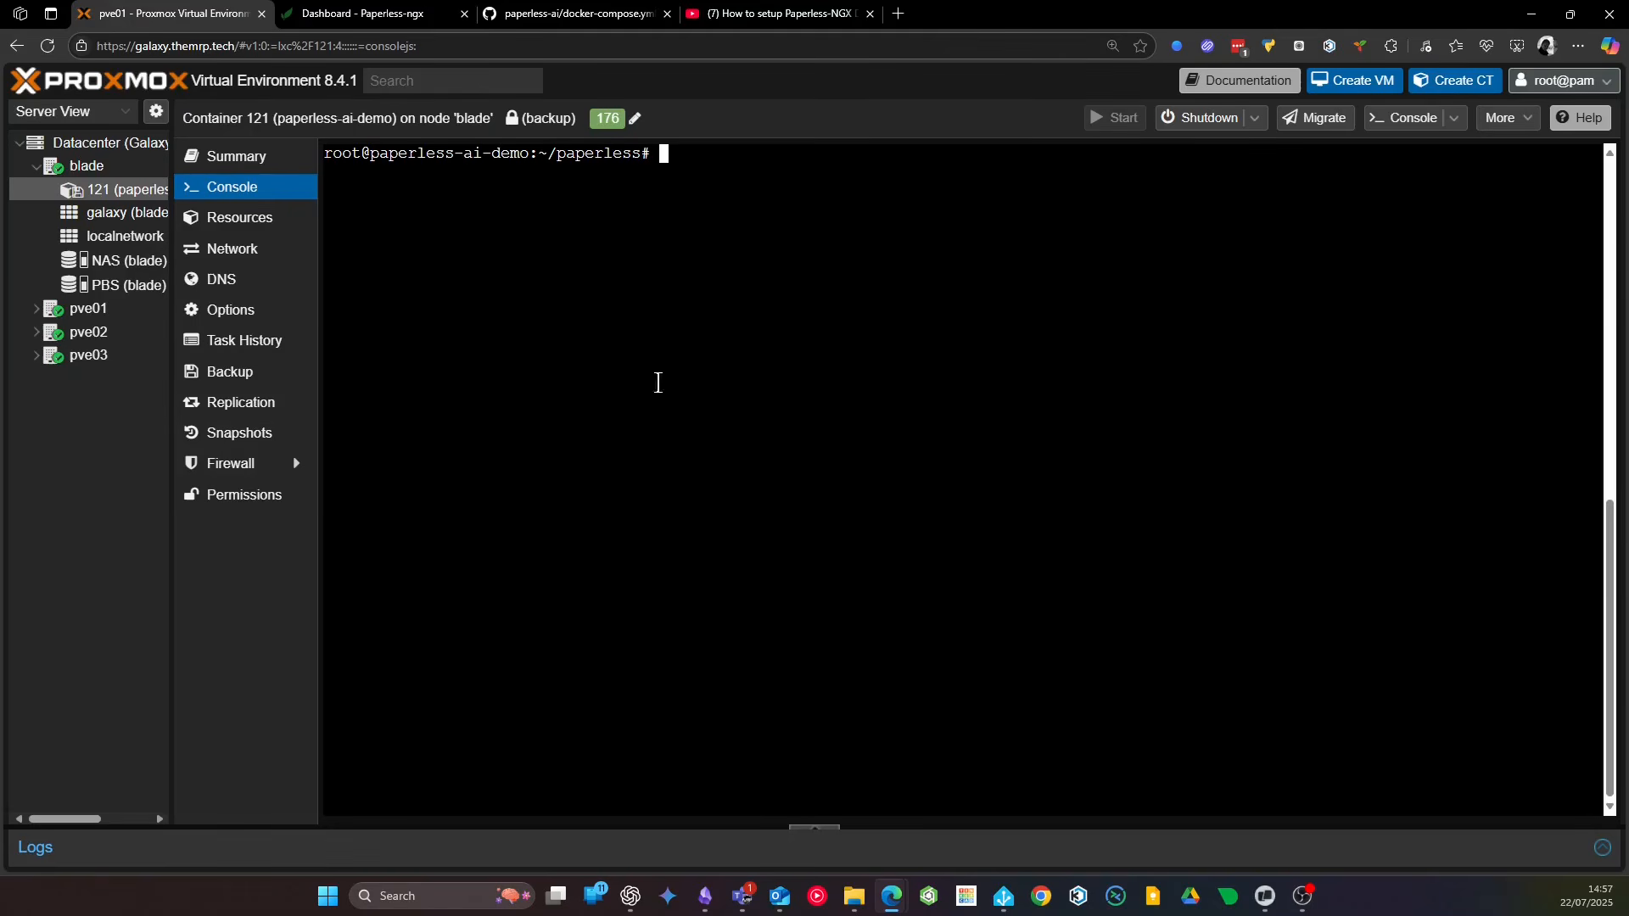
left_click_drag(547, 153, 641, 154)
left_click(691, 451)
type("ls")
key("Return")
left_click_drag(468, 171, 631, 173)
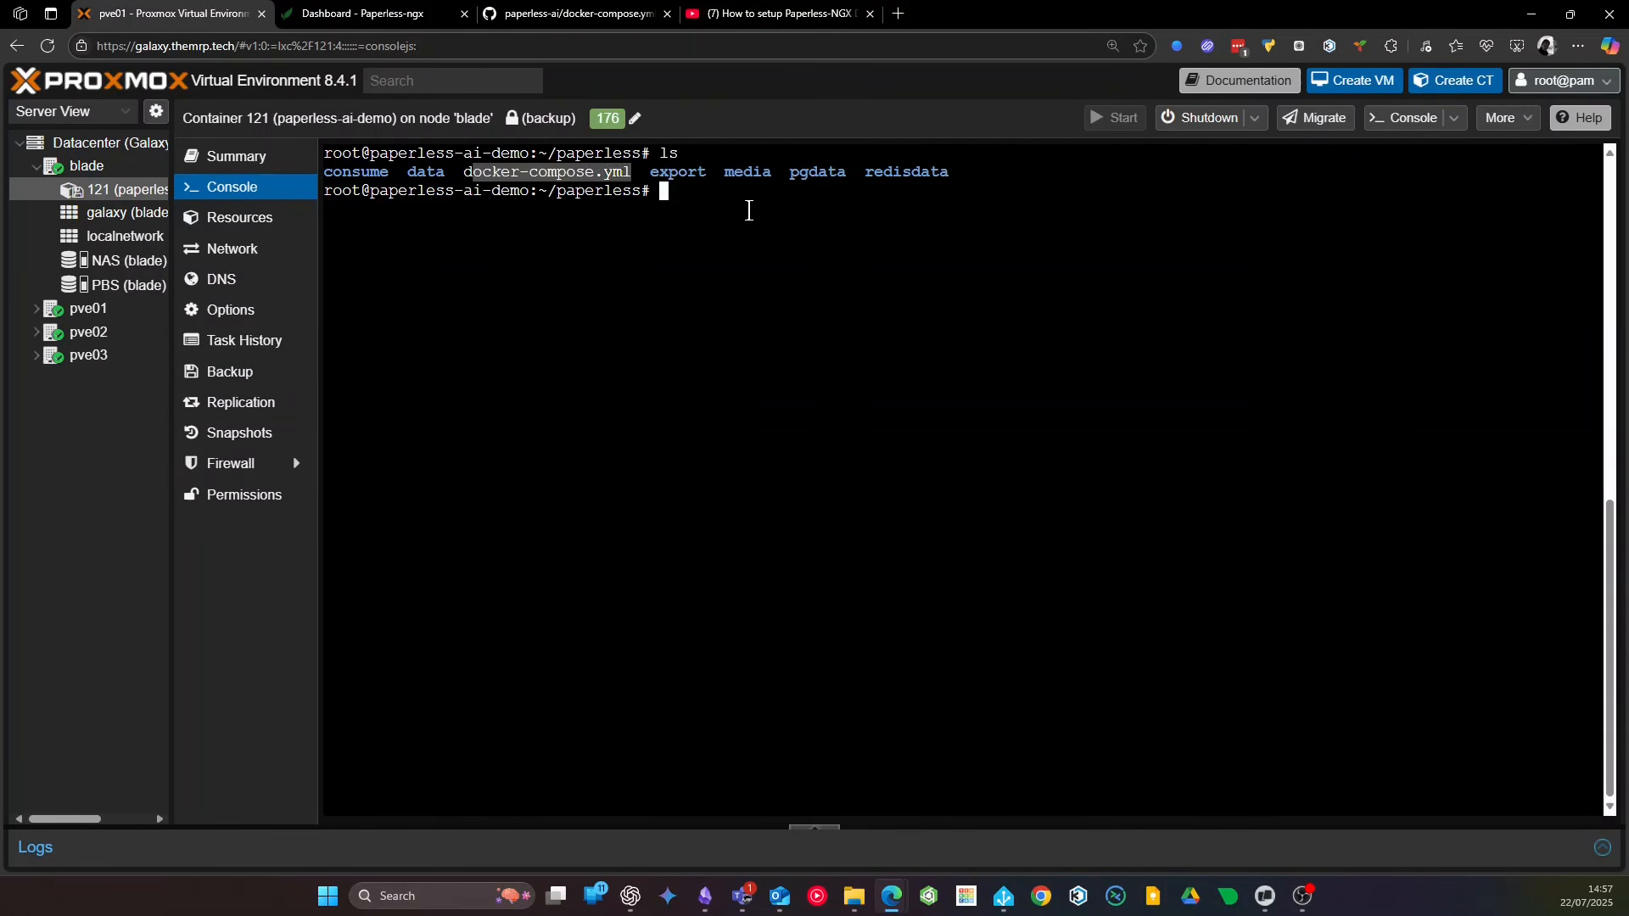
left_click(750, 208)
Start the stack in the background with docker compose up -d and check the paperless-ai container's status
type("docker compose")
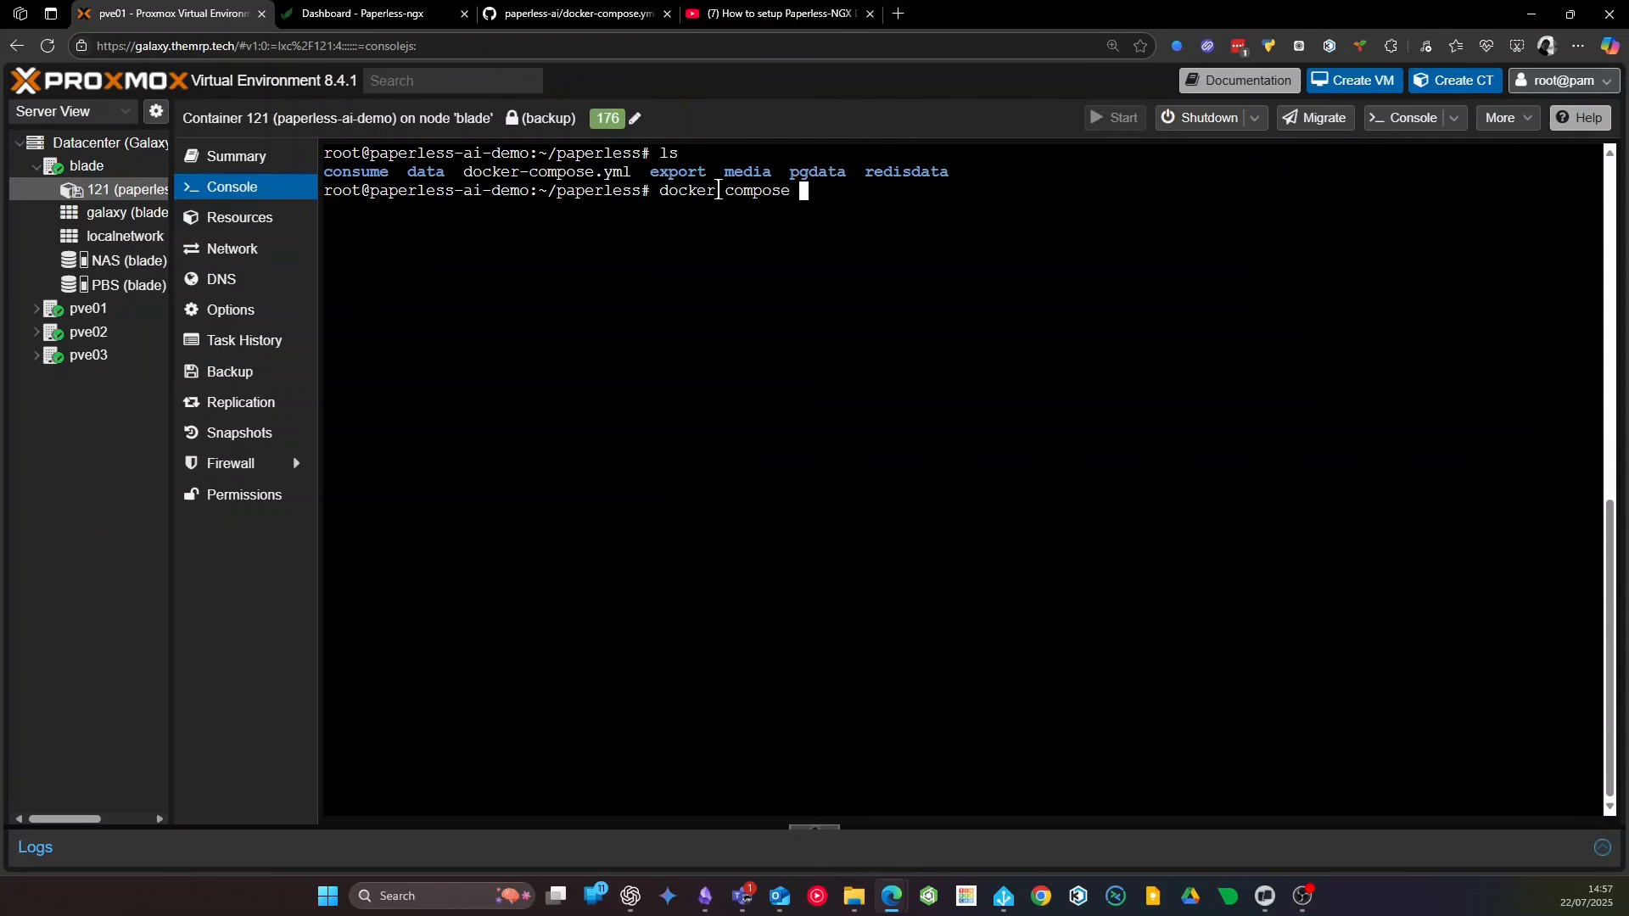
double_click(717, 190)
key("Left")
key("Left")
key("Left")
key("Left")
key("Left")
key("Left")
key("Left")
key("Left")
key("BackSpace")
type("-")
key("BackSpace")
key("End")
type("up -d")
key("Return")
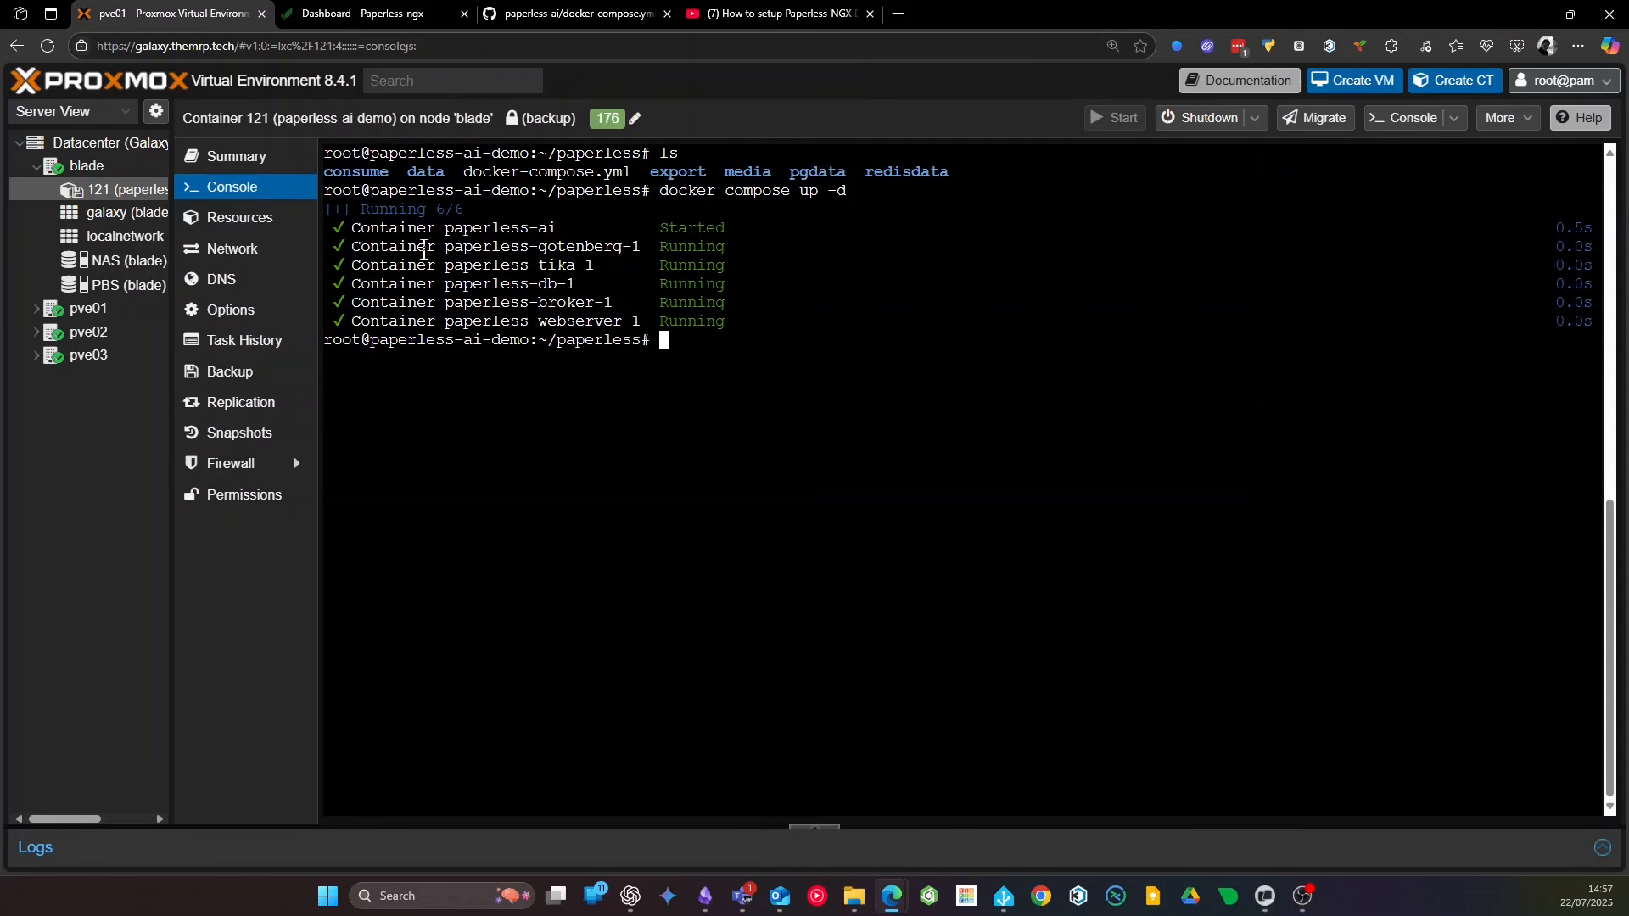
left_click_drag(435, 227, 603, 227)
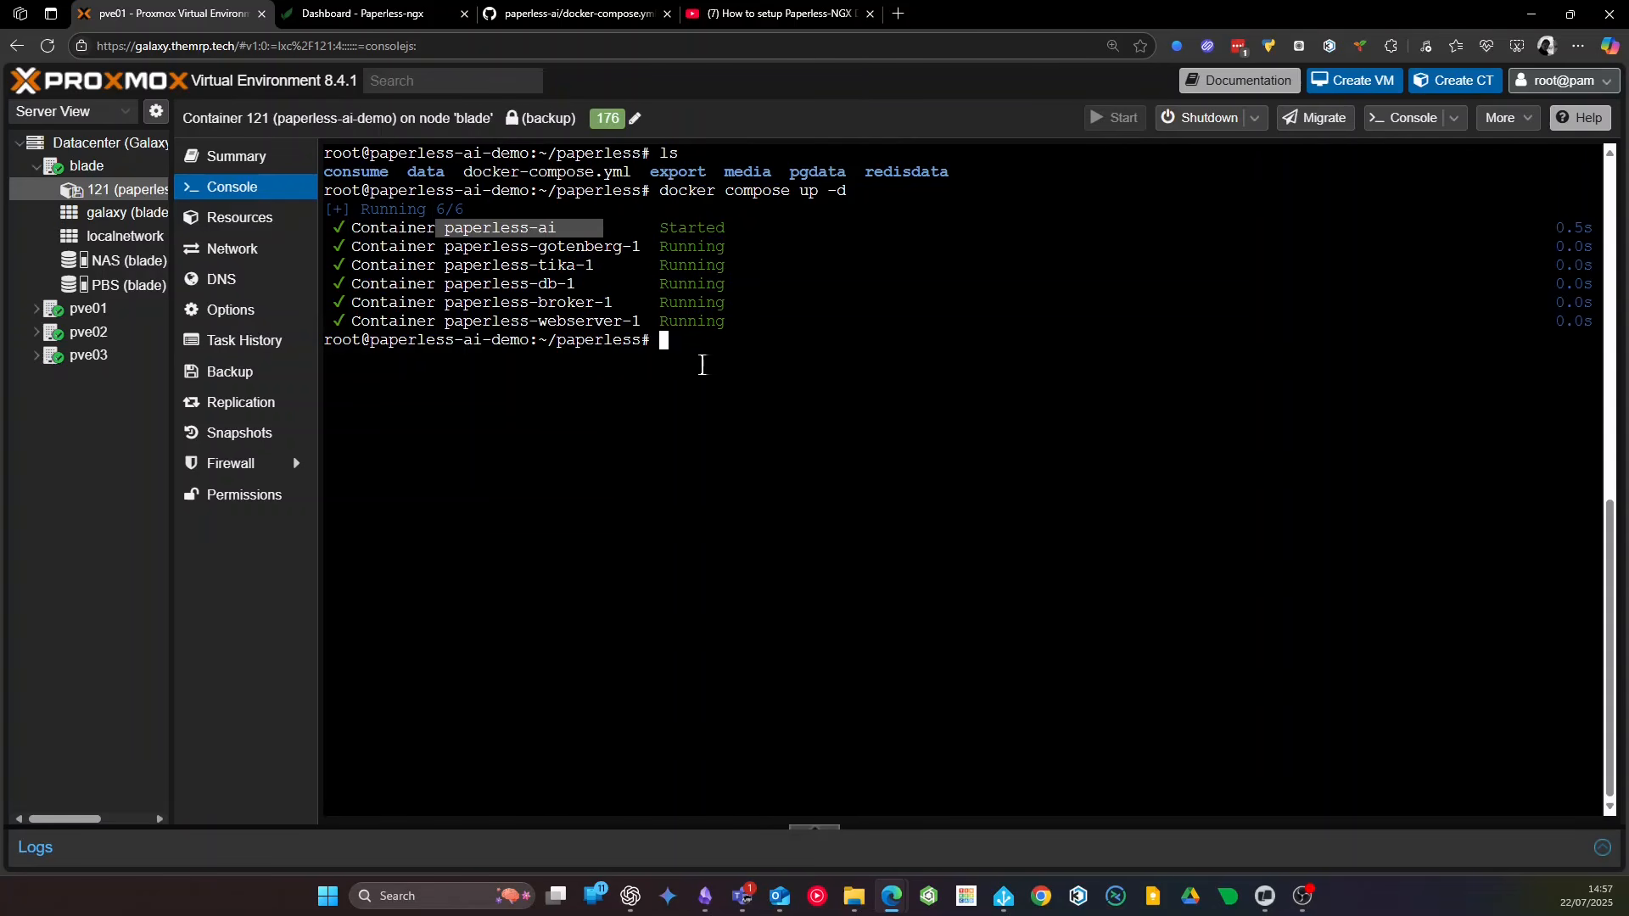
left_click(667, 237)
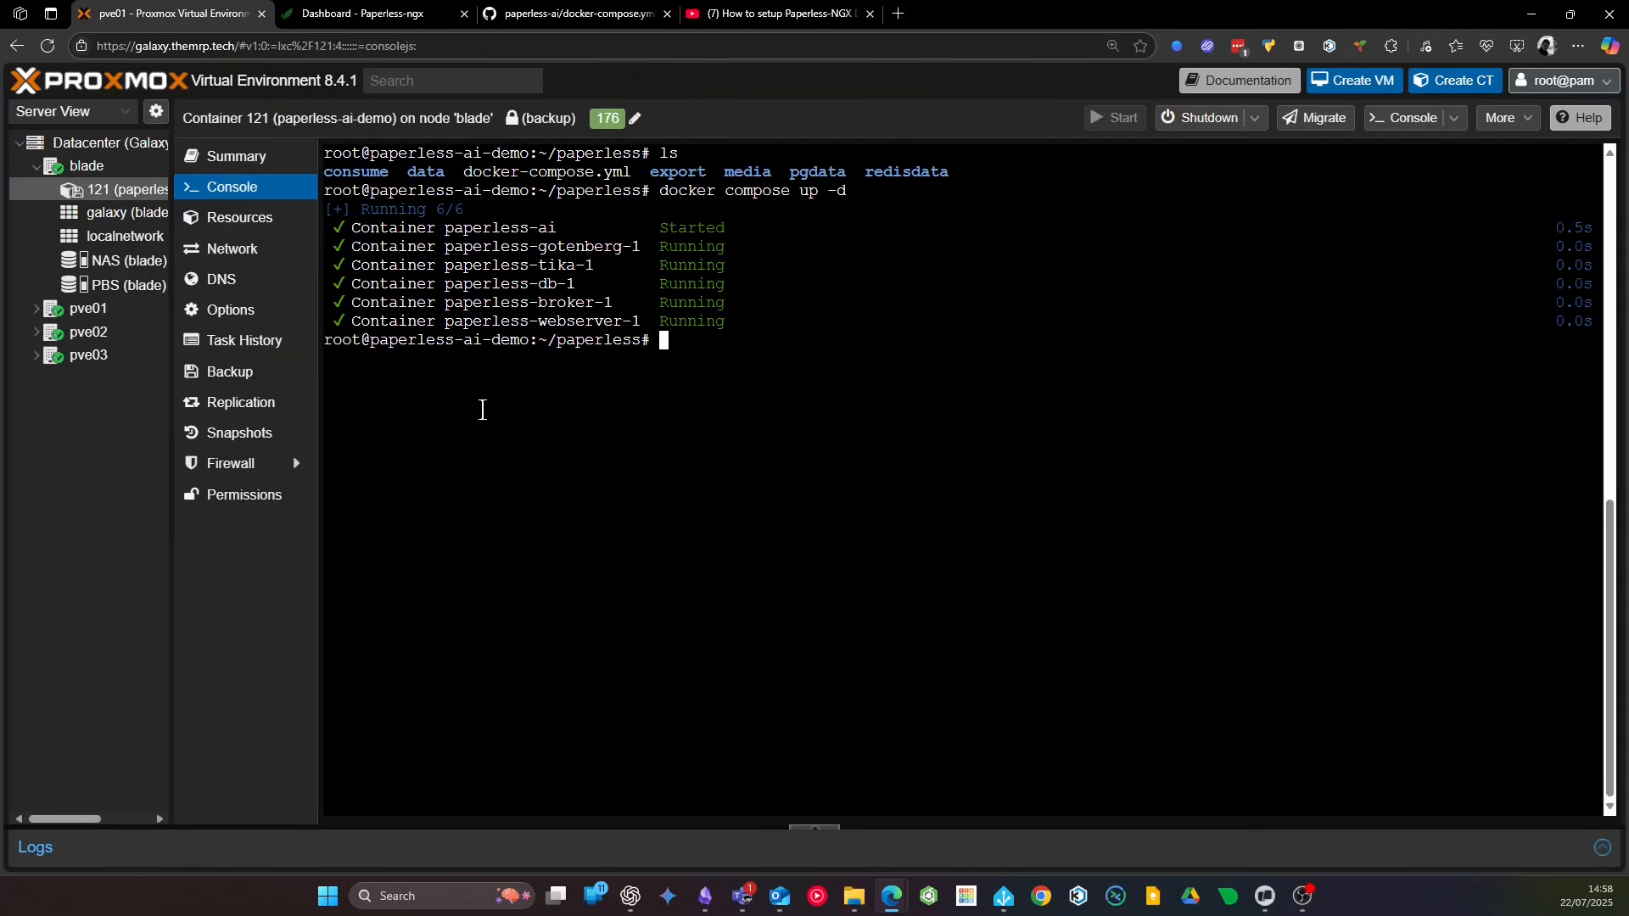
Switch to the Paperless-ngx dashboard and reload it to check that the site responds
left_click(402, 9)
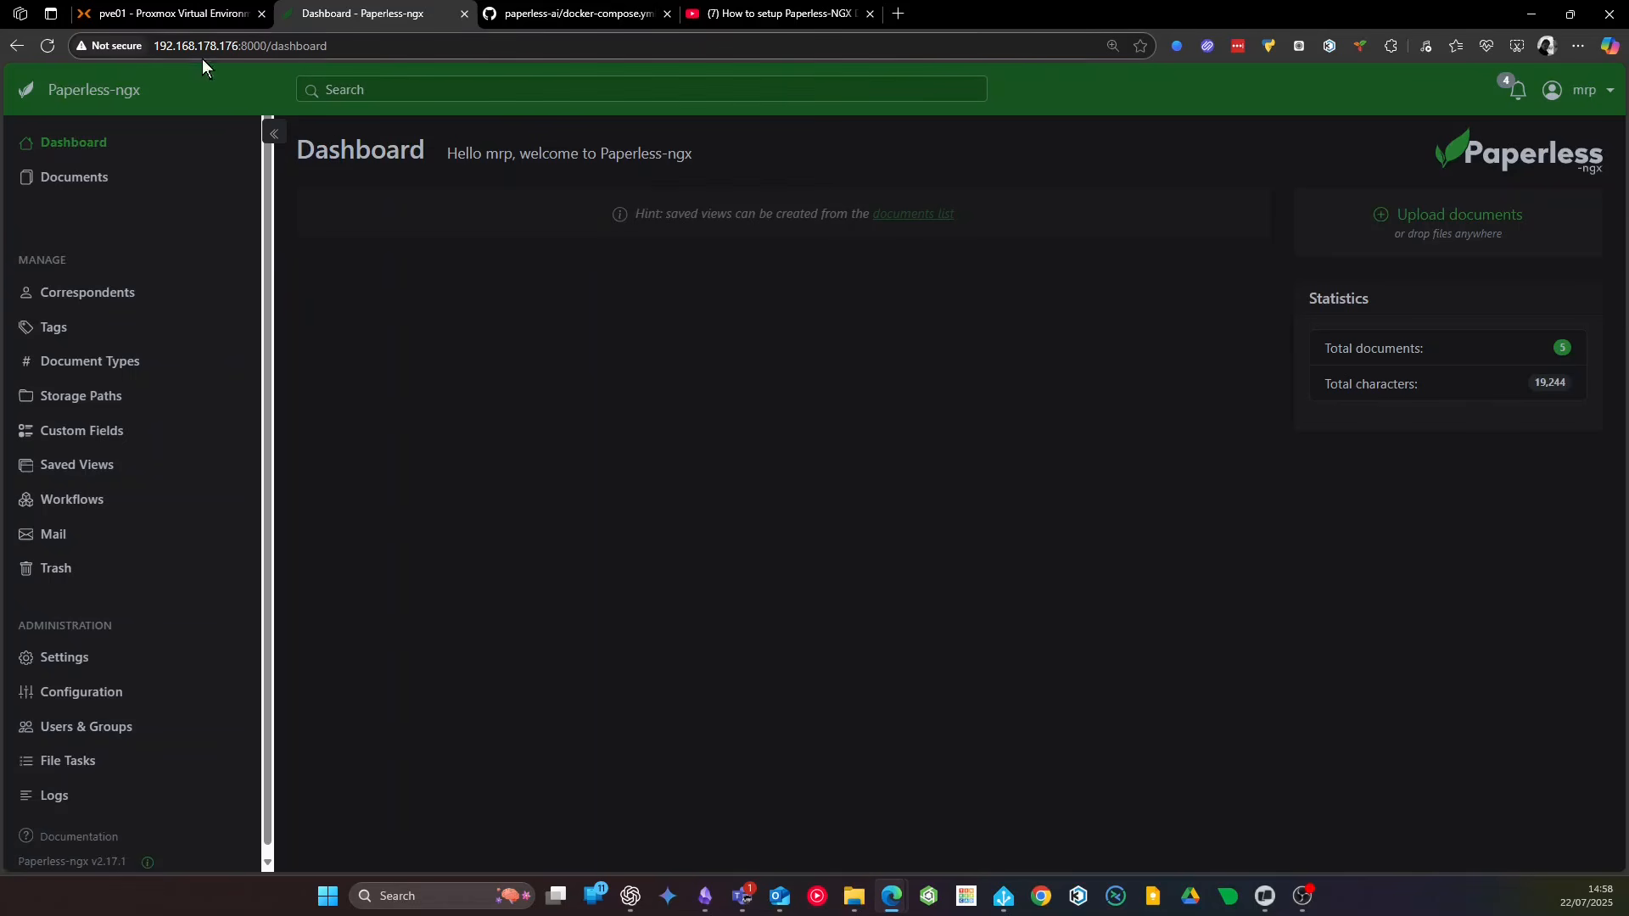
left_click(48, 44)
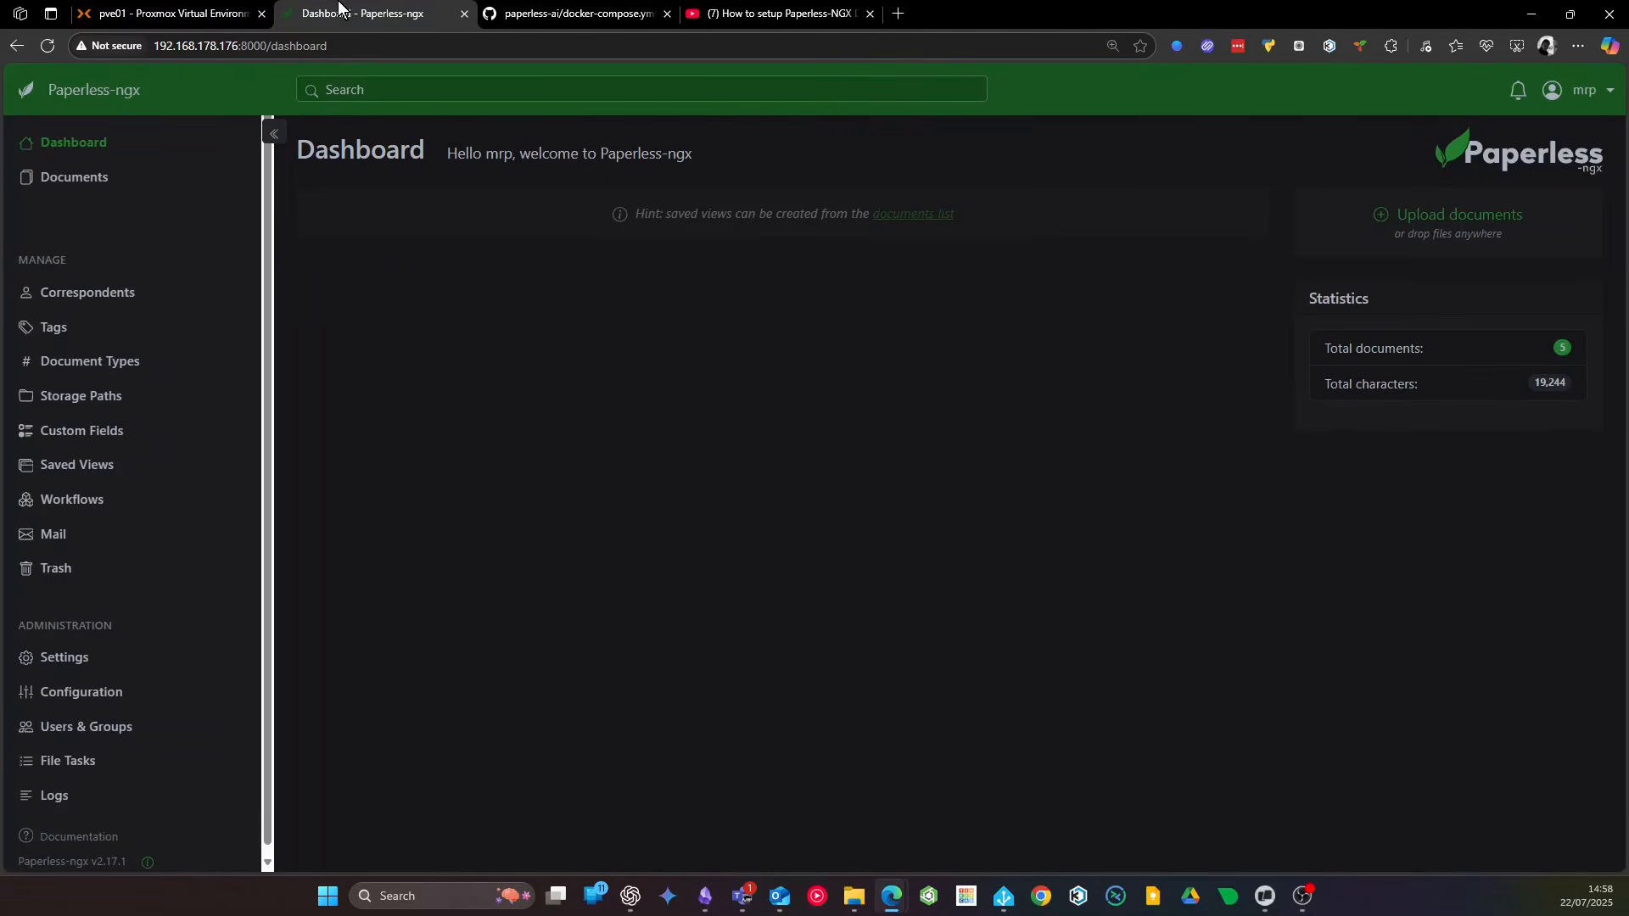
Open the Paperless-AI setup page at 192.168.178.176:3000 in a separate browser tab and skip the guided walkthrough
key("ctrl+shift+k")
left_click_drag(242, 49, 366, 48)
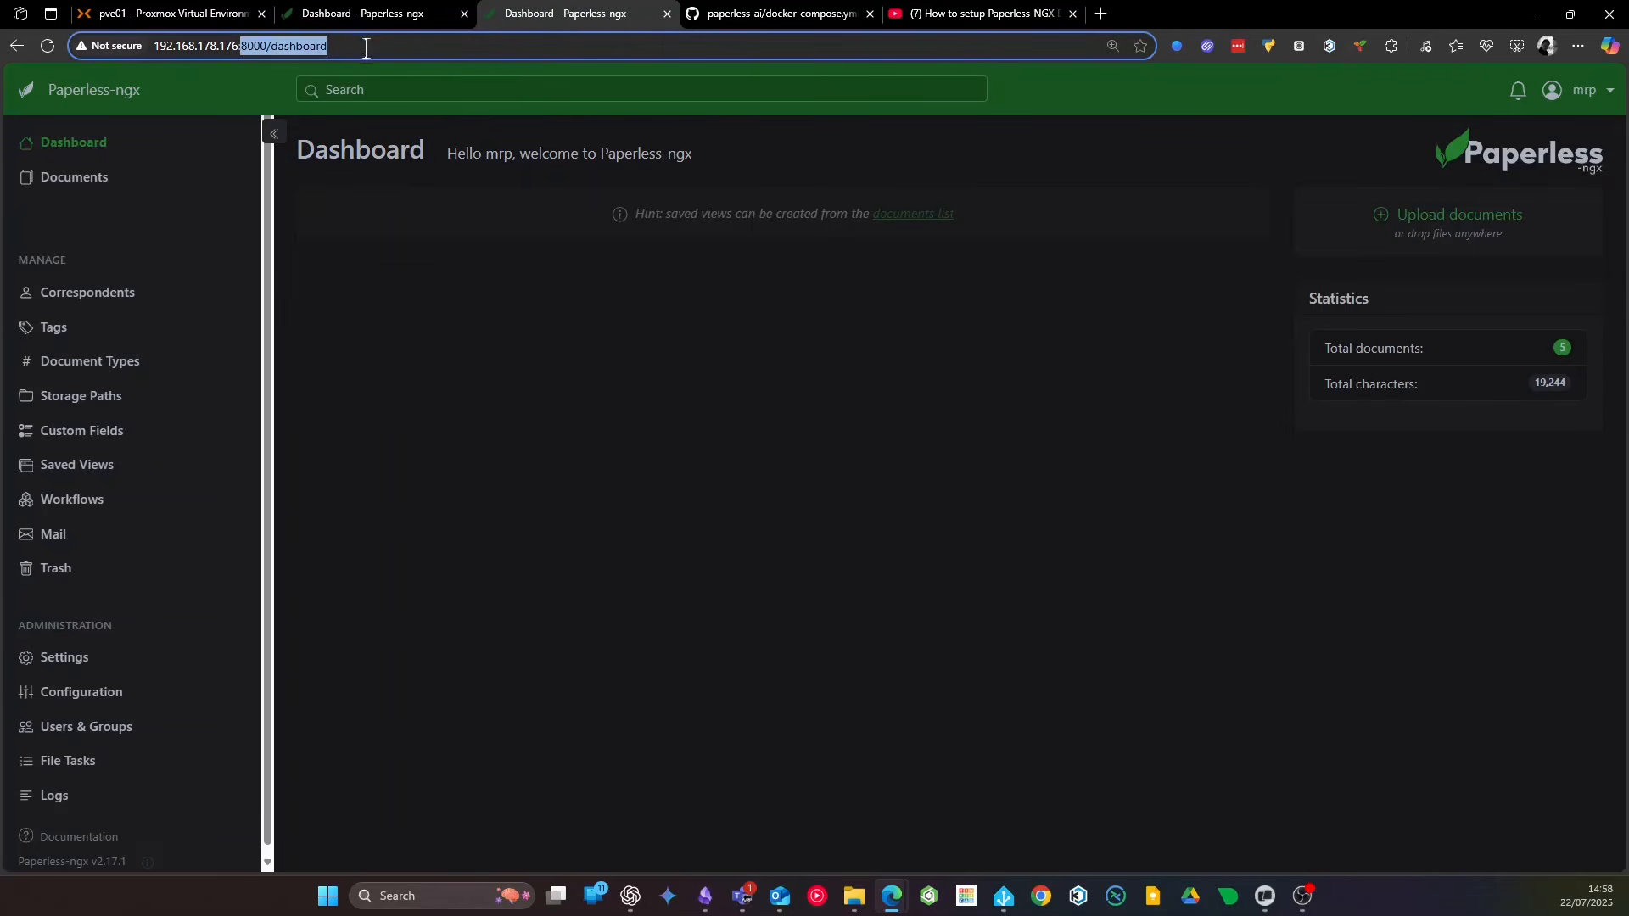
type("3000")
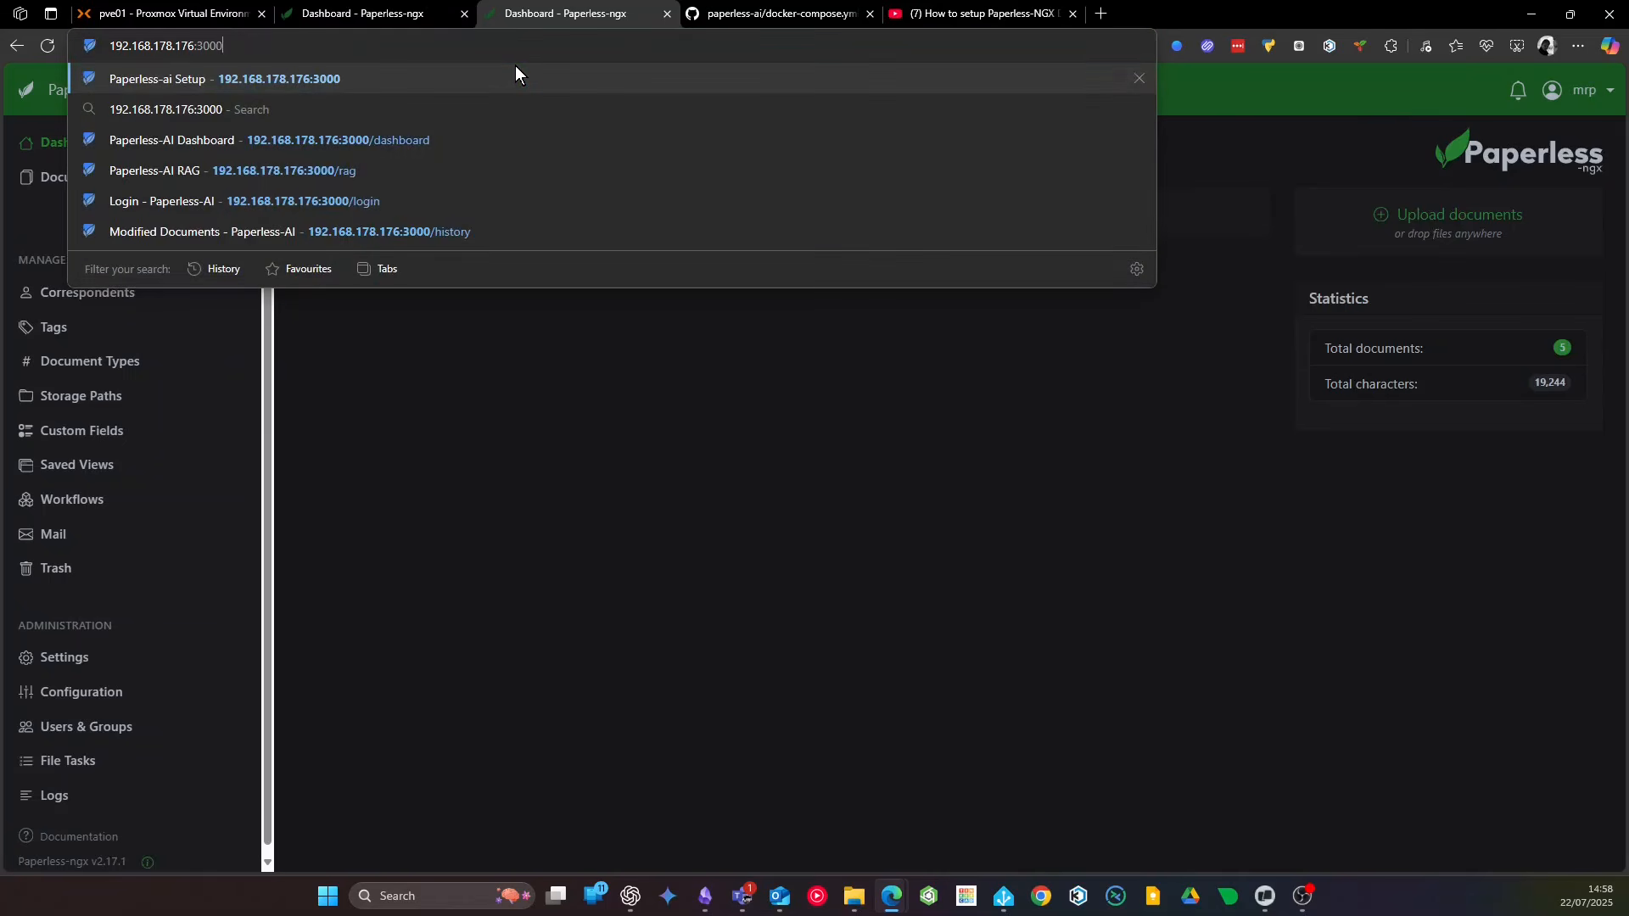
left_click(516, 66)
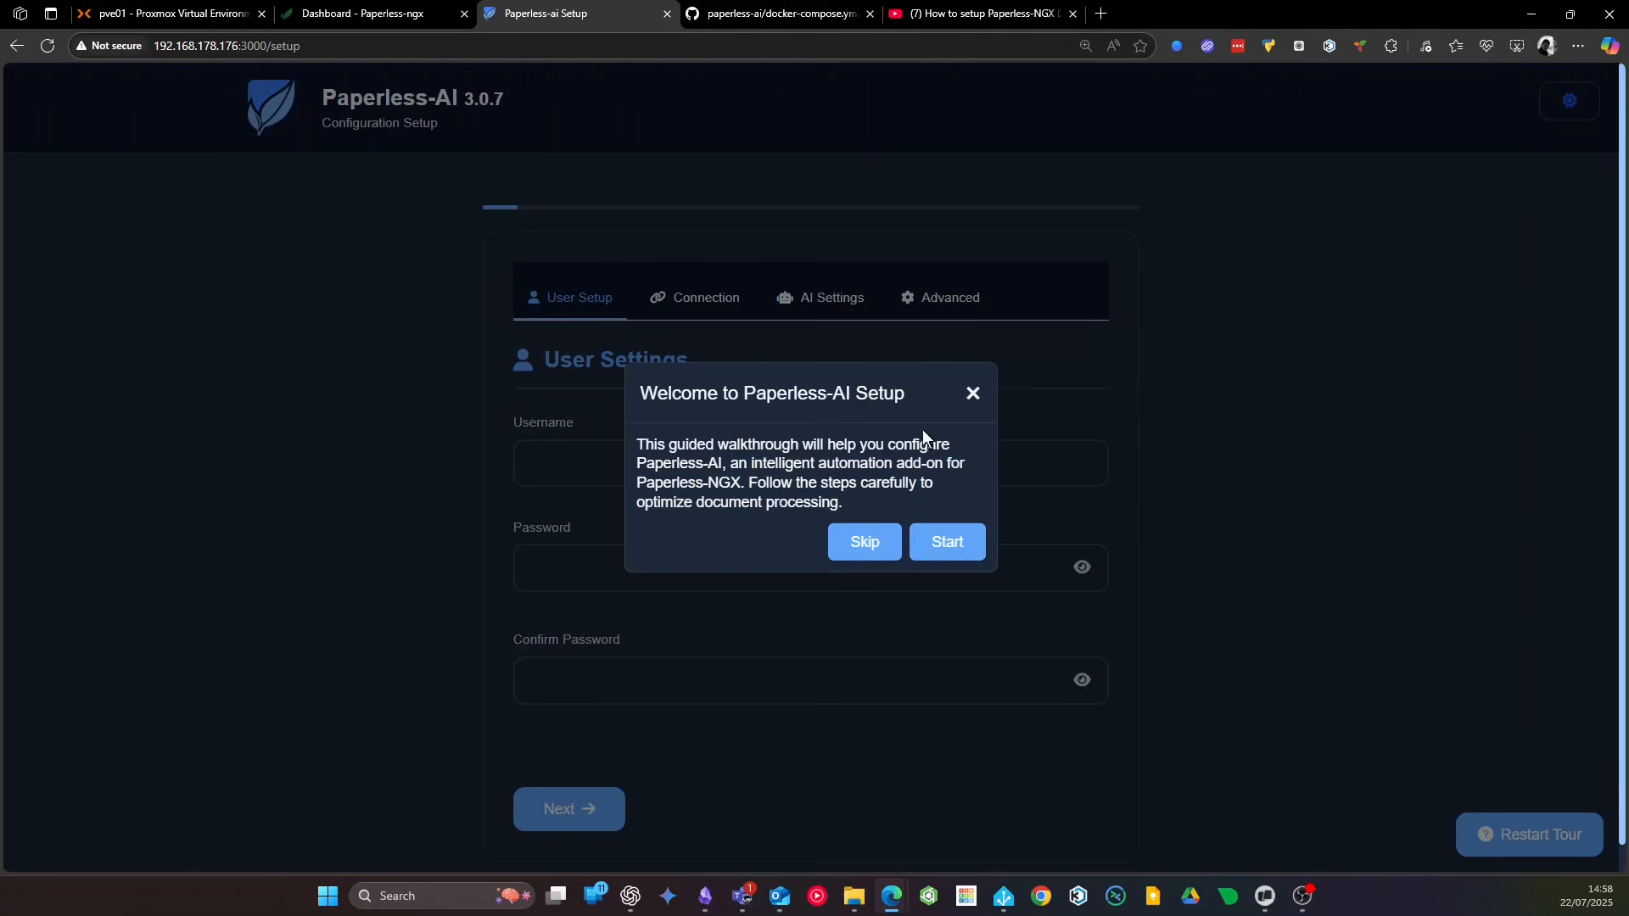
left_click(849, 550)
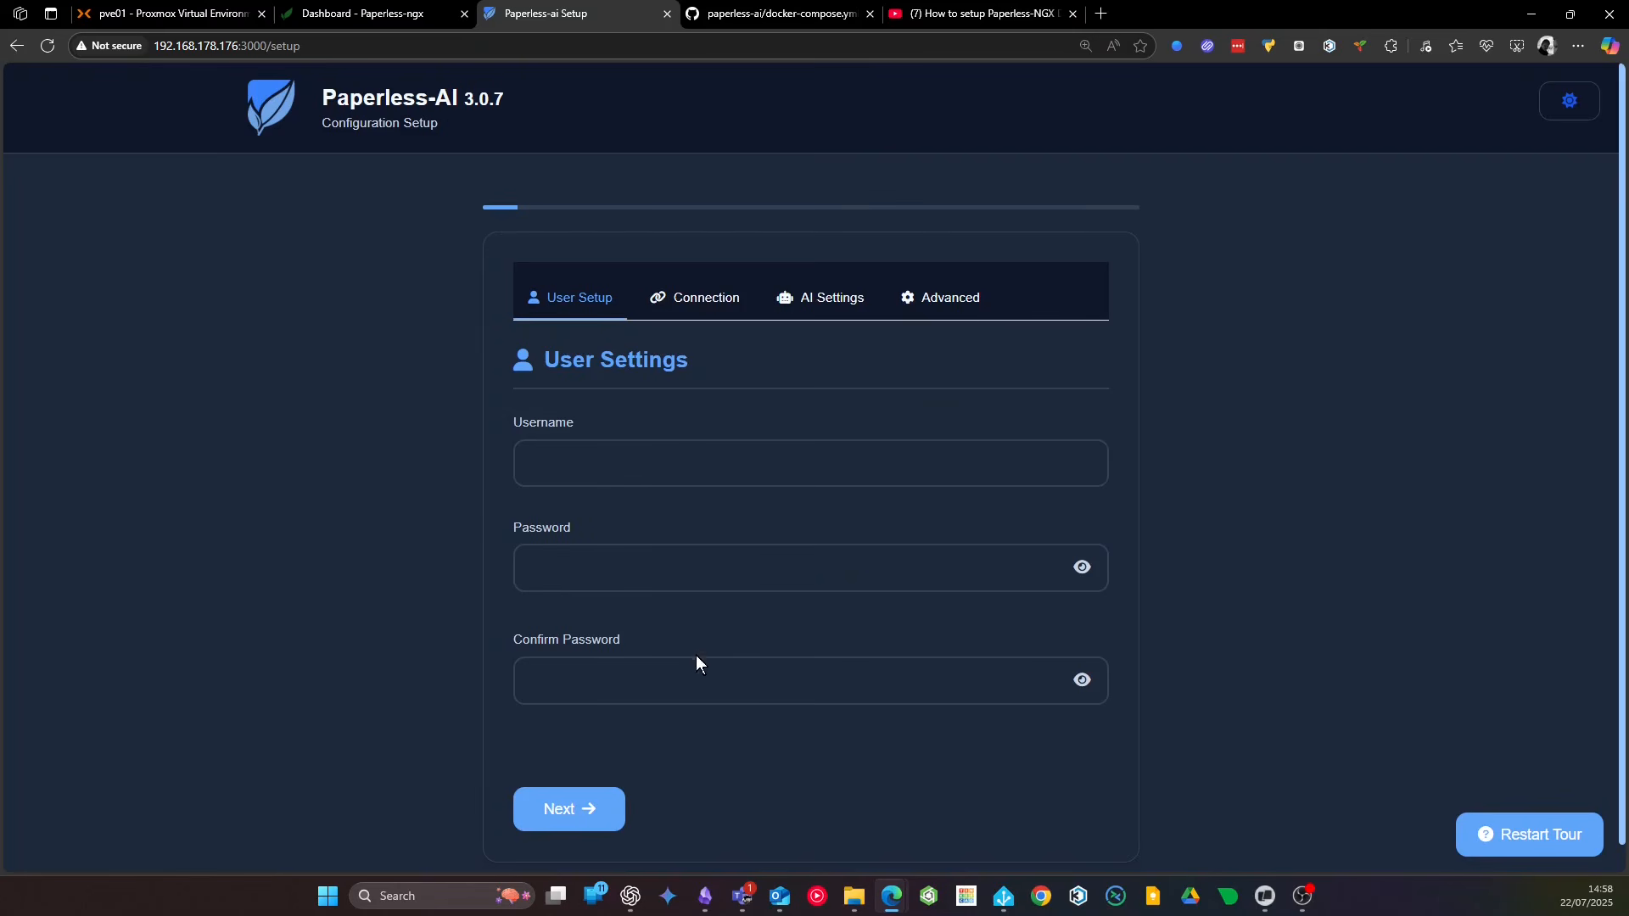
Enter mrp as the Paperless-AI username in the user settings
left_click(608, 469)
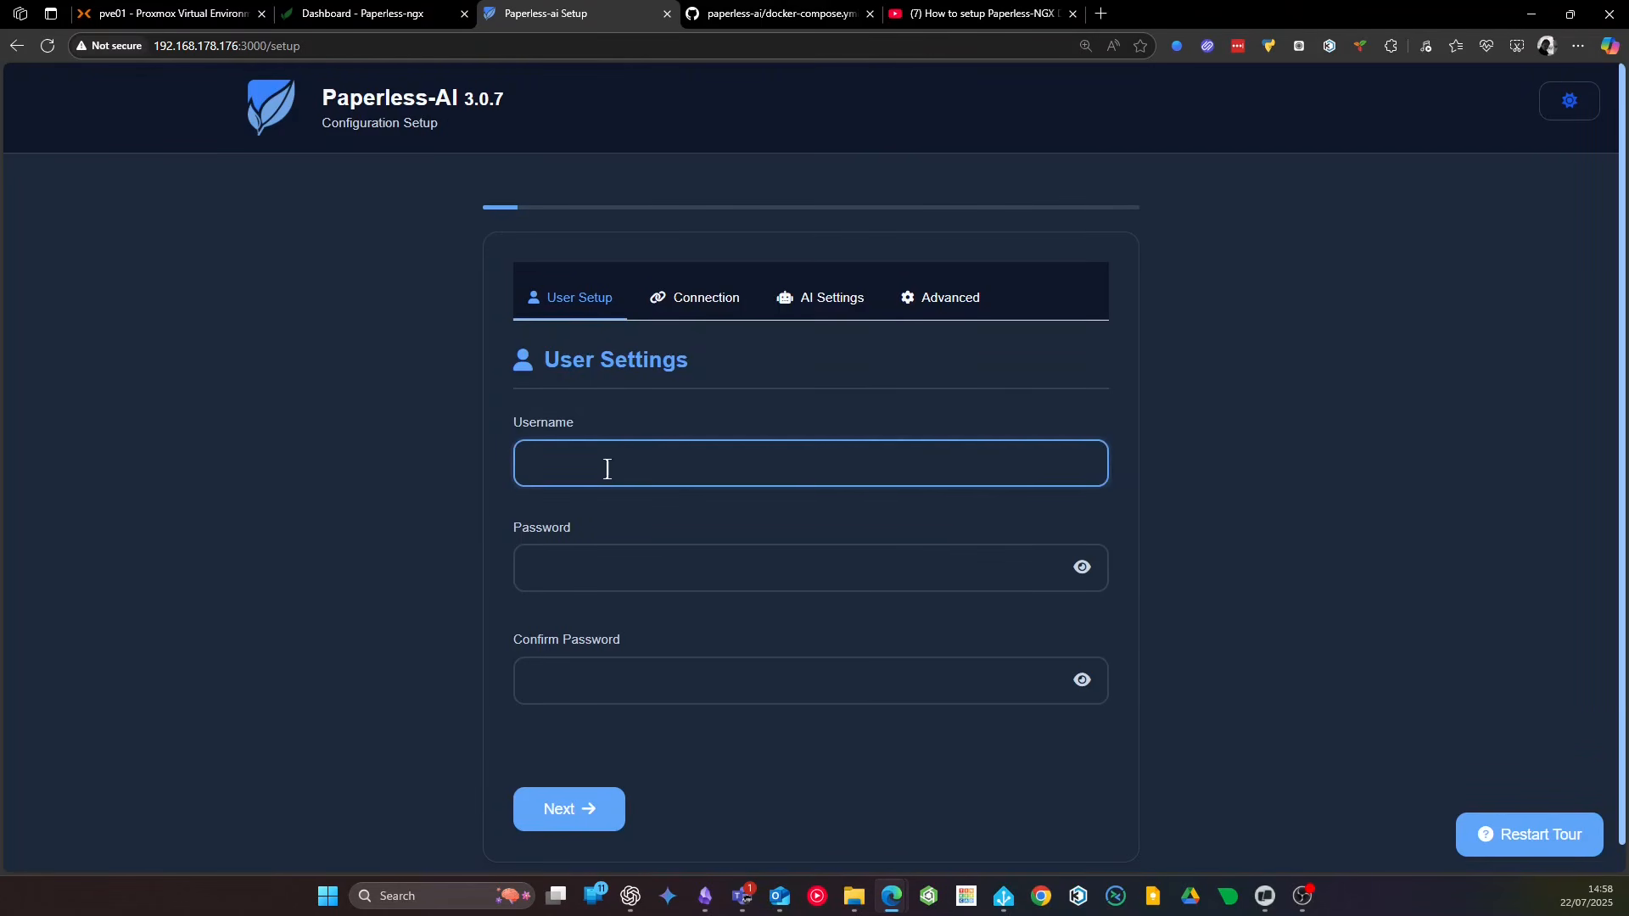
type("mrp")
key("Tab")
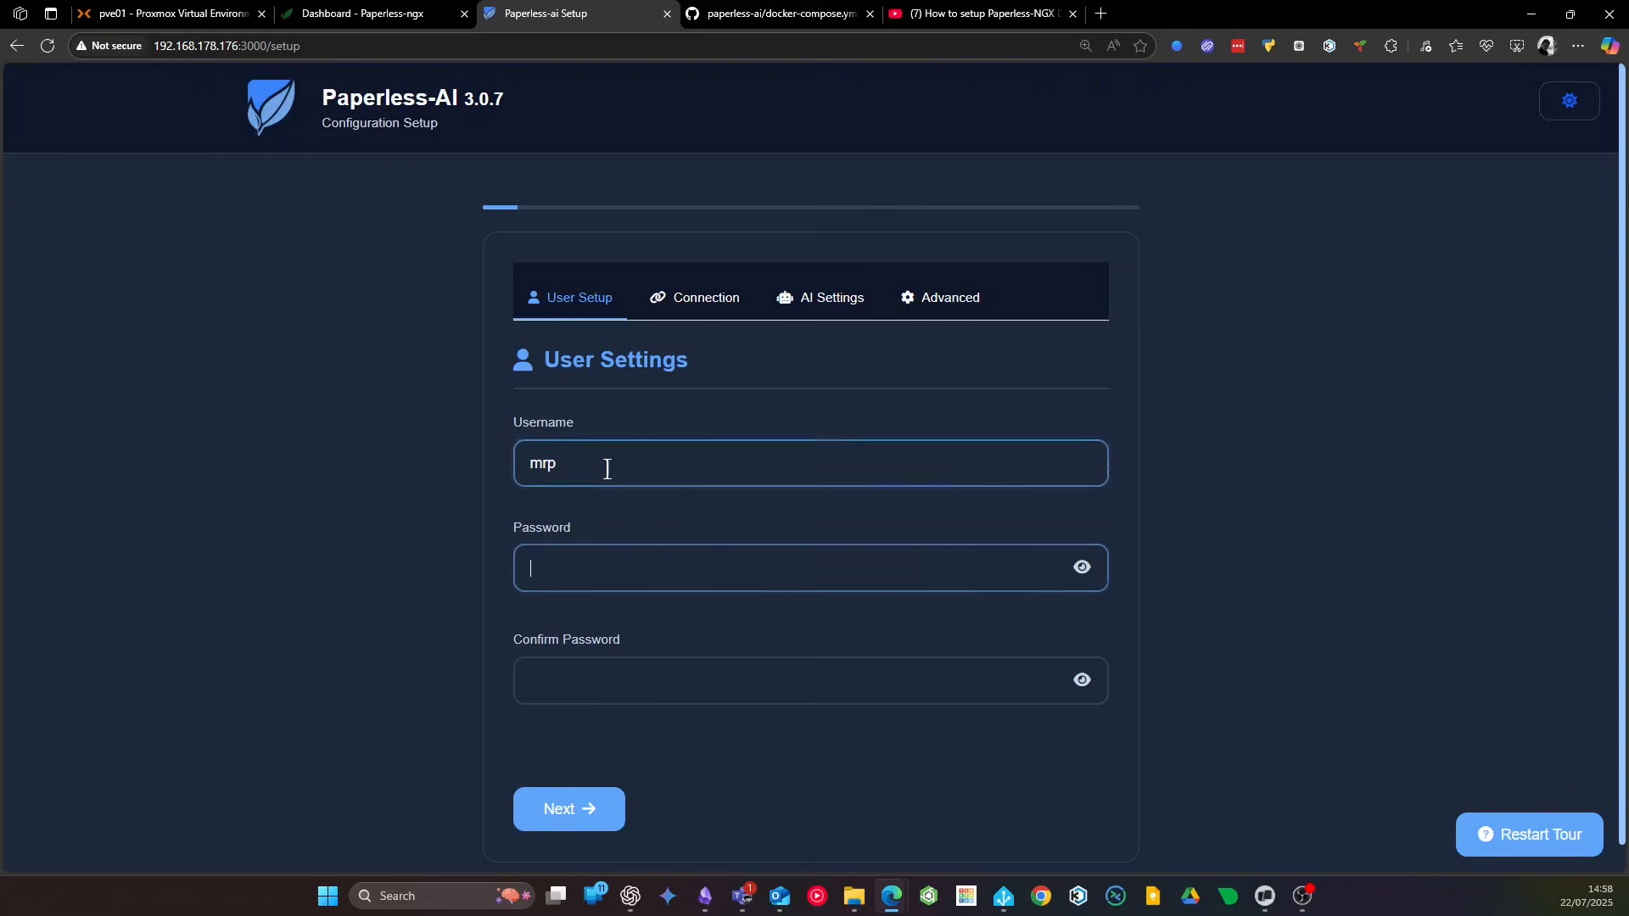
Try an account password in the Password field and extend it with a special character
type("•••••••••")
key("Tab")
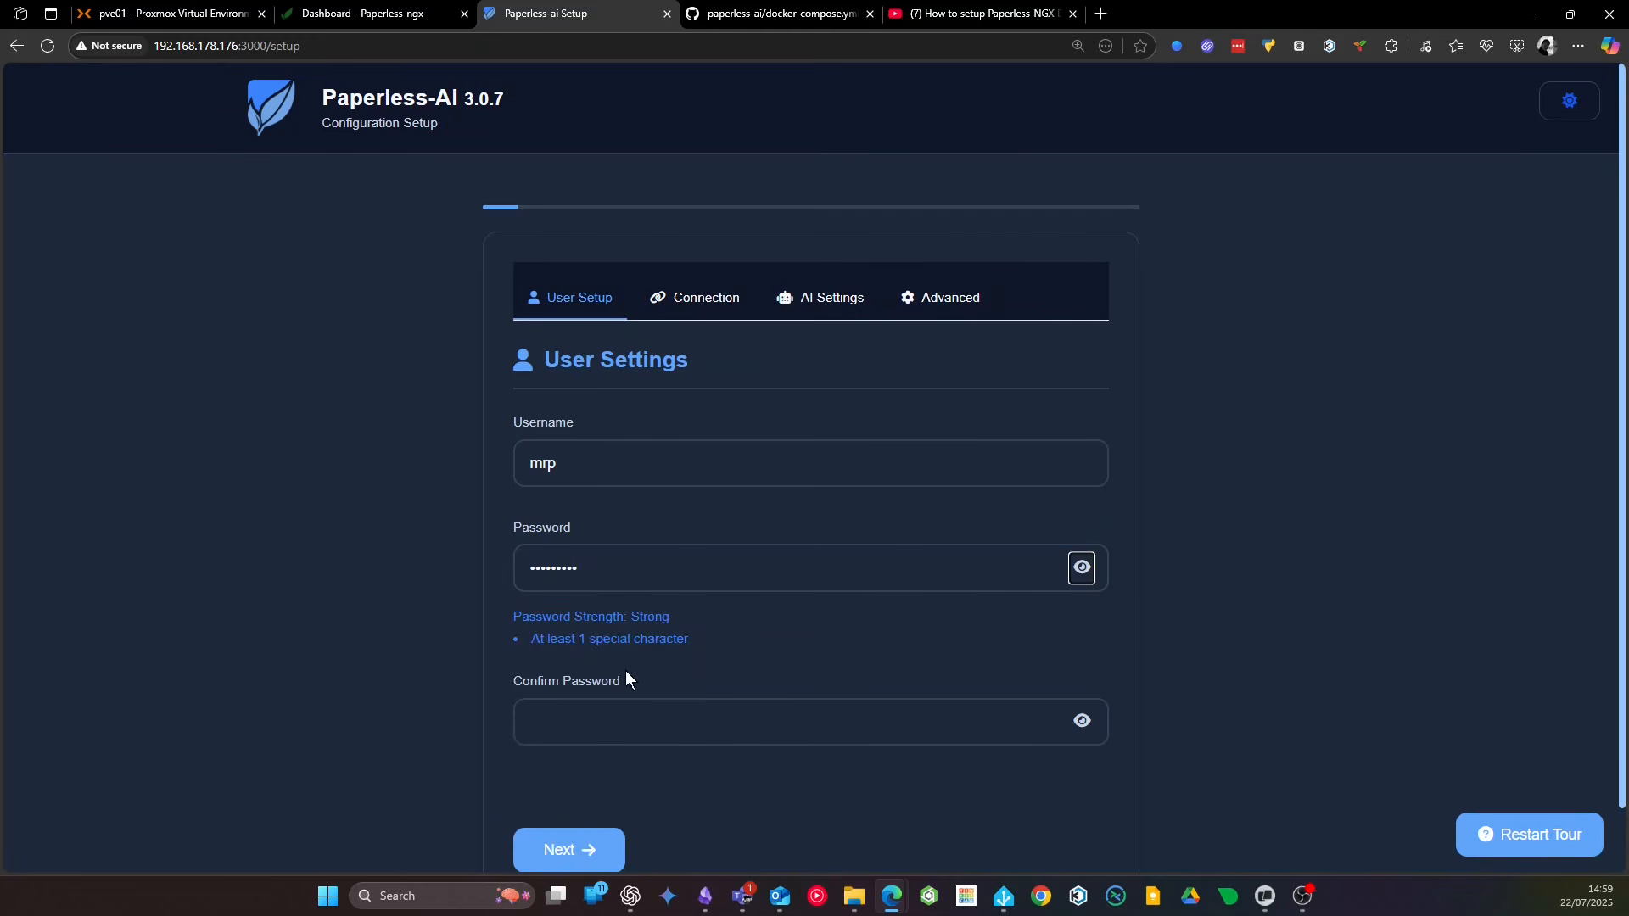
left_click_drag(532, 644, 676, 641)
left_click(621, 567)
type("•")
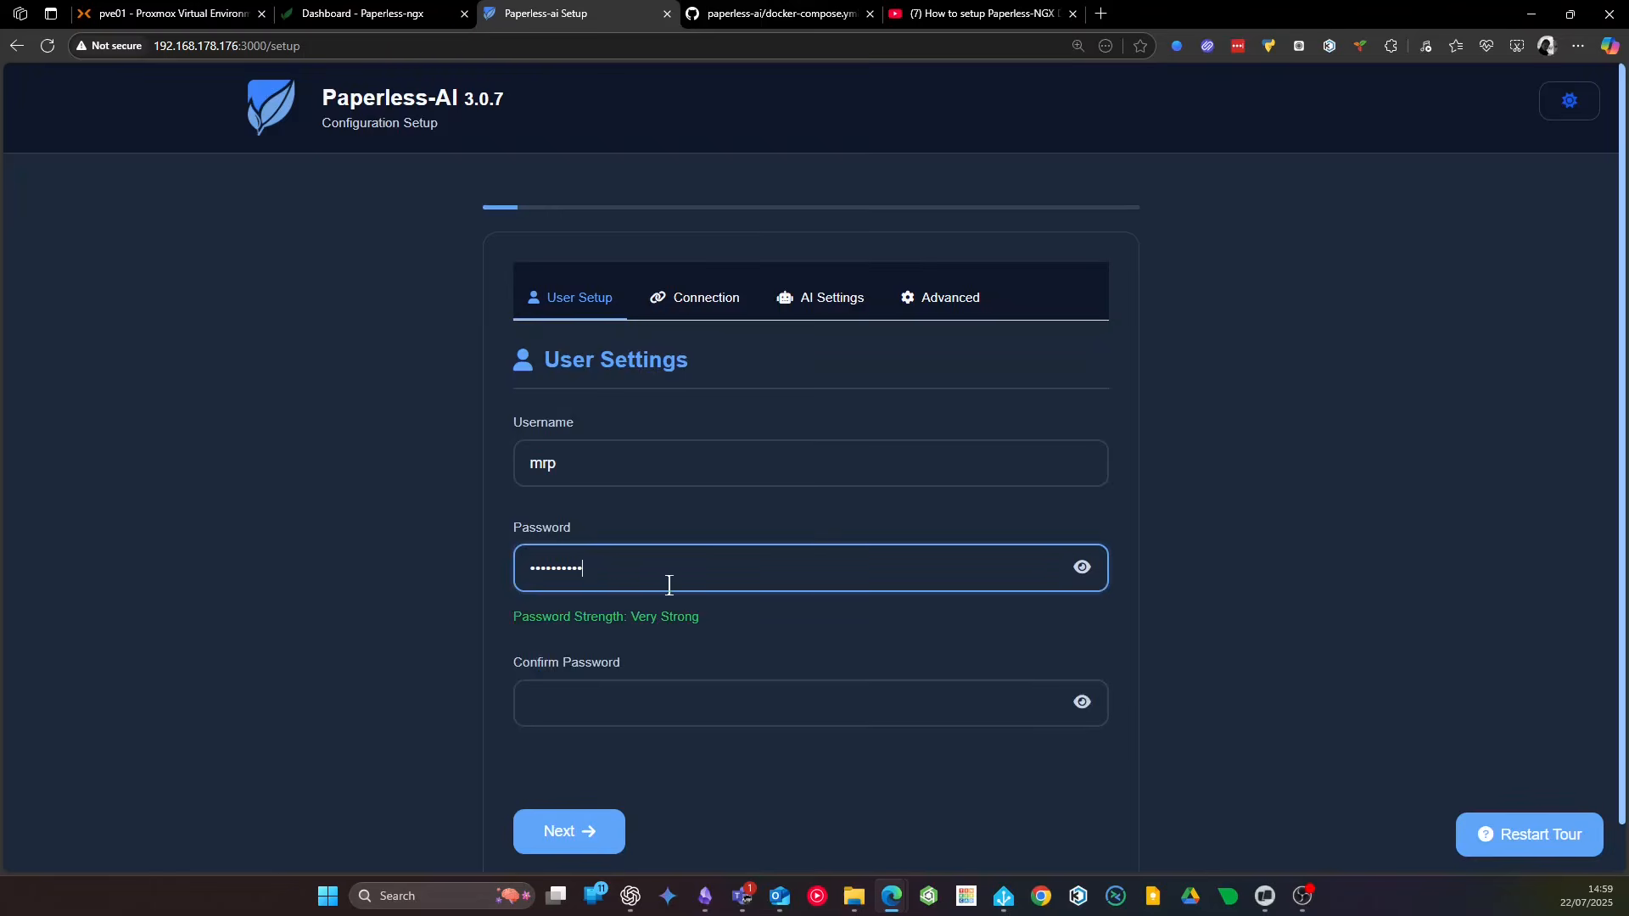
Replace the account password with a longer one, repeat it in the Confirm Password field, and continue to the connection settings
left_click_drag(668, 582, 371, 559)
type("••••••••••••••")
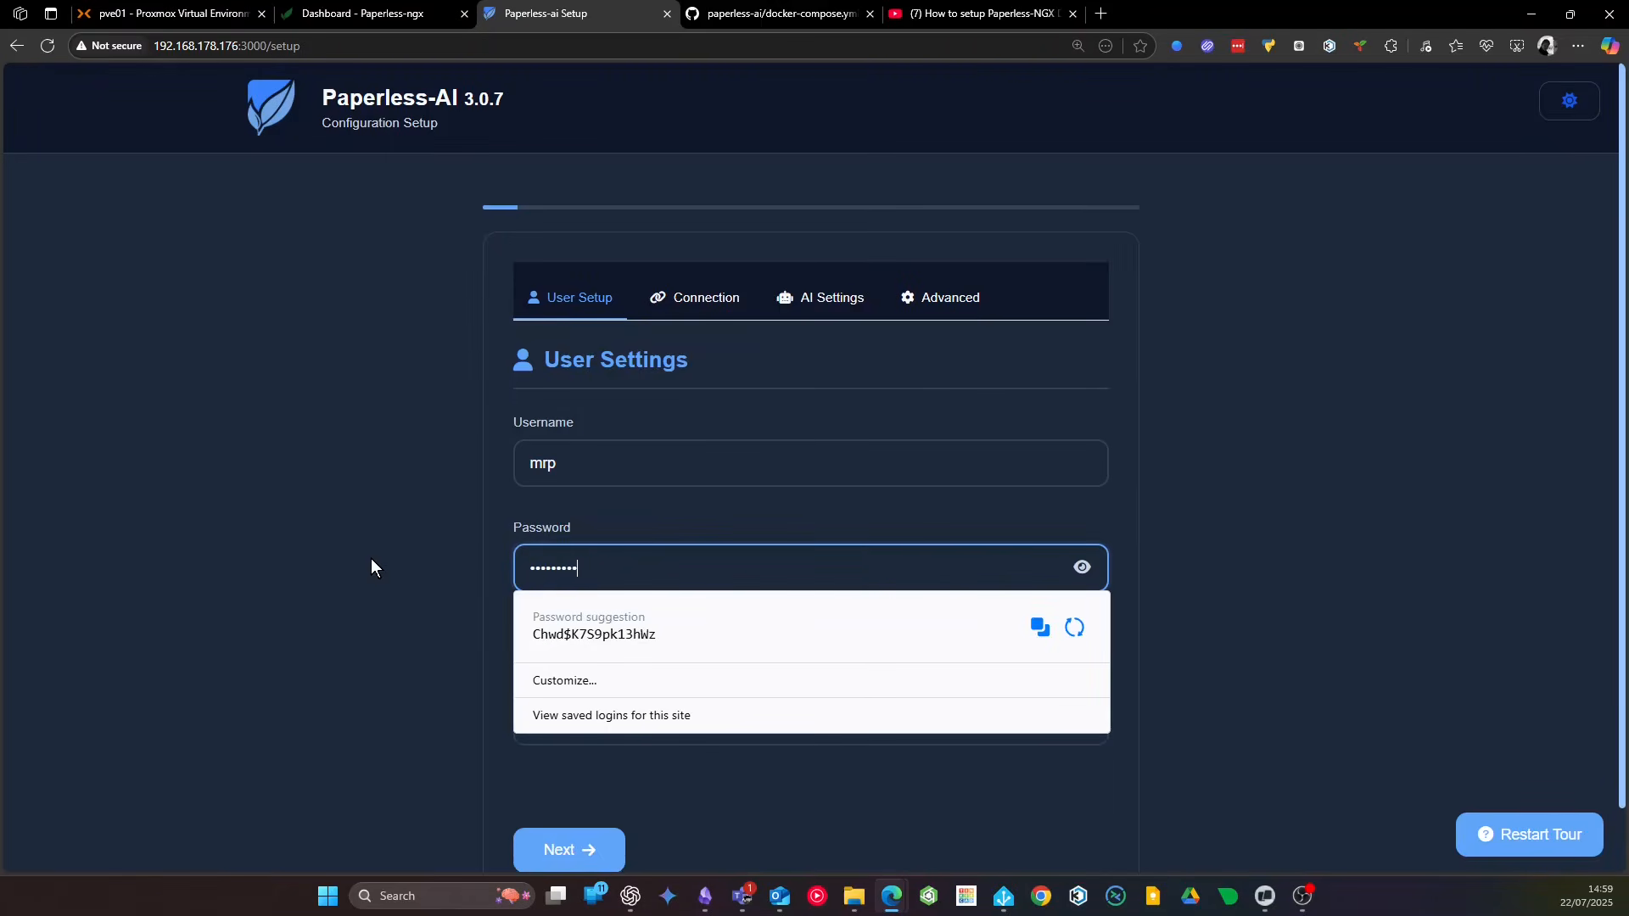
type("•")
key("Tab")
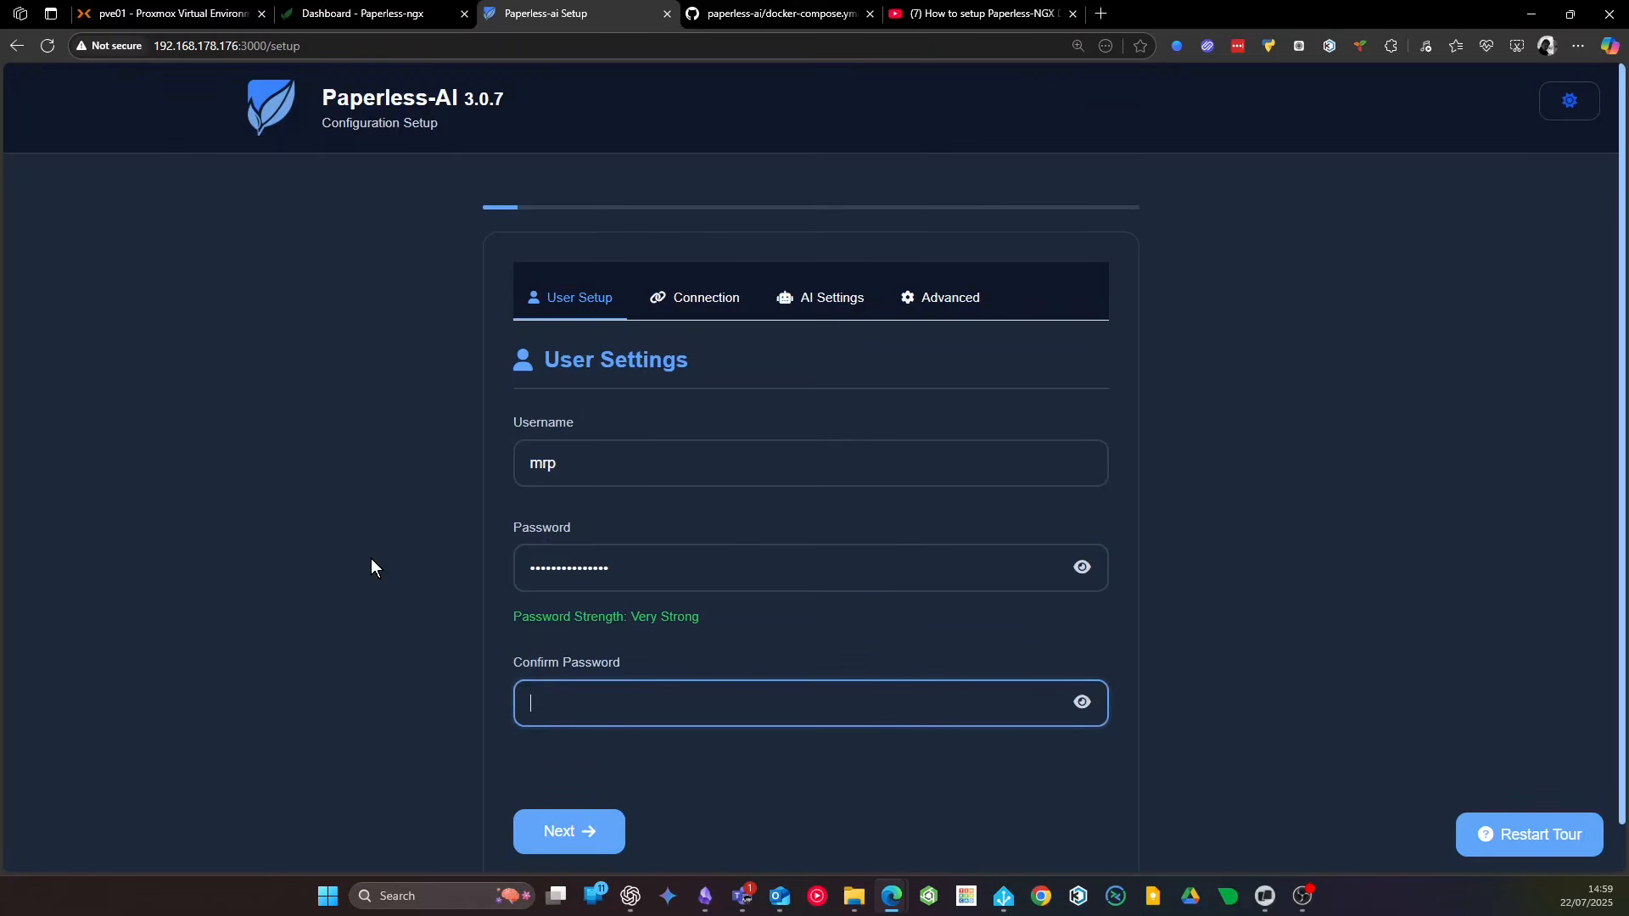
type("•••••••••••••••")
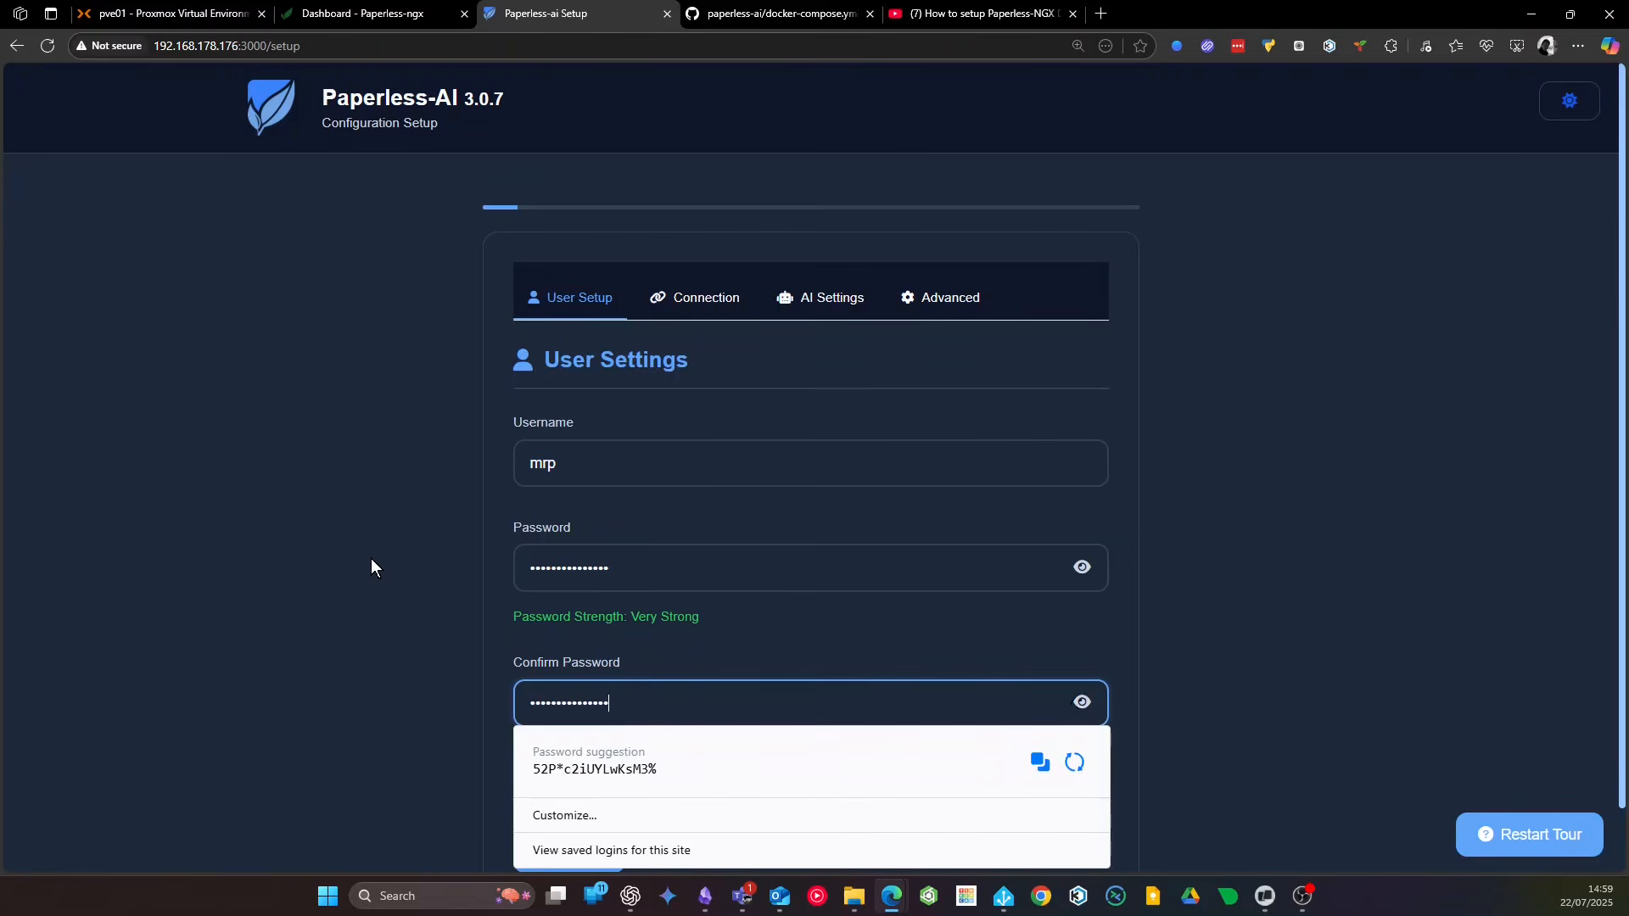
key("Tab")
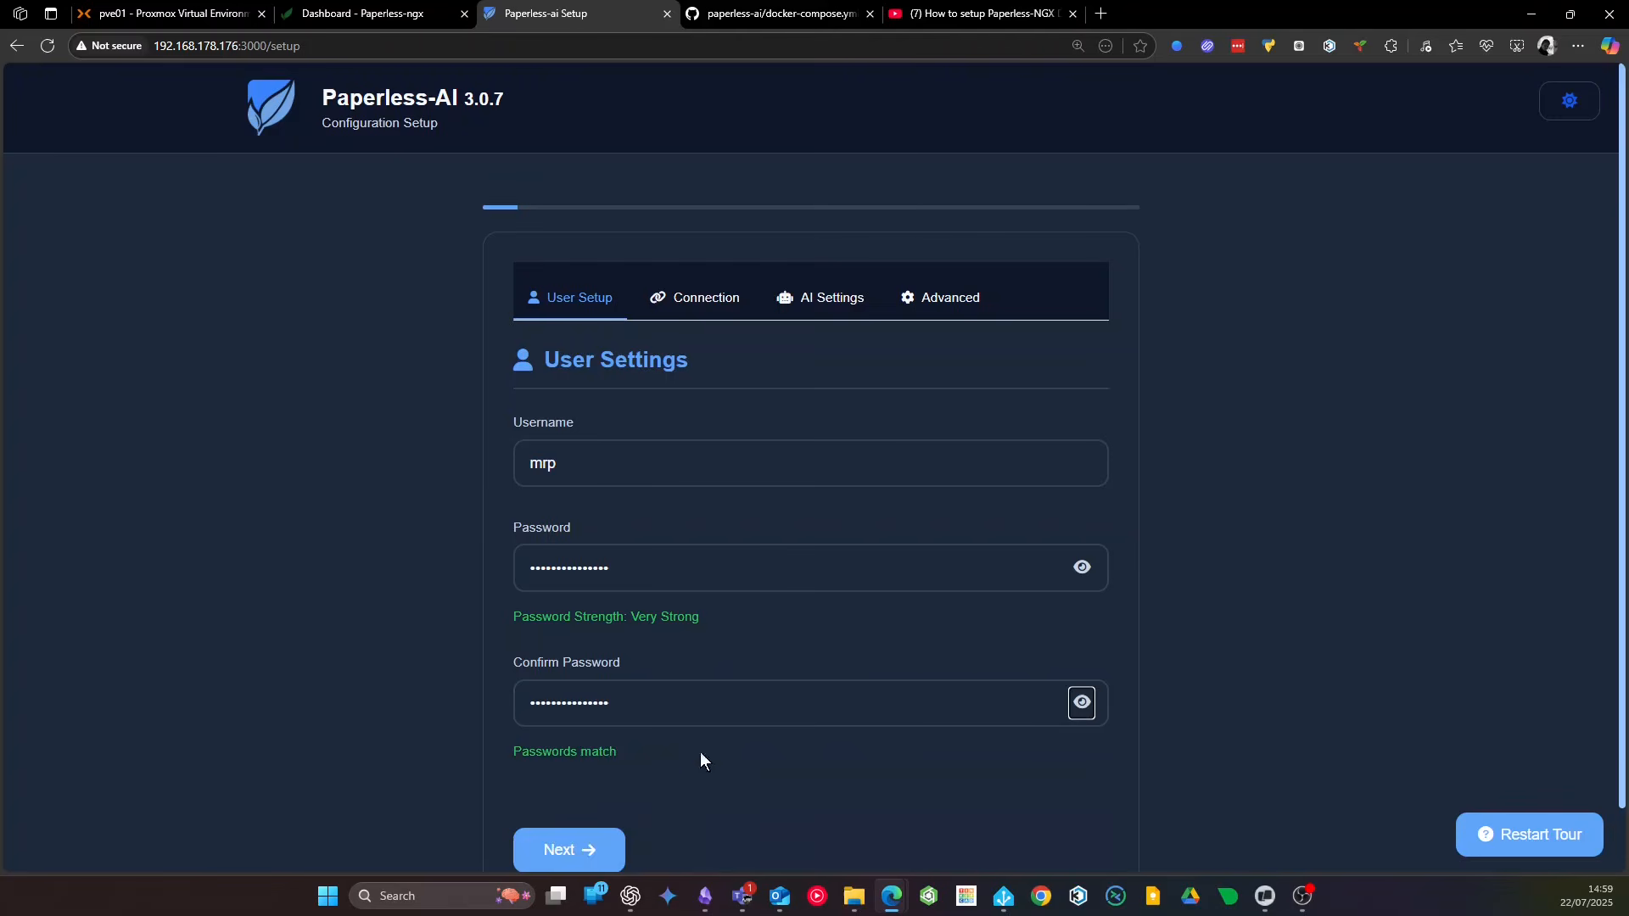
left_click(550, 850)
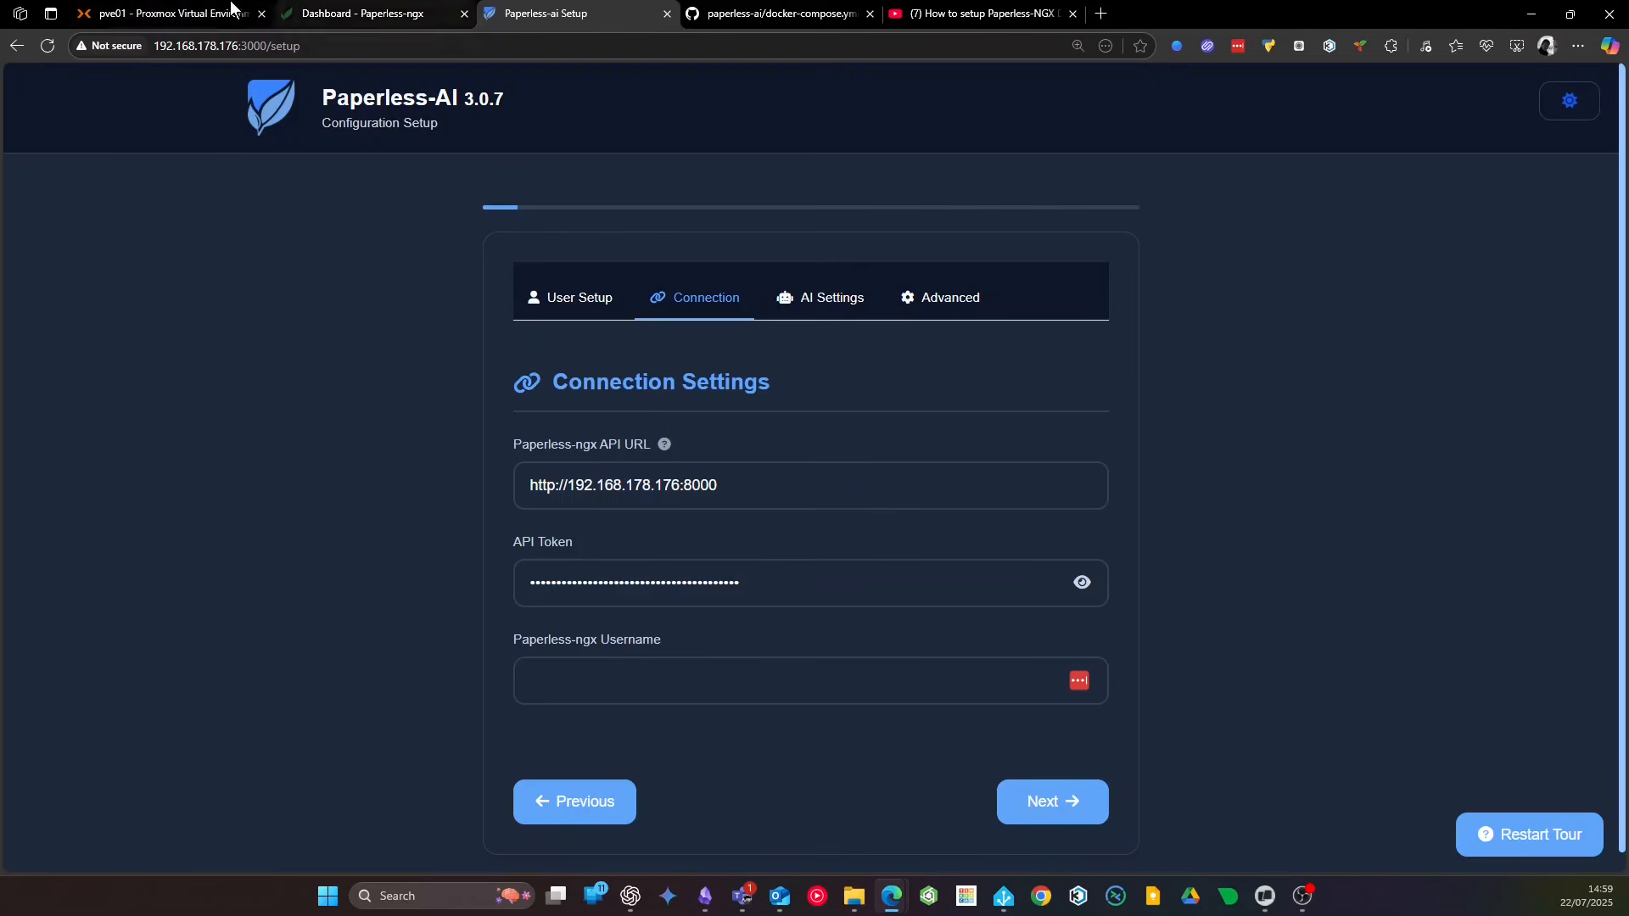
Switch to the Proxmox console, open docker-compose.yml in nano, and examine the paperless-ai service's connection settings
left_click(161, 14)
type("nano docker-compose.yml")
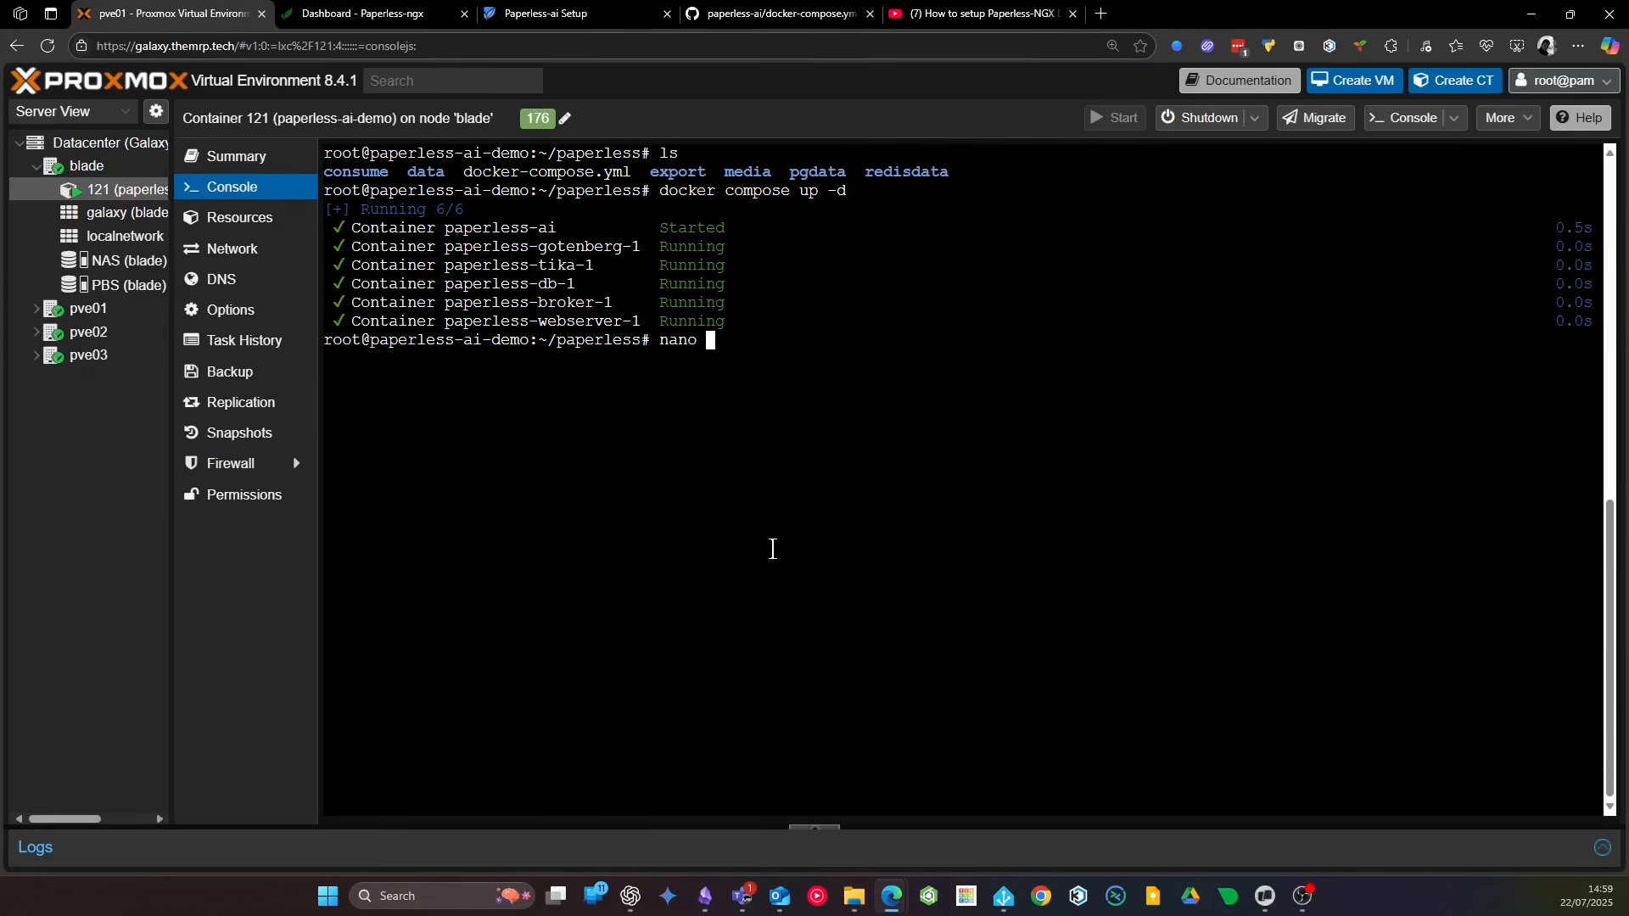
key("Return")
key("Down")
key("Down")
key("Down")
key("Down")
key("Down")
key("Down")
key("Down")
scroll(772, 549, "down", 15)
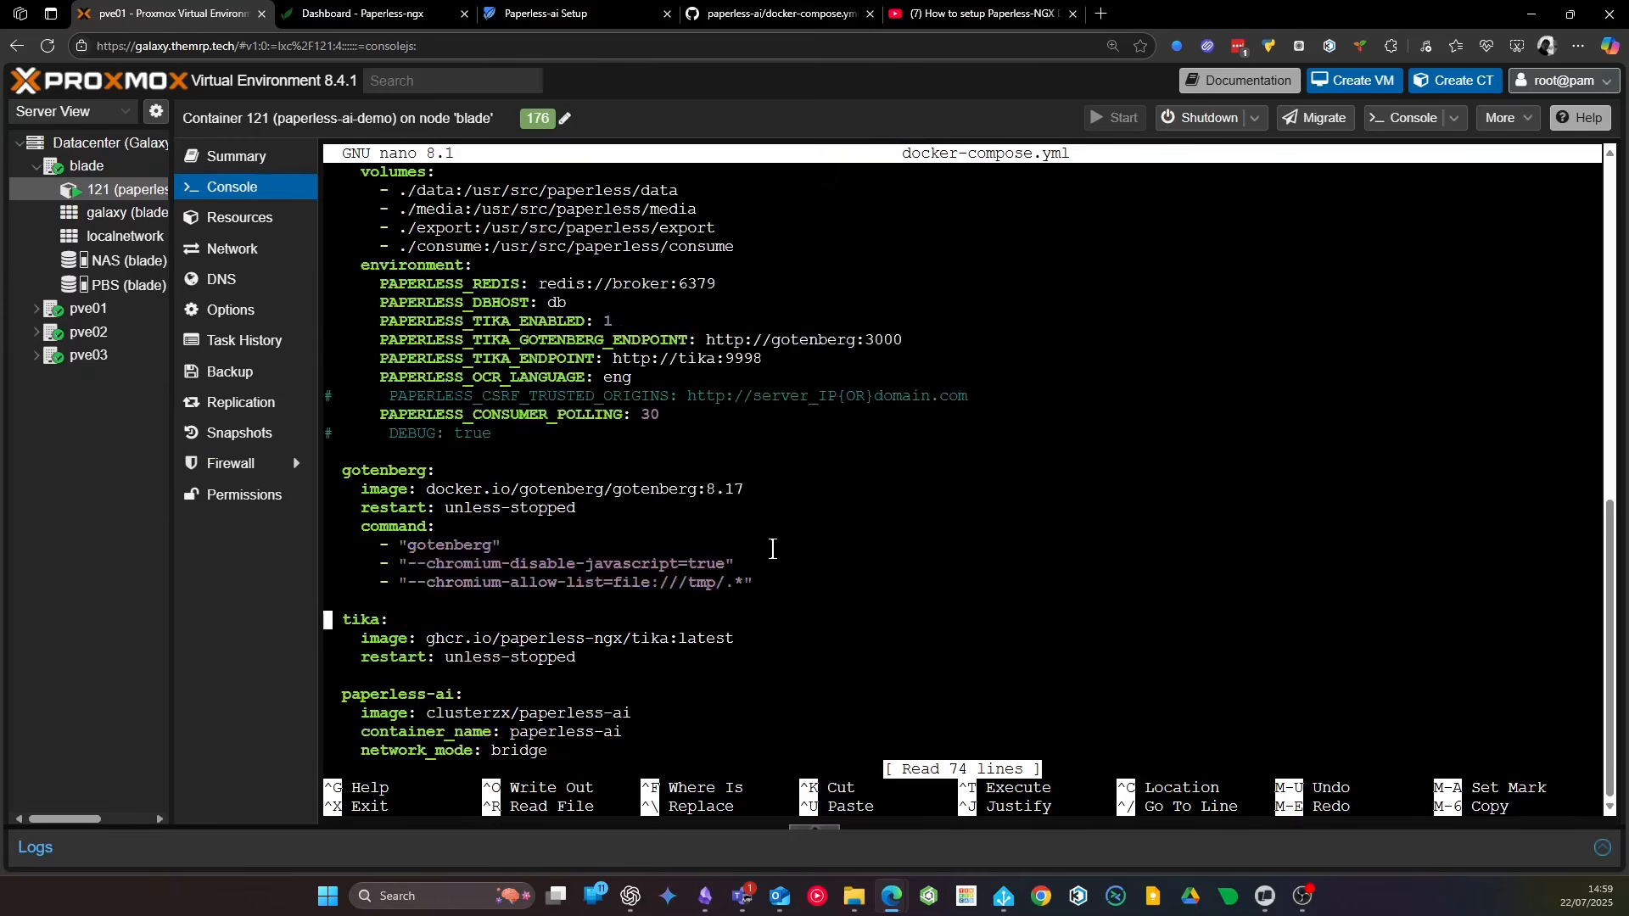
left_click_drag(958, 378, 390, 359)
Return to the Paperless-AI setup and enter mrp as the Paperless-ngx username in the connection settings
left_click(530, 13)
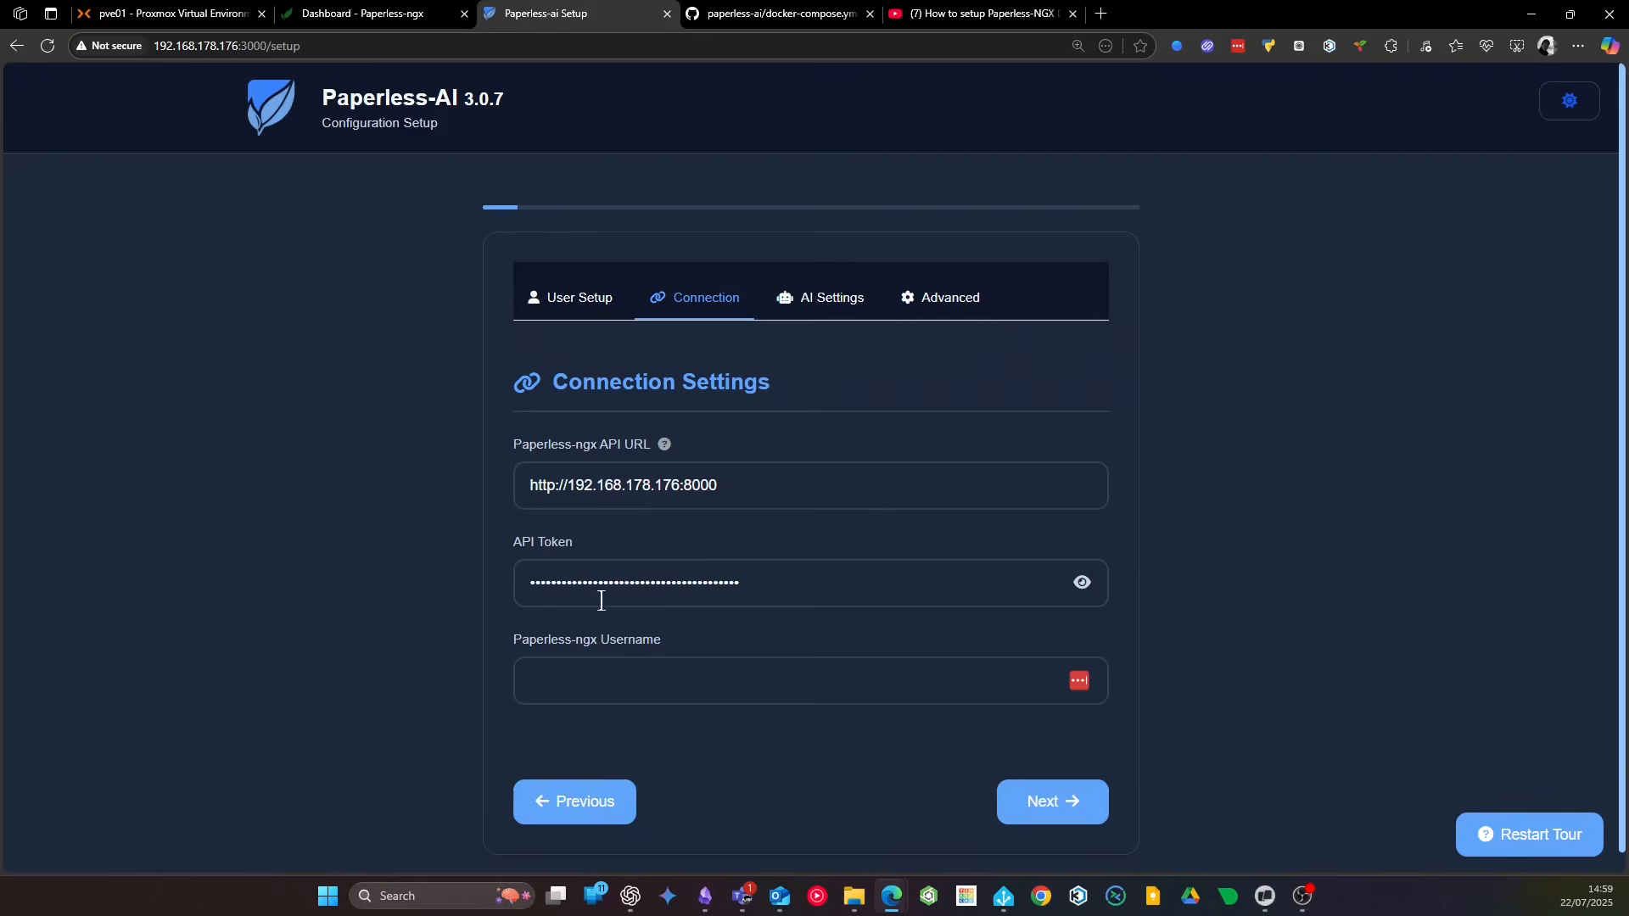
left_click(577, 687)
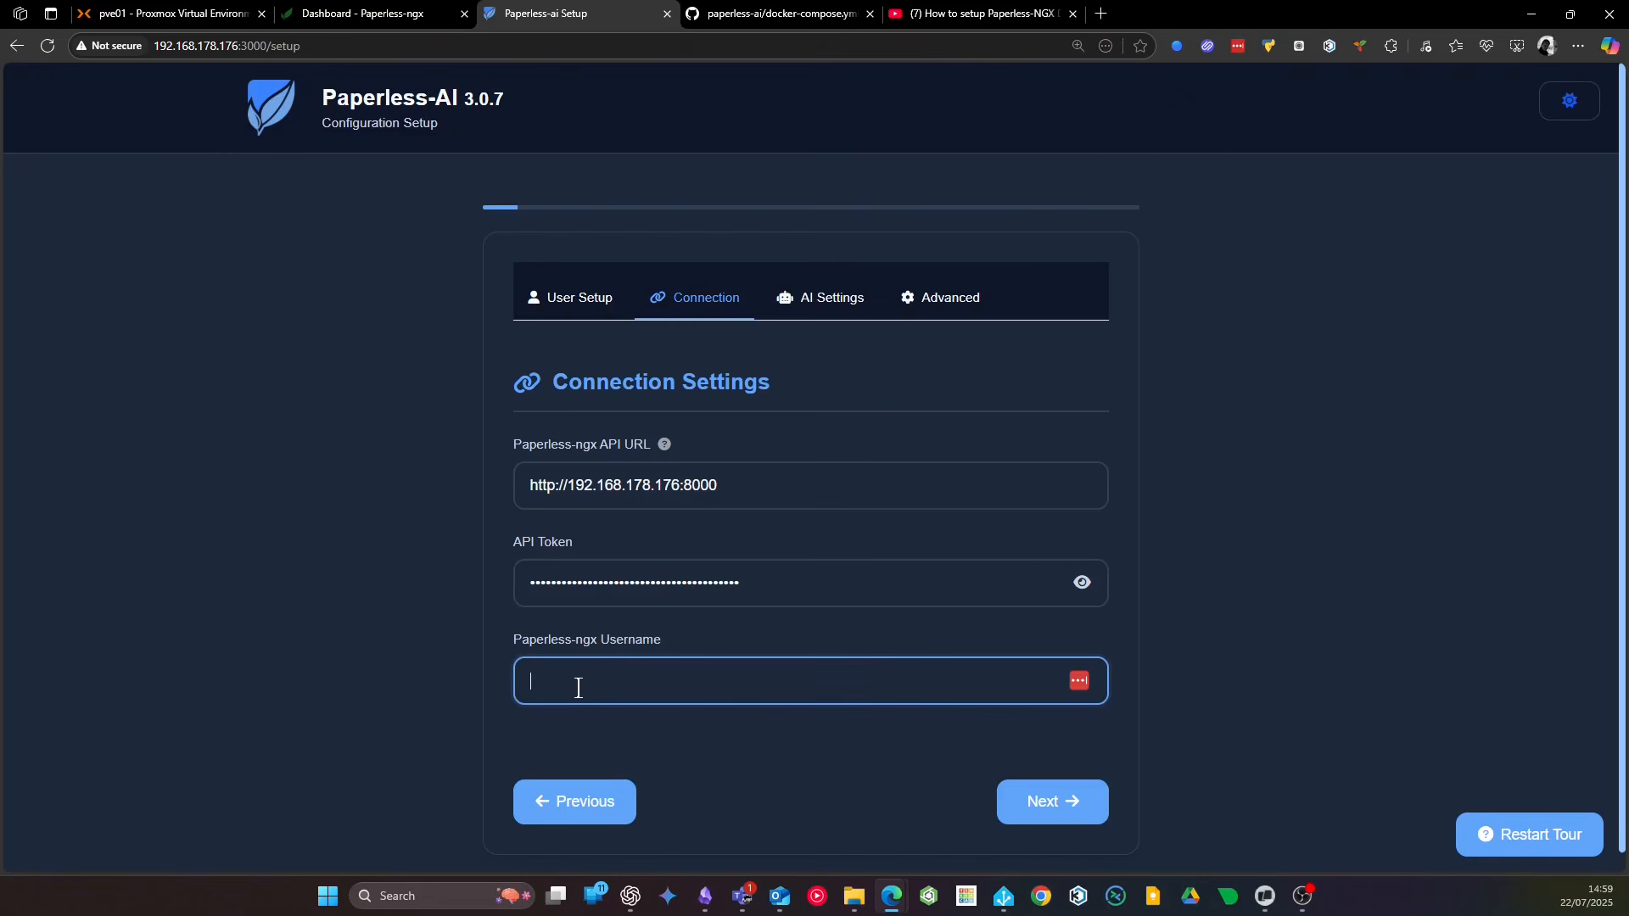
type("mrp")
Check the account name in the Paperless-ngx user menu, and return to the Paperless-AI setup
left_click(340, 17)
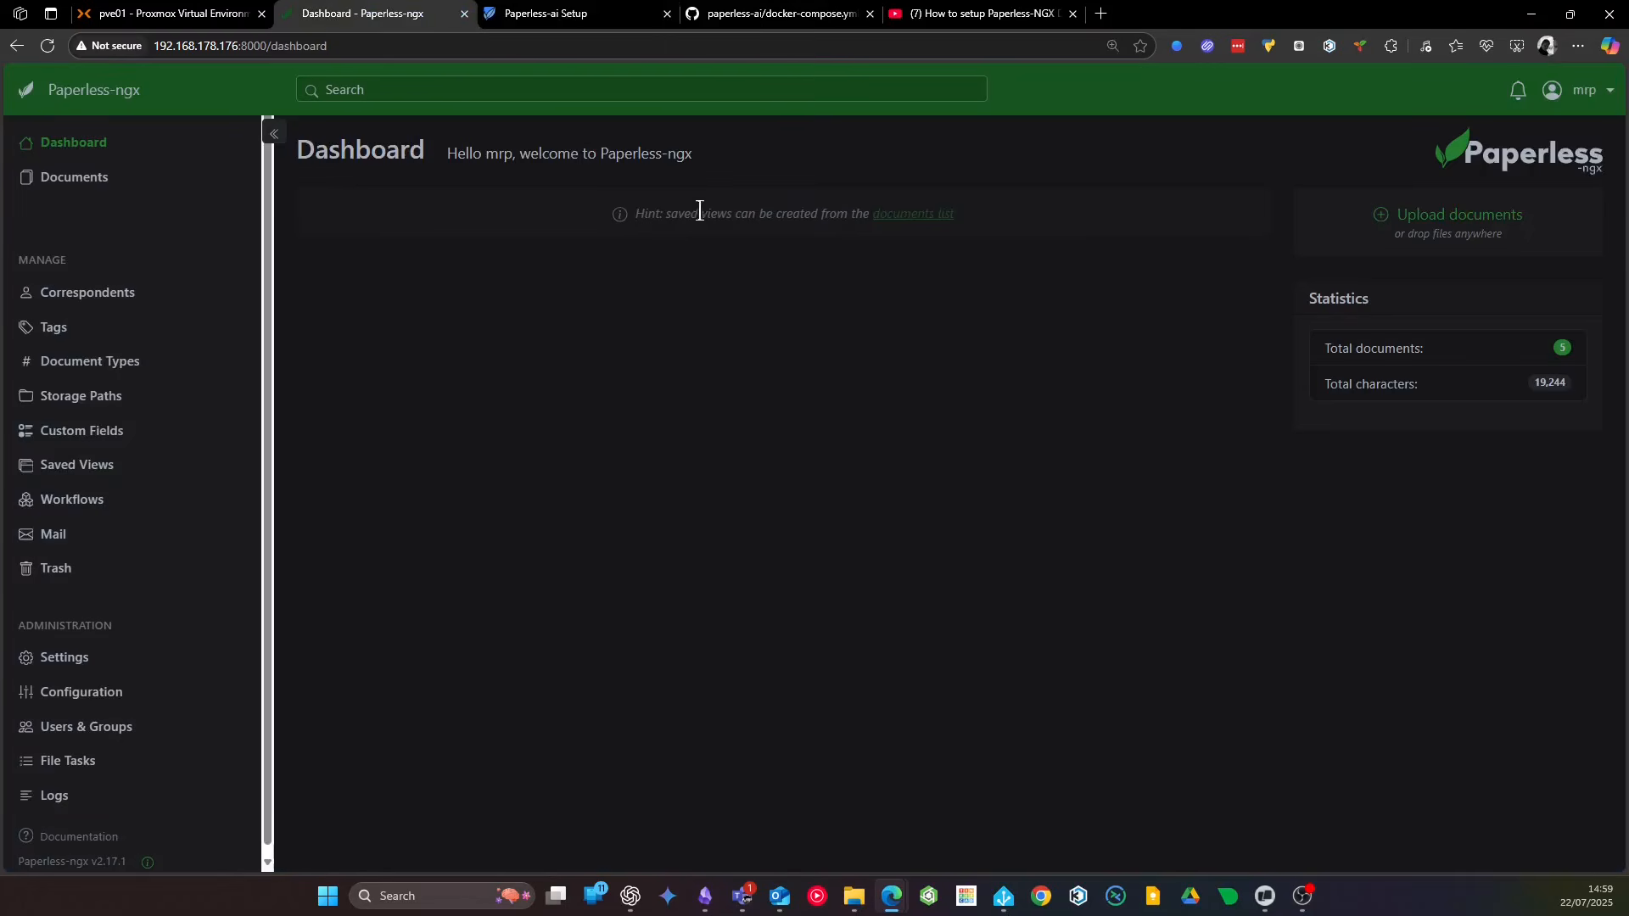
left_click(1589, 99)
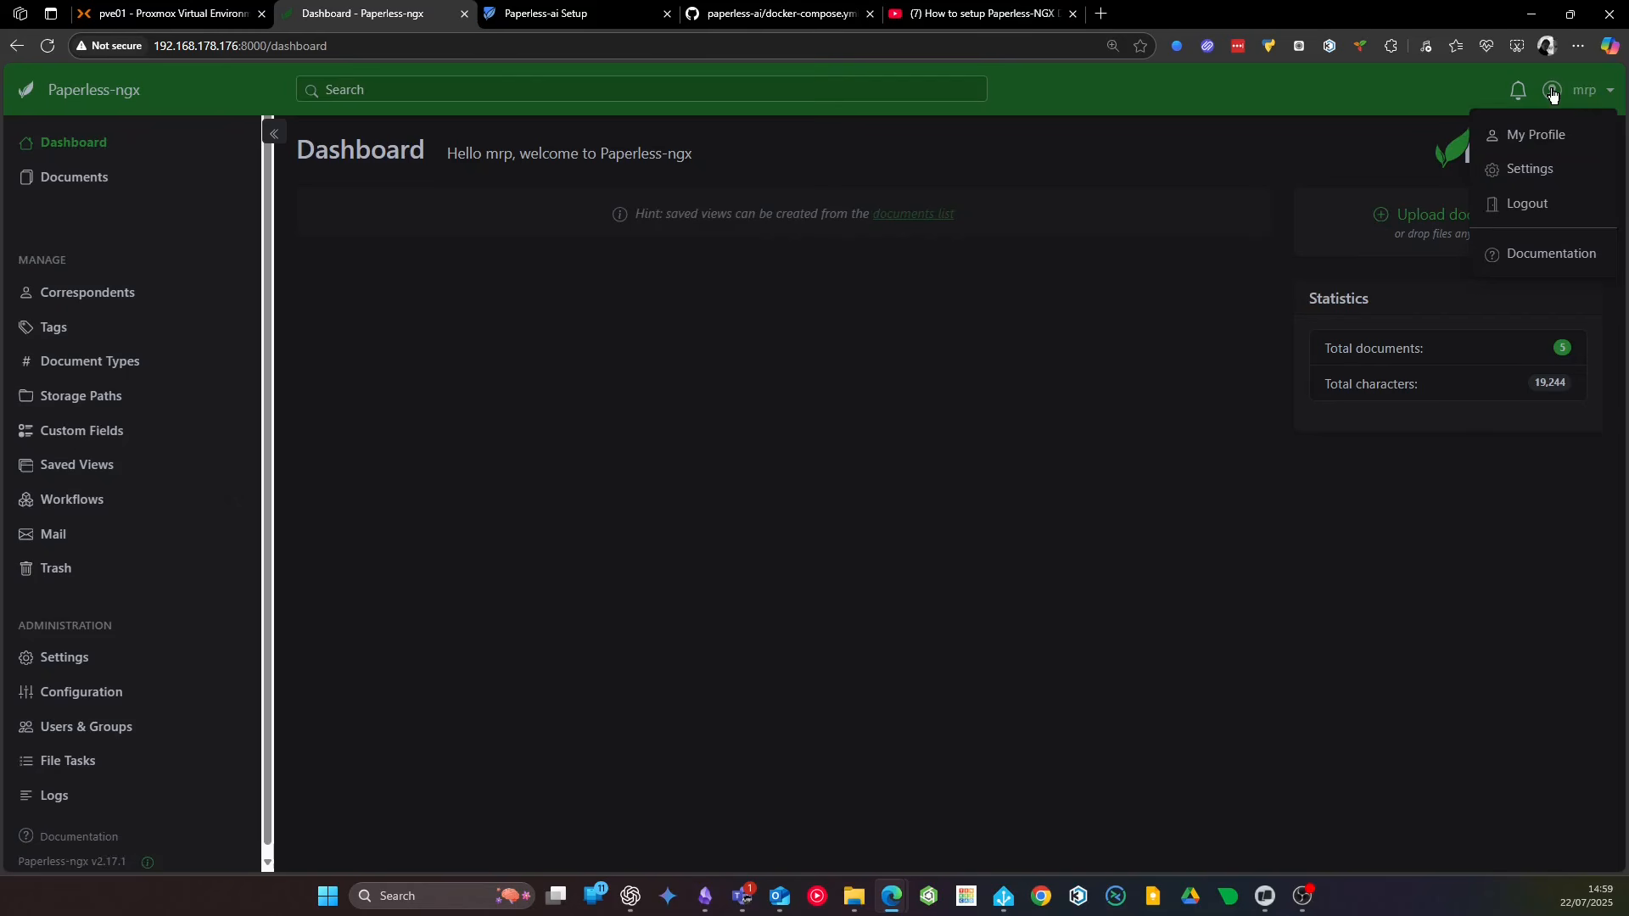
left_click(599, 10)
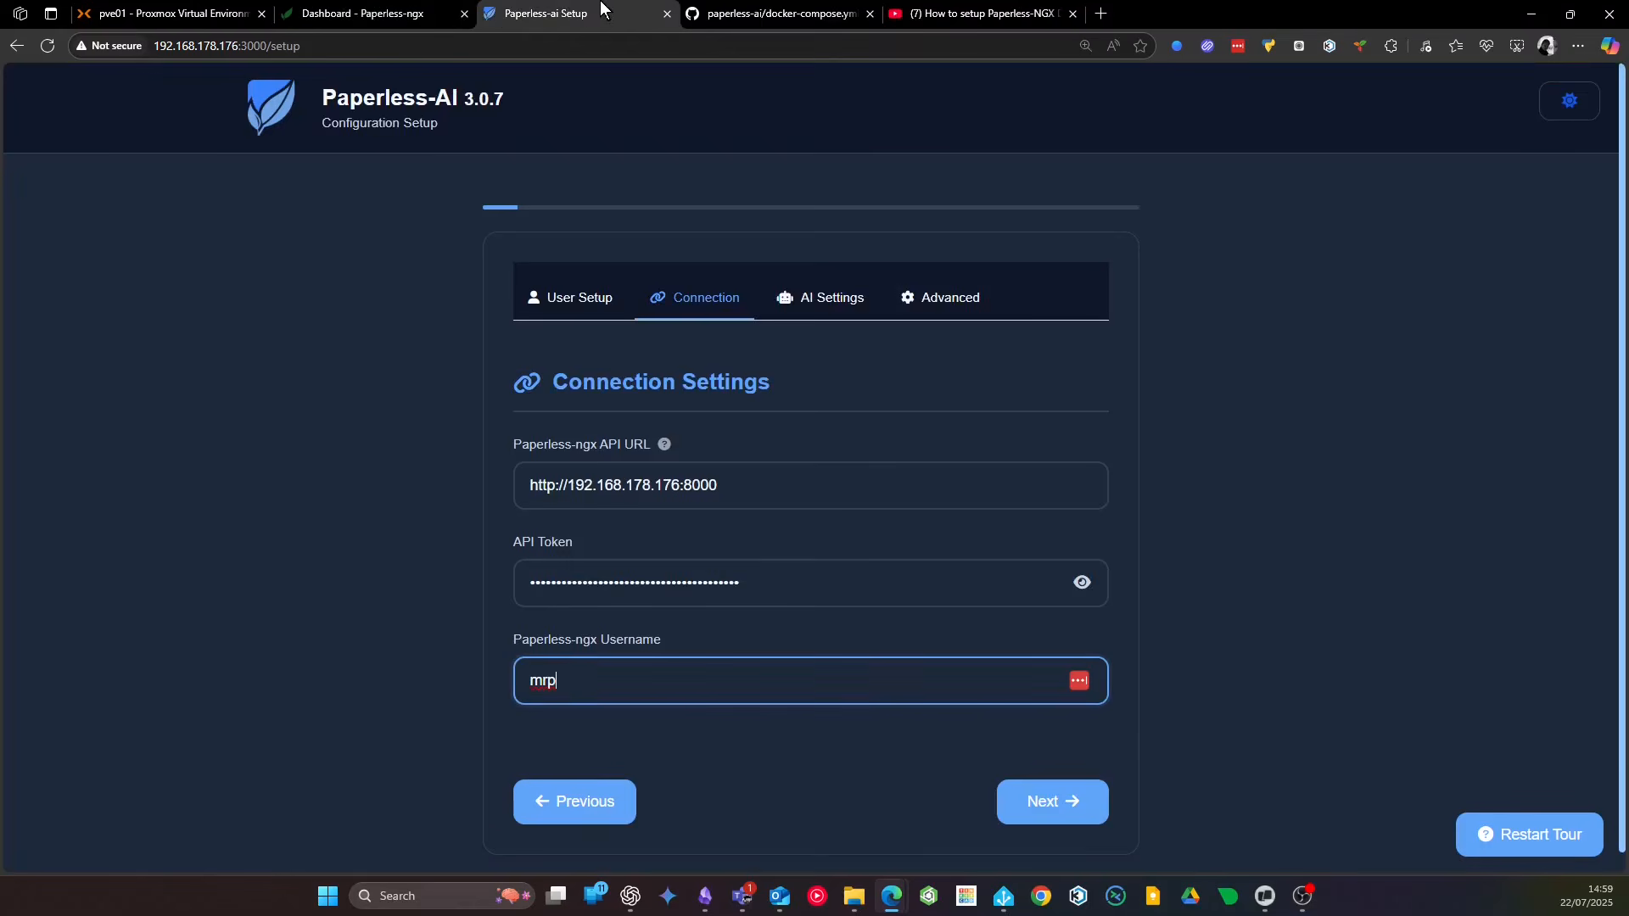
Continue to the AI configuration and choose OpenAI (ChatGPT) as the AI provider
left_click(1049, 808)
scroll(370, 556, "down", 1)
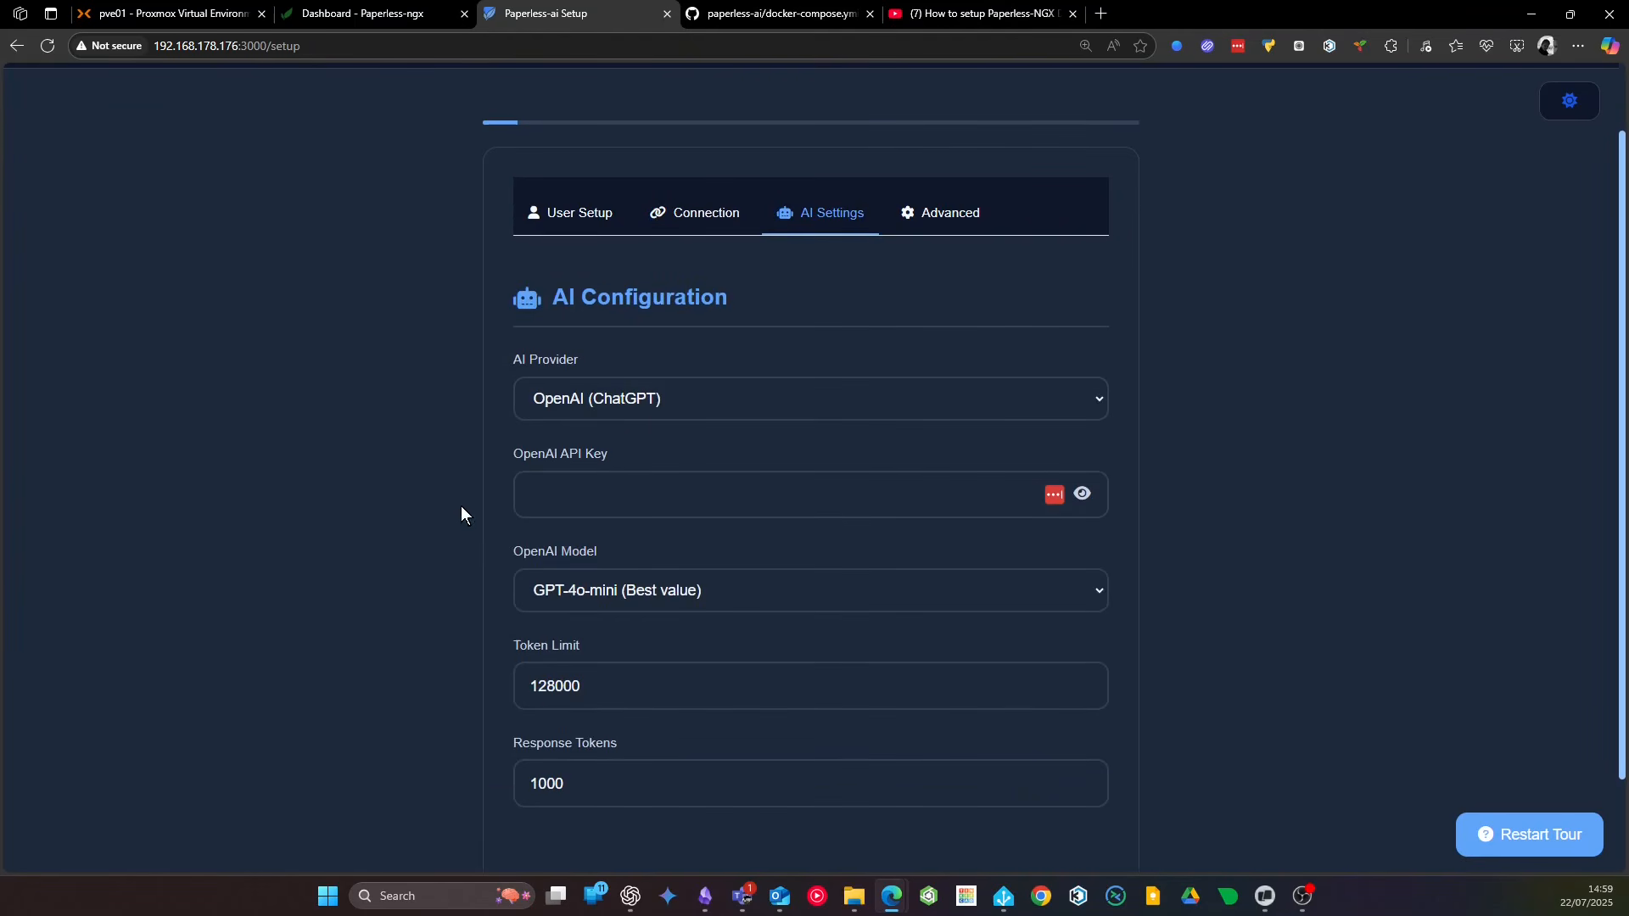
left_click(653, 399)
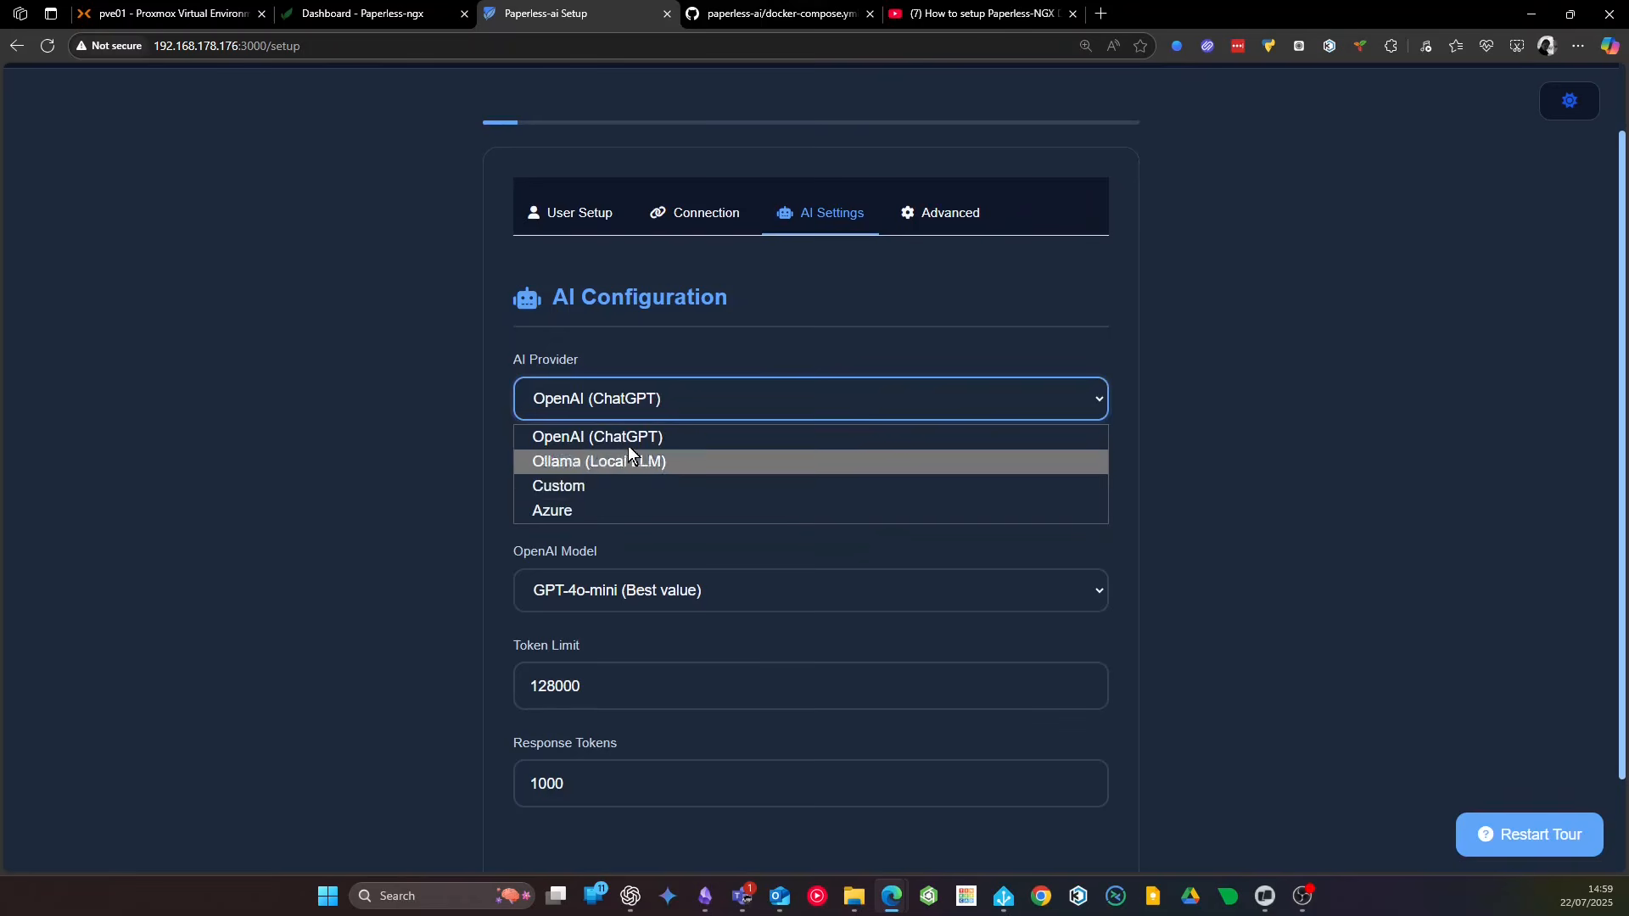
left_click(594, 437)
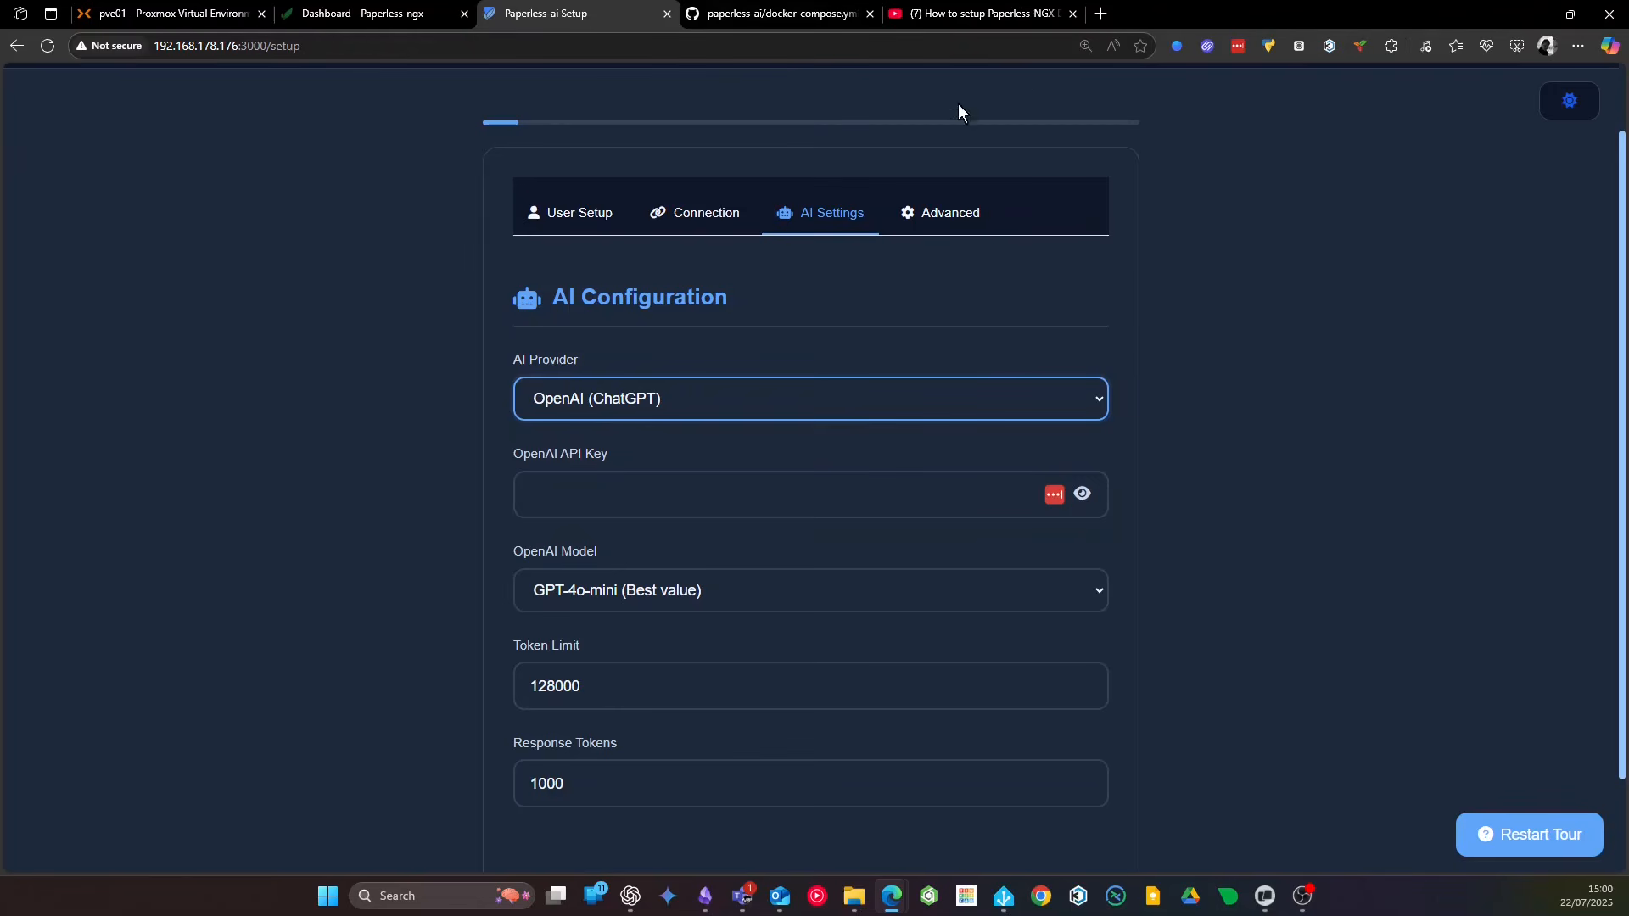
Search the web for "openai api key" in a new browser tab and open the OpenAI Platform API keys page
left_click(1101, 13)
type("ope")
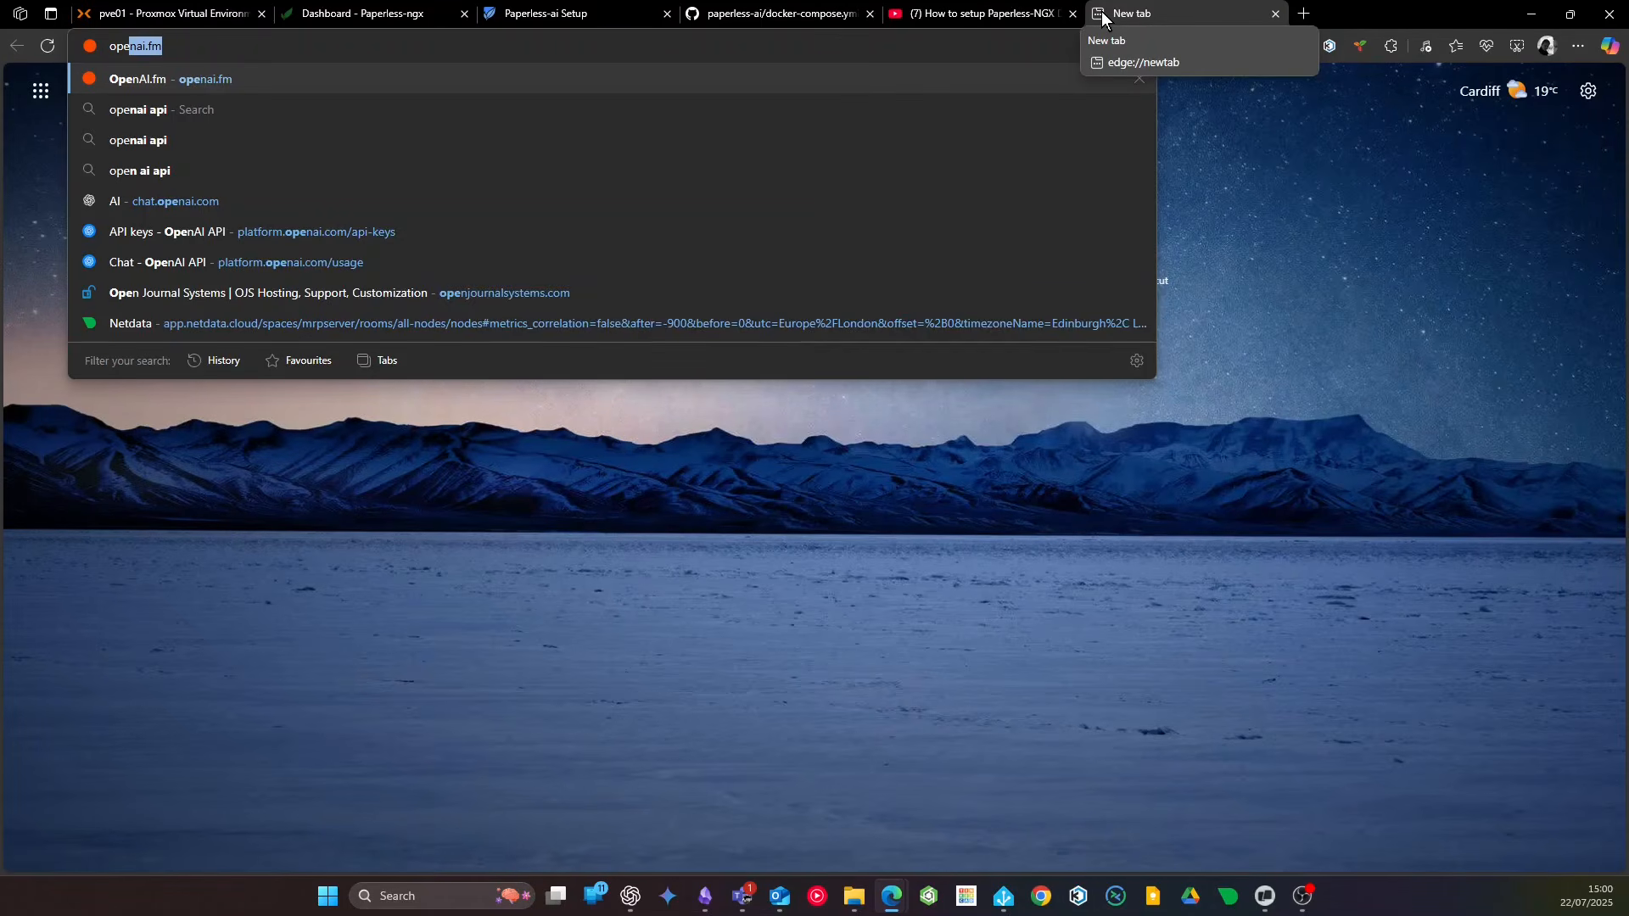
type("nai api ")
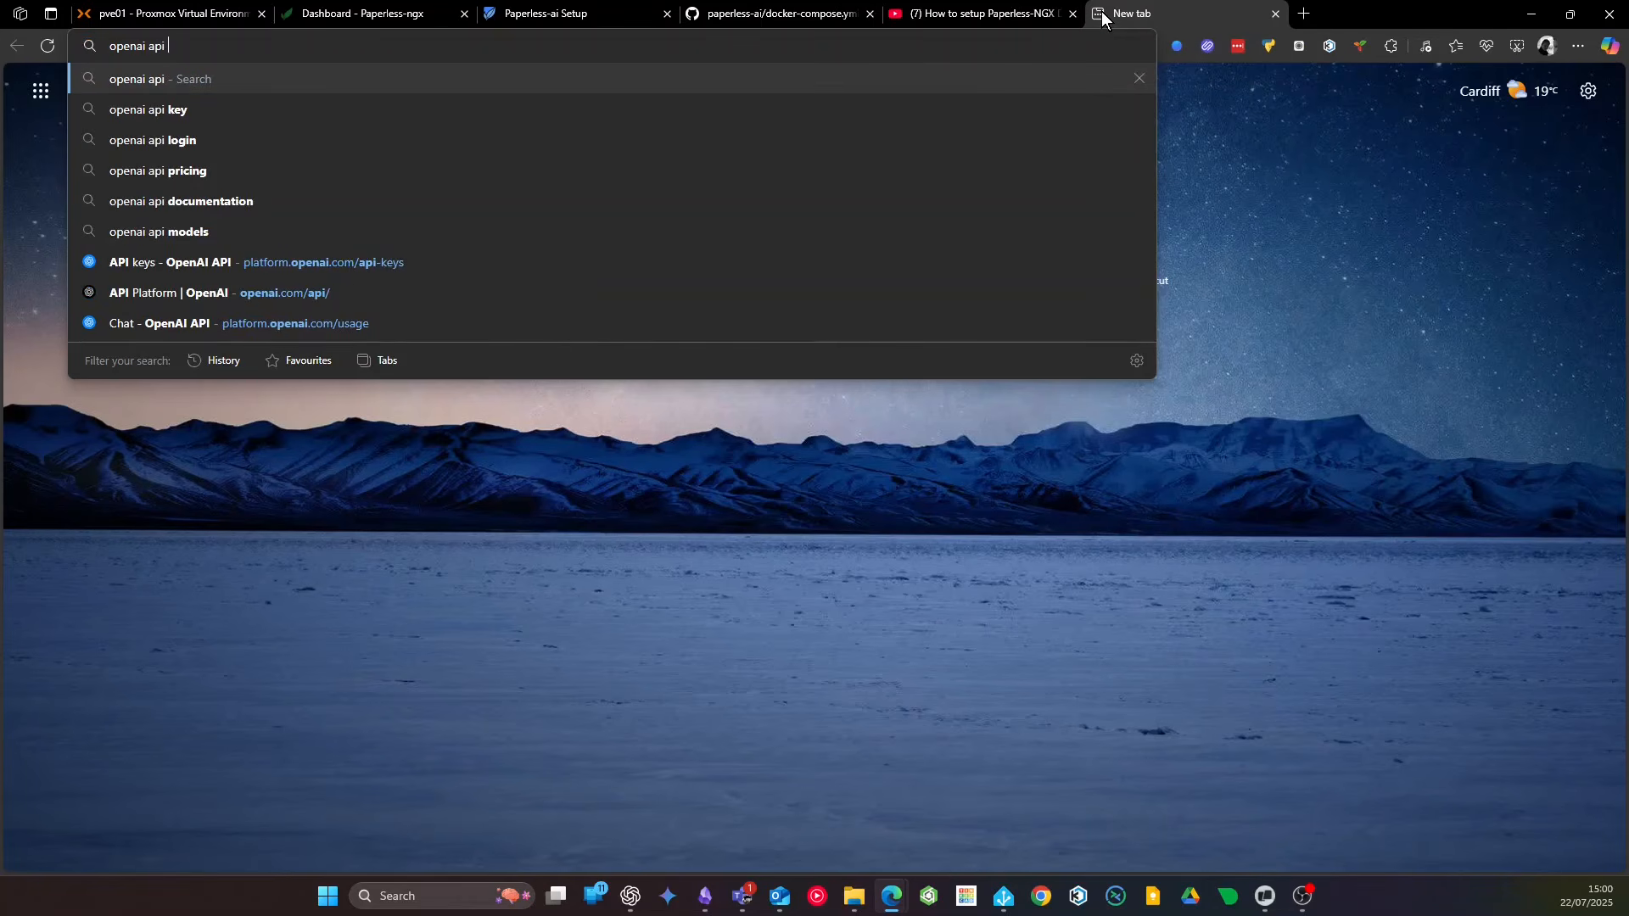
type("key")
key("Return")
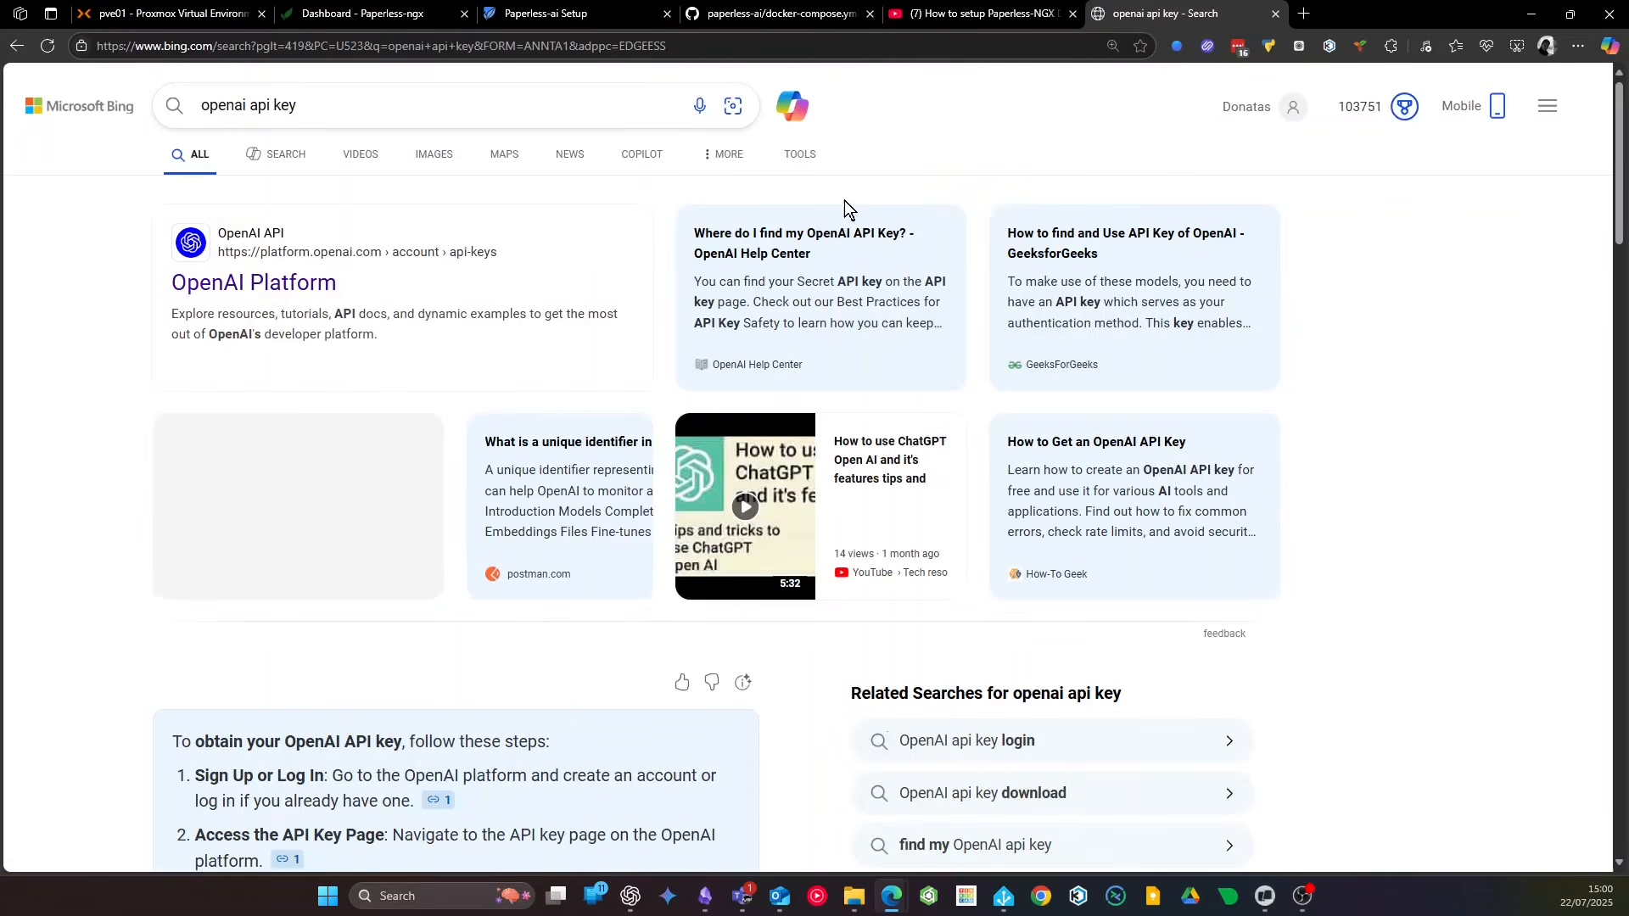
left_click(297, 285)
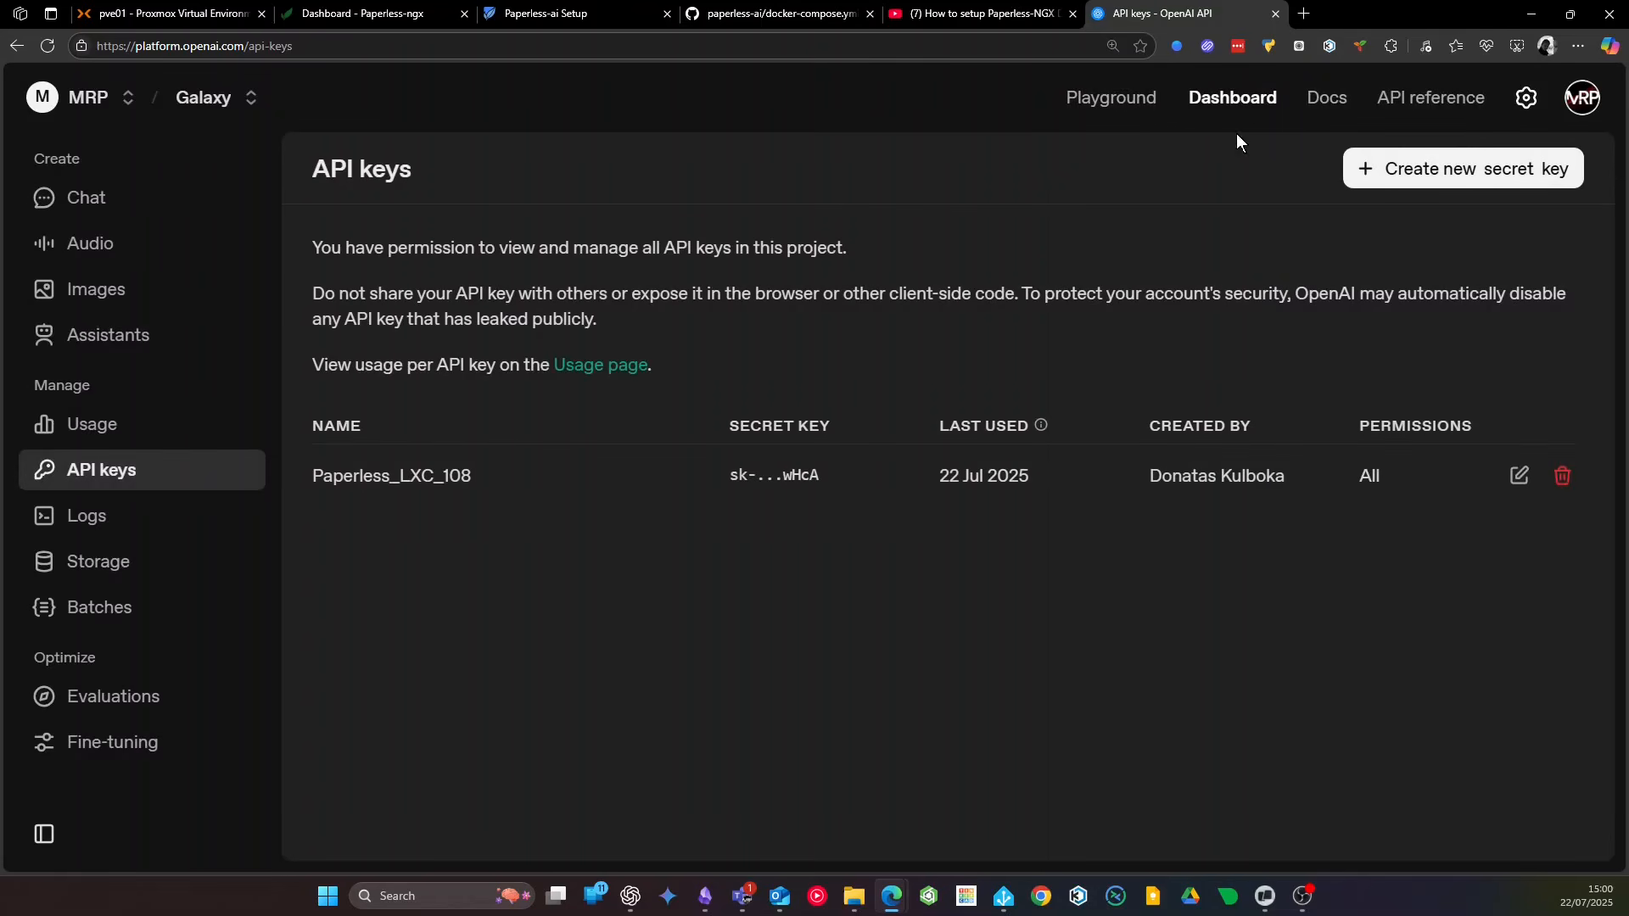
Open the API keys page from the OpenAI dashboard and examine the existing Paperless_LXC_108 entry
left_click(1220, 95)
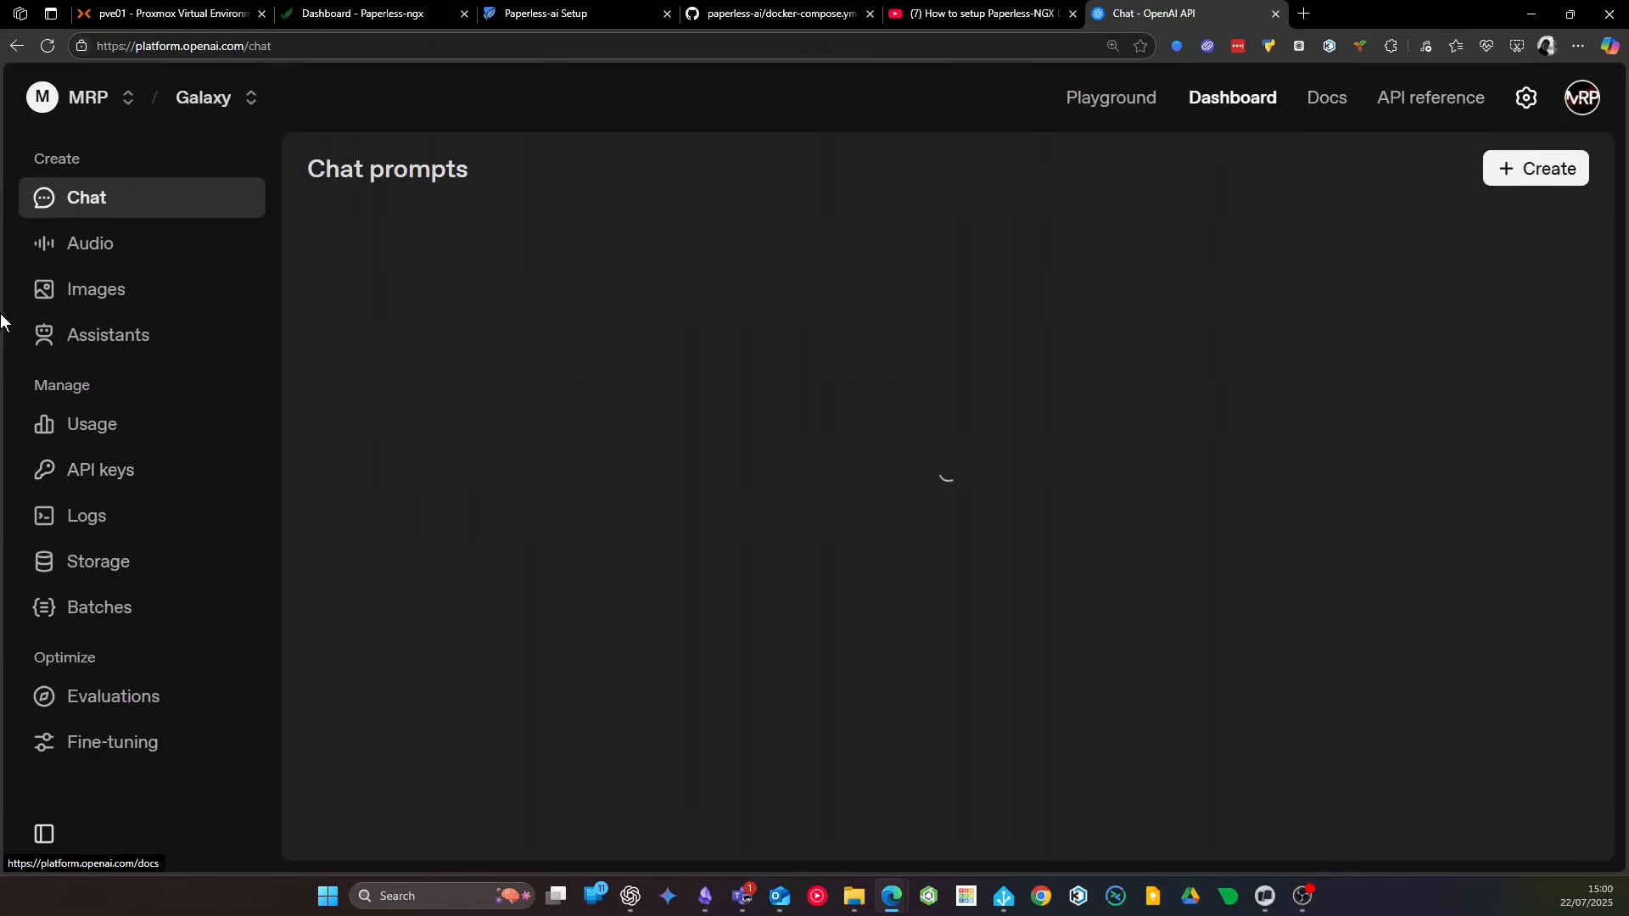
left_click(110, 469)
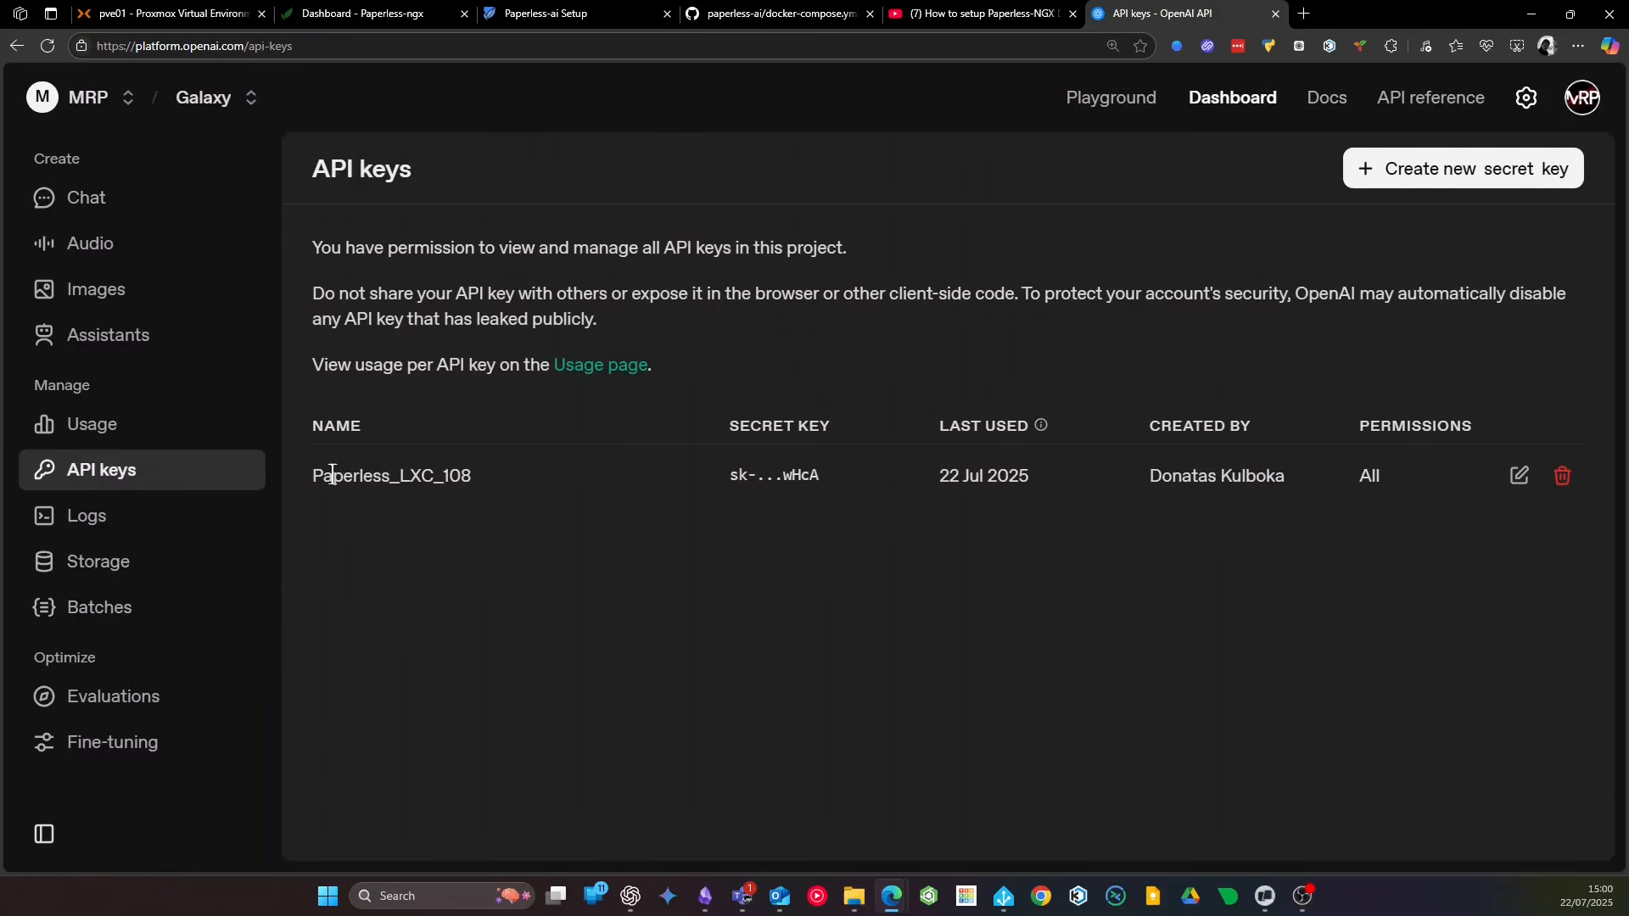
left_click_drag(331, 473, 464, 478)
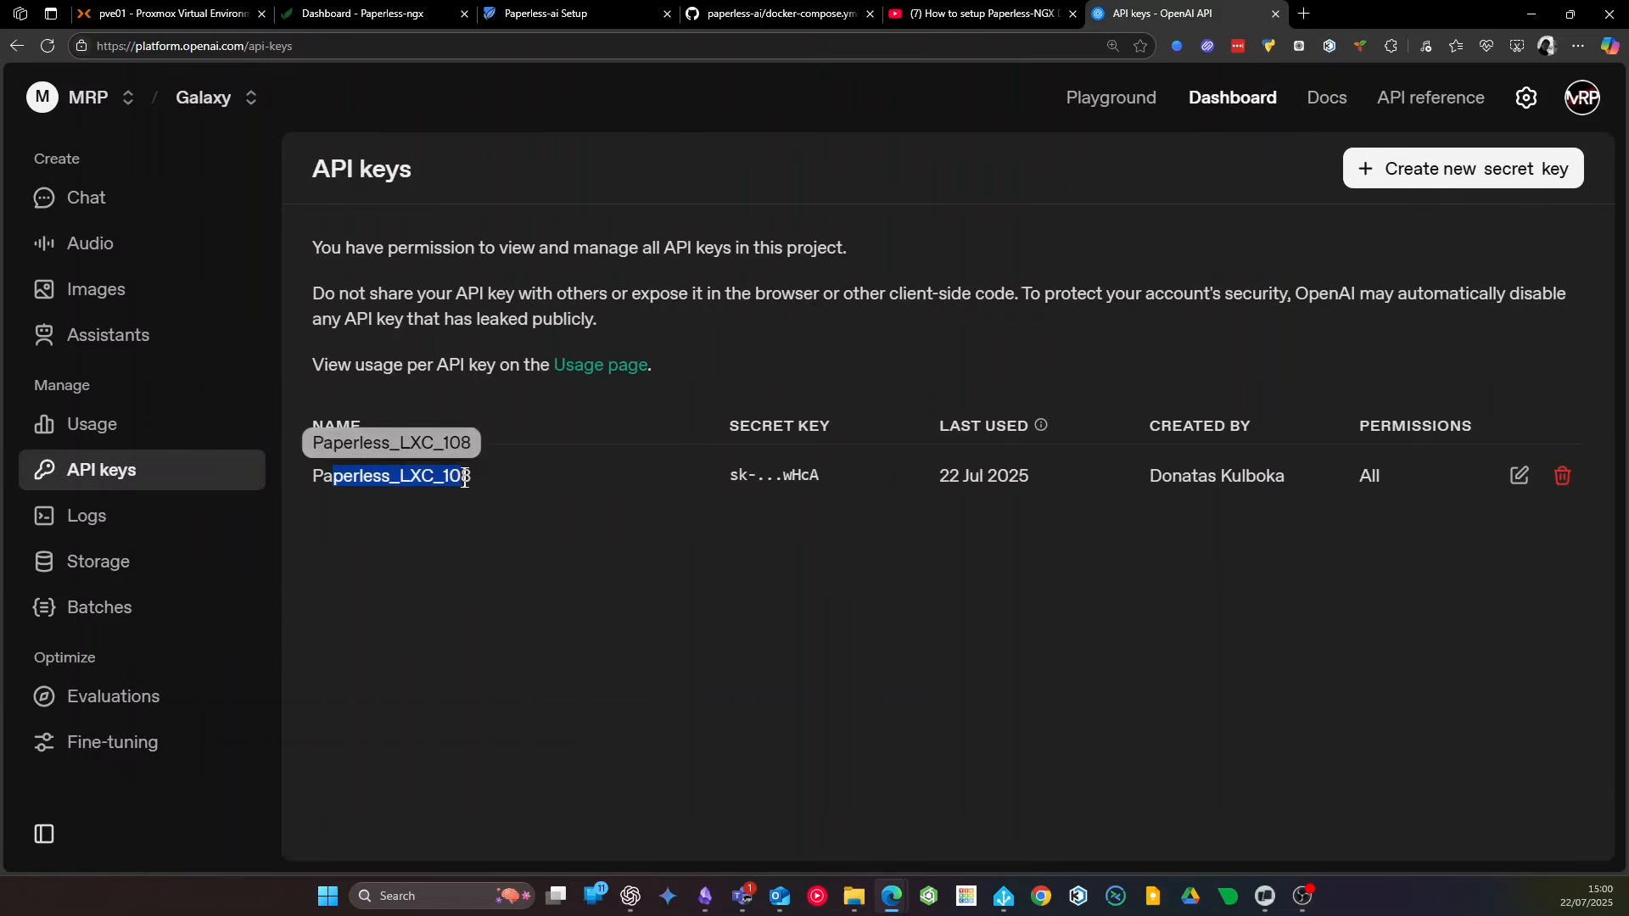
left_click(480, 501)
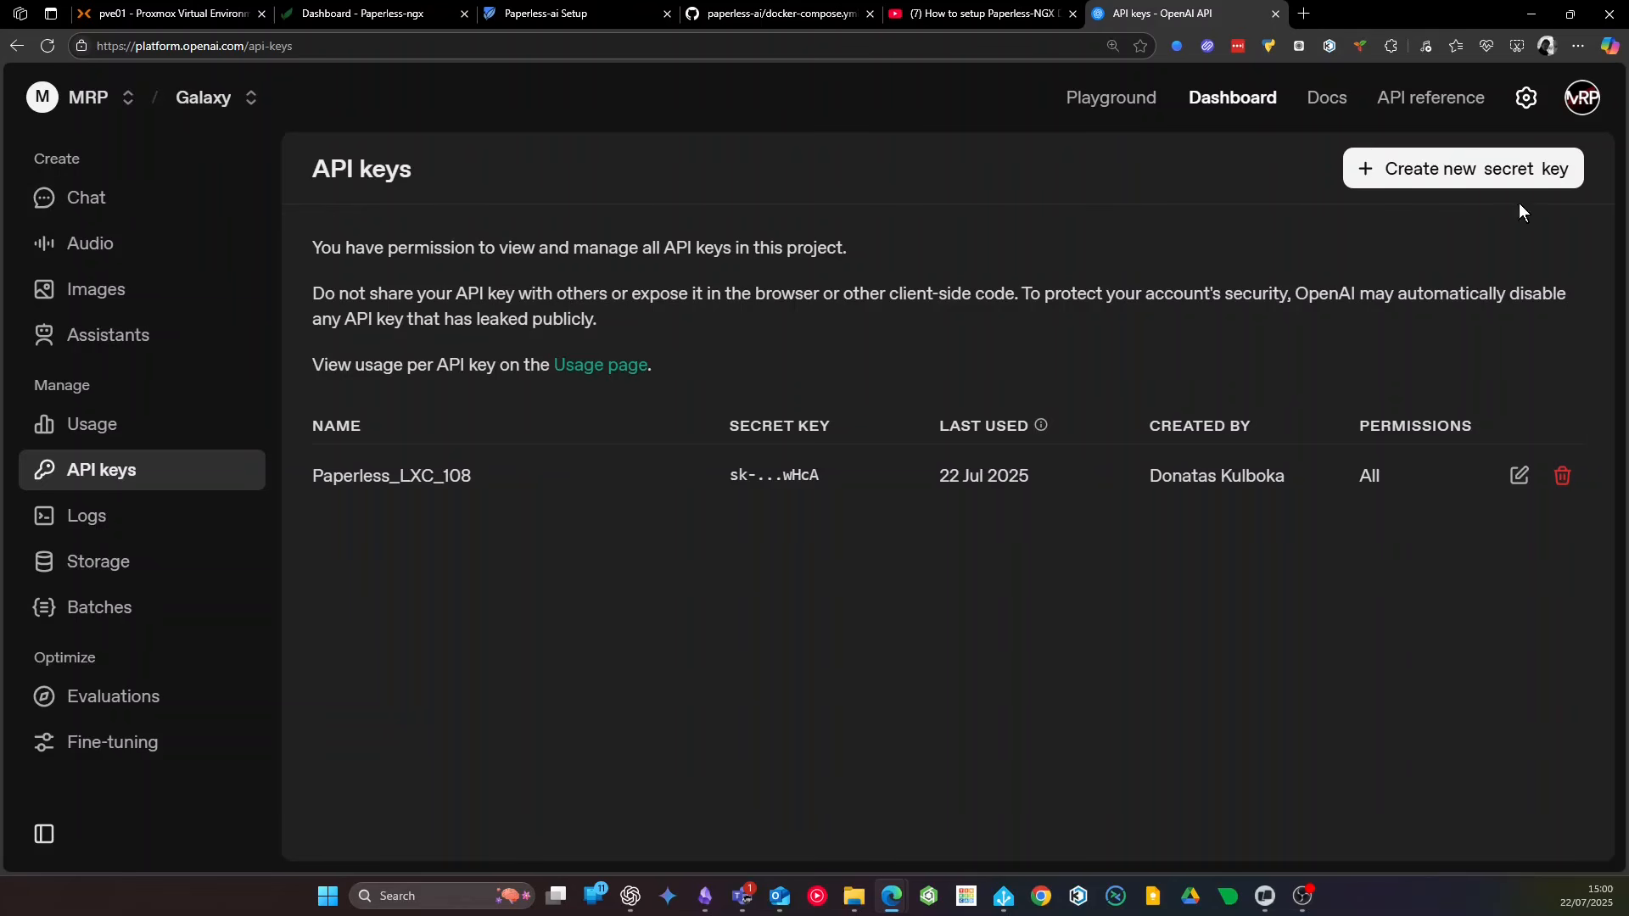
Create a new OpenAI secret key named Paperless_AI_DEMO and copy it to the clipboard
left_click(1507, 170)
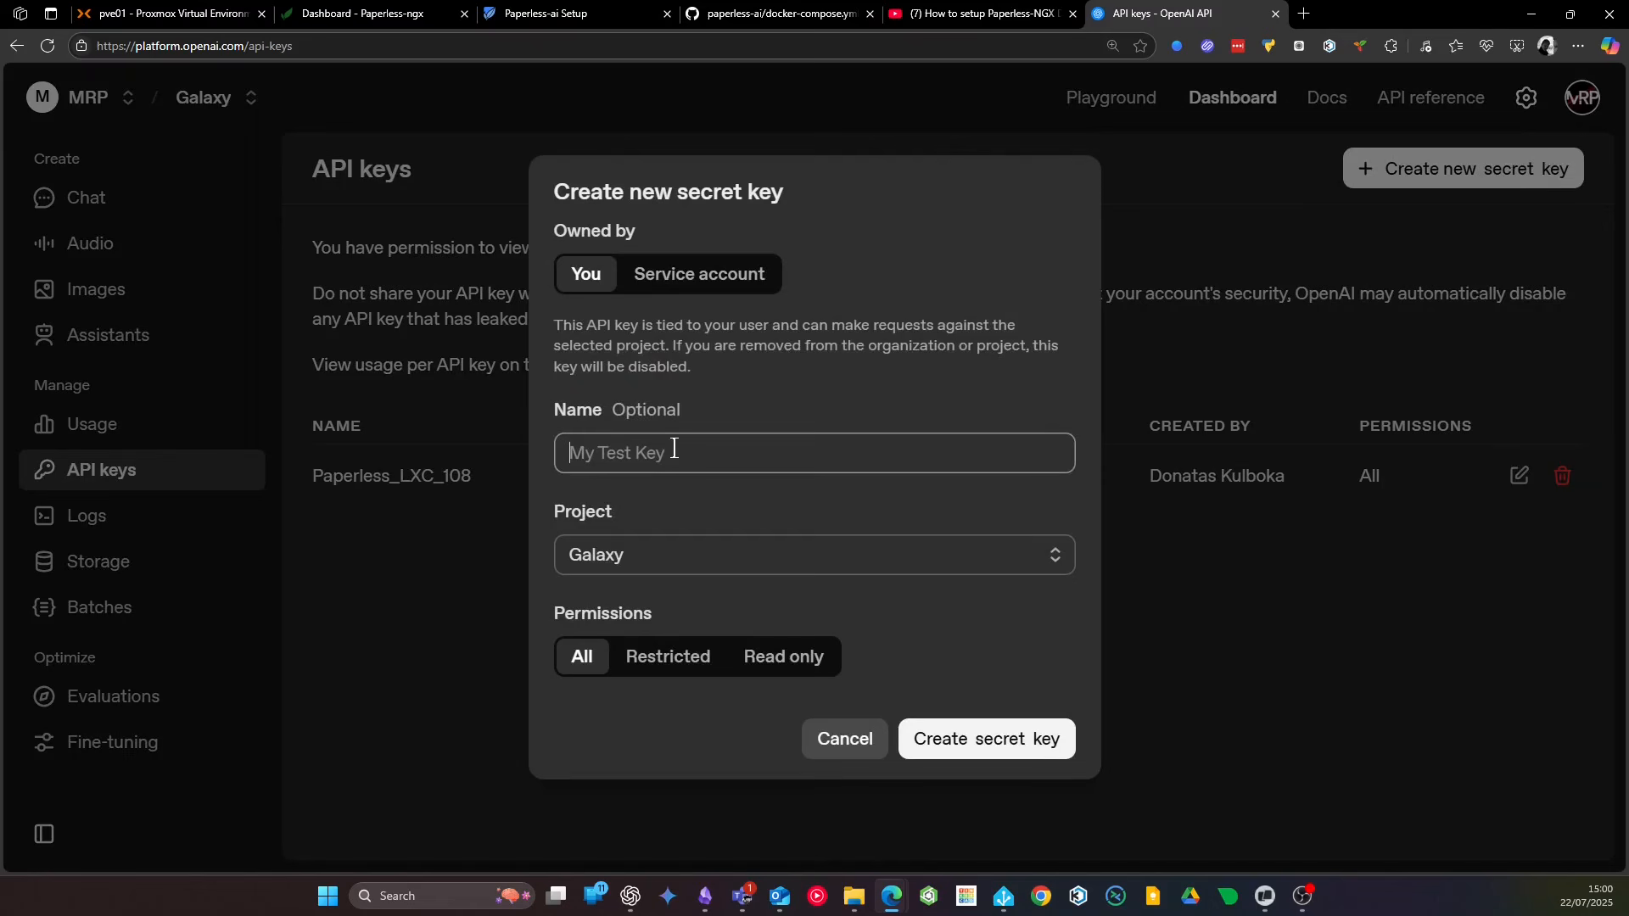
type("Paperless_A")
type("I_DEMO")
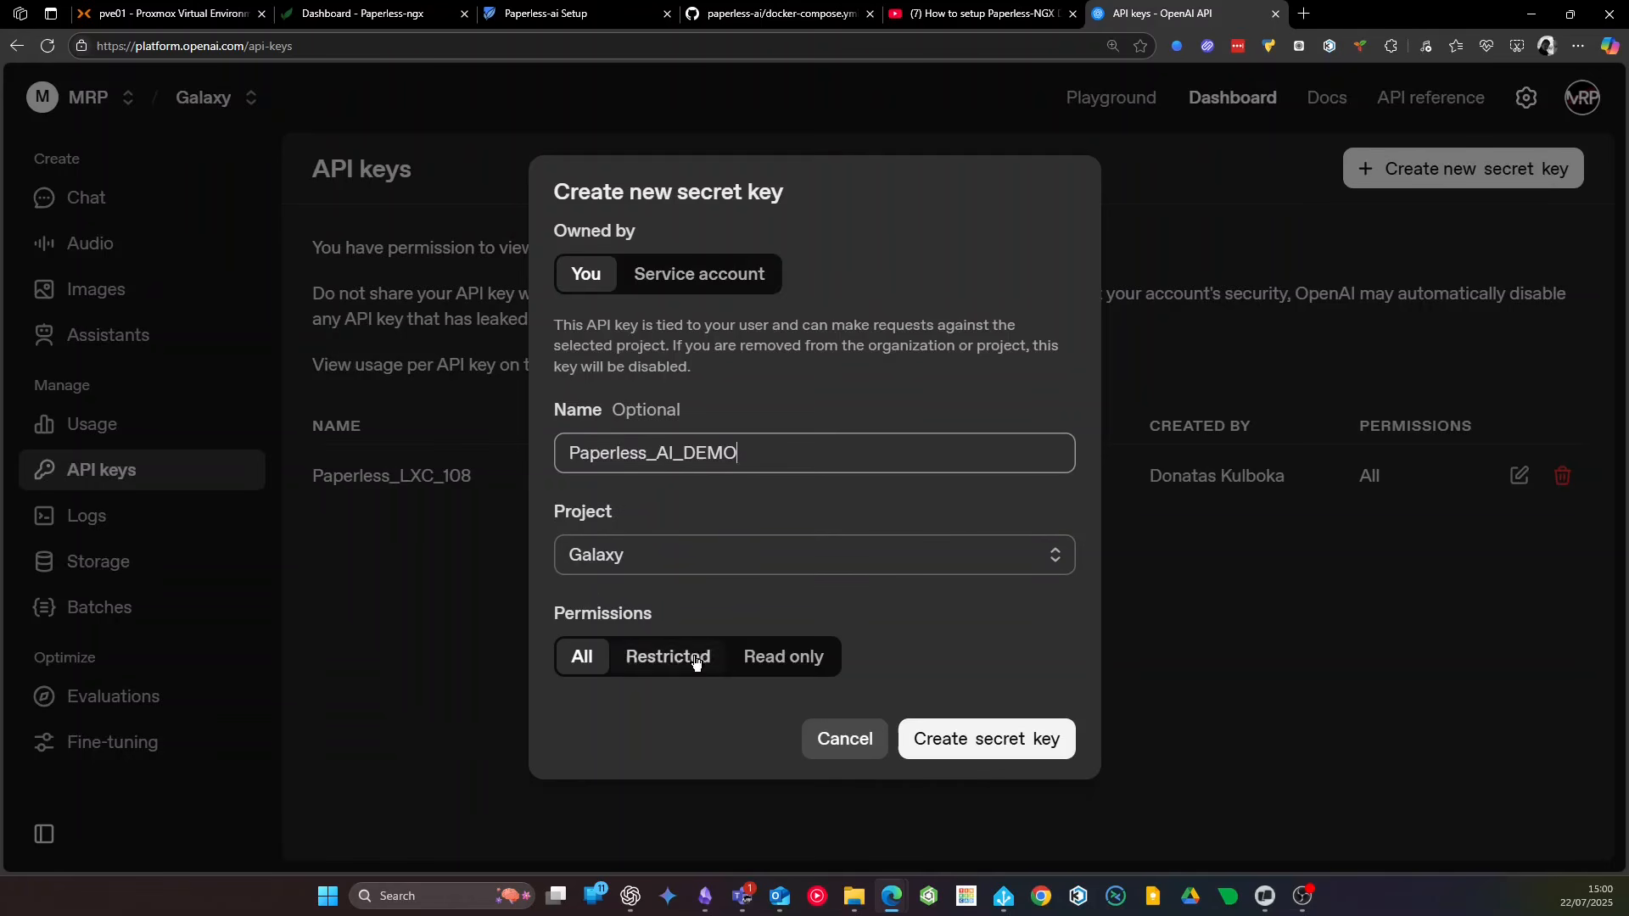
left_click(943, 744)
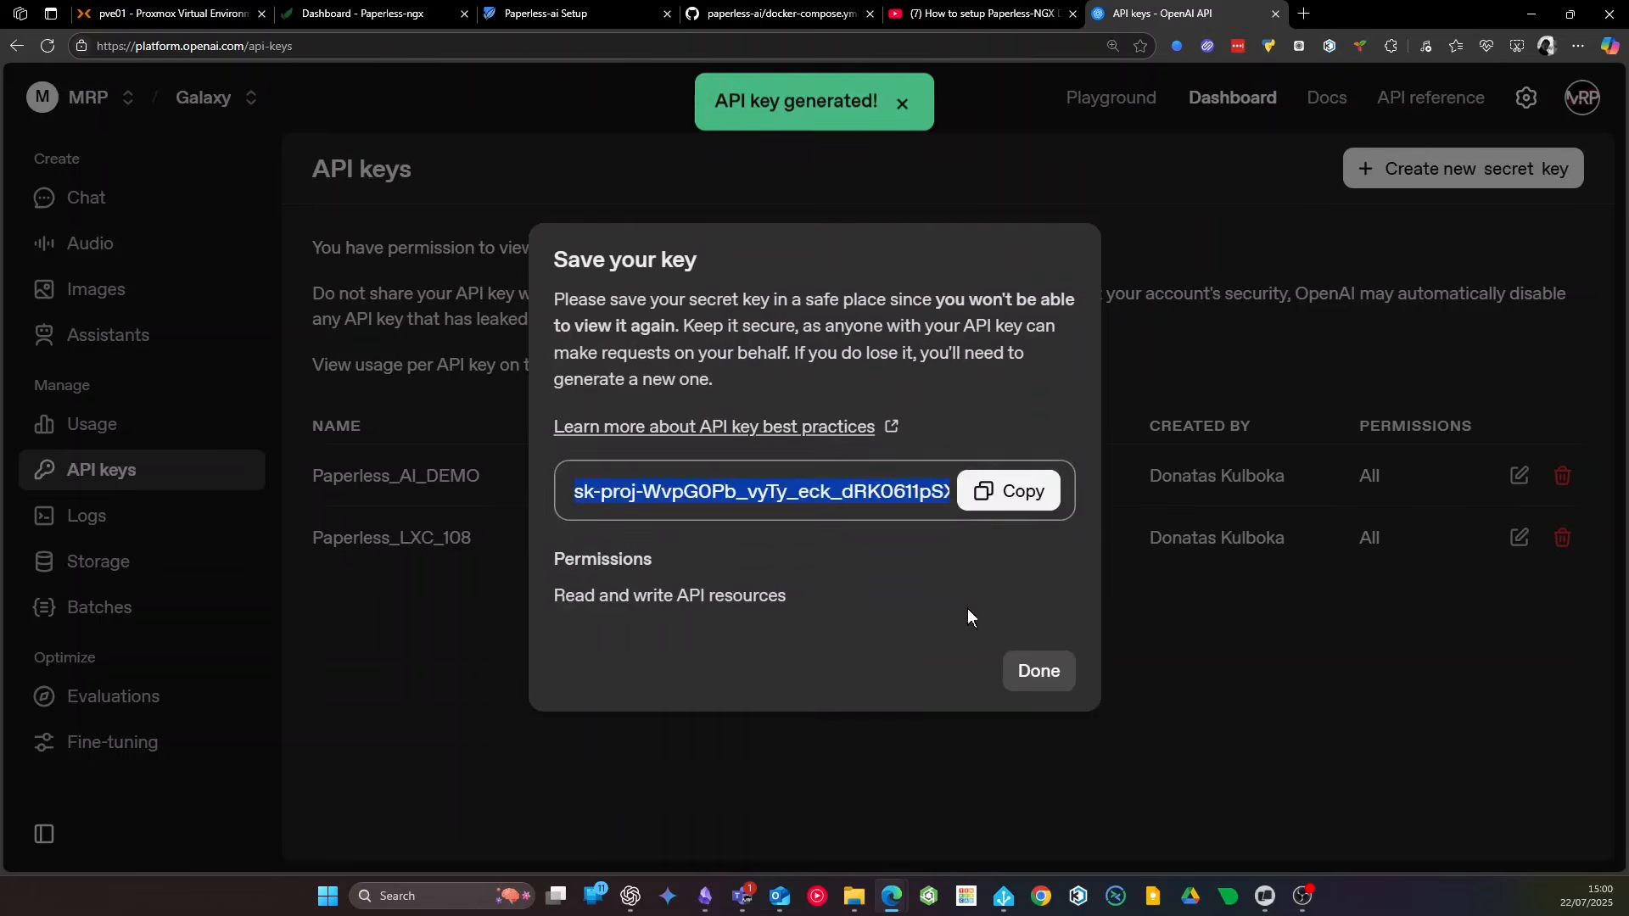
left_click(989, 492)
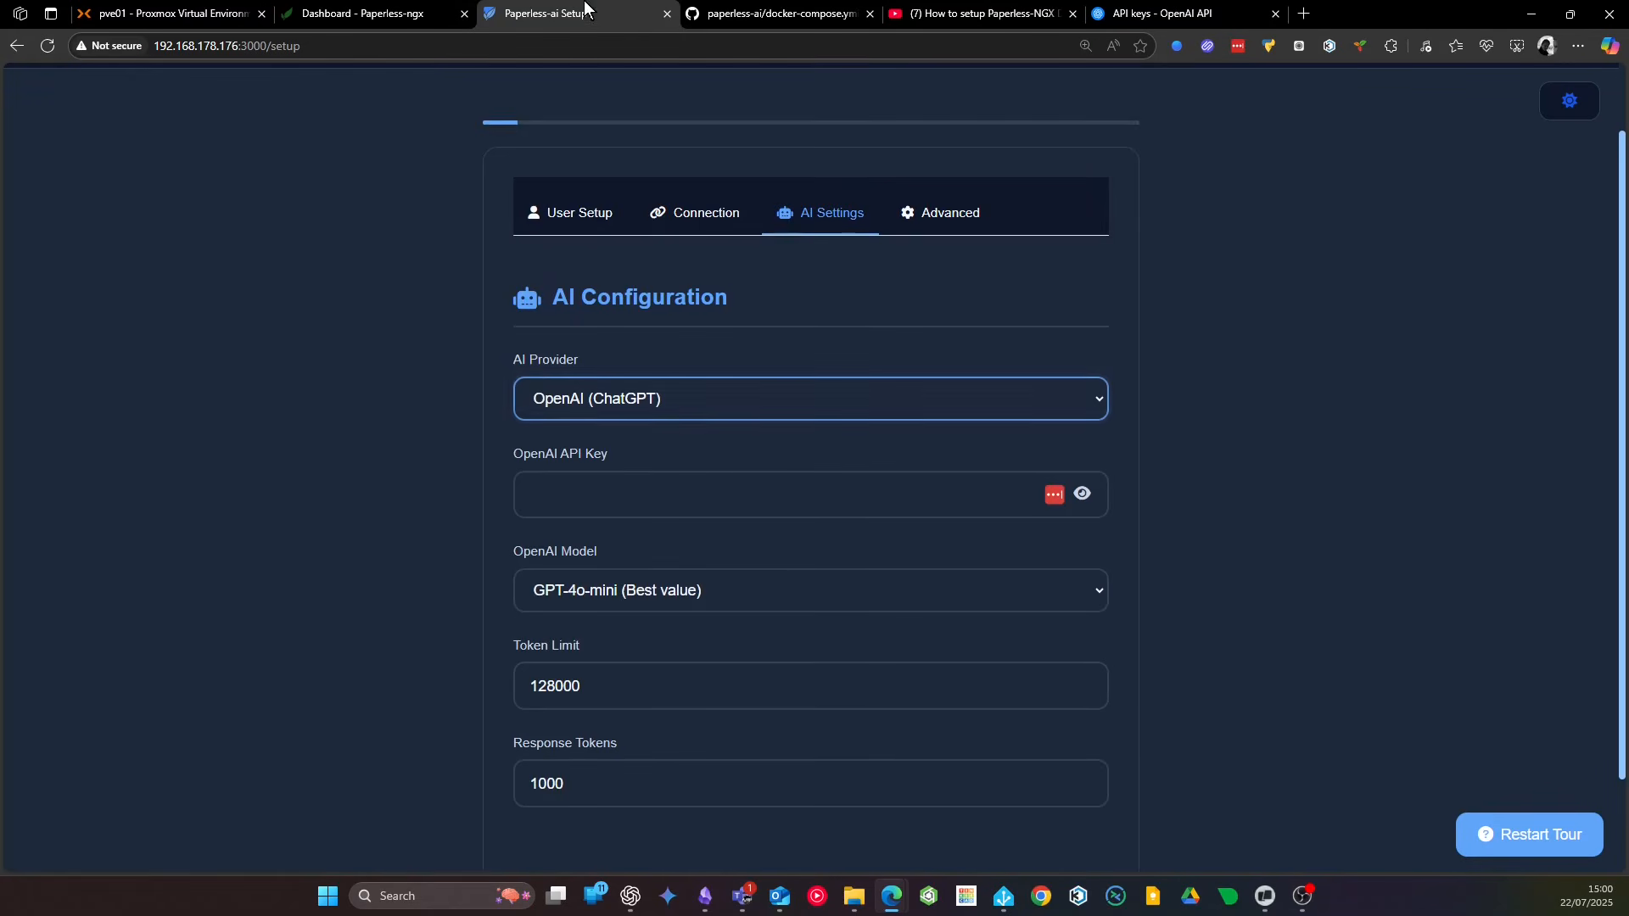
Return to the Paperless-ai setup page and paste the copied OpenAI API key into its field
left_click(543, 14)
left_click(647, 484)
key("ctrl+v")
scroll(803, 485, "down", 1)
scroll(803, 485, "down", 1)
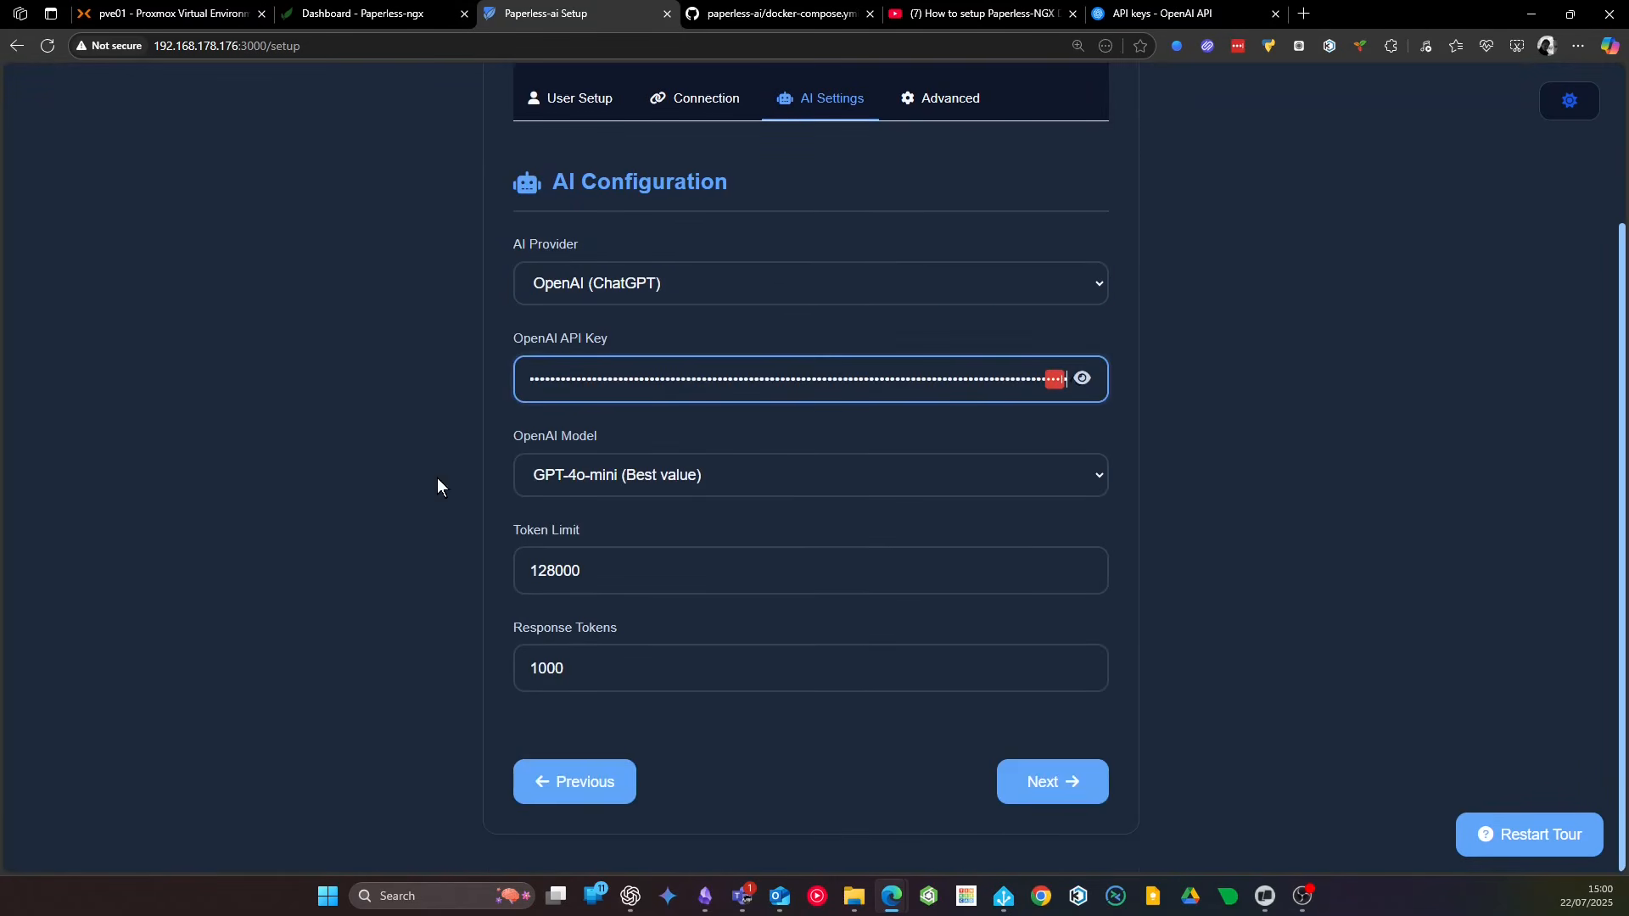
Select GPT-4o-mini (Best value) as the OpenAI model and continue to the advanced settings
left_click(568, 473)
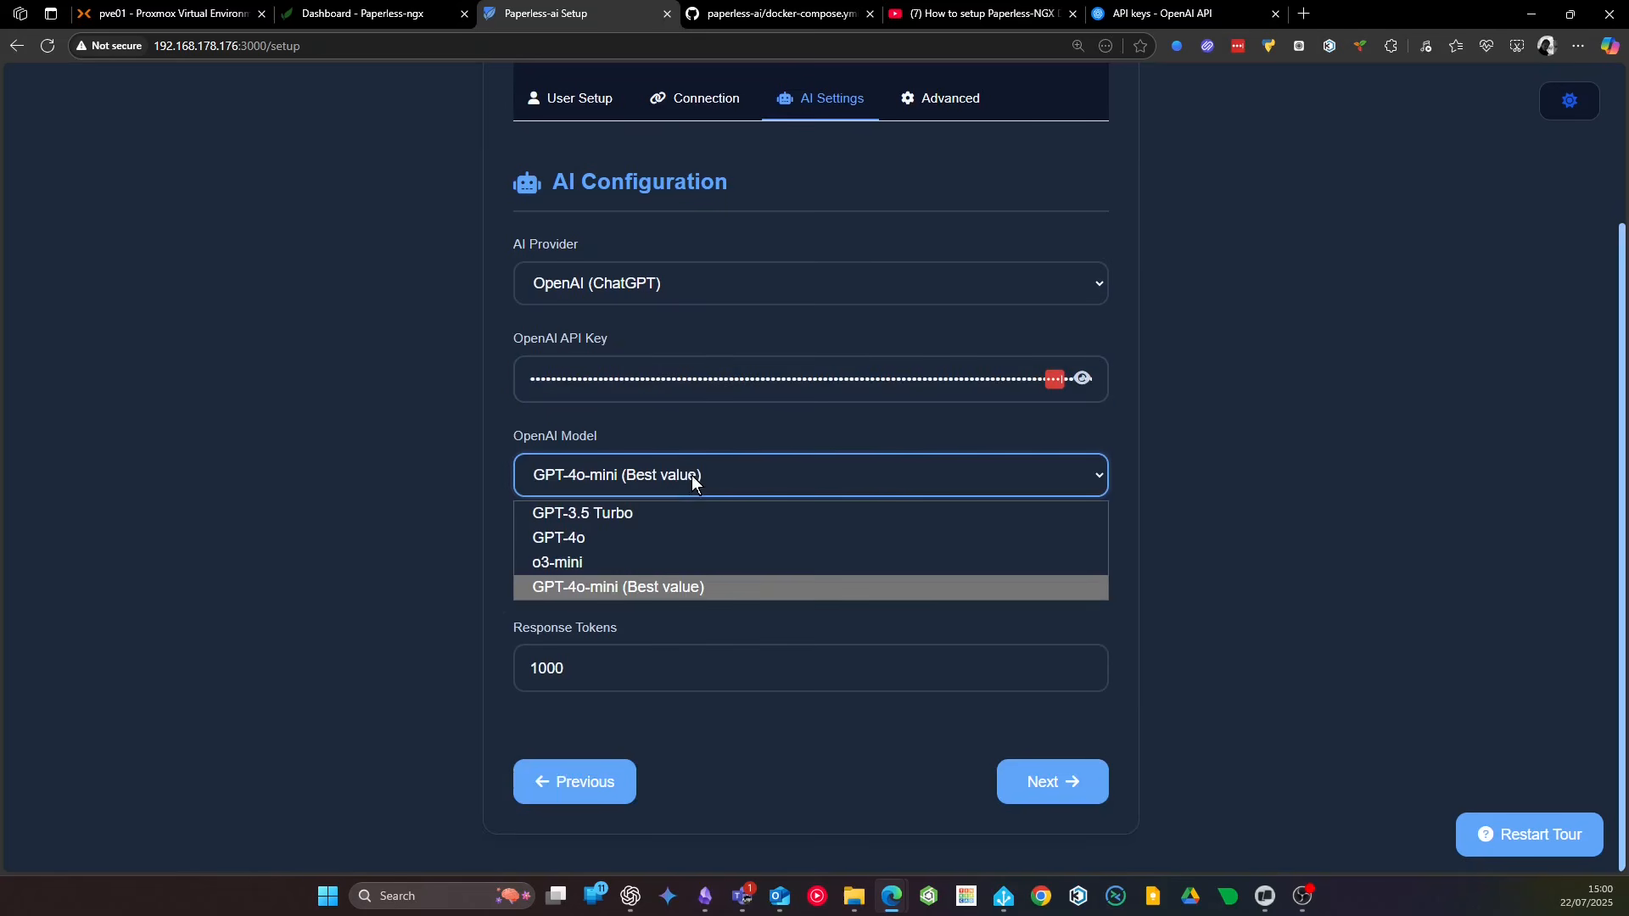
left_click(623, 589)
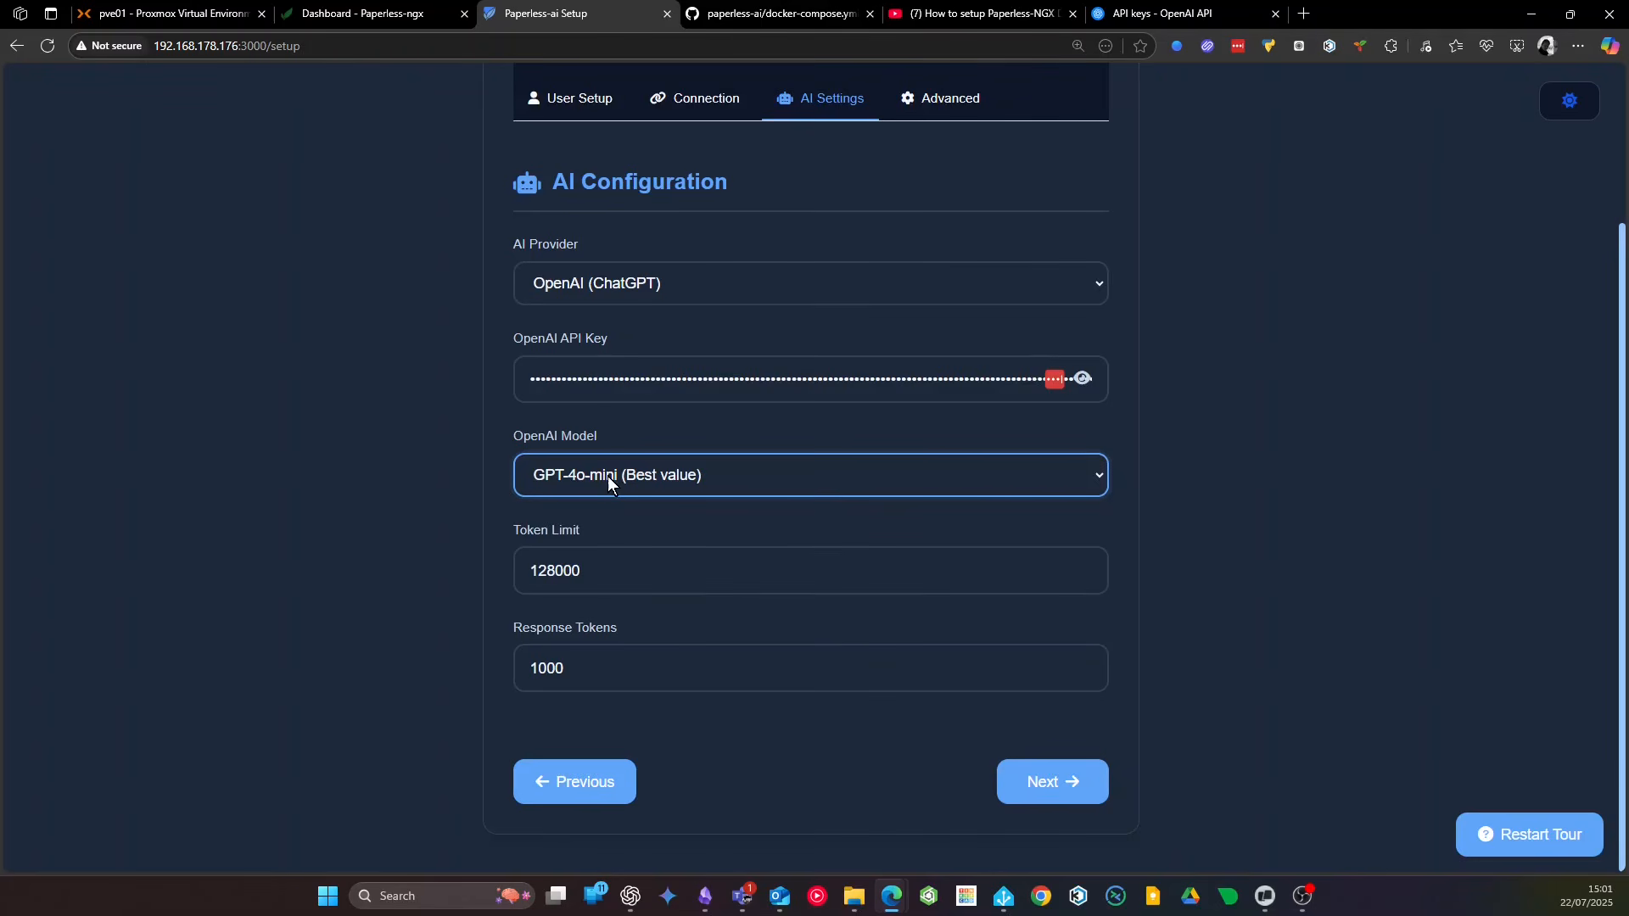
left_click(859, 475)
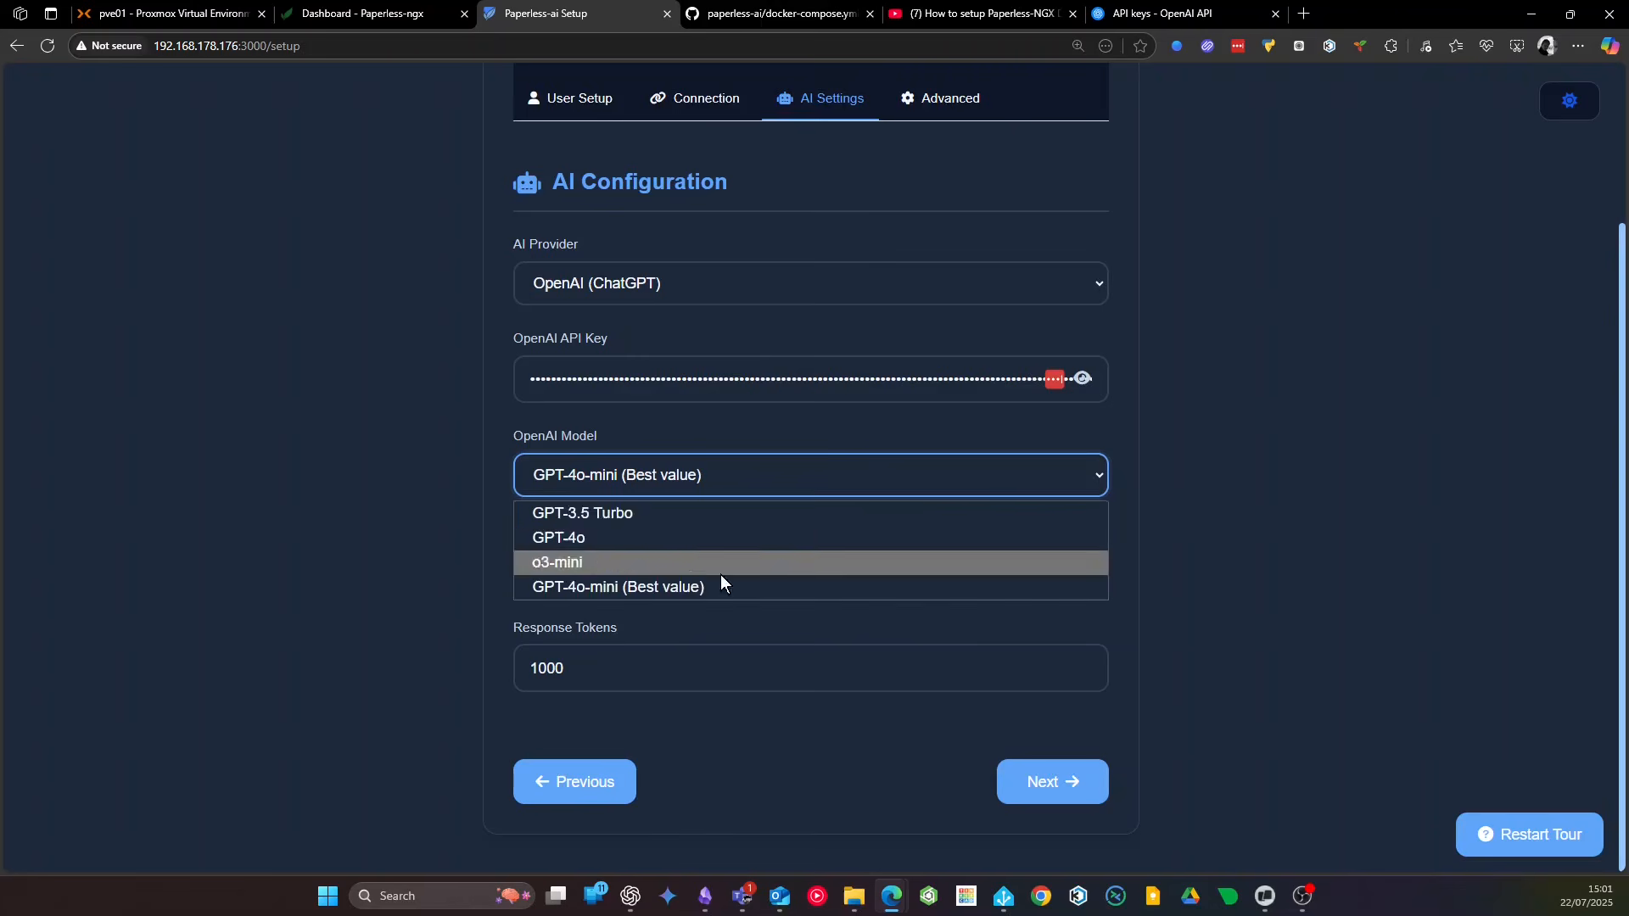
left_click(674, 586)
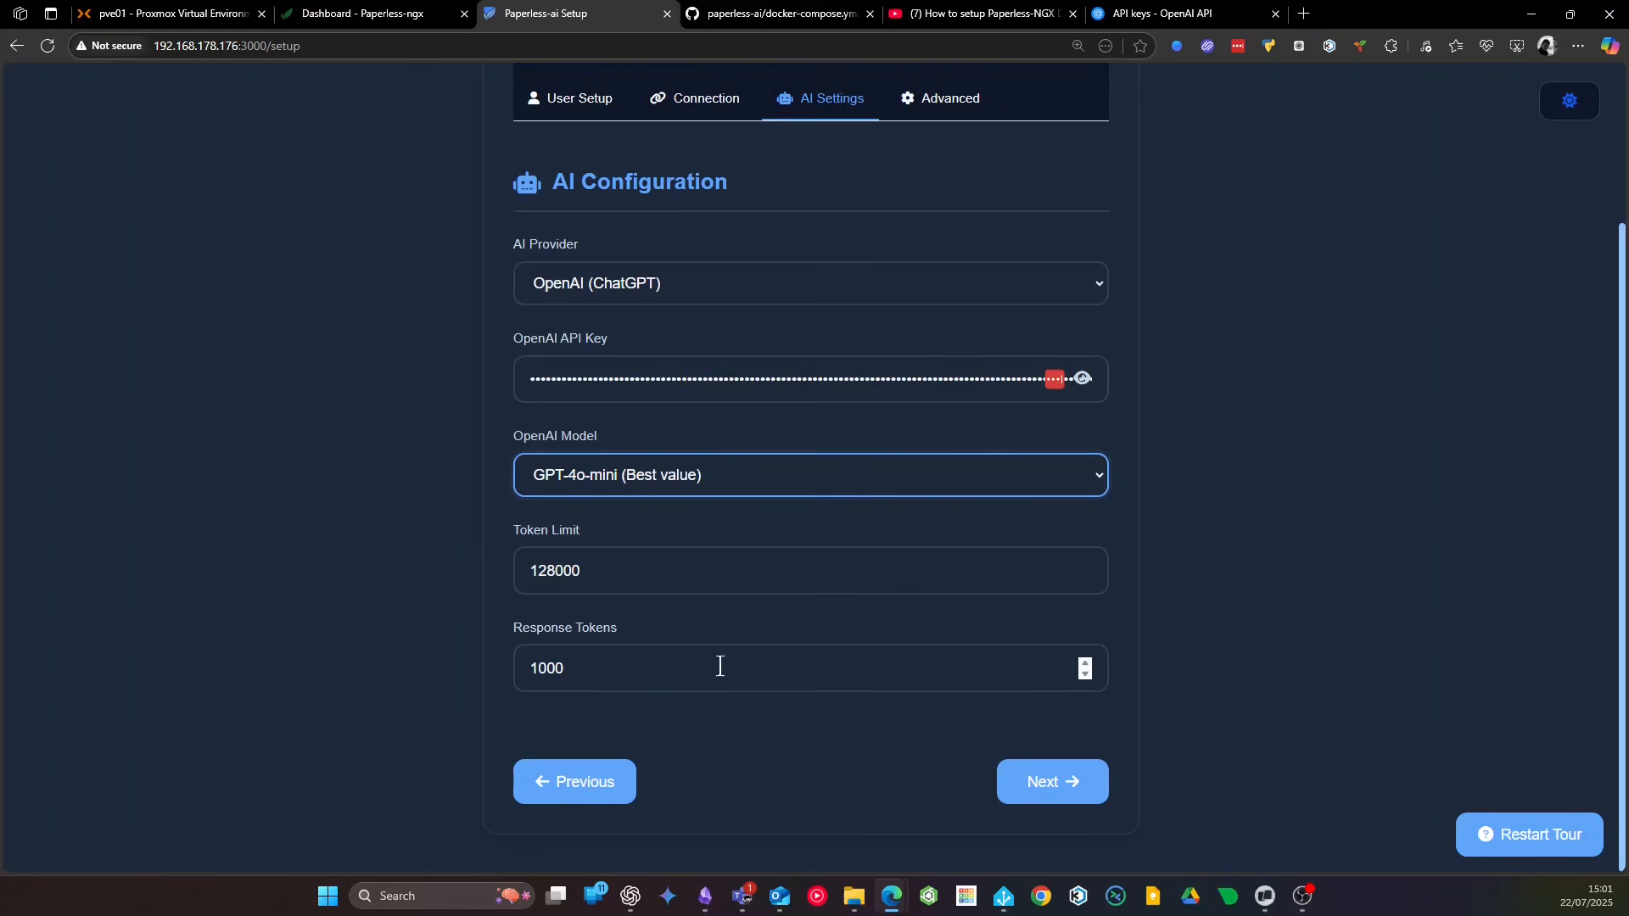
left_click(755, 671)
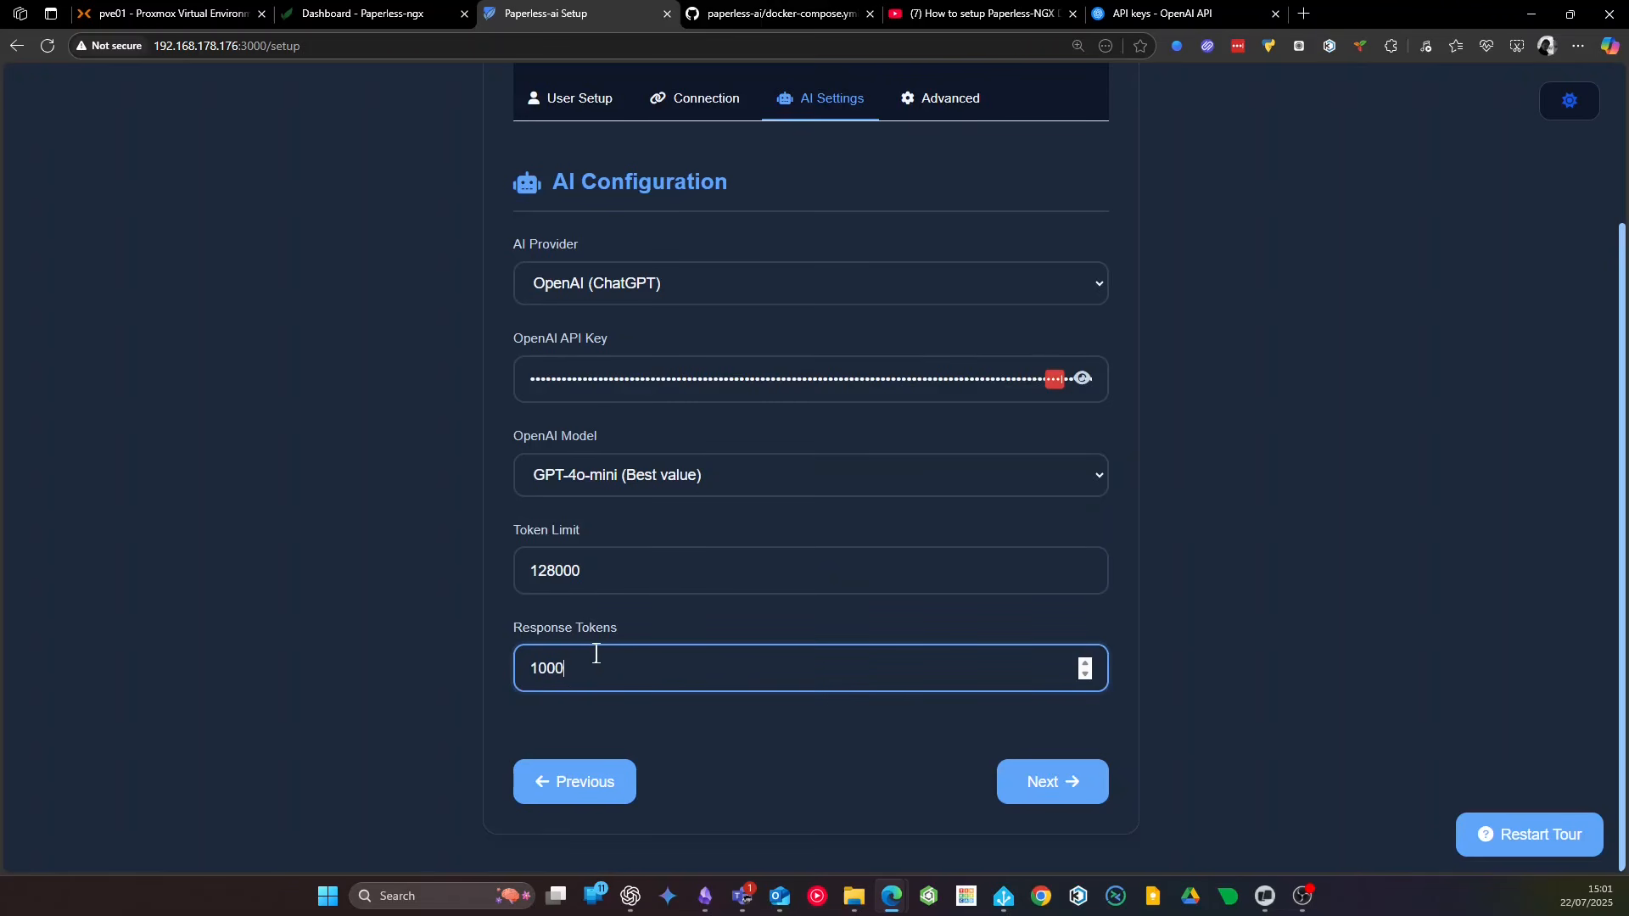
scroll(596, 654, "up", 4)
scroll(389, 324, "down", 2)
left_click(1068, 796)
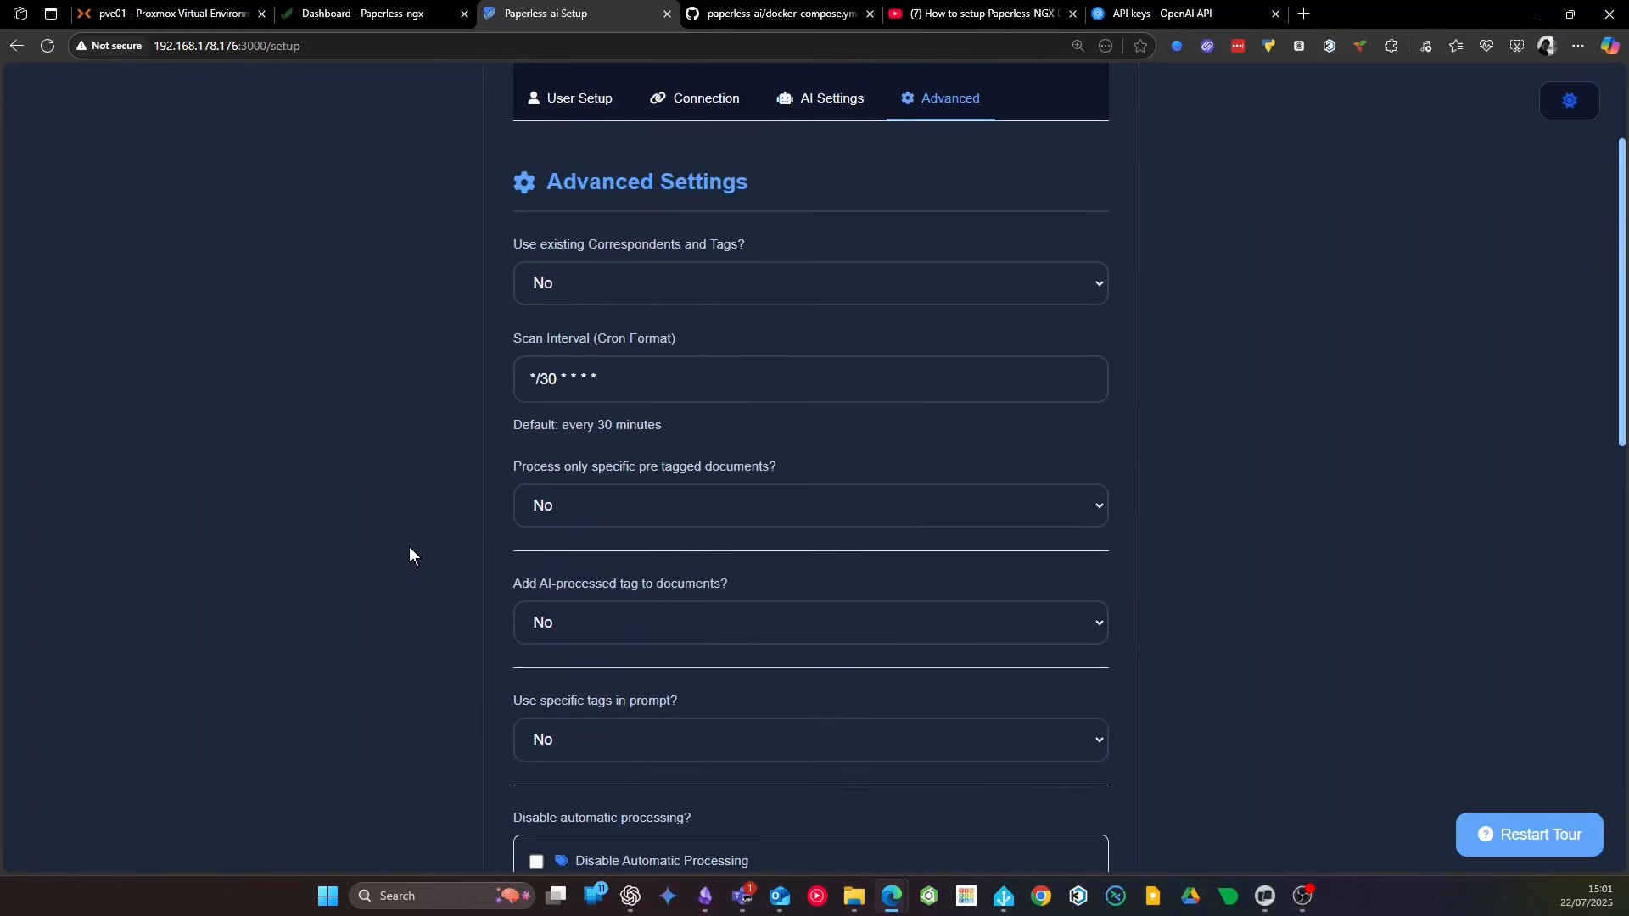
Look at the Paperless-ngx dashboard, dismiss its open user menu and return to the Paperless-ai setup
left_click(1434, 229)
left_click(363, 14)
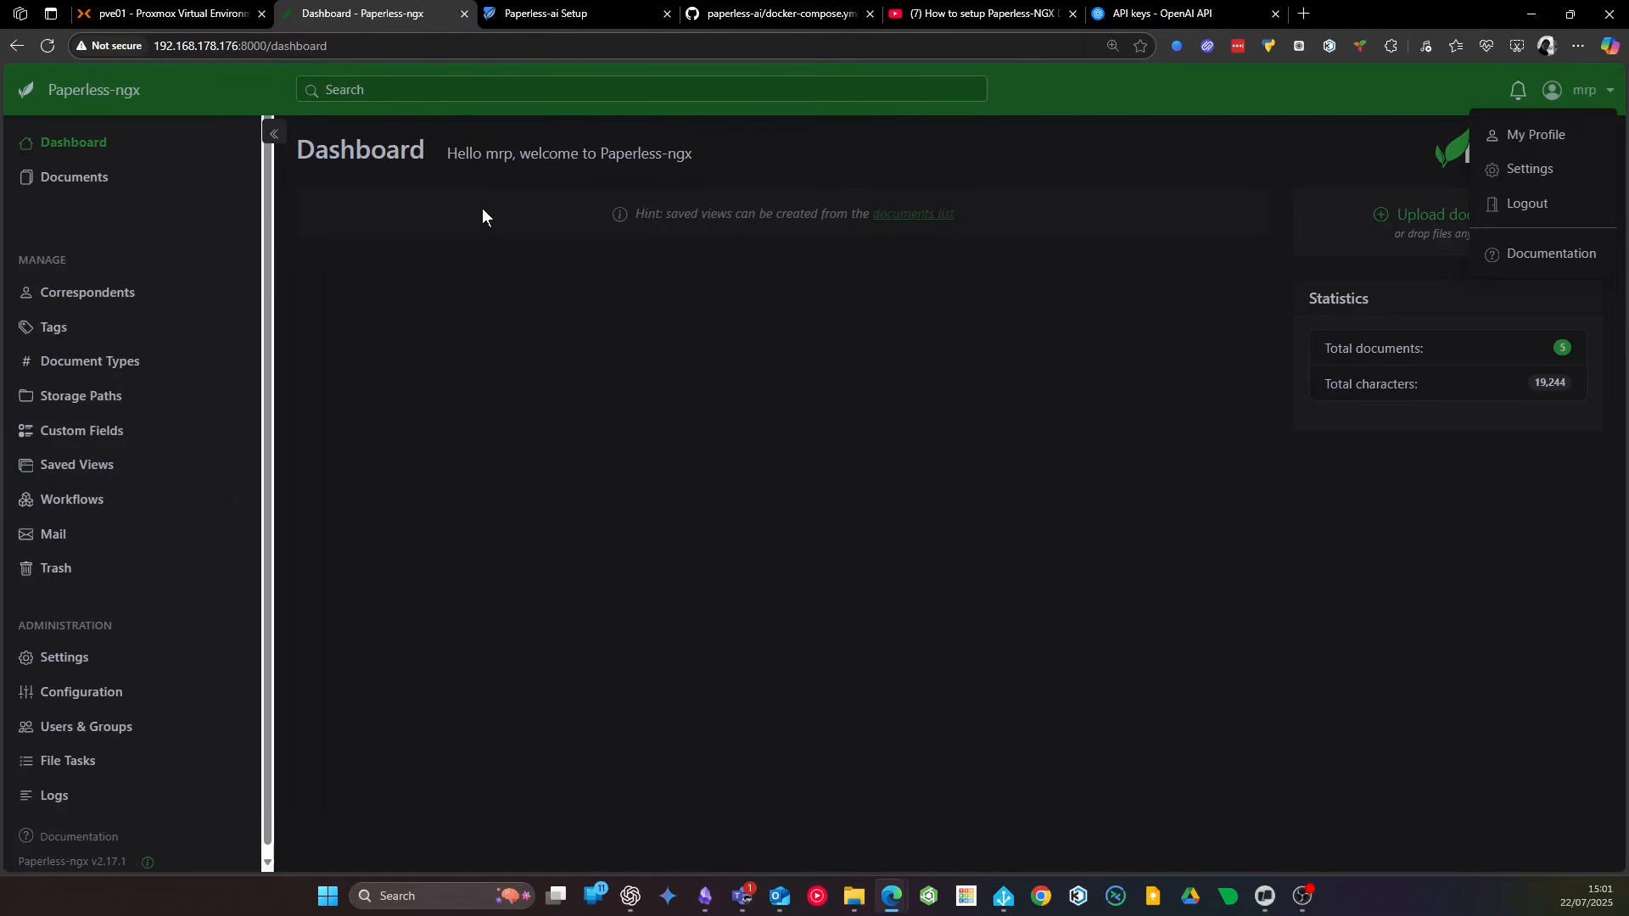
left_click(712, 381)
left_click(556, 14)
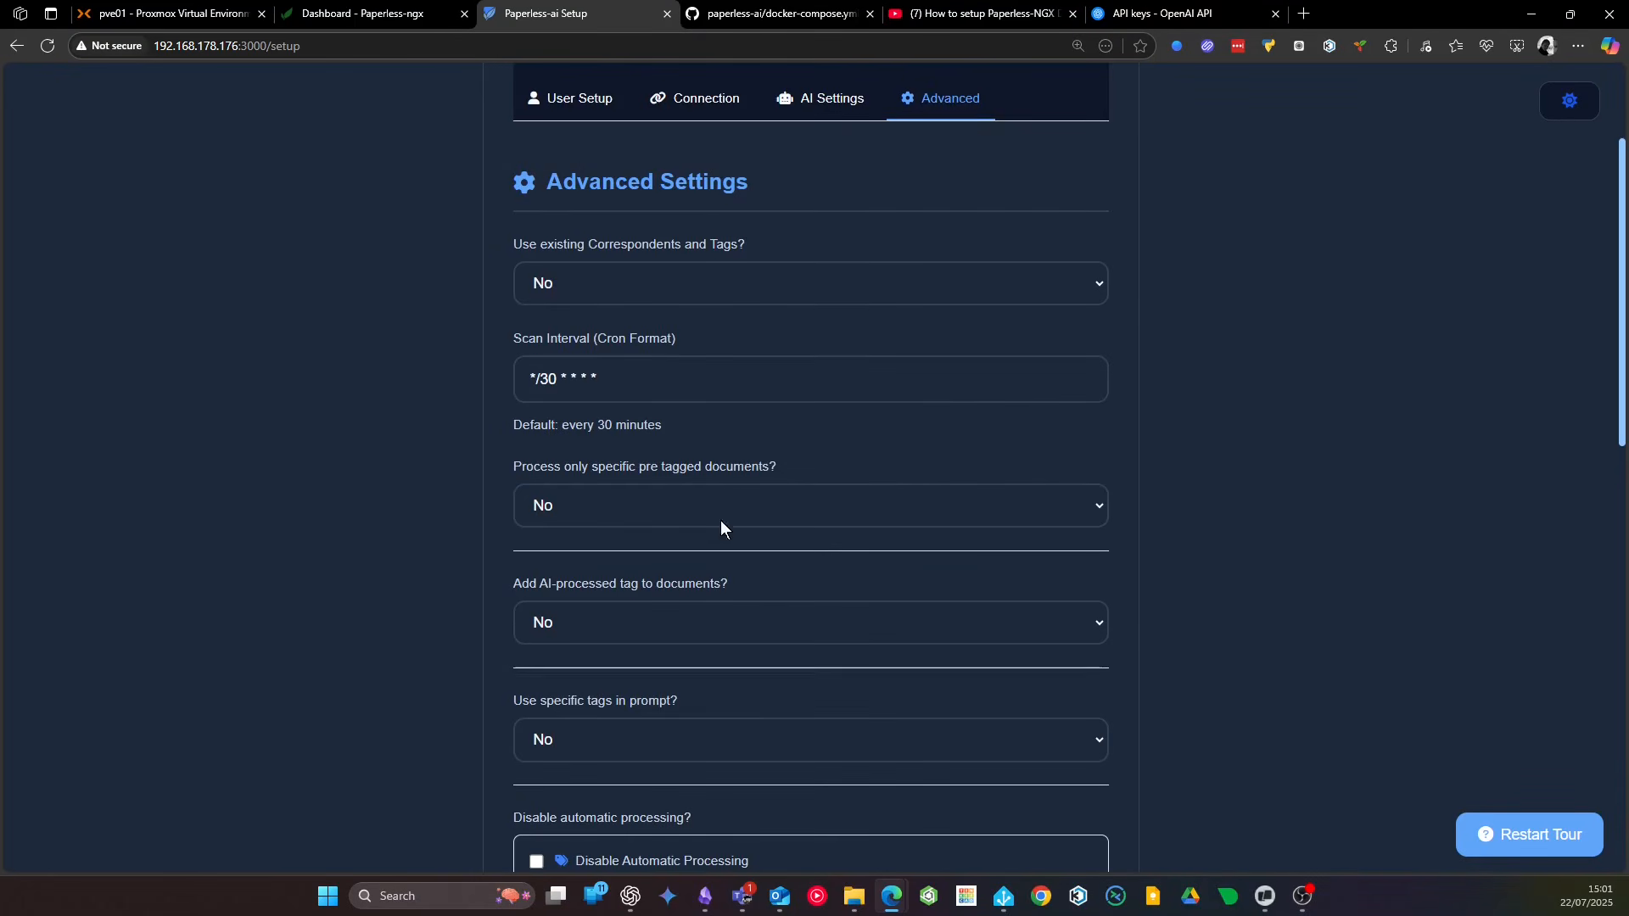
Try the Yes option for using existing correspondents and tags, and set it back to No
left_click(546, 288)
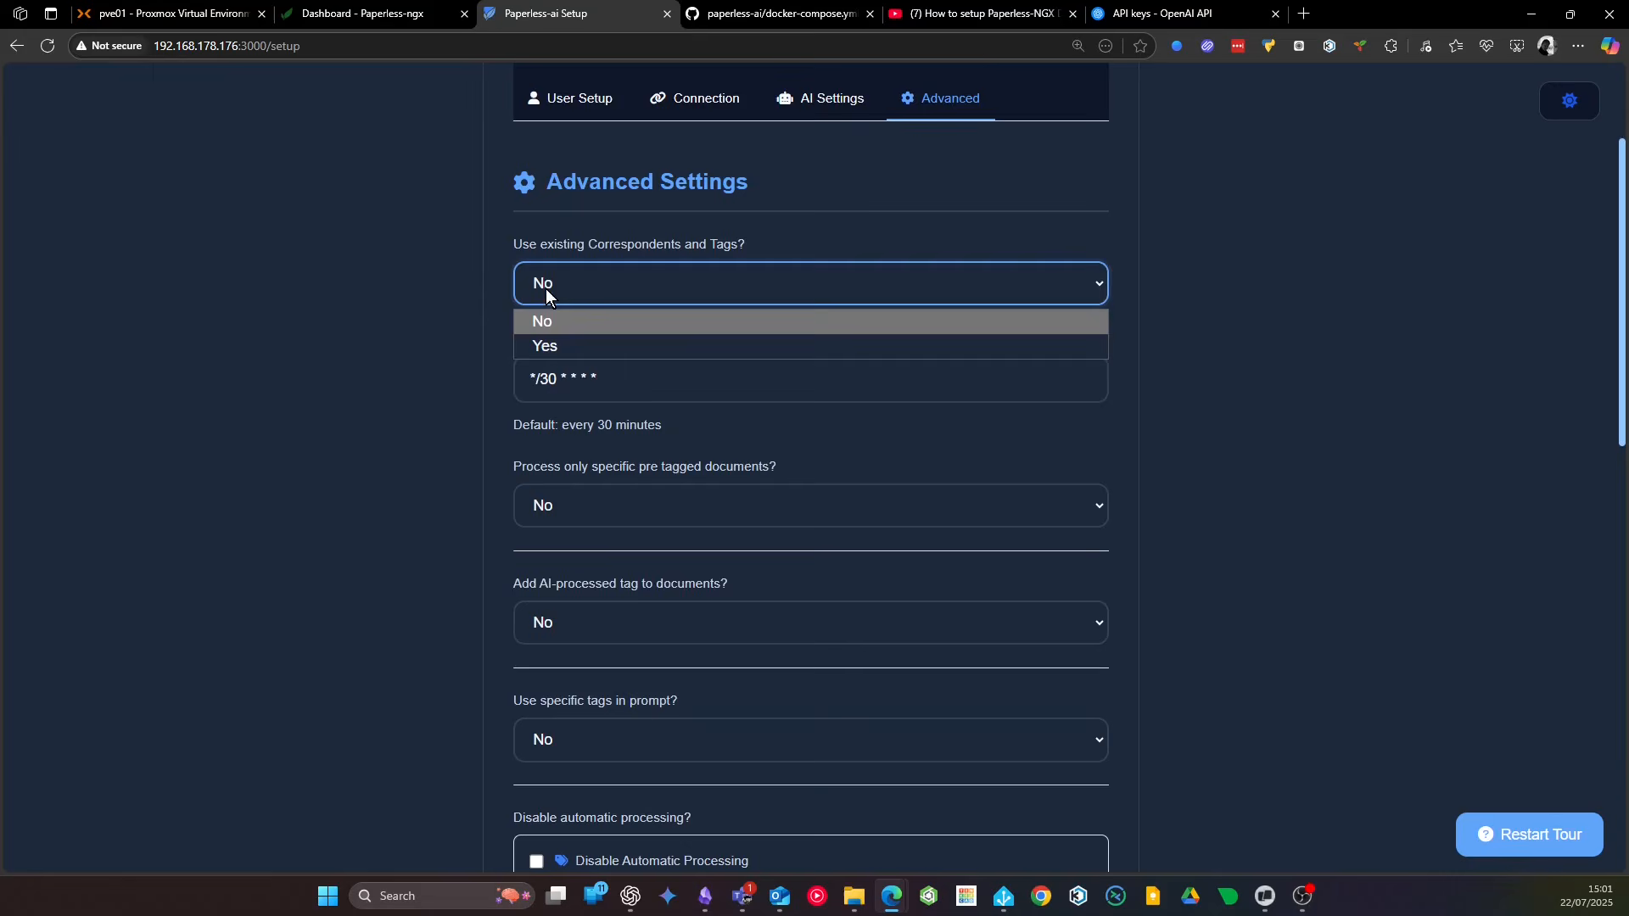
left_click(548, 345)
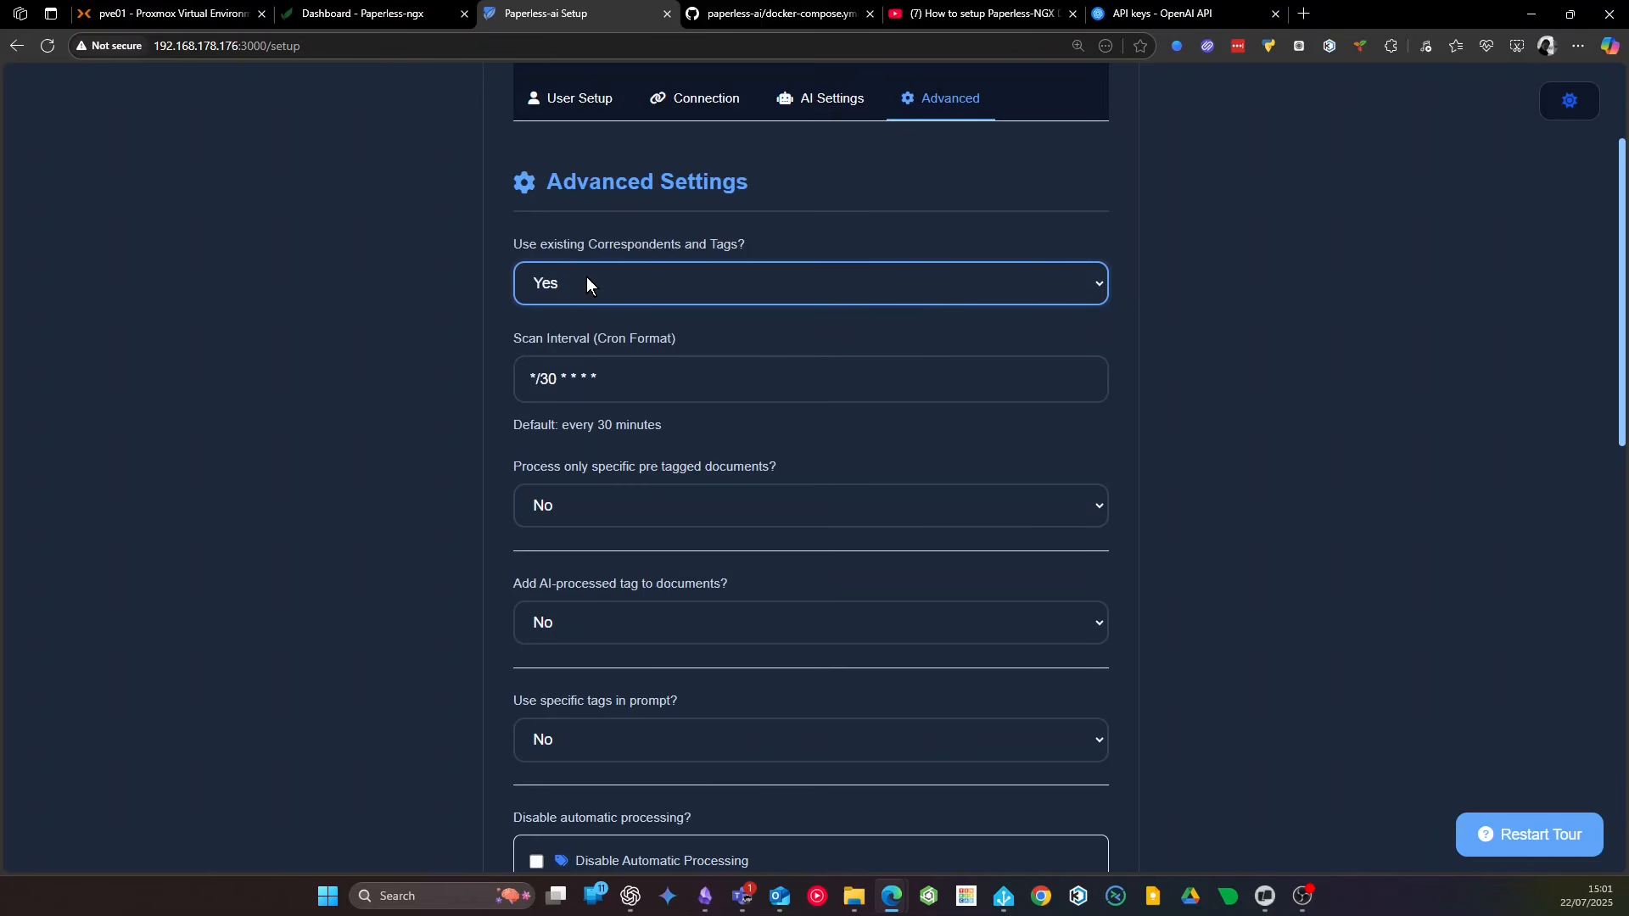
left_click(587, 277)
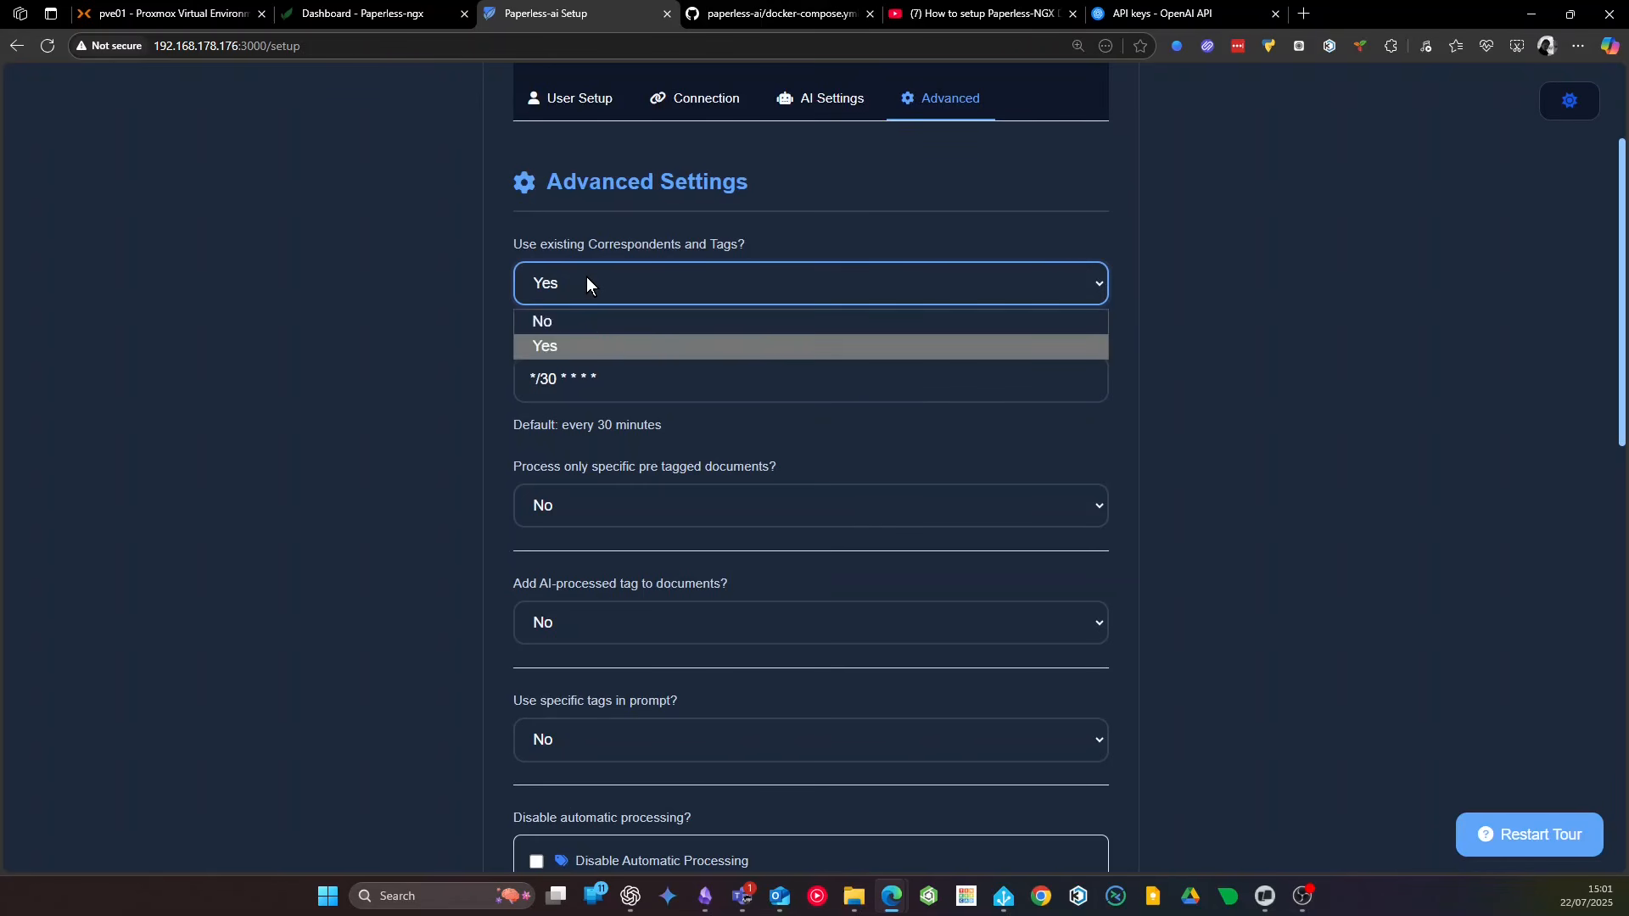
left_click(543, 318)
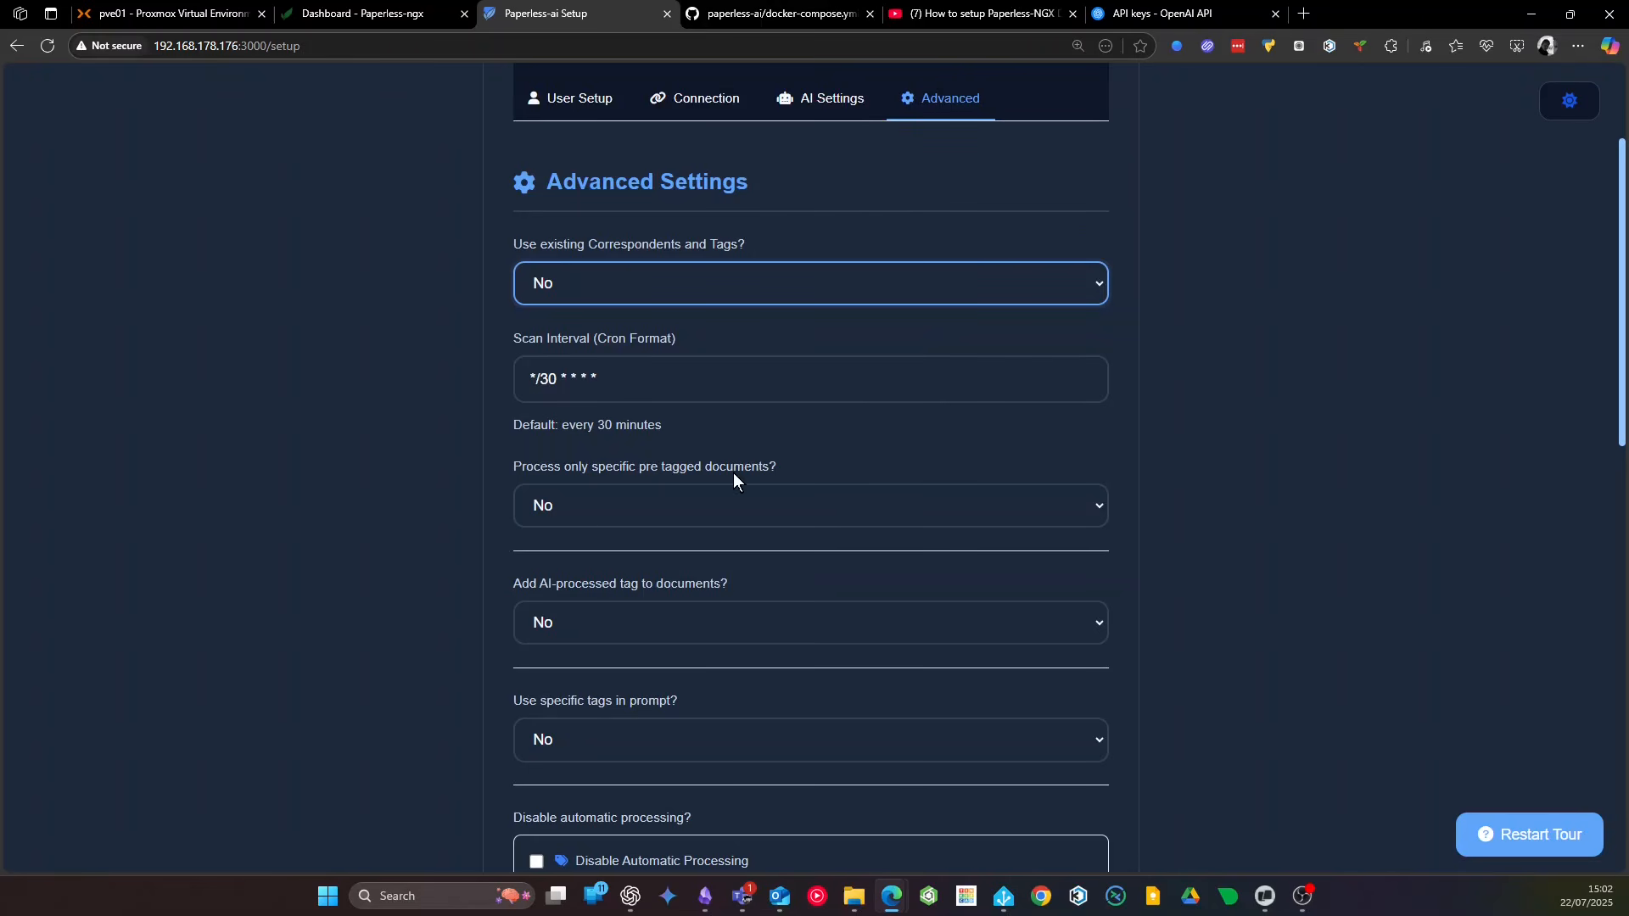
Try processing only specific pre-tagged documents with Yes, and set the option back to No
left_click(745, 501)
left_click(648, 562)
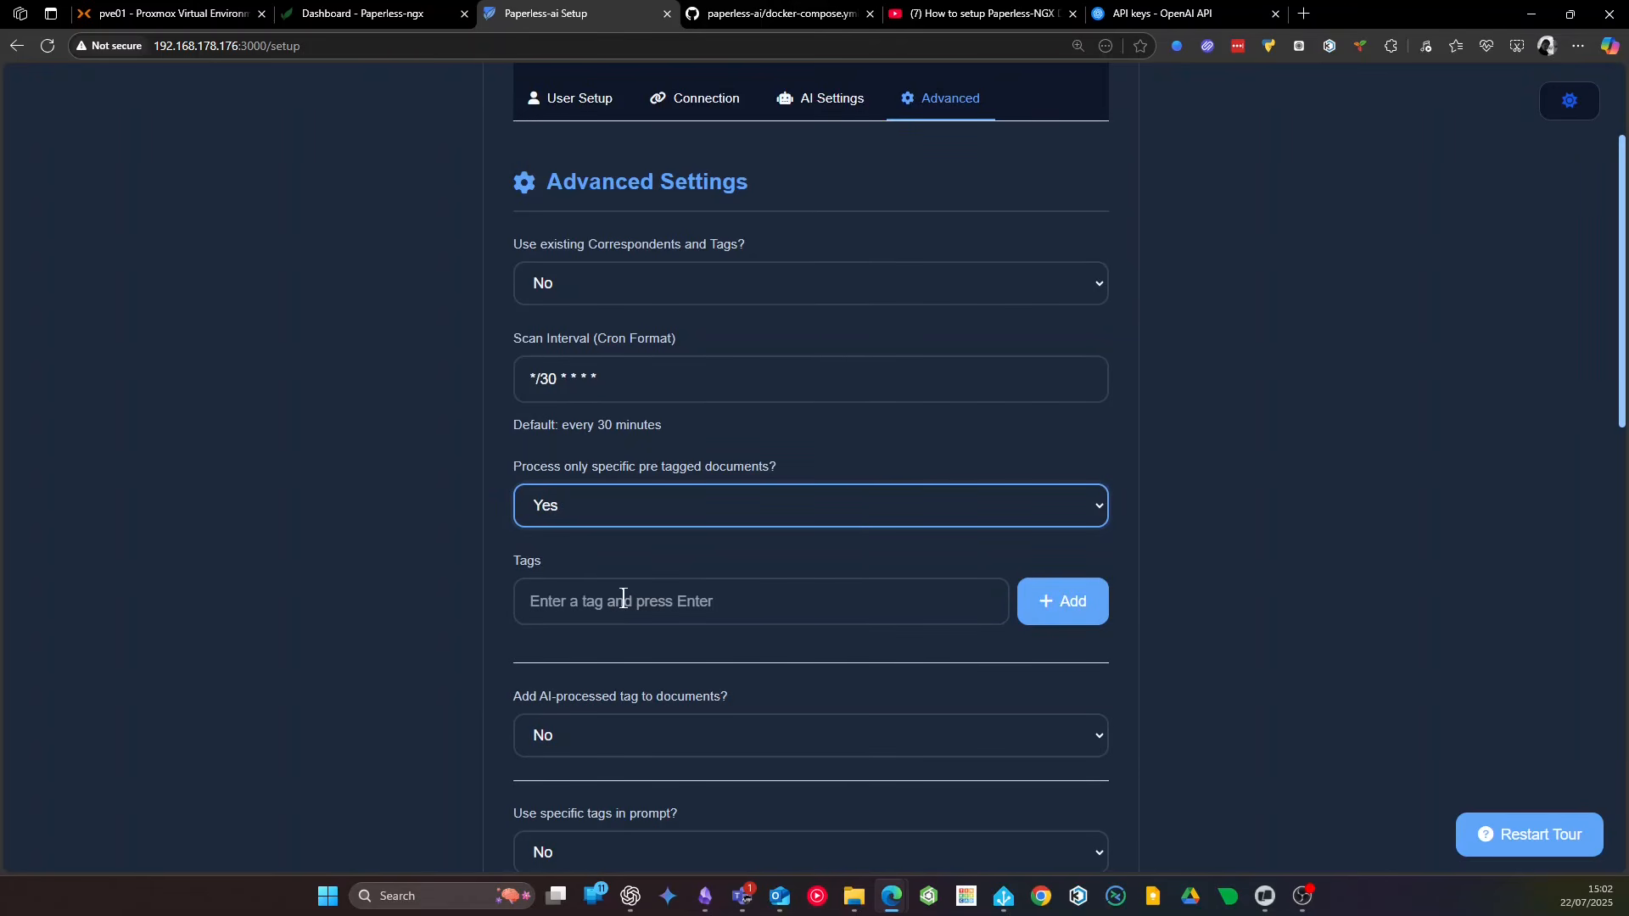
left_click(639, 514)
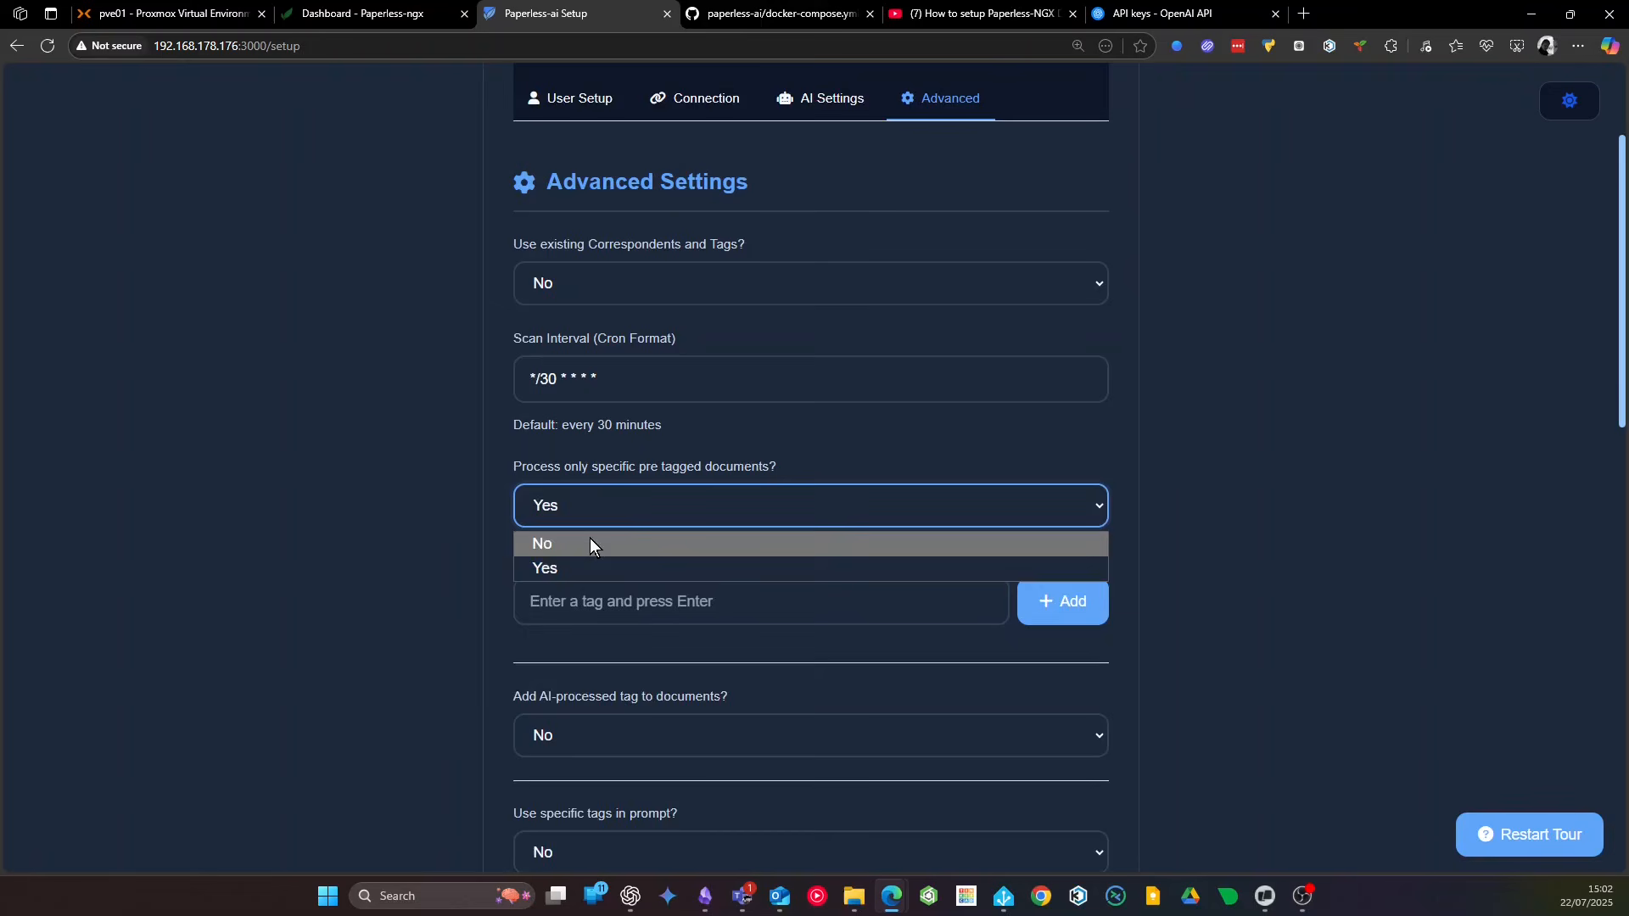
left_click(589, 539)
Open the $R4AFOLD document from the Paperless-ngx documents list and check the choices in its Tags field
left_click(365, 14)
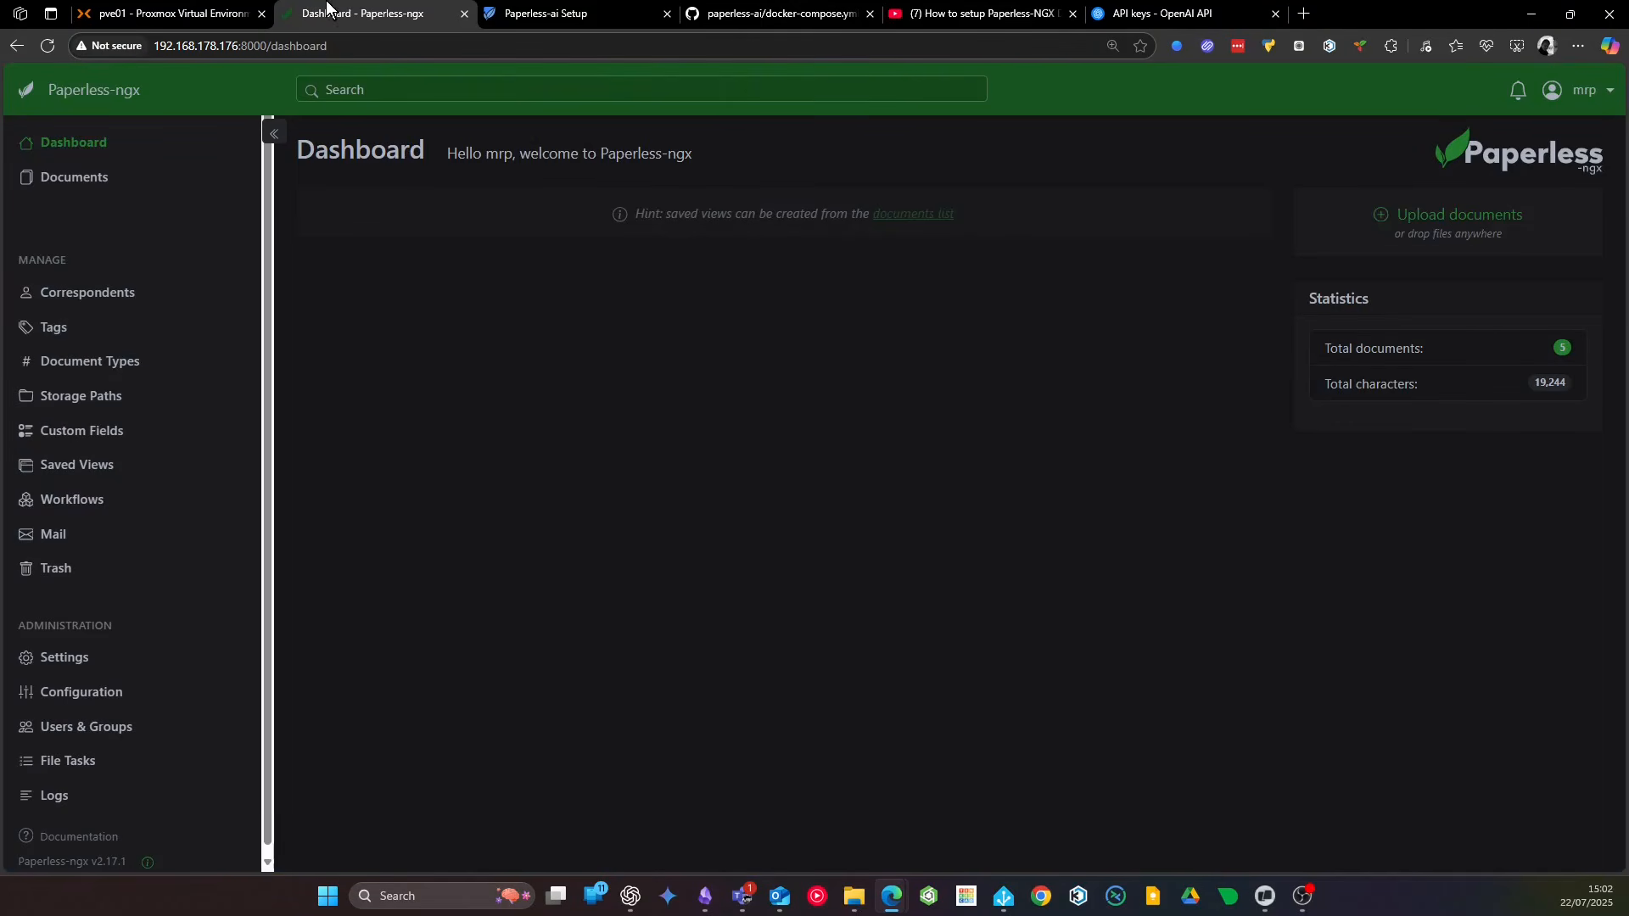
left_click(78, 177)
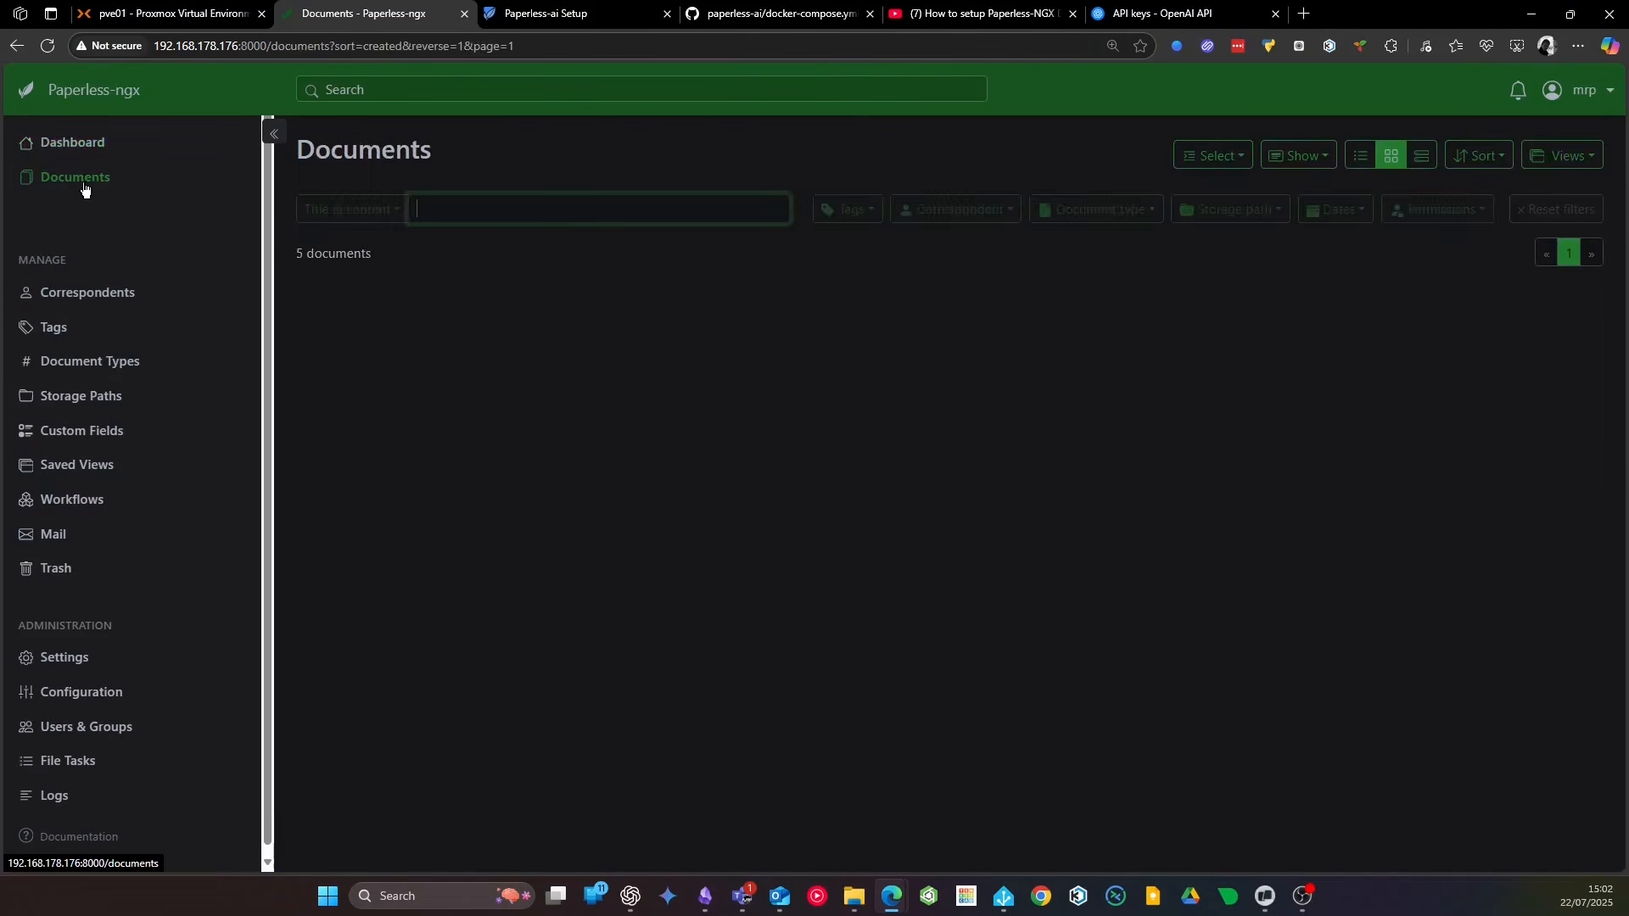
double_click(945, 368)
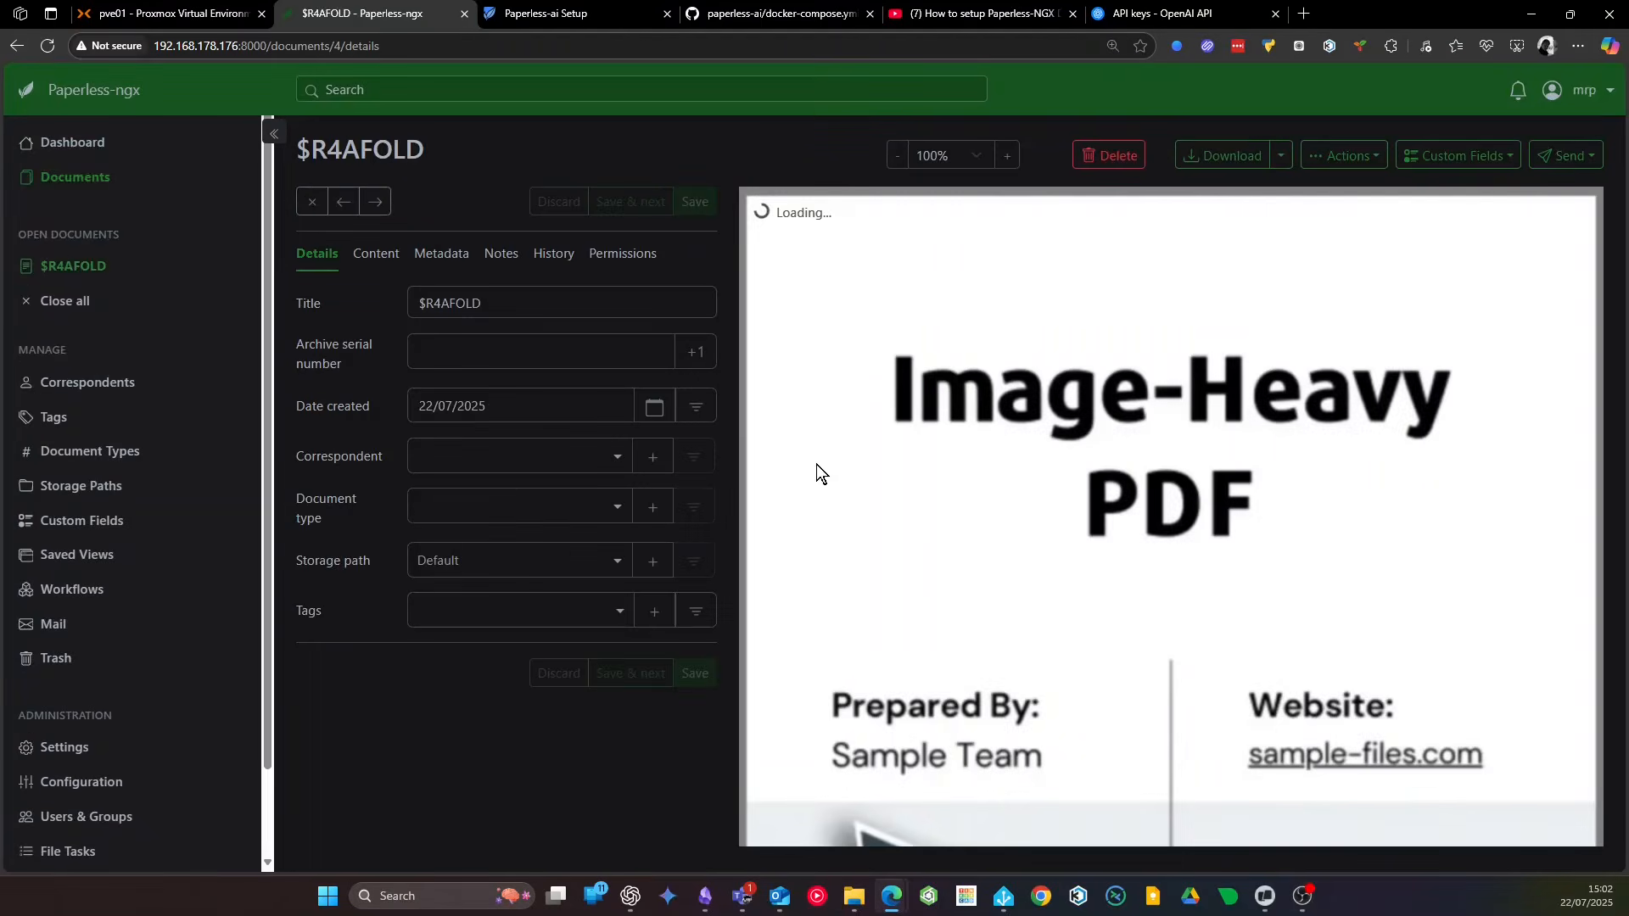
left_click(544, 620)
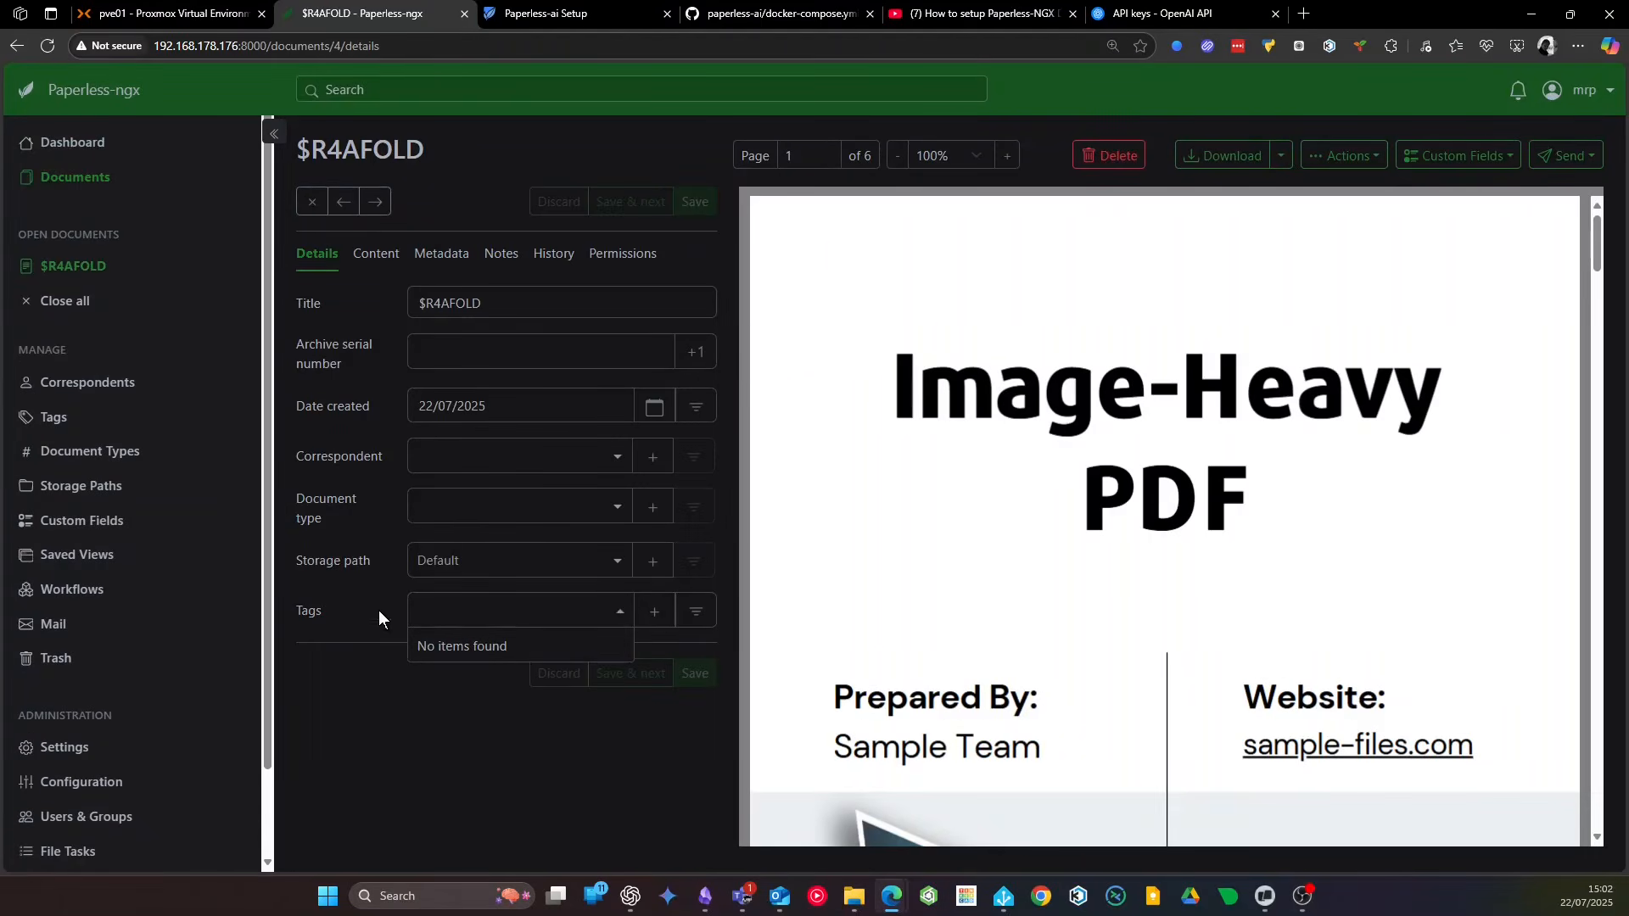
In the Paperless-ai setup, try adding an AI-processed tag to documents, inspect its tag name, and set the option back to No
left_click(543, 13)
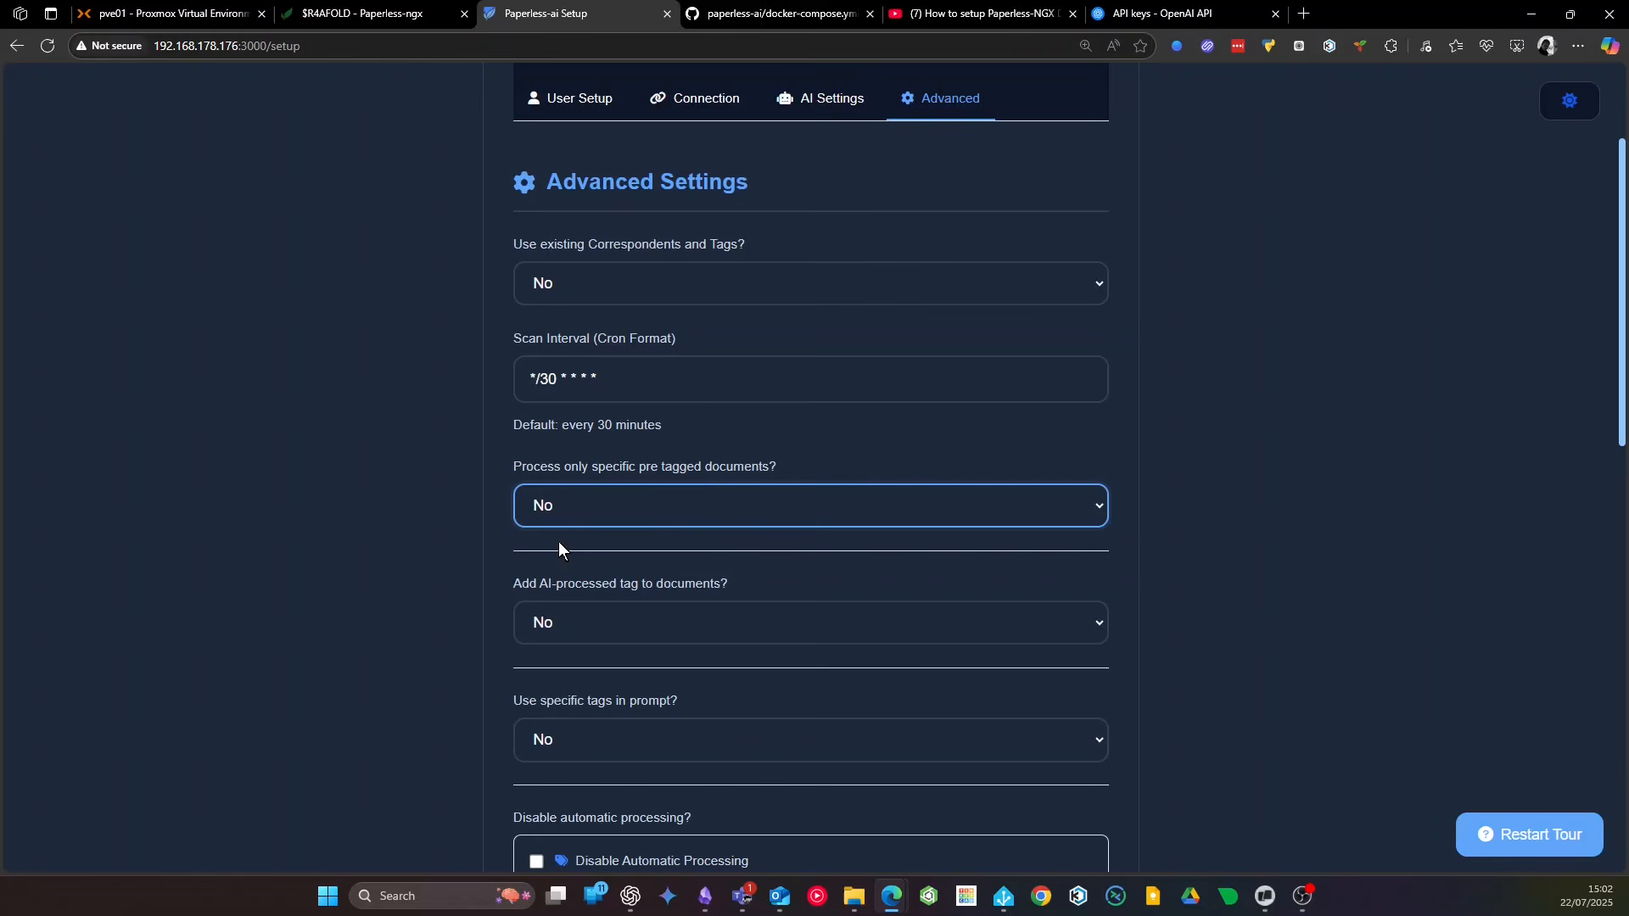
scroll(661, 551, "down", 1)
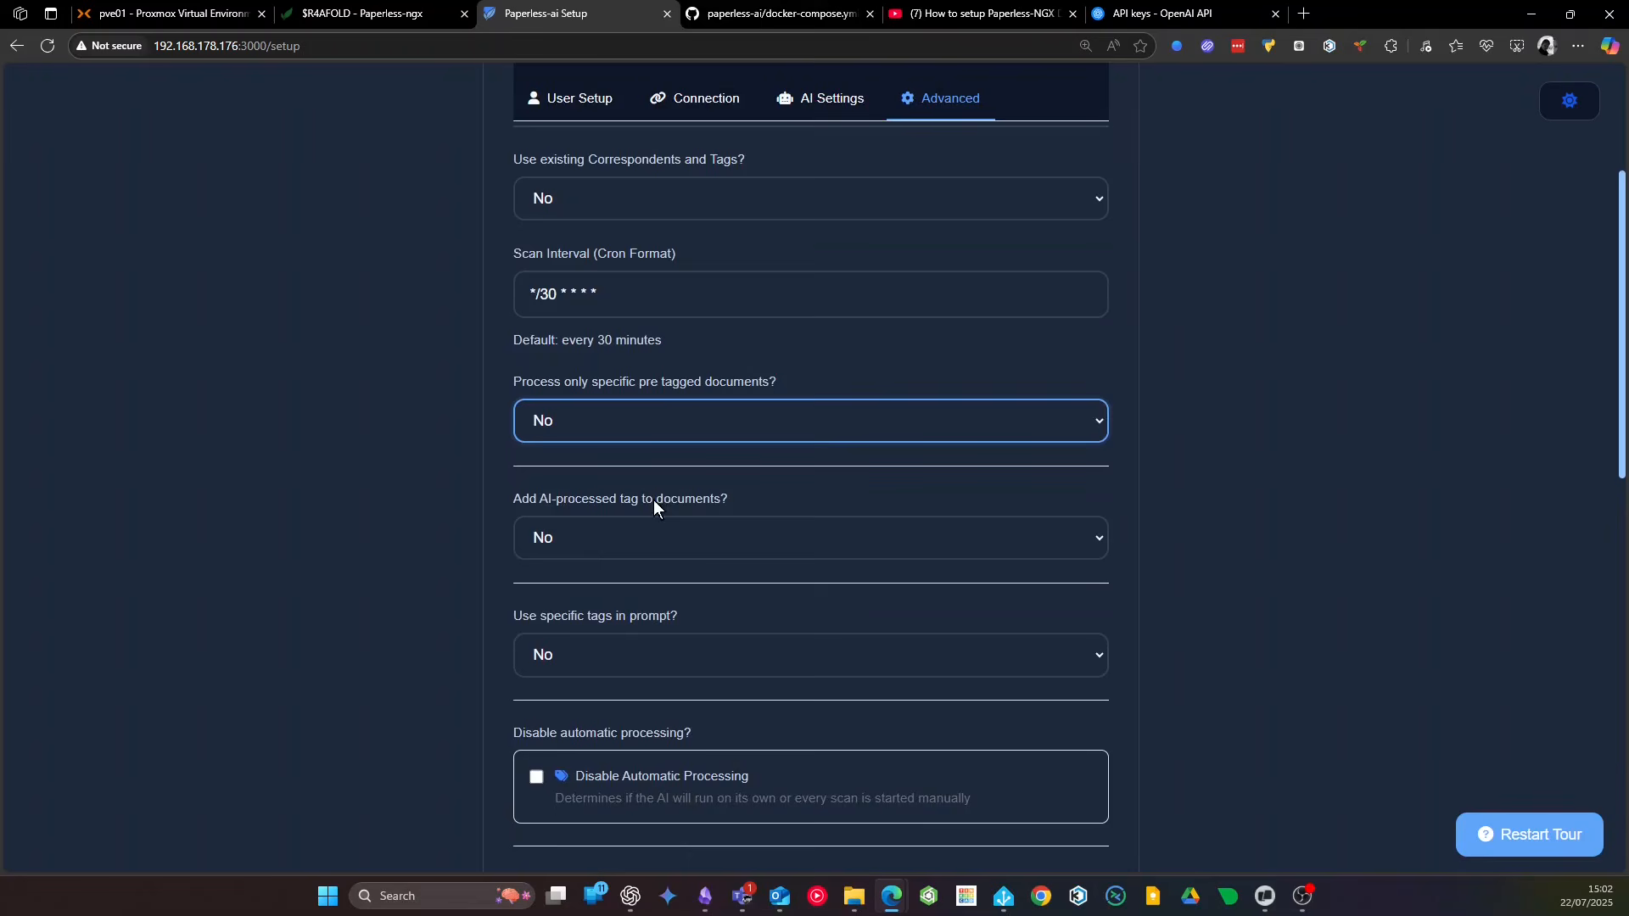
left_click(738, 535)
left_click(552, 599)
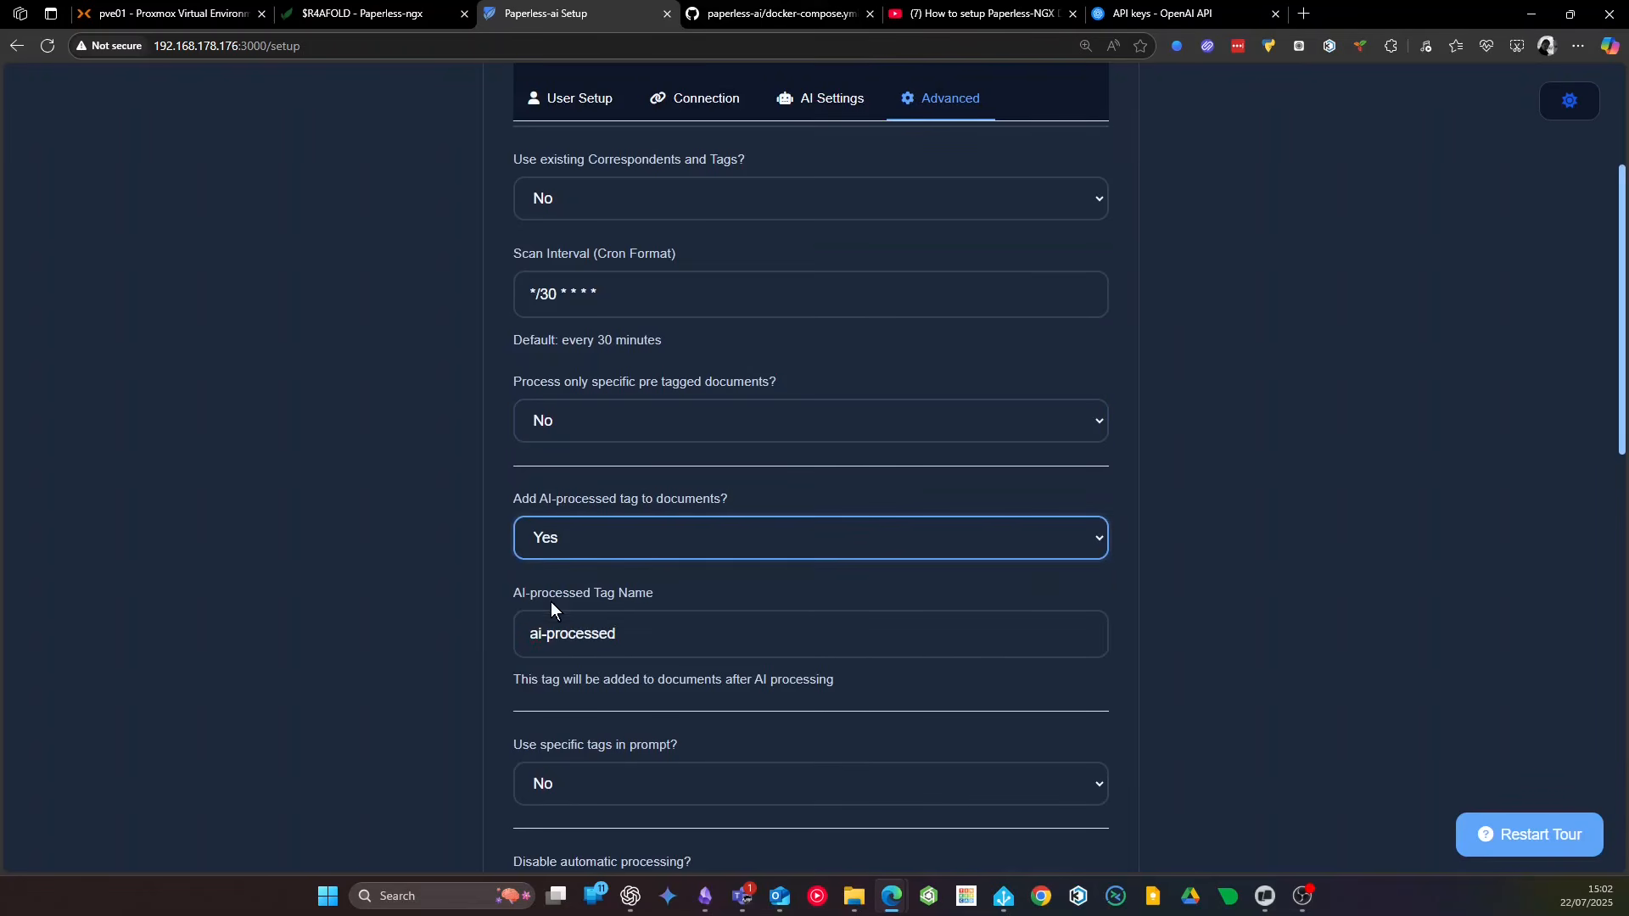
left_click_drag(670, 639, 470, 650)
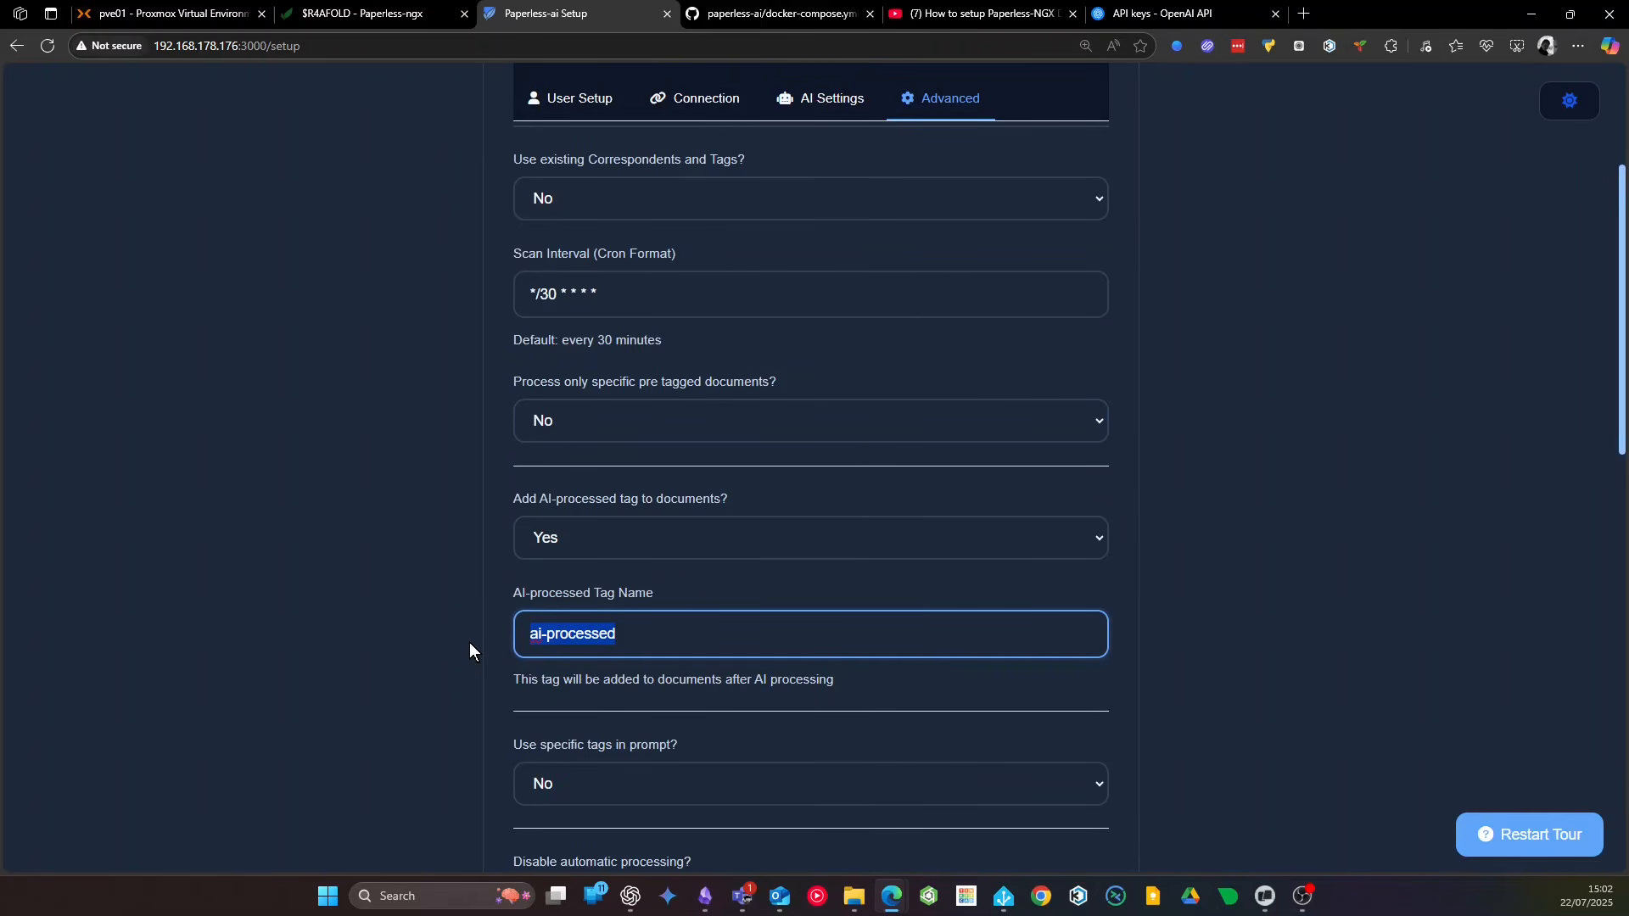
left_click(577, 547)
left_click(557, 569)
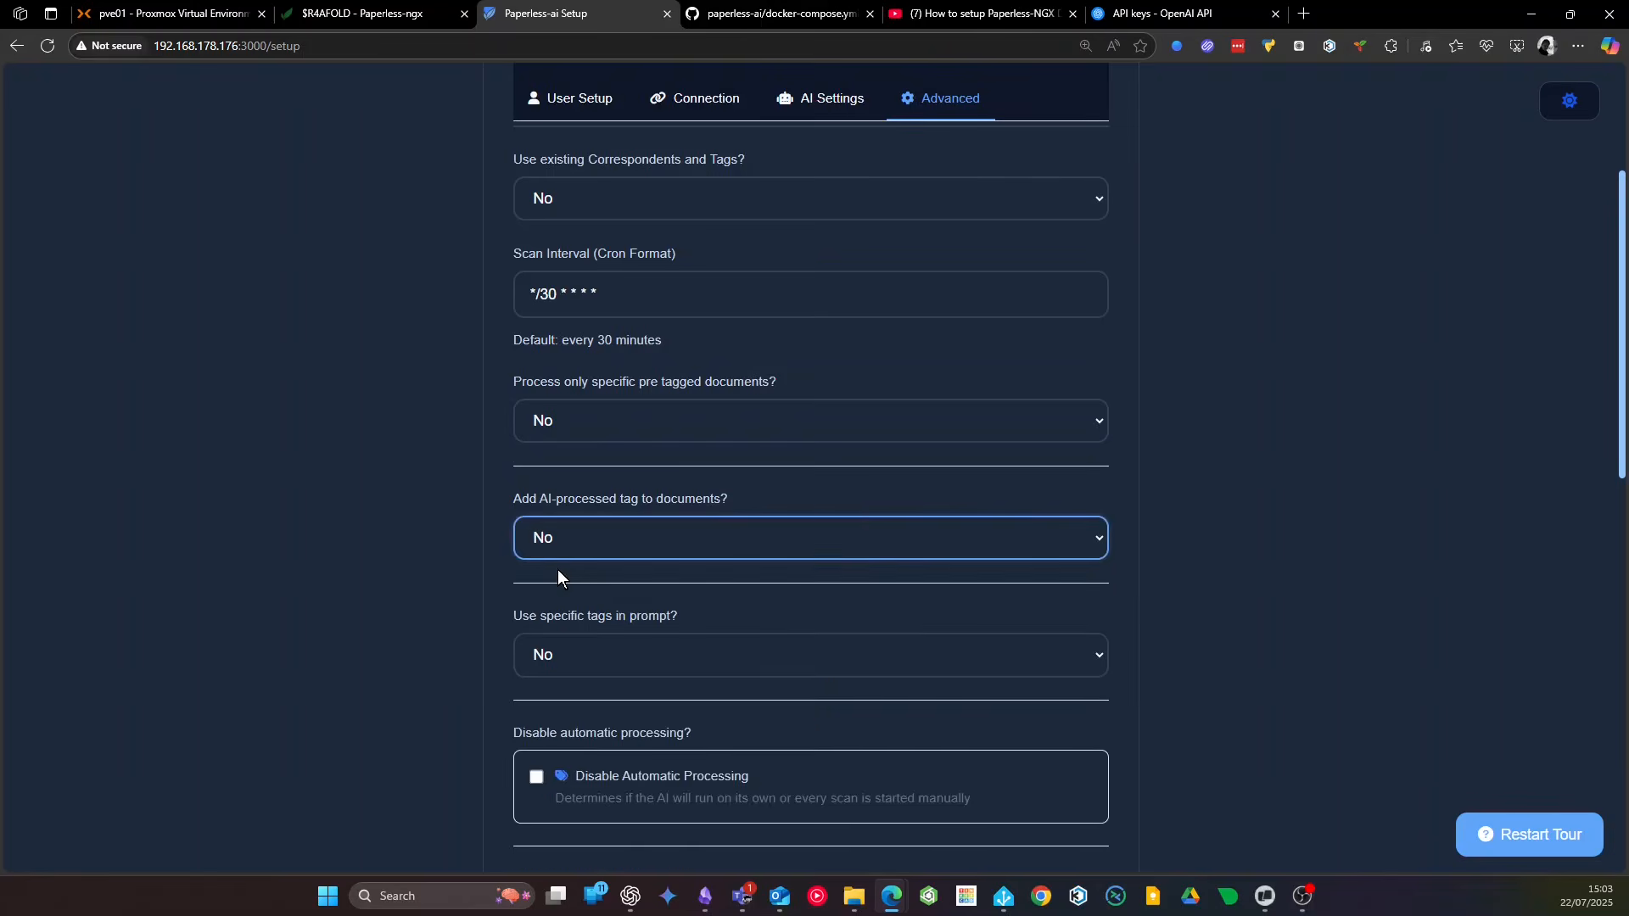
Try using specific tags in the prompt with Yes, and set the option back to No
scroll(404, 542, "down", 4)
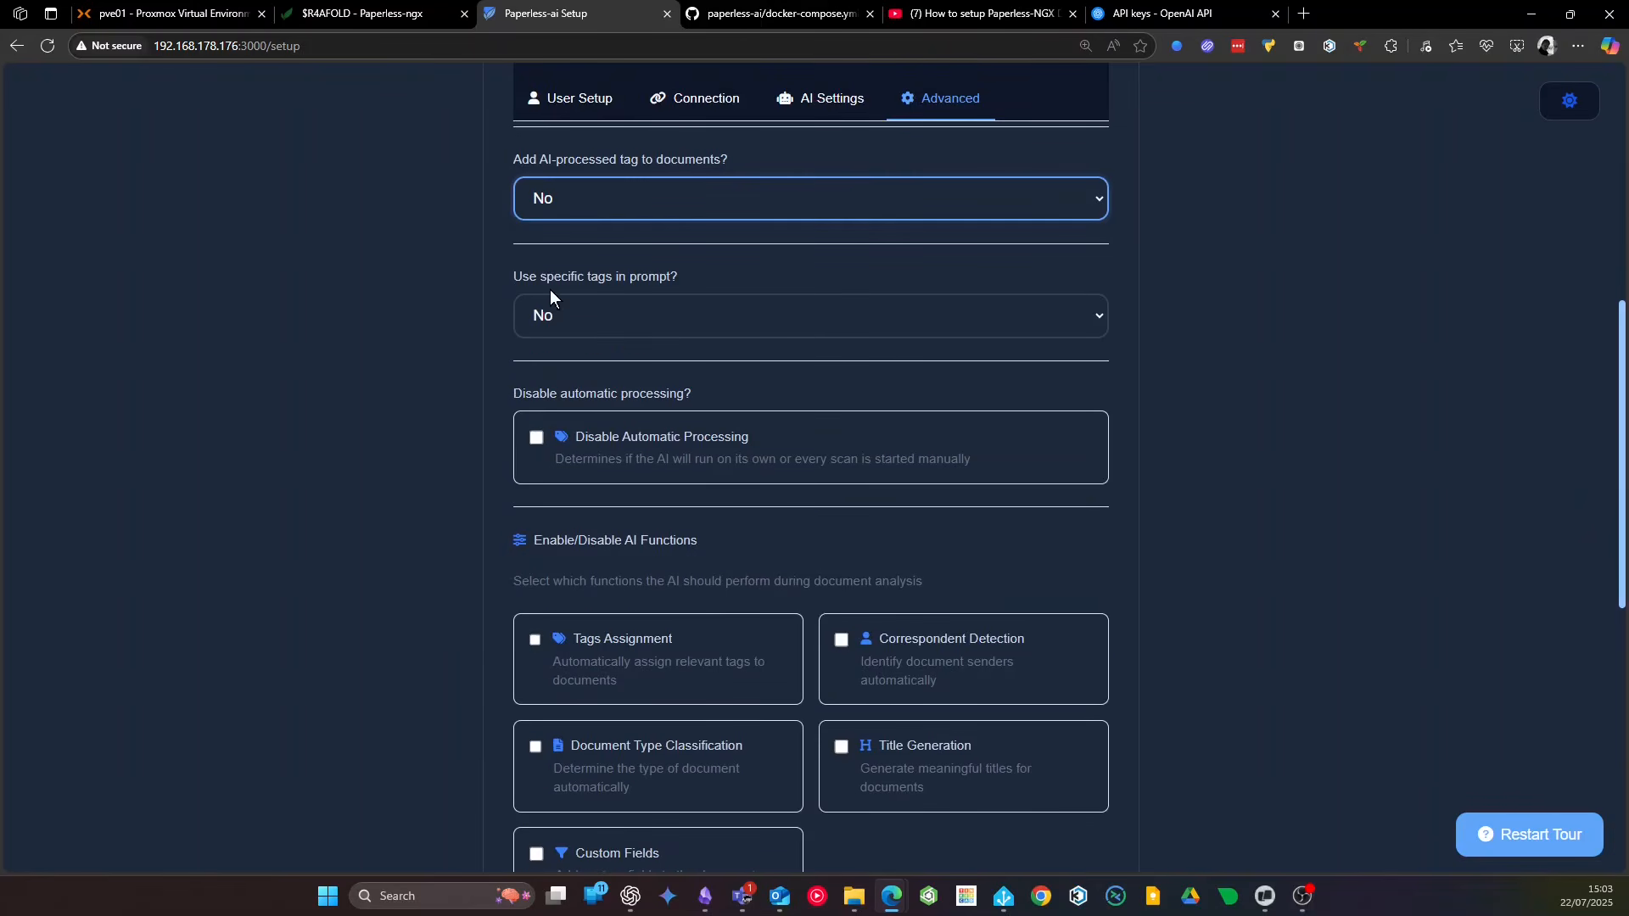
left_click(721, 318)
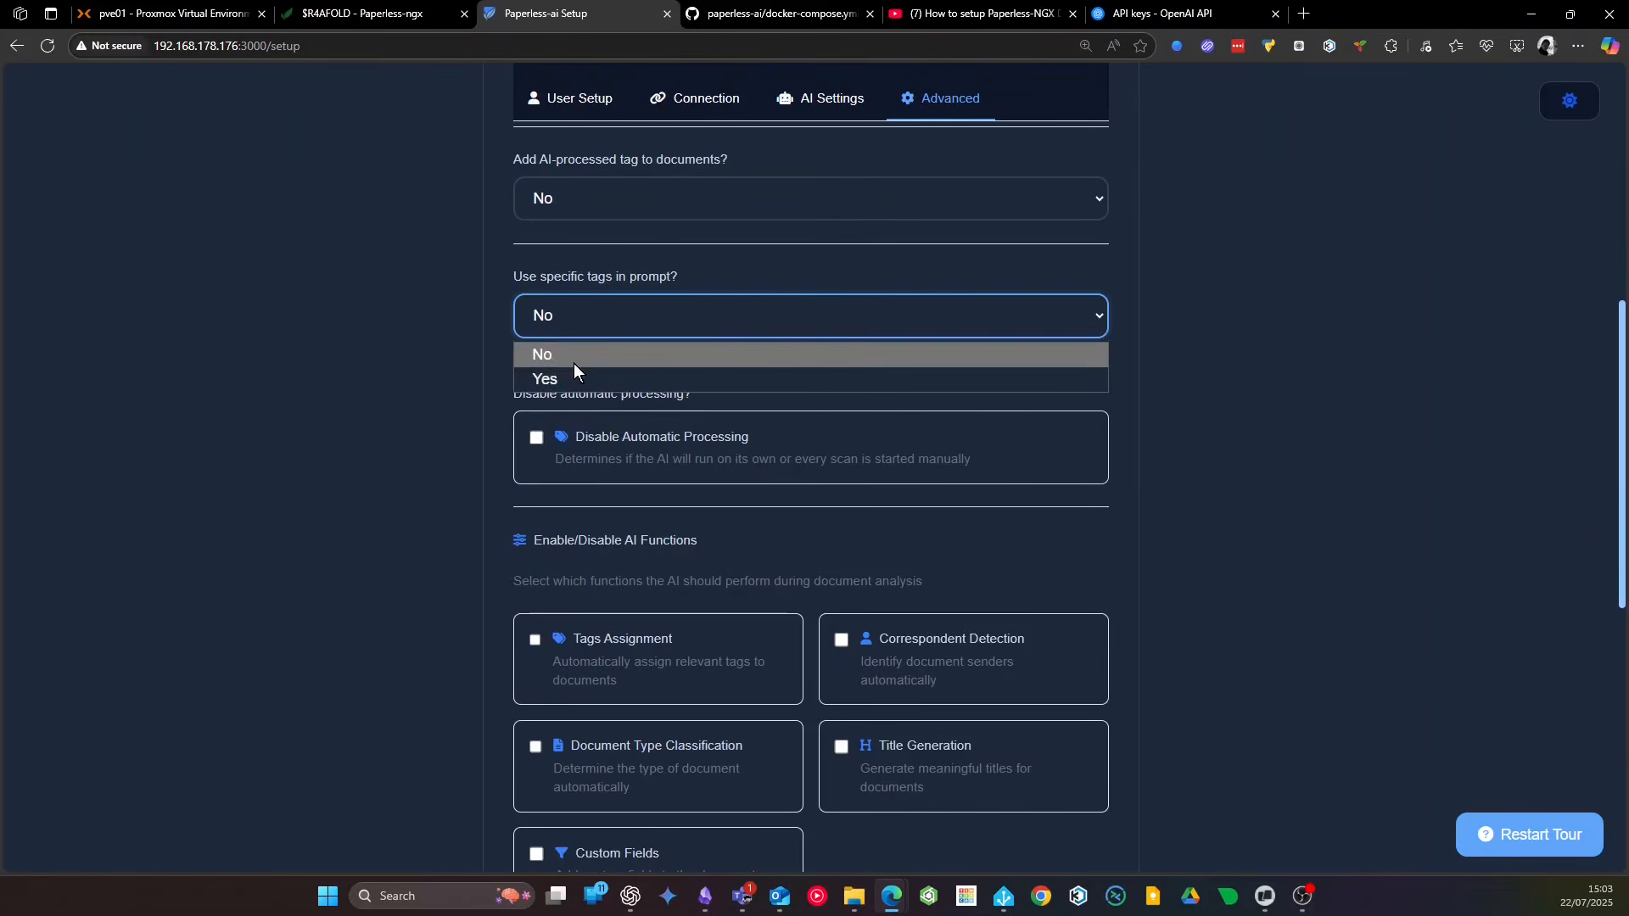
left_click(572, 376)
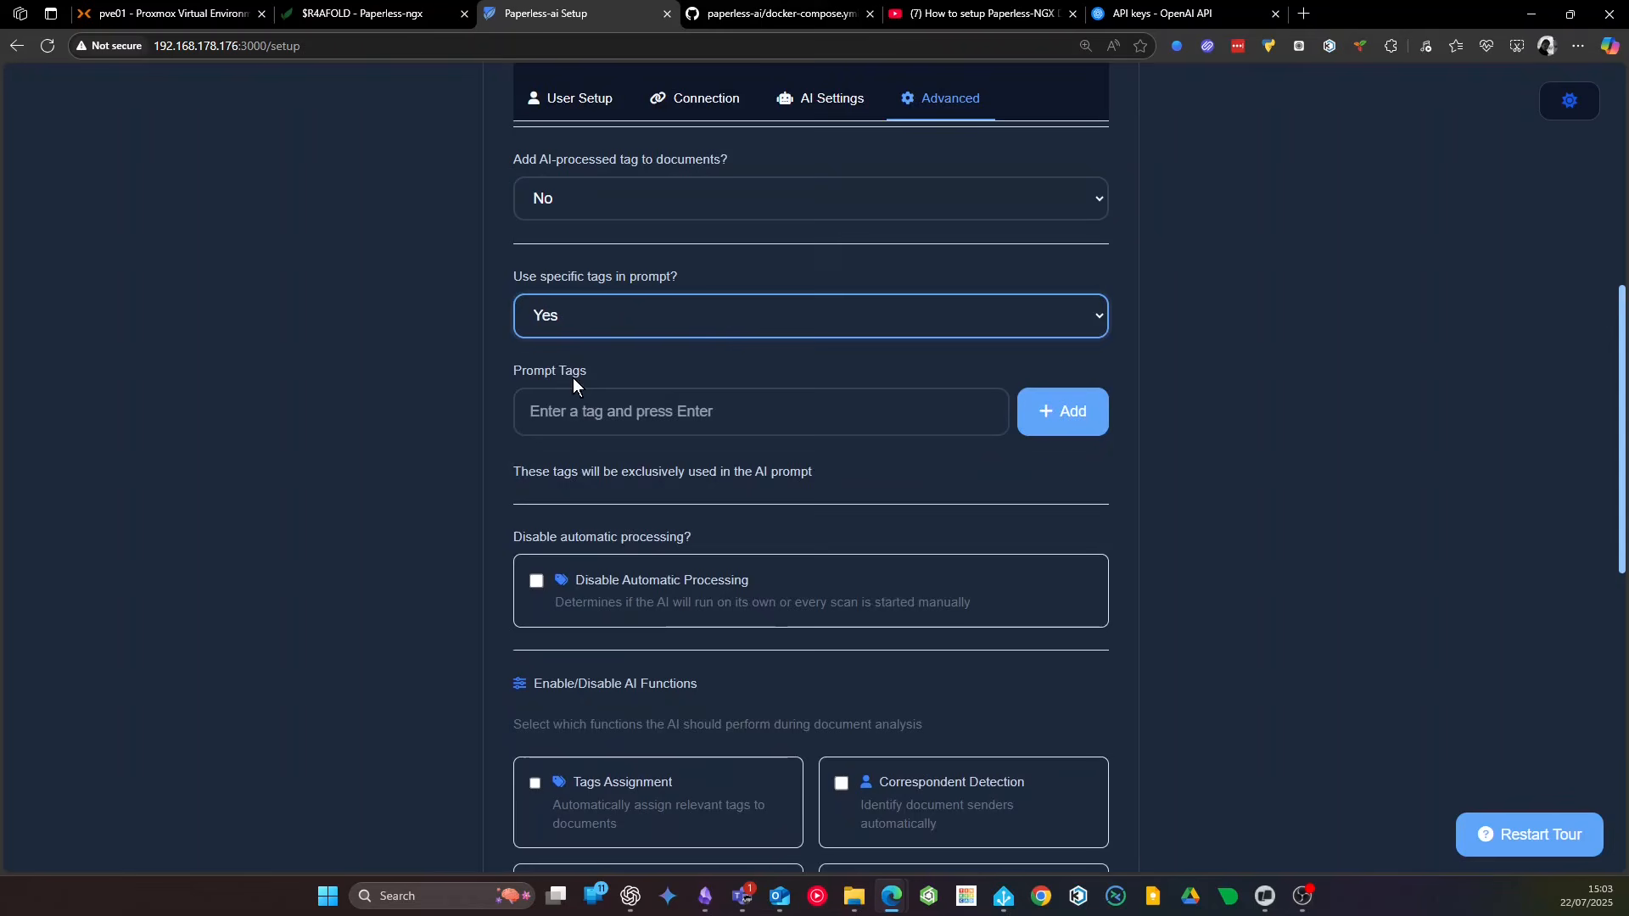
left_click(624, 318)
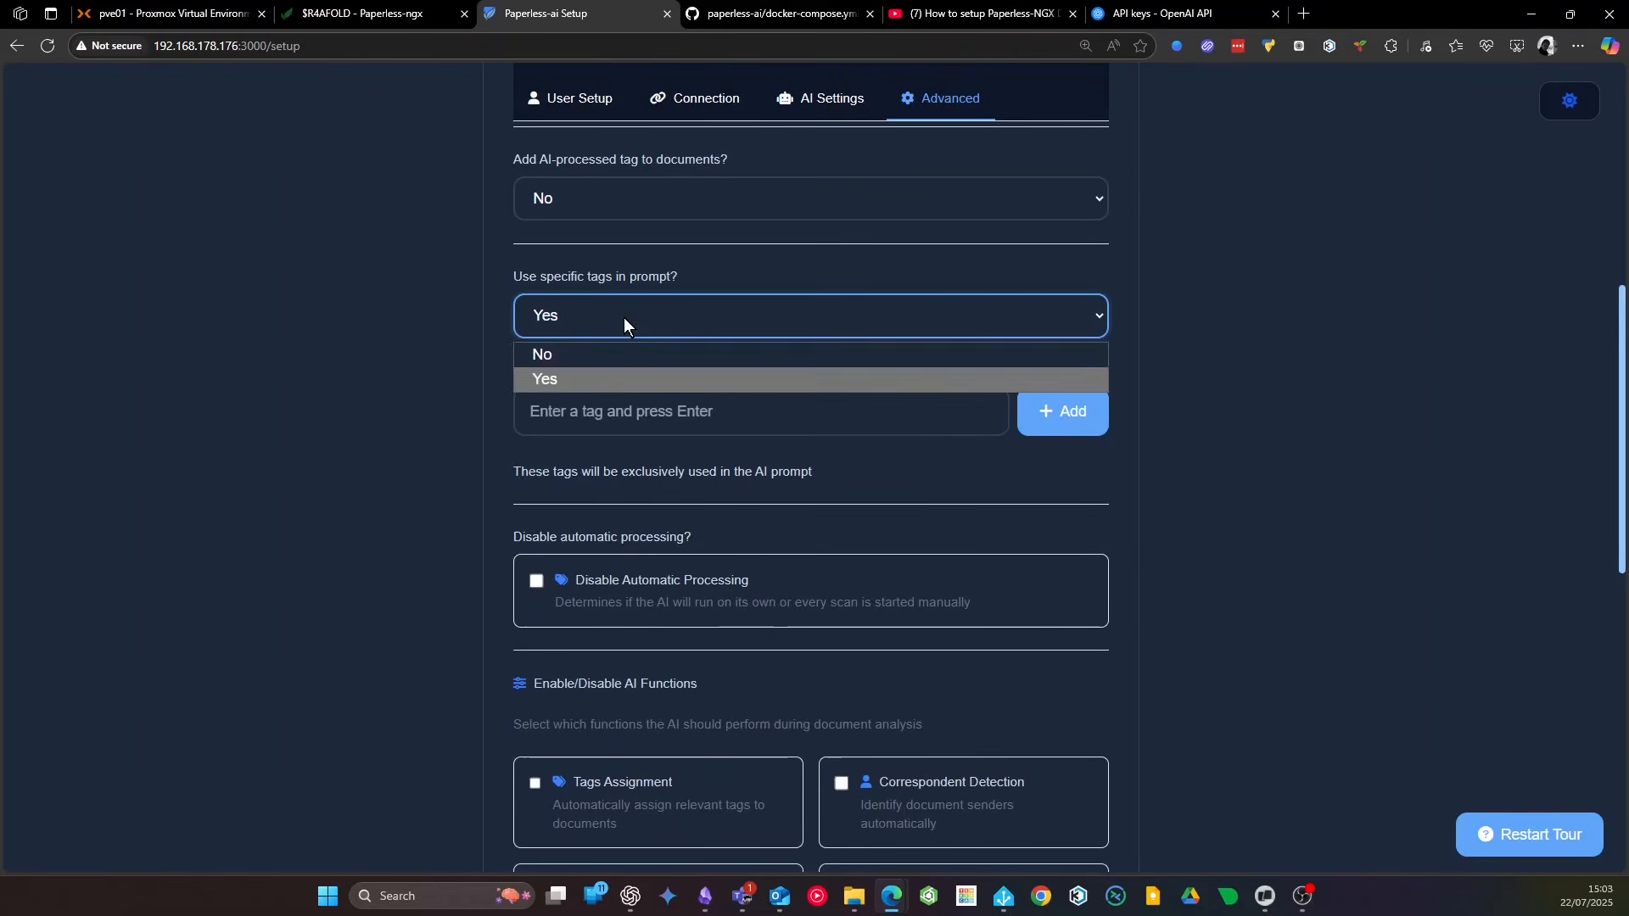
left_click(582, 351)
Review the advanced settings, from the prompt description to the Disable Automatic Processing option and the scan interval
scroll(750, 567, "down", 7)
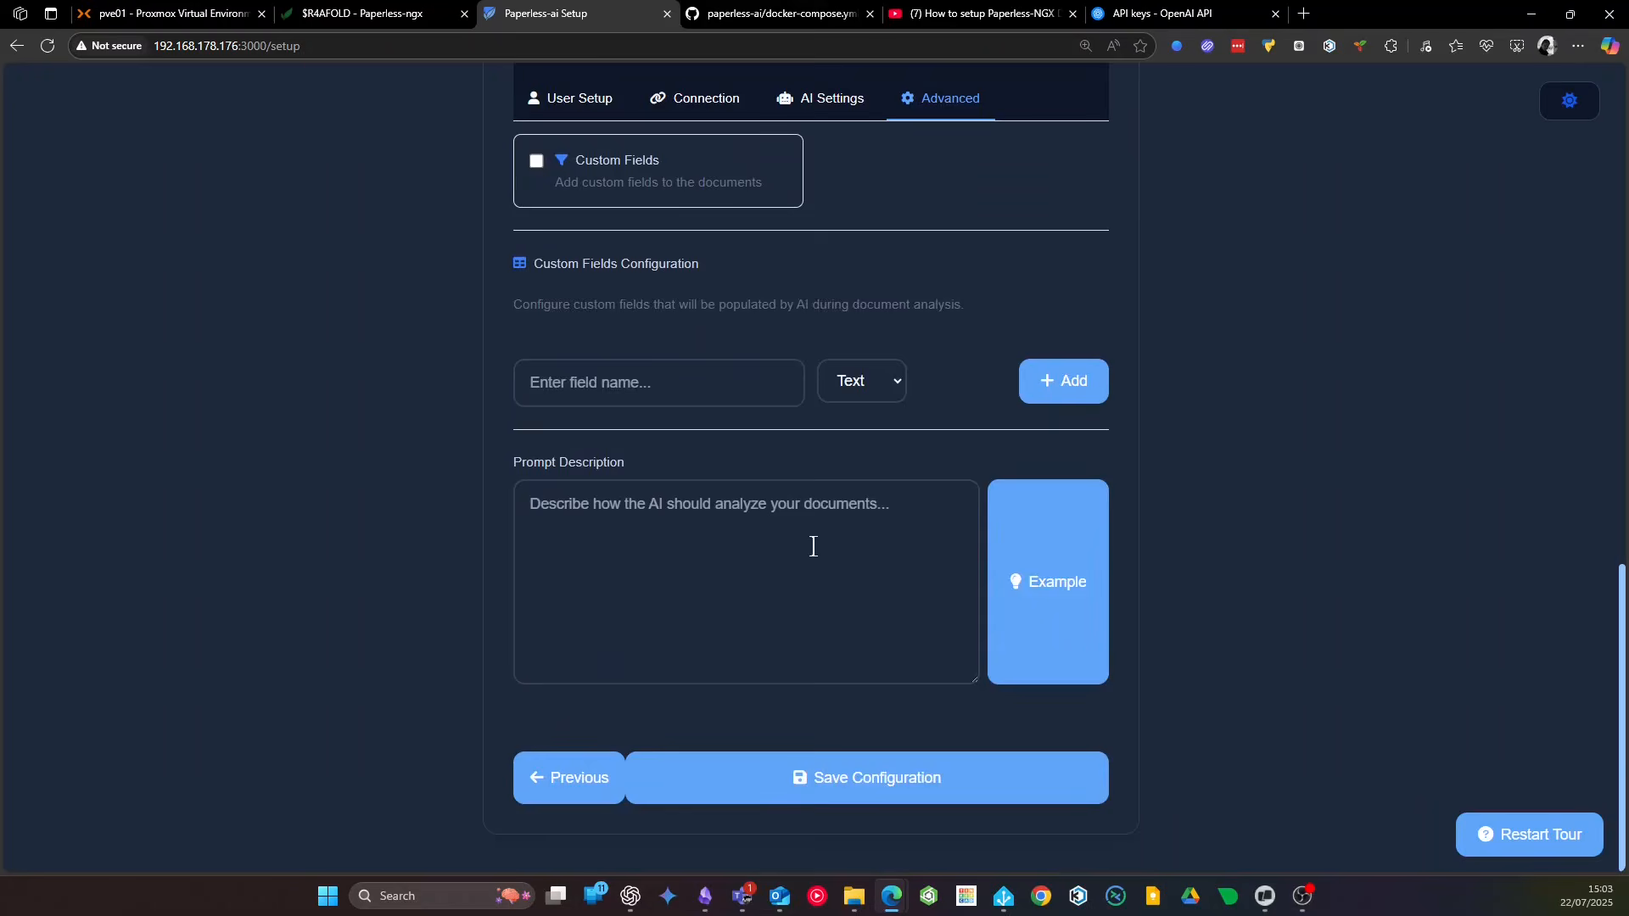
scroll(724, 564, "up", 8)
scroll(726, 560, "up", 4)
scroll(726, 548, "down", 3)
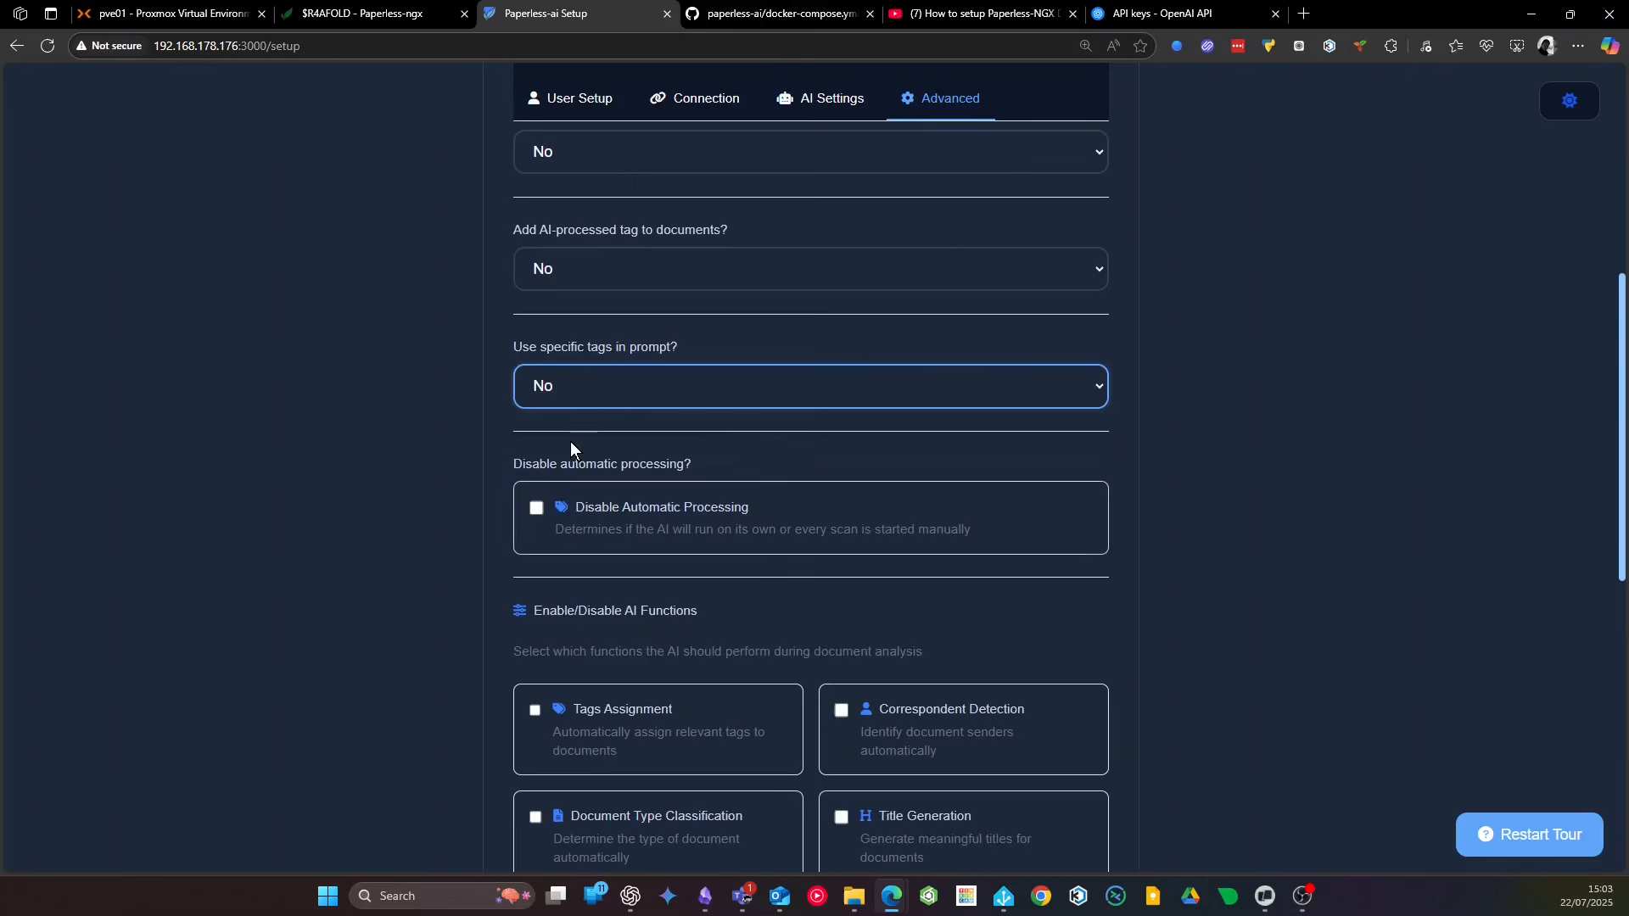
scroll(764, 522, "down", 2)
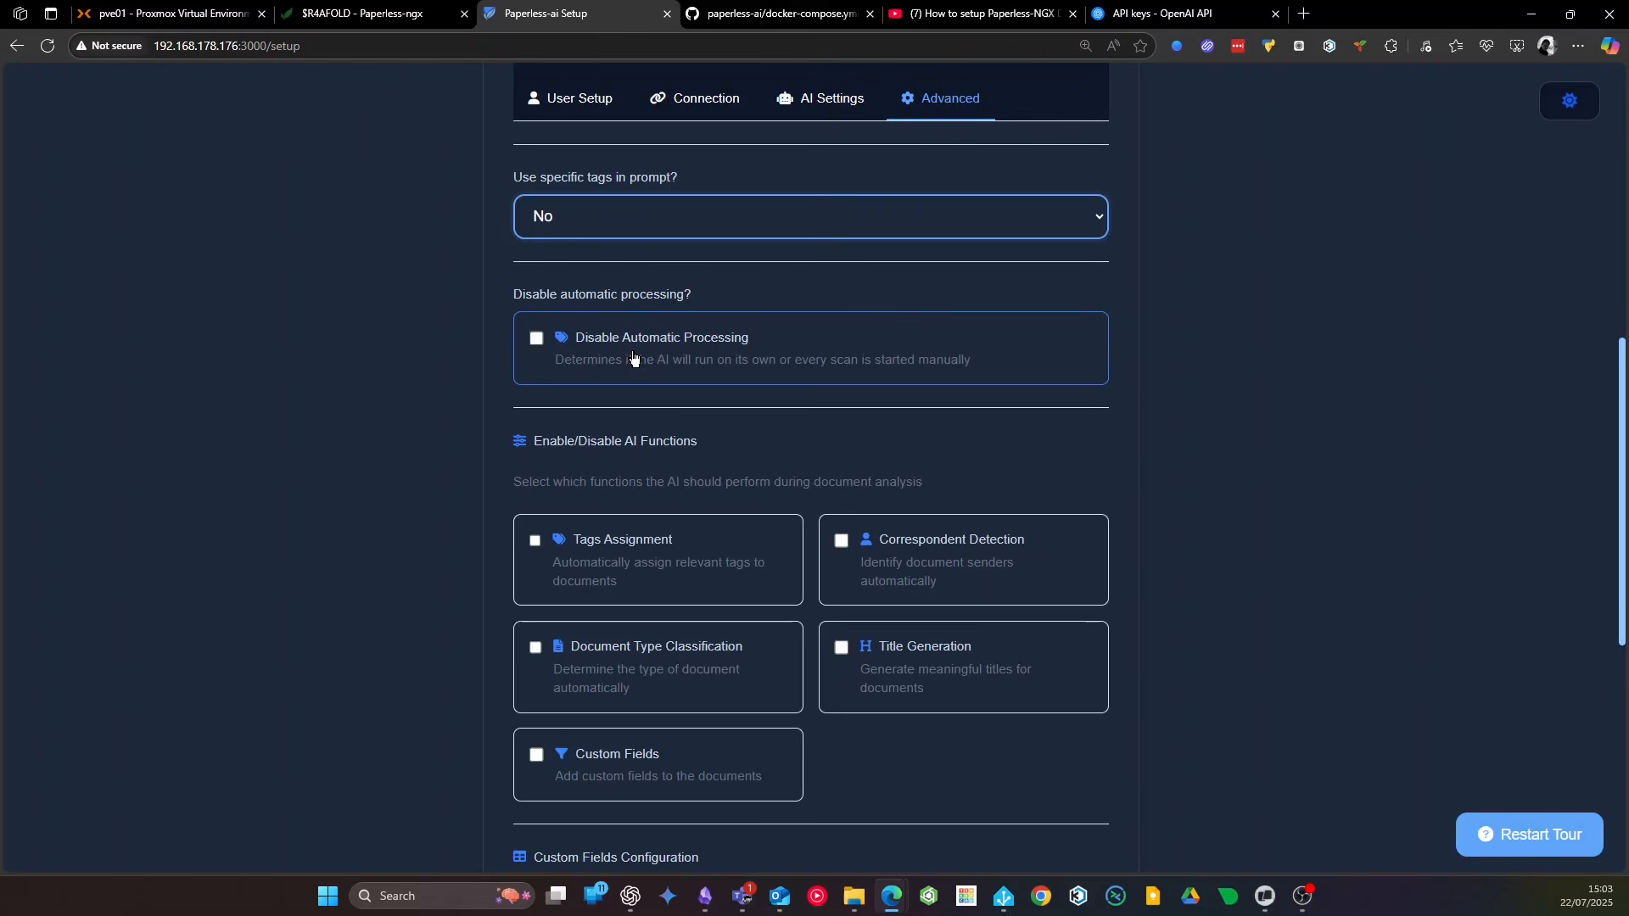
scroll(633, 357, "up", 5)
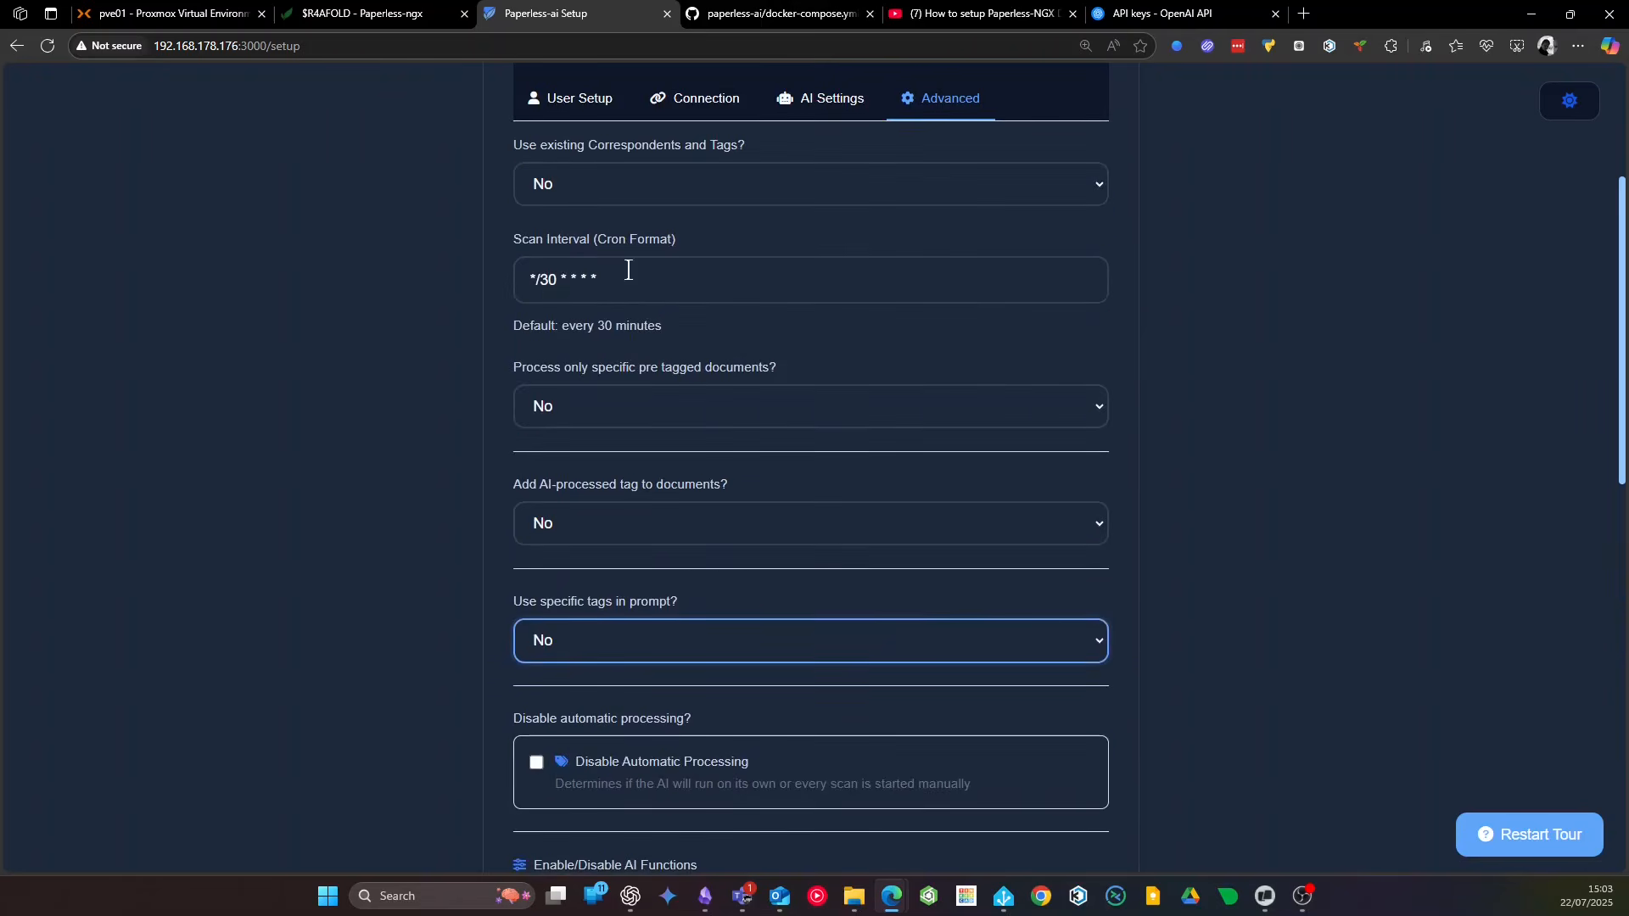
Enable the Tags Assignment function in the Enable/Disable AI Functions section
scroll(681, 435, "down", 6)
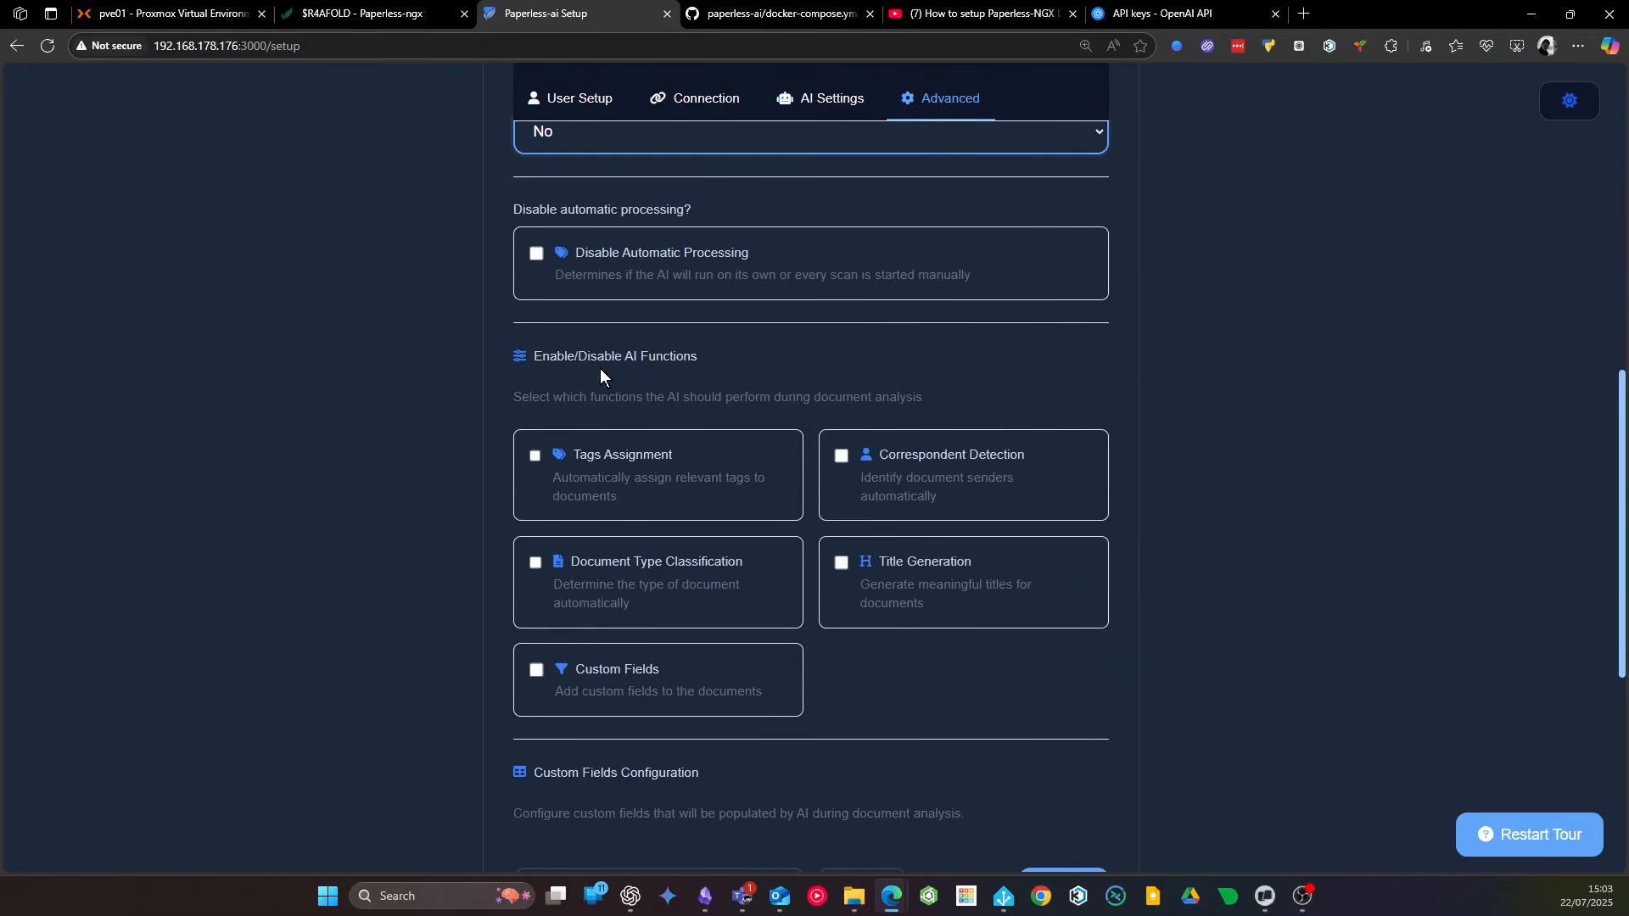
scroll(711, 374, "down", 2)
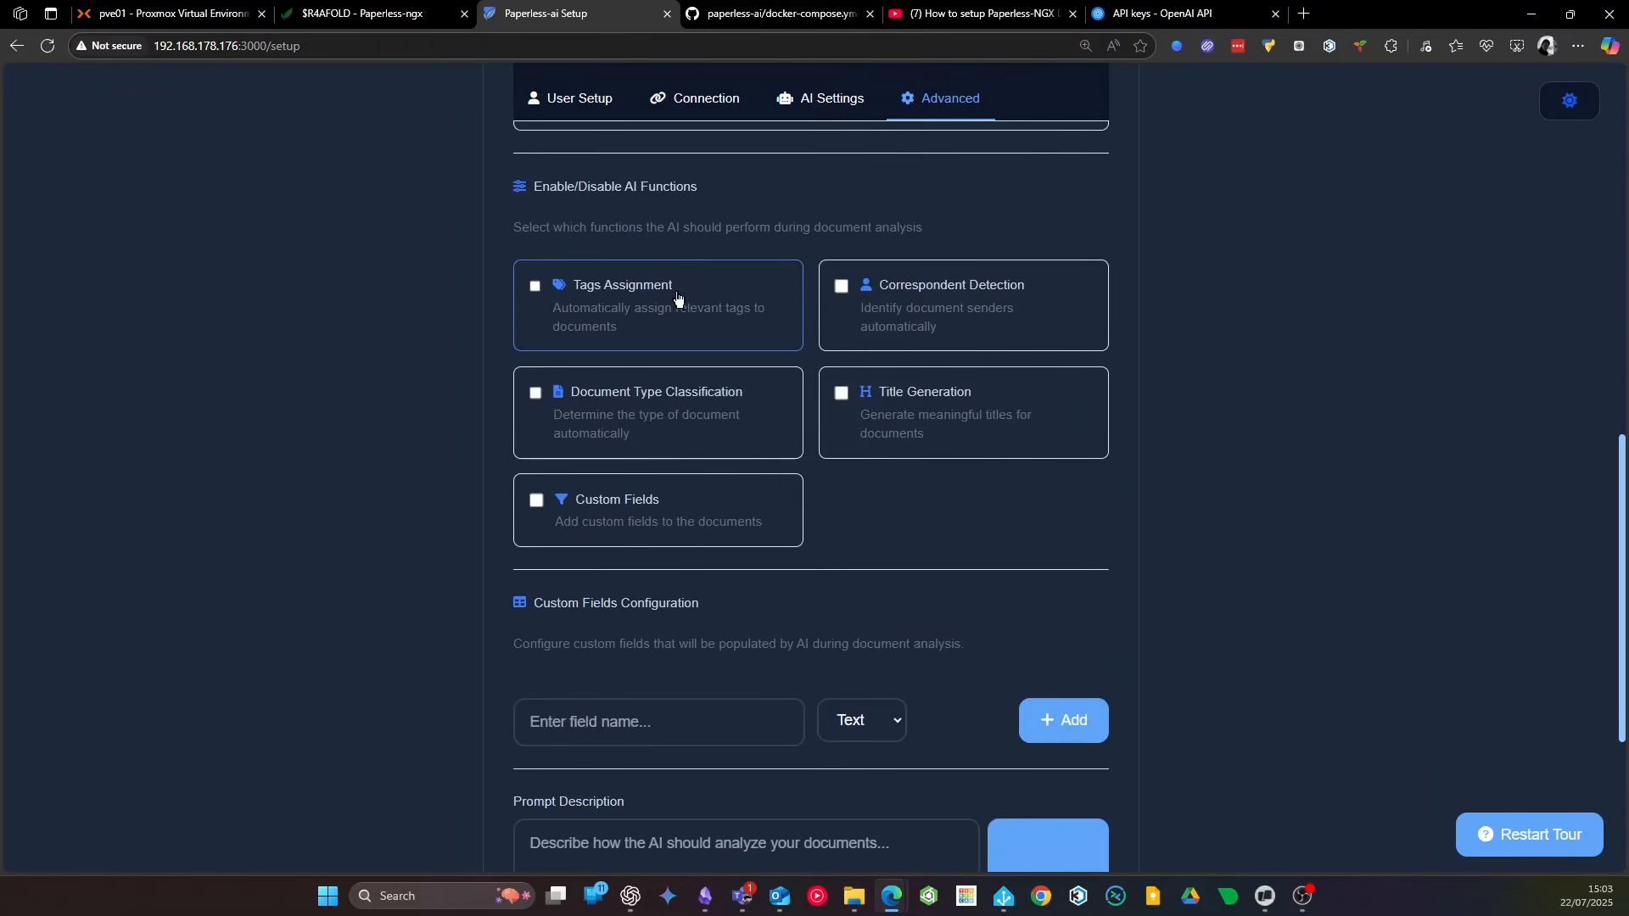
left_click(558, 288)
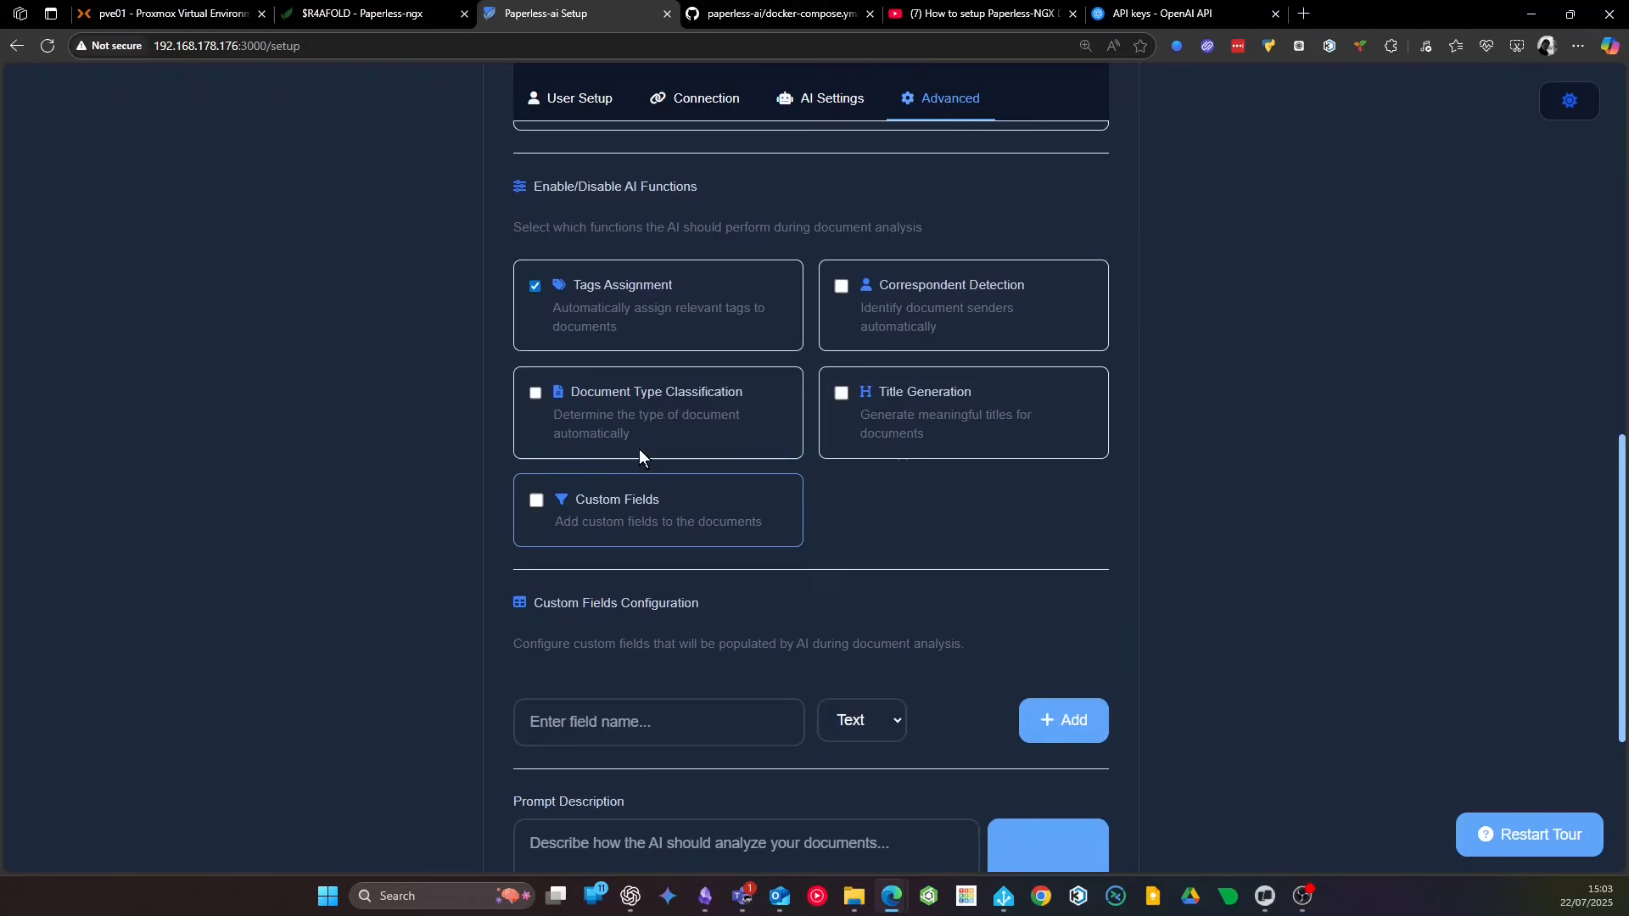
Enable the Document Type Classification, Custom Fields, Title Generation and Correspondent Detection functions
left_click(539, 393)
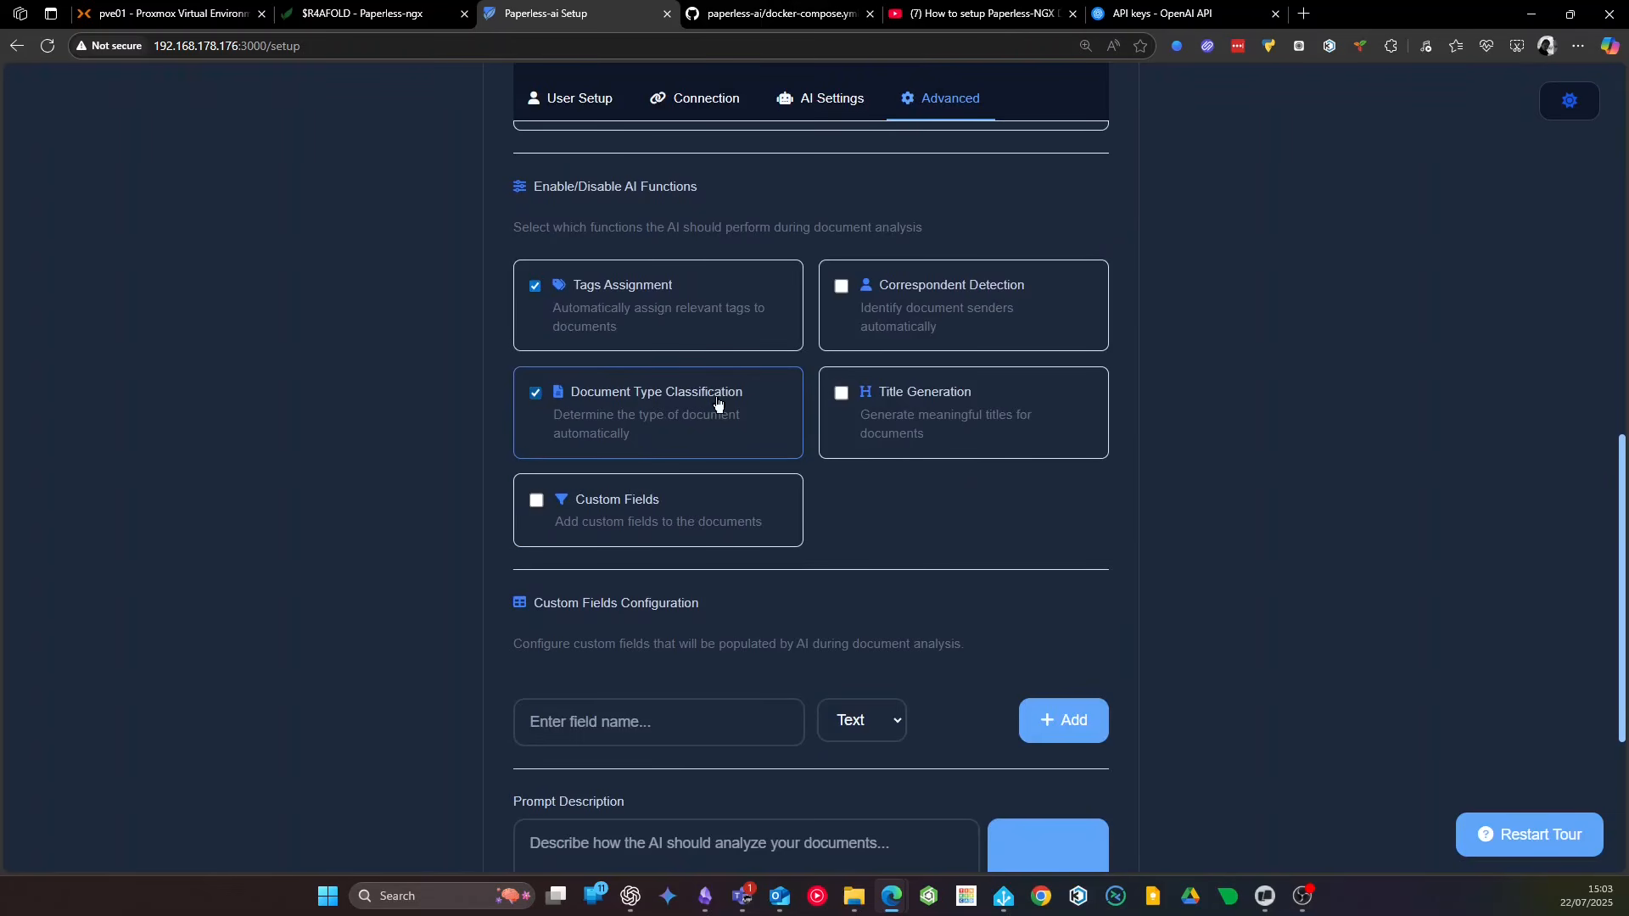
left_click(538, 500)
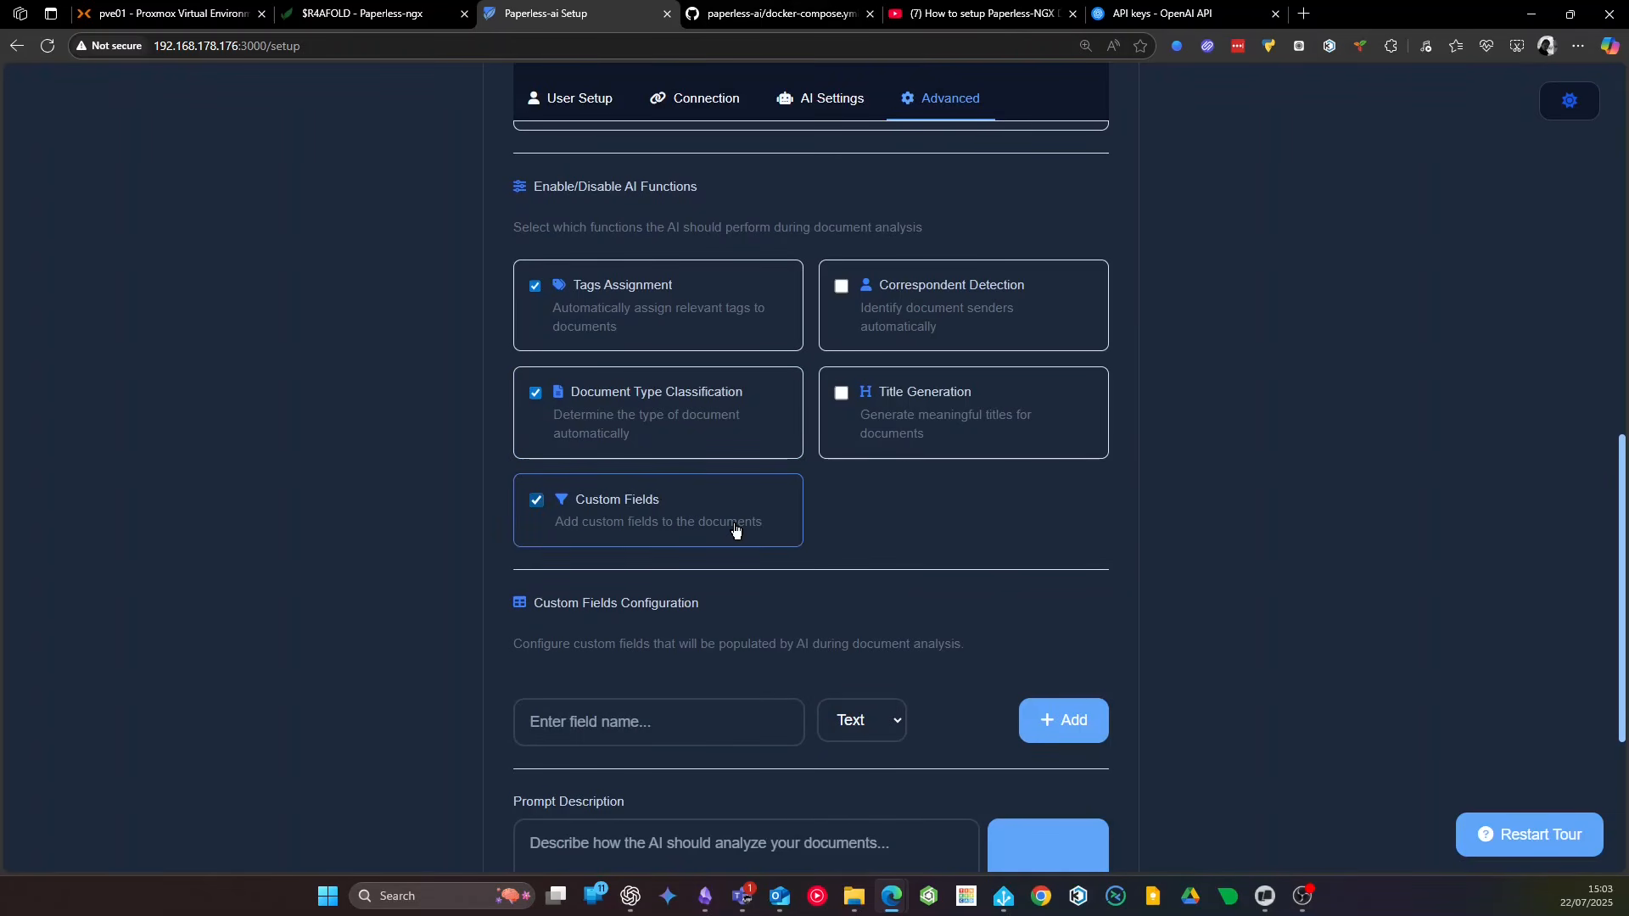
left_click(841, 393)
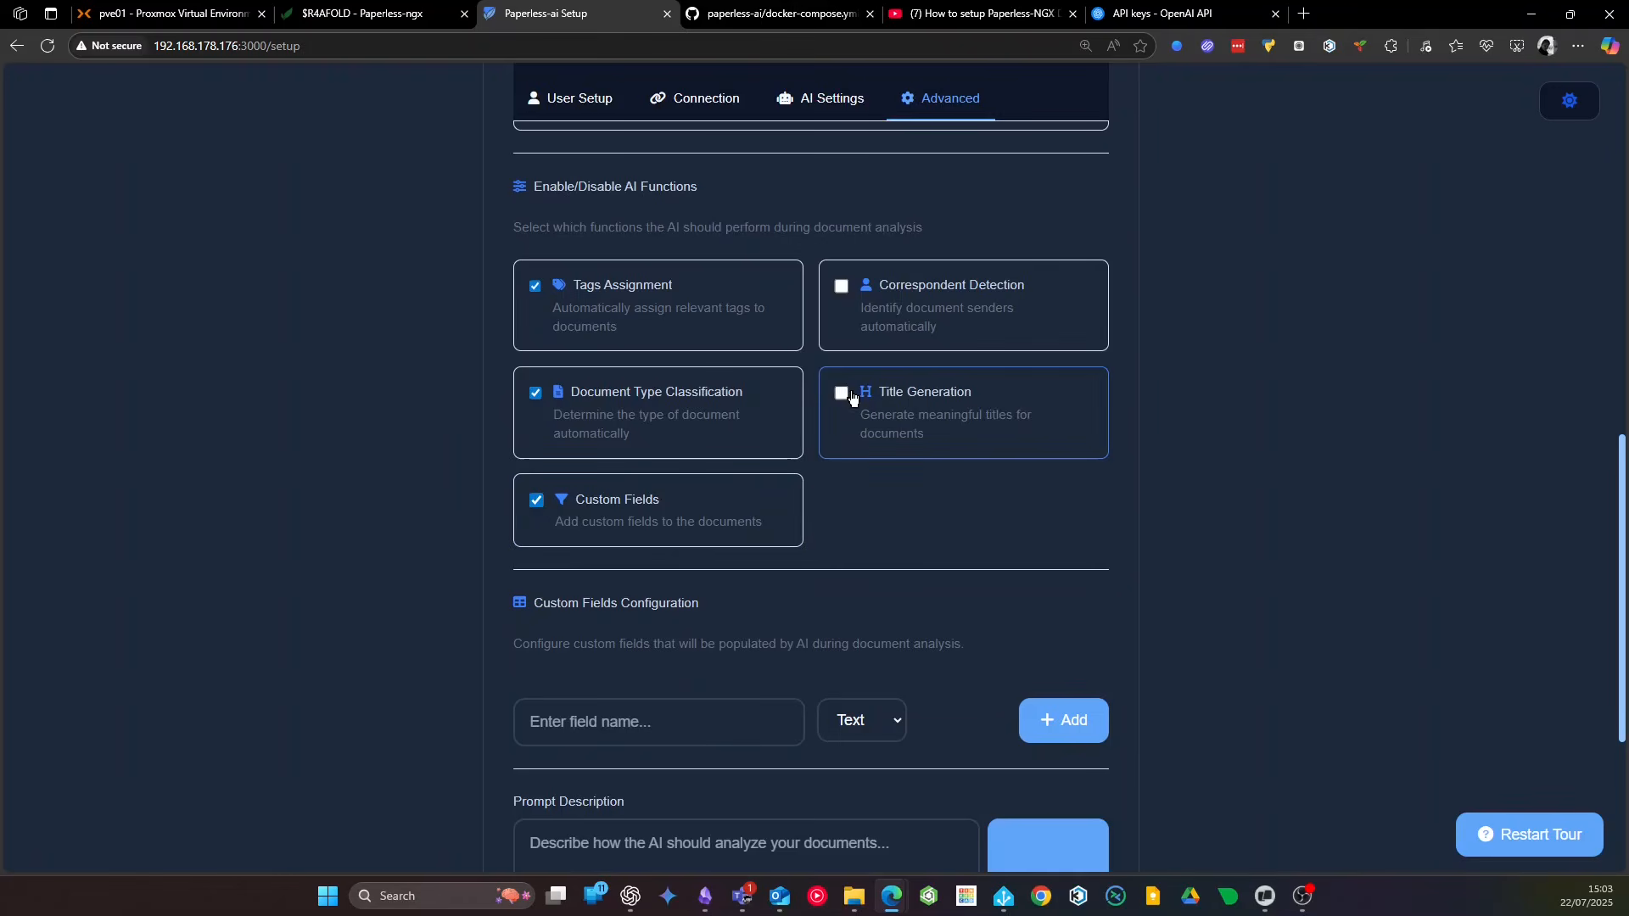
left_click(843, 285)
Examine the Custom Fields Configuration section and the field types it offers, keeping Text as the type
scroll(662, 431, "down", 3)
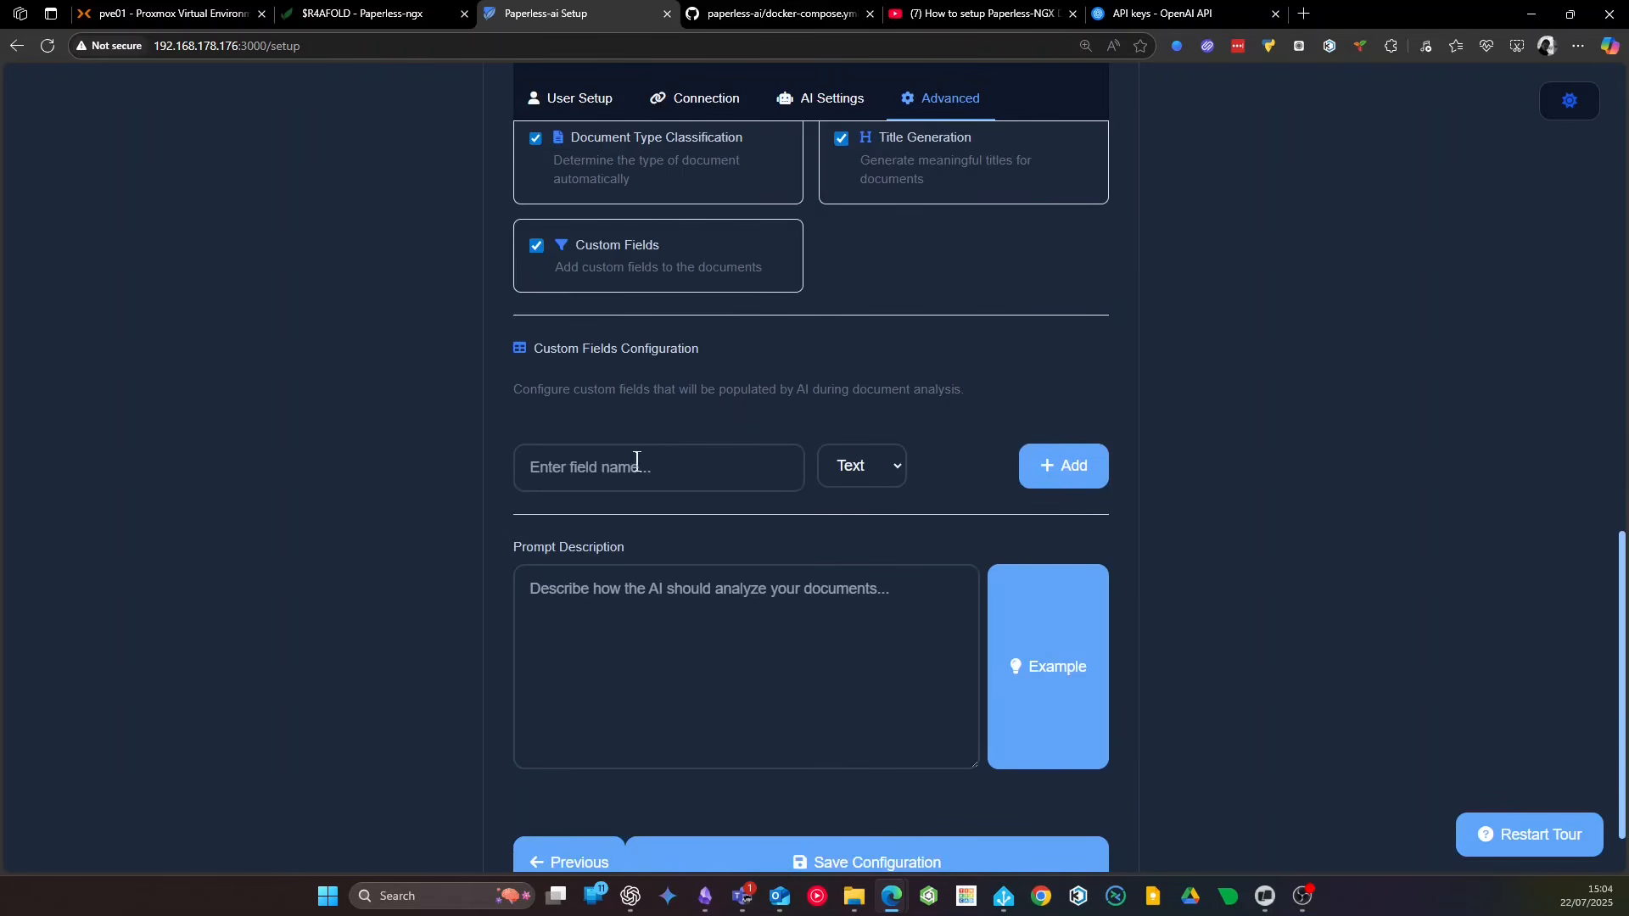
left_click_drag(539, 385, 921, 404)
left_click(873, 467)
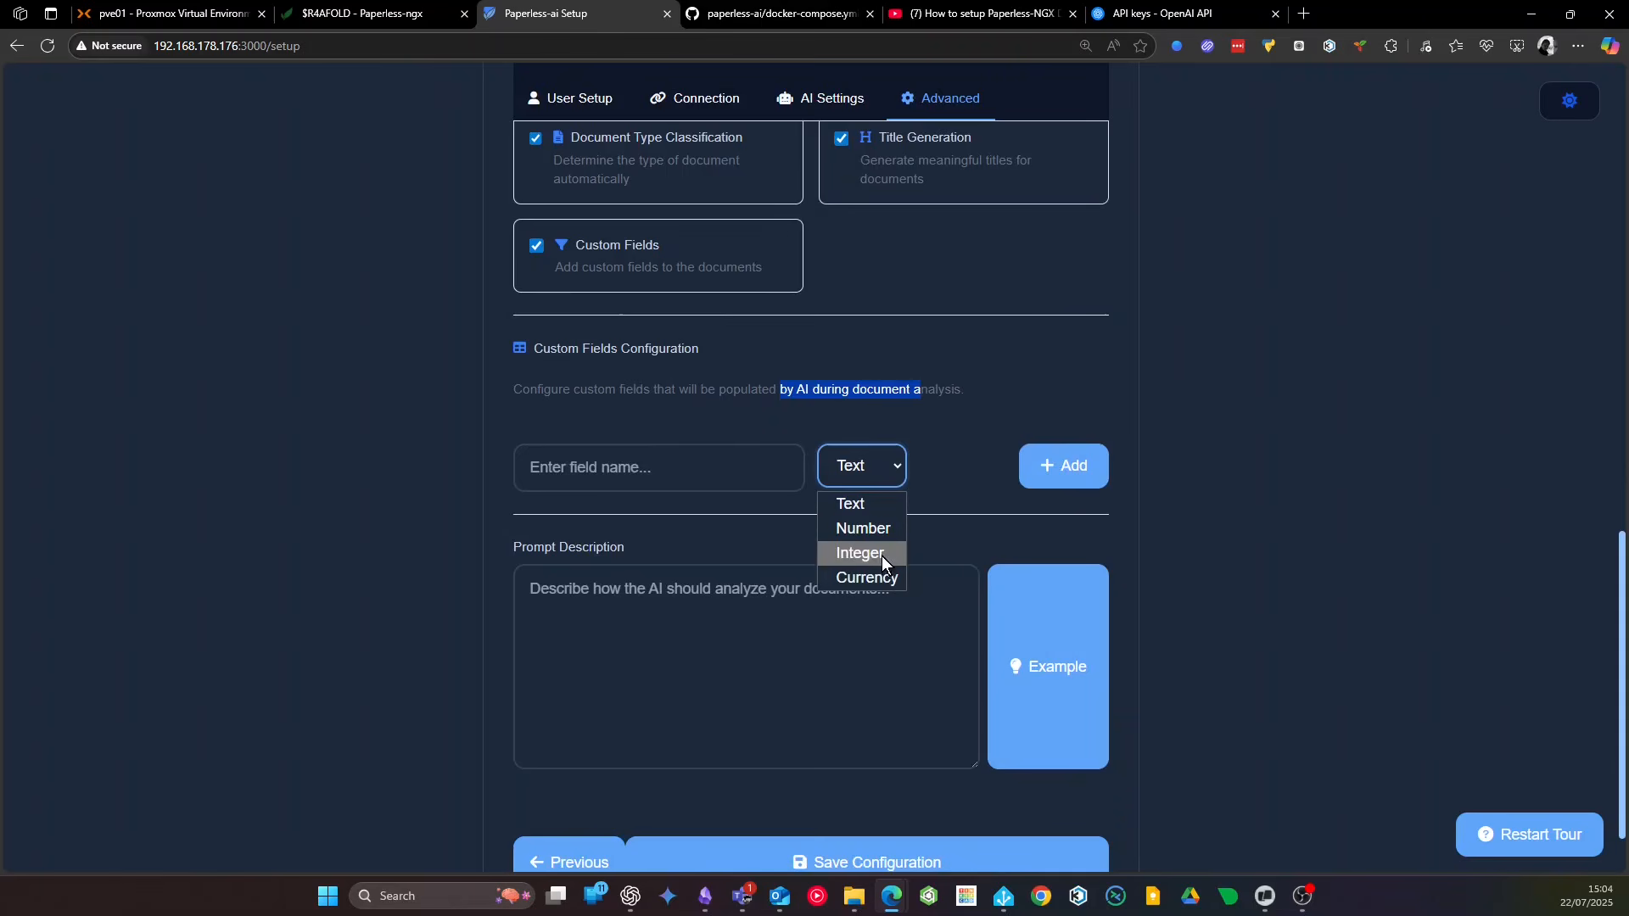
left_click(682, 482)
left_click(877, 467)
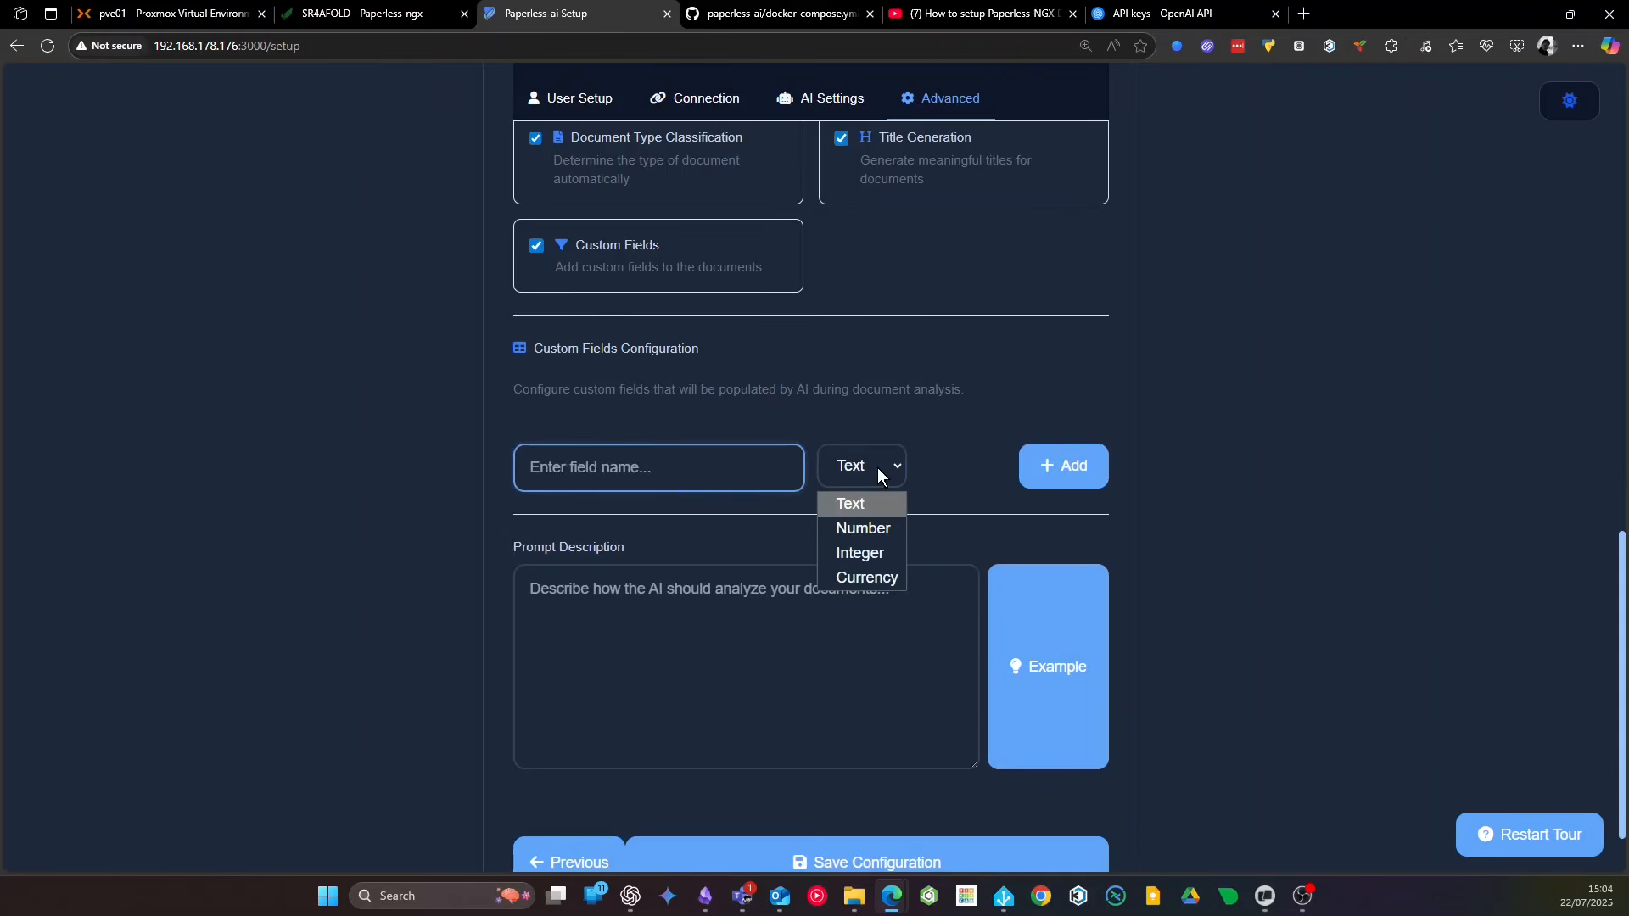
left_click(878, 467)
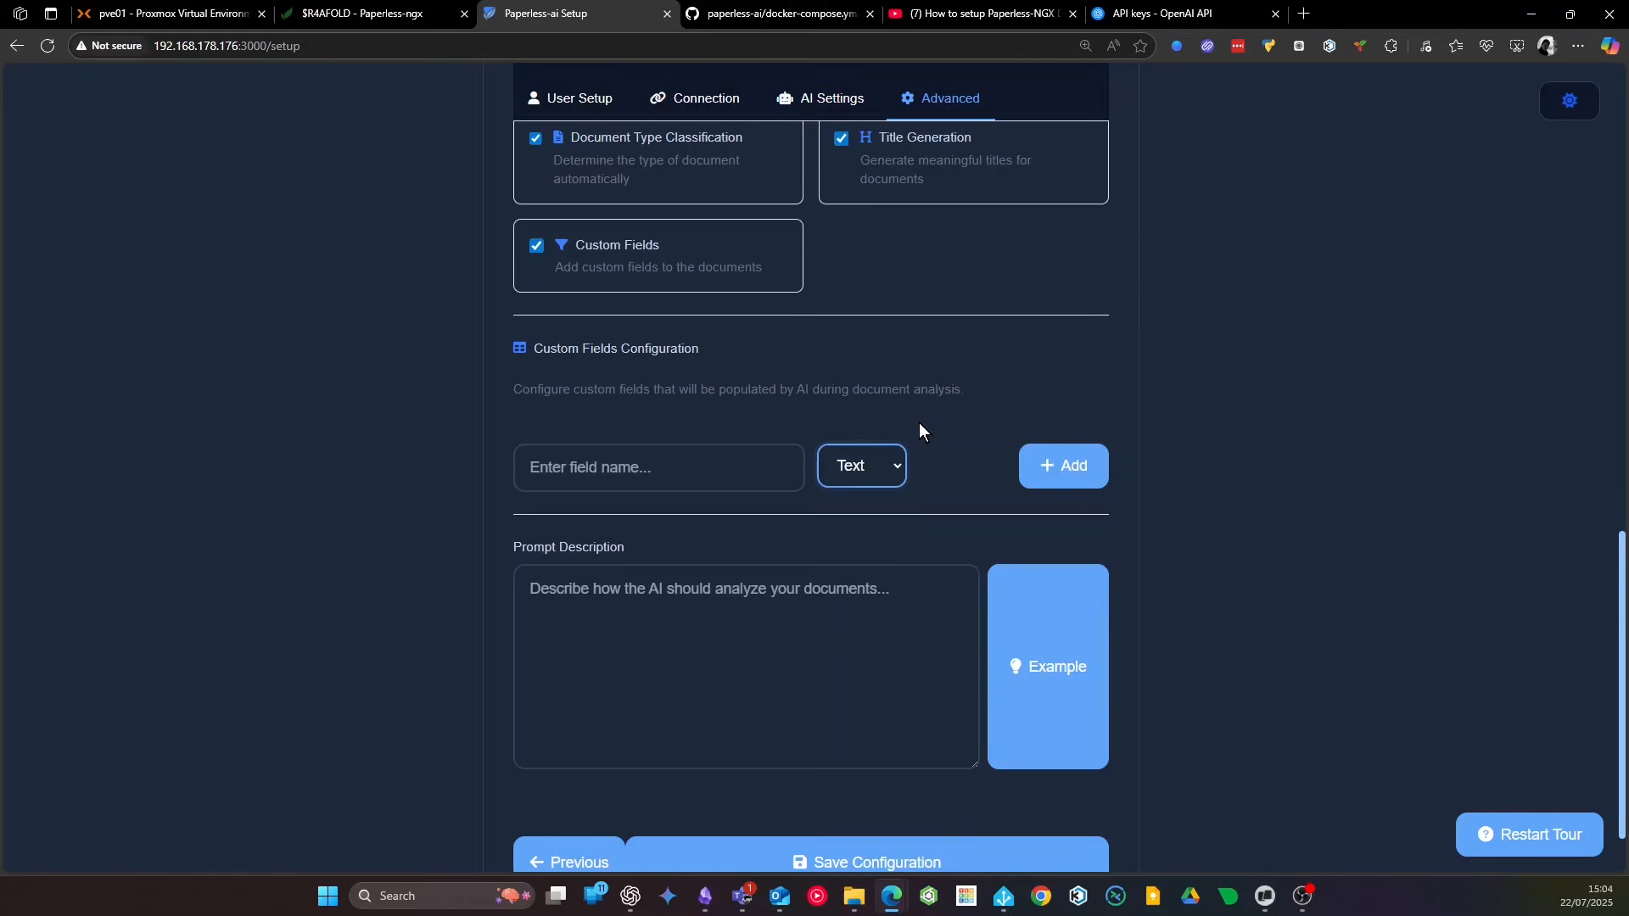
Fill the Prompt Description with the built-in example prompt
scroll(684, 426, "down", 1)
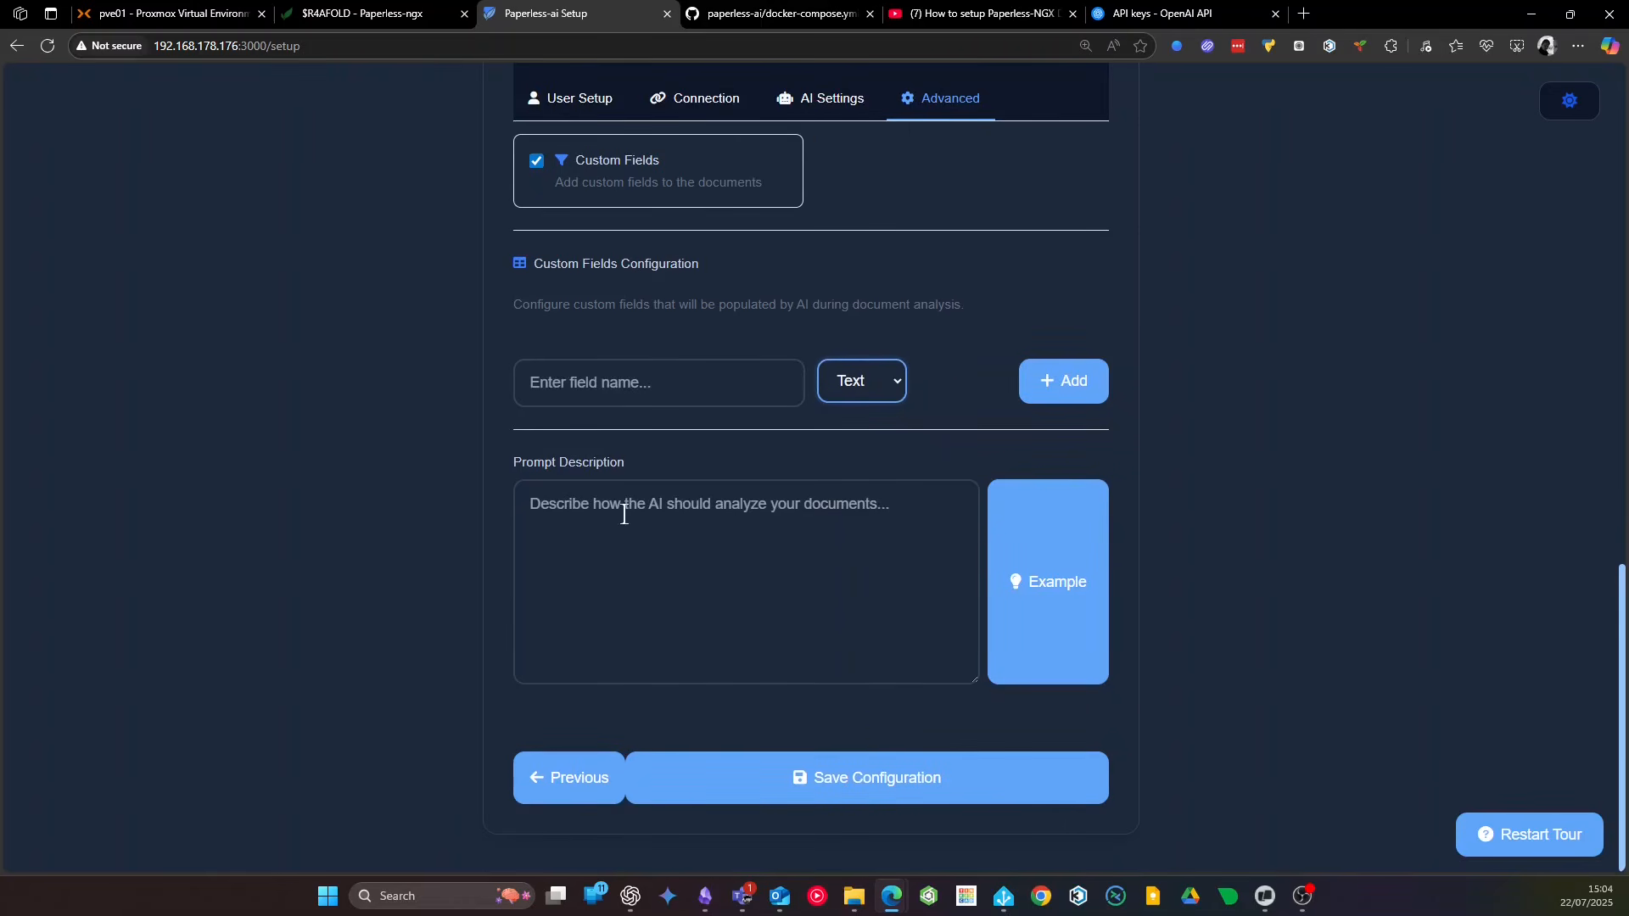
left_click(721, 503)
left_click(1079, 586)
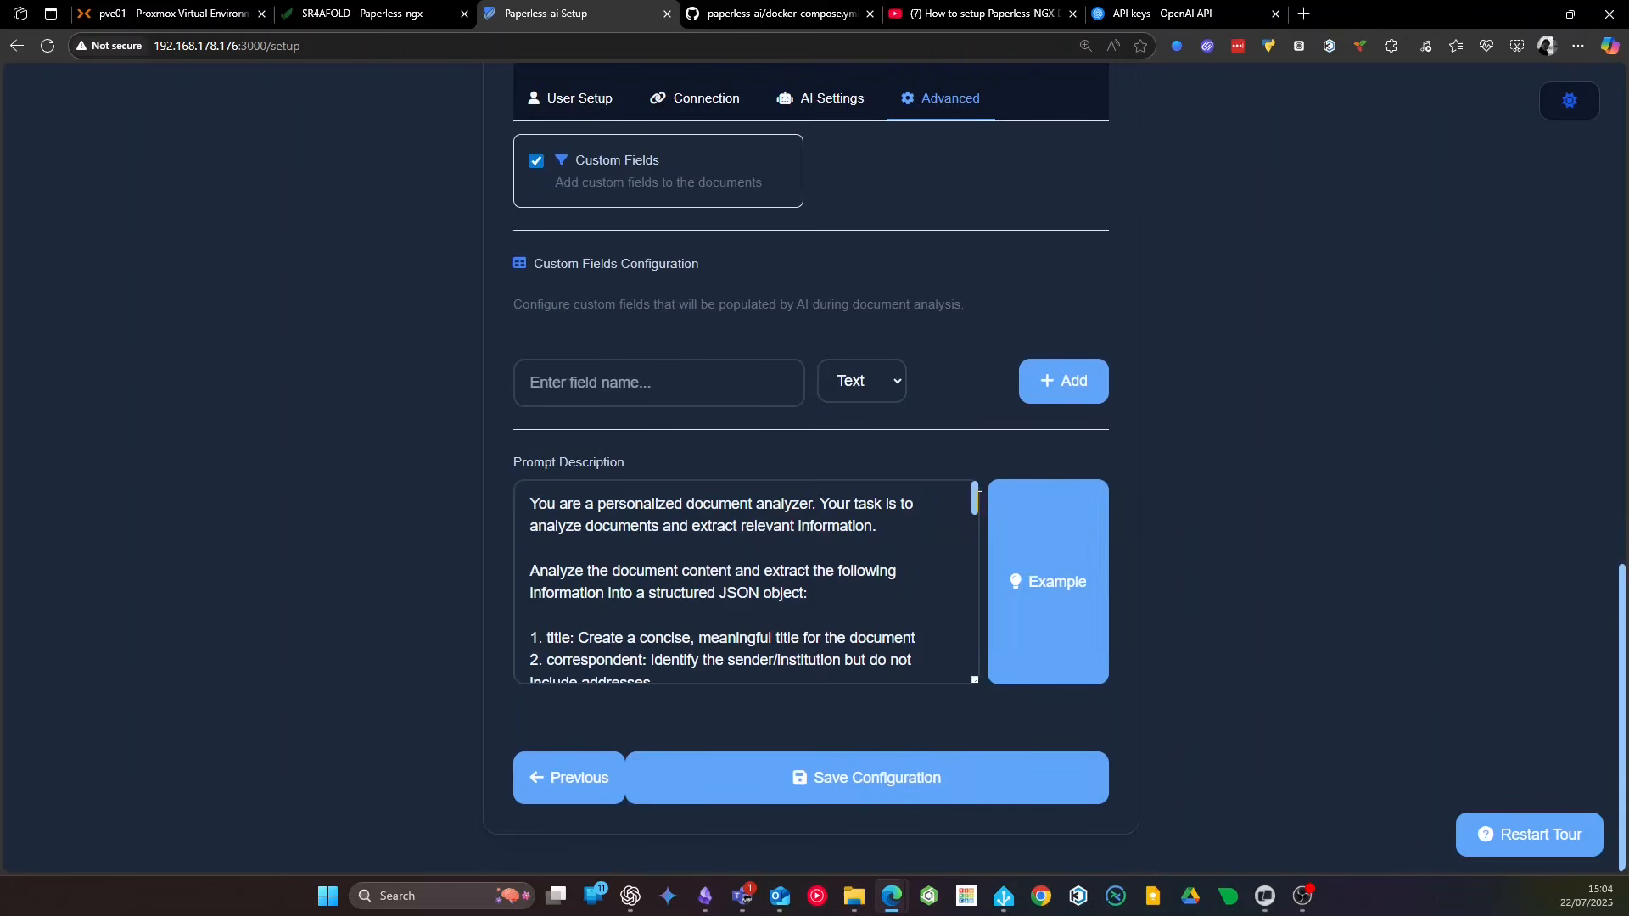
Read through the example prompt, including its rules for the correspondent, document date and language
mouse_move(974, 499)
left_mouse_down()
mouse_move(974, 679)
mouse_move(964, 493)
left_mouse_up()
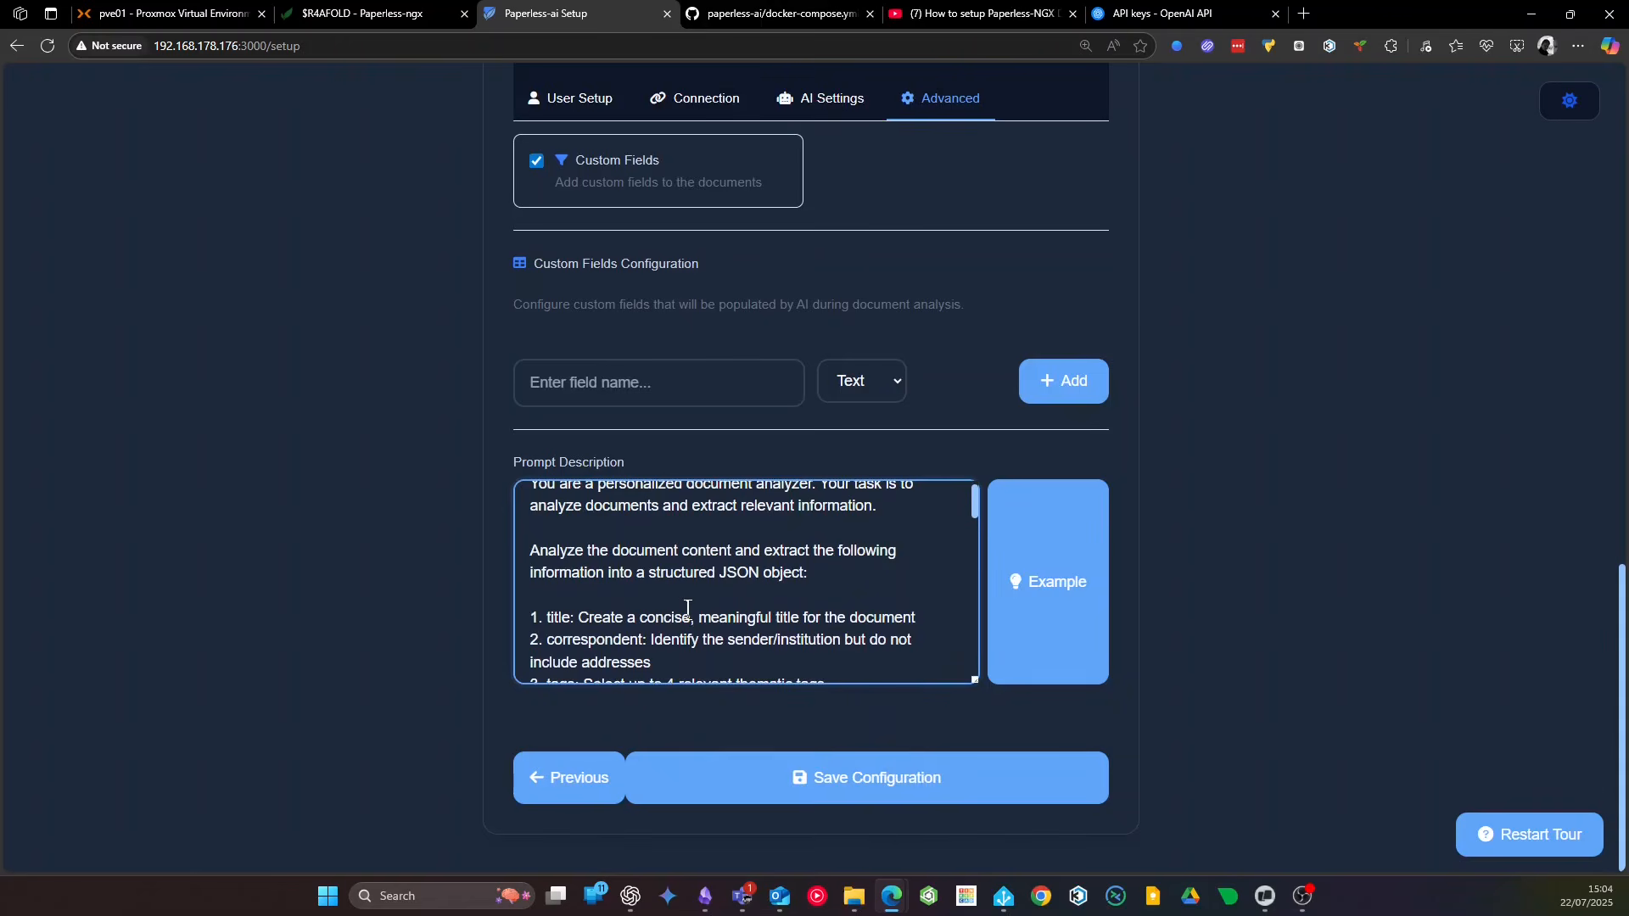
scroll(687, 607, "down", 1)
scroll(777, 598, "up", 2)
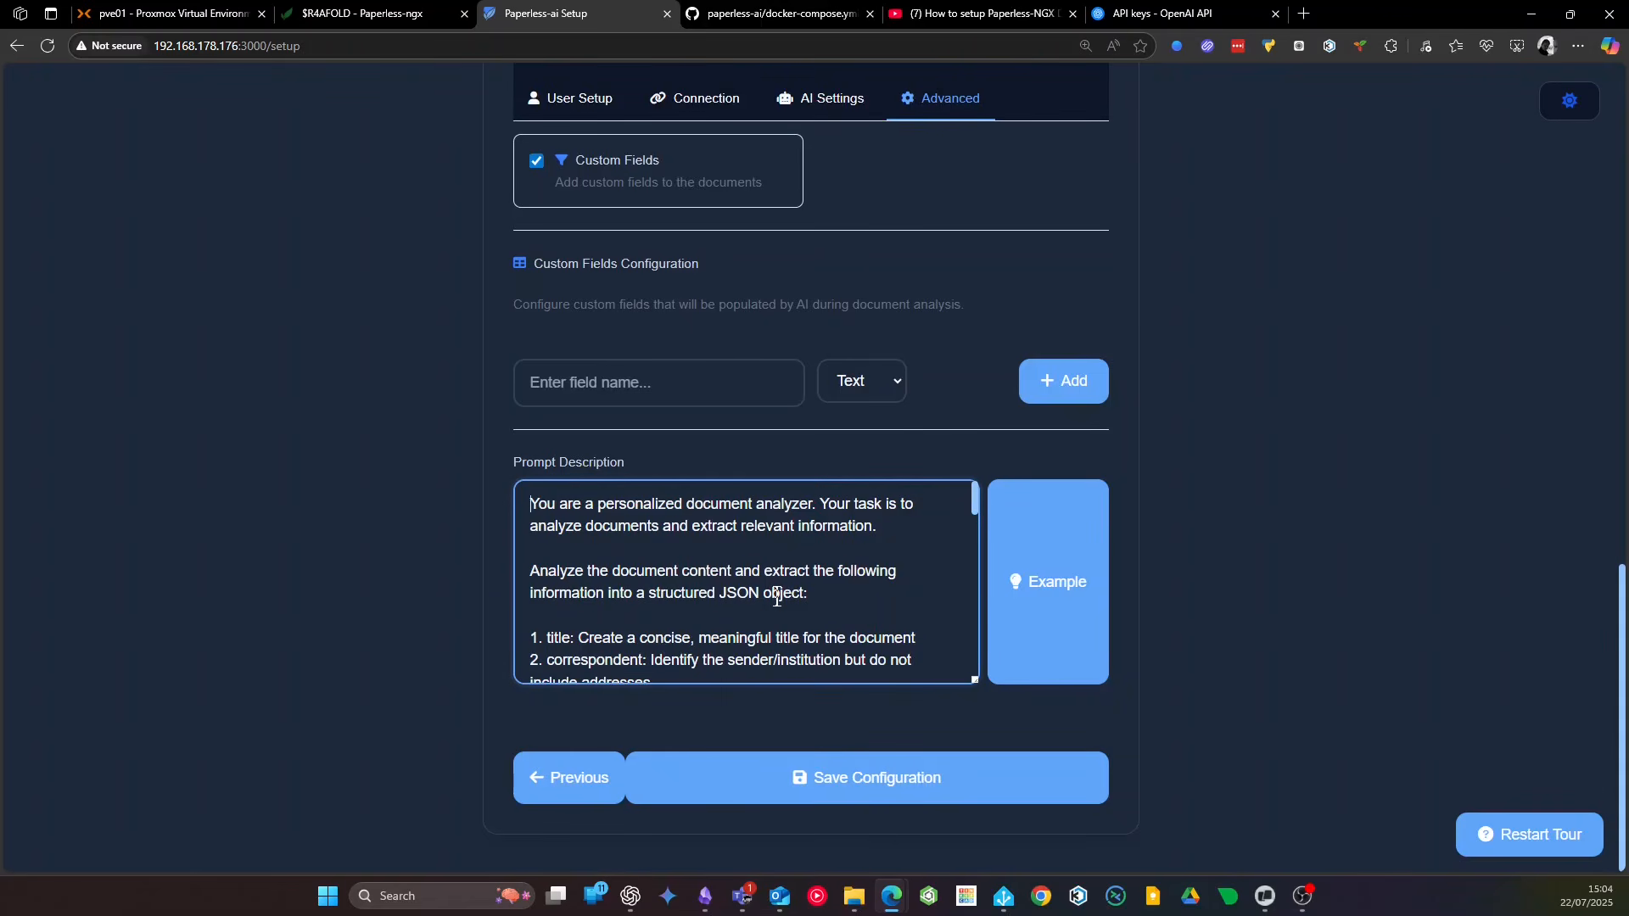
left_click_drag(973, 500, 961, 645)
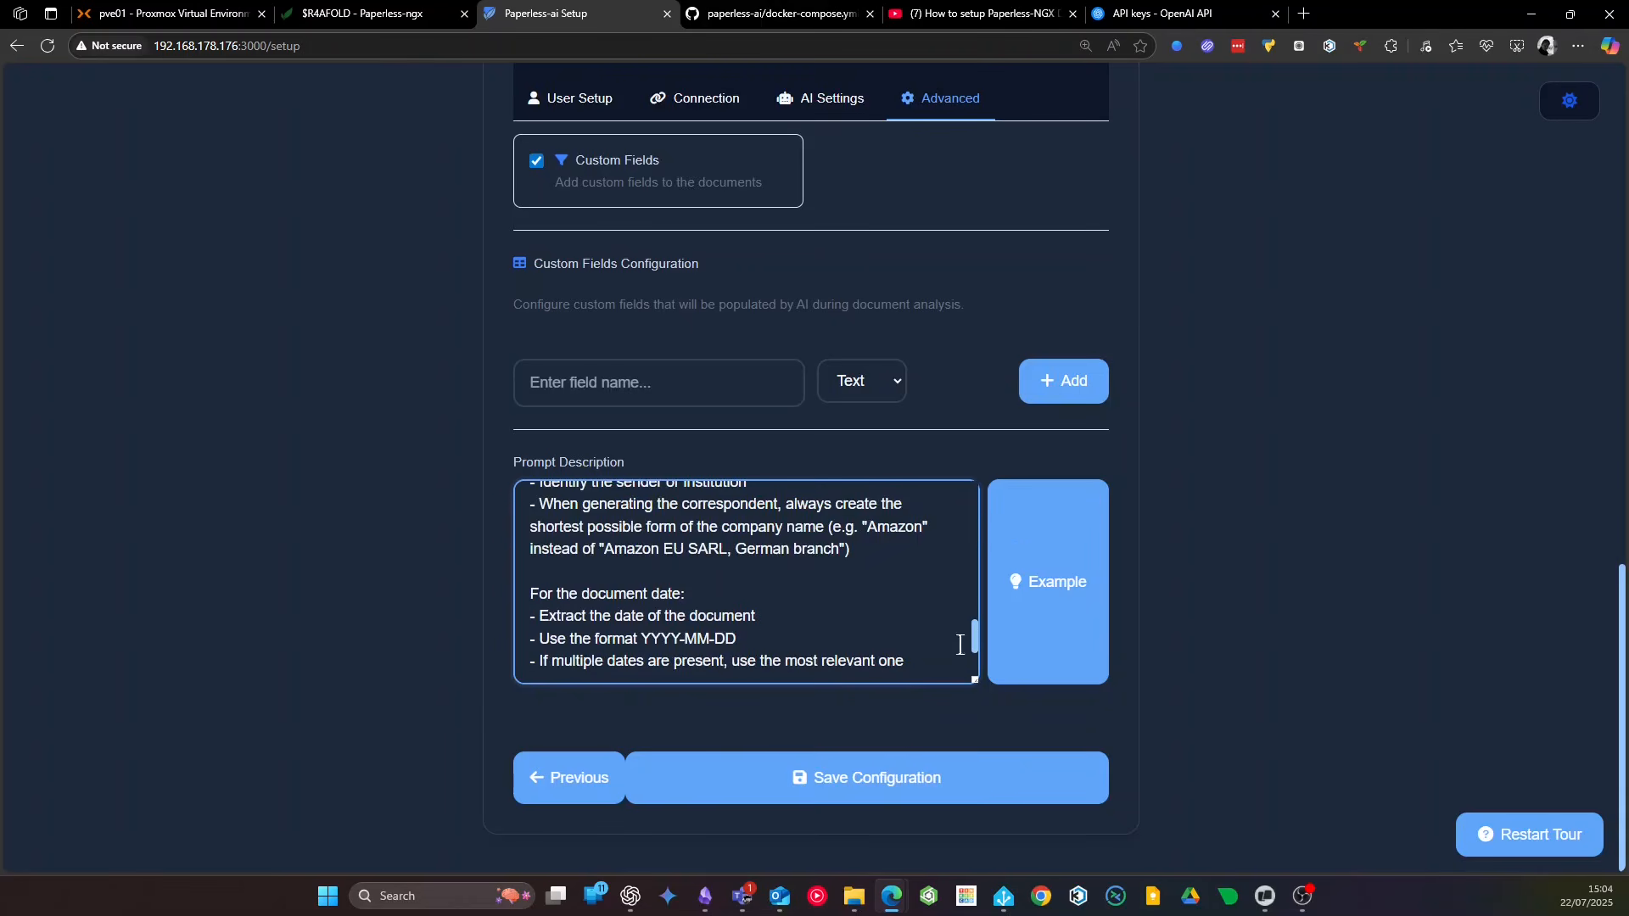
left_click_drag(764, 640, 583, 500)
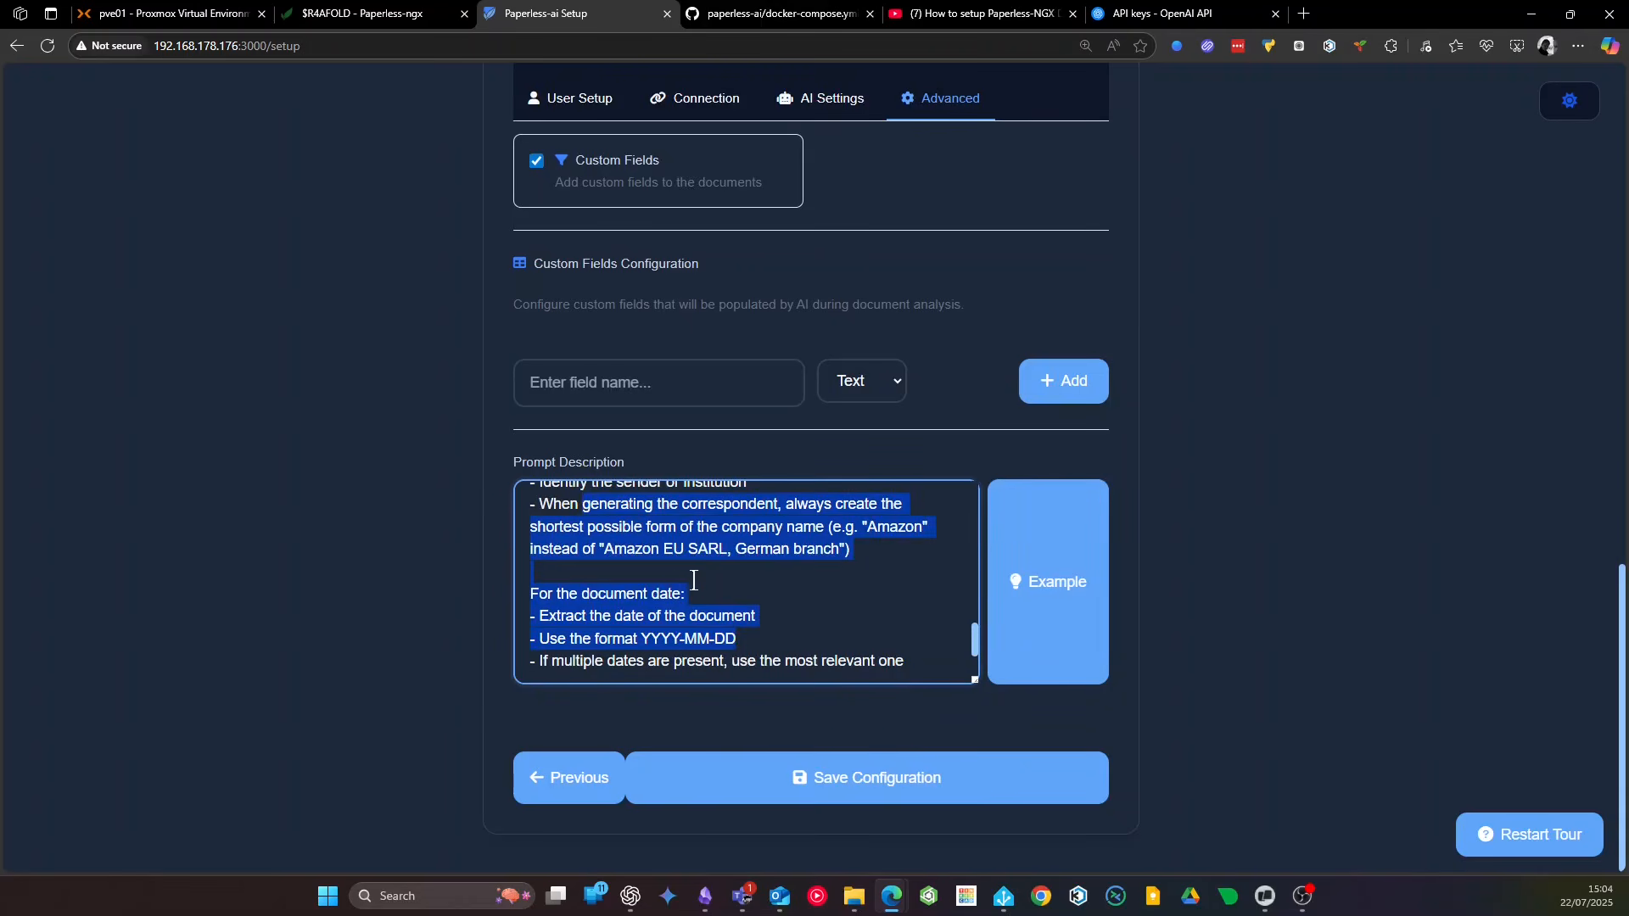
scroll(695, 586, "up", 8)
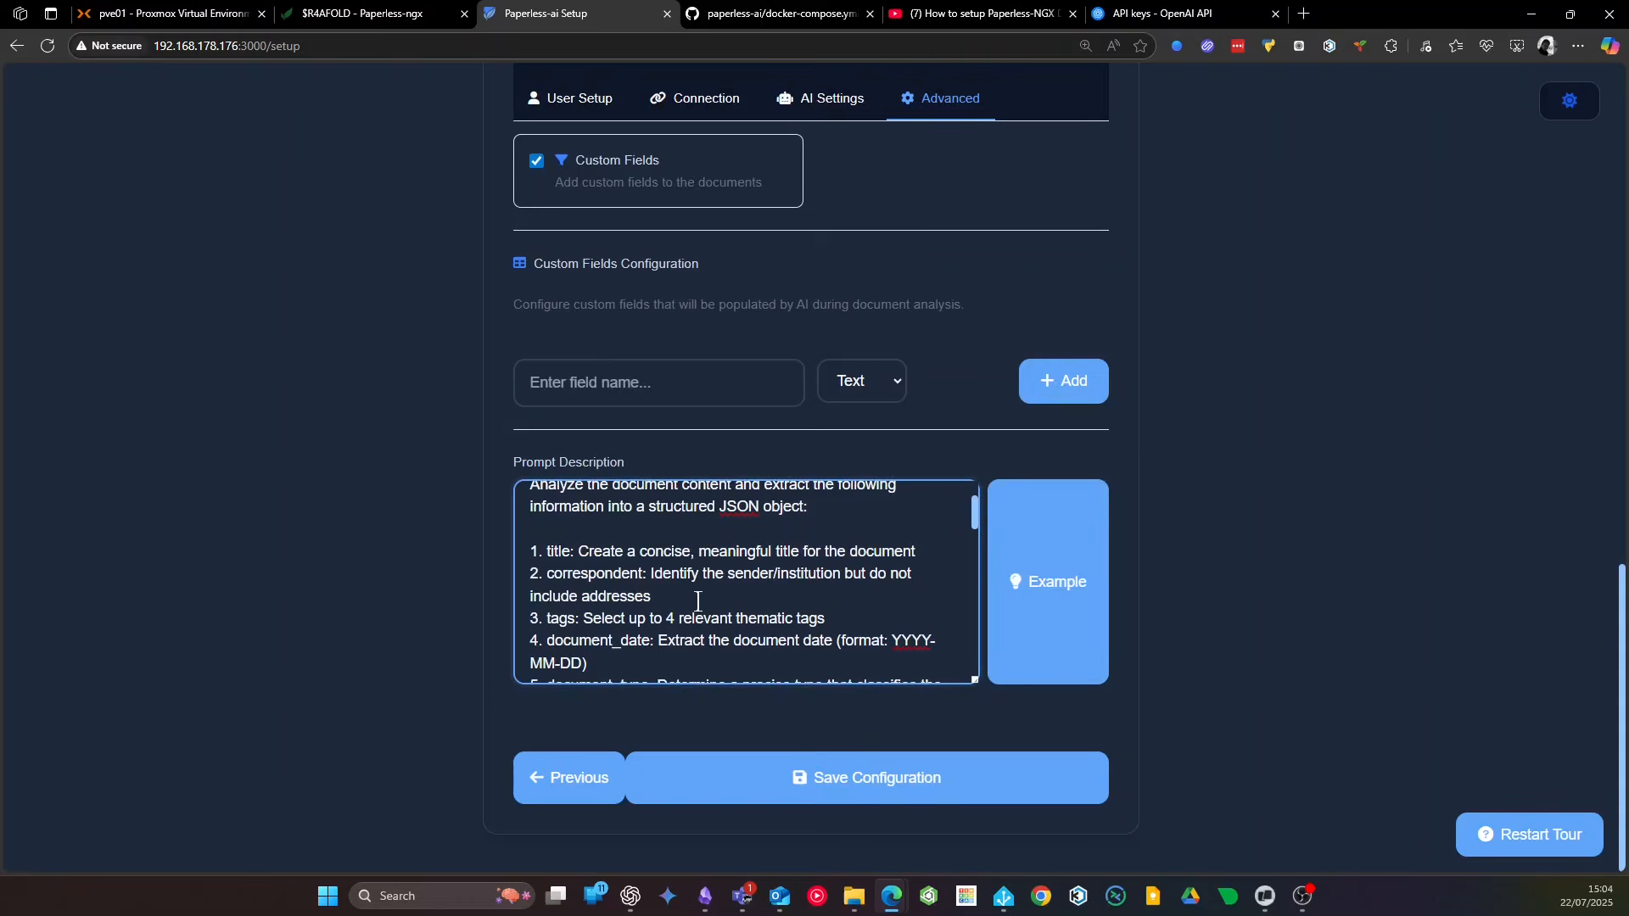
scroll(737, 602, "down", 8)
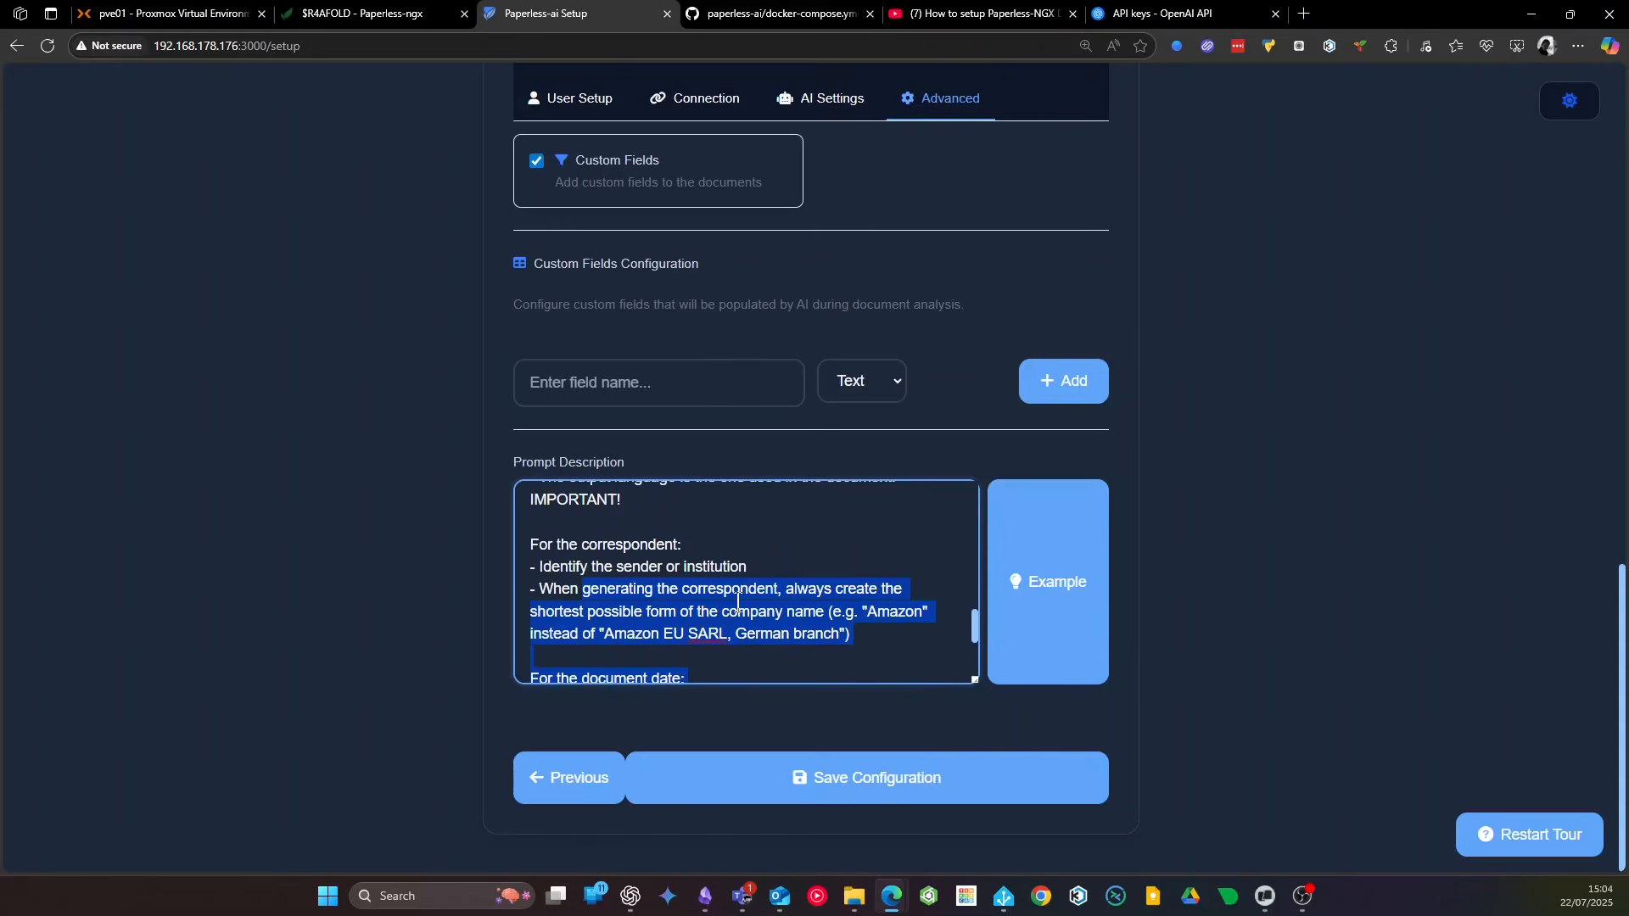
left_click(720, 536)
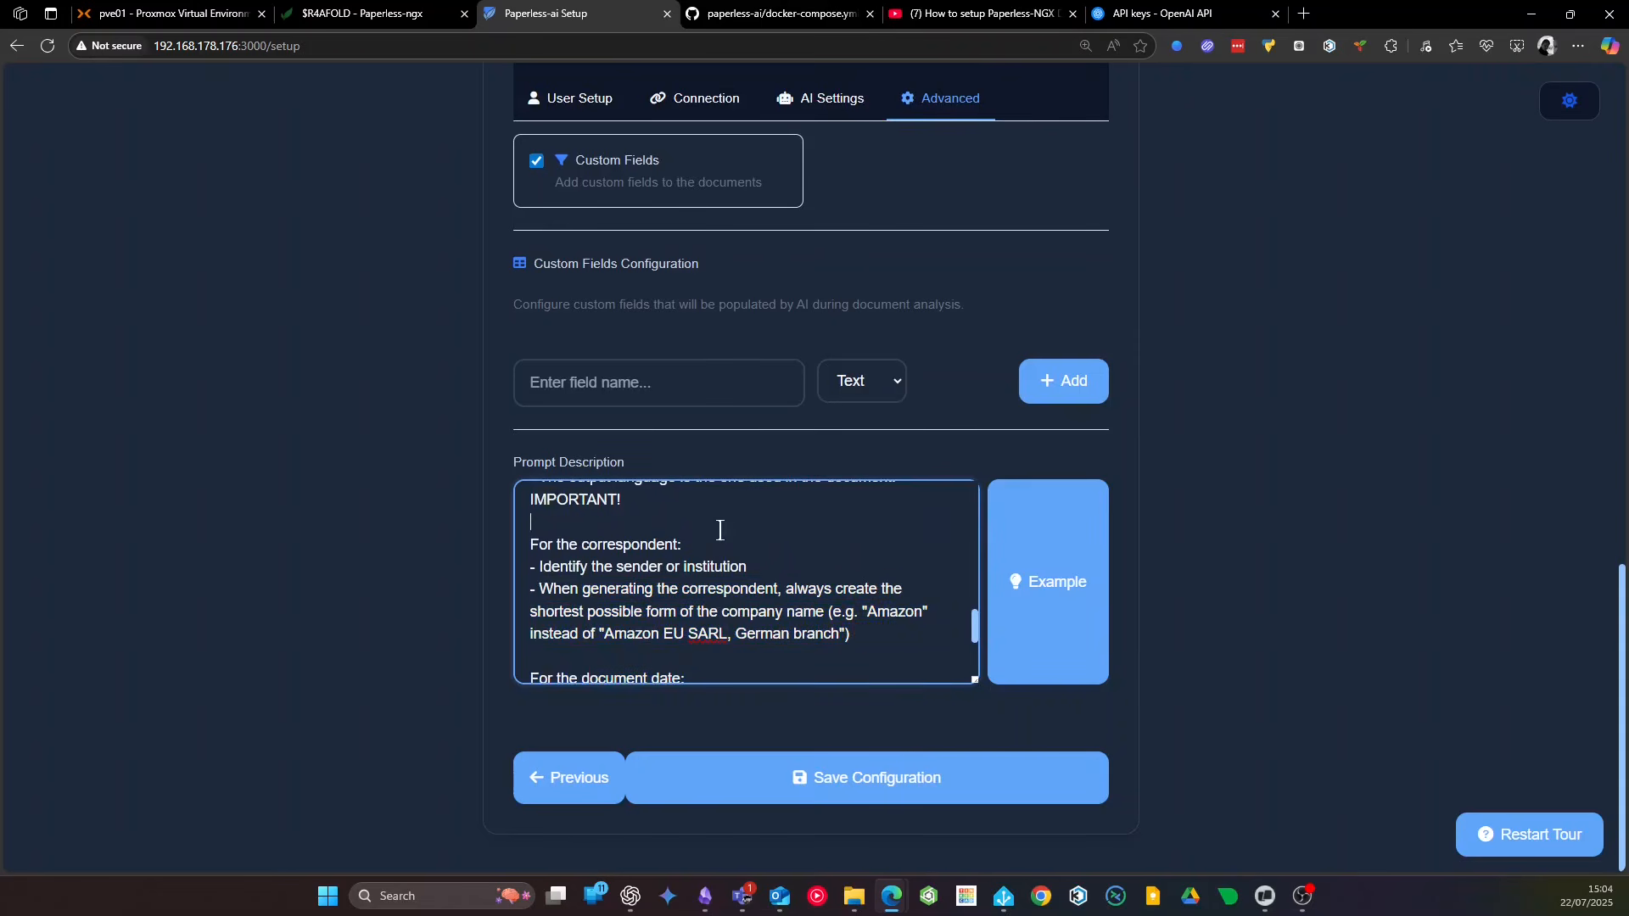
scroll(715, 560, "down", 3)
Append the lines "ZEN Broadband" and "ZEN Home Brandband" at the end of the prompt description
left_click(919, 679)
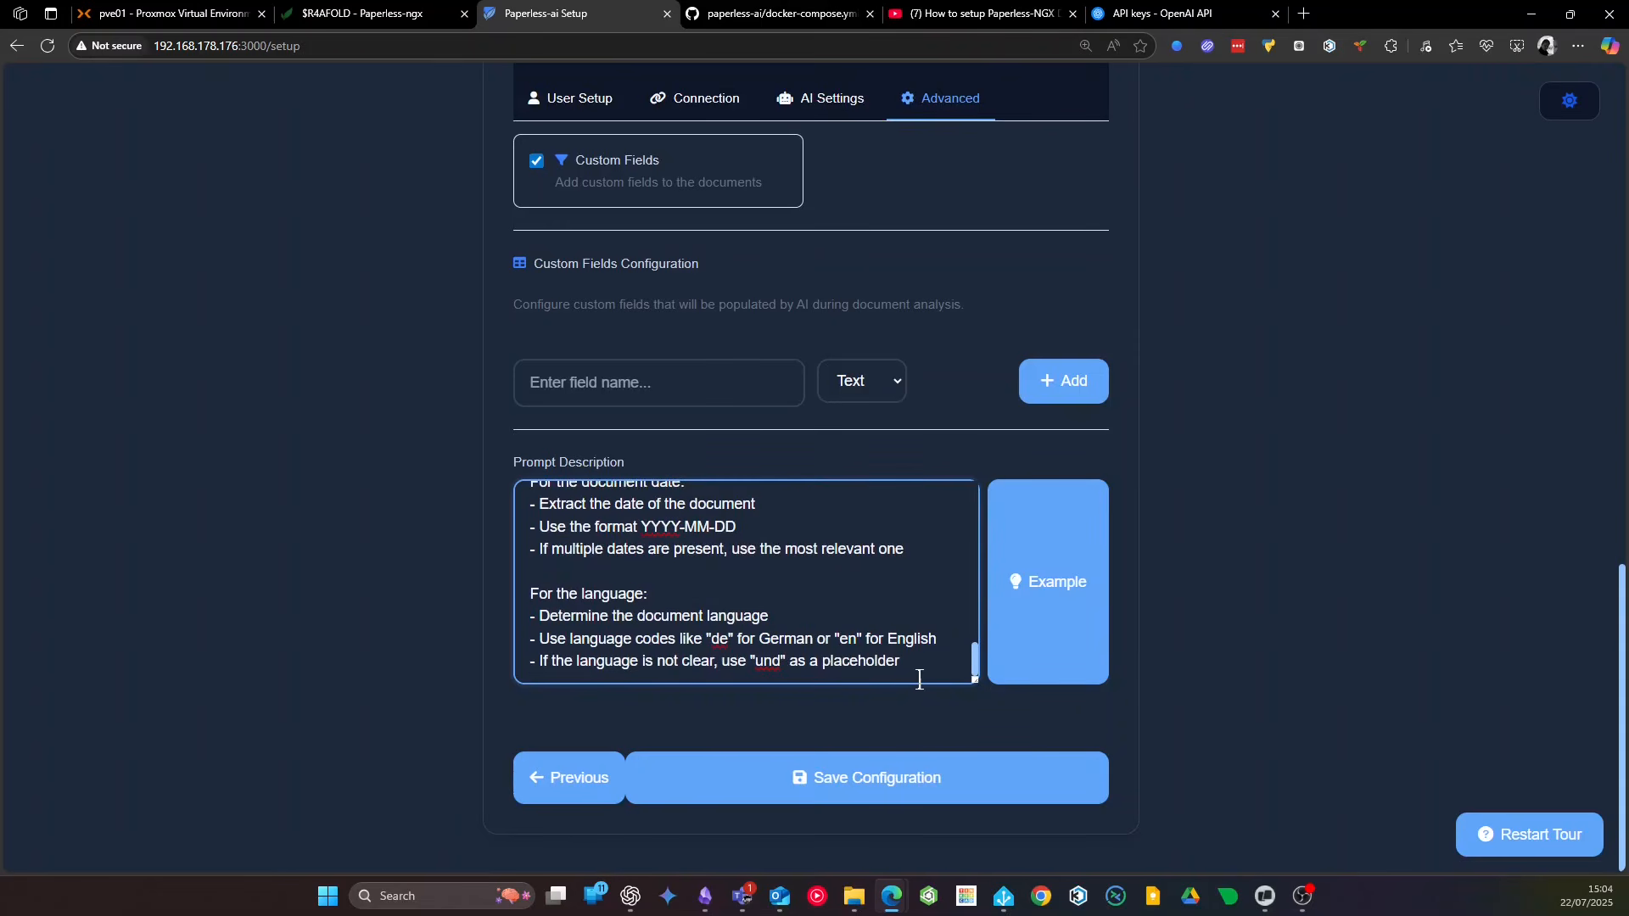
key("Return")
key("Return")
key("Return")
key("ctrl+plus")
key("ctrl+plus")
key("ctrl+plus")
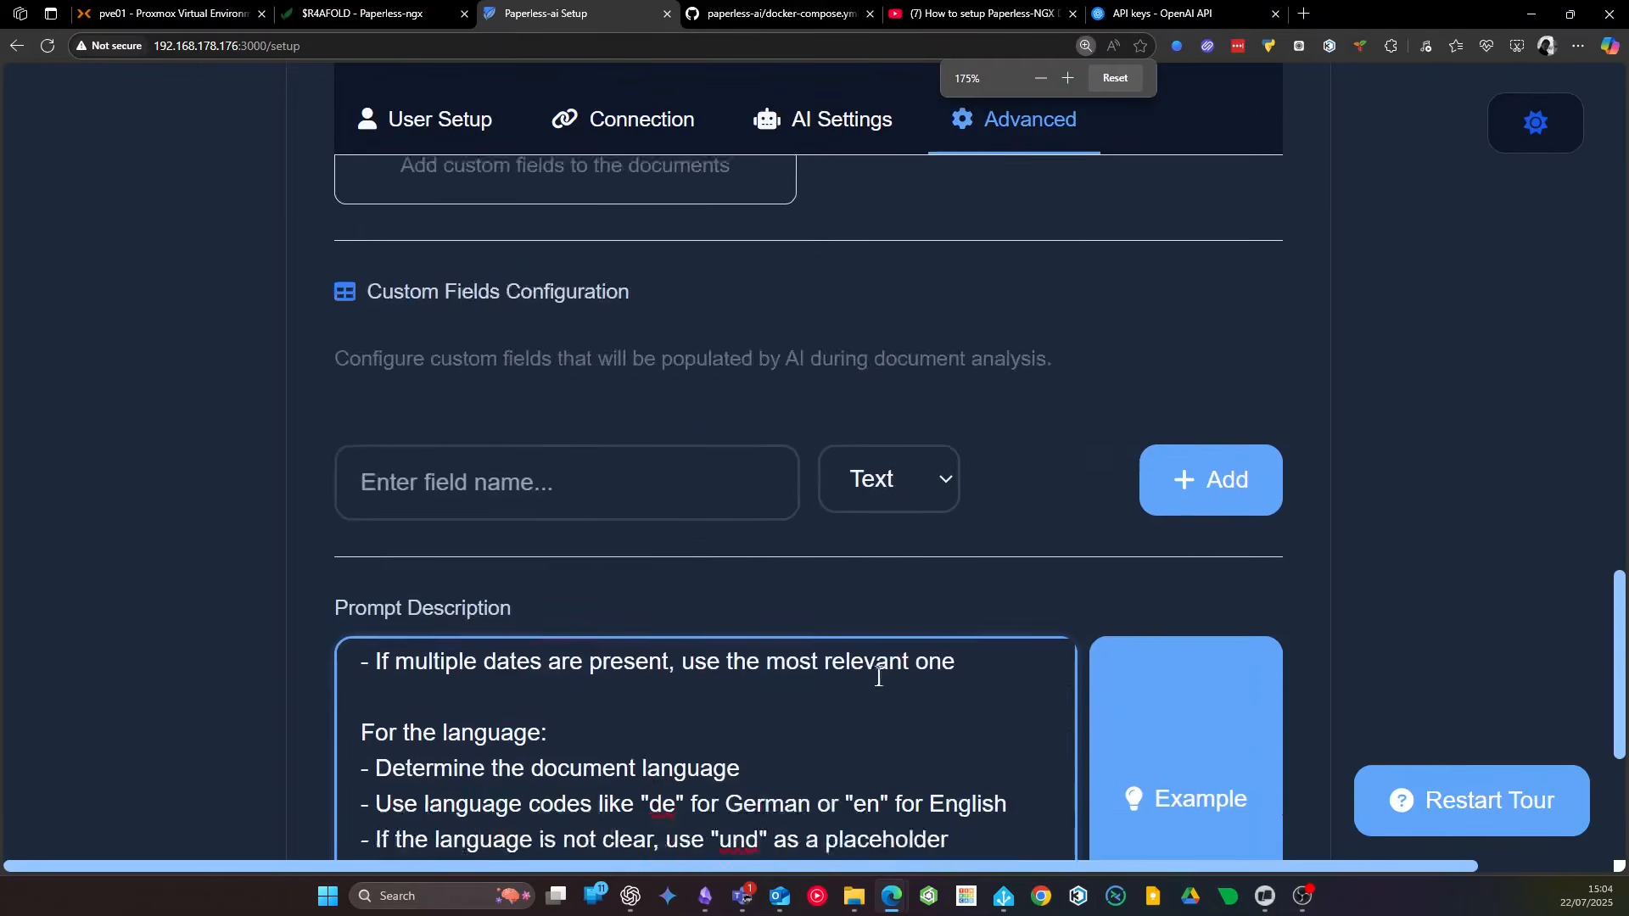
scroll(877, 665, "down", 3)
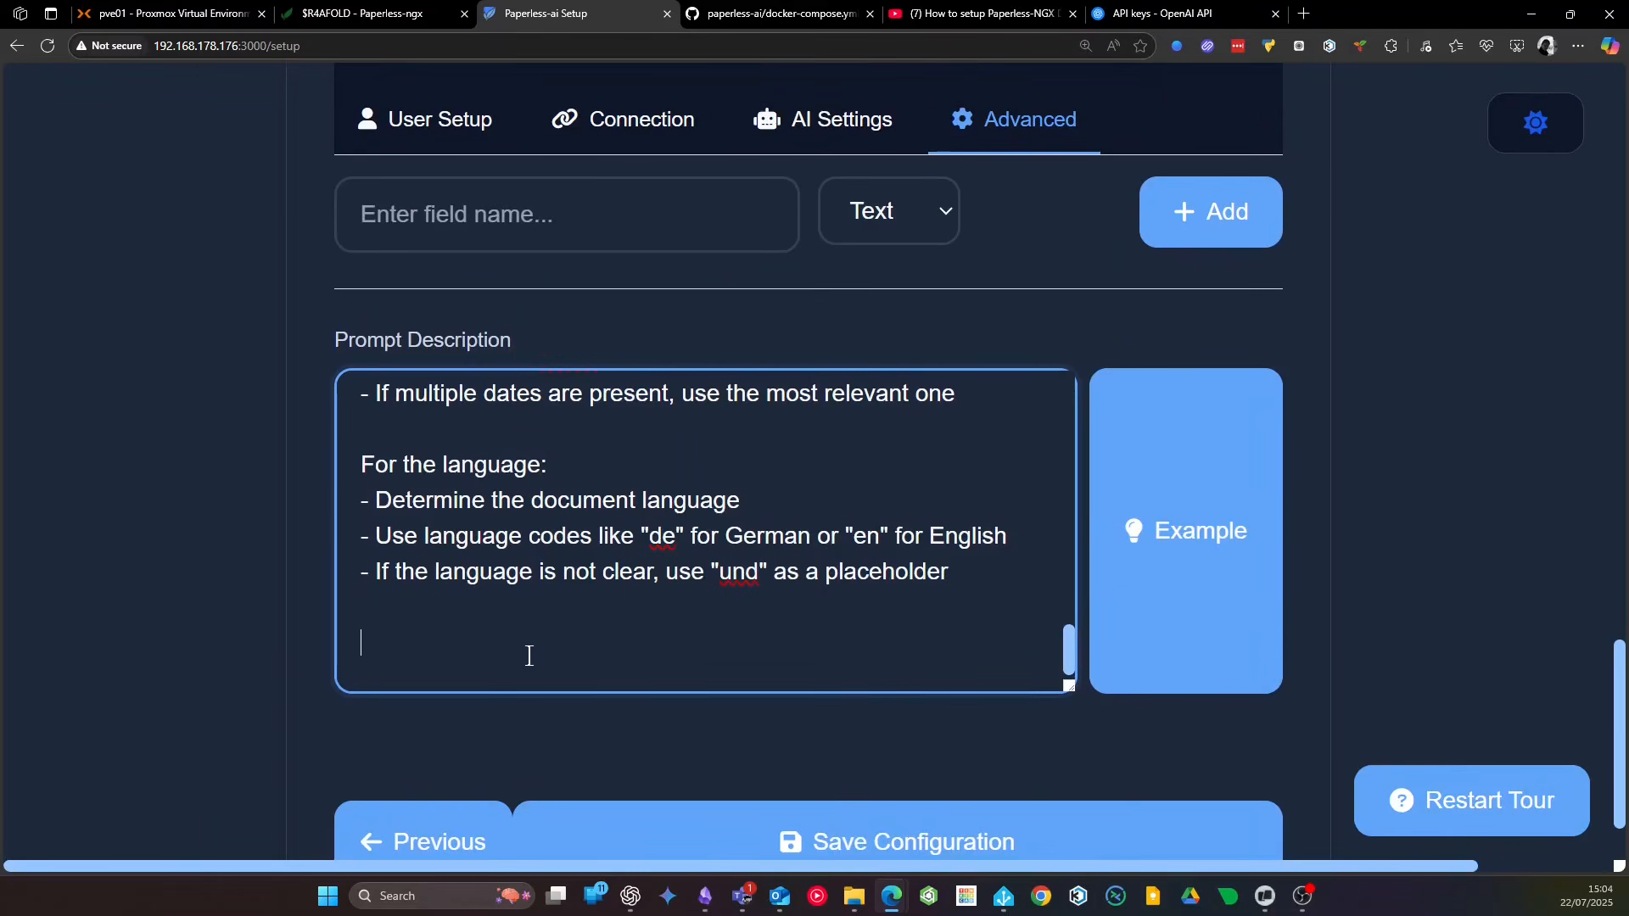
type("ZEN Broad")
key("BackSpace")
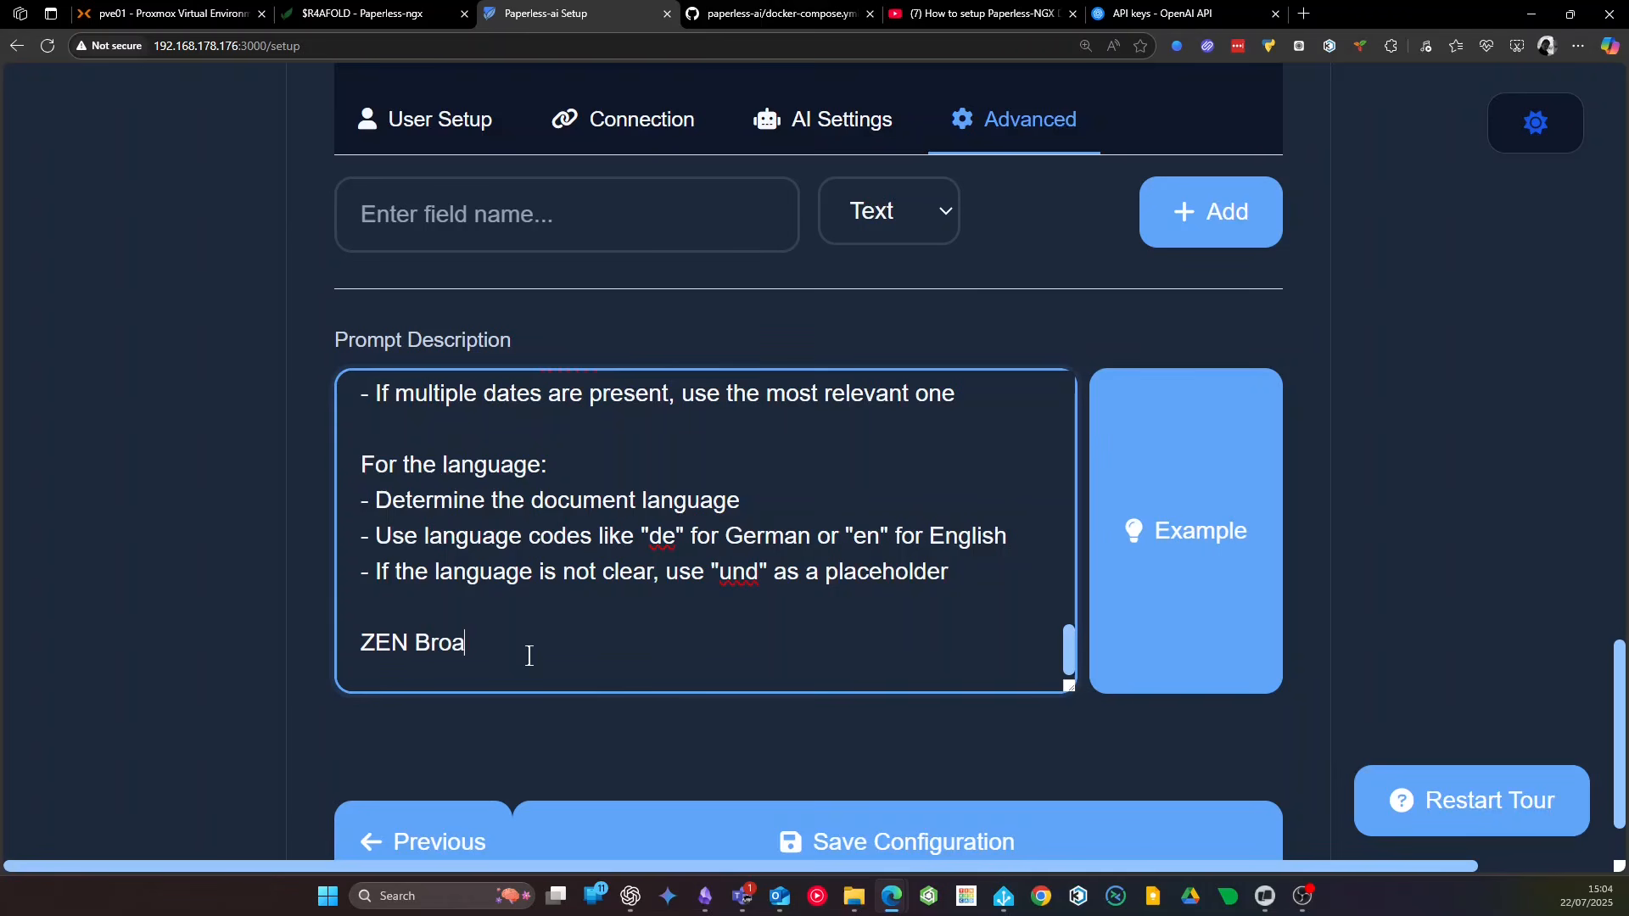
type("dband")
key("Return")
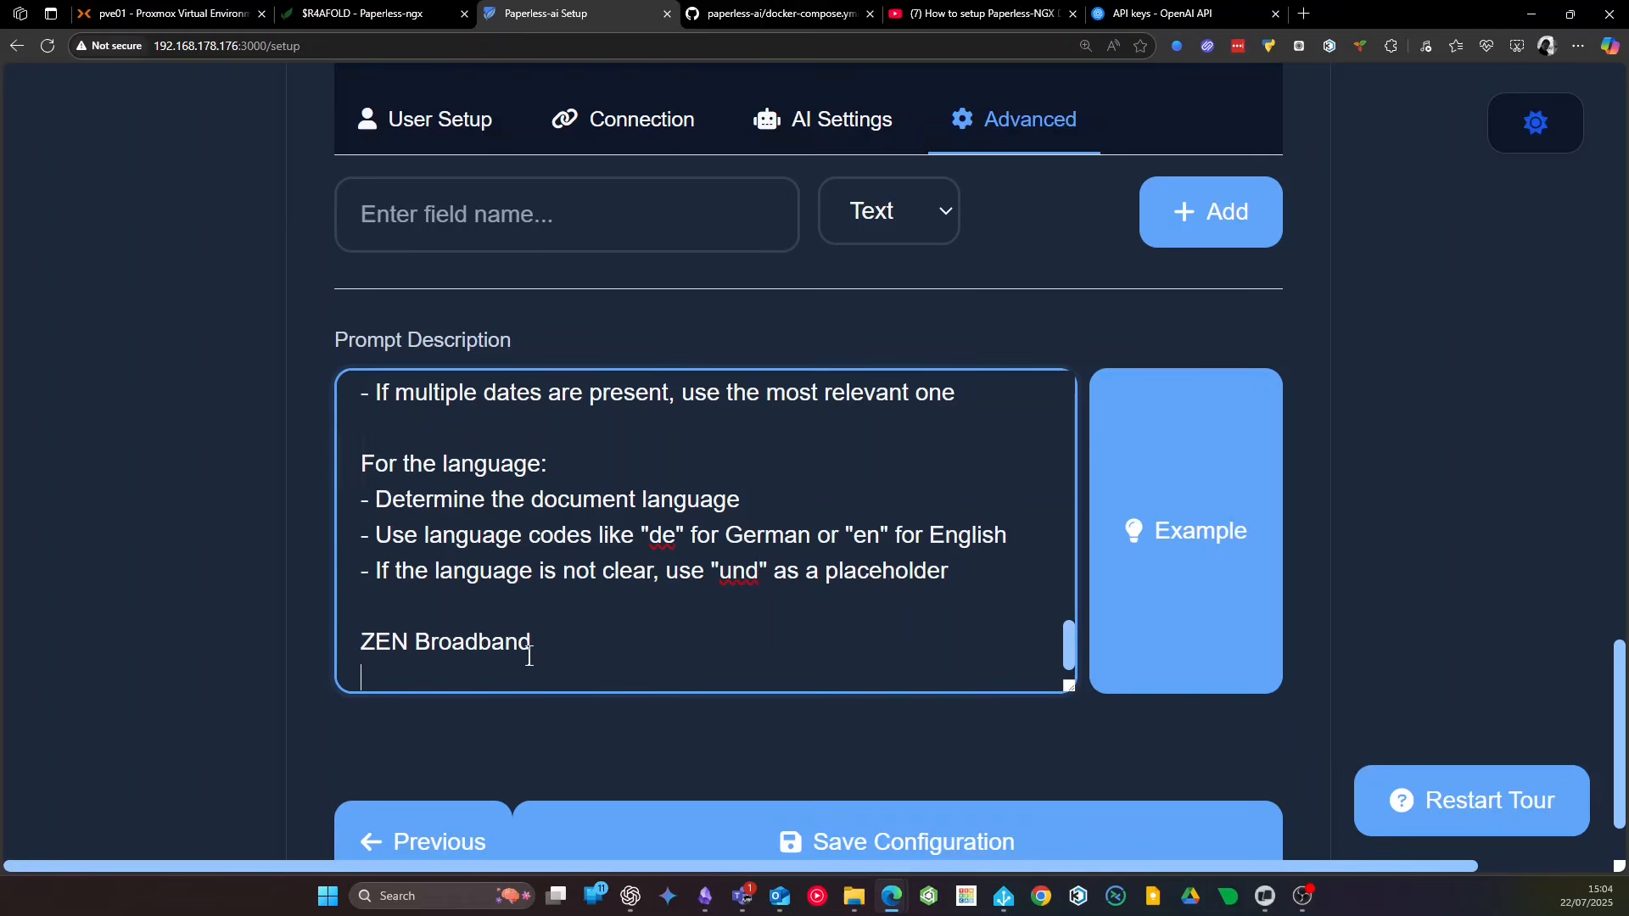
type("ZEN Home Brandband")
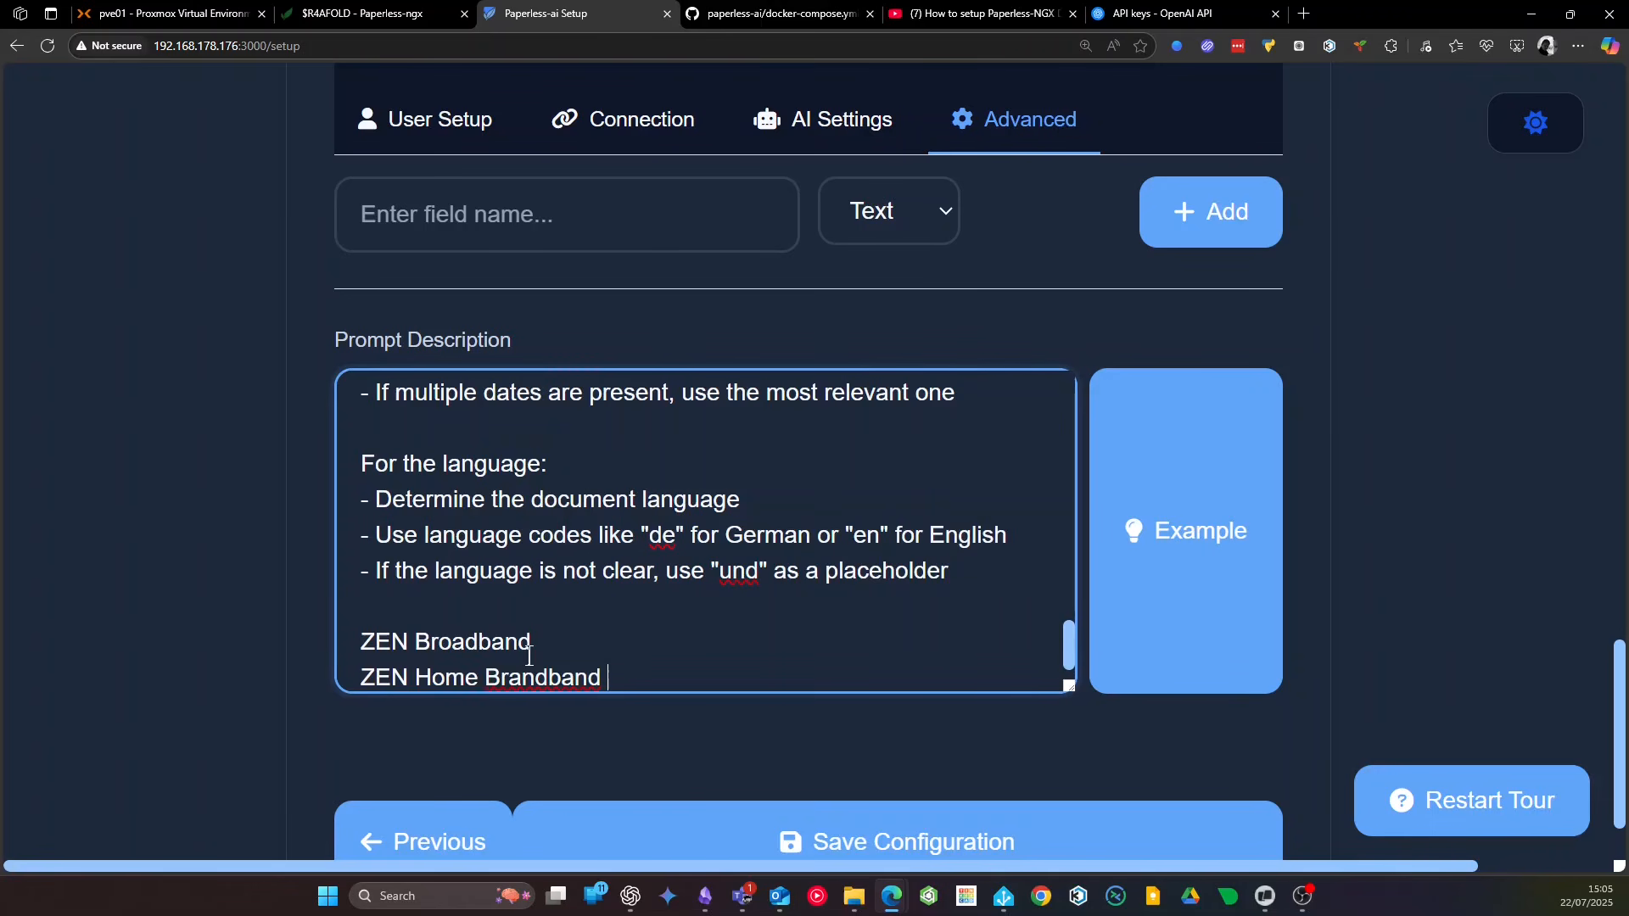
Insert the line "please note that this is same company, but two different names." above the two ZEN entries
scroll(529, 658, "right", 3)
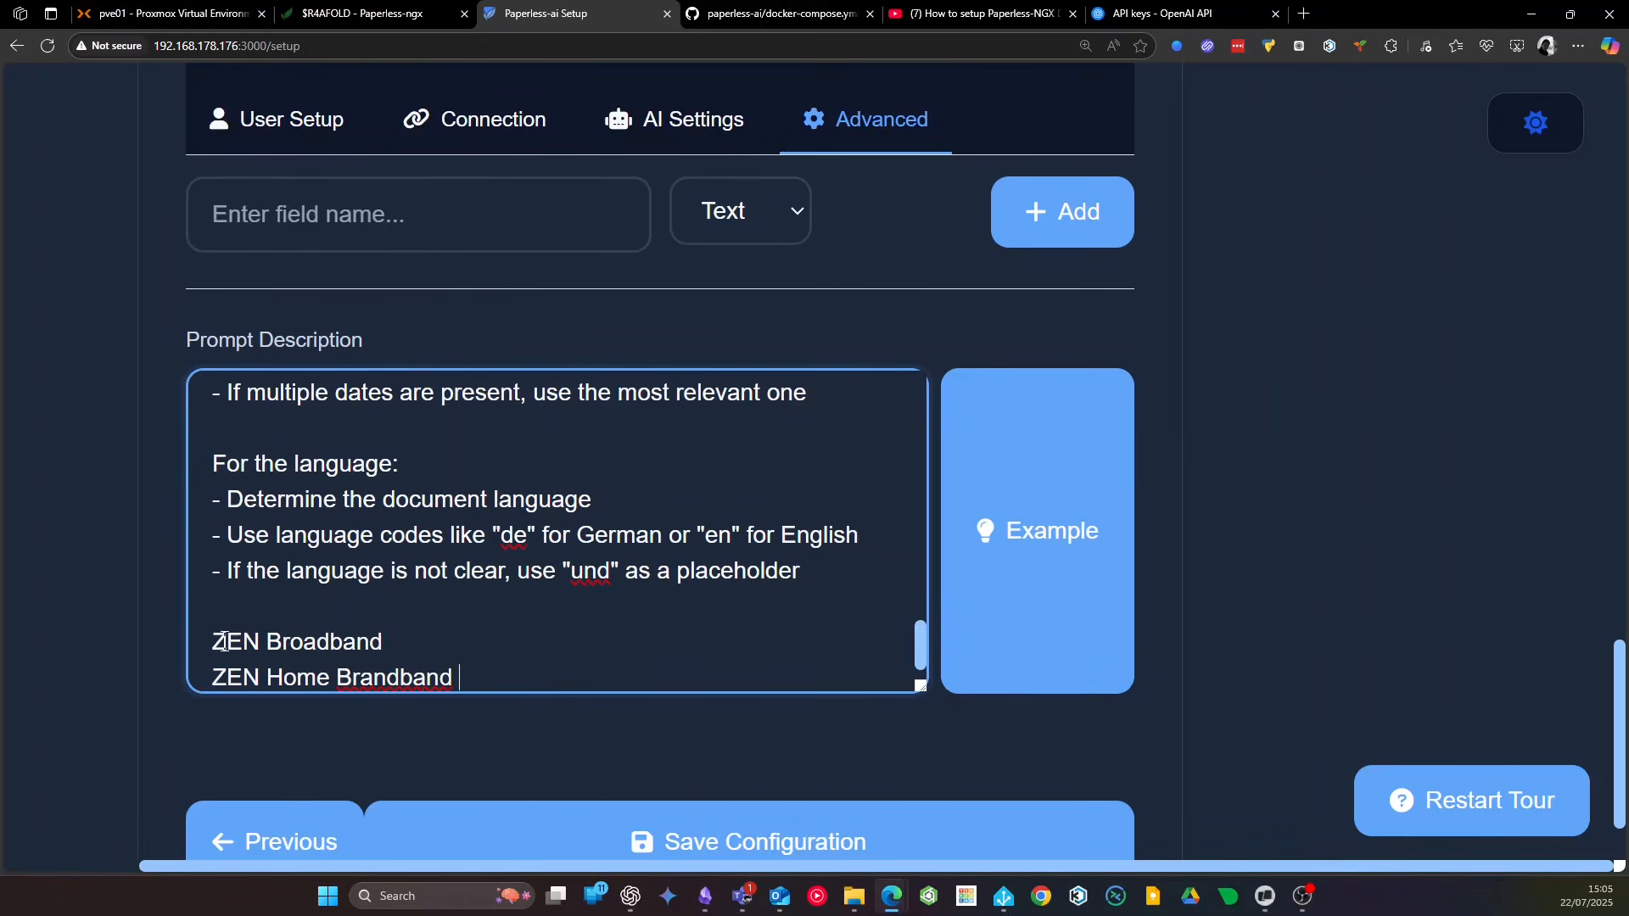
left_click_drag(211, 641, 454, 677)
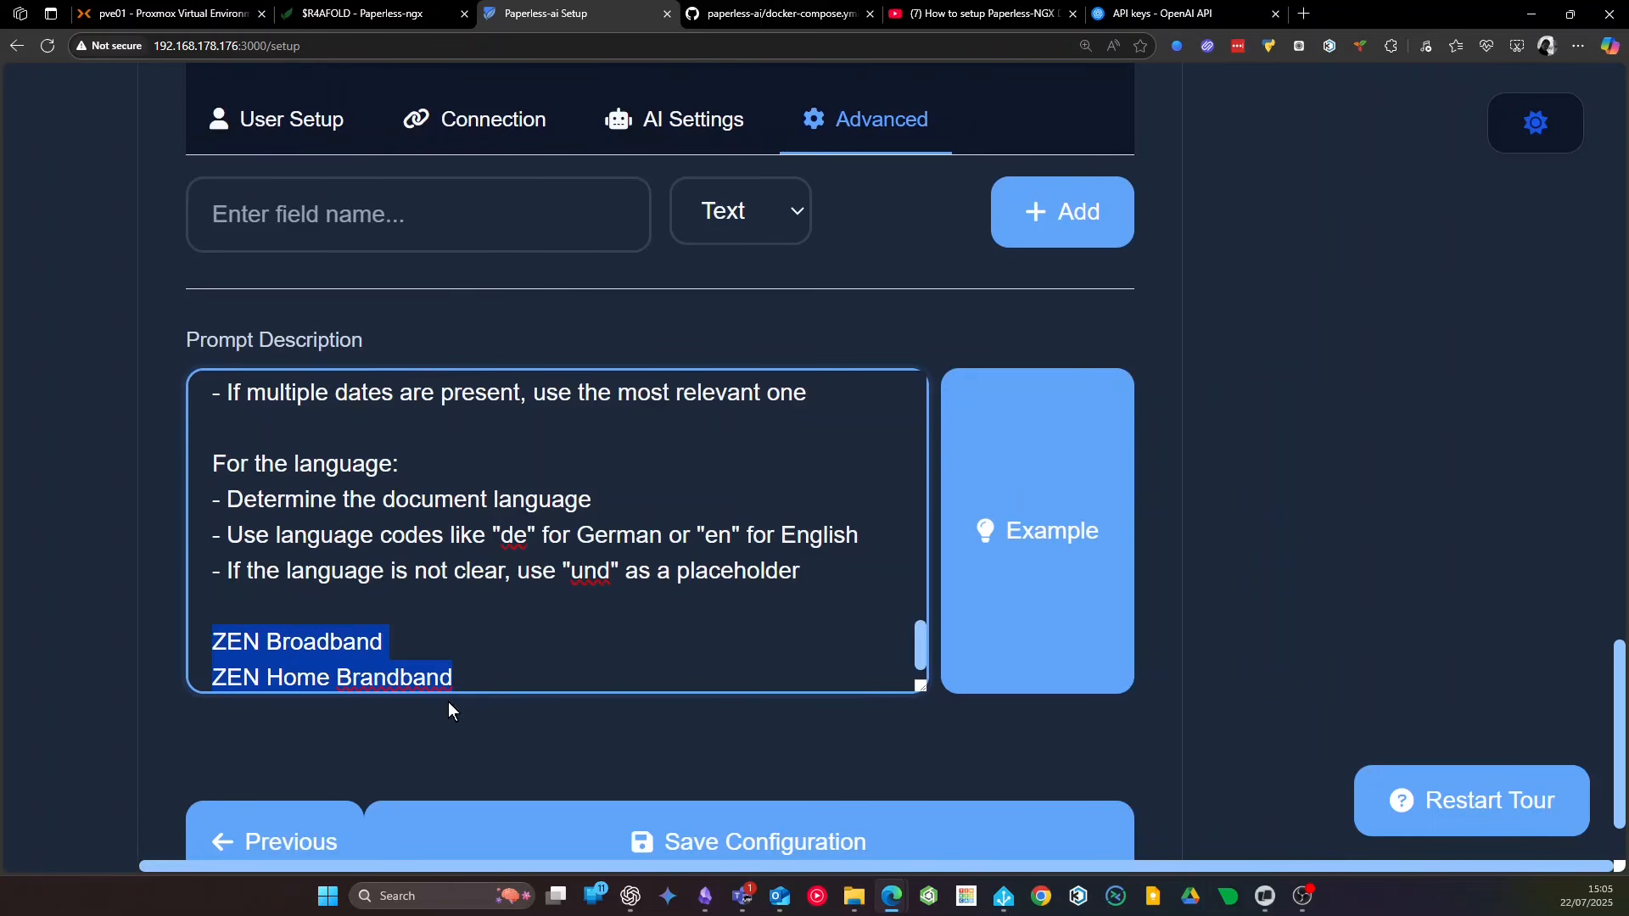
left_click(491, 678)
scroll(453, 641, "down", 1)
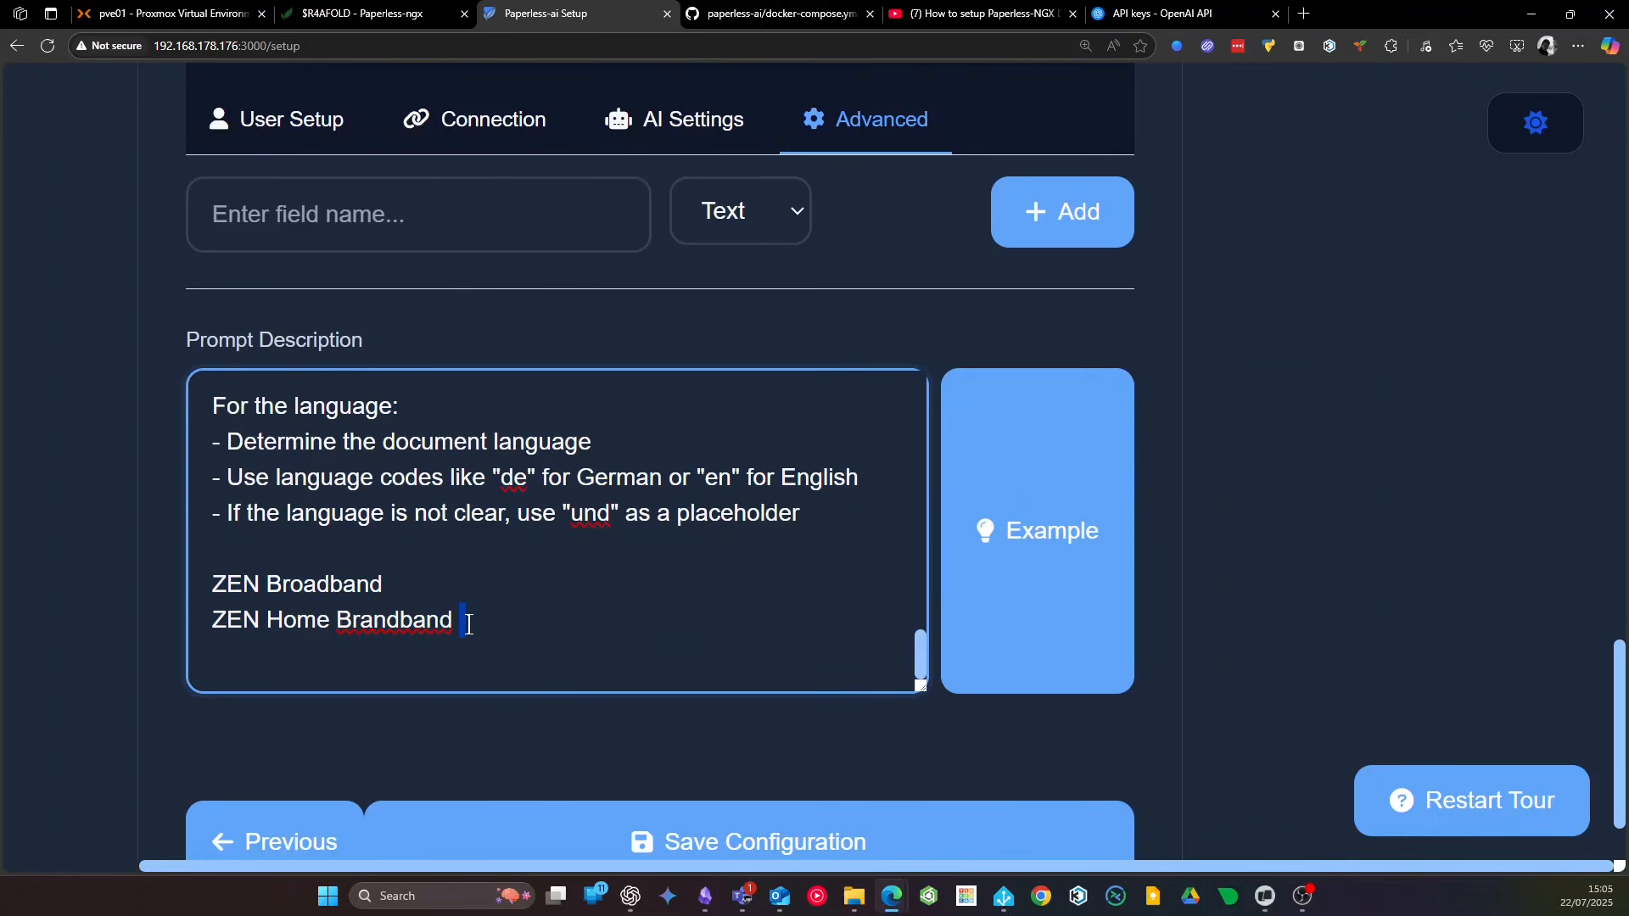
left_click(213, 584)
key("Return")
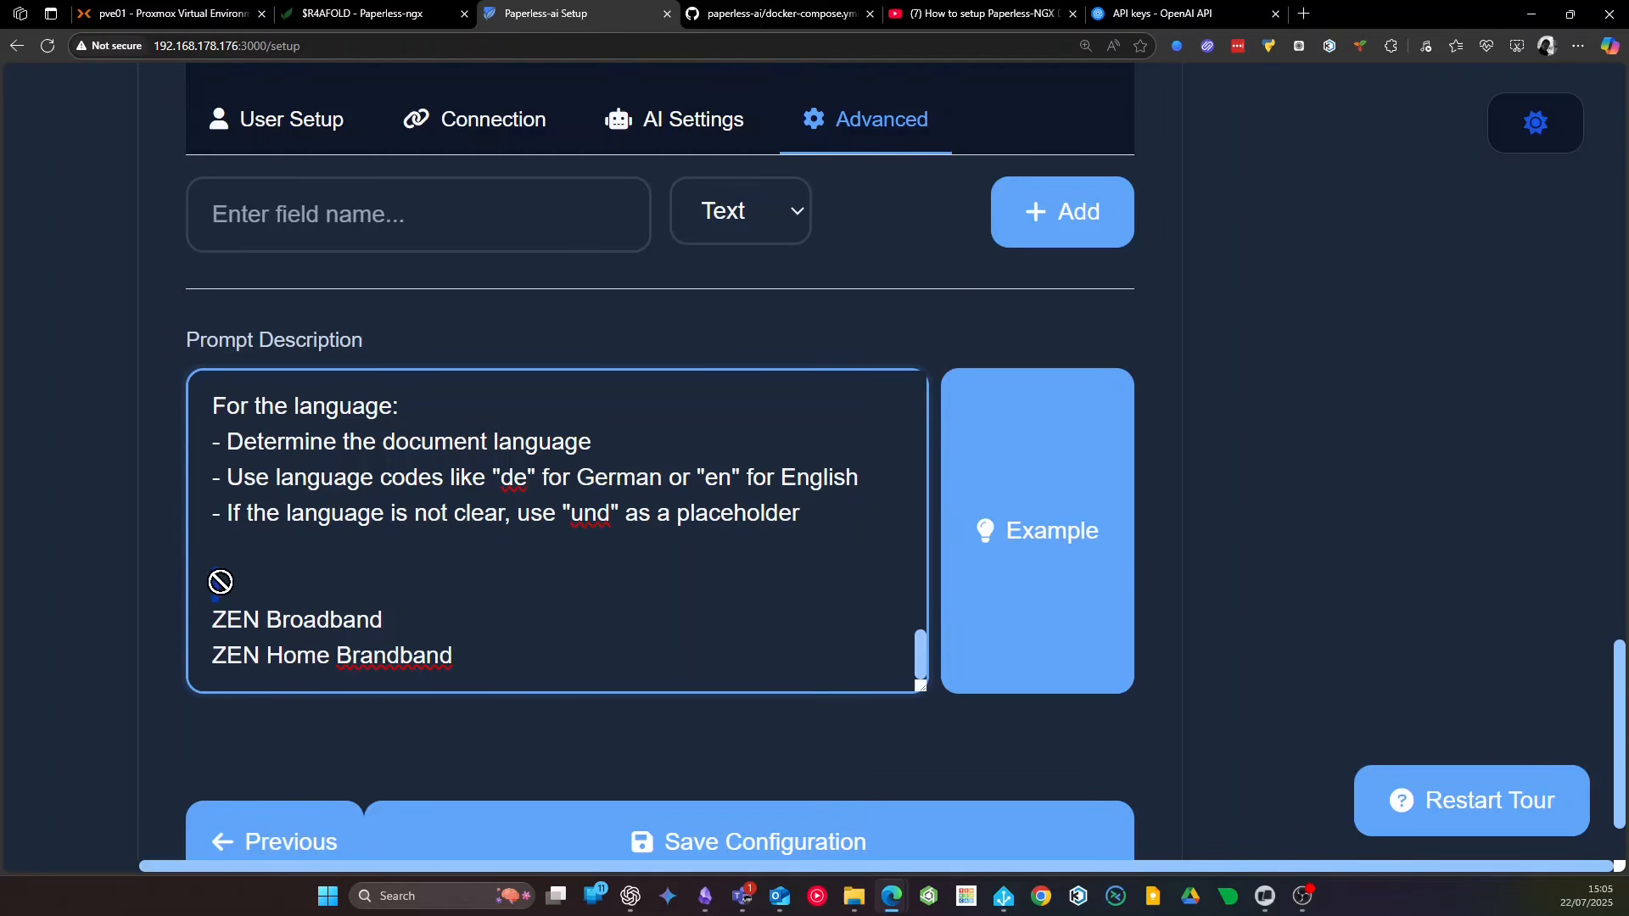
key("Up")
type("please note that the")
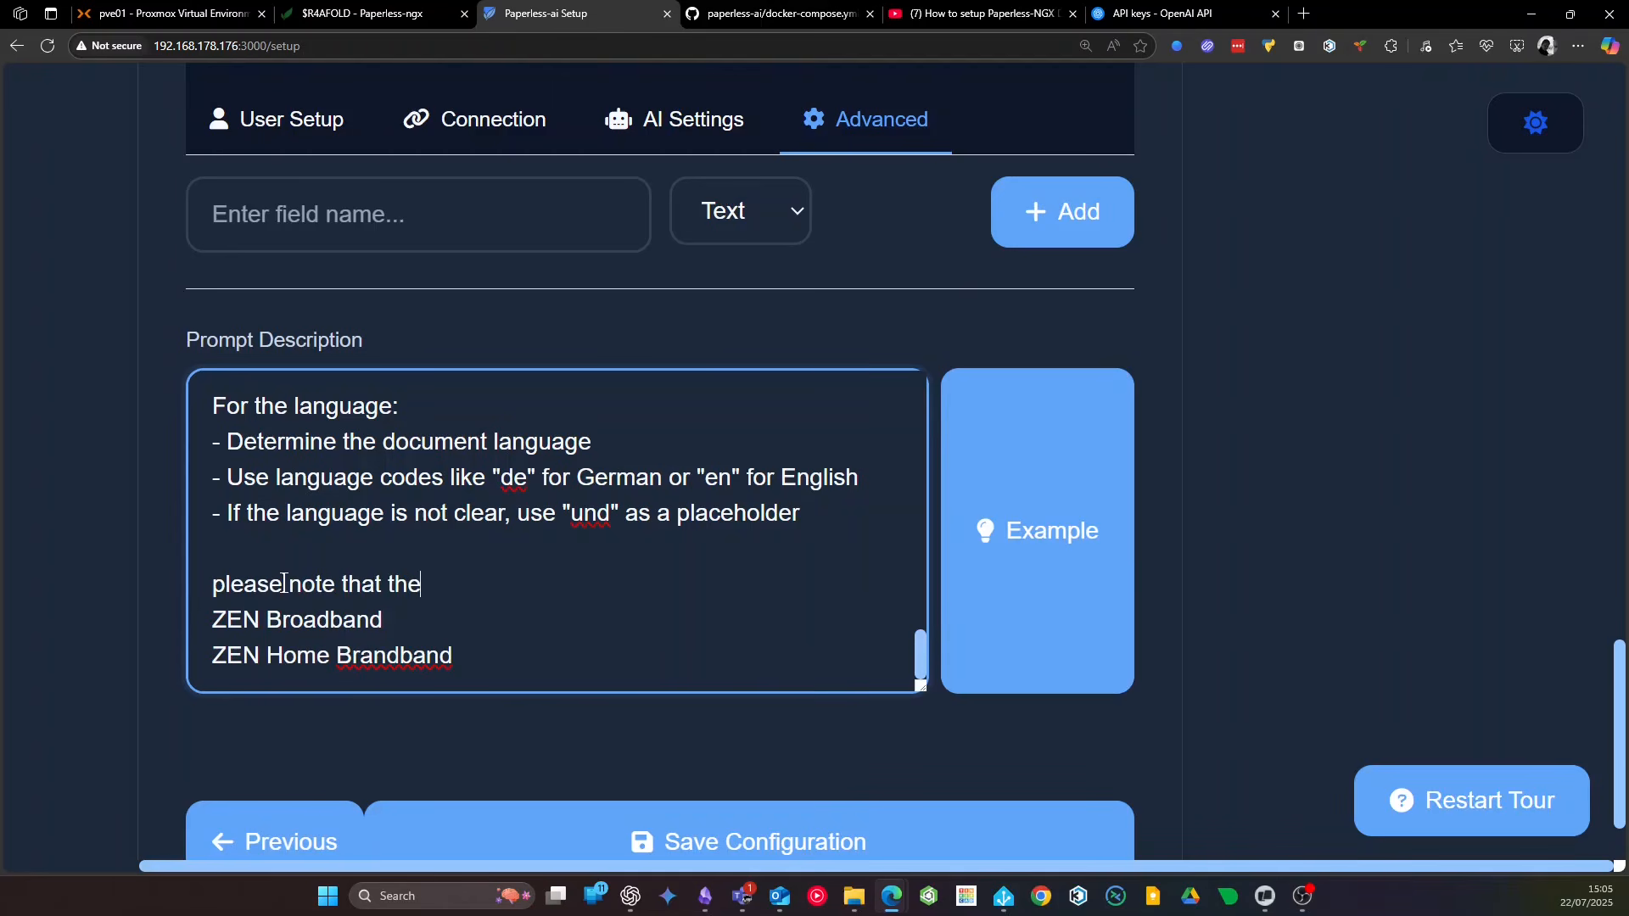
key("BackSpace")
type("is is same compan")
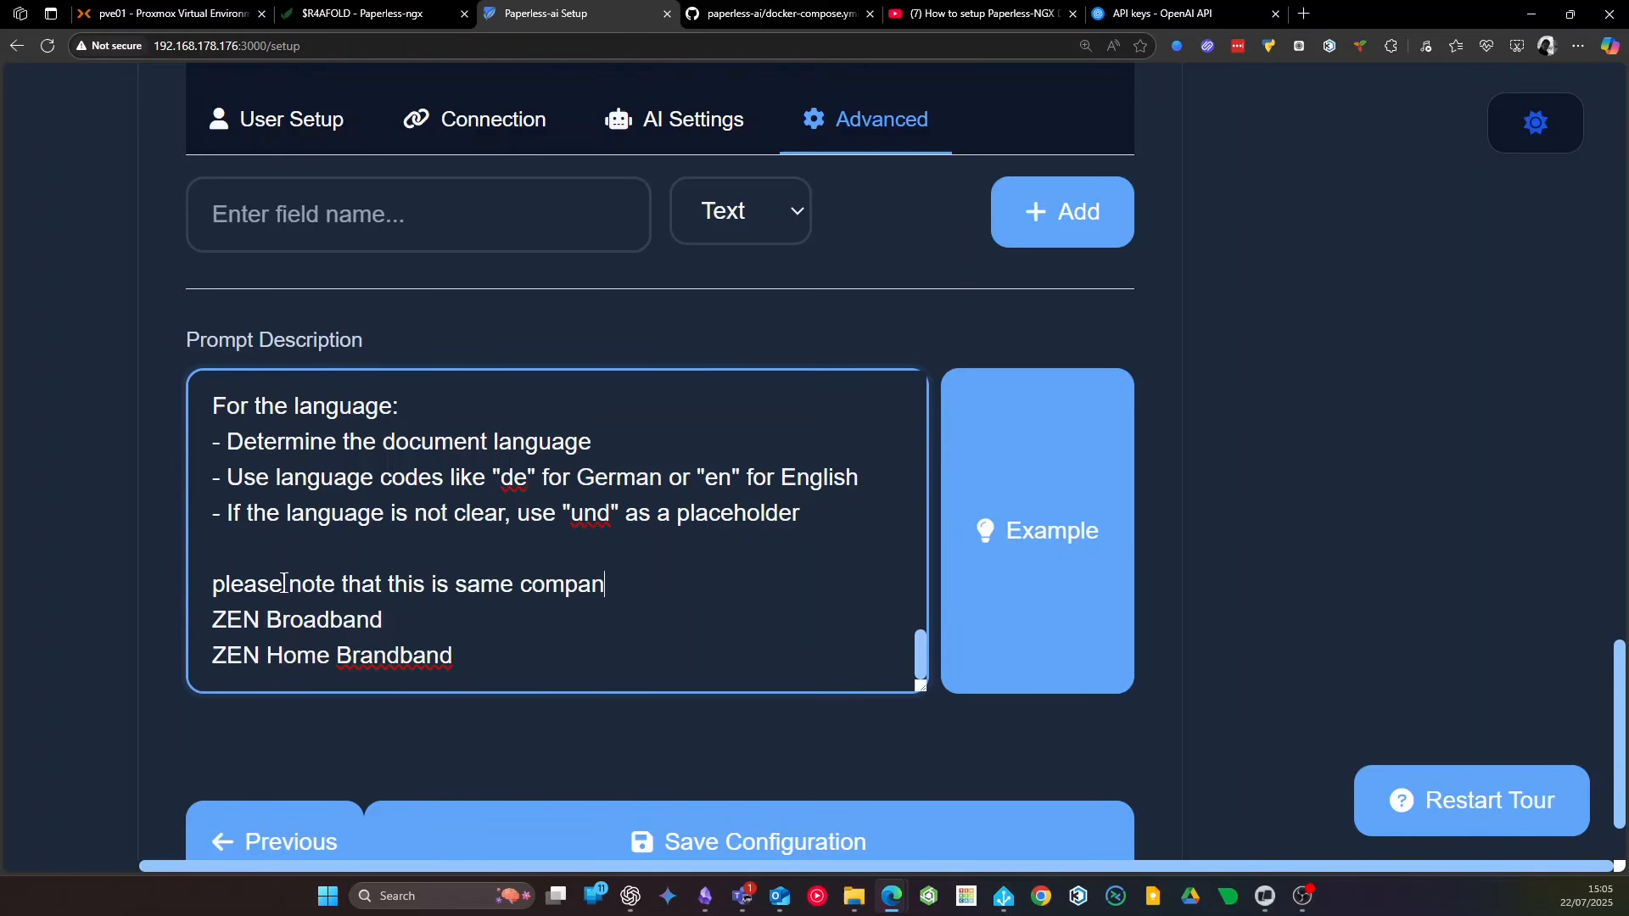
type("y, but two differen")
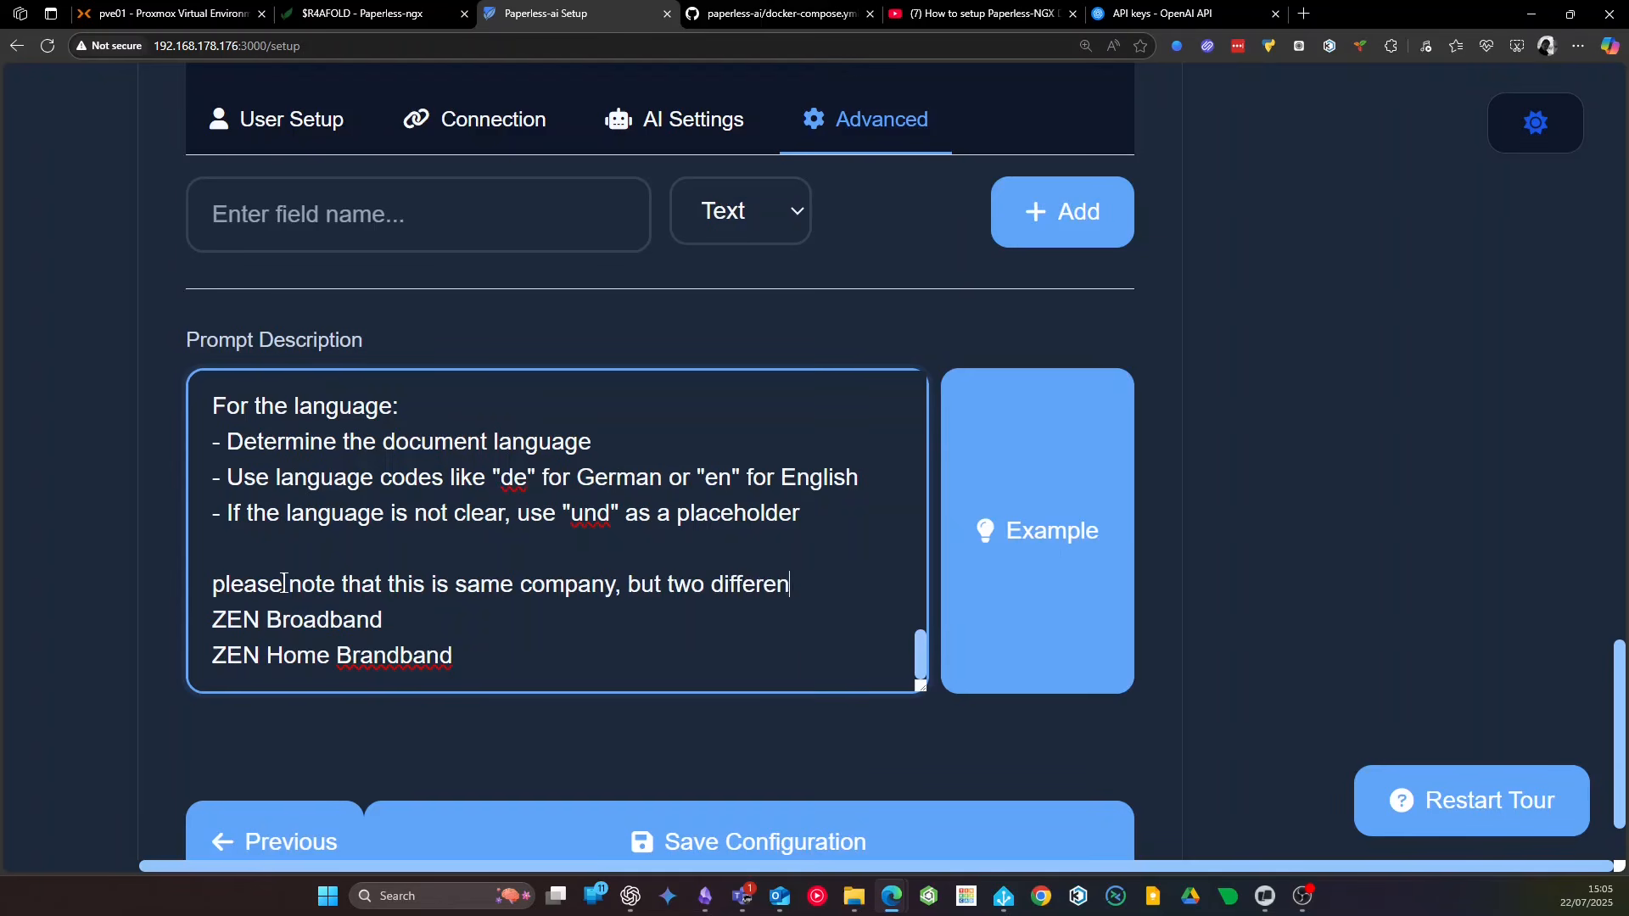
type("t names")
Delete the company note and both ZEN lines from the end of the prompt
key("ctrl+shift+End")
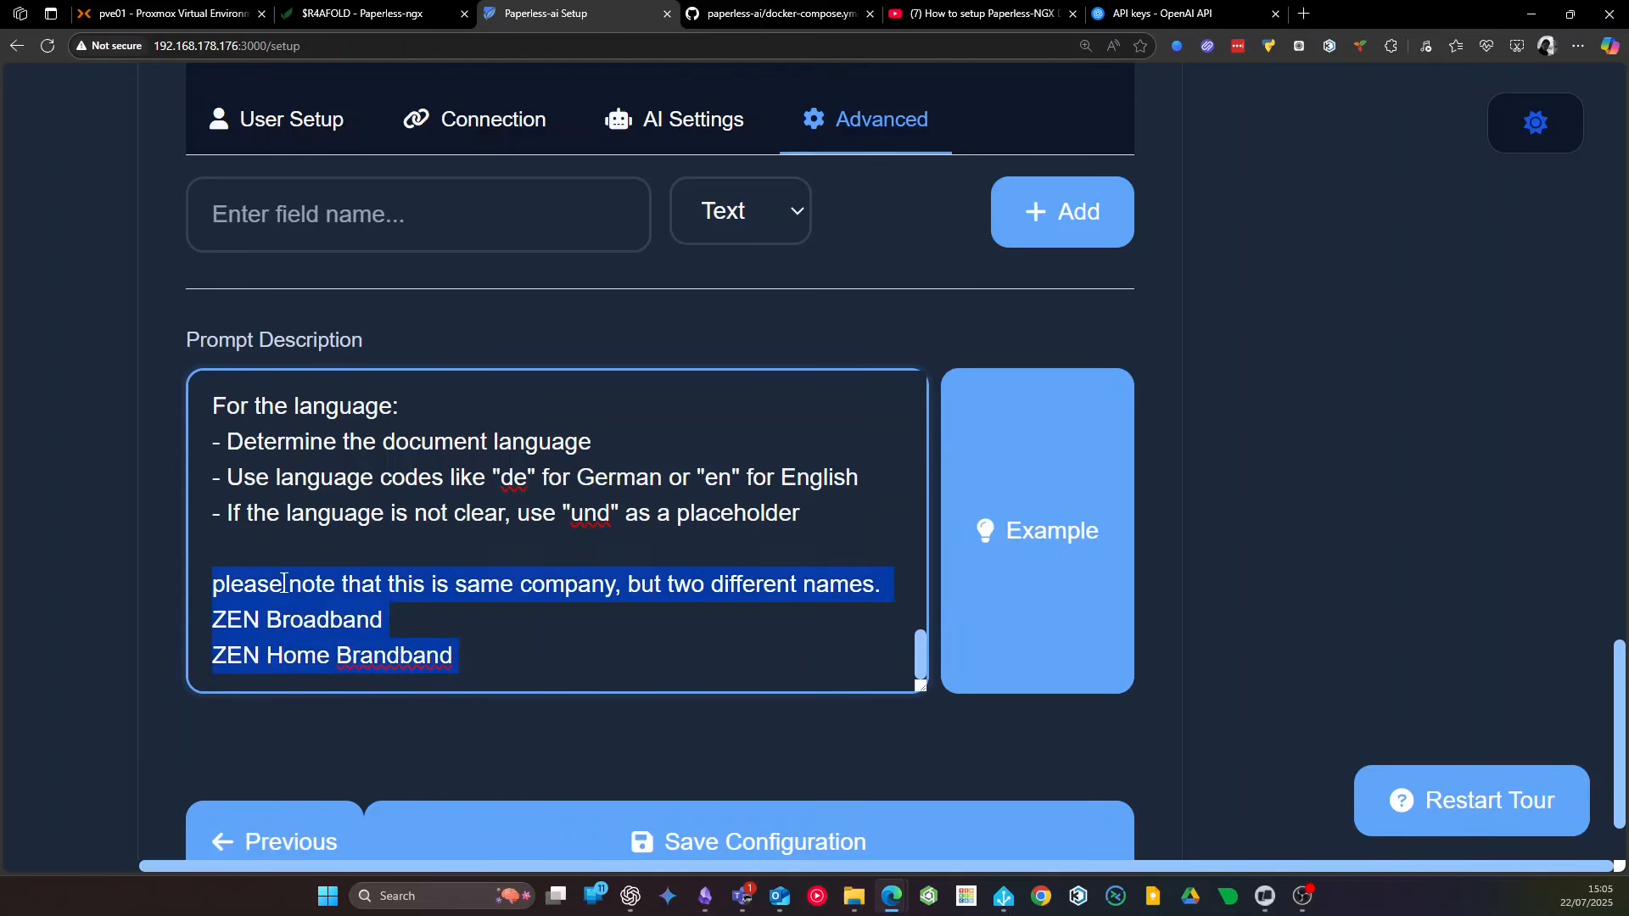
key("BackSpace")
key("BackSpace")
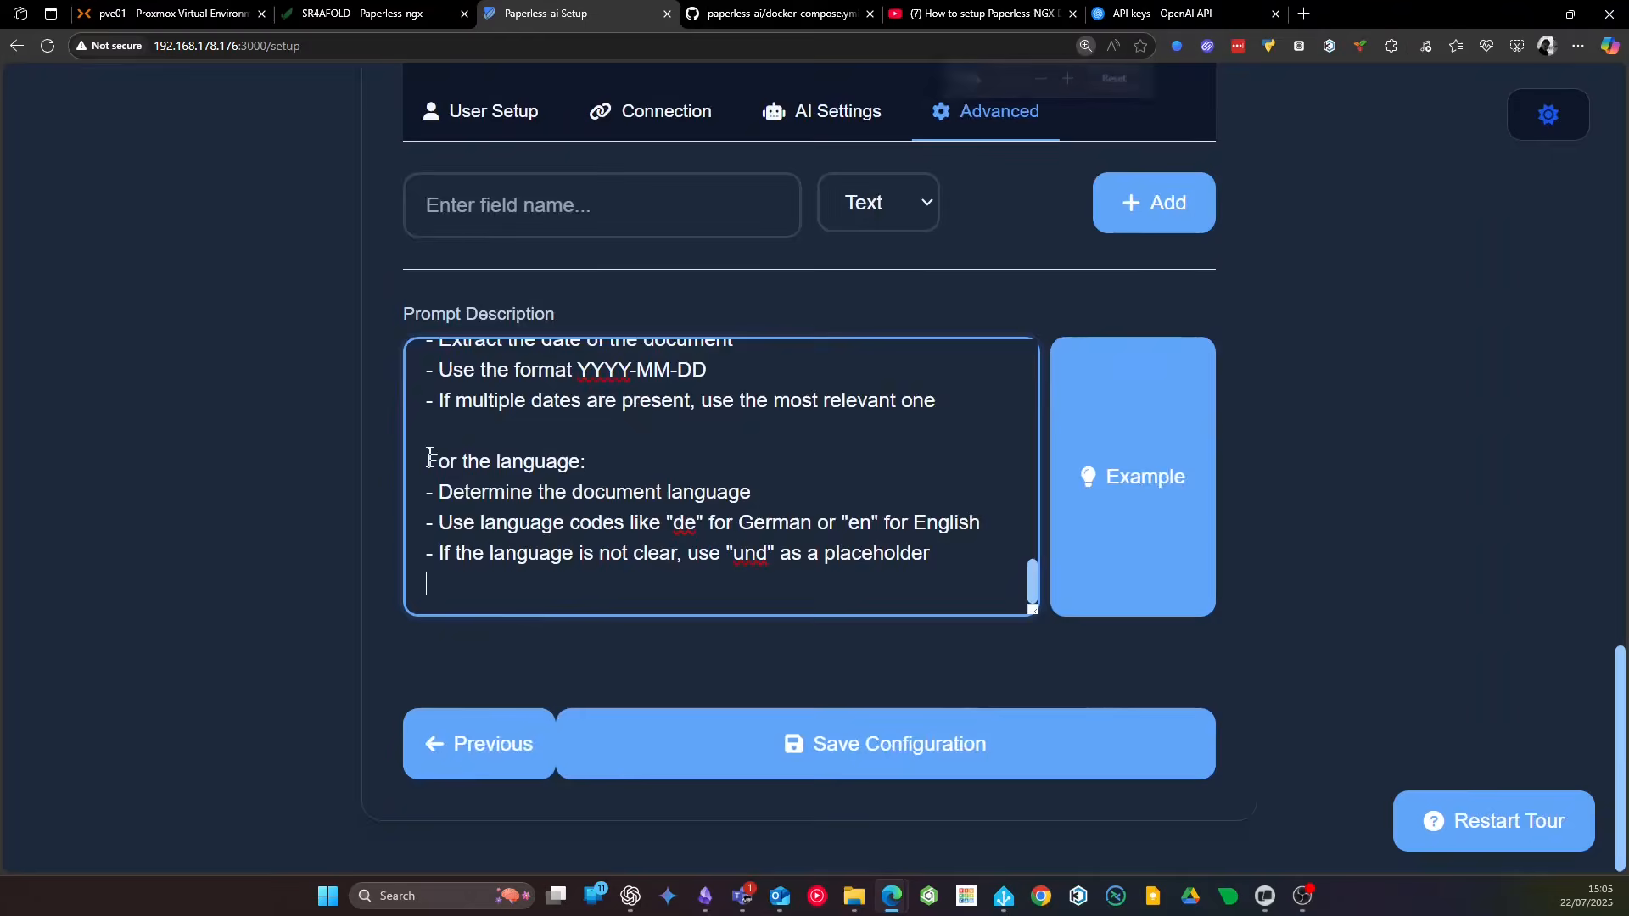
Review the prompt from its language rules back to its opening, as well as the advanced options above it
key("ctrl+minus")
left_click_drag(656, 481, 700, 577)
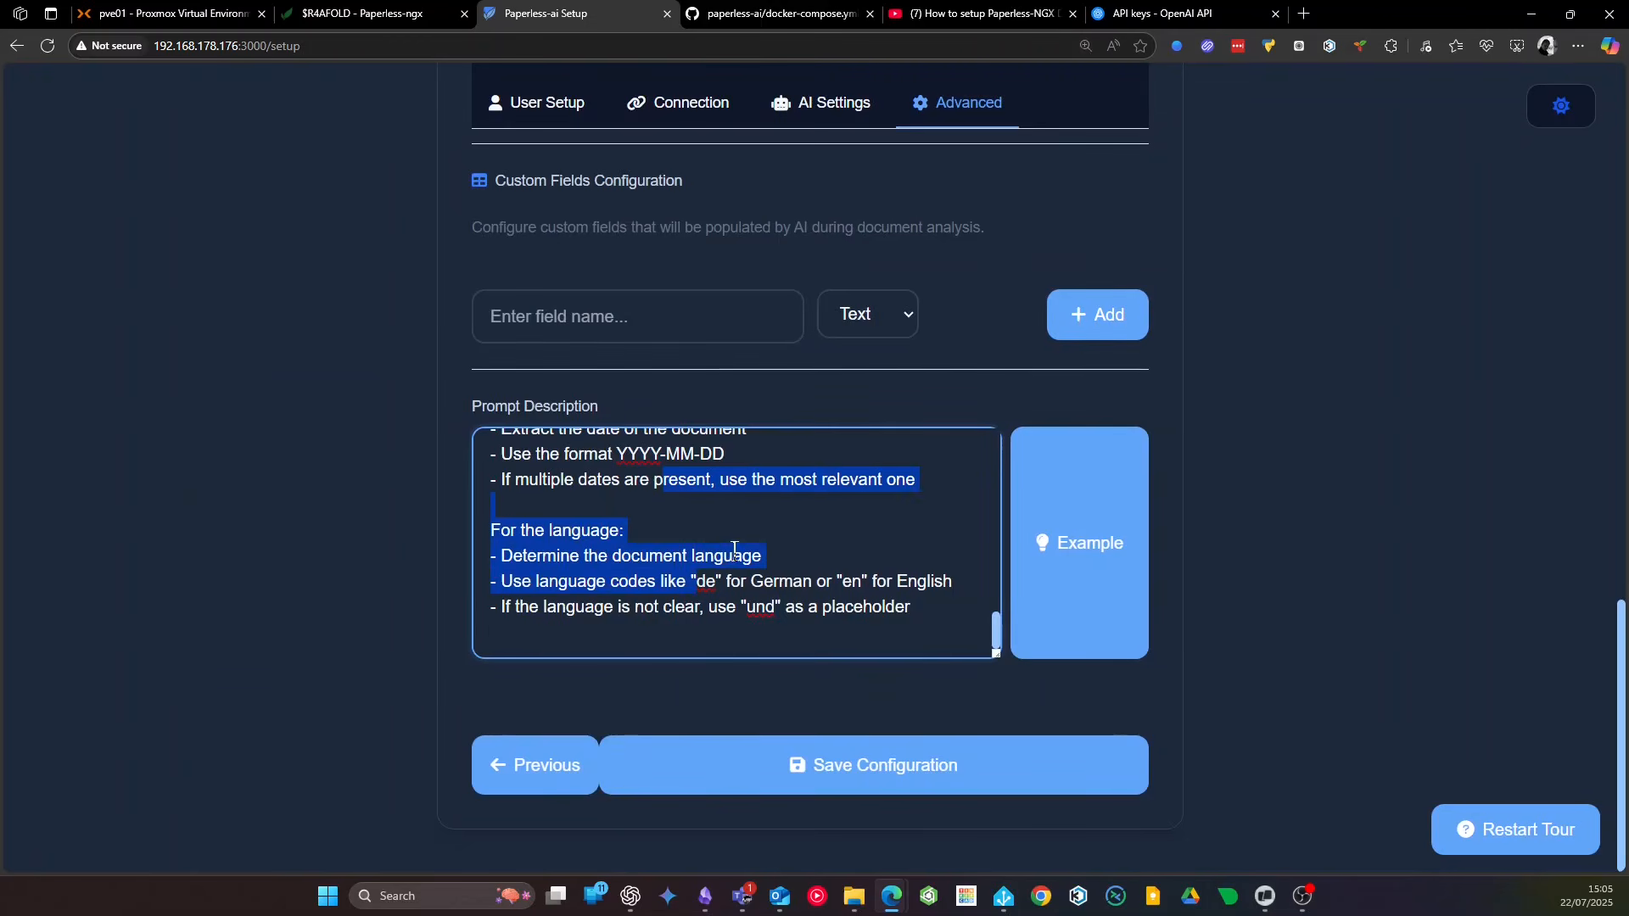
left_click(704, 573)
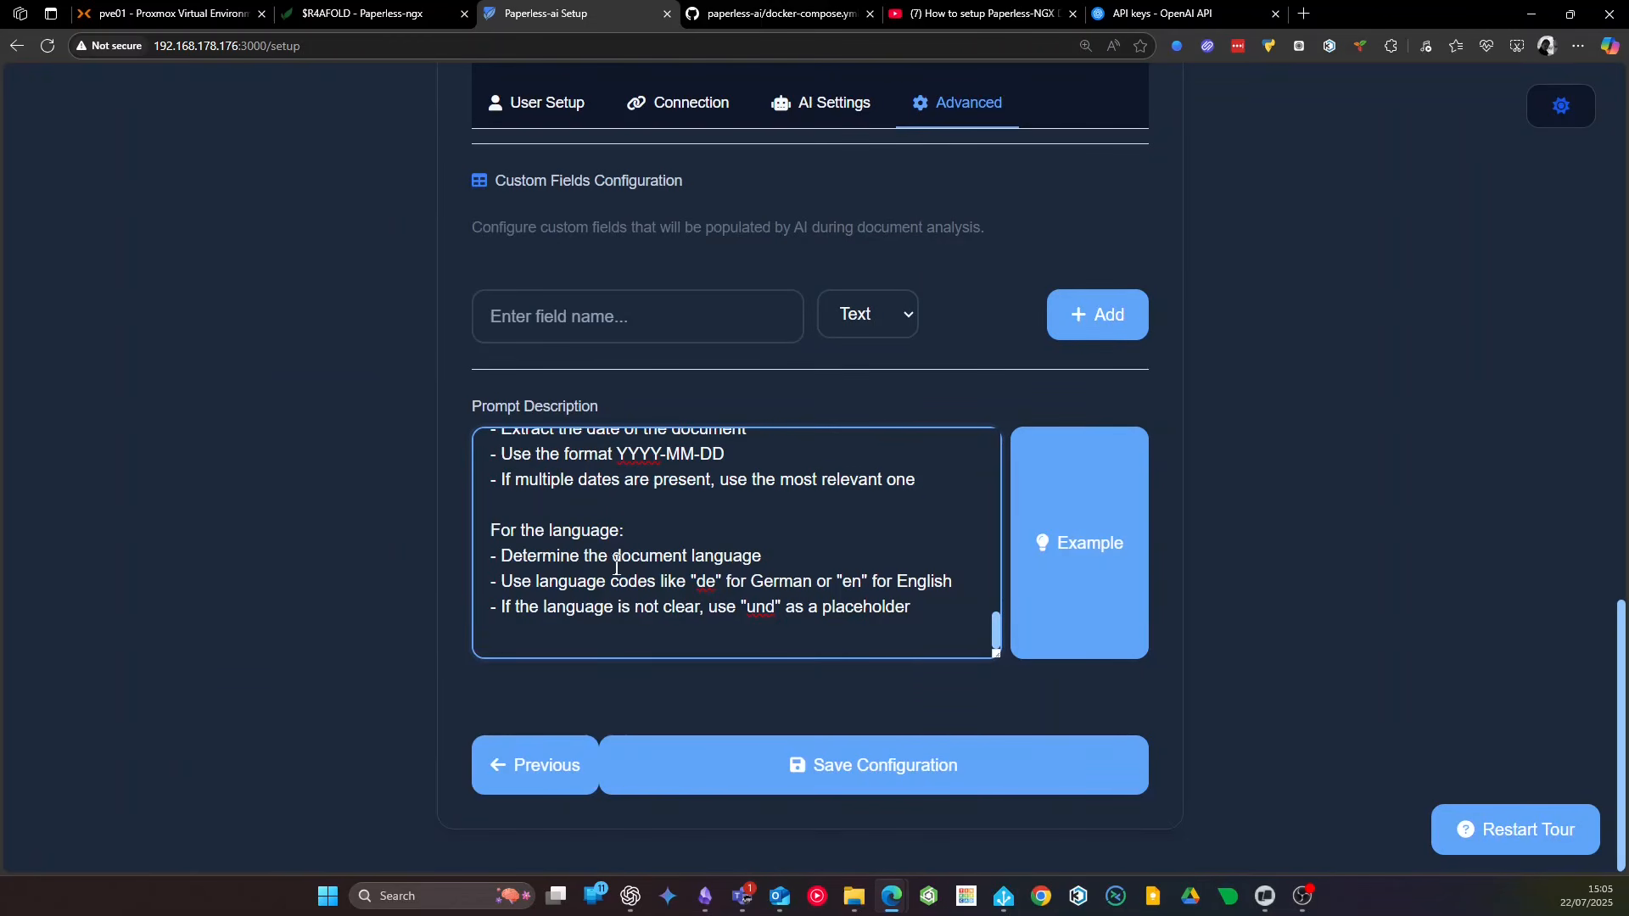
left_click(733, 555)
scroll(763, 484, "up", 10)
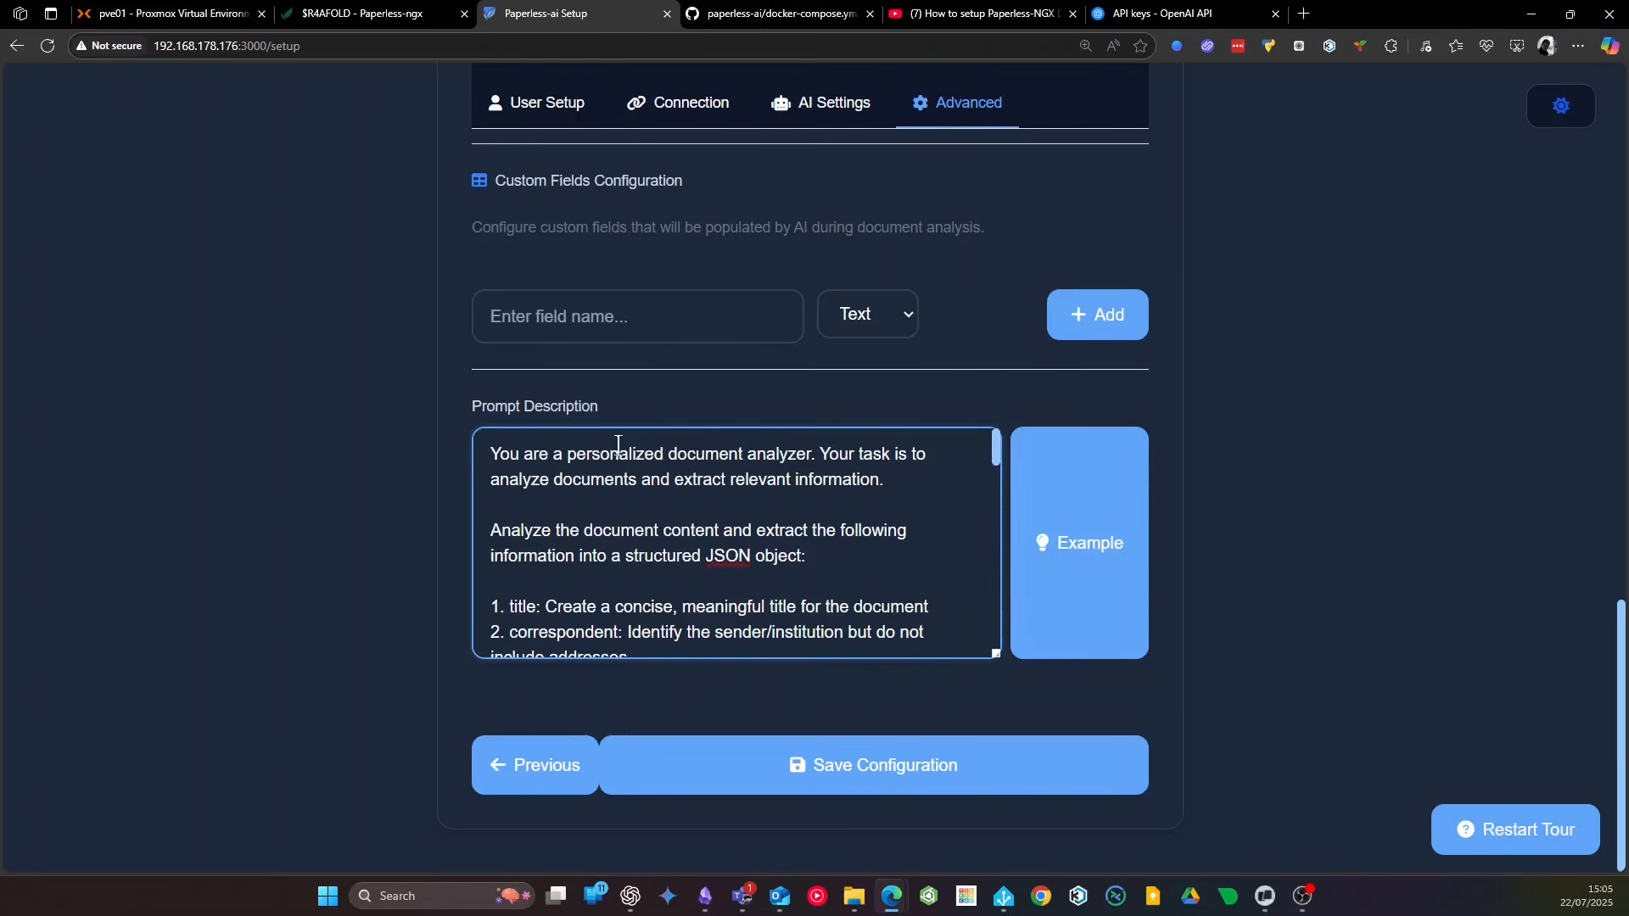
scroll(323, 456, "up", 10)
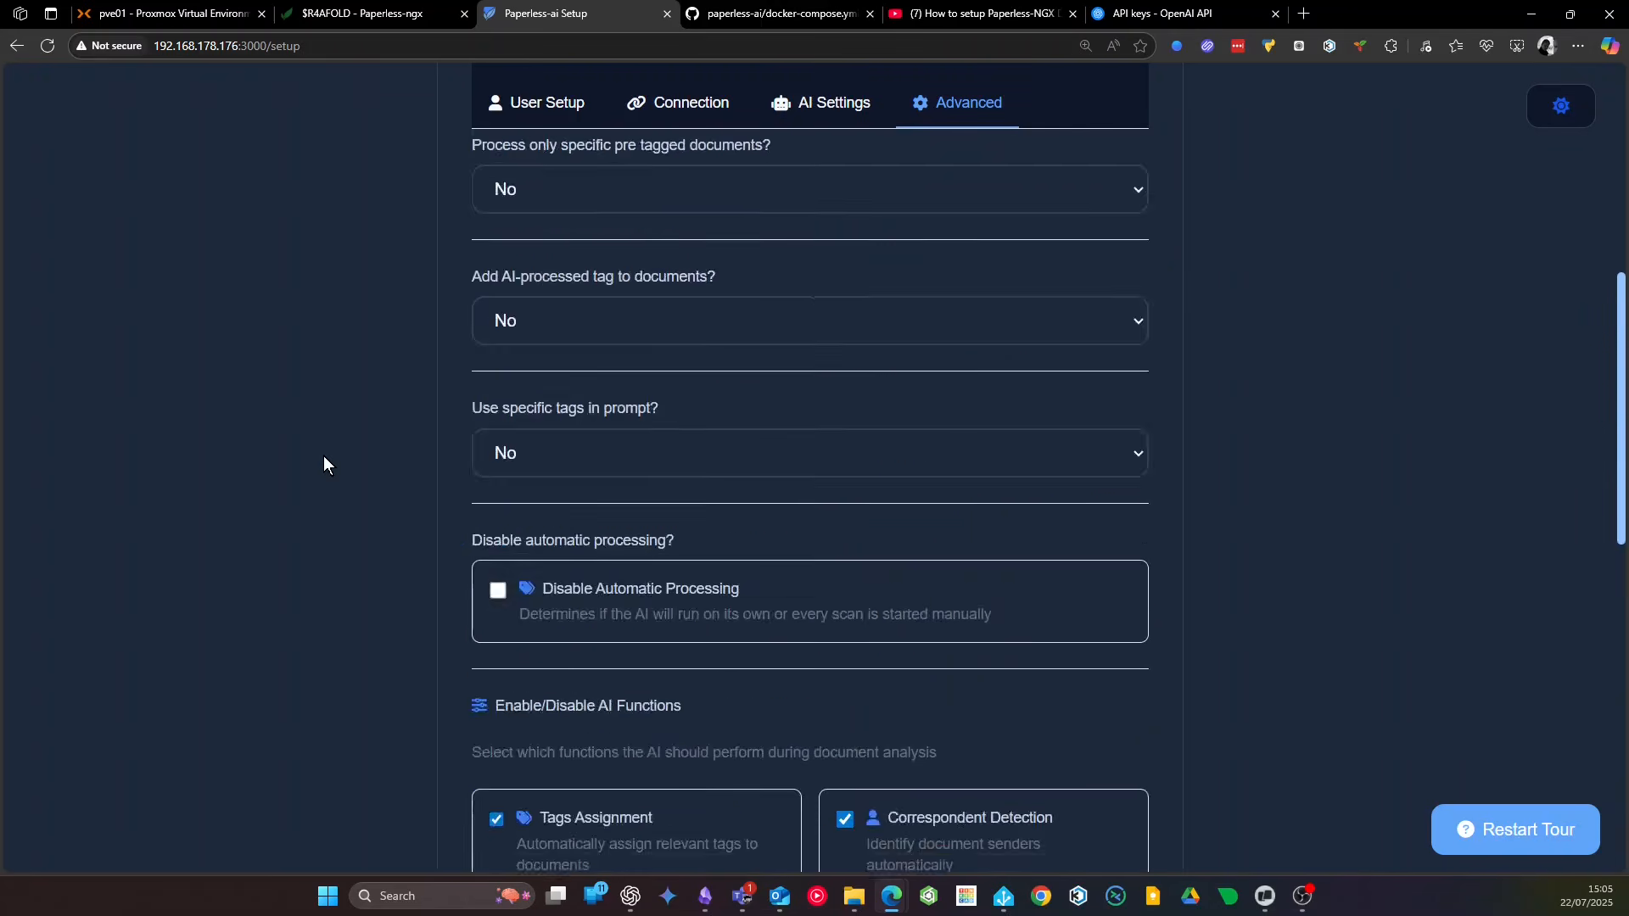
Save the Paperless-AI configuration and agree to continue without specific tags, so all documents are processed automatically
scroll(323, 456, "down", 10)
left_click(886, 772)
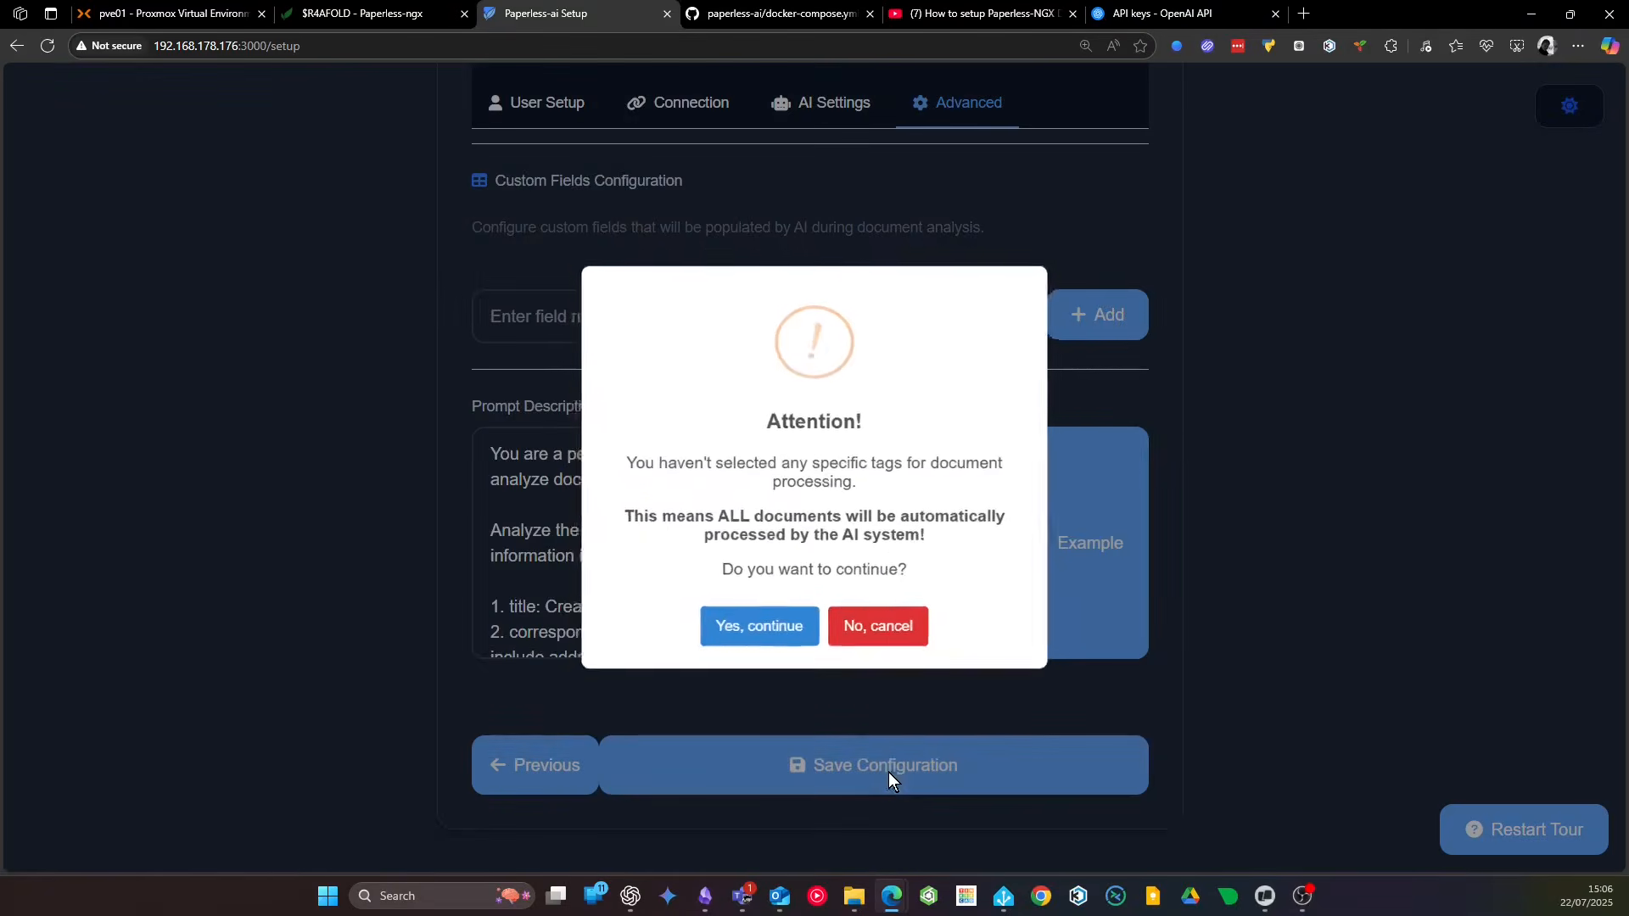
left_click_drag(738, 467, 950, 534)
left_click(777, 530)
left_click(950, 535)
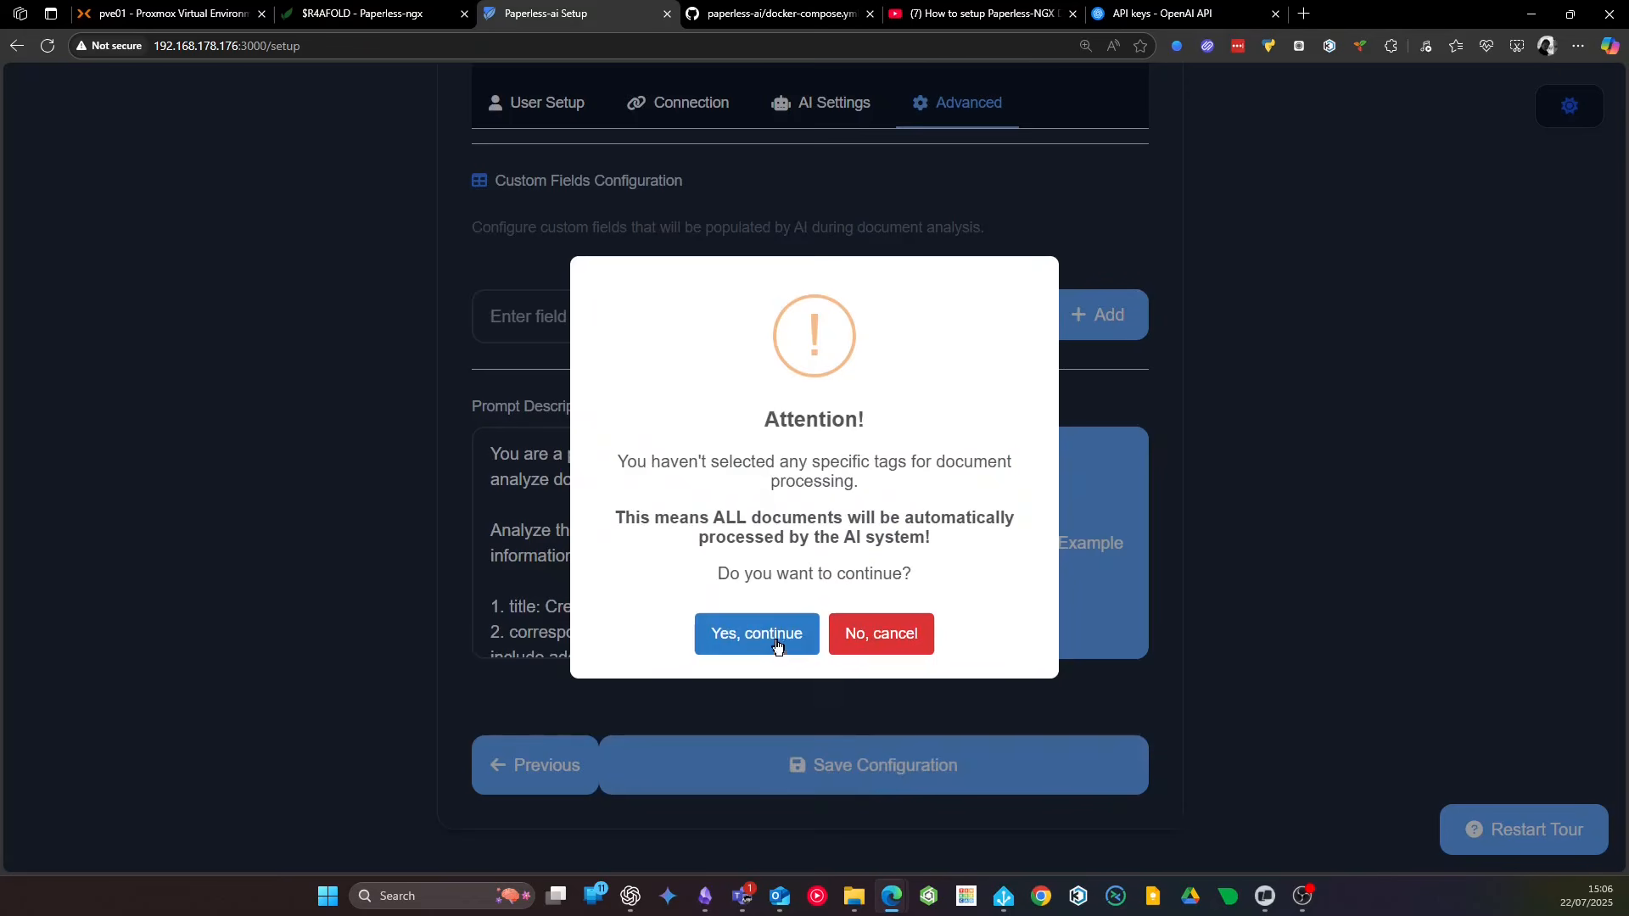
left_click_drag(715, 558, 730, 594)
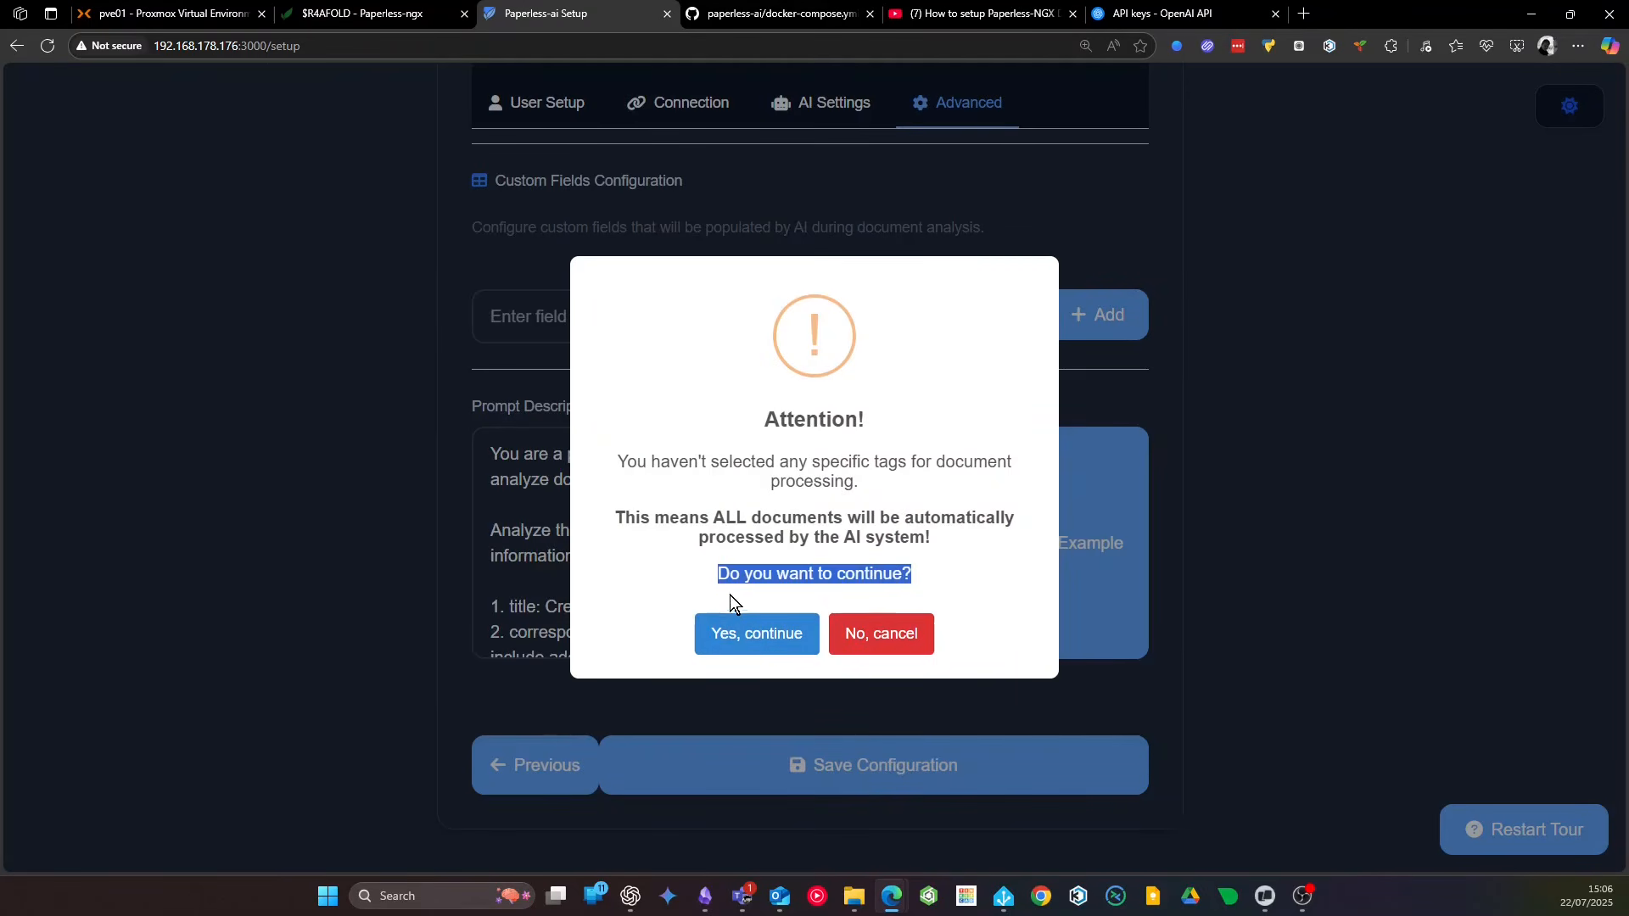
left_click(748, 636)
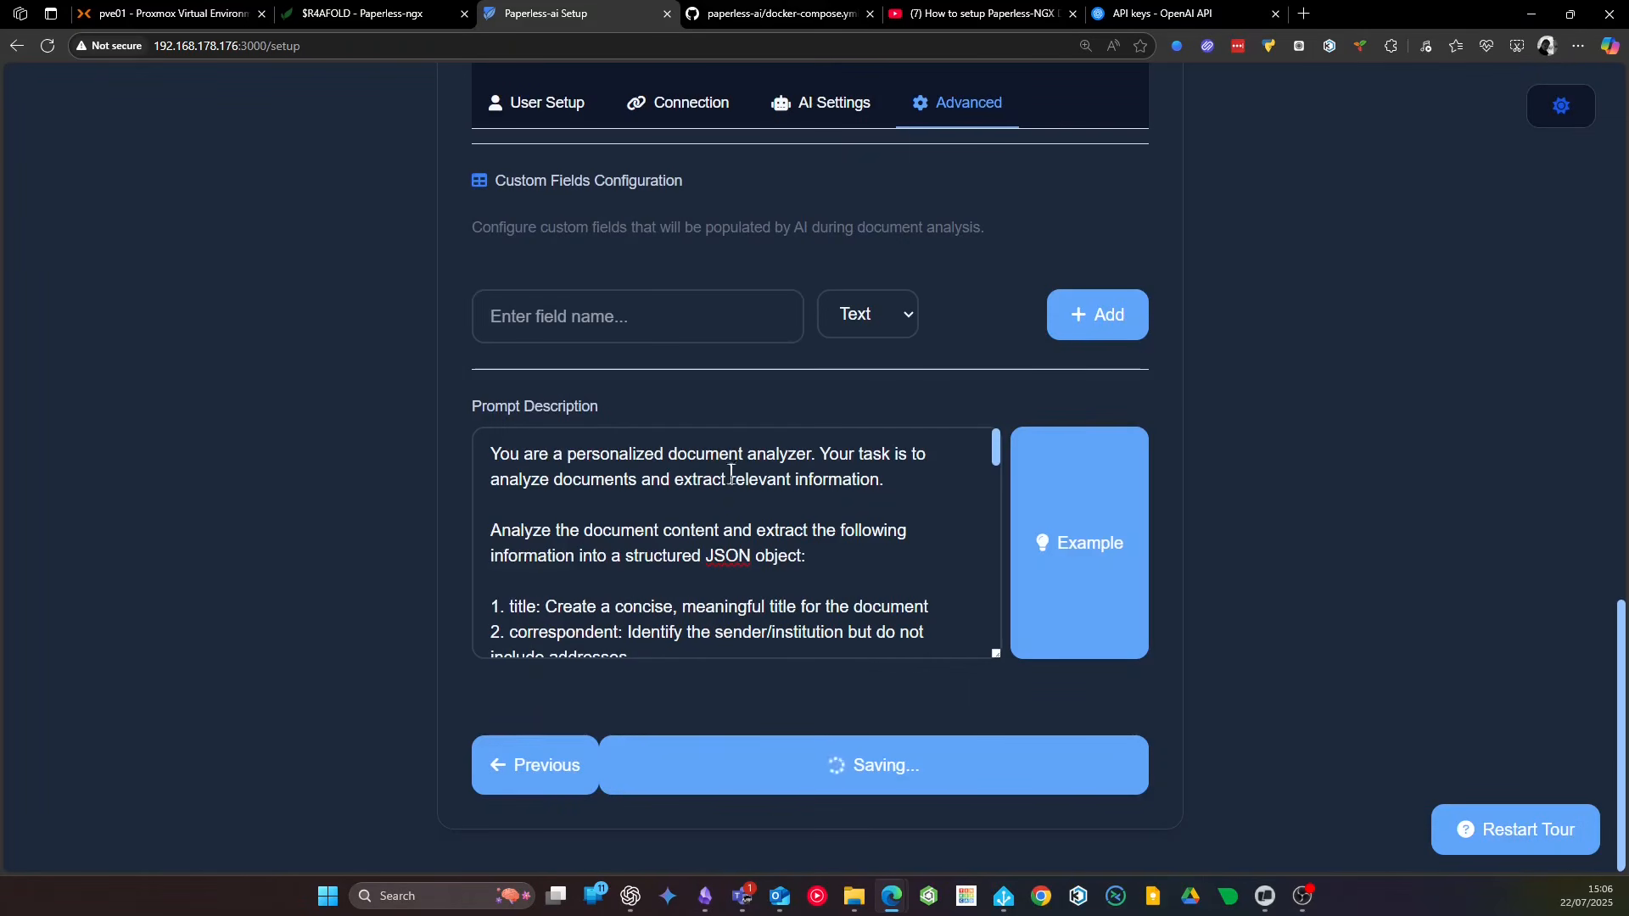
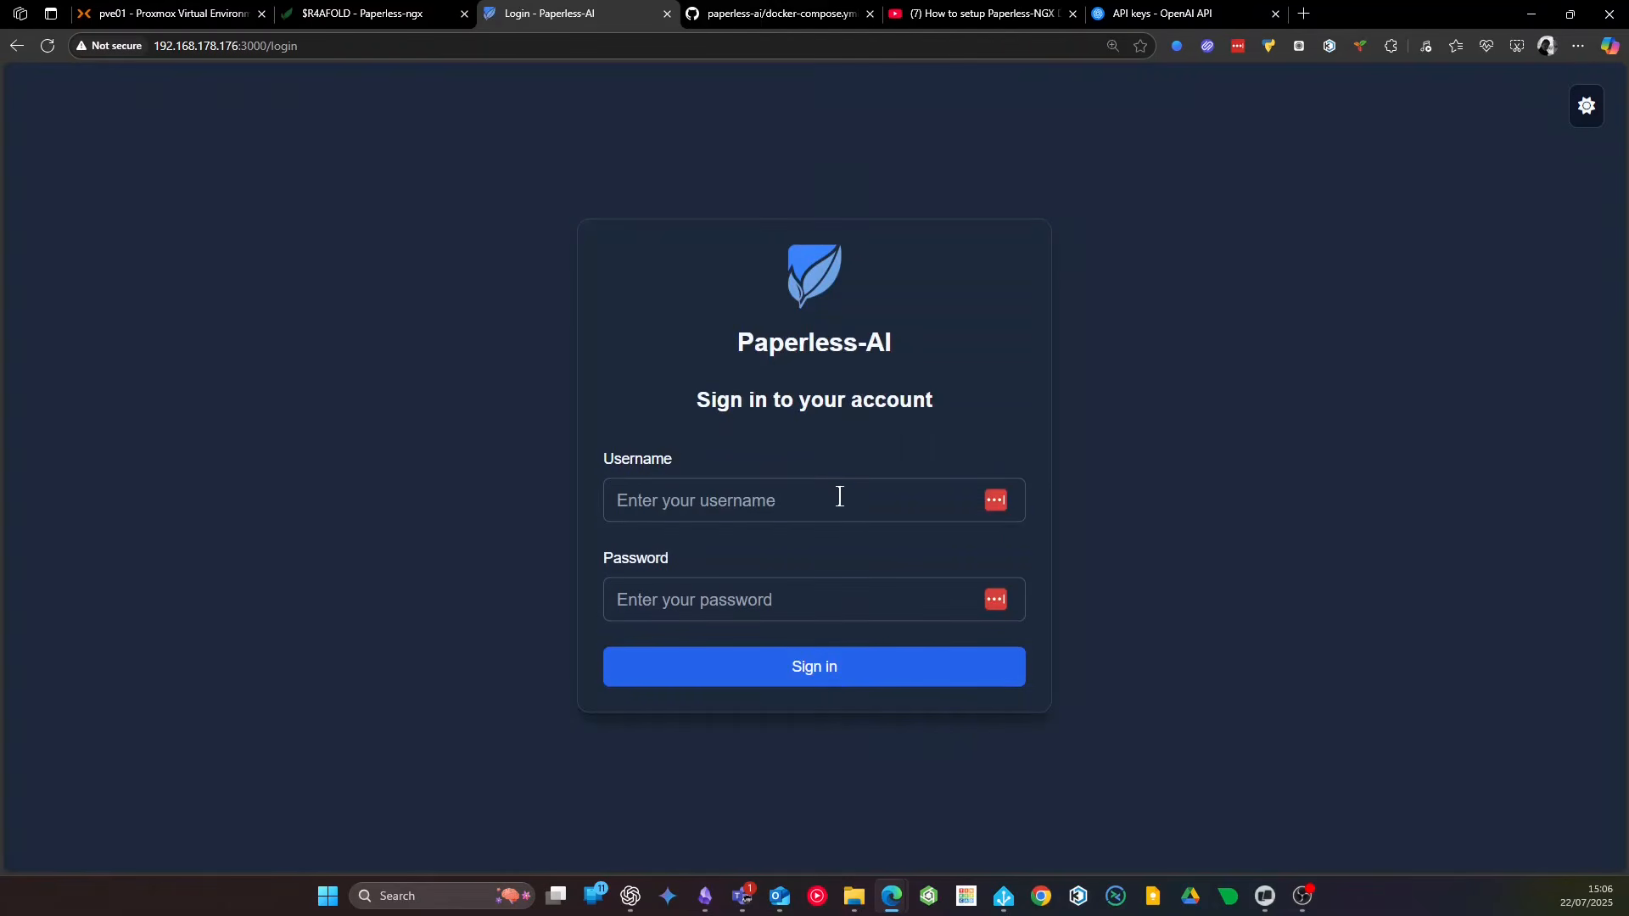
Sign in to Paperless-AI with the account username and password
left_click(839, 496)
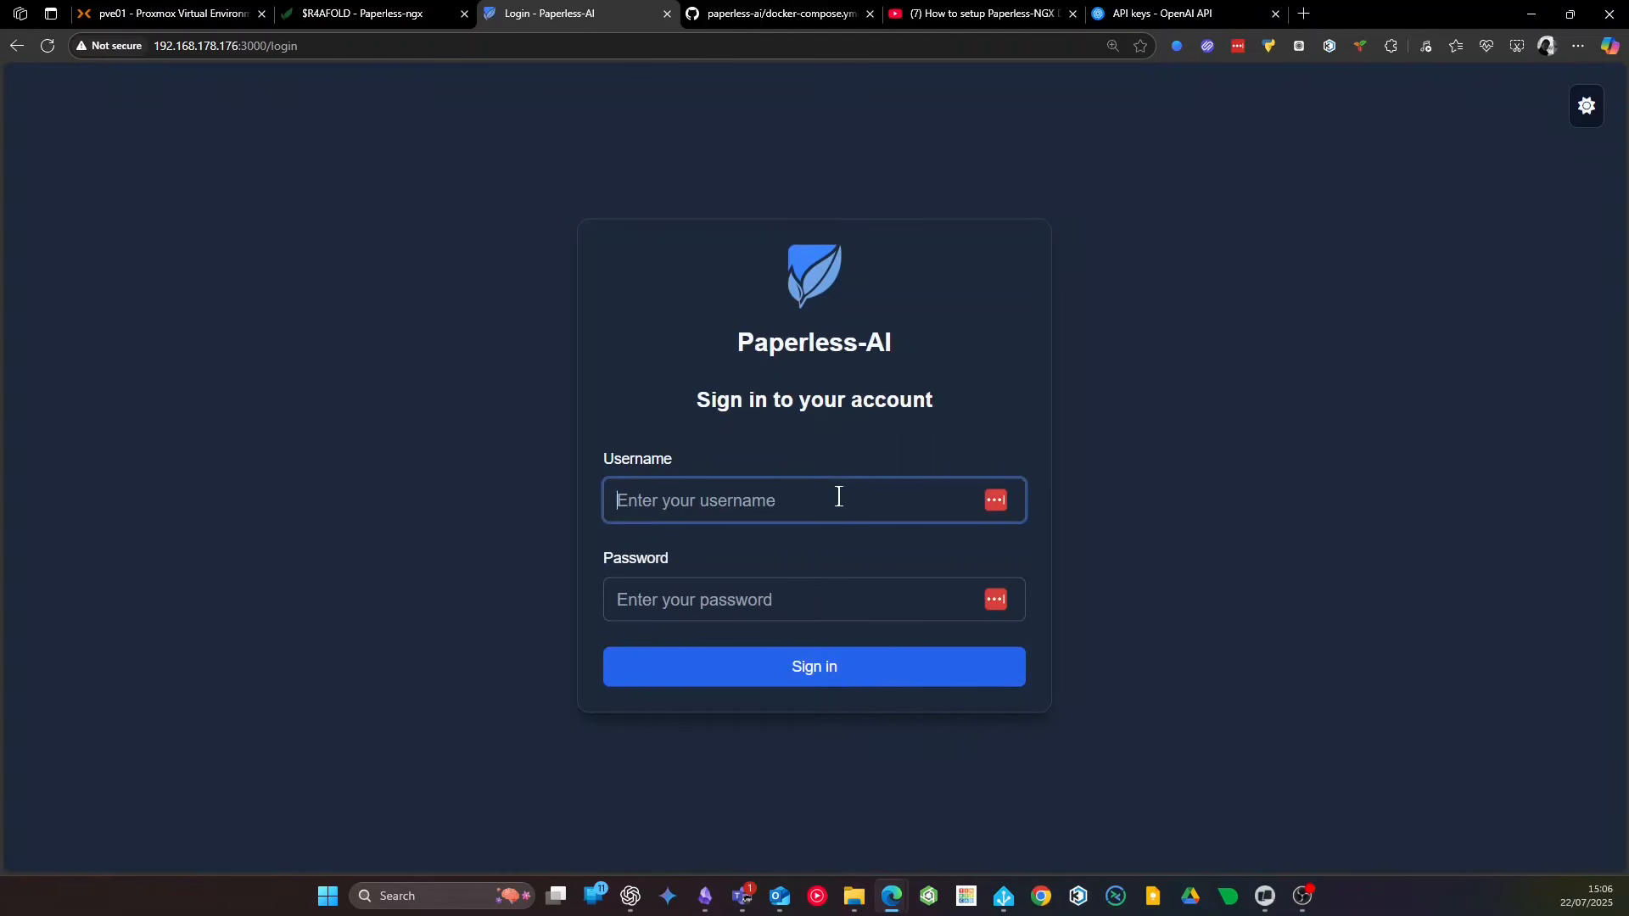
type("mrp")
key("Tab")
type("••••")
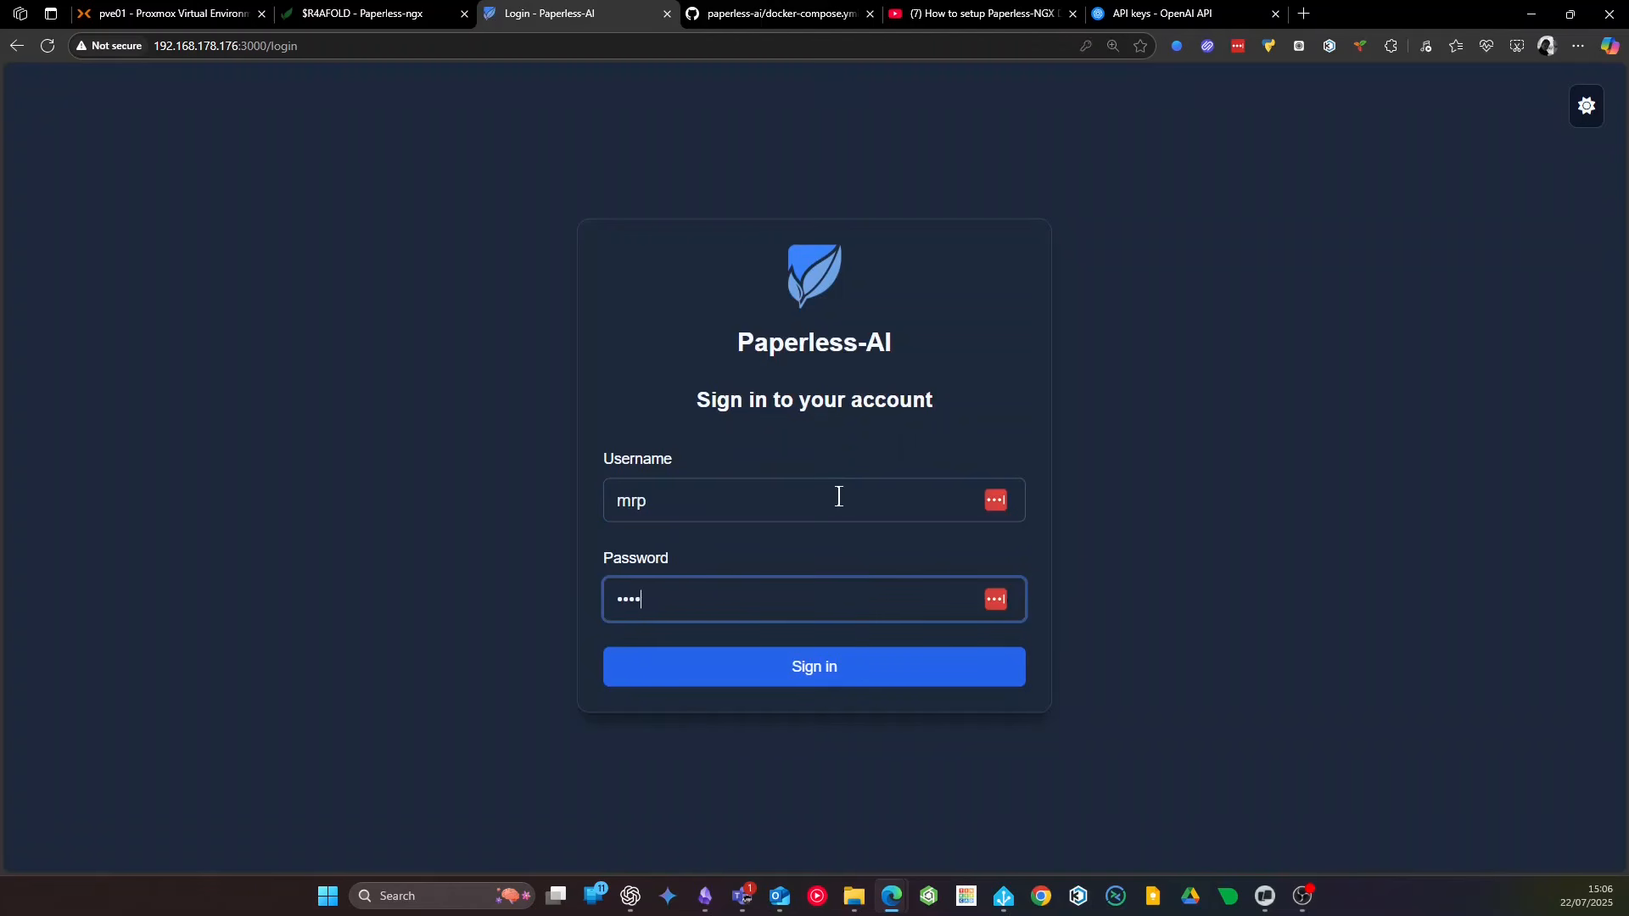
type("•••••••••••")
key("Return")
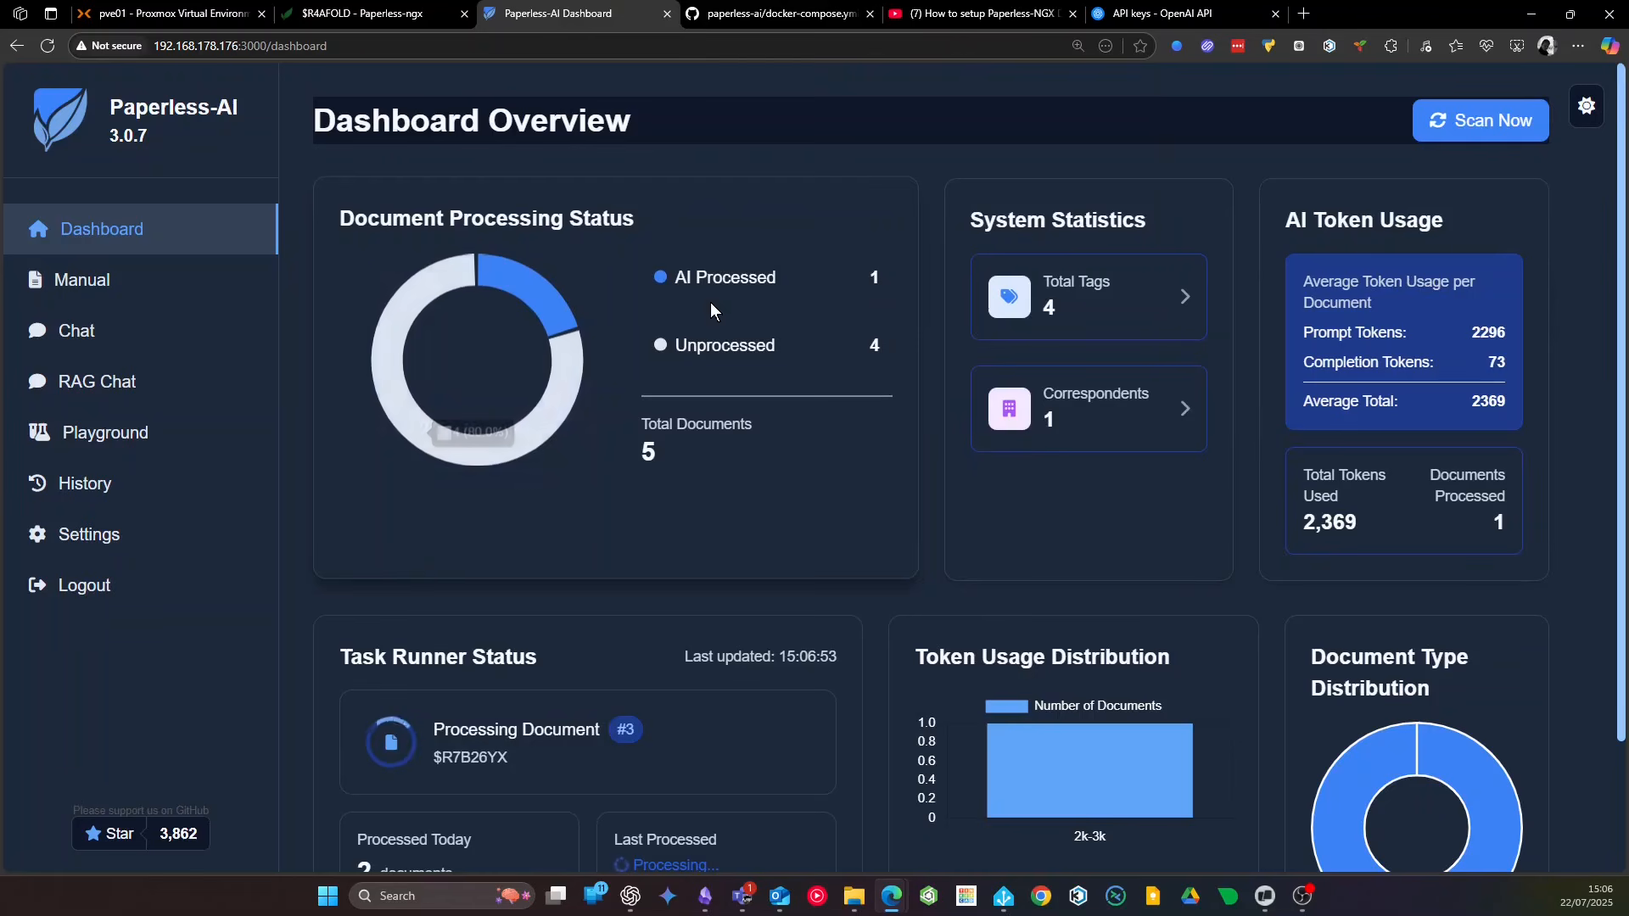
Check the dashboard's processed and unprocessed document counts and the task runner status
left_click_drag(687, 277, 776, 277)
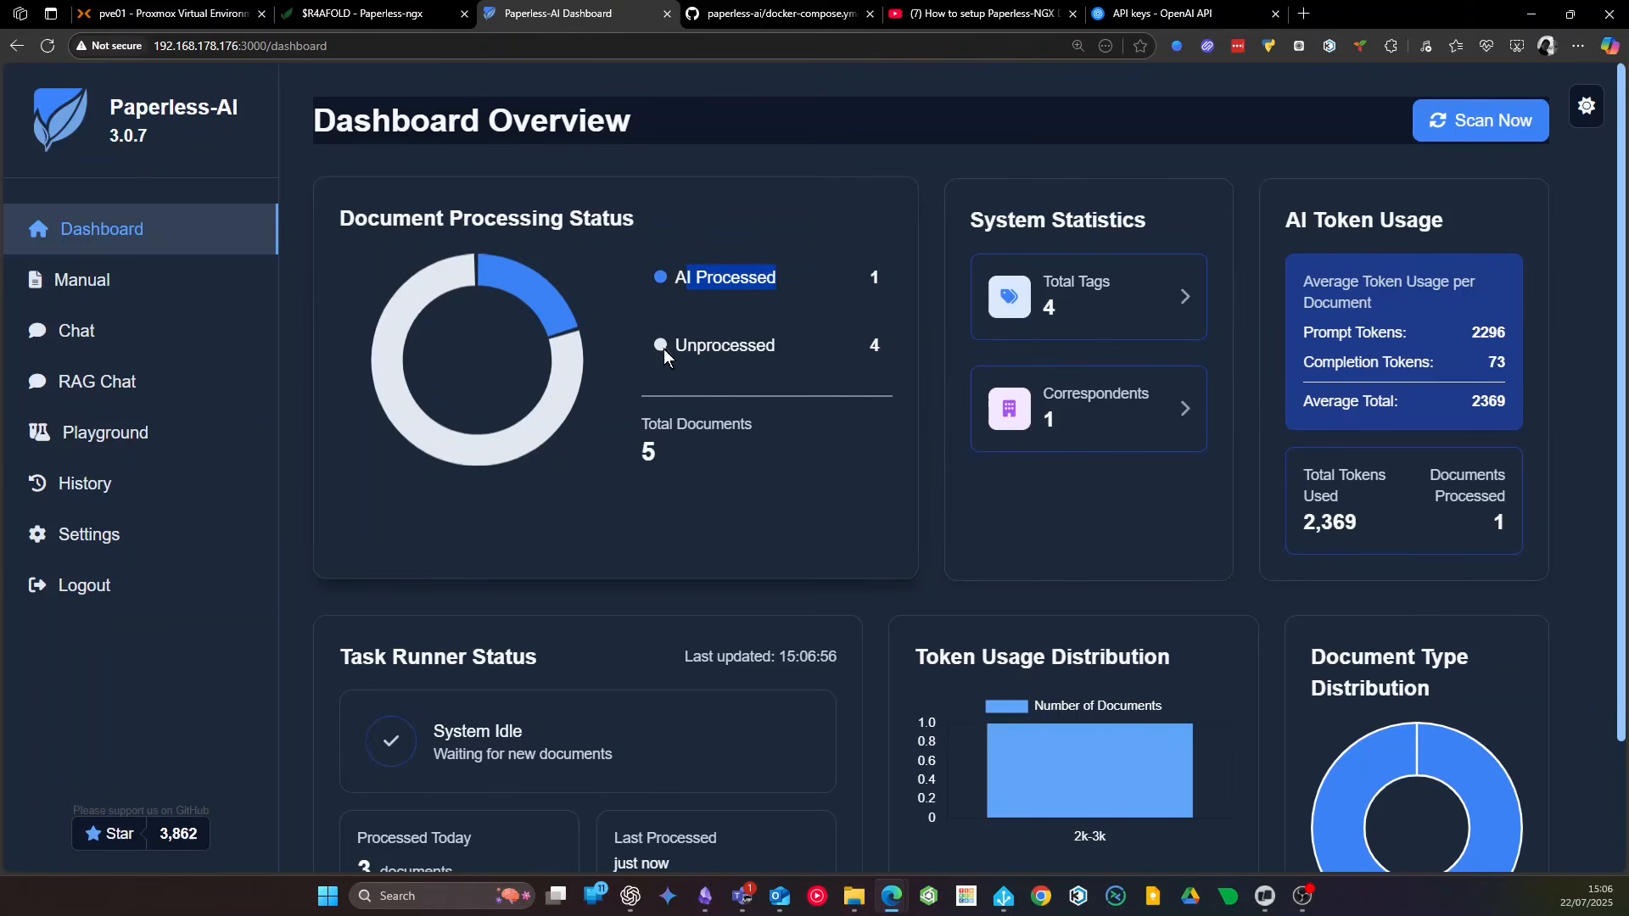
left_click_drag(663, 349, 811, 351)
double_click(875, 345)
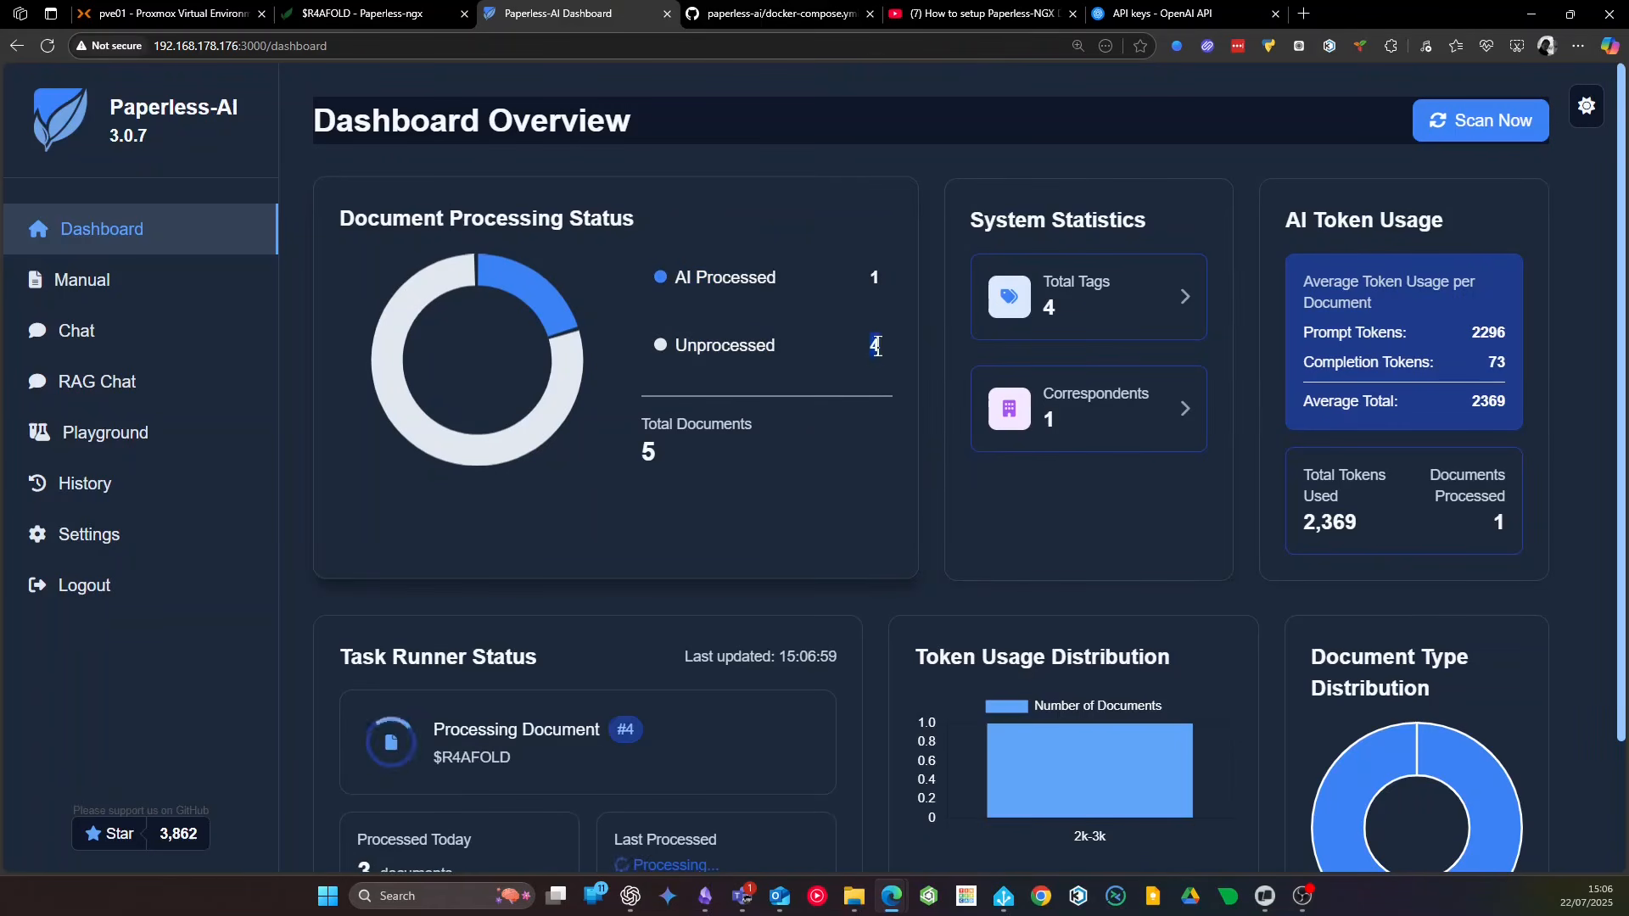
scroll(532, 602, "down", 2)
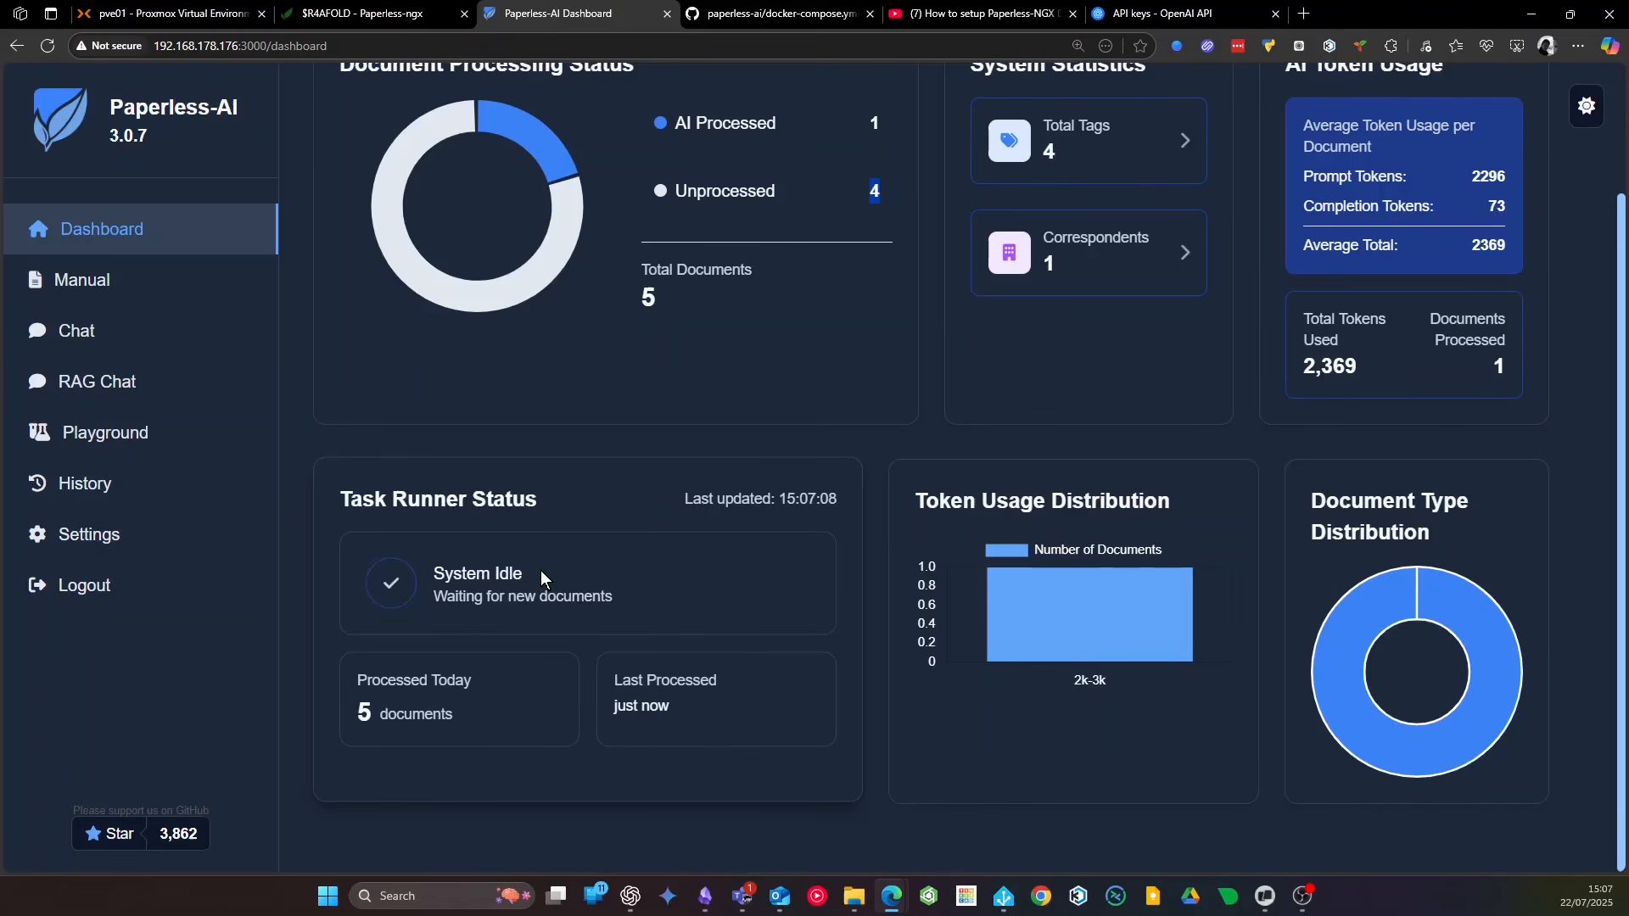
scroll(1272, 441, "up", 2)
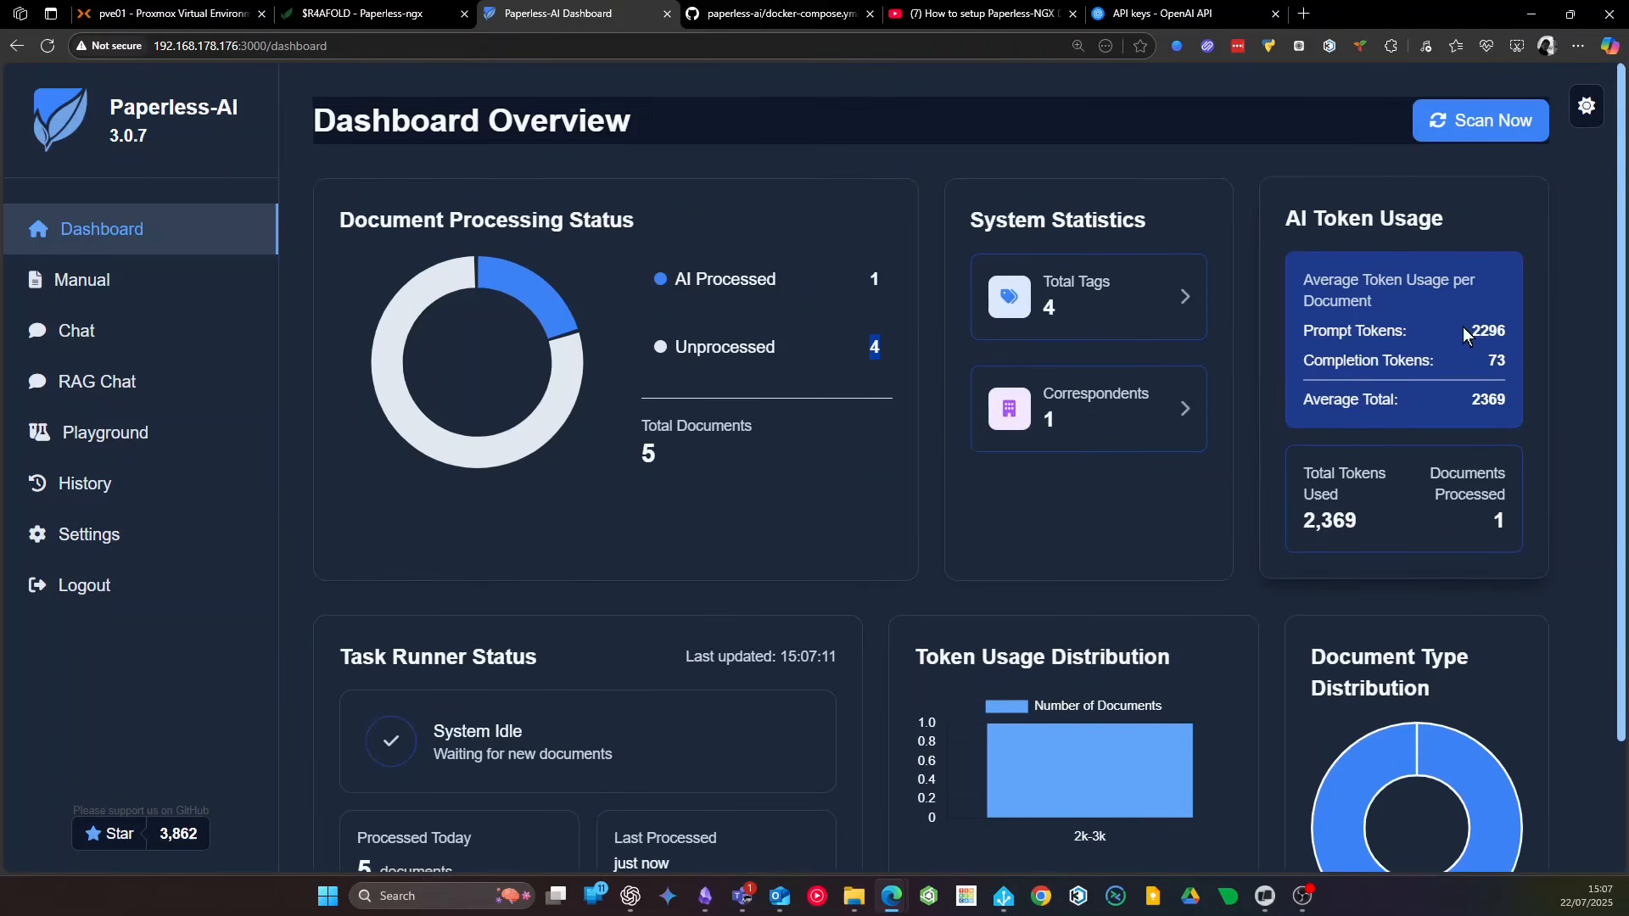
Examine the AI token usage figures, including the average per document, total tokens used and documents processed
left_click_drag(1316, 225, 1415, 227)
left_click(1477, 397)
left_click_drag(1335, 489, 1346, 521)
left_click(1472, 530)
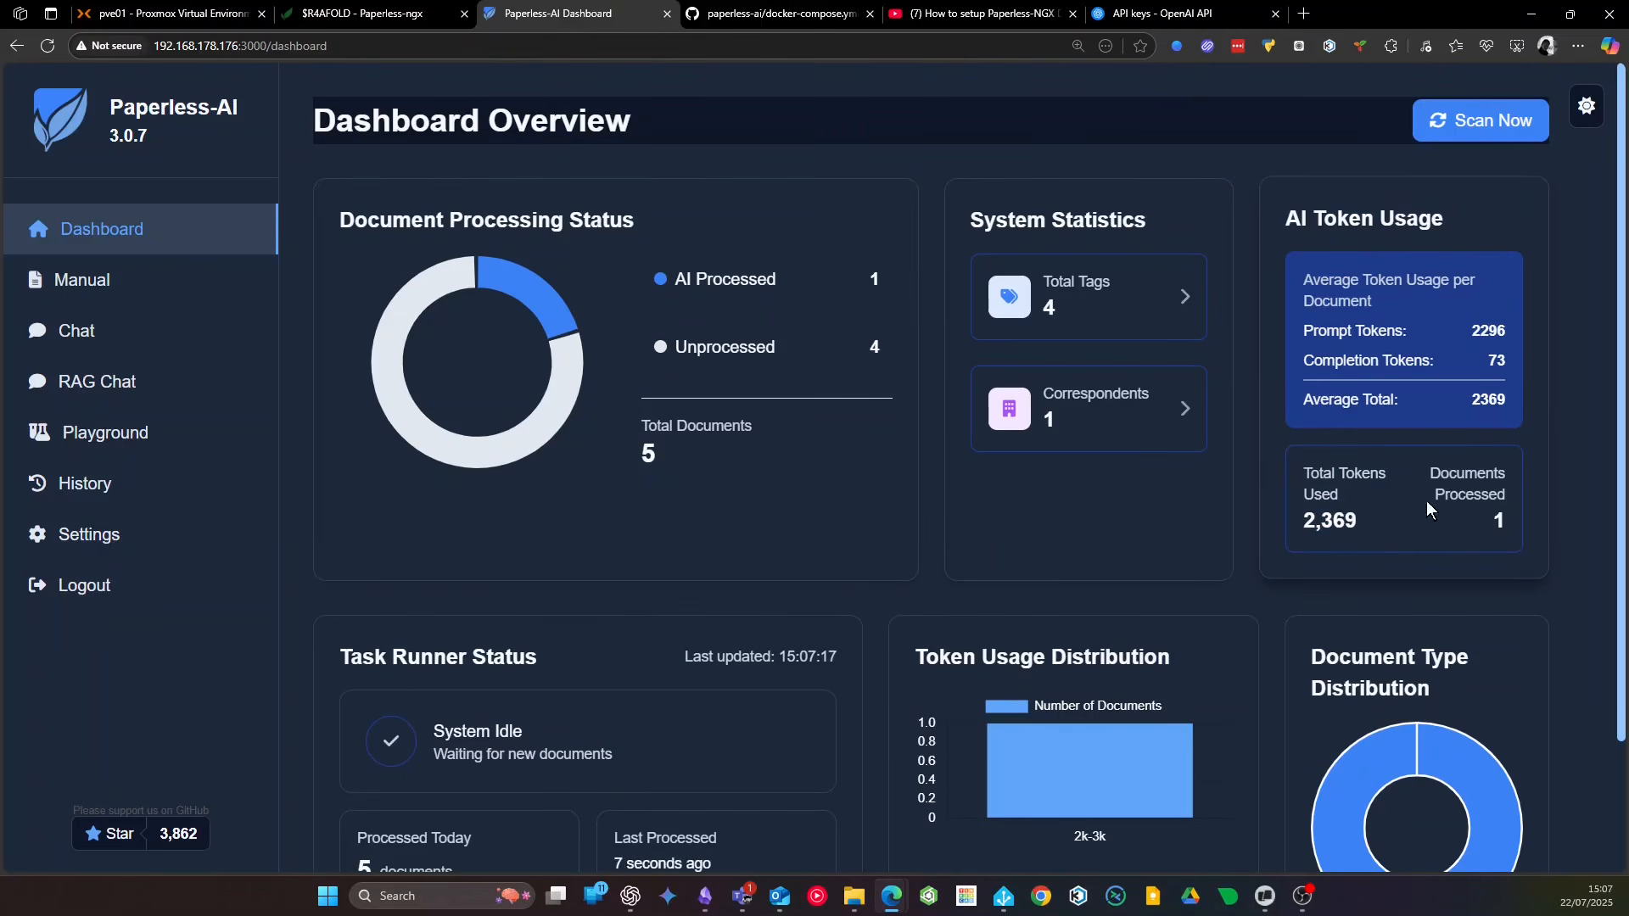
left_click_drag(1447, 468, 1500, 530)
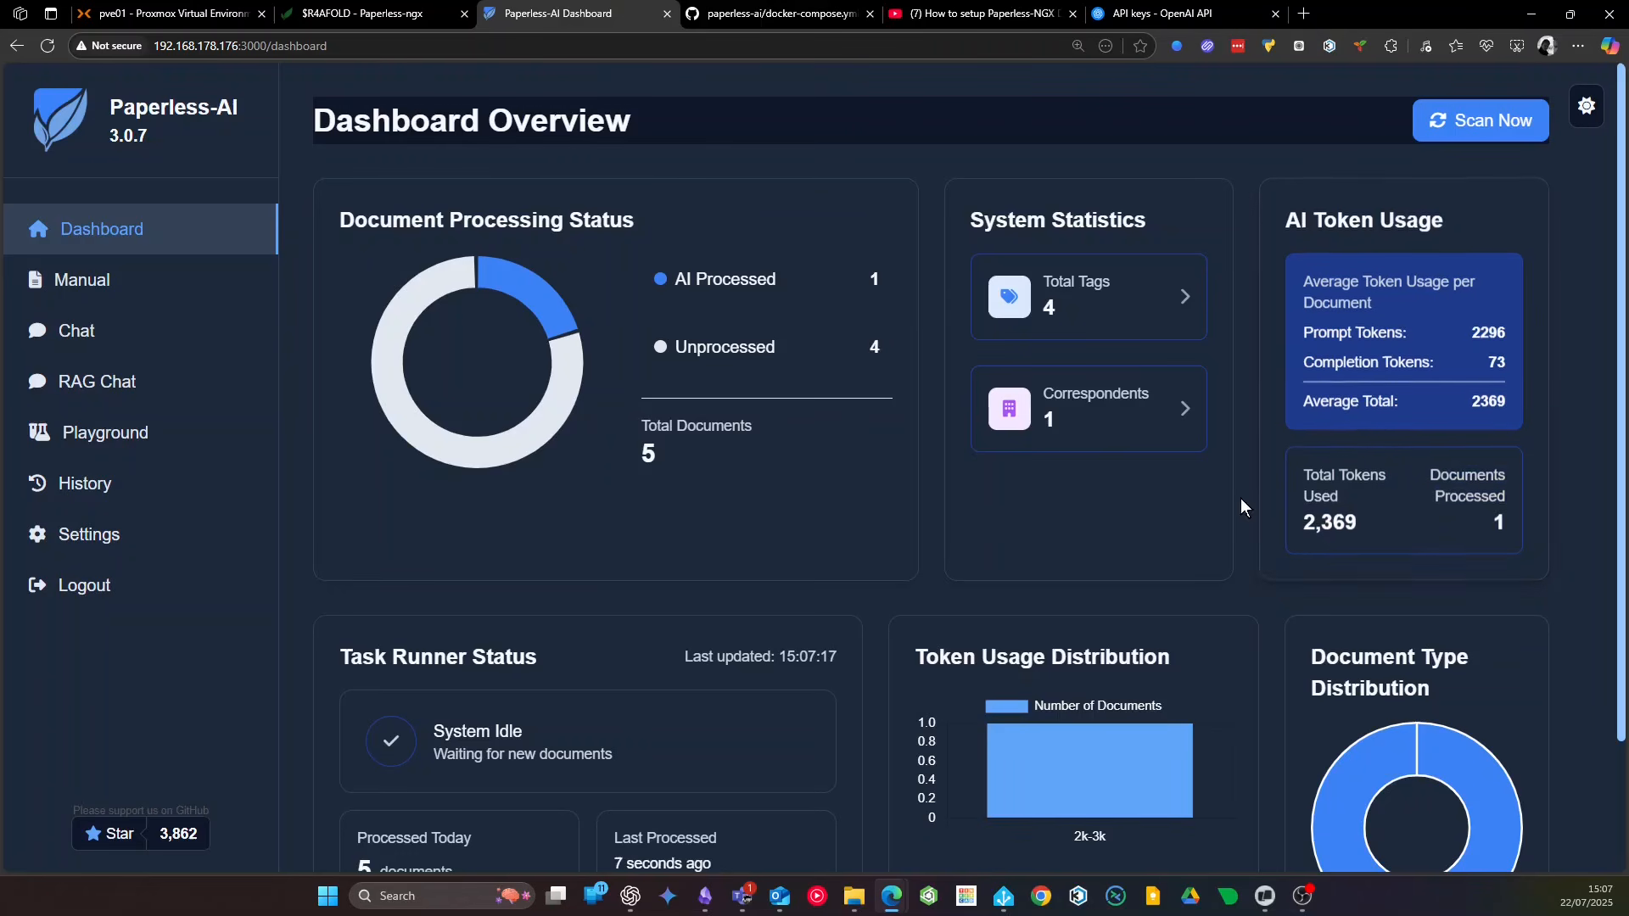
Reload the Paperless-AI dashboard and check the updated processing status and distribution charts
left_click(48, 46)
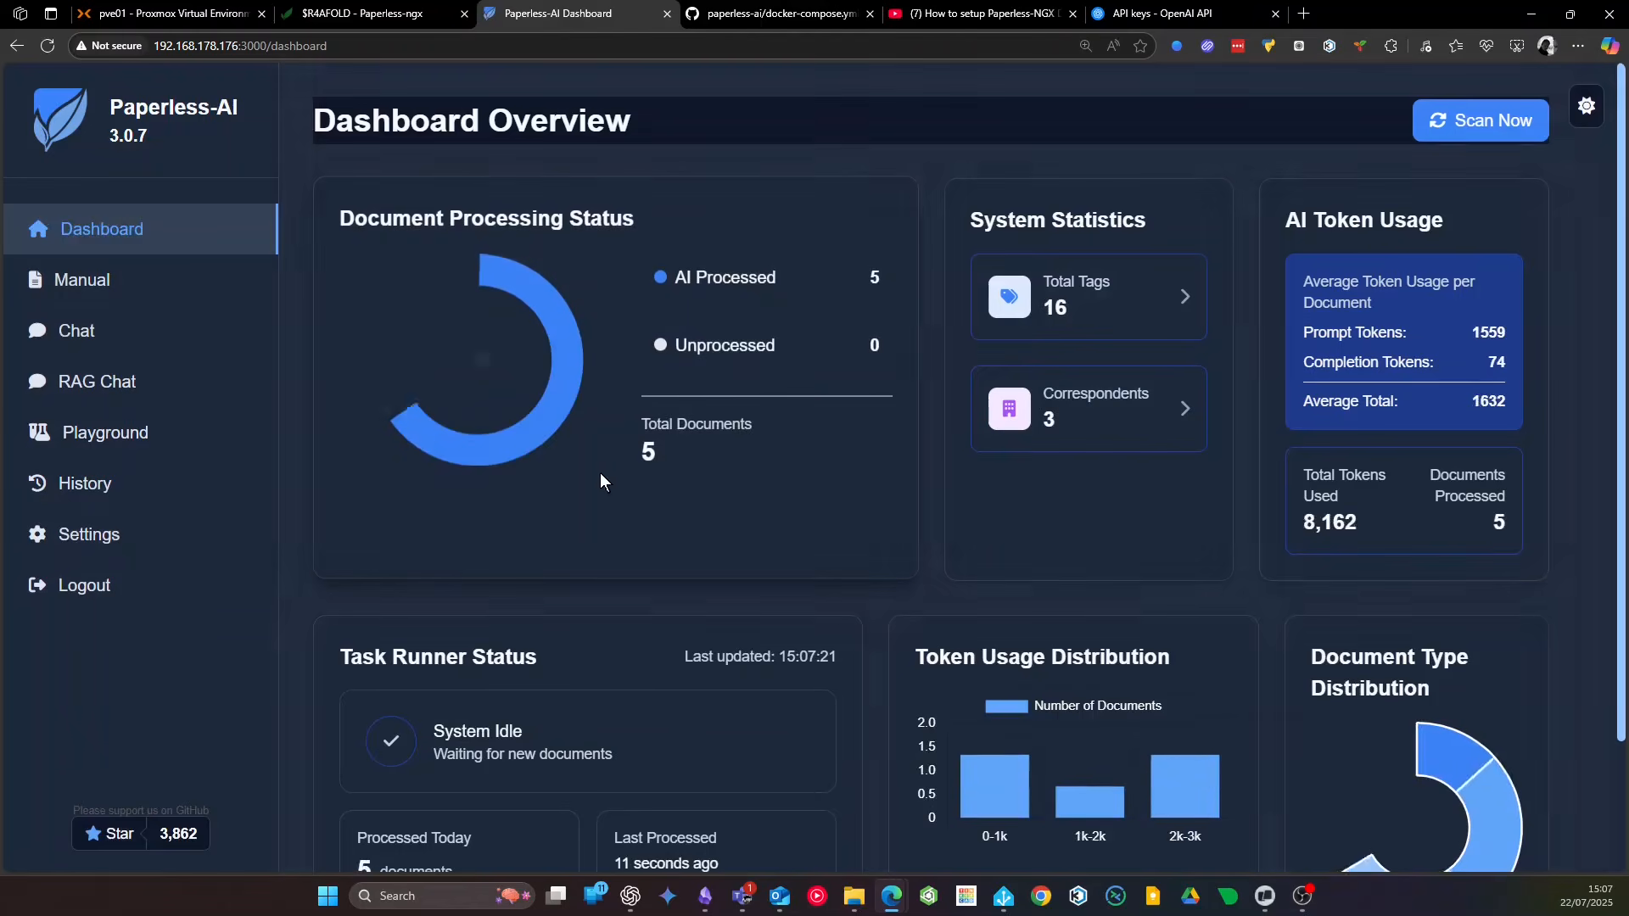
left_click_drag(865, 279, 883, 277)
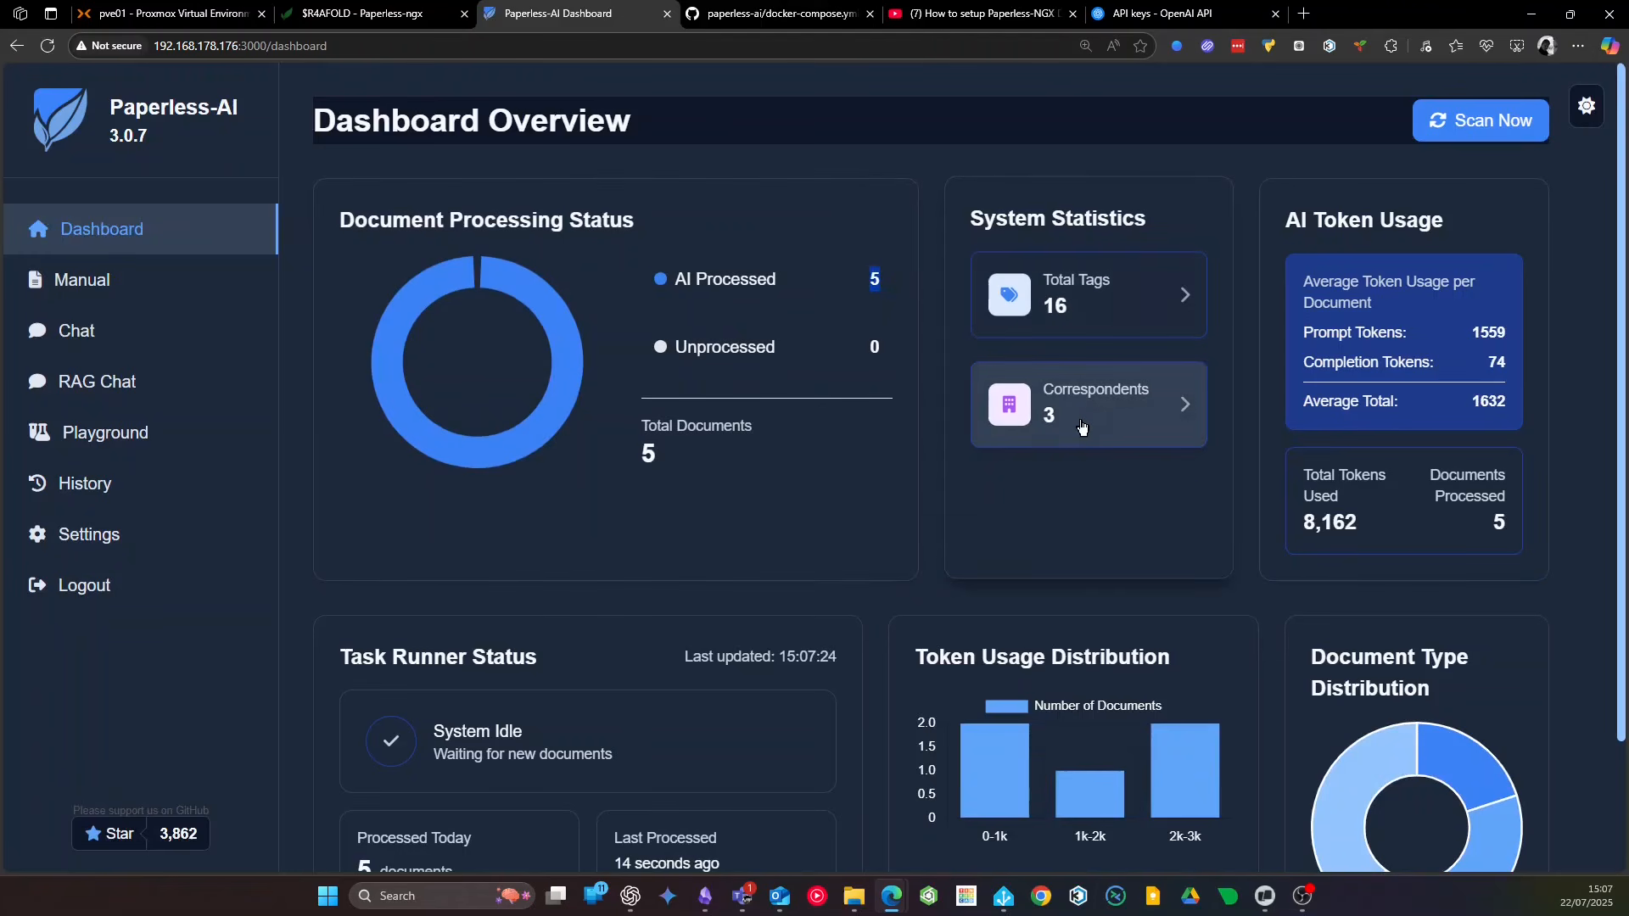
scroll(1051, 480, "down", 2)
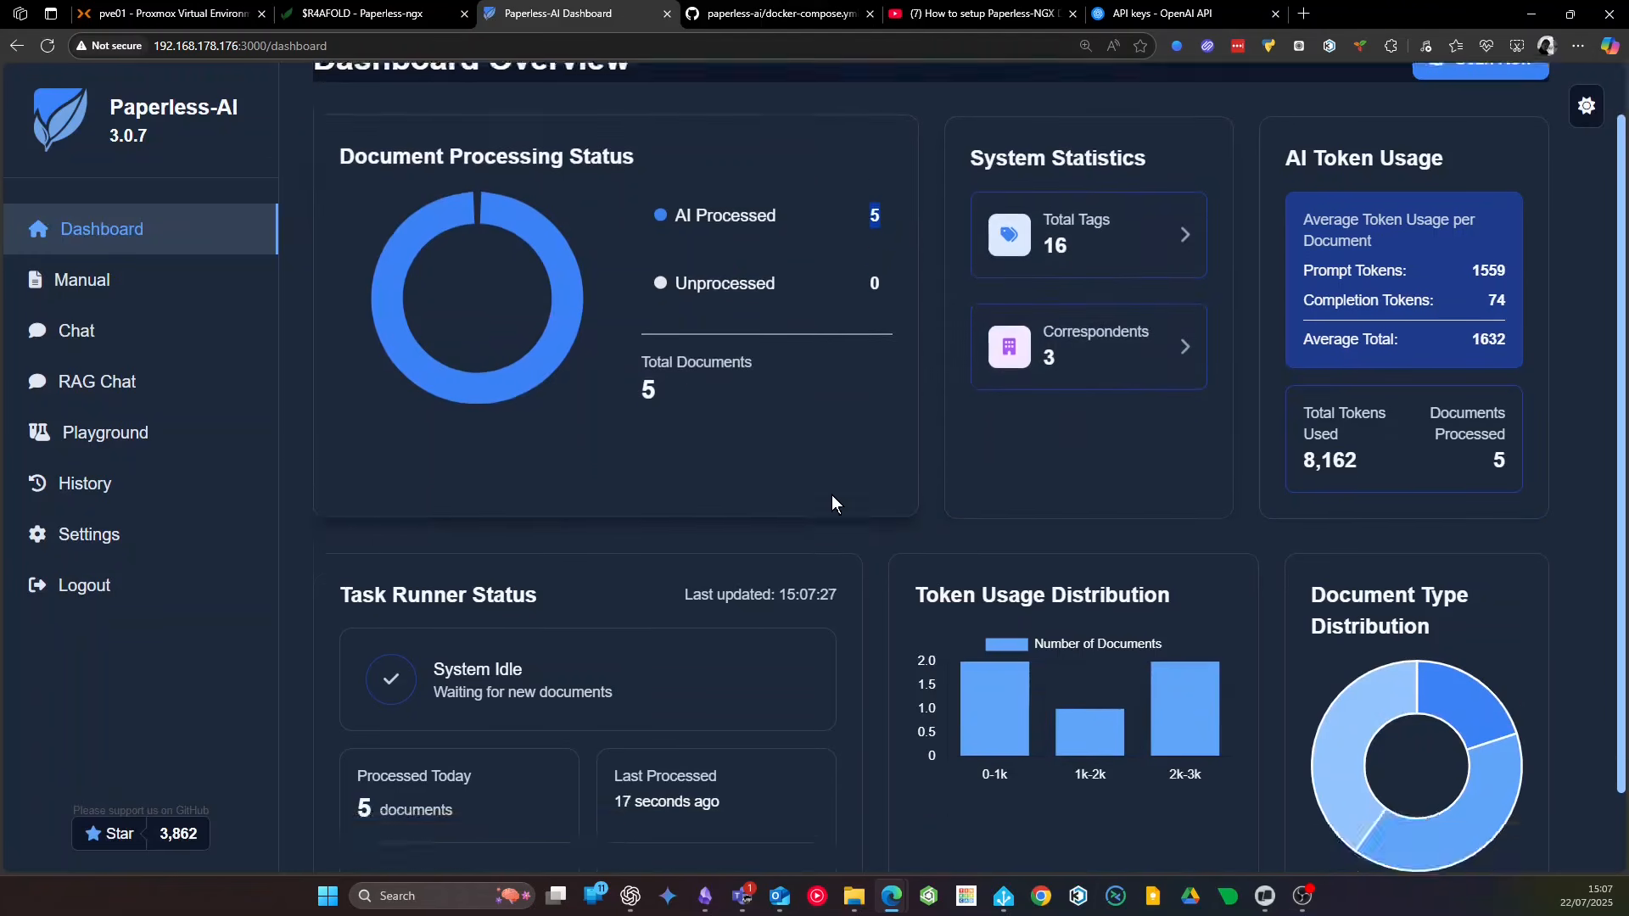
Look through the dashboard's correspondent overview and the full tag overview, closing each one
left_click(1094, 254)
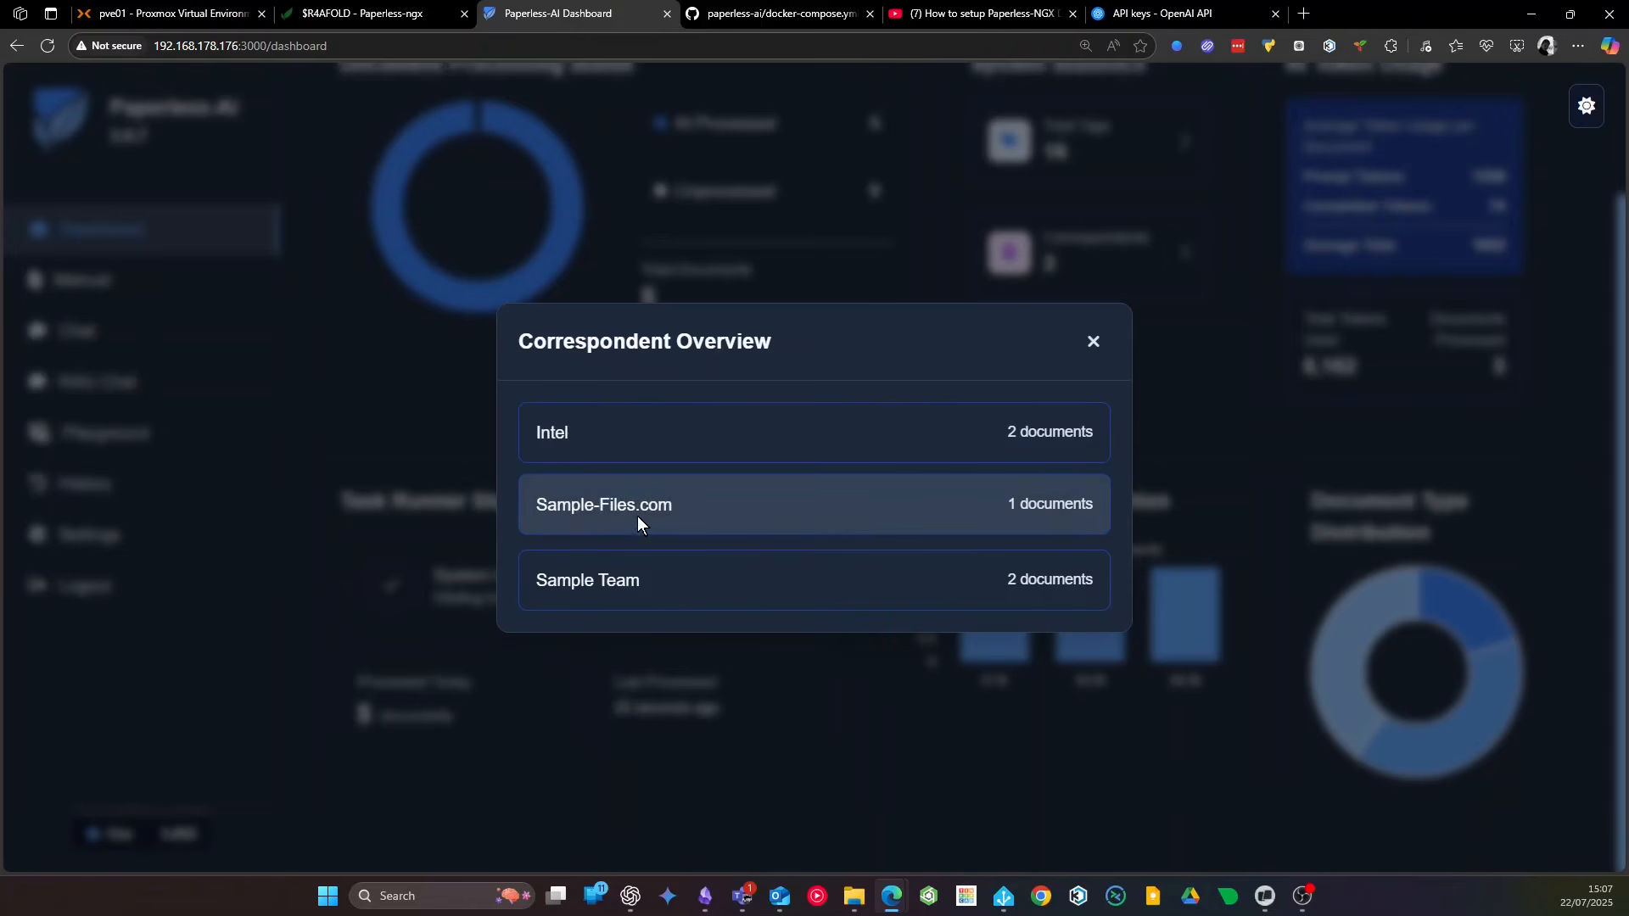
left_click(767, 291)
left_click(1013, 136)
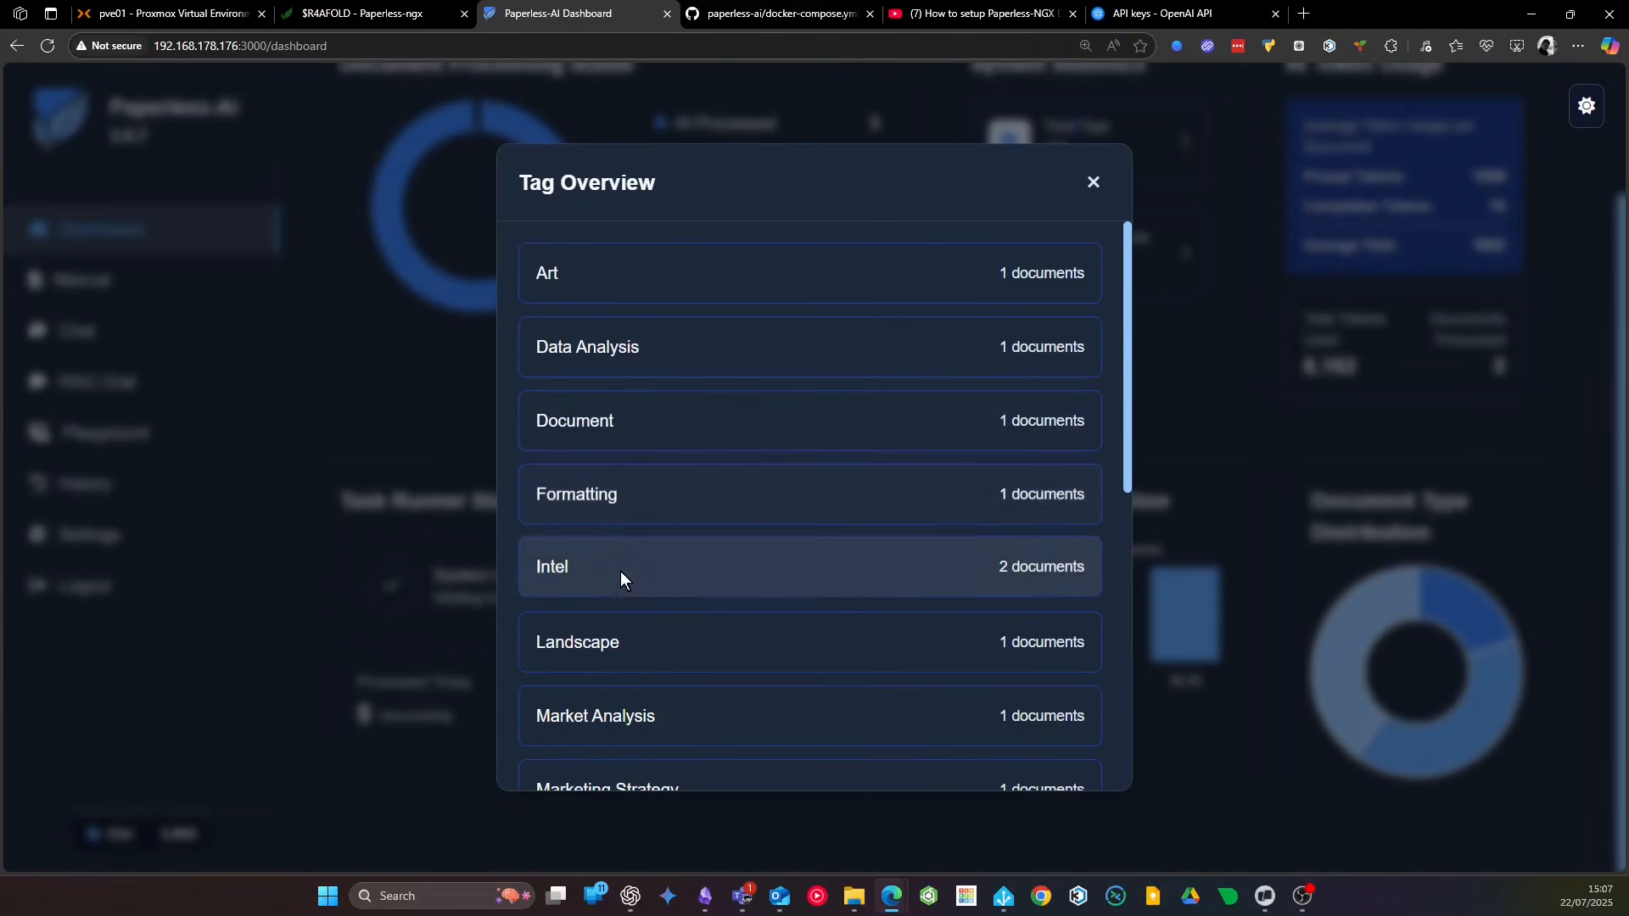
scroll(594, 543, "down", 6)
scroll(651, 514, "down", 2)
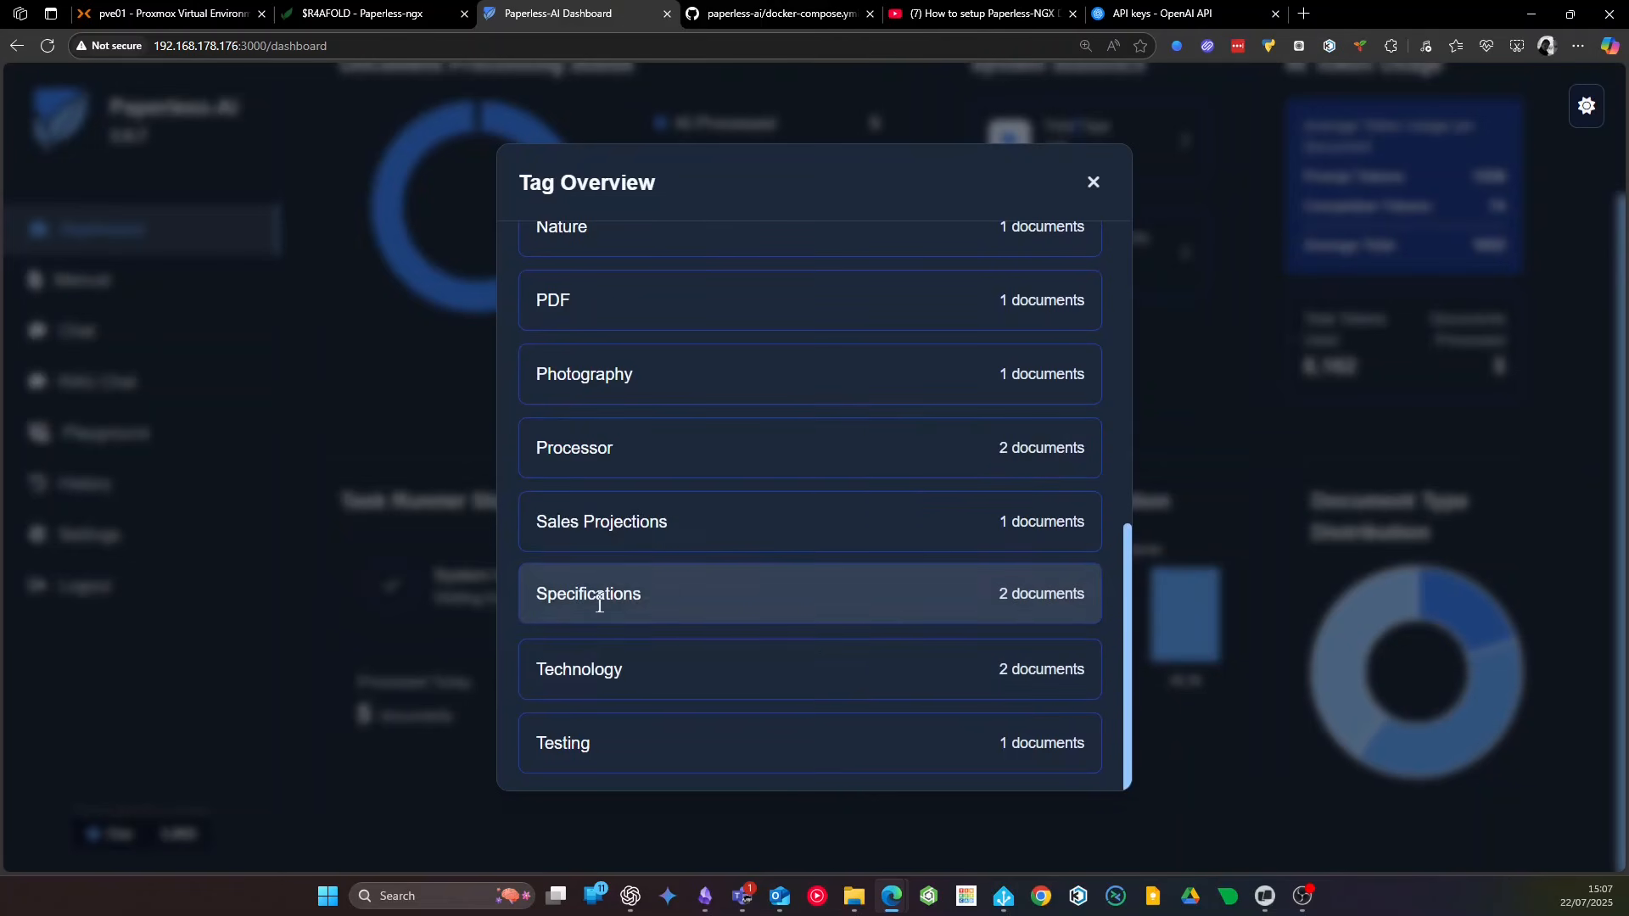
left_click(475, 119)
Switch to Paperless-ngx, close all open documents and show the document list
left_click(348, 9)
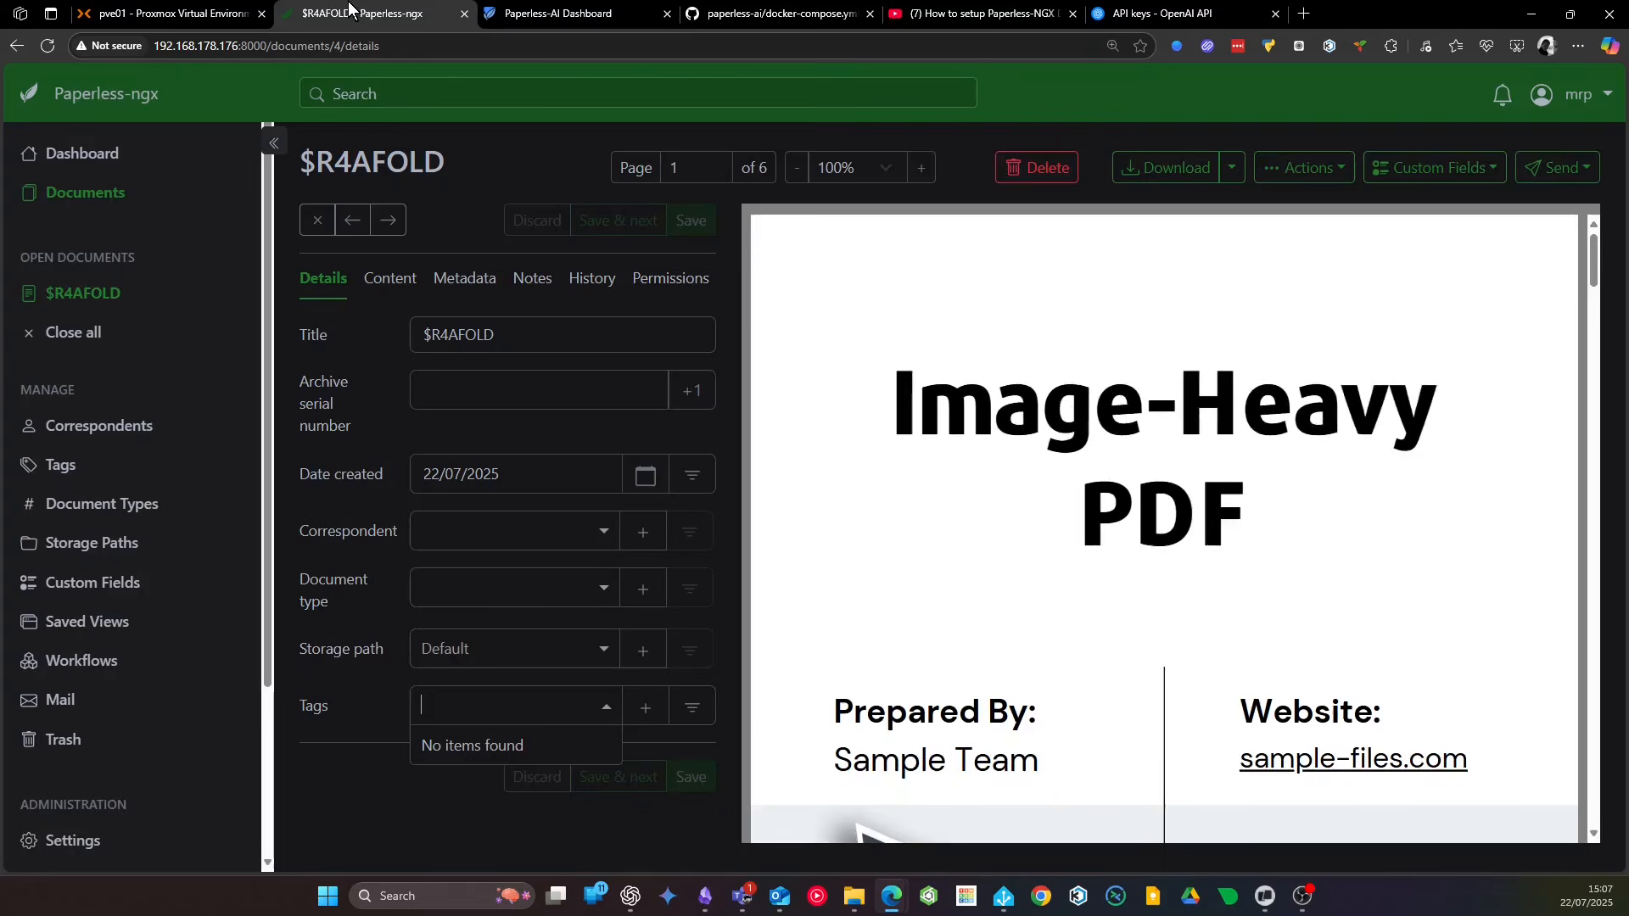
left_click(73, 333)
left_click(86, 197)
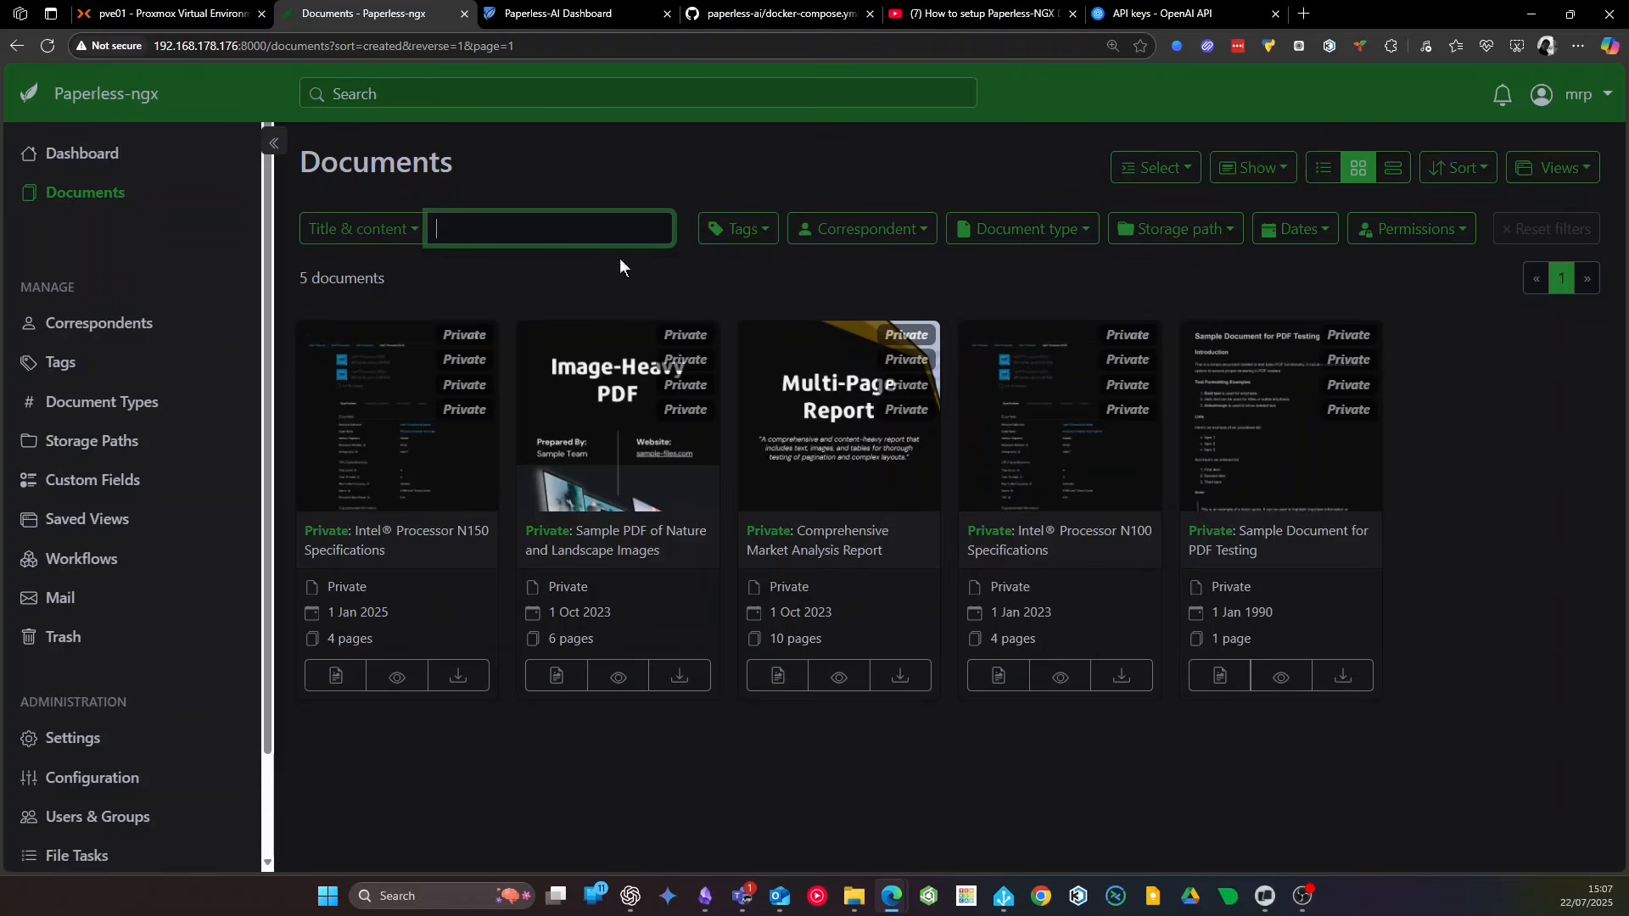
Reload the document list, filter it by the Intel tag and reset the filter
left_click(49, 38)
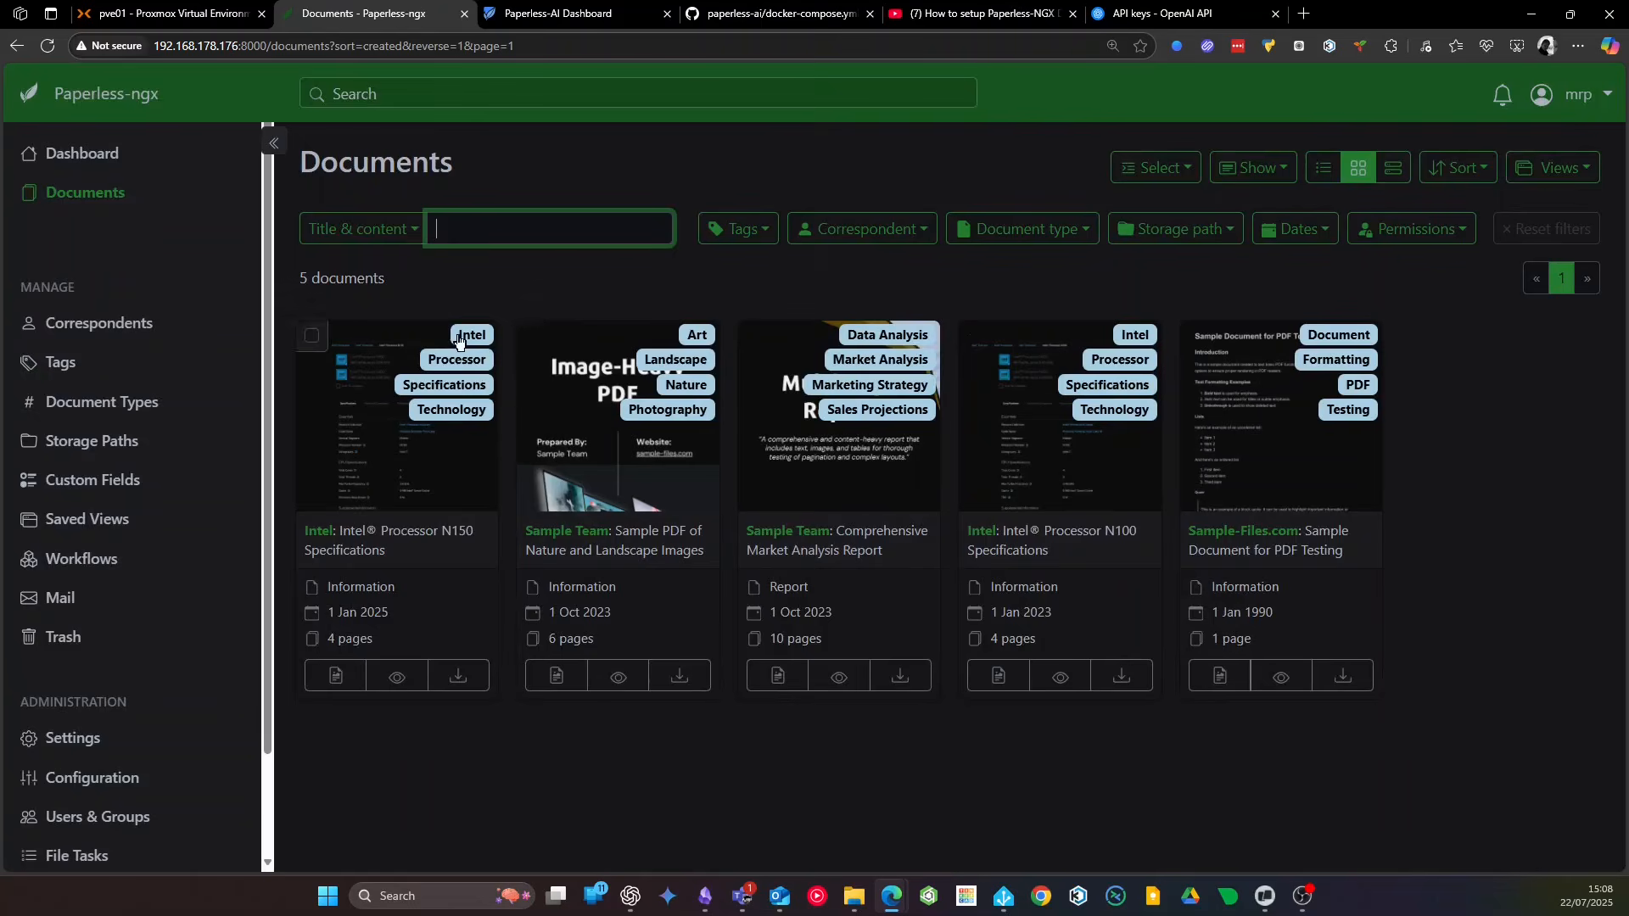
left_click(1135, 334)
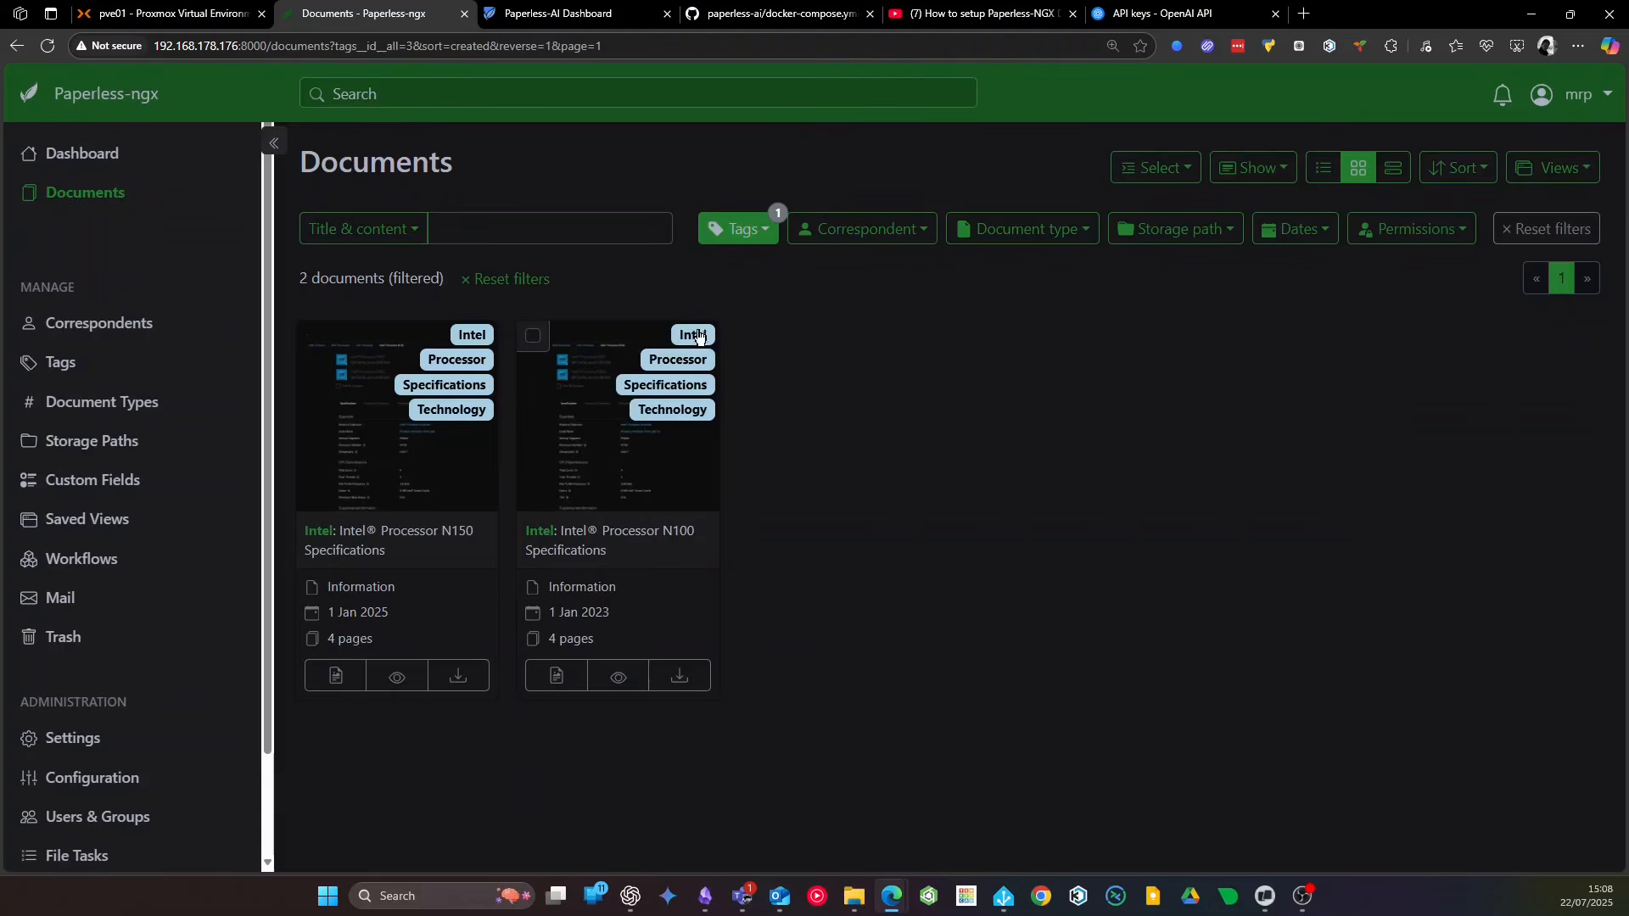
left_click(547, 285)
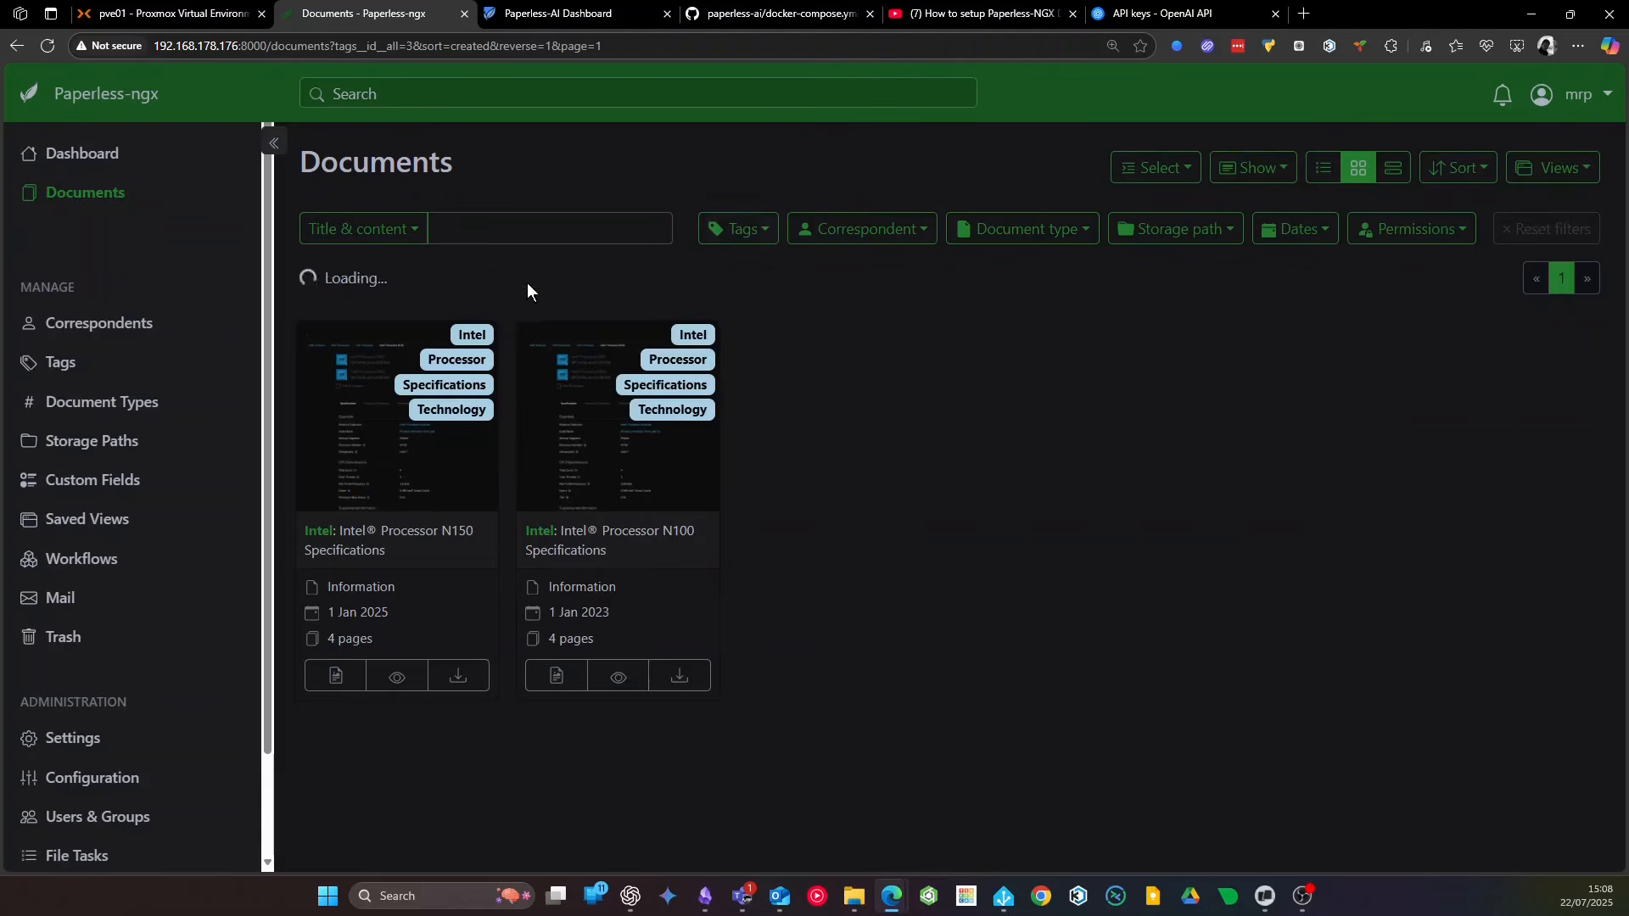
Switch back to Paperless-AI, open RAG Chat and check for updates to its data
left_click(559, 13)
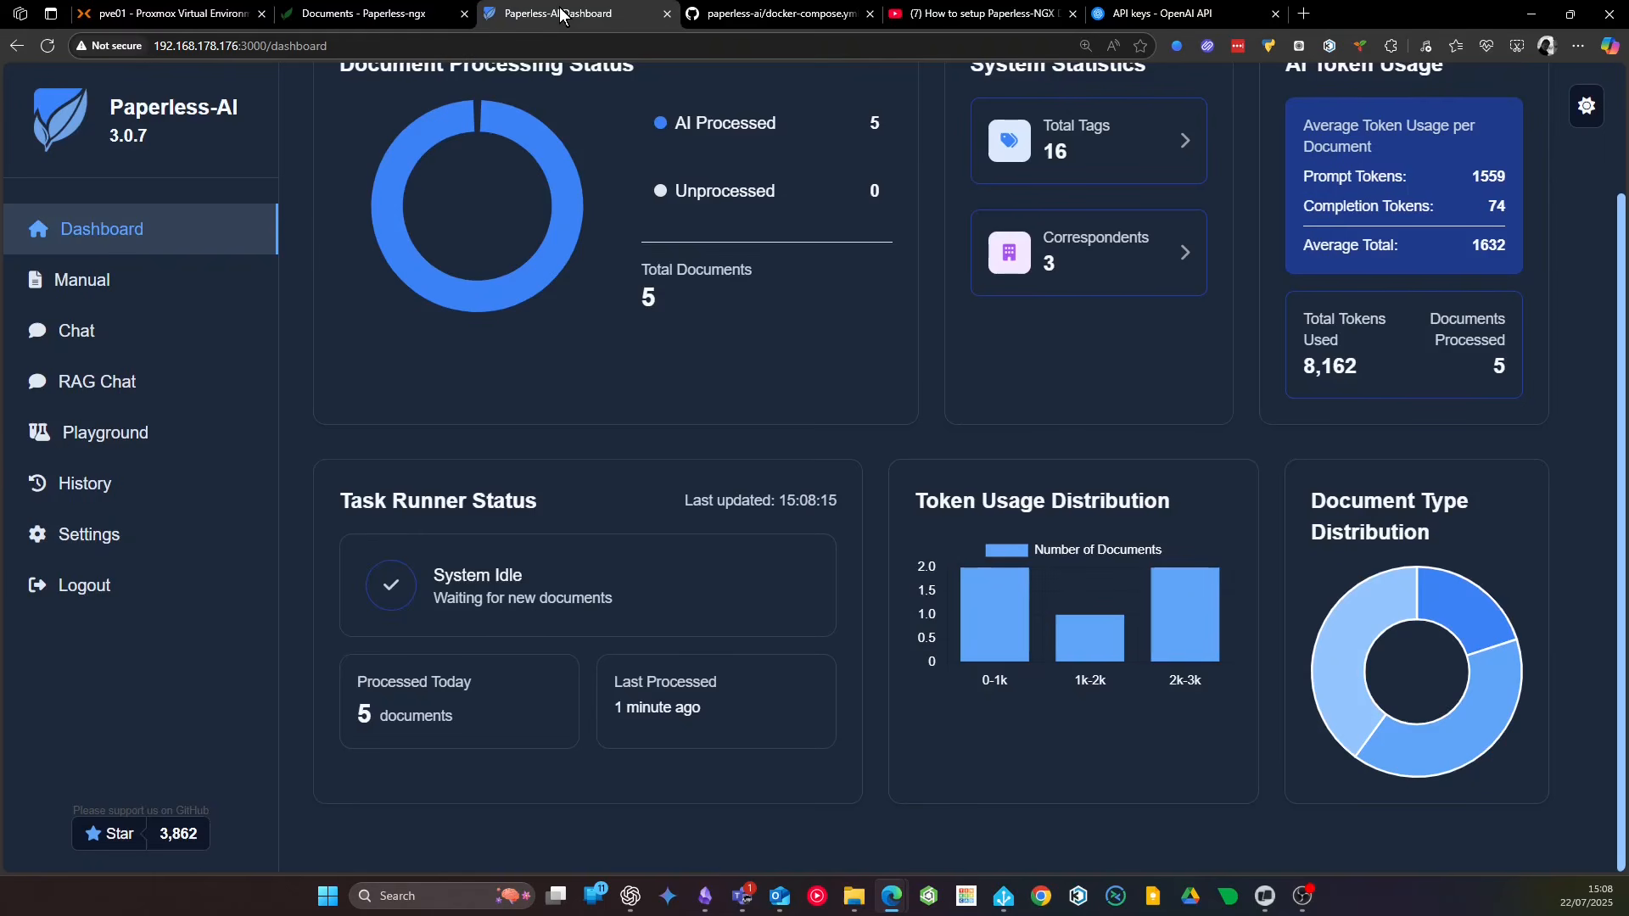
left_click(103, 386)
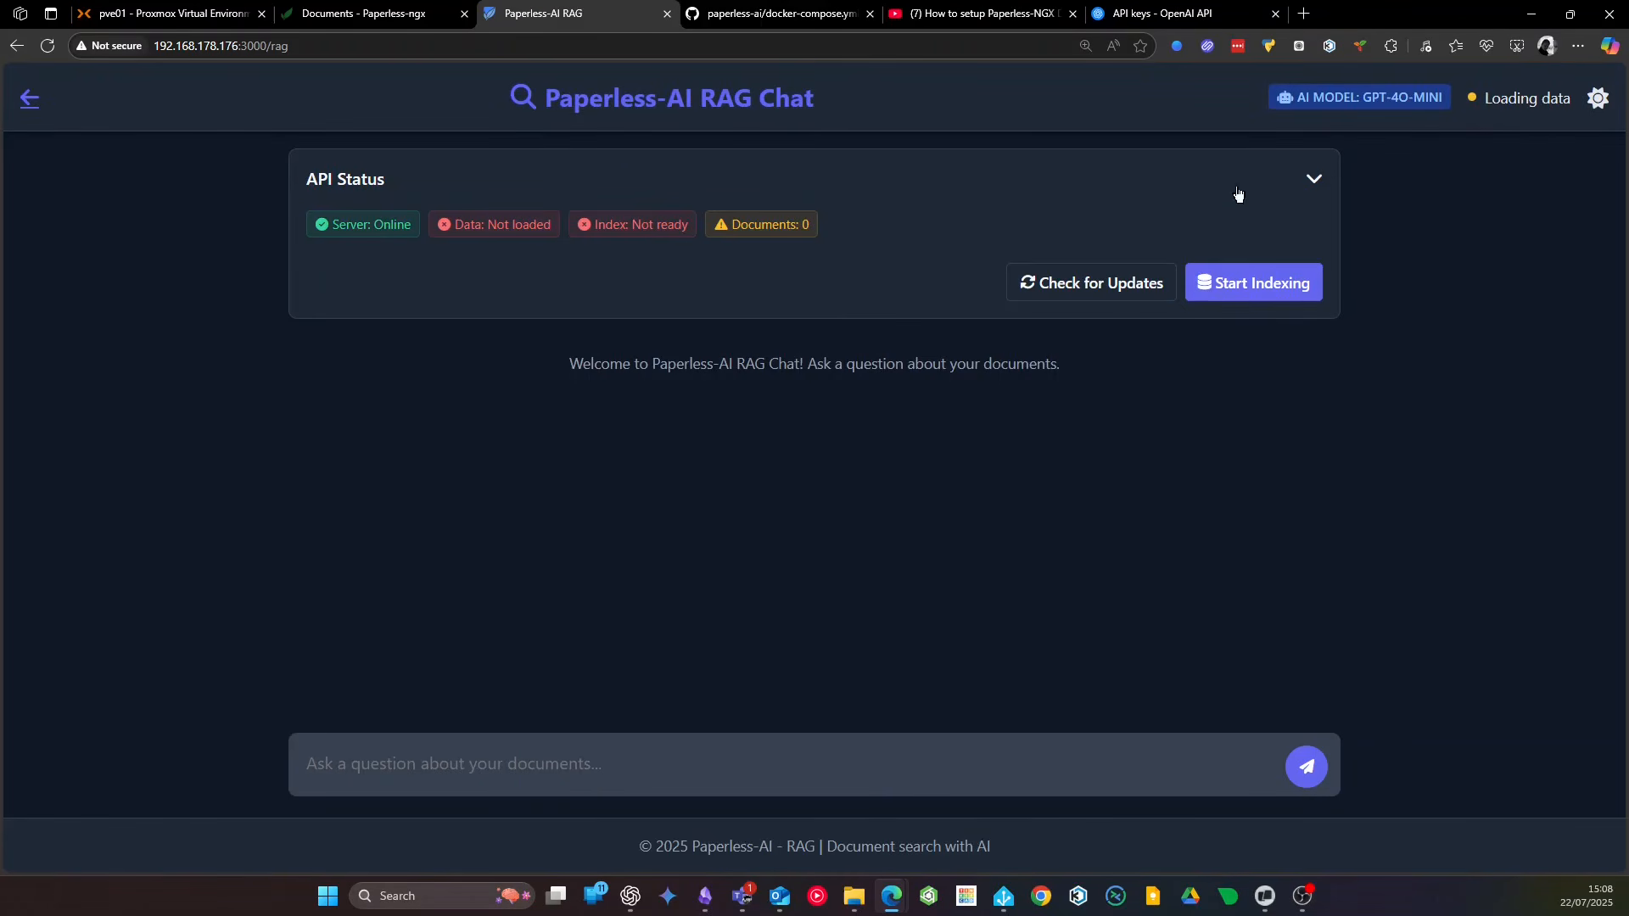
left_click(1103, 295)
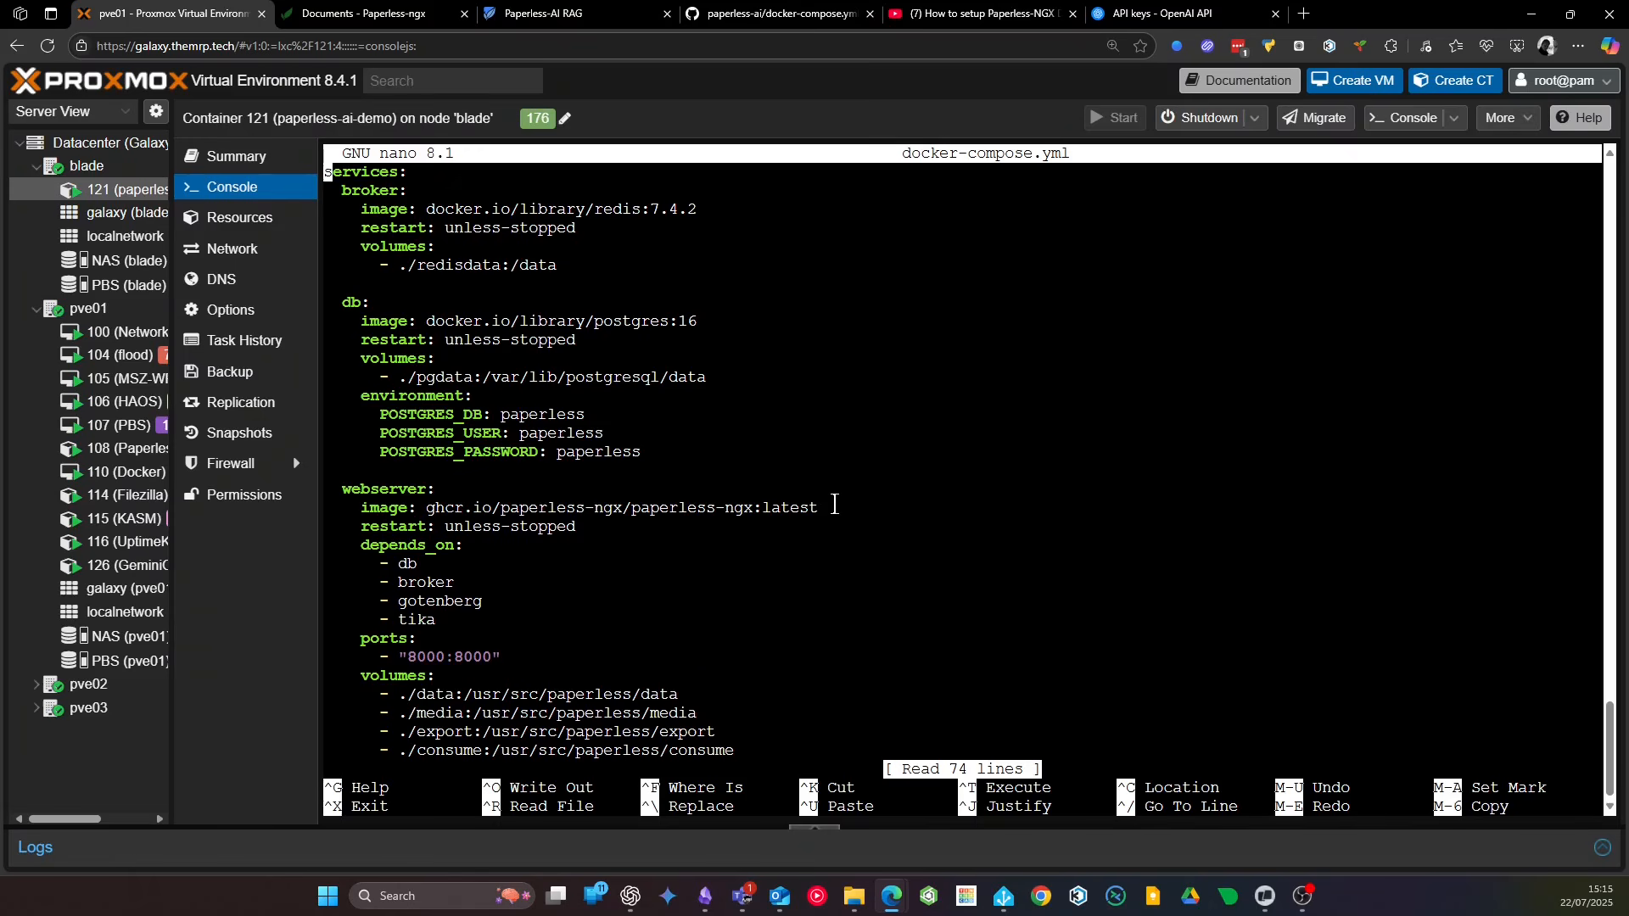
In the paperless-ai-demo container's docker-compose.yml, look through the services down to the paperless-ai environment and ports settings
key("Down")
key("Down")
key("Down")
key("Down")
key("Down")
key("Down")
key("Down")
key("Down")
key("Down")
key("Down")
key("Down")
key("Down")
key("Down")
key("Down")
key("Down")
key("Down")
key("Down")
key("Down")
key("Down")
key("Down")
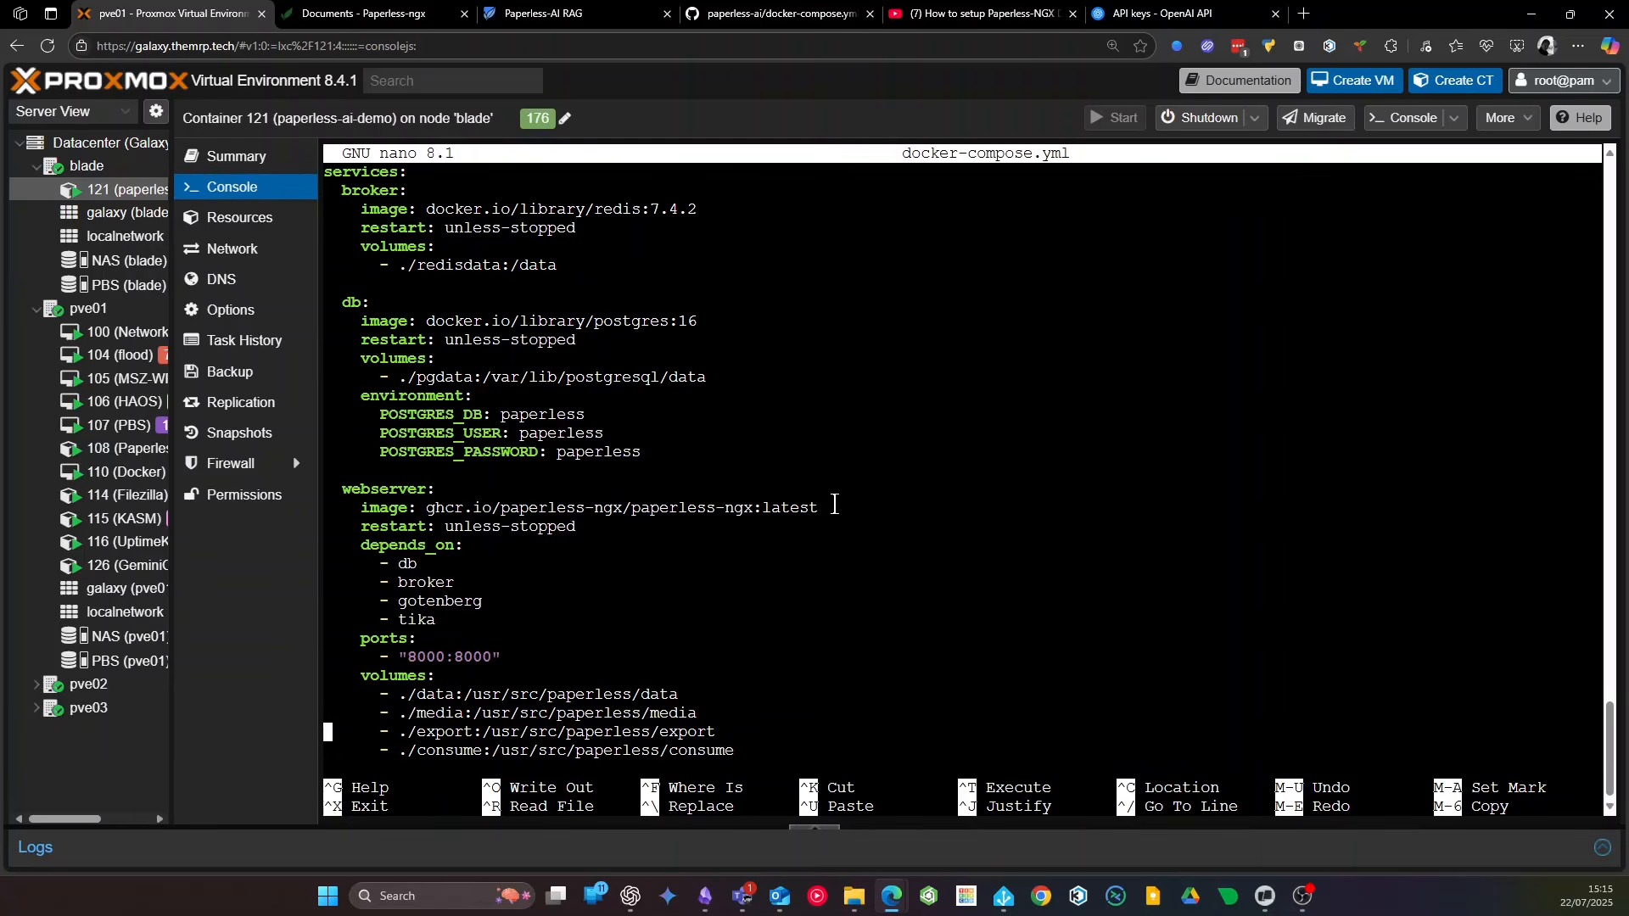
key("Down")
key("Down")
key("Down")
key("Down")
key("Down")
key("Down")
key("Down")
key("Down")
key("Down")
key("Down")
key("Down")
key("Down")
key("Down")
key("Down")
key("Down")
key("Down")
key("Down")
key("Down")
key("Down")
key("Down")
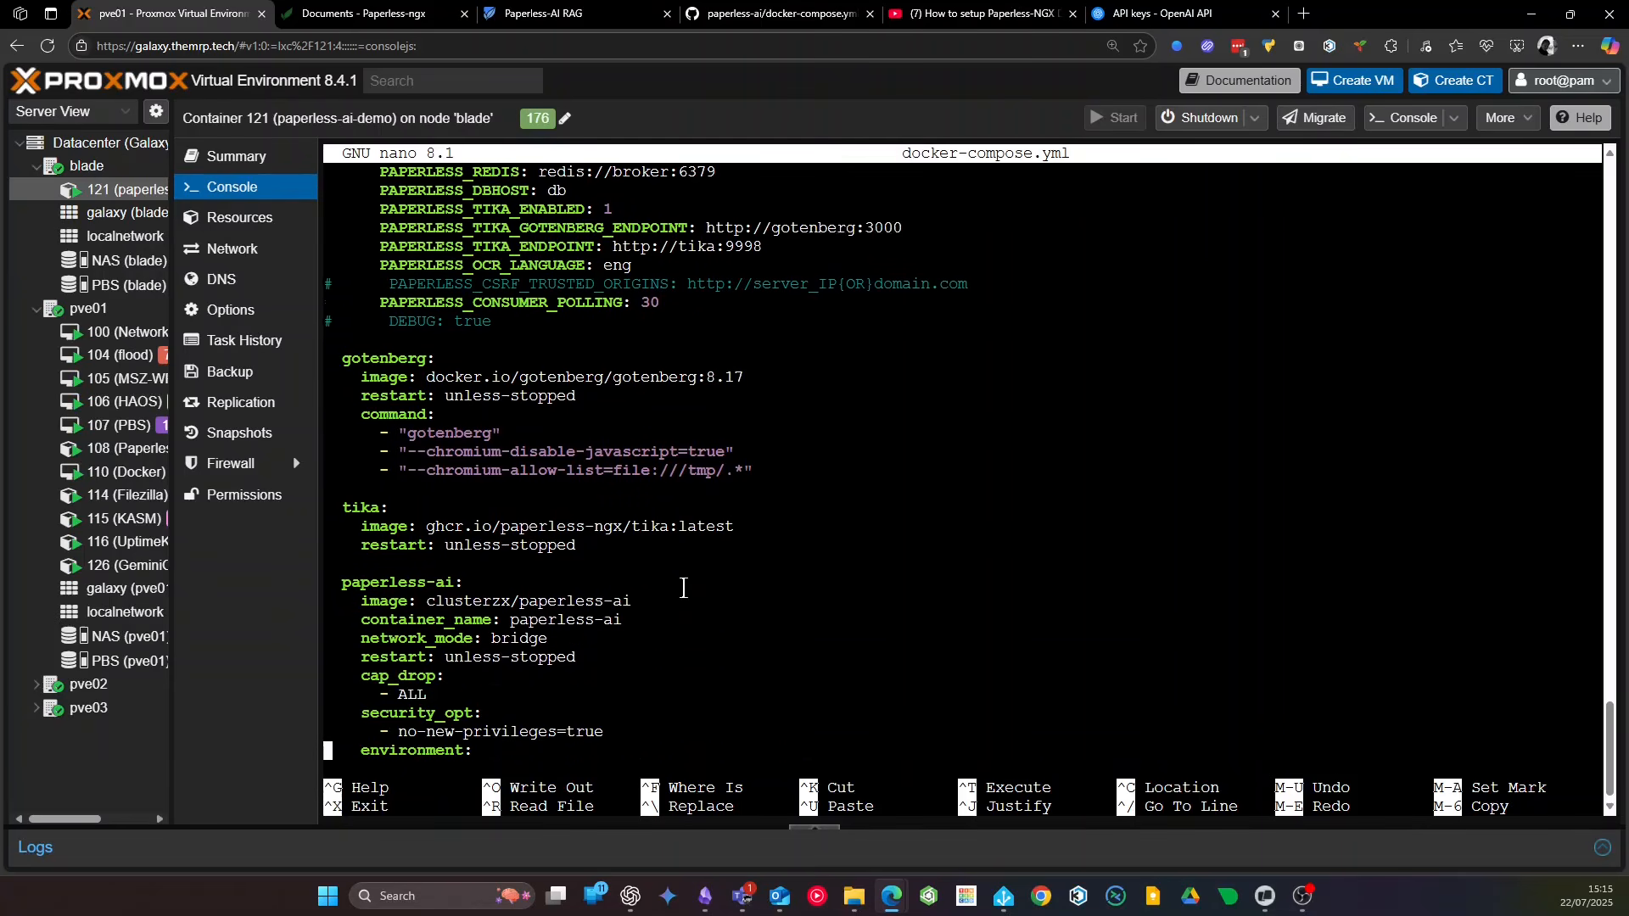
key("Down")
key("Down")
key("Down")
key("Down")
key("Down")
key("Down")
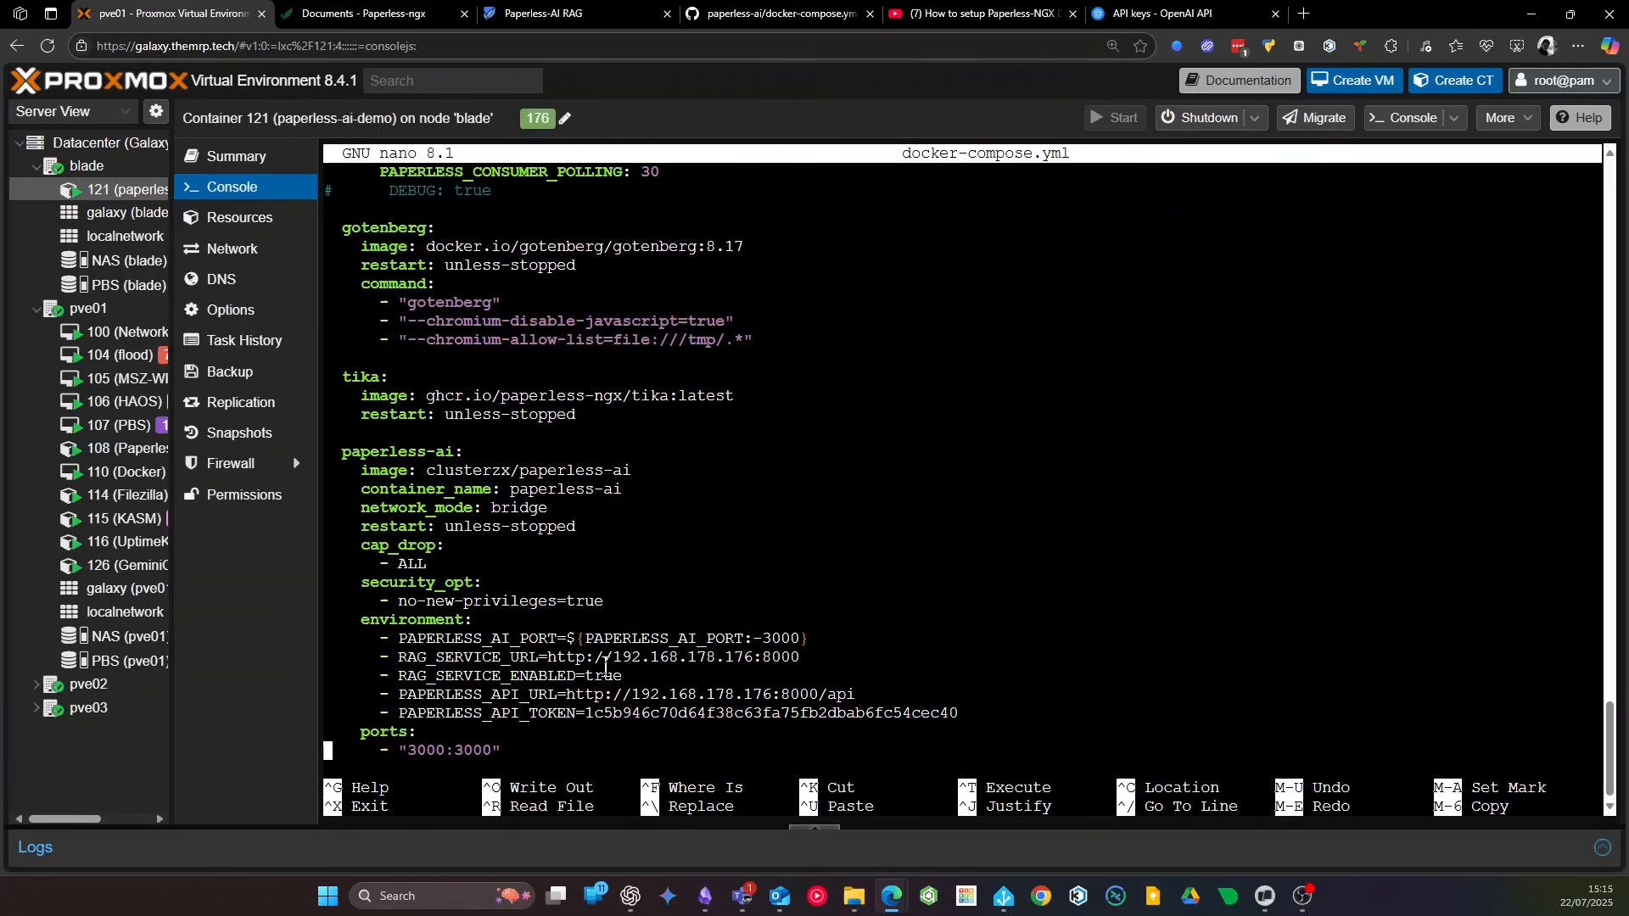
Compare RAG_SERVICE_URL with its value in container 108 (PaperlessNGX) and return to container 121's console
left_click_drag(604, 662, 752, 661)
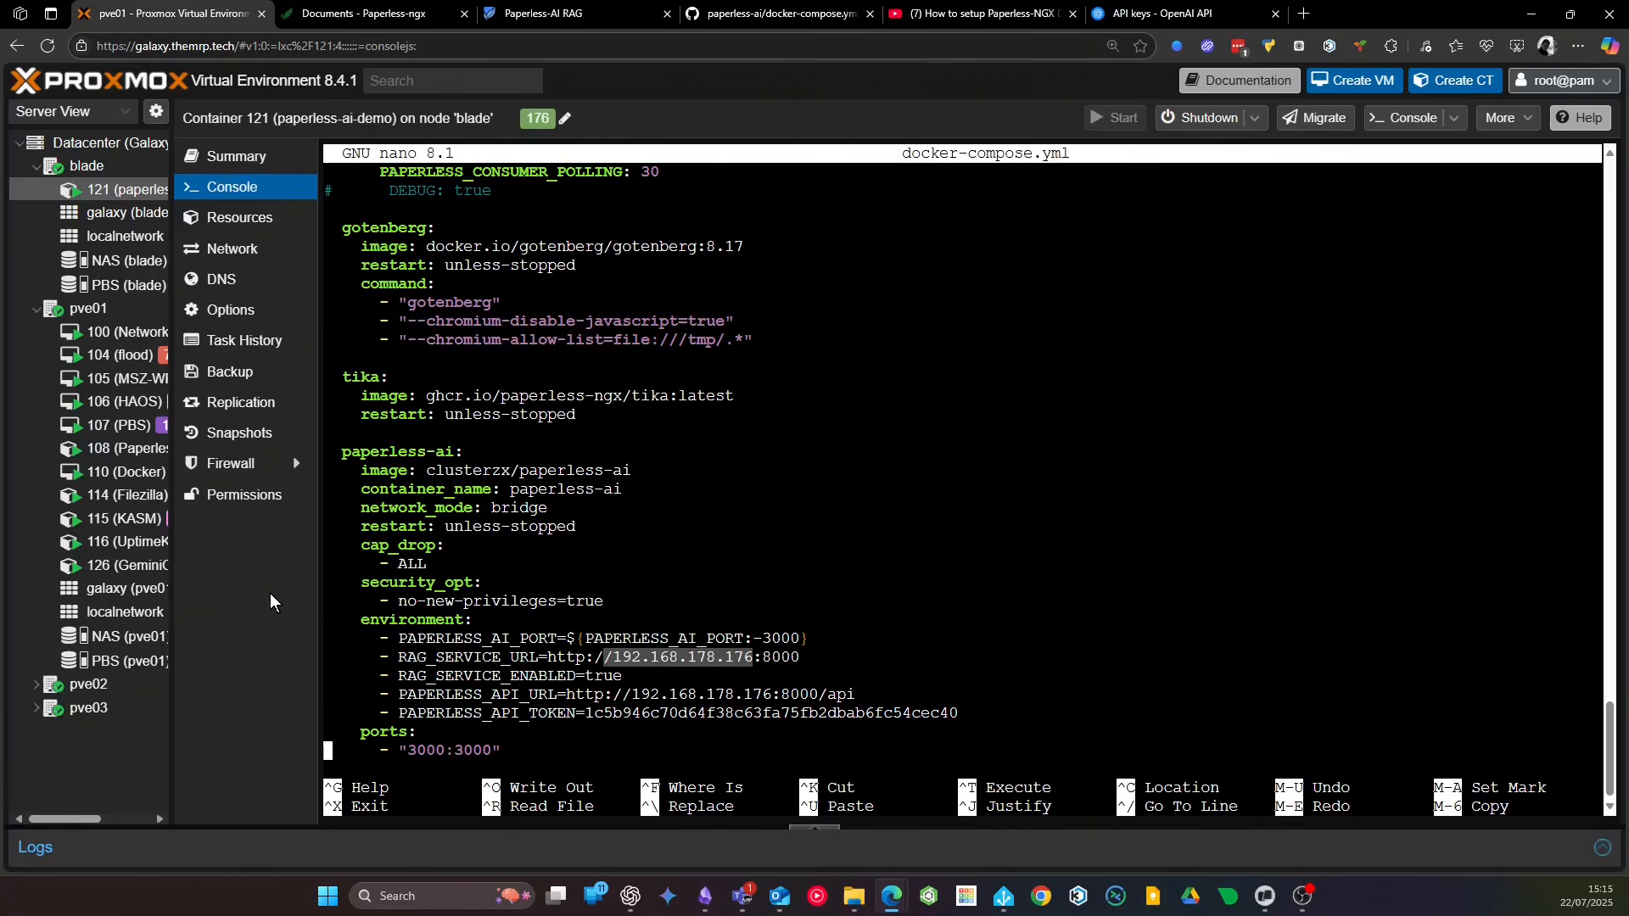
left_click(123, 448)
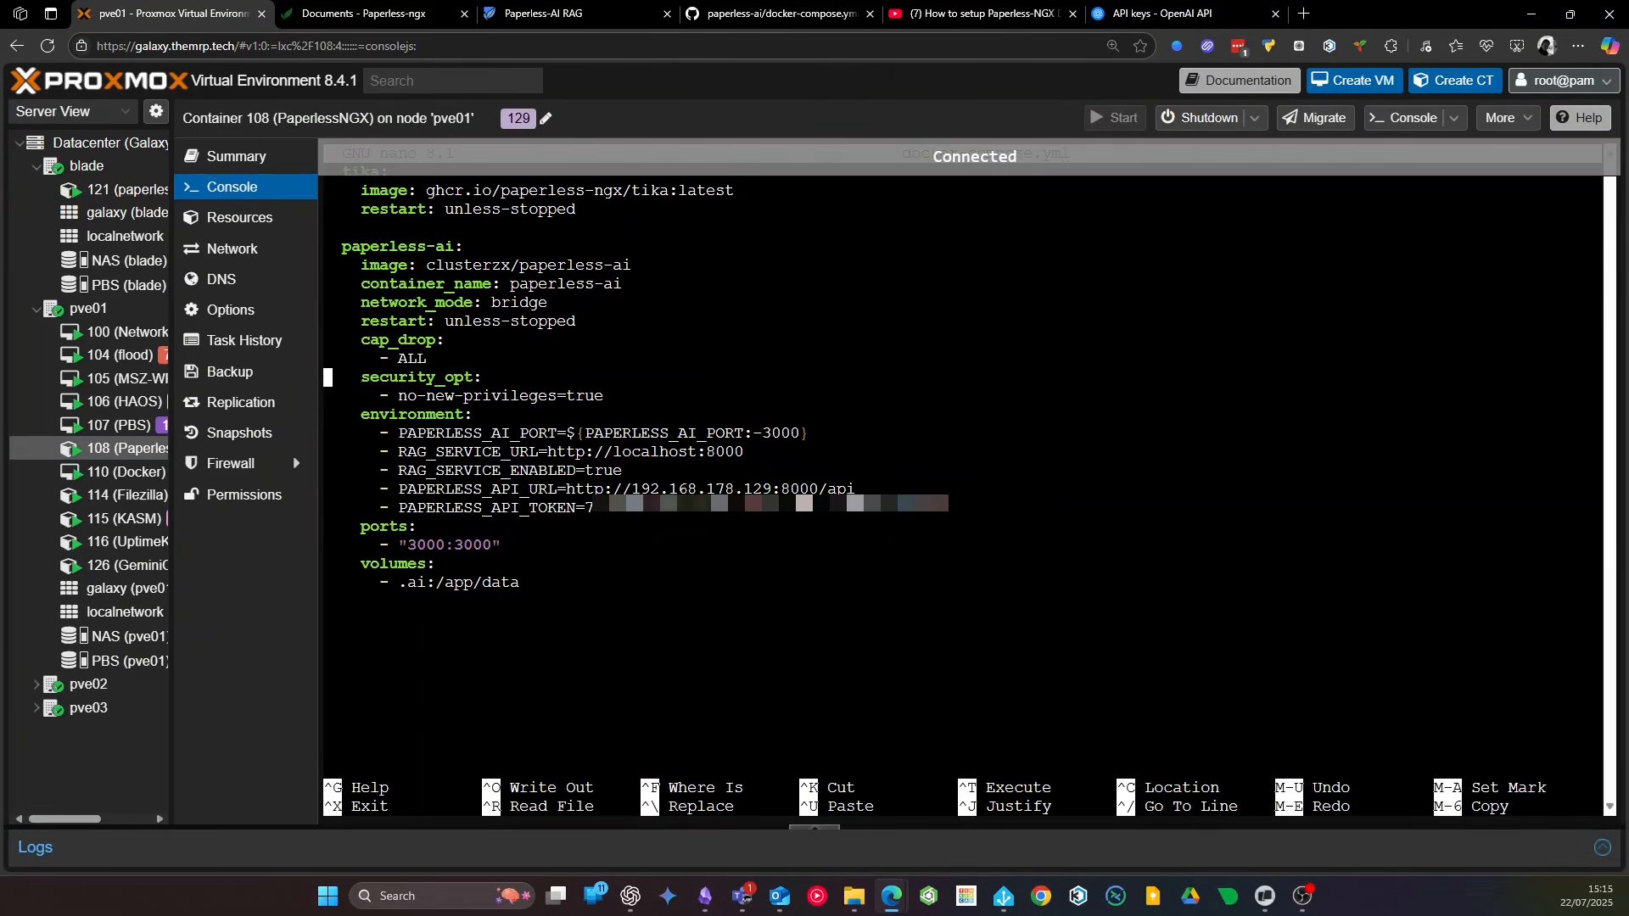
left_click_drag(744, 453, 549, 445)
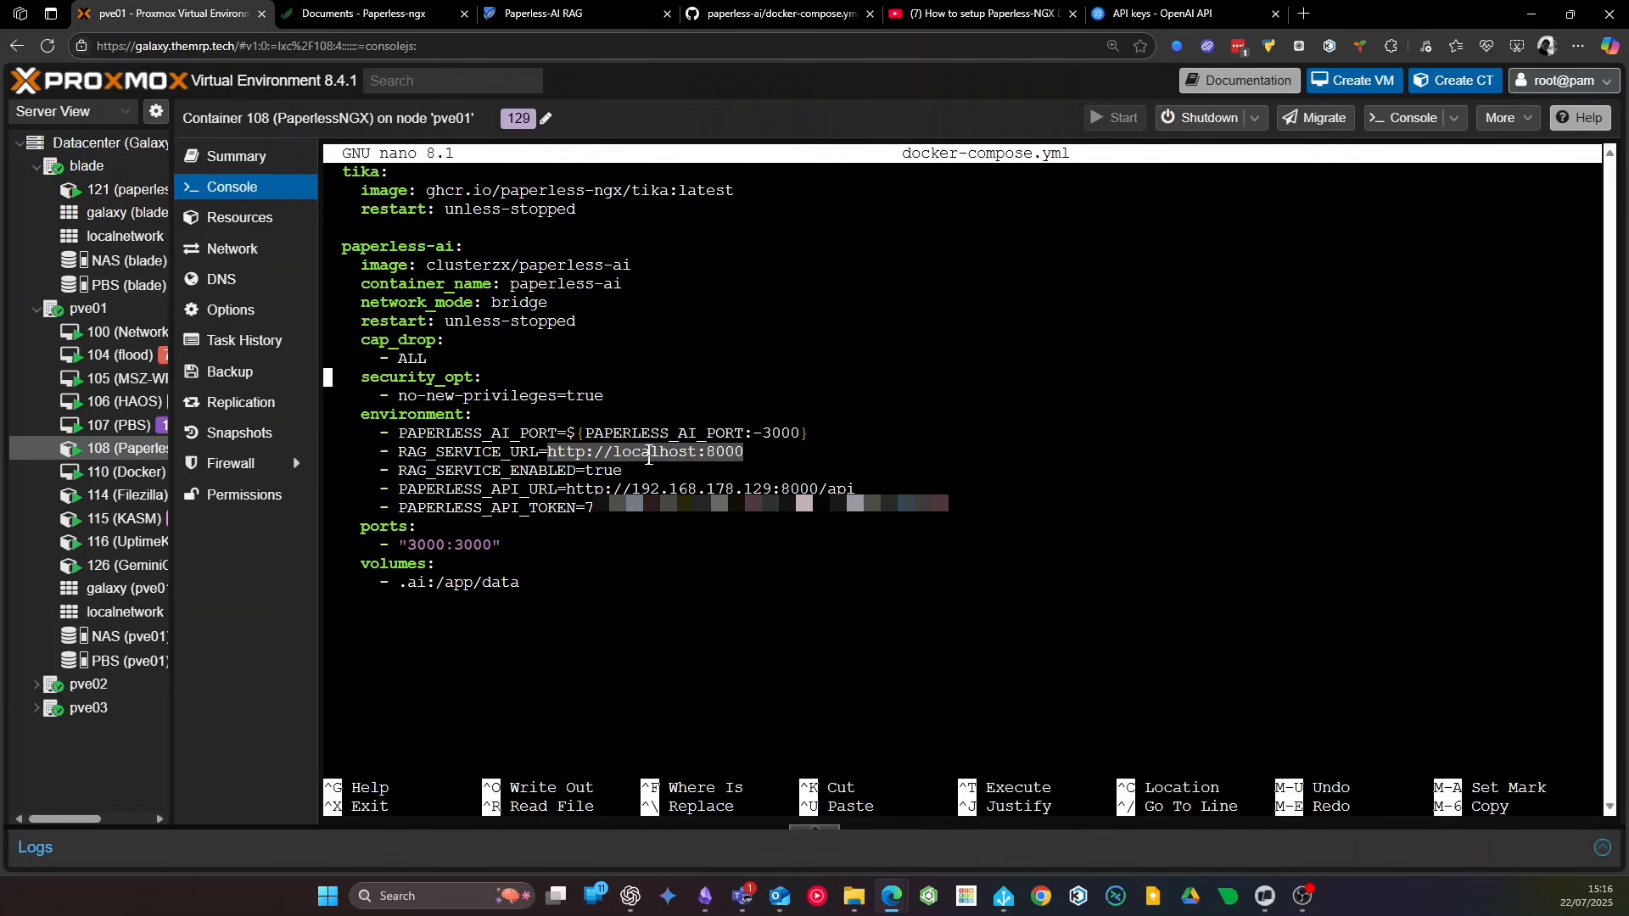
left_click(119, 189)
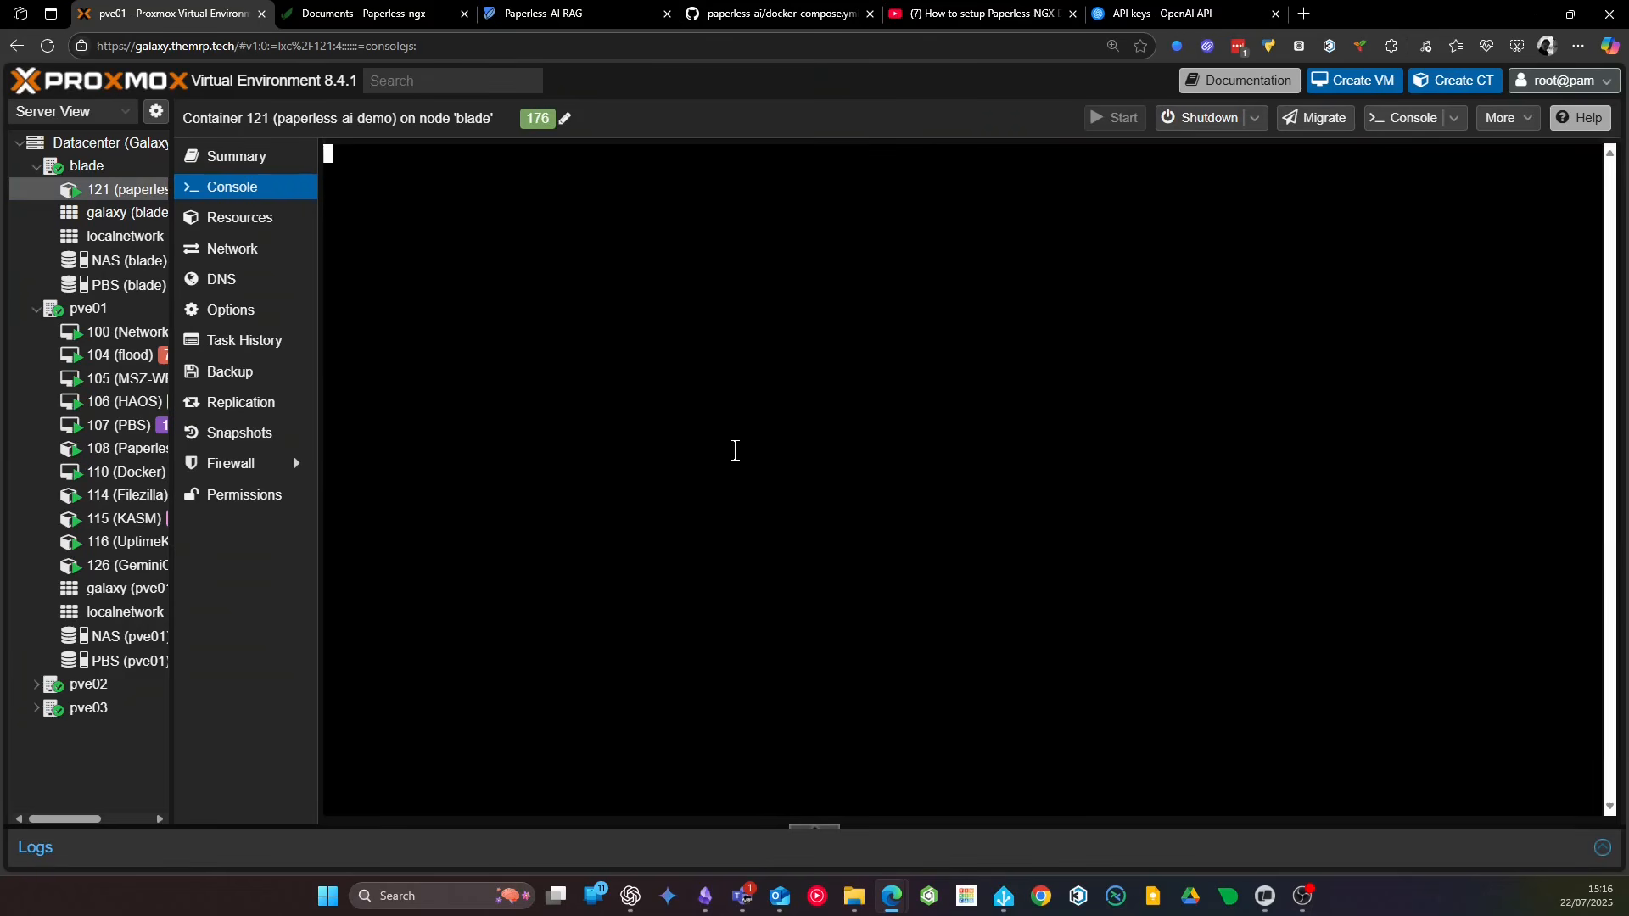
Open docker-compose.yml in nano, check the IP address and port of RAG_SERVICE_URL, and exit the editor
type("nano docker-compose.yml")
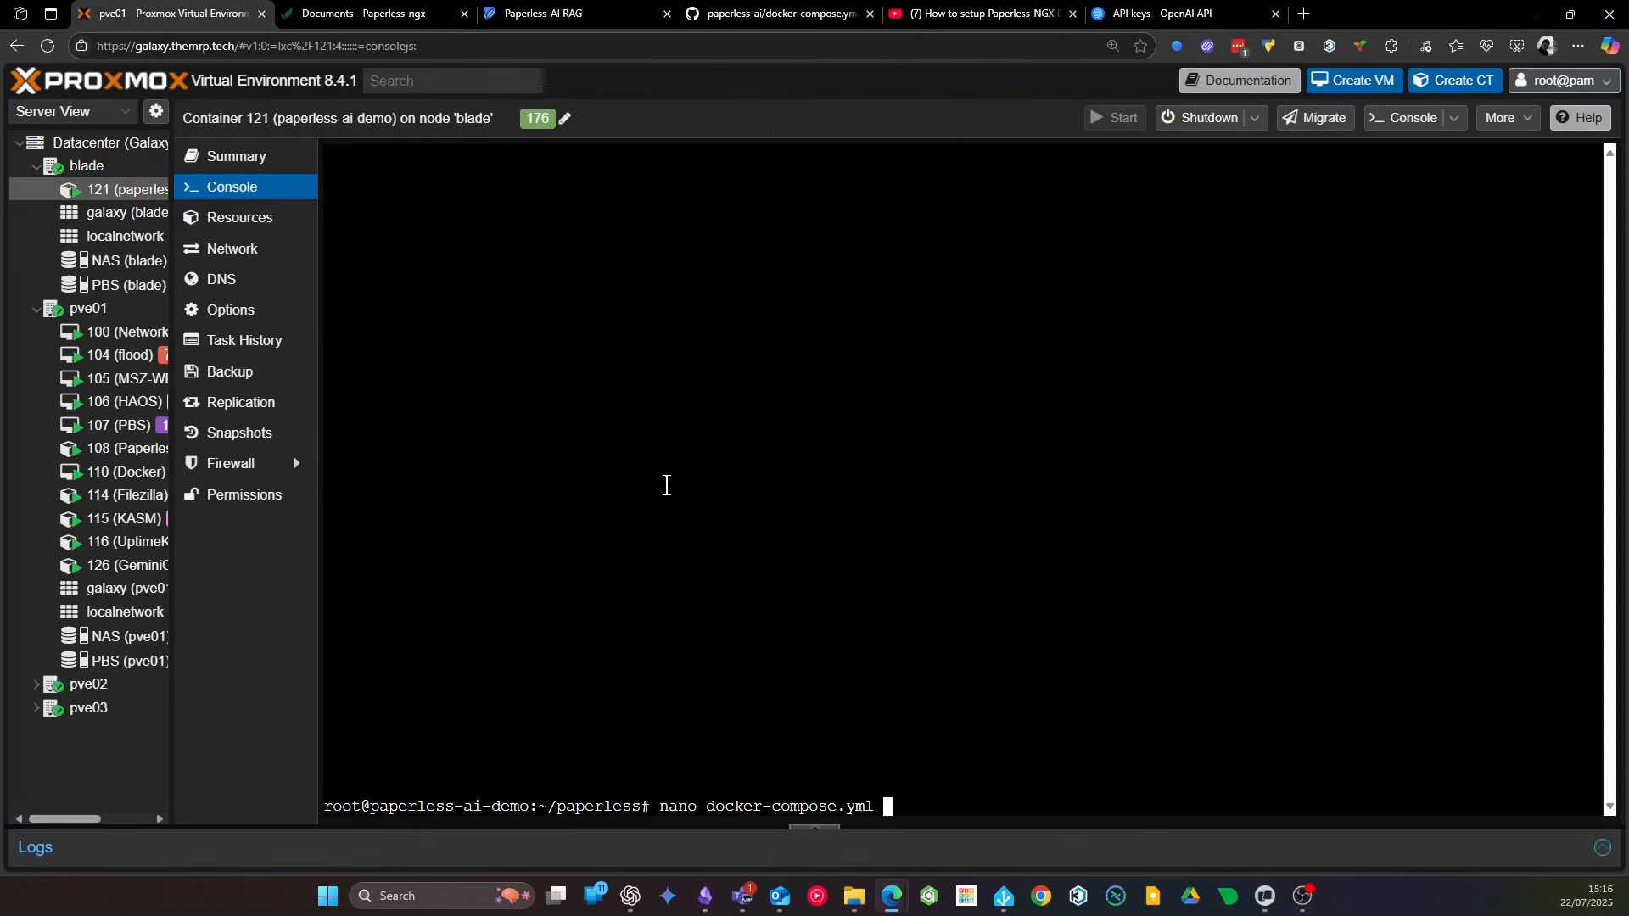
key("Return")
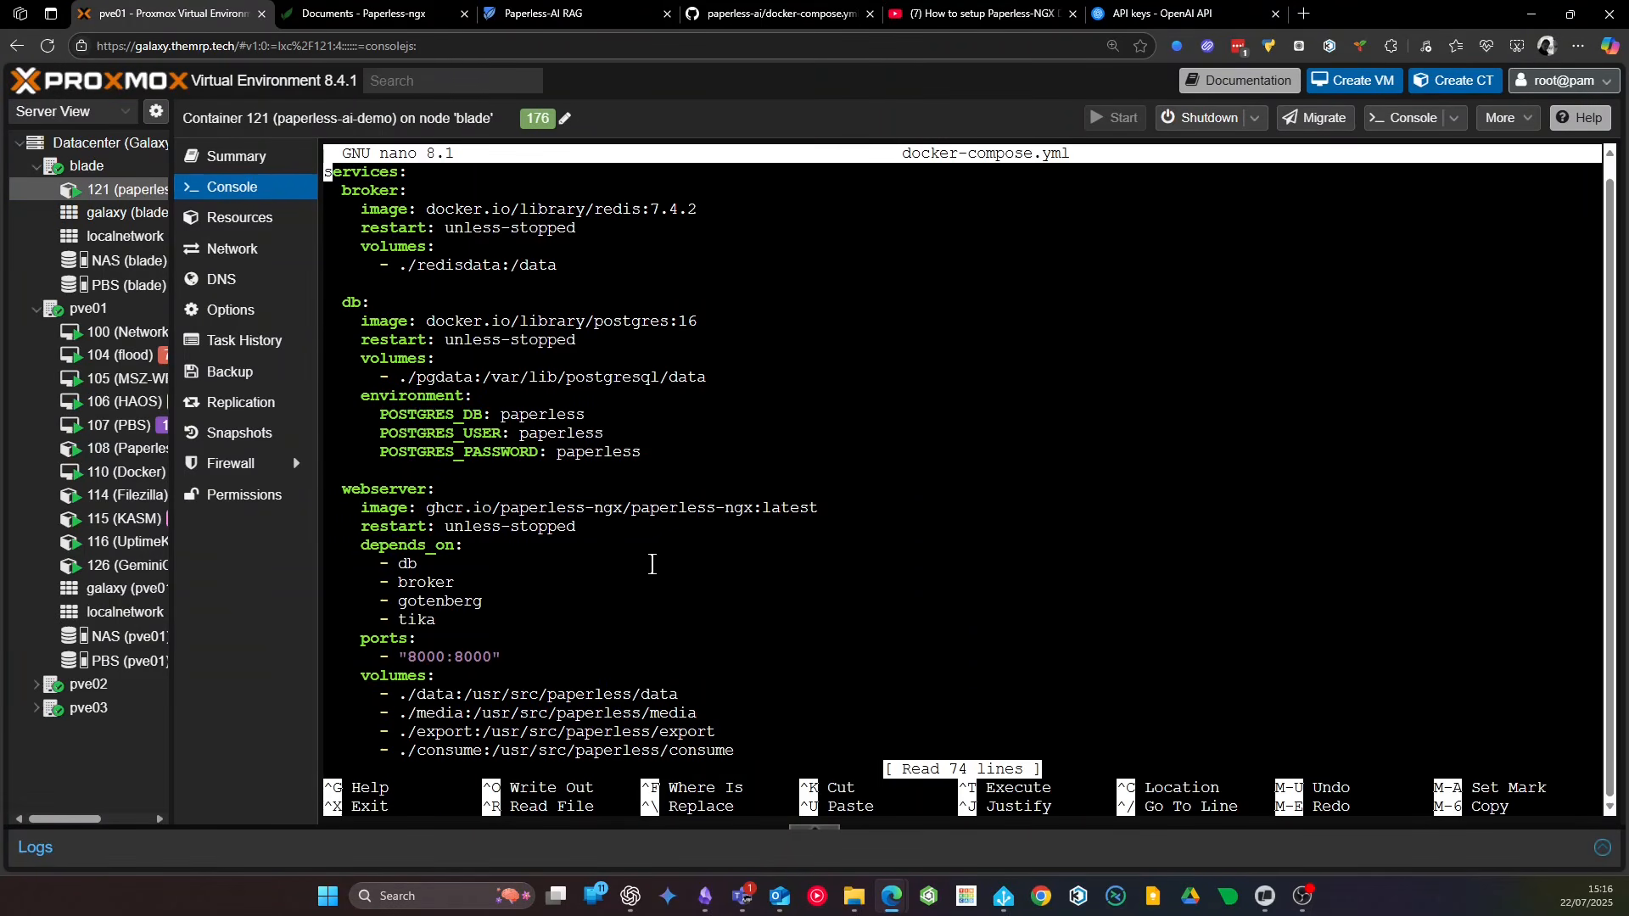
scroll(653, 564, "down", 15)
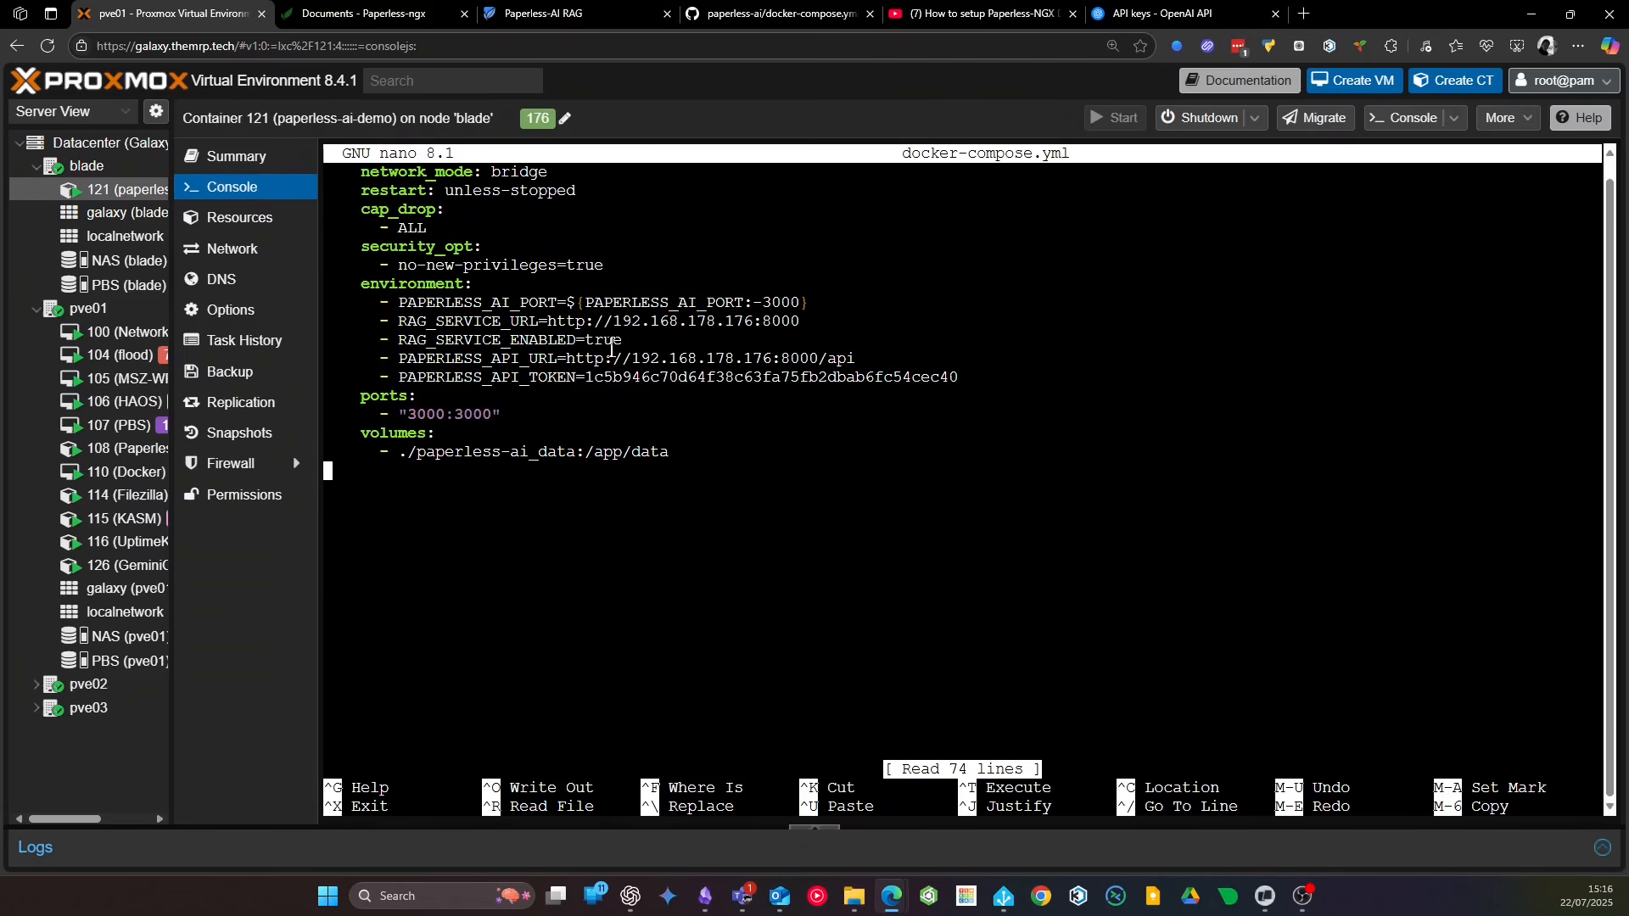
left_click_drag(612, 321, 752, 321)
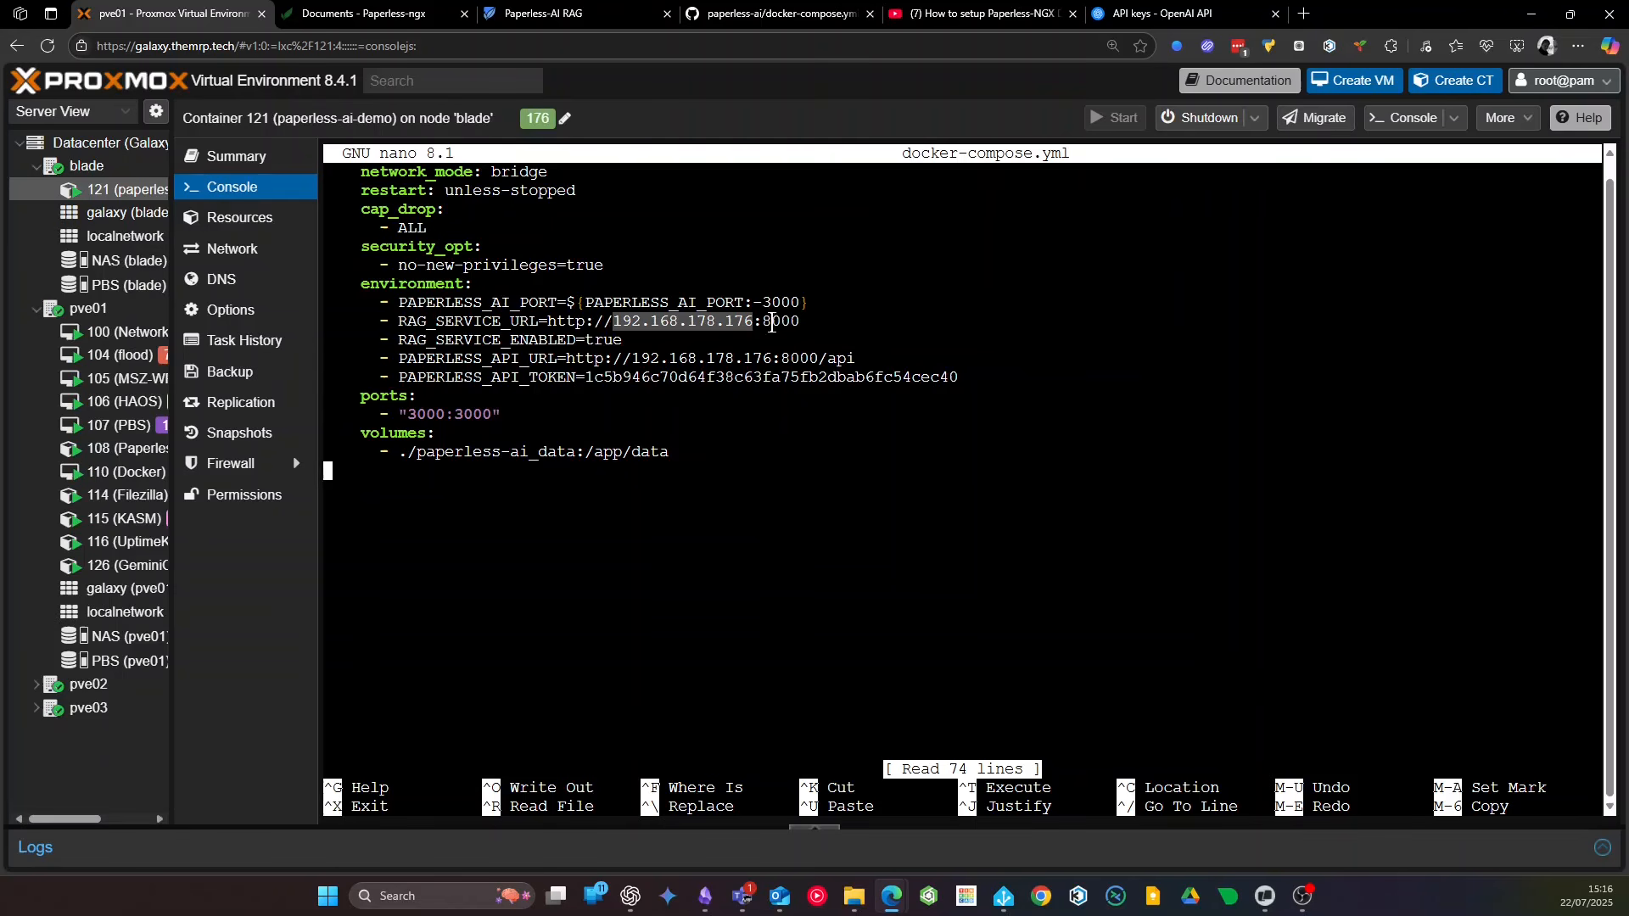
left_click(771, 320)
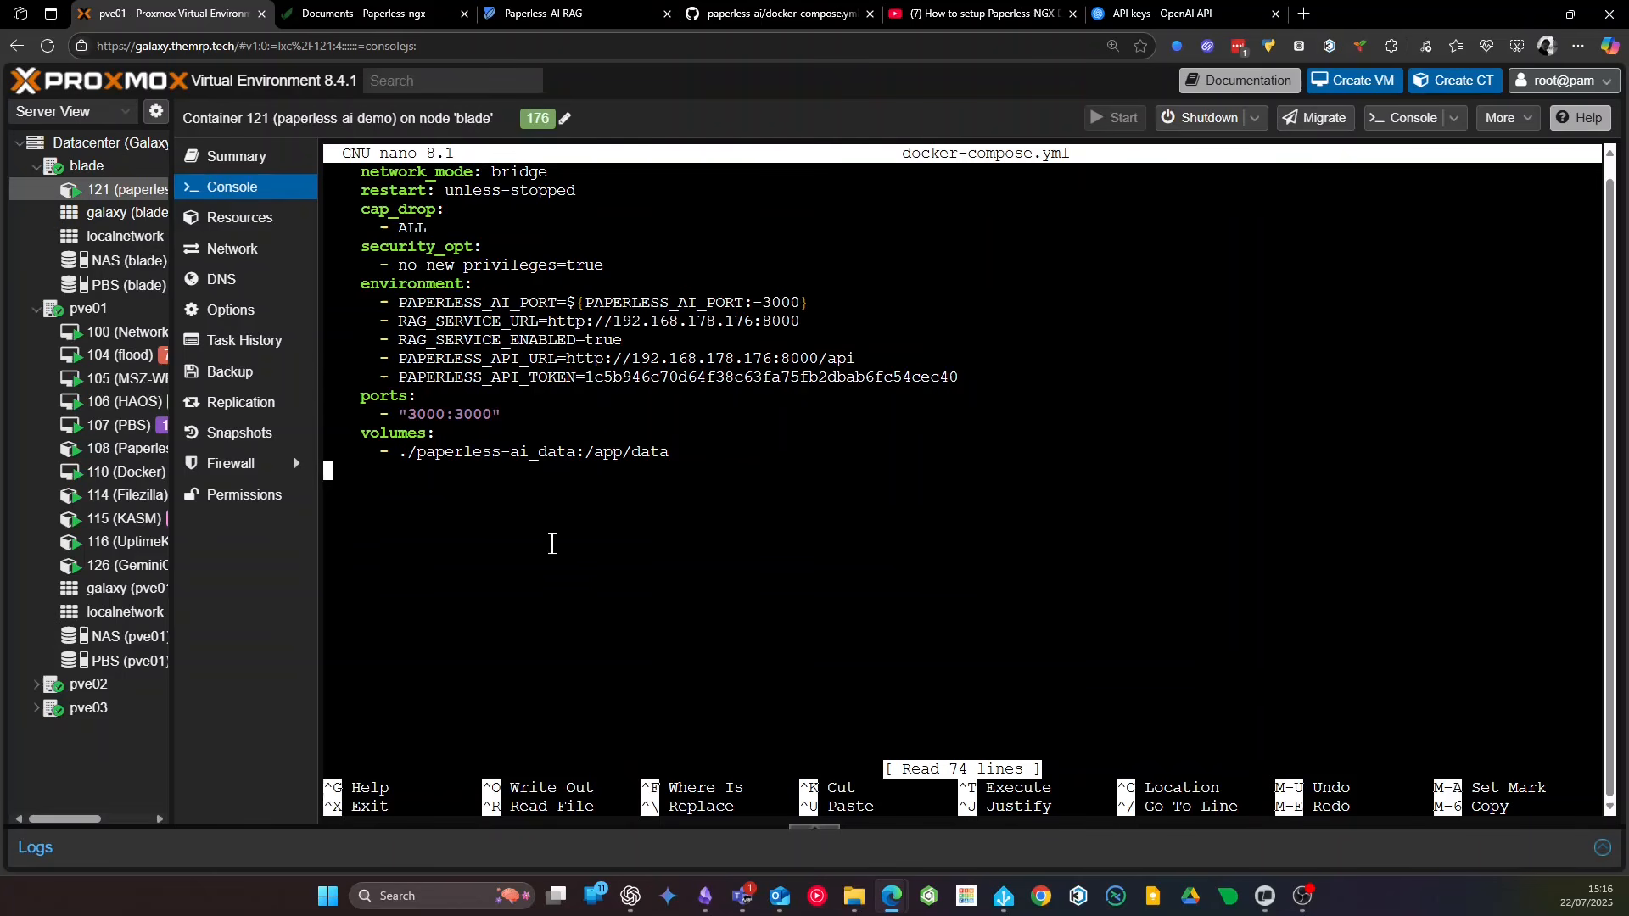
key("ctrl+x")
key("ctrl+c")
Enter docker compose down at the prompt, discard it, and recall docker compose up -d without running it
type("docker ")
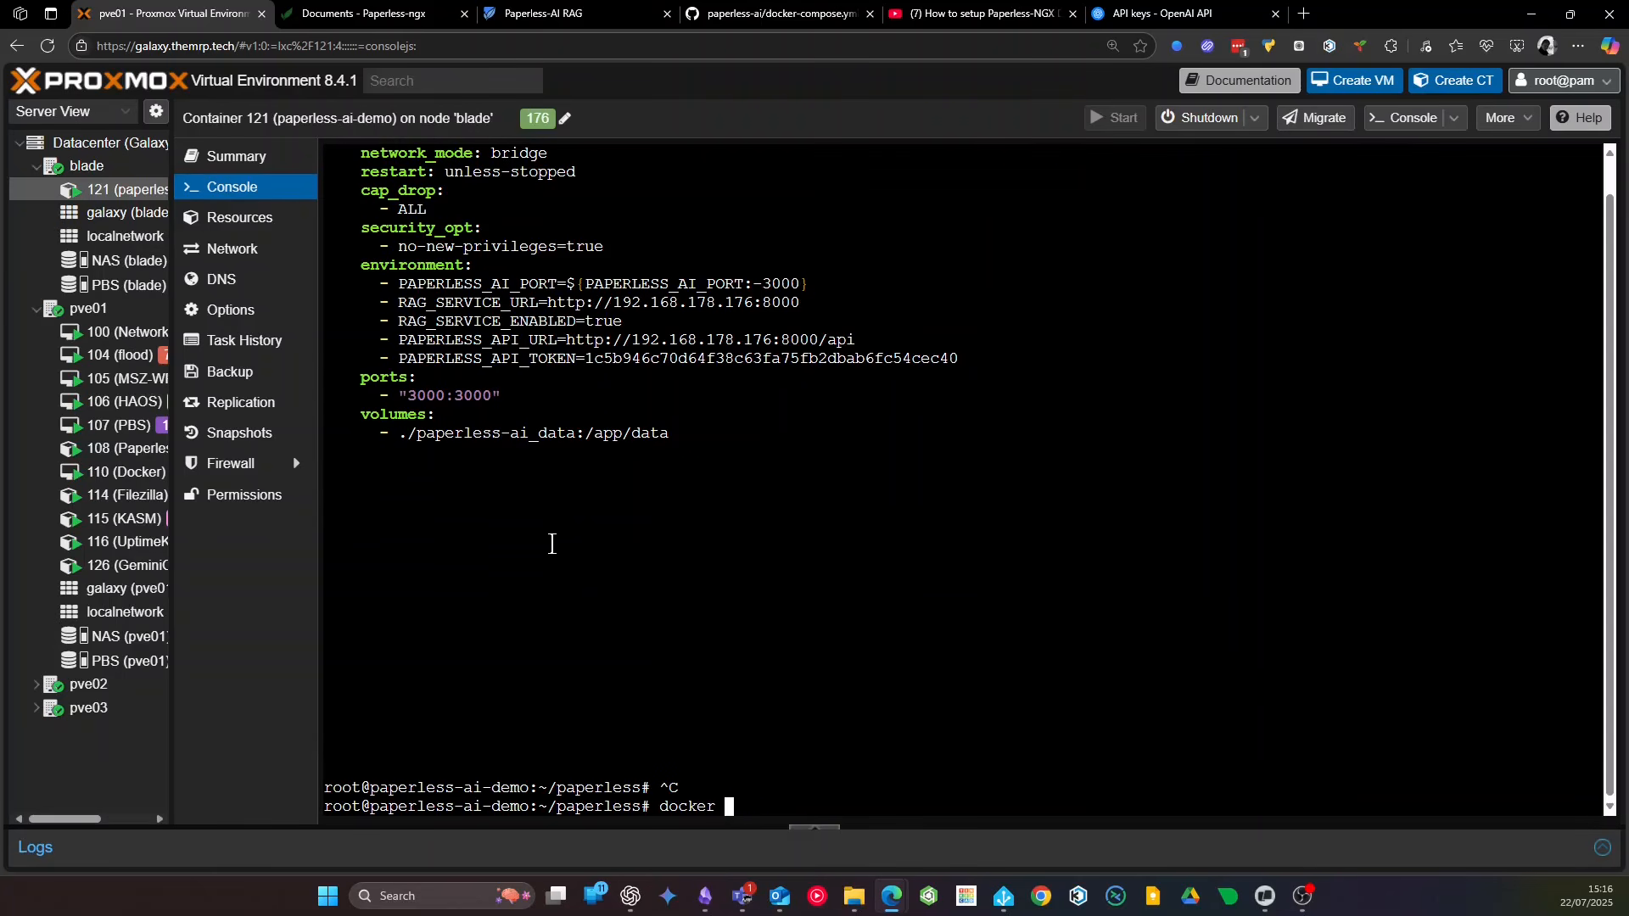
type("compose down")
key("ctrl+c")
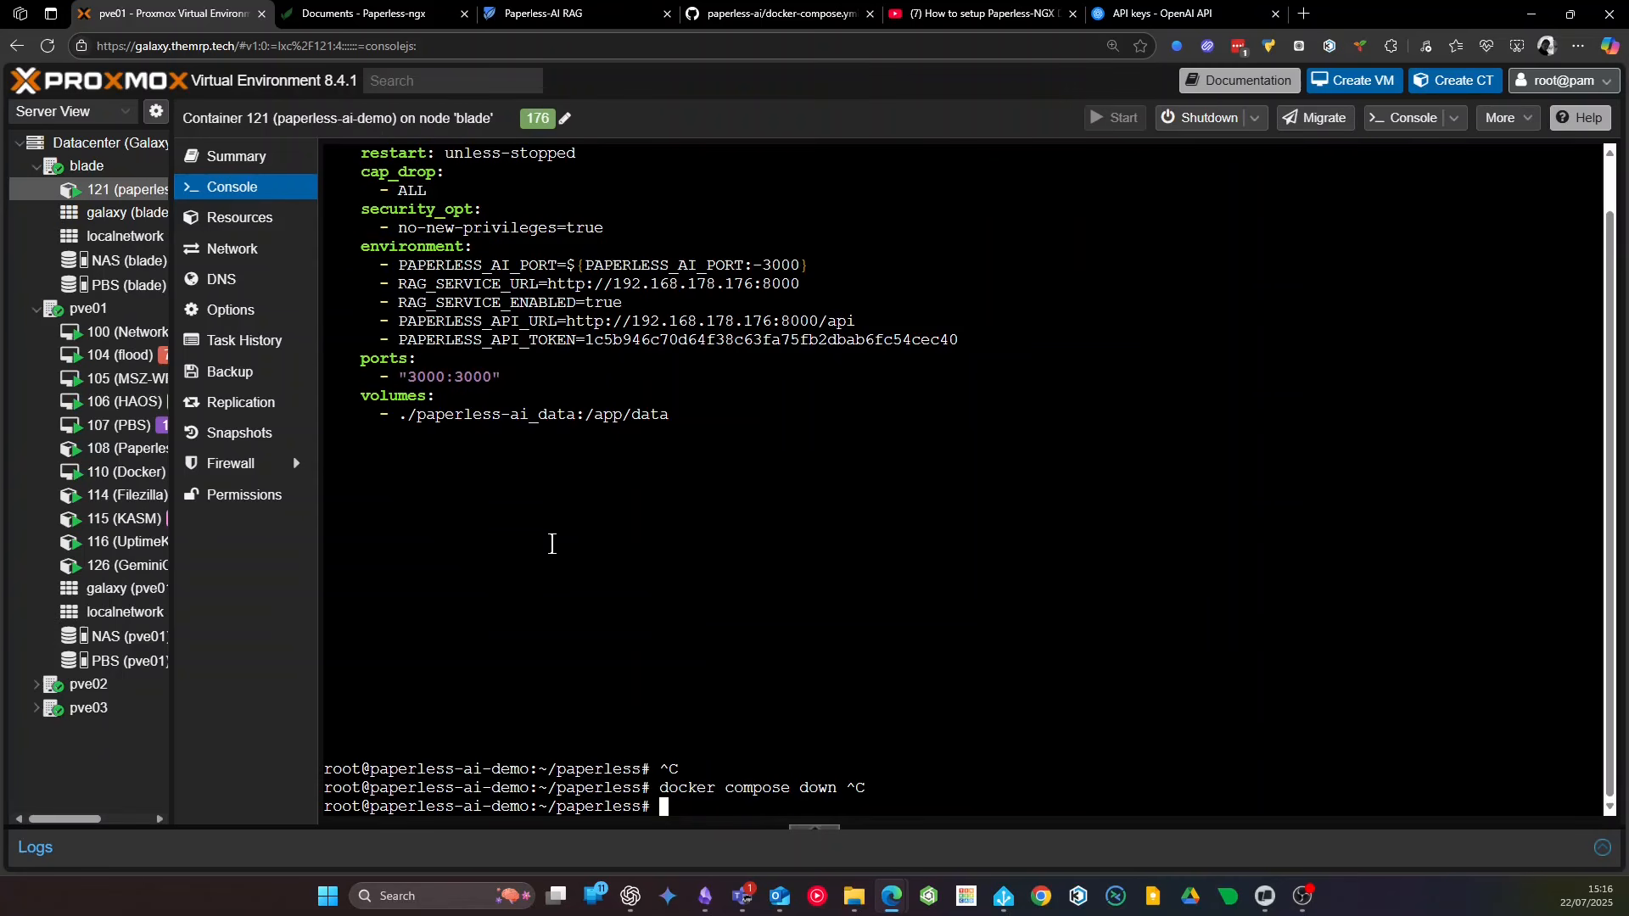
key("Up")
key("Up")
key("Up")
key("Up")
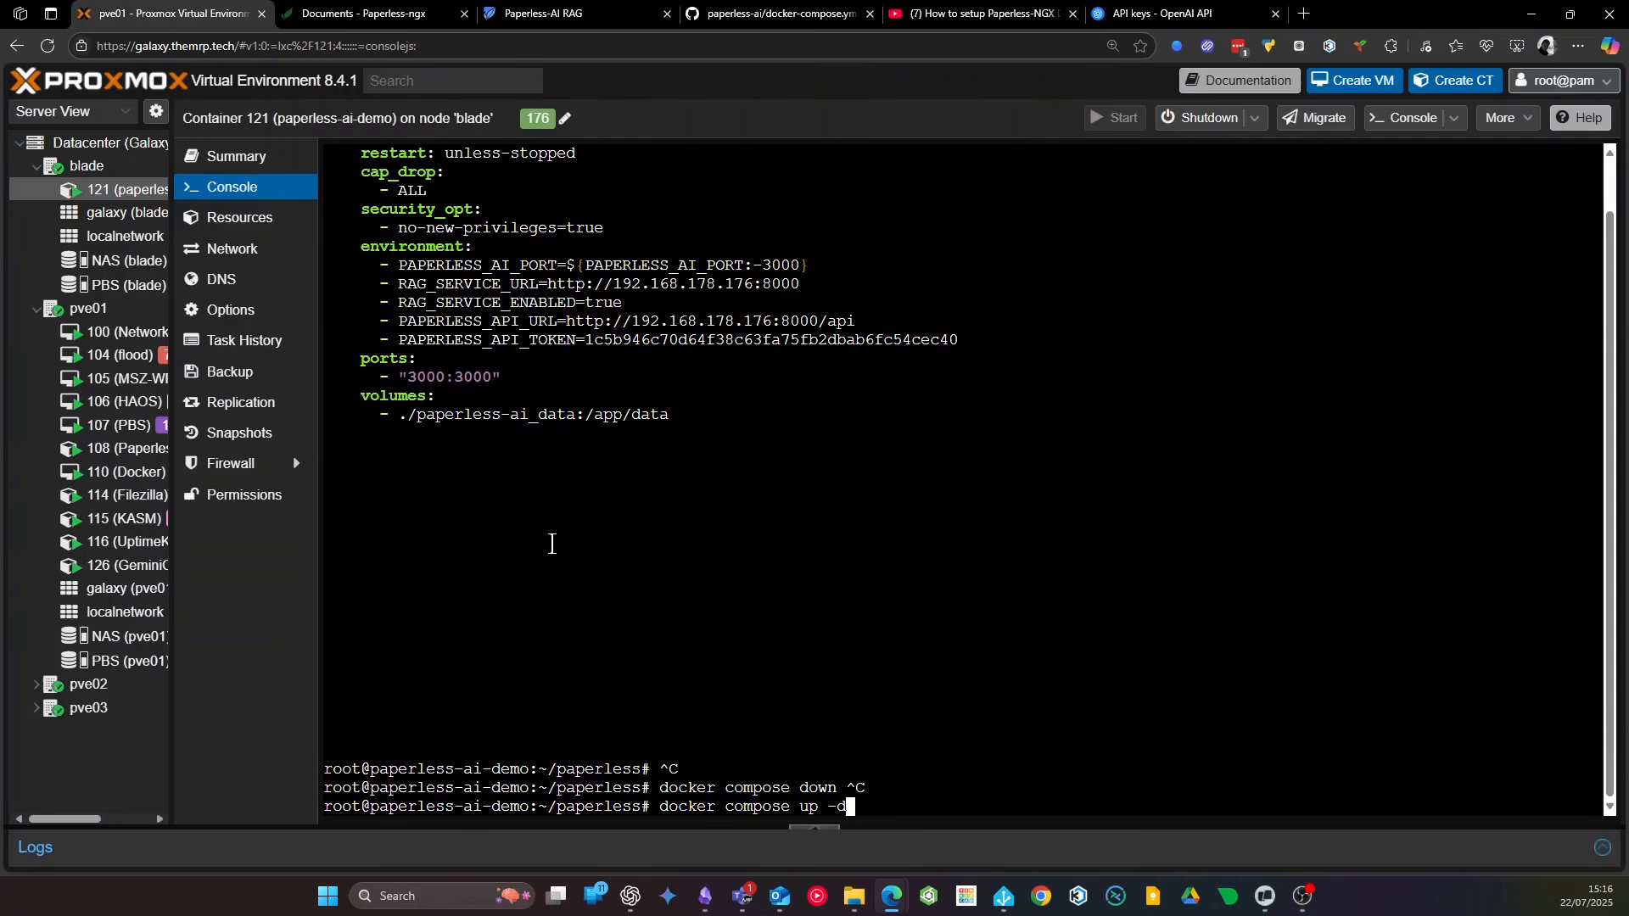
Switch to Paperless-AI RAG Chat, check for document updates and start indexing
left_click(543, 14)
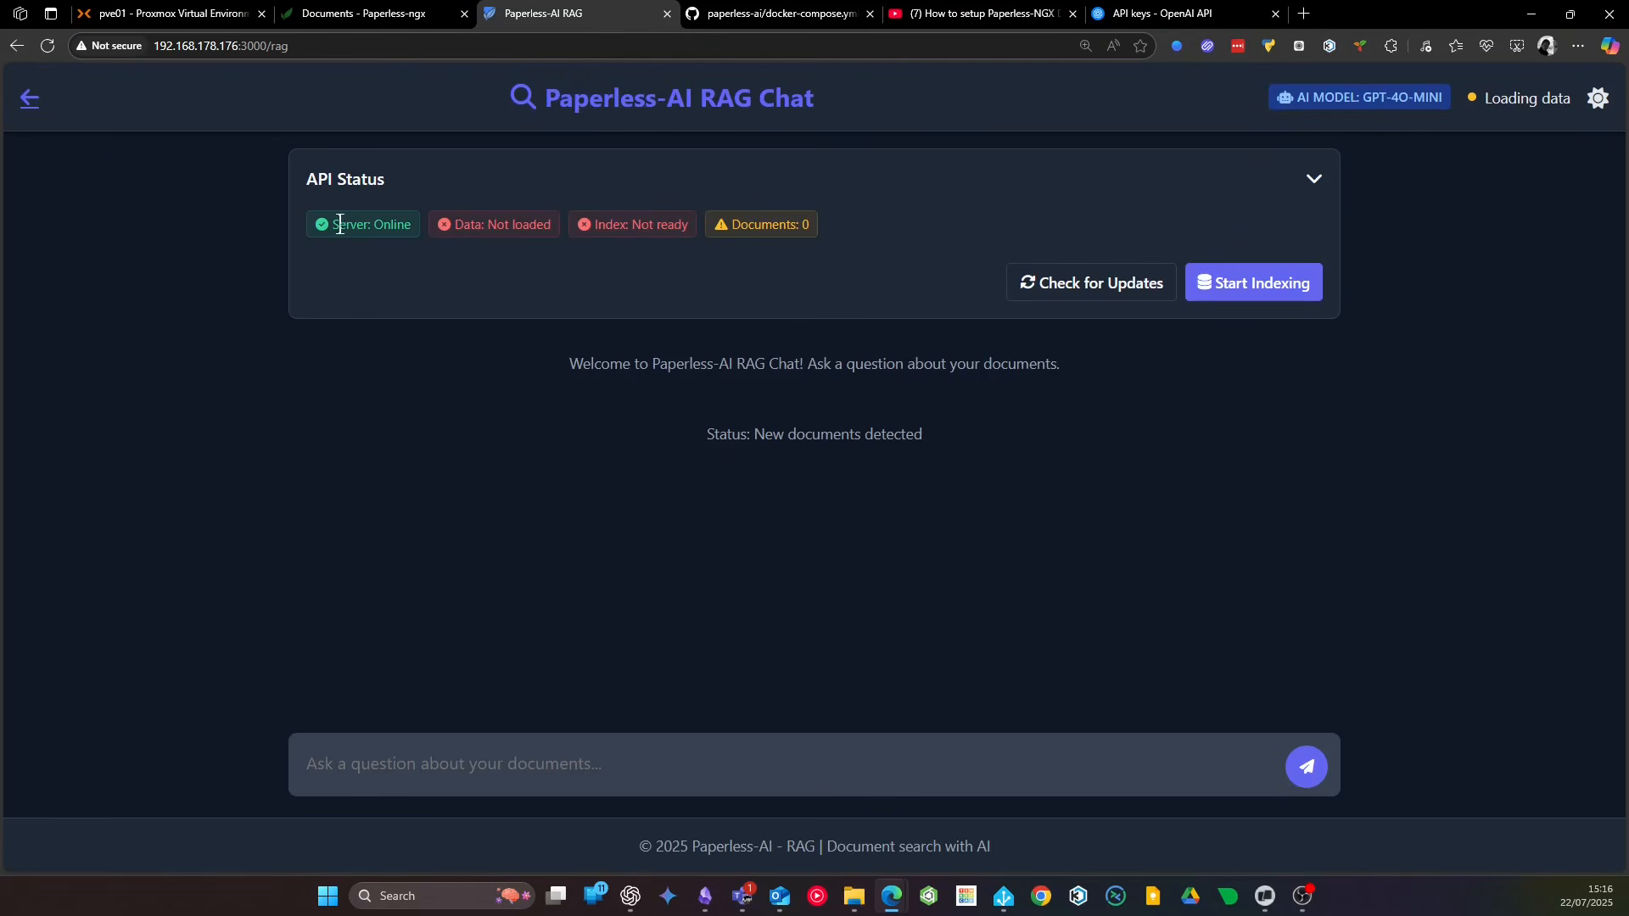
left_click(1094, 287)
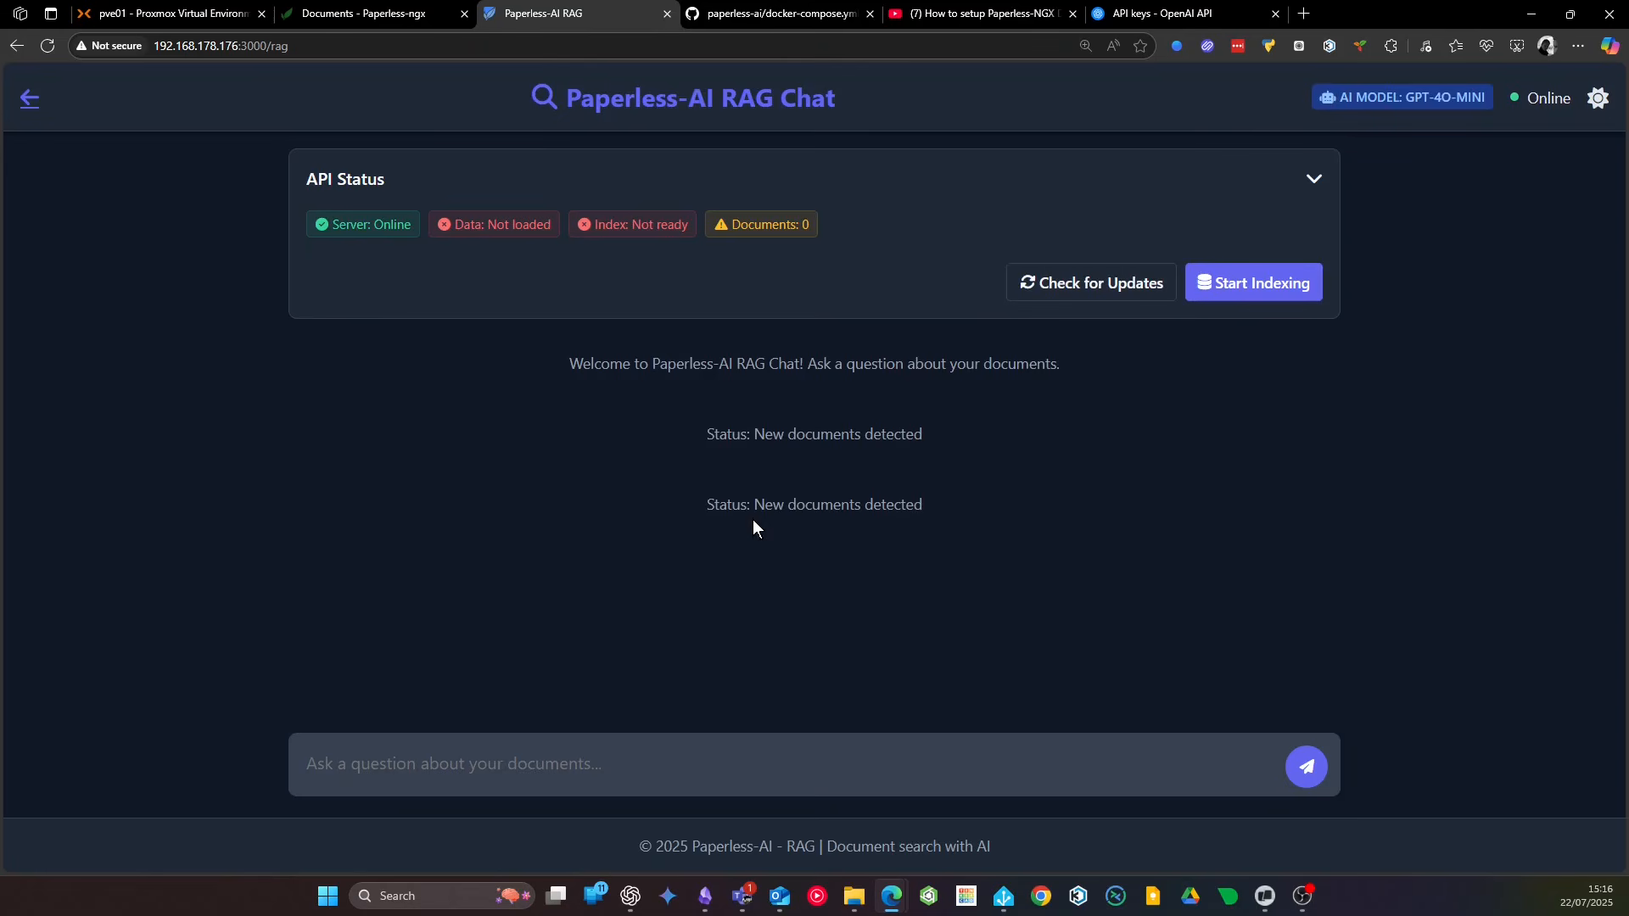
left_click_drag(752, 519, 920, 531)
left_click(920, 566)
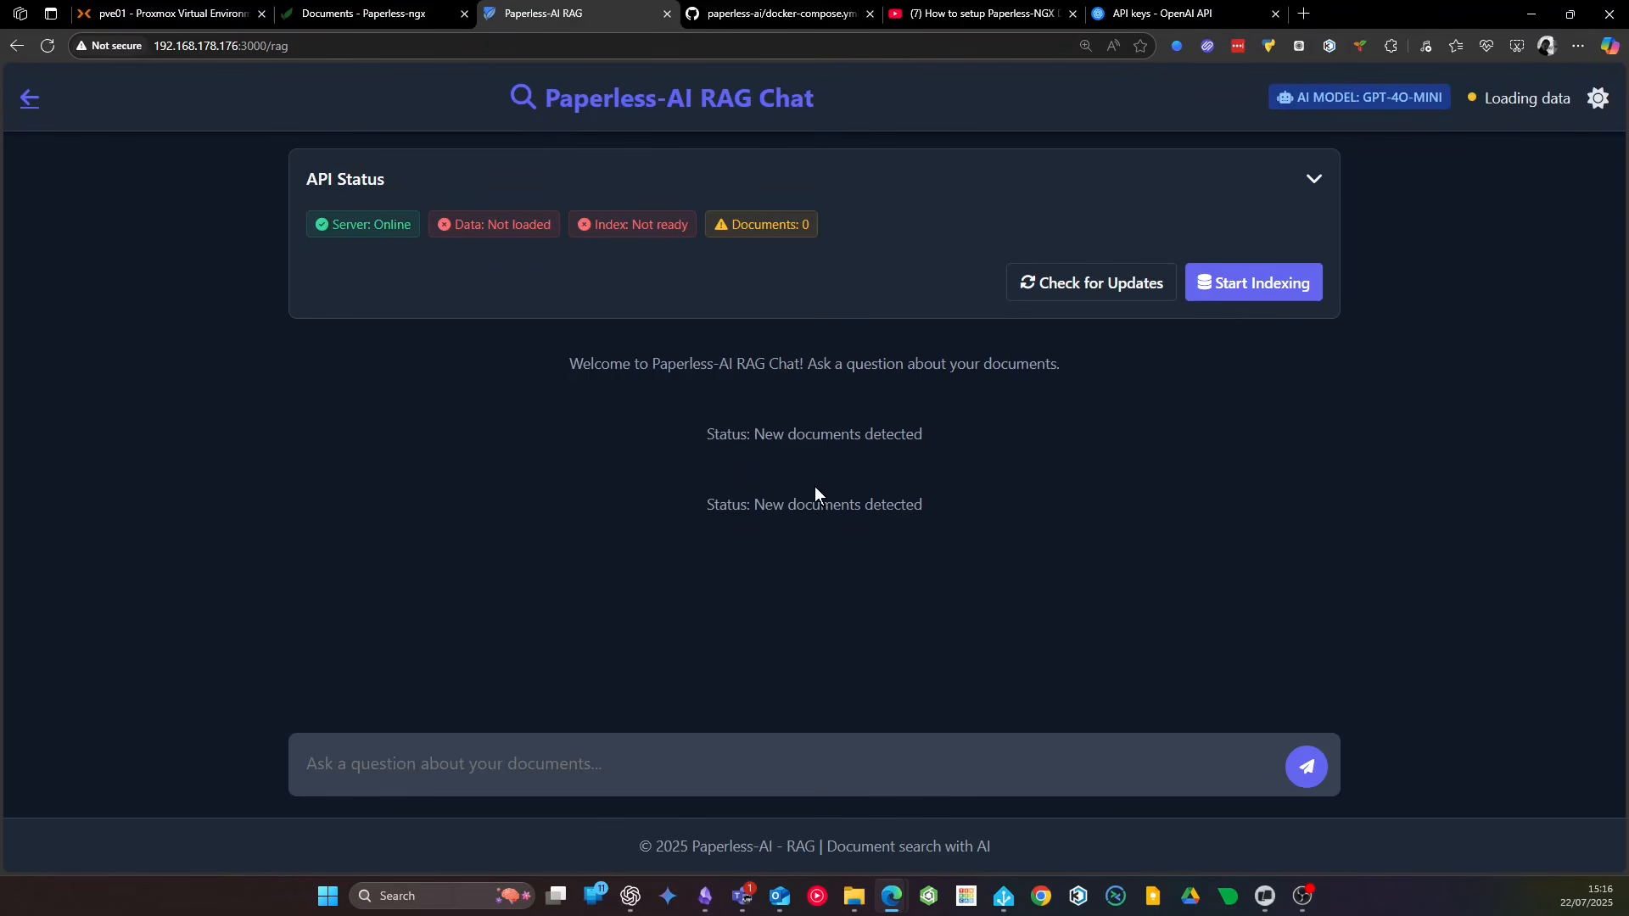
left_click(1262, 290)
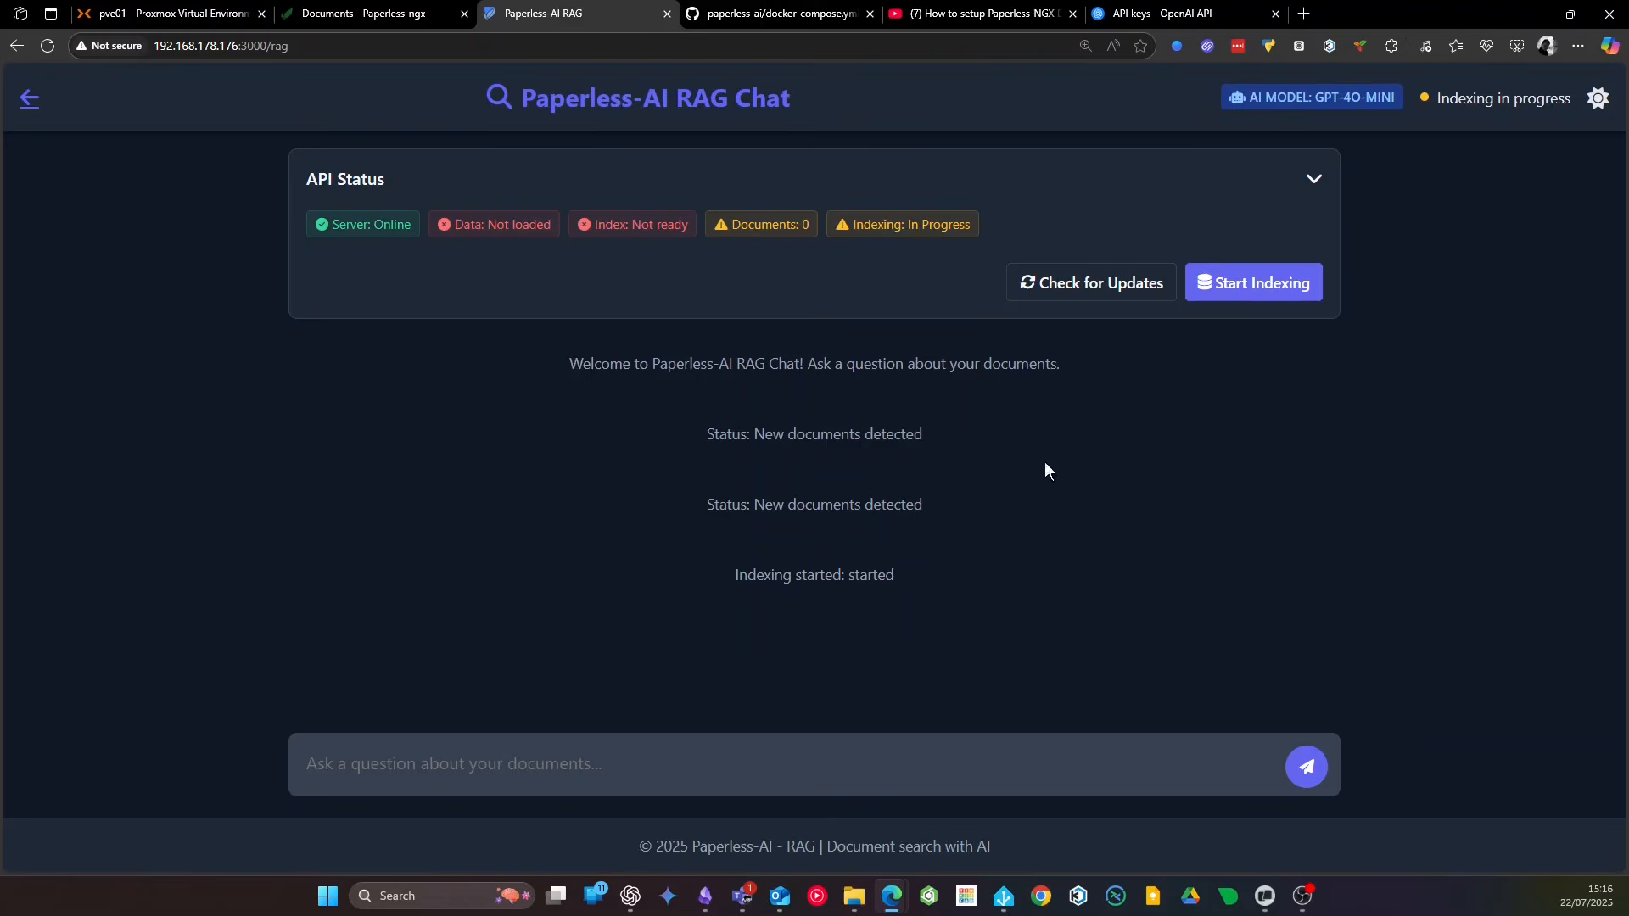
Look at the document list in Paperless-ngx, then return to RAG Chat and check its API status
left_click(365, 13)
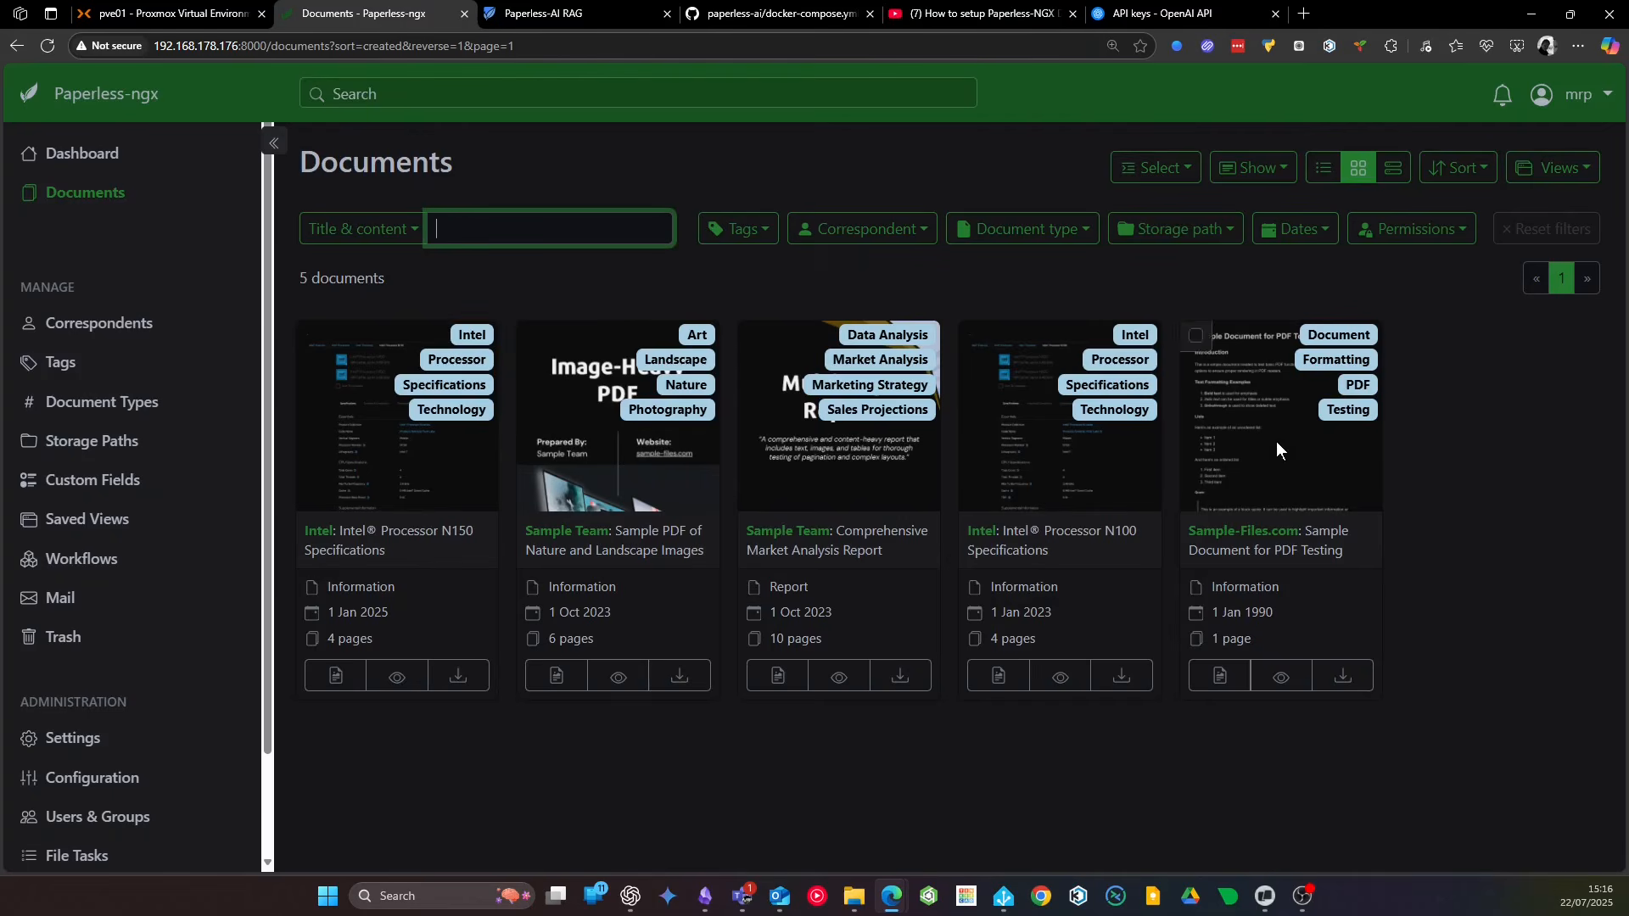
left_click(551, 13)
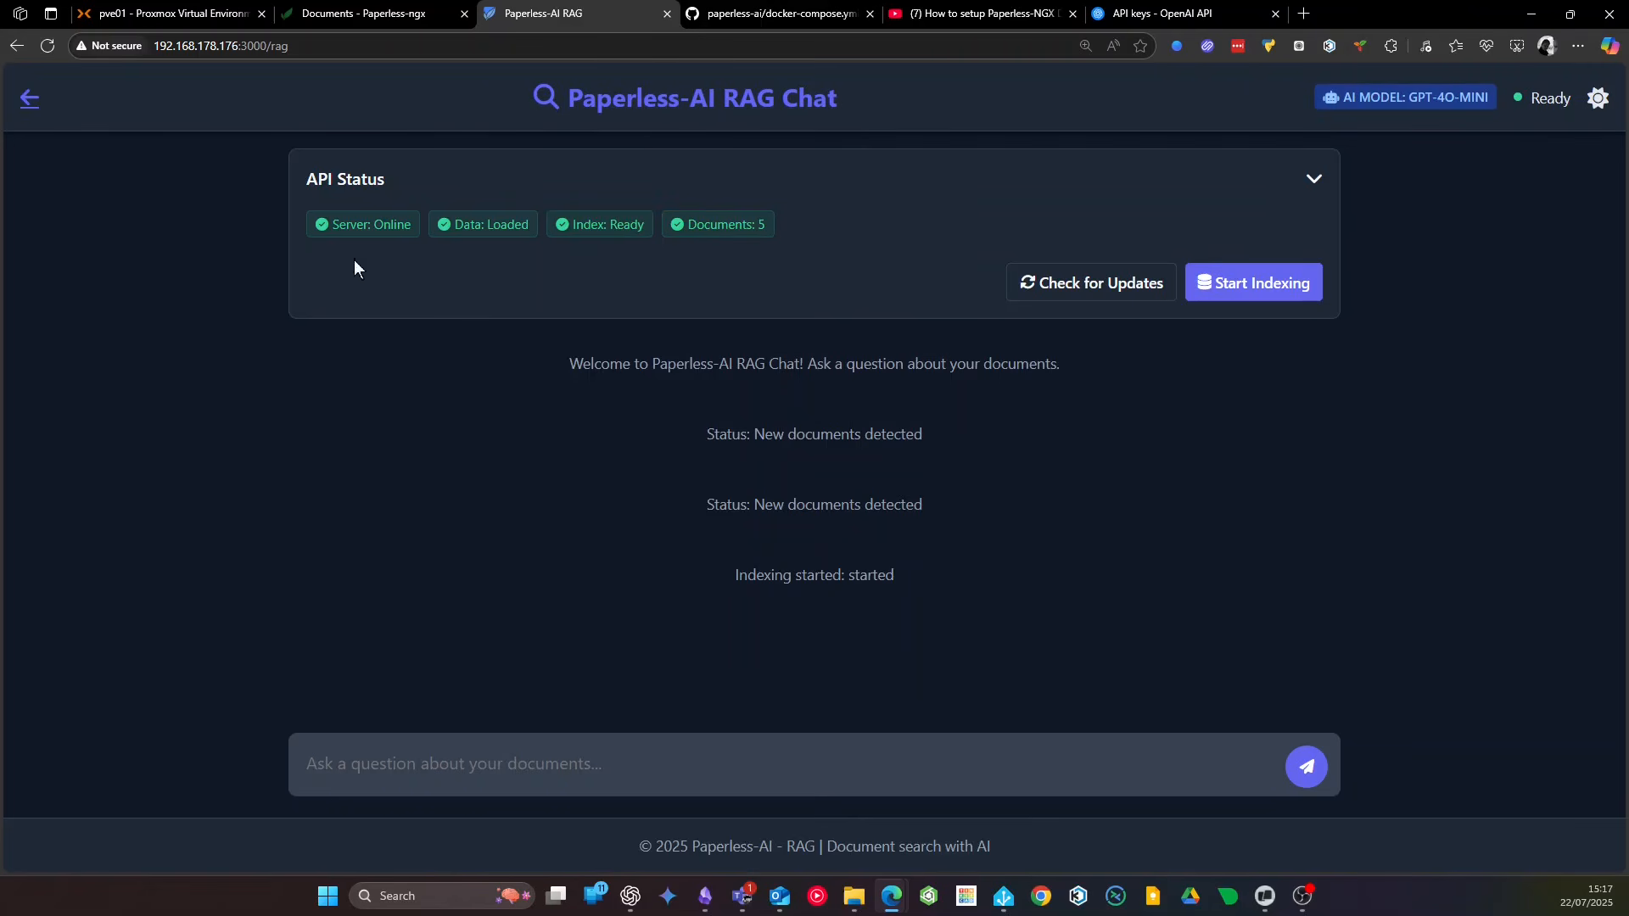
left_click(1313, 176)
left_click(1313, 176)
Ask RAG Chat "How many documents are from Intel" and read the answer
left_click(460, 767)
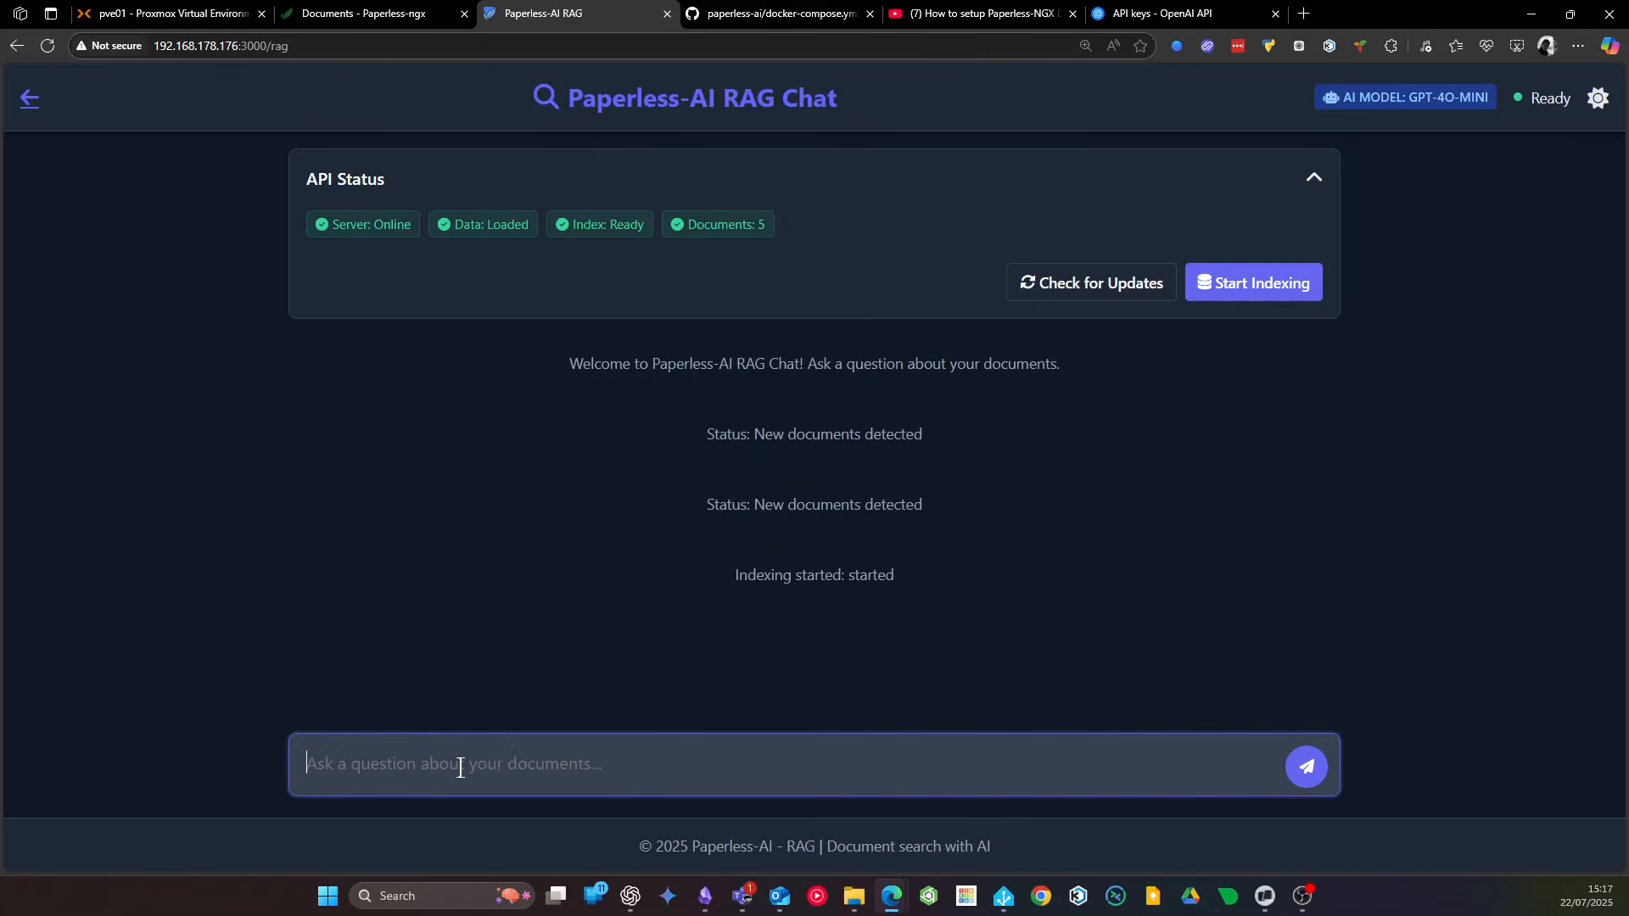
type("How ")
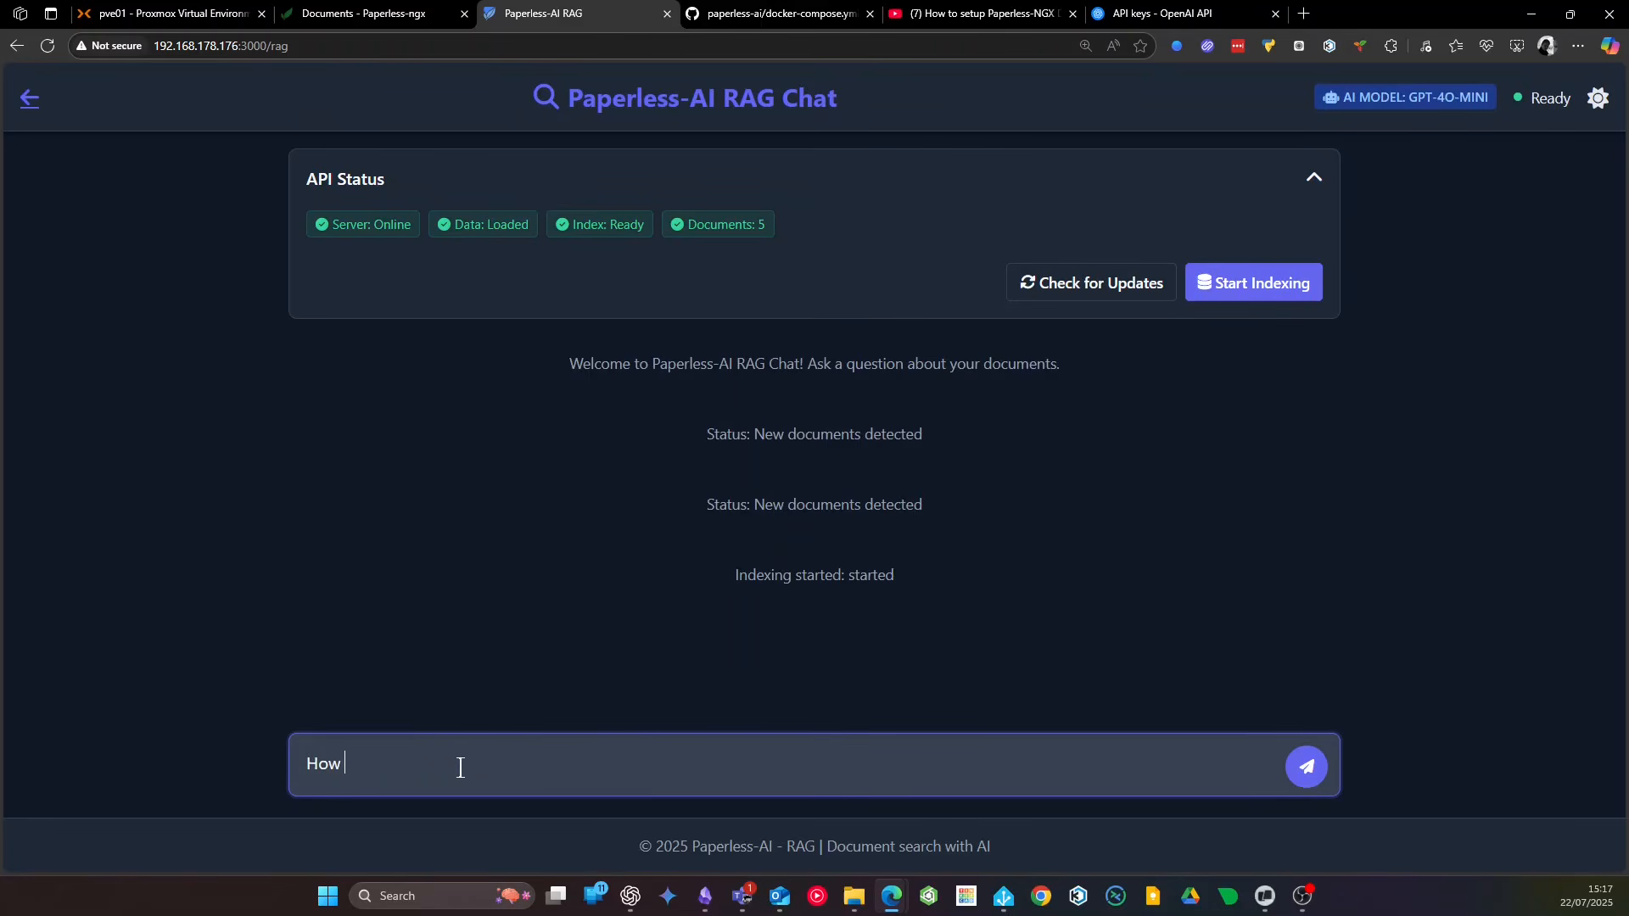
type("many documents are from Intel")
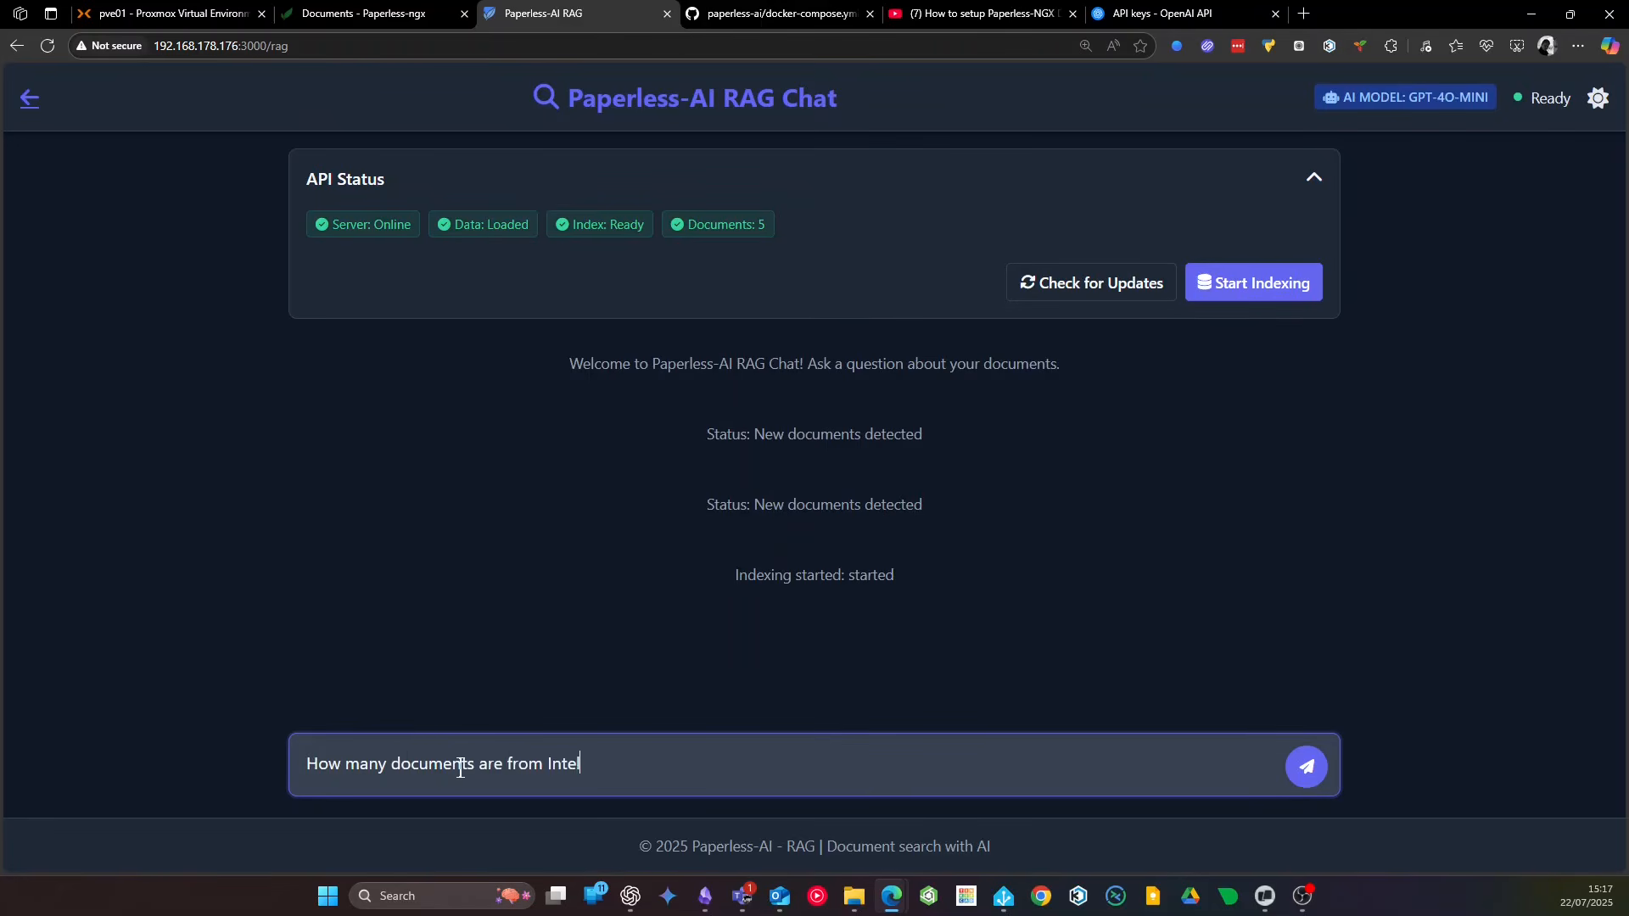
key("Return")
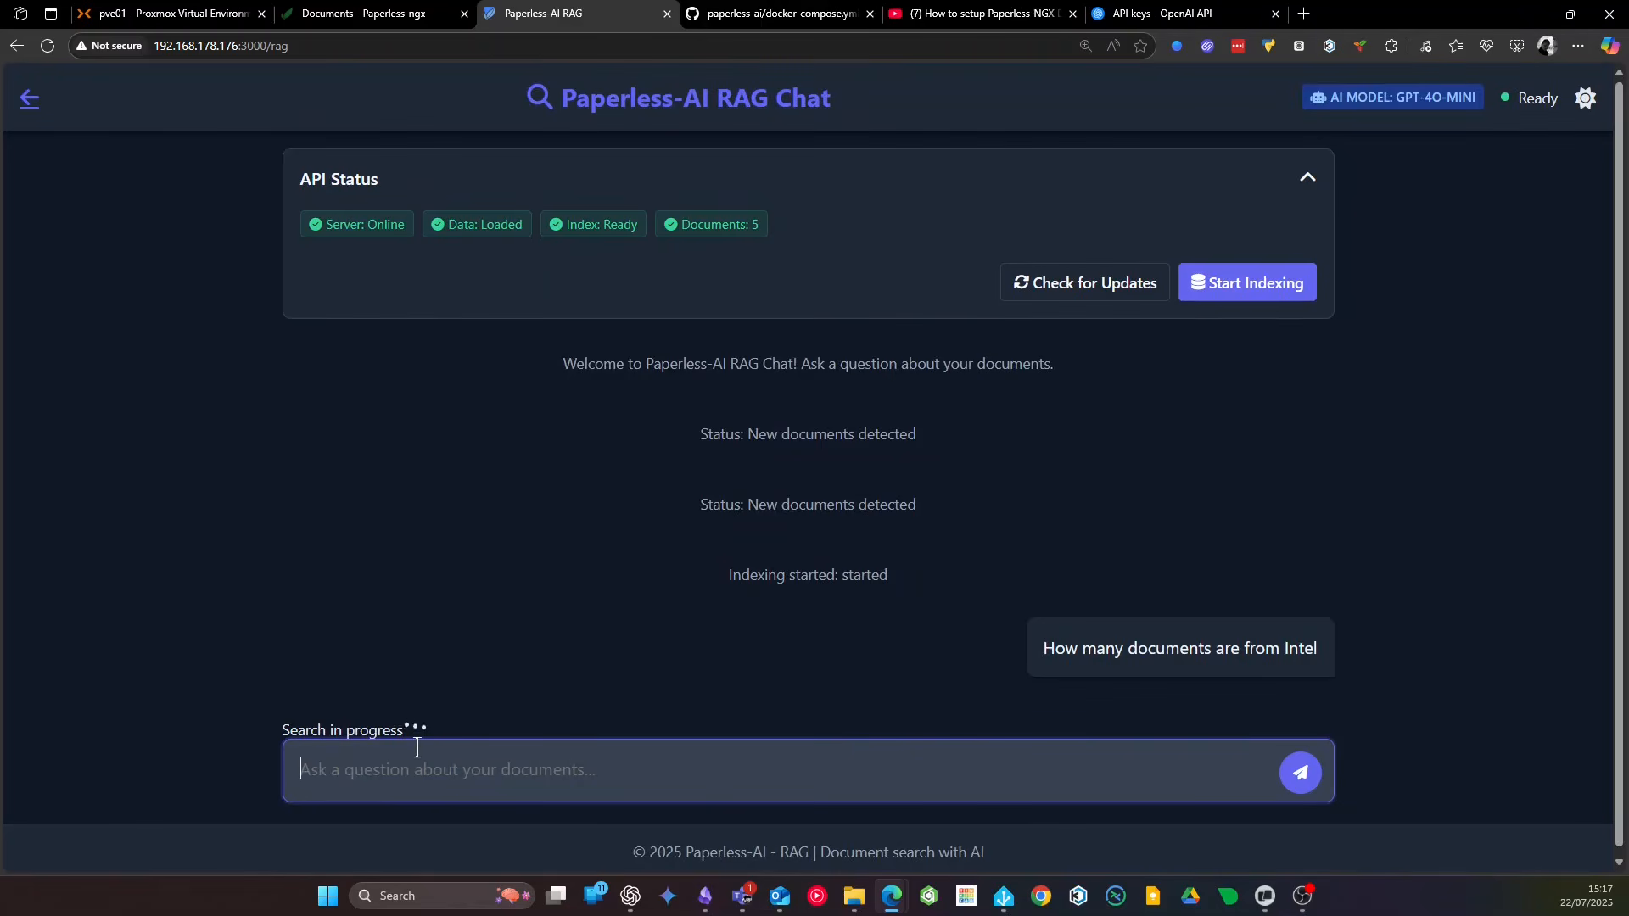
scroll(837, 579, "down", 2)
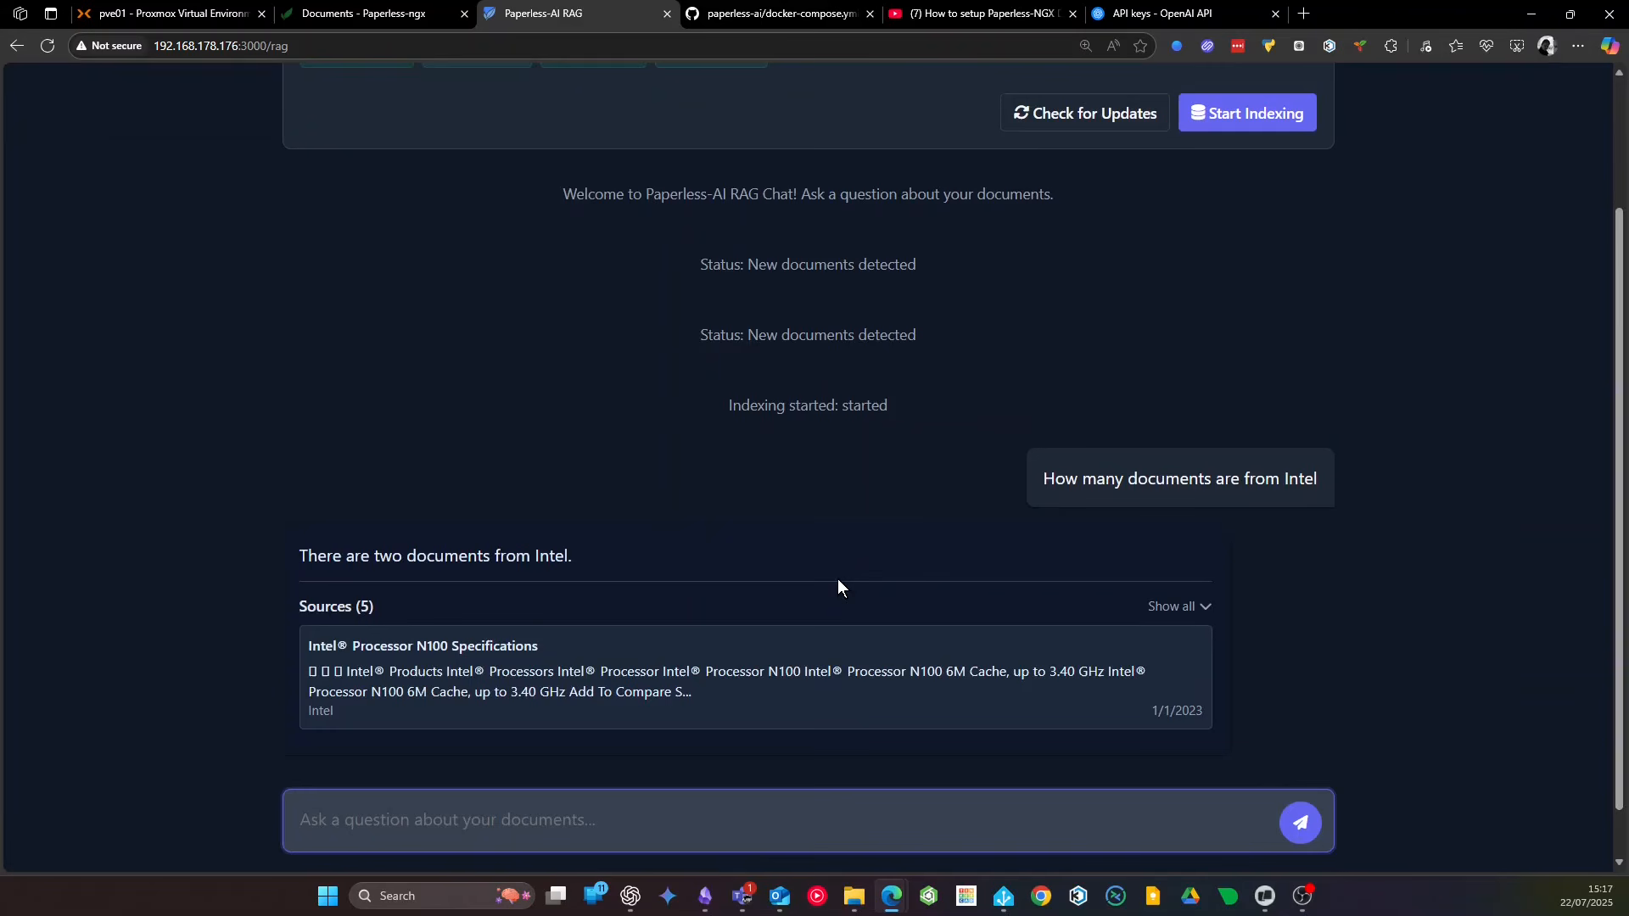
left_click_drag(339, 565, 588, 567)
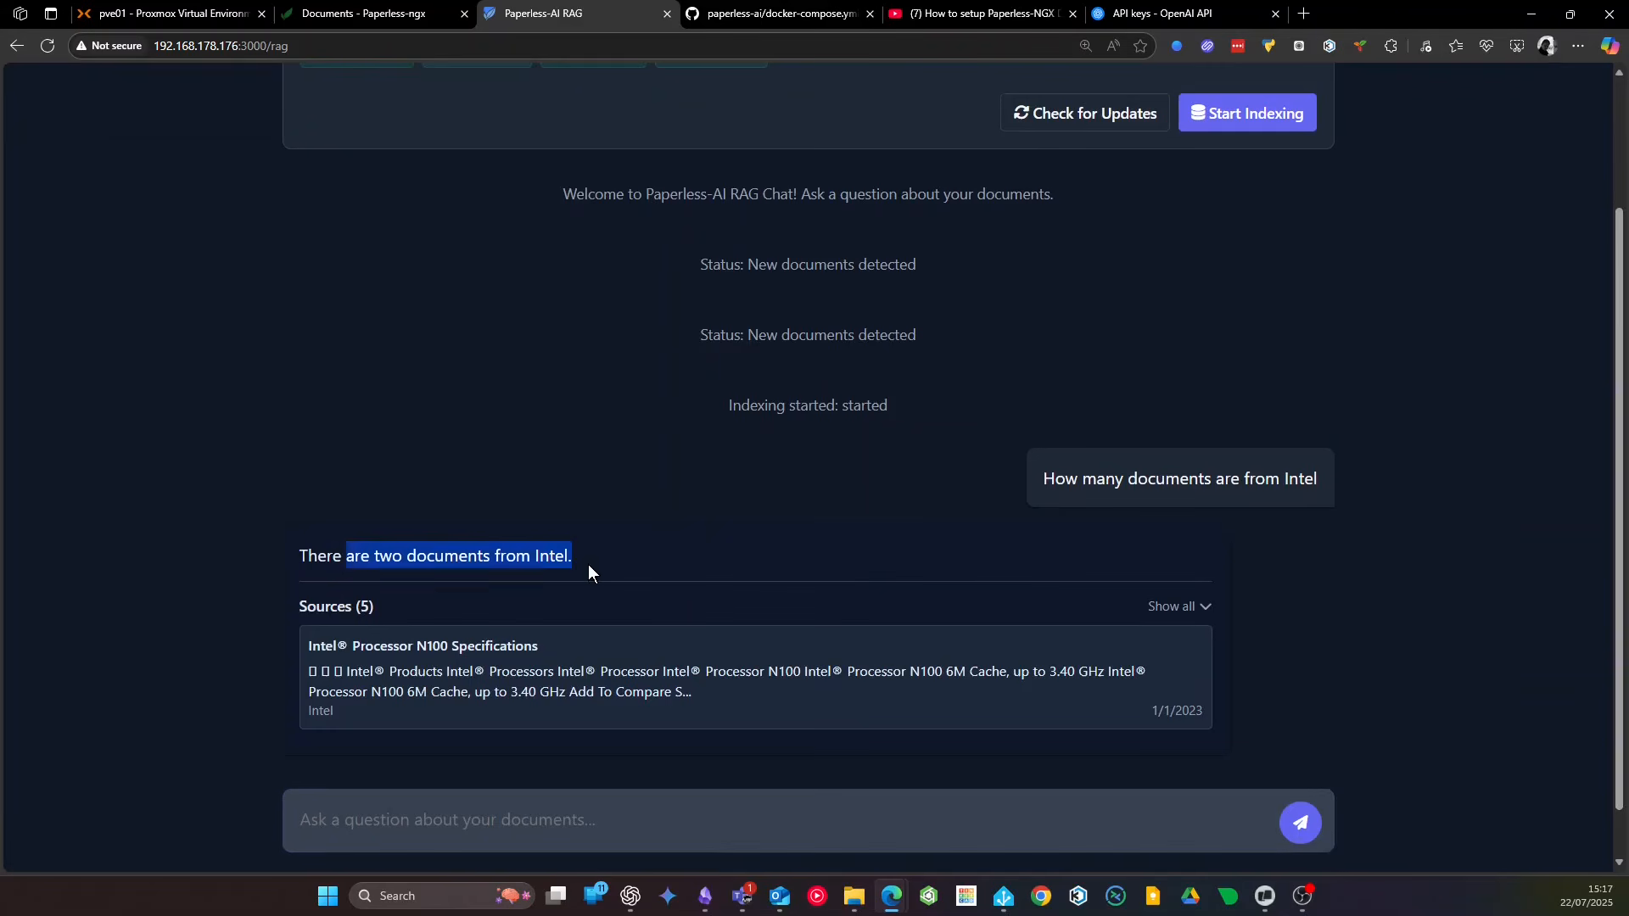
left_click(499, 560)
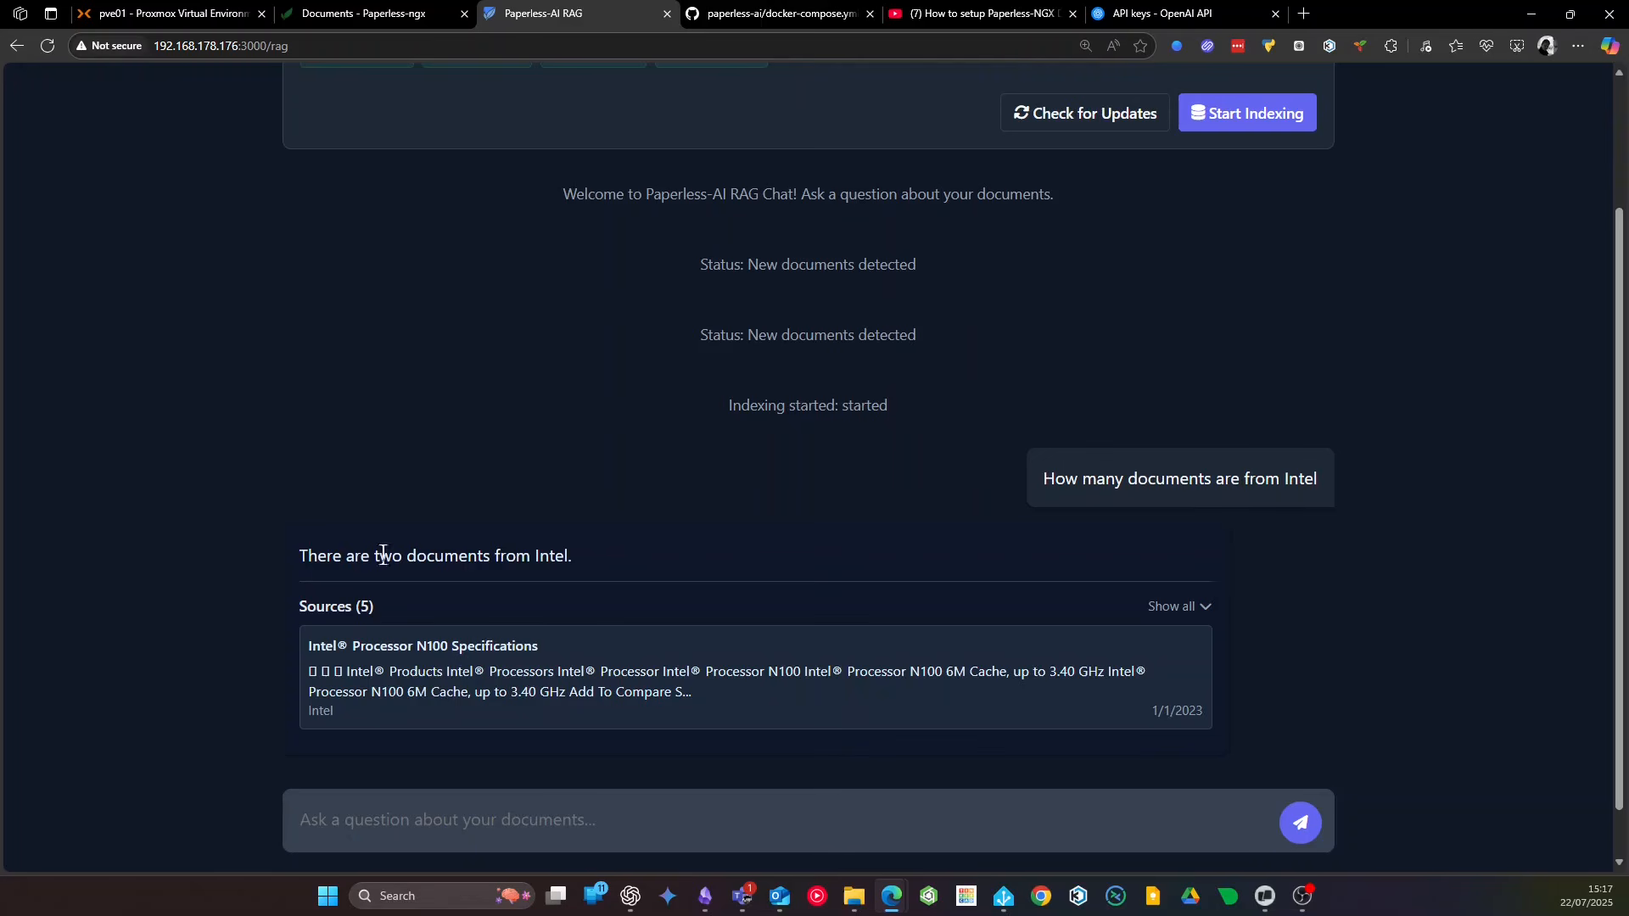
left_click_drag(361, 557, 564, 560)
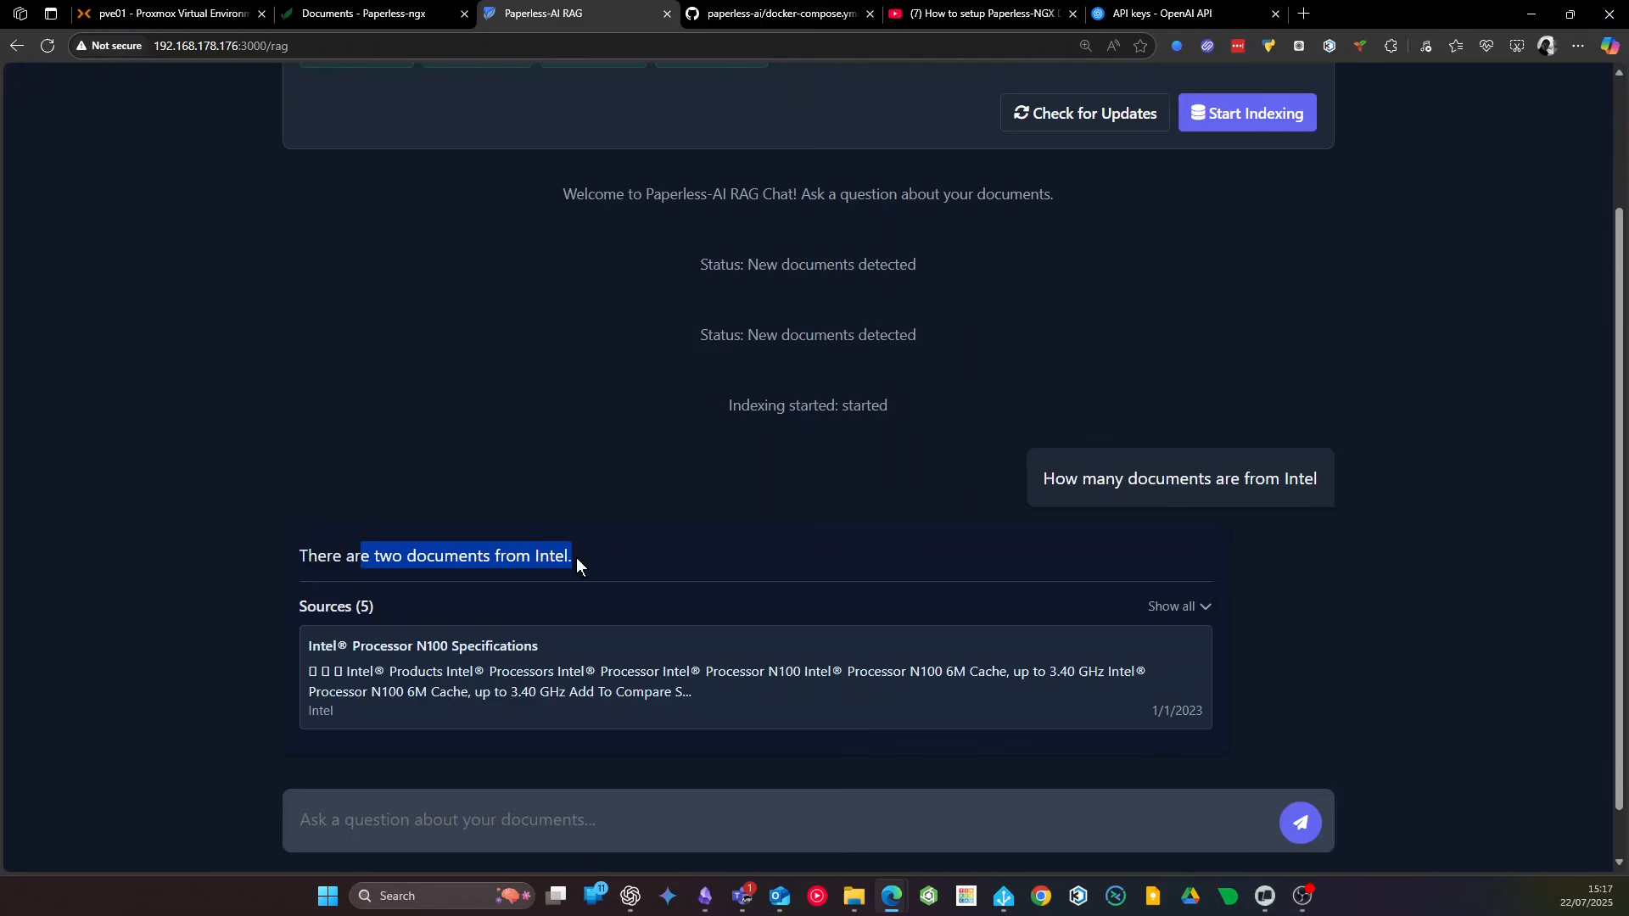
Ask RAG Chat "Which CPUs been mentioned in those documents" and review the listed processors
left_click(449, 822)
type("Whic")
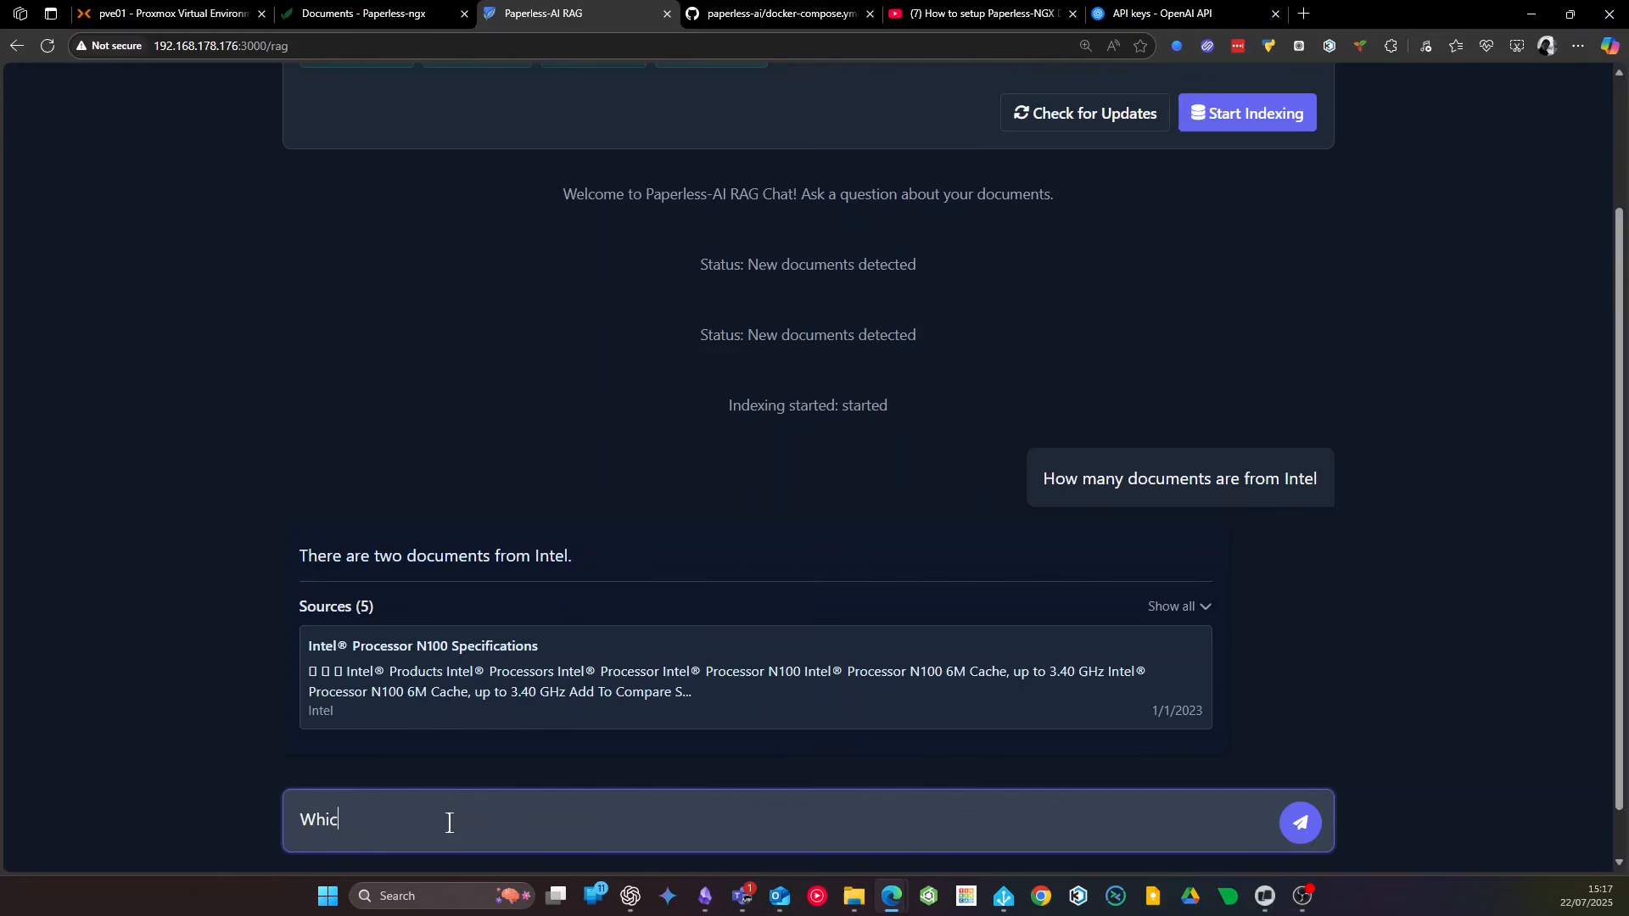
type("h CPUs been mentioned in those documents")
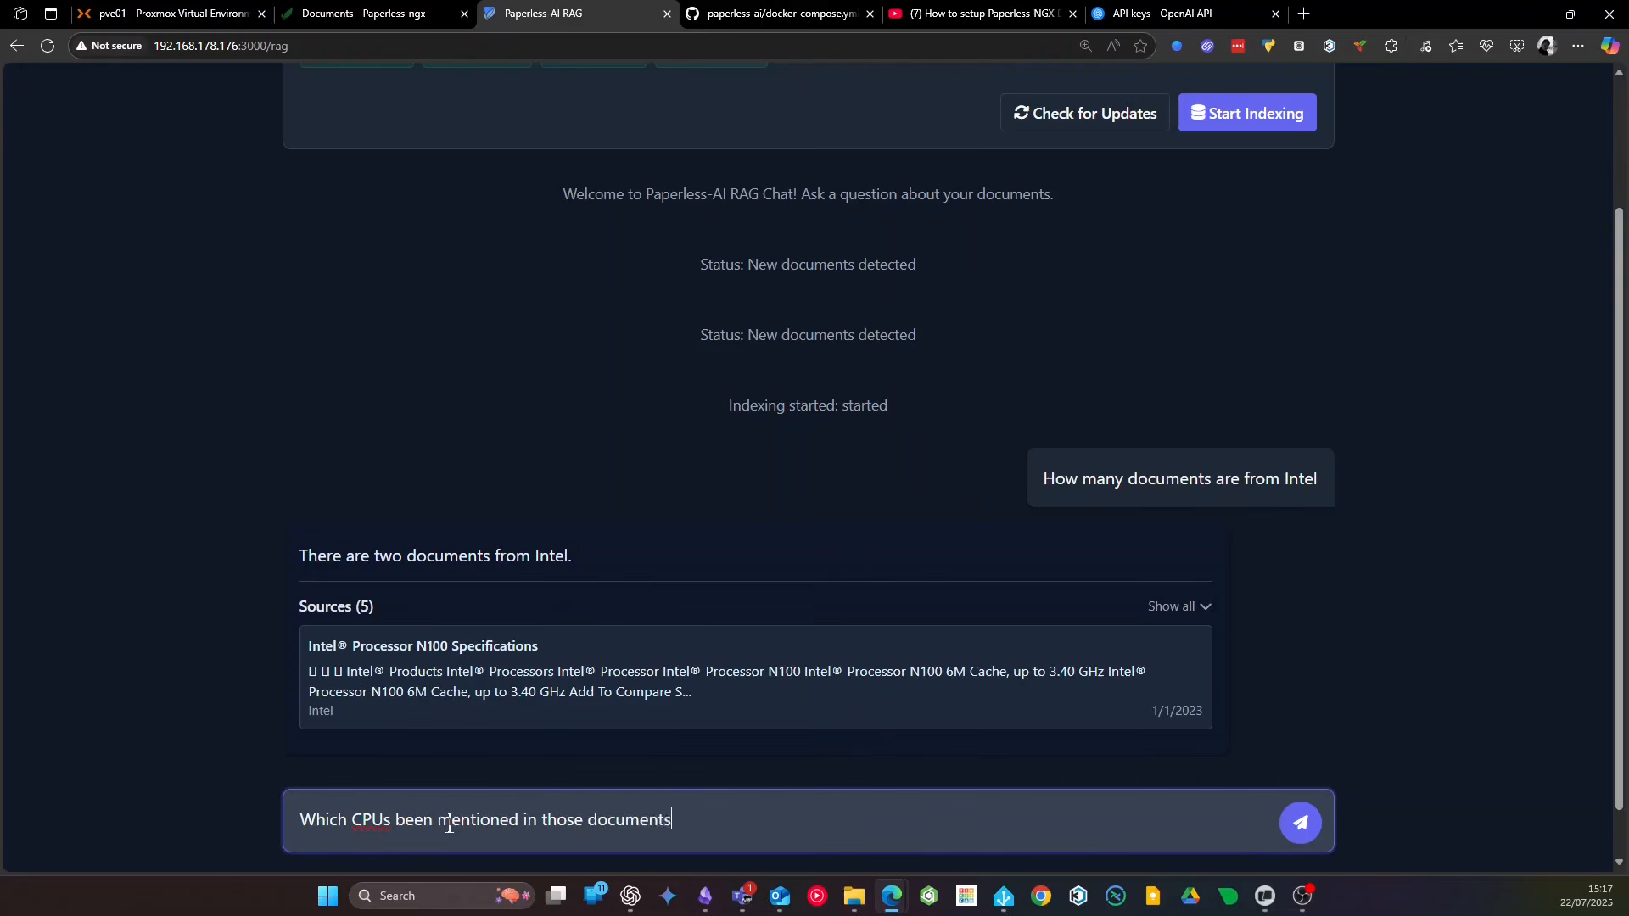
key("Return")
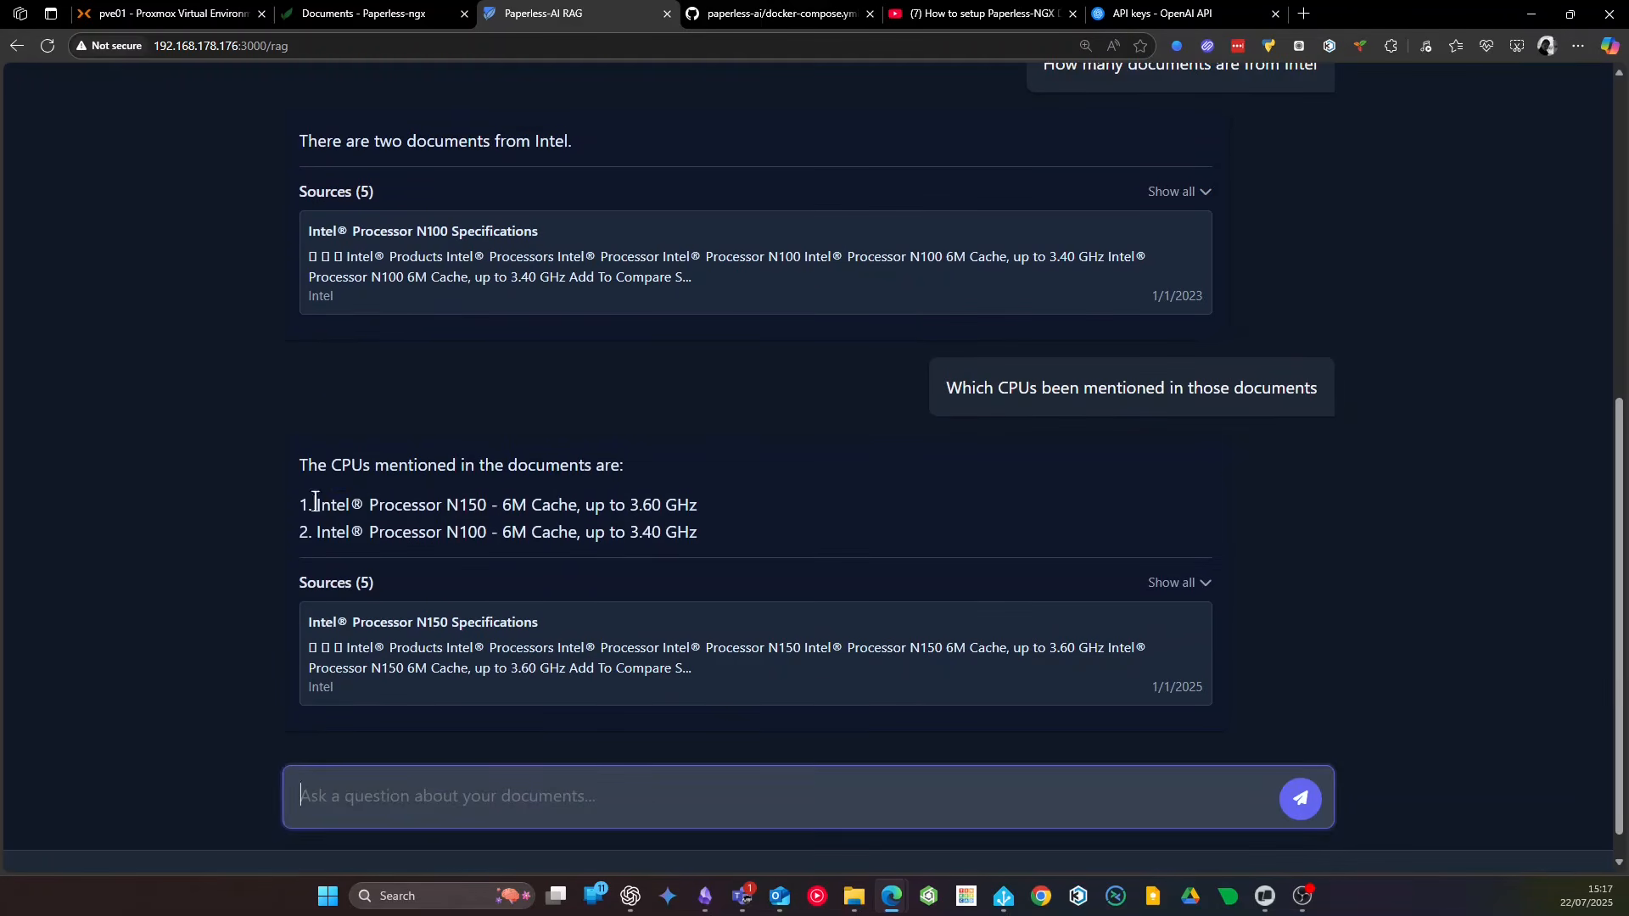
left_click_drag(315, 501, 700, 533)
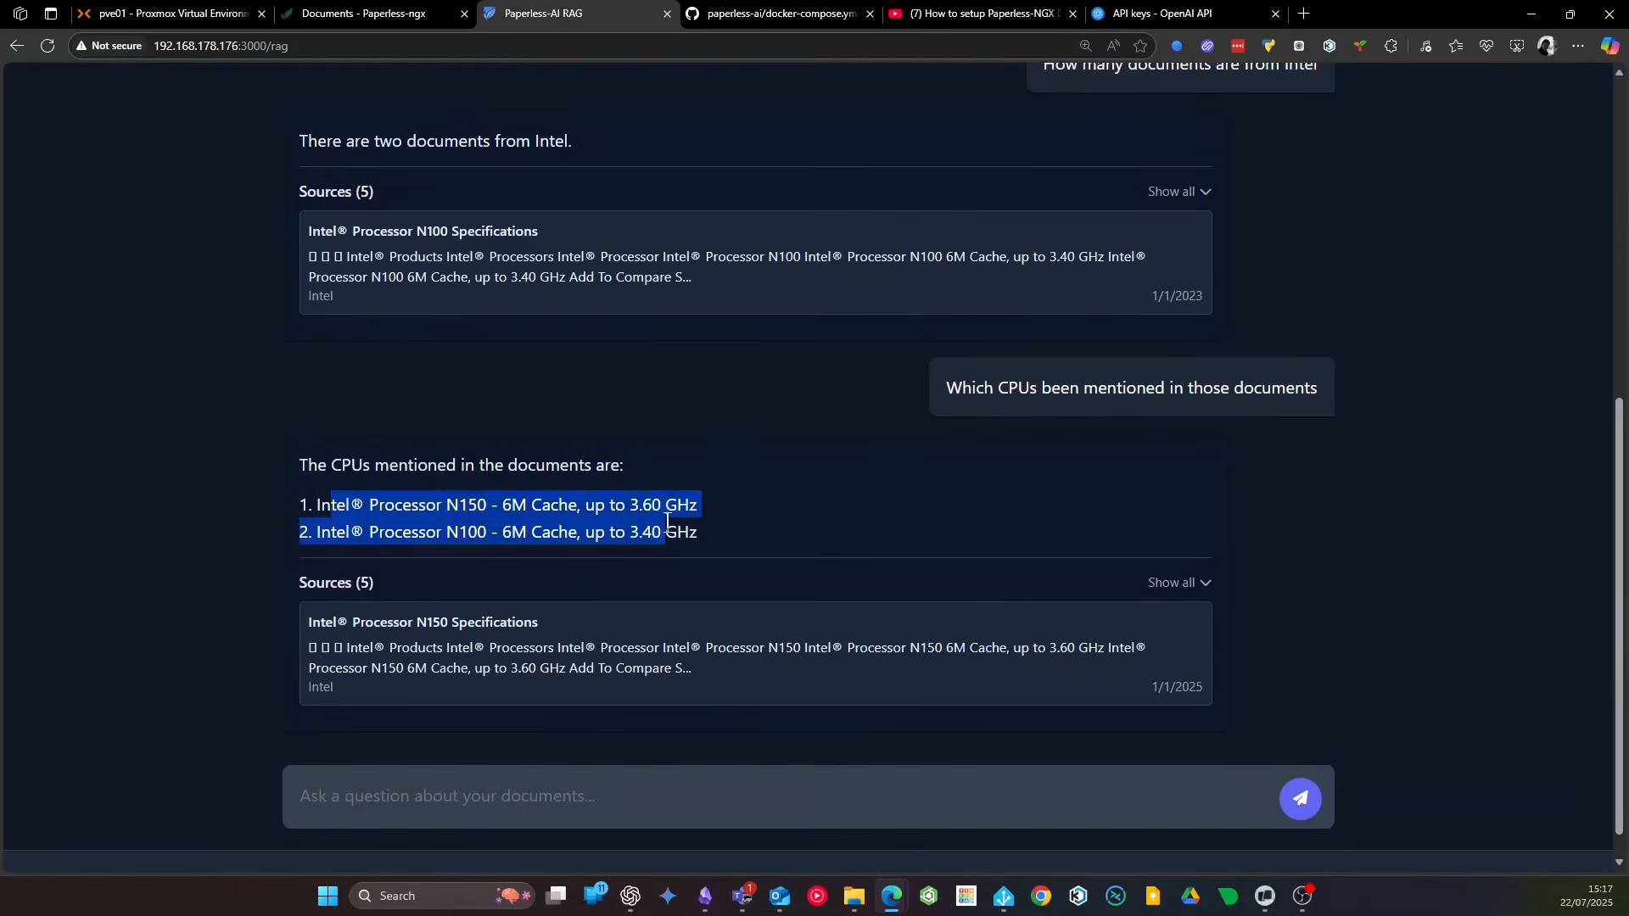
left_click(723, 521)
Ask RAG Chat "Which one have lowest TDP" and read the answer
left_click(534, 800)
type("Which")
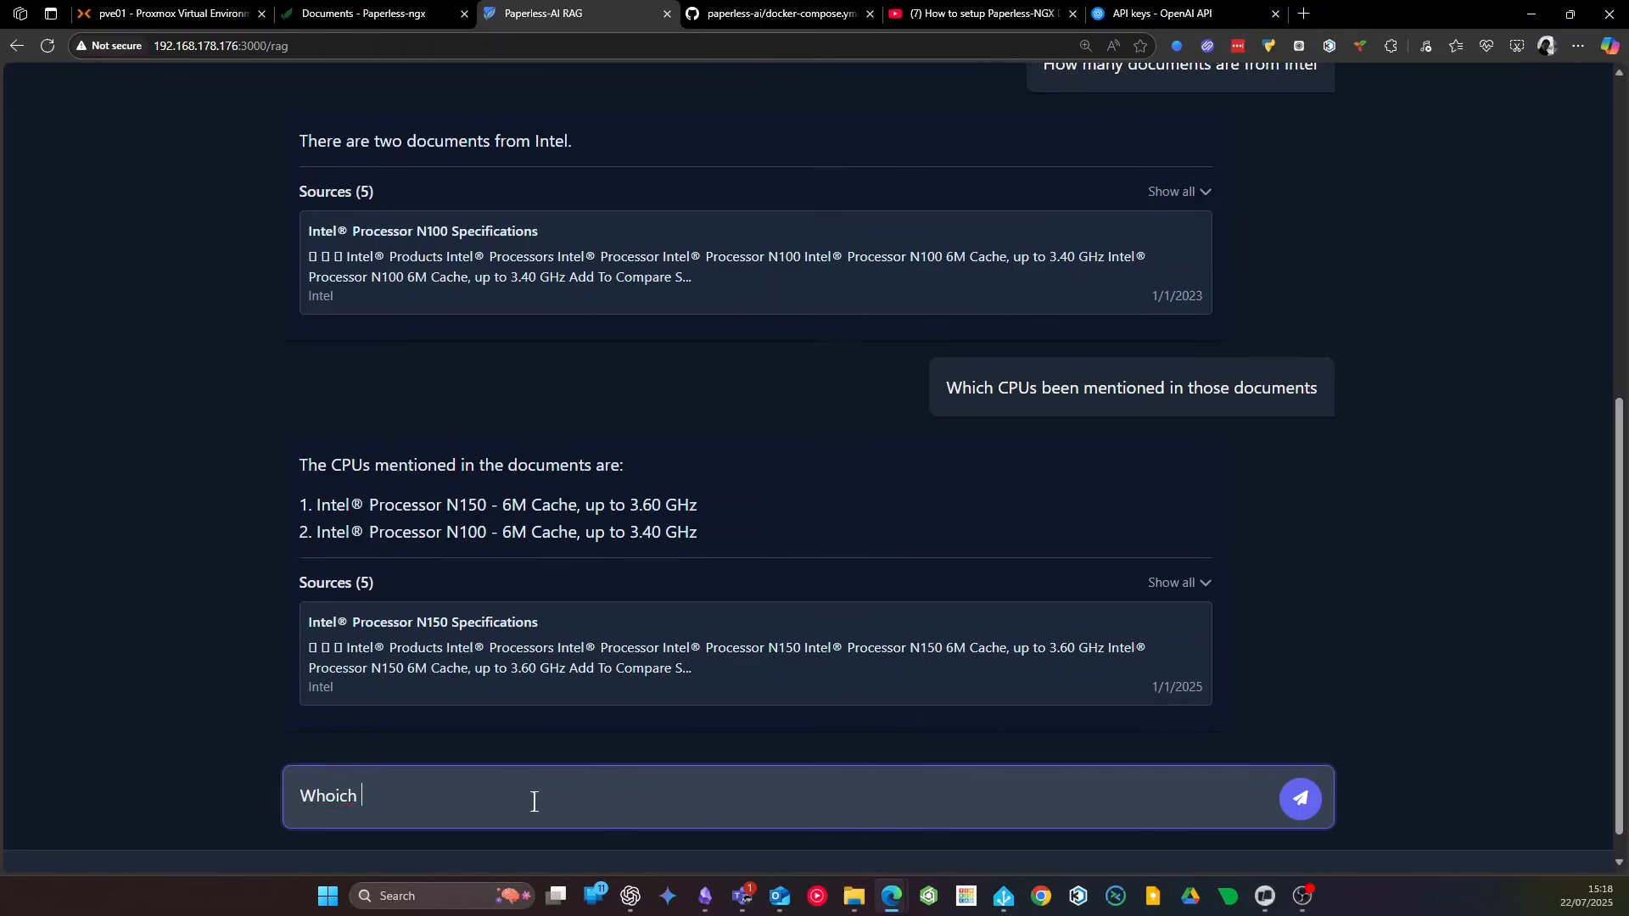
key("BackSpace")
key("BackSpace")
key("BackSpace")
type("o")
key("BackSpace")
type("ich one is")
type("have lowest TDP")
key("Return")
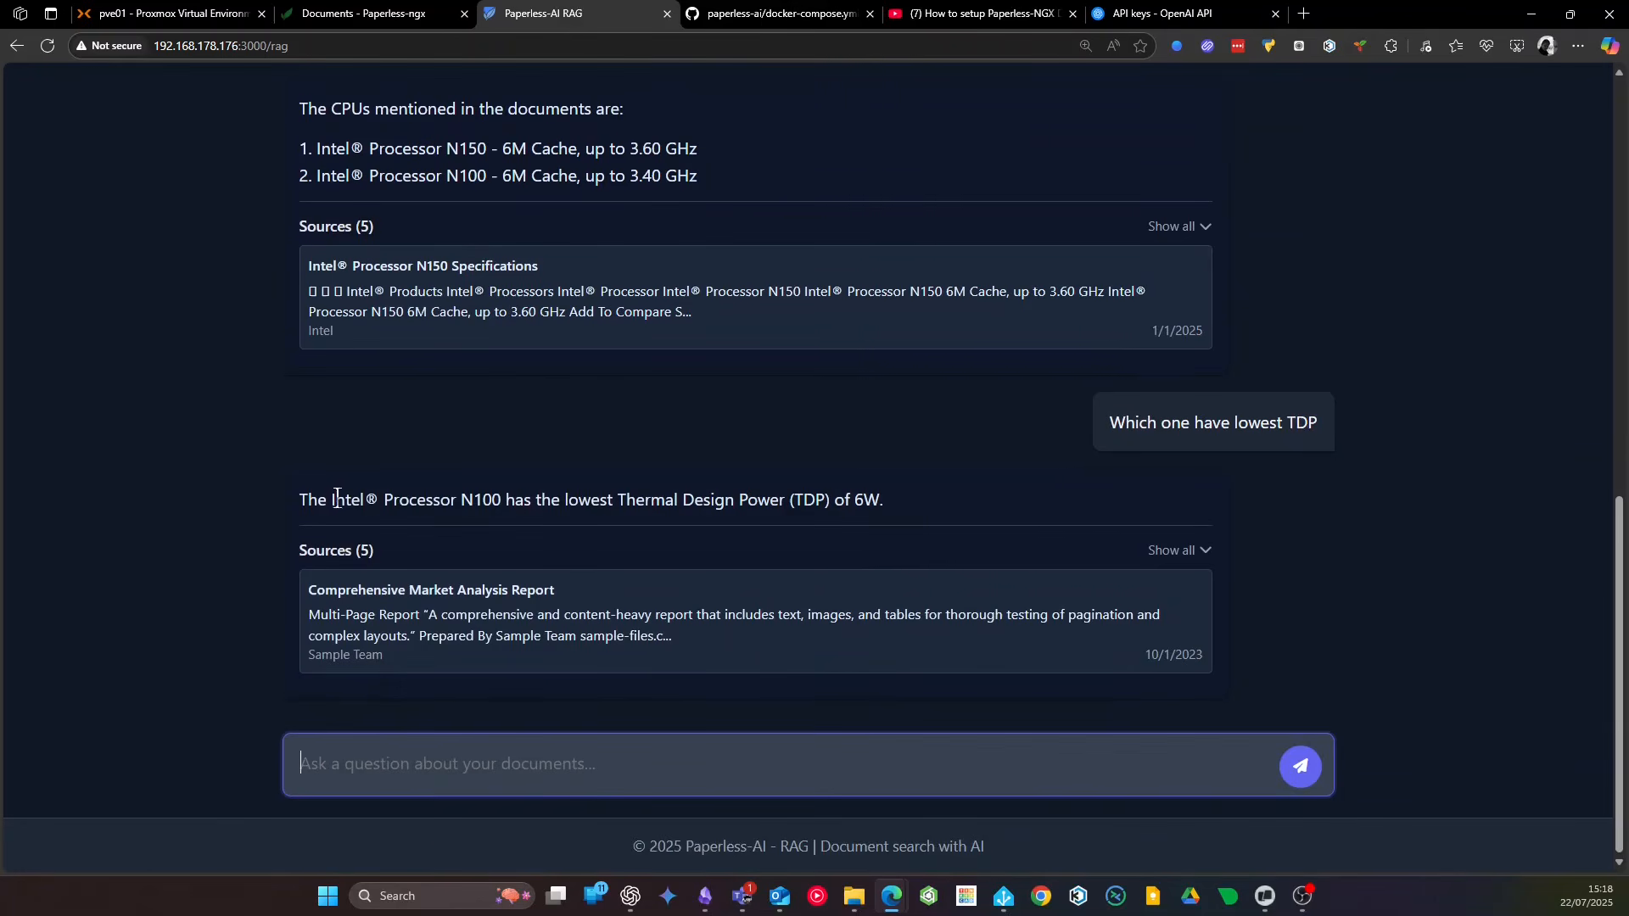
left_click_drag(344, 499, 598, 496)
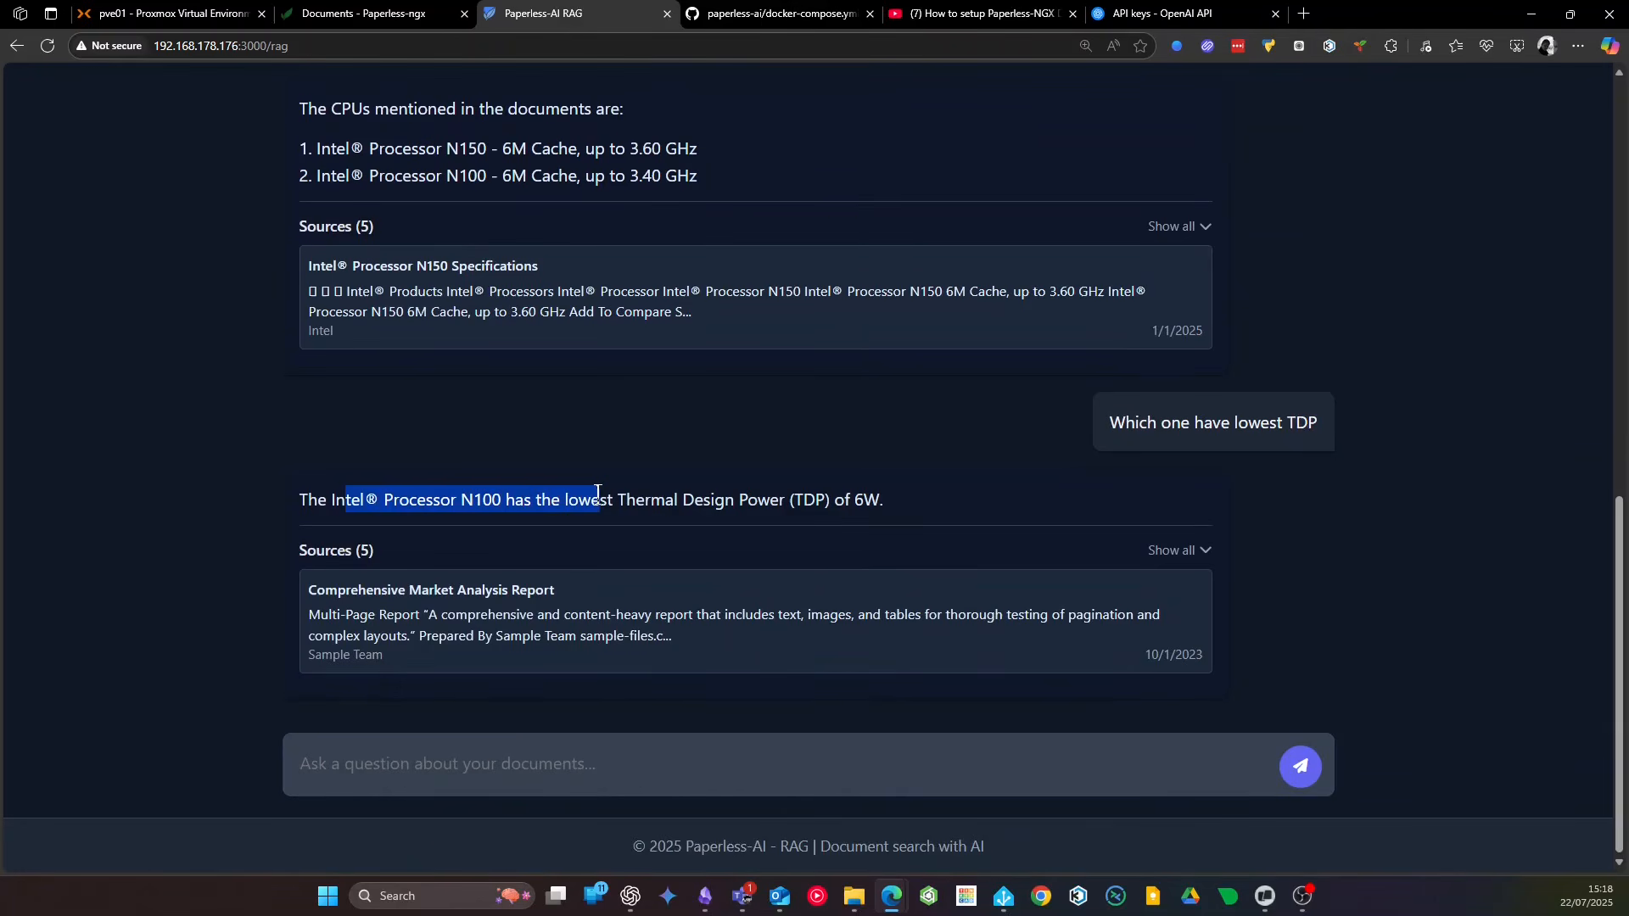
left_click(629, 490)
Ask RAG Chat "What about N150" and check the answer for its speed, cores, turbo frequency and TDP
left_click(415, 779)
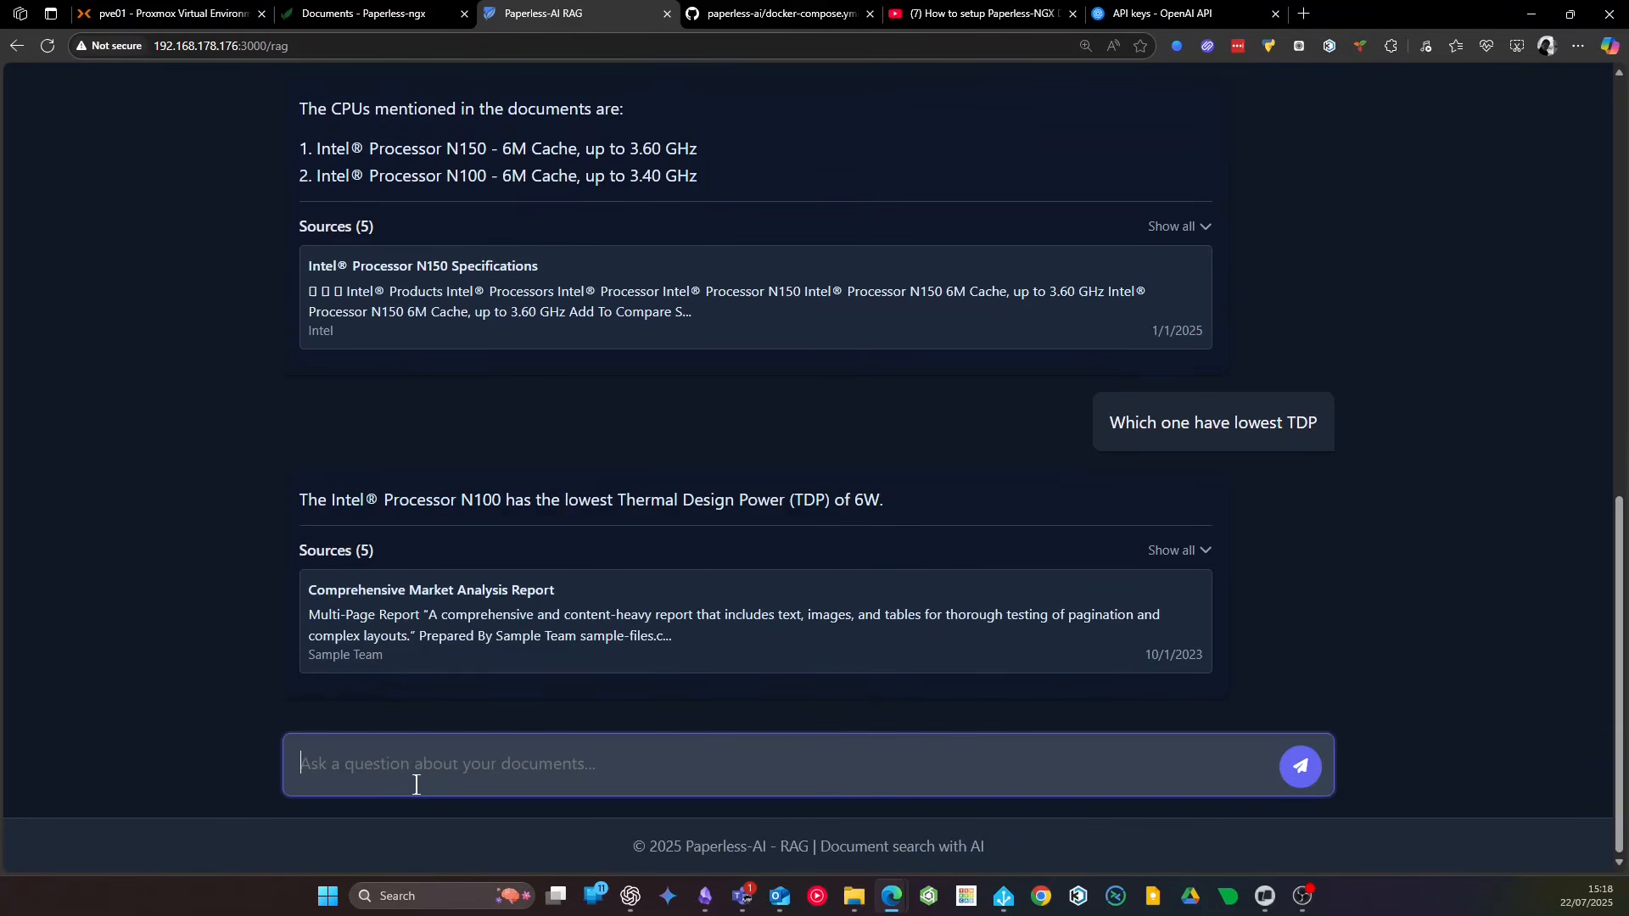
type("What about ")
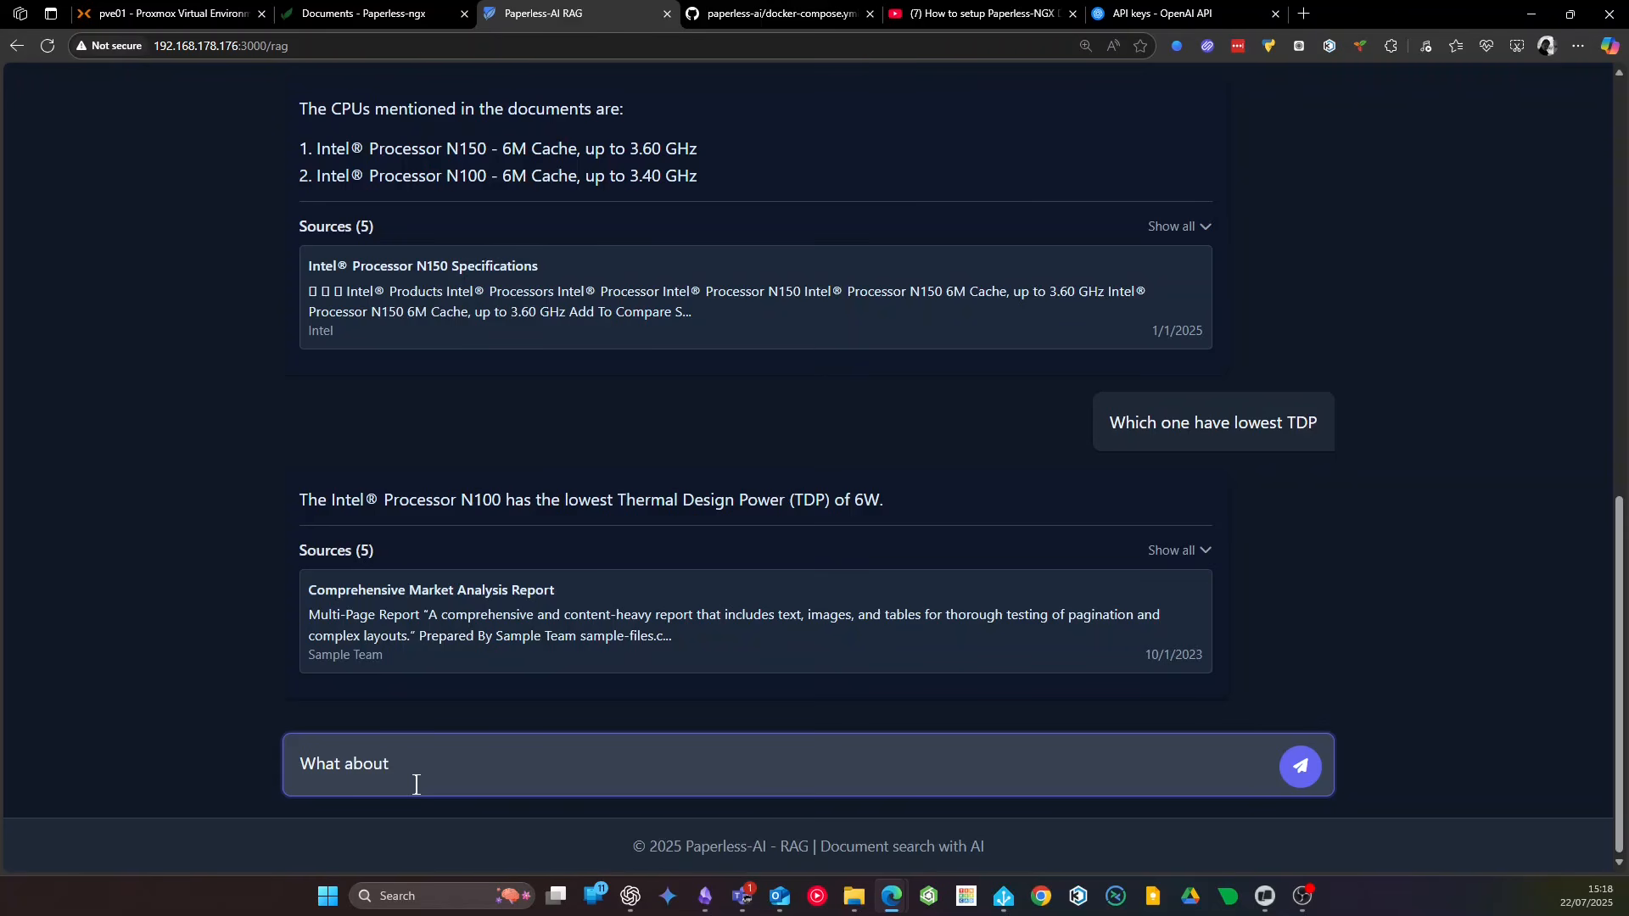
type("N150")
key("Return")
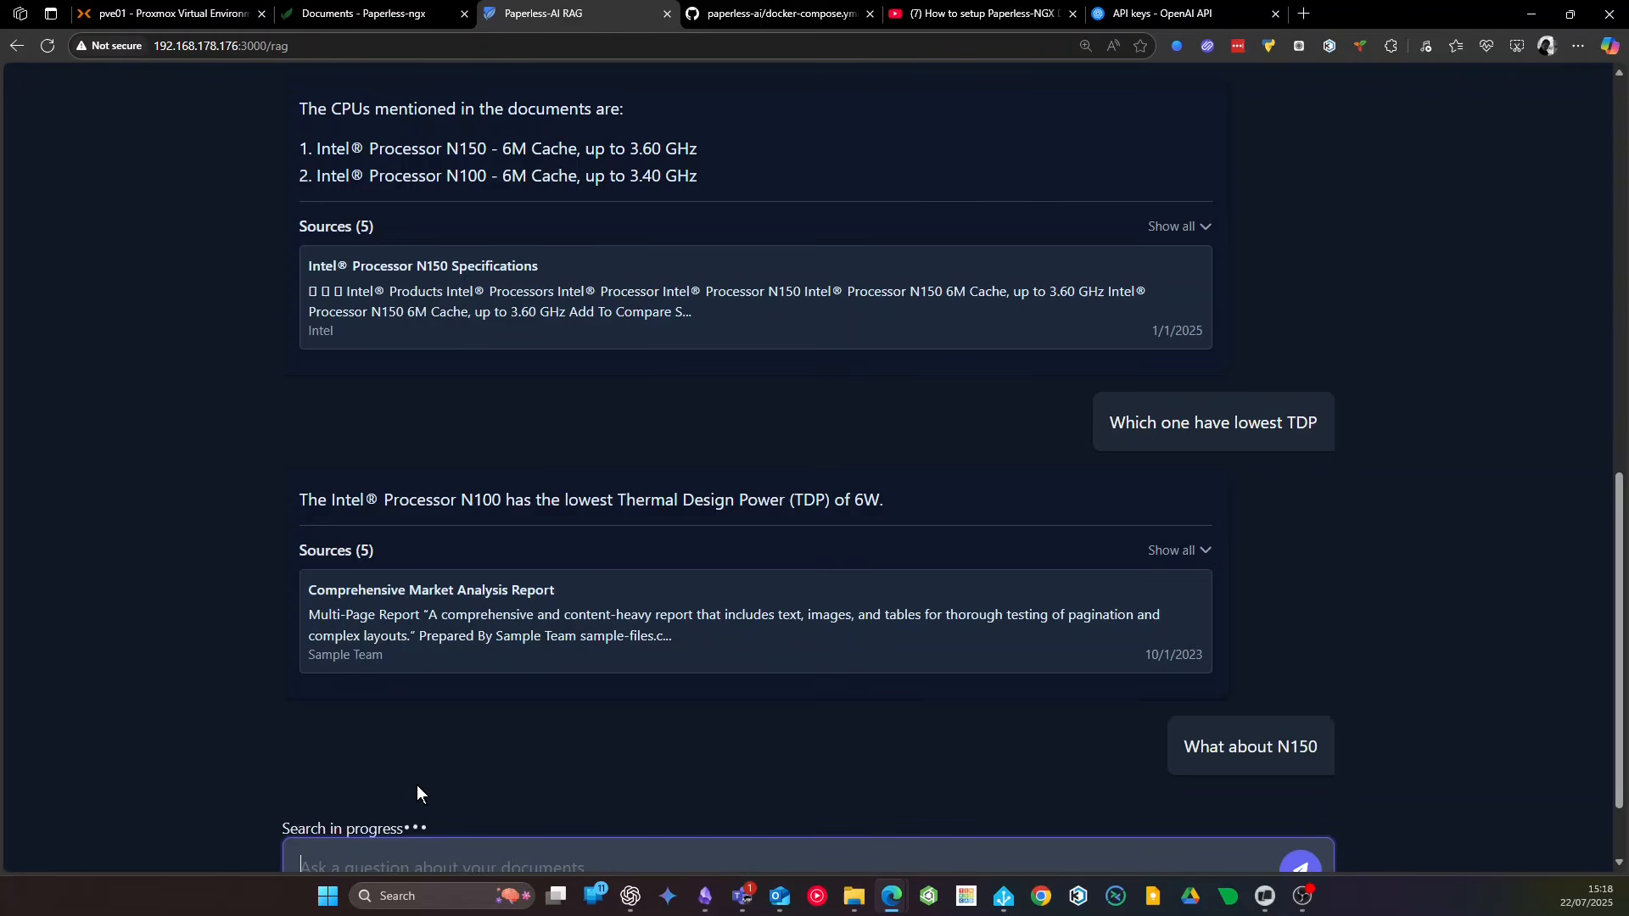
scroll(416, 785, "down", 2)
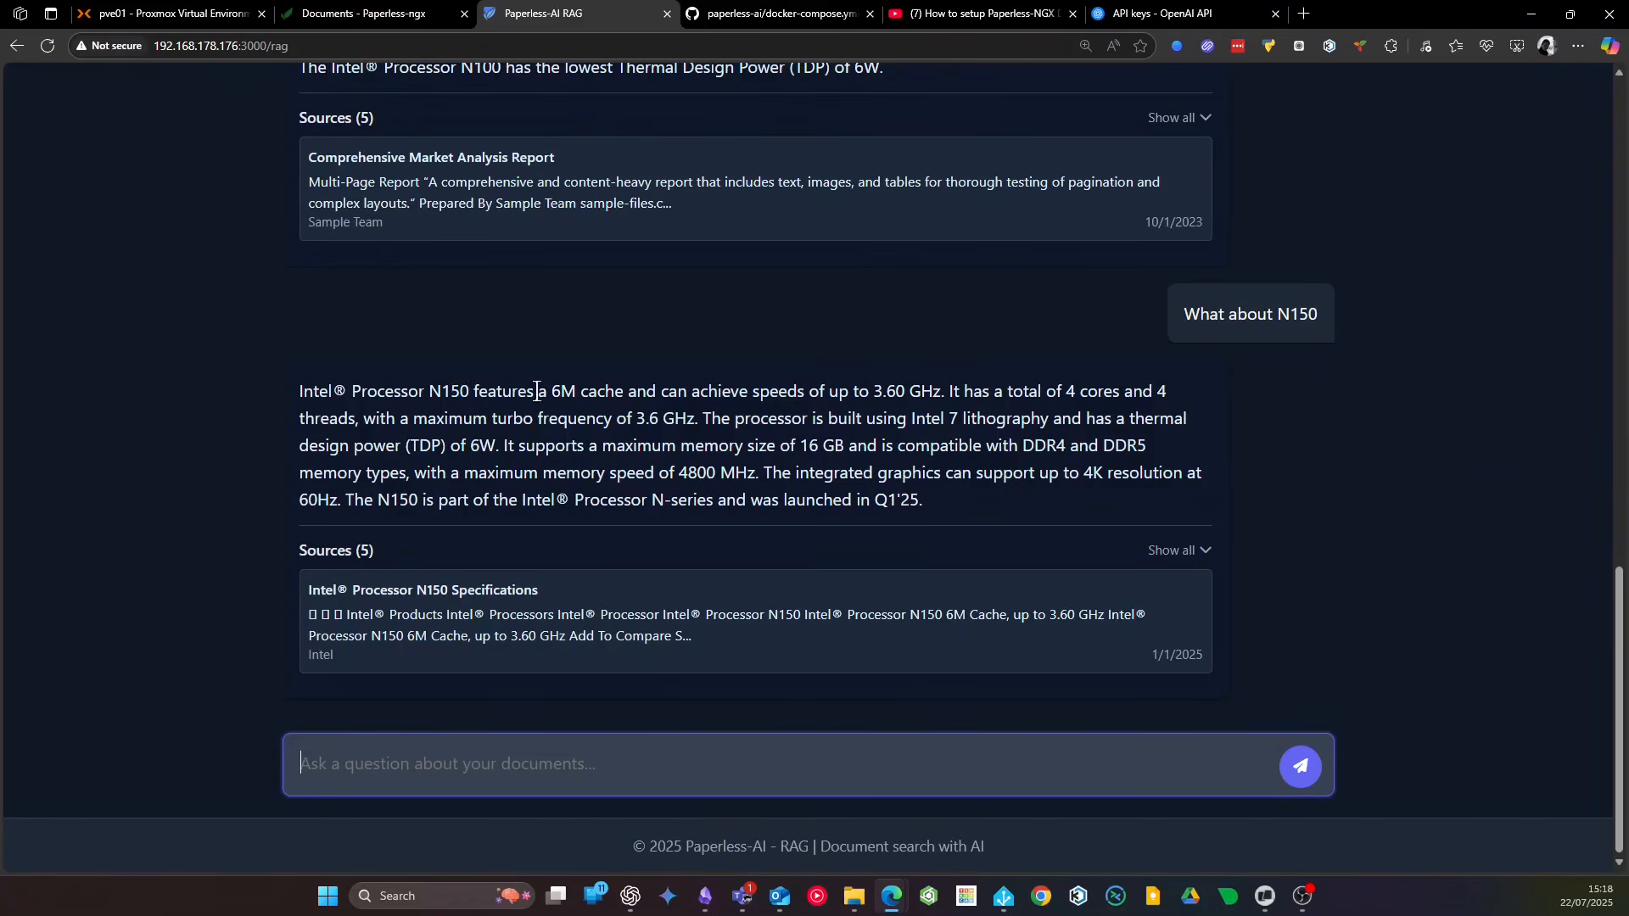
left_click_drag(788, 391, 1143, 391)
left_click_drag(495, 410, 794, 408)
left_click_drag(442, 446, 494, 446)
scroll(553, 456, "up", 1)
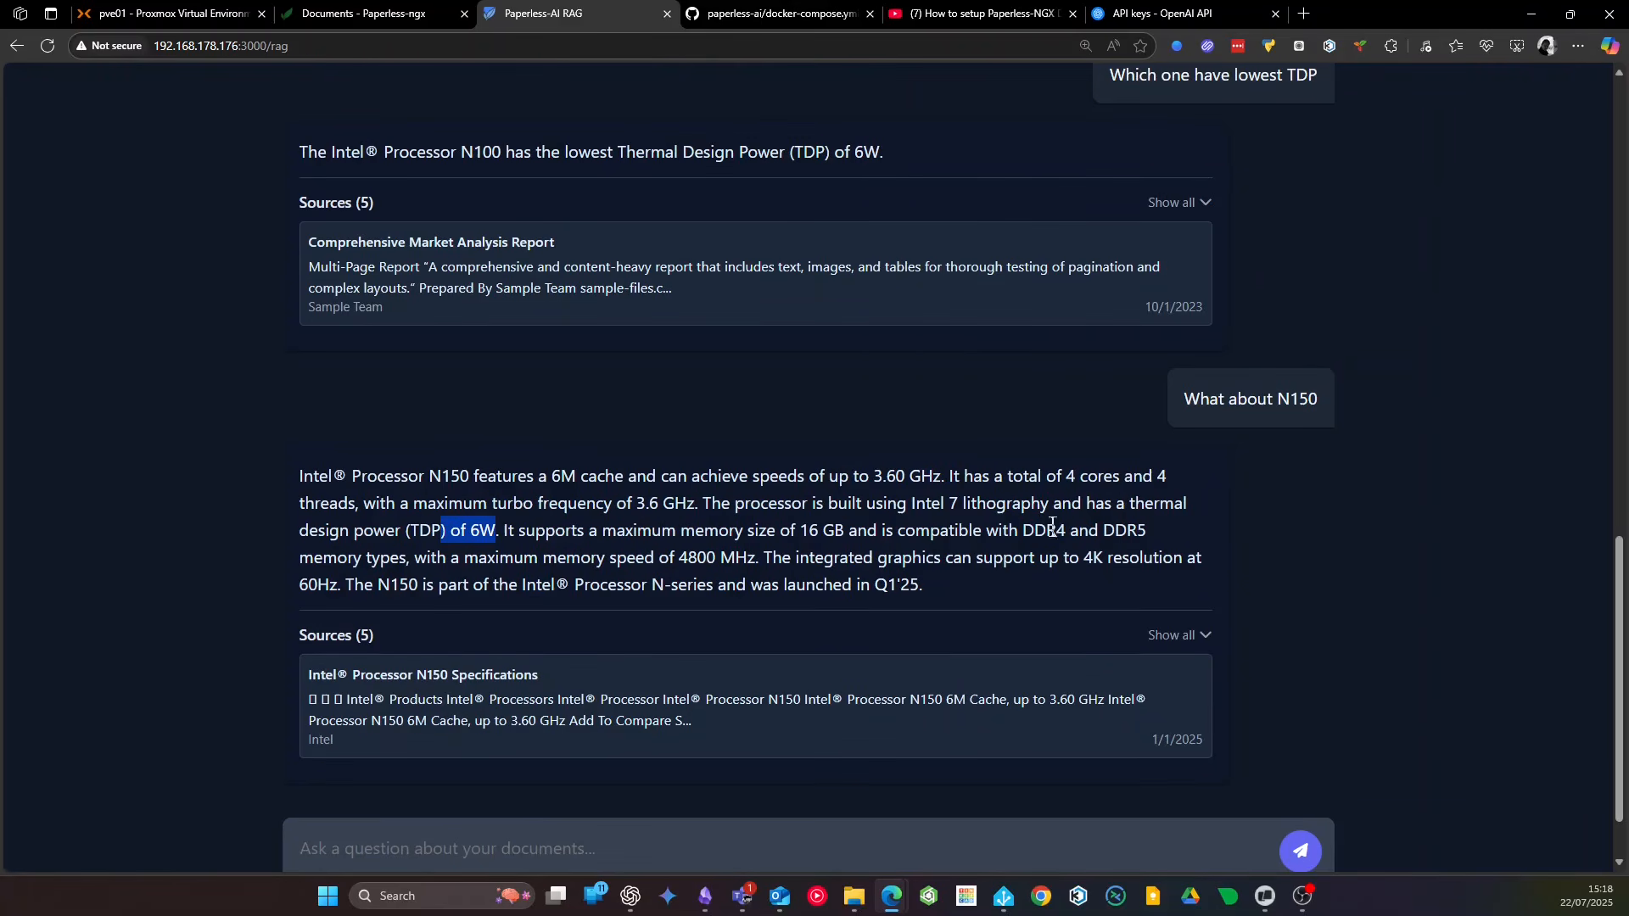
left_click(399, 559)
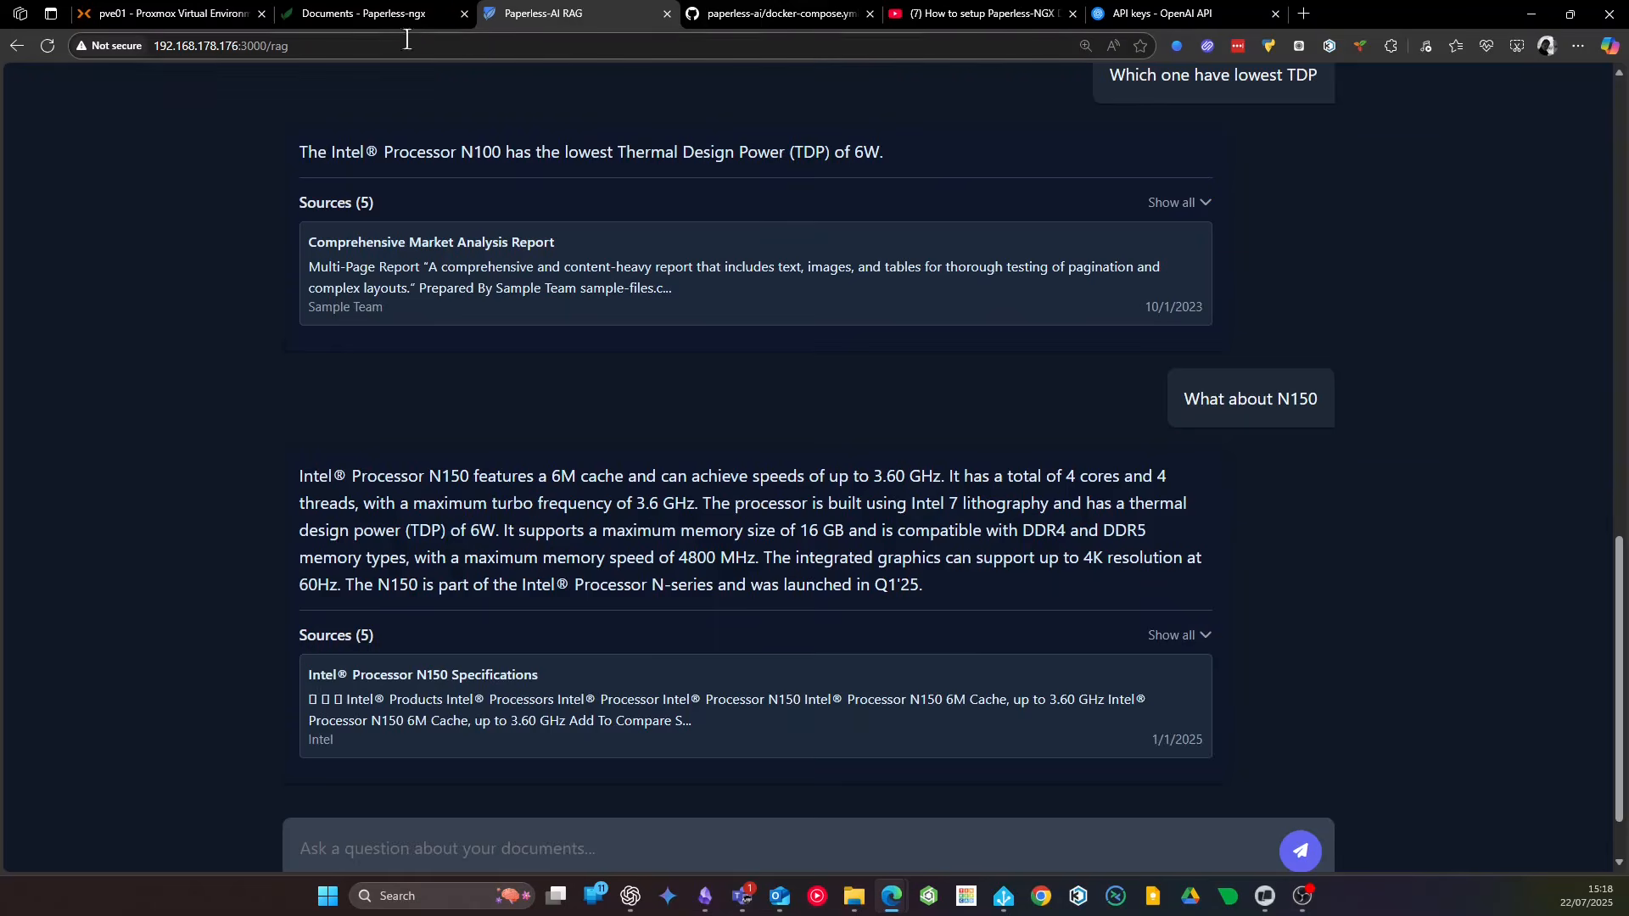
Switch to Paperless-ngx, open the Intel Processor N150 Specifications document and check its CPU specifications, including the base power
left_click(399, 14)
left_click(375, 466)
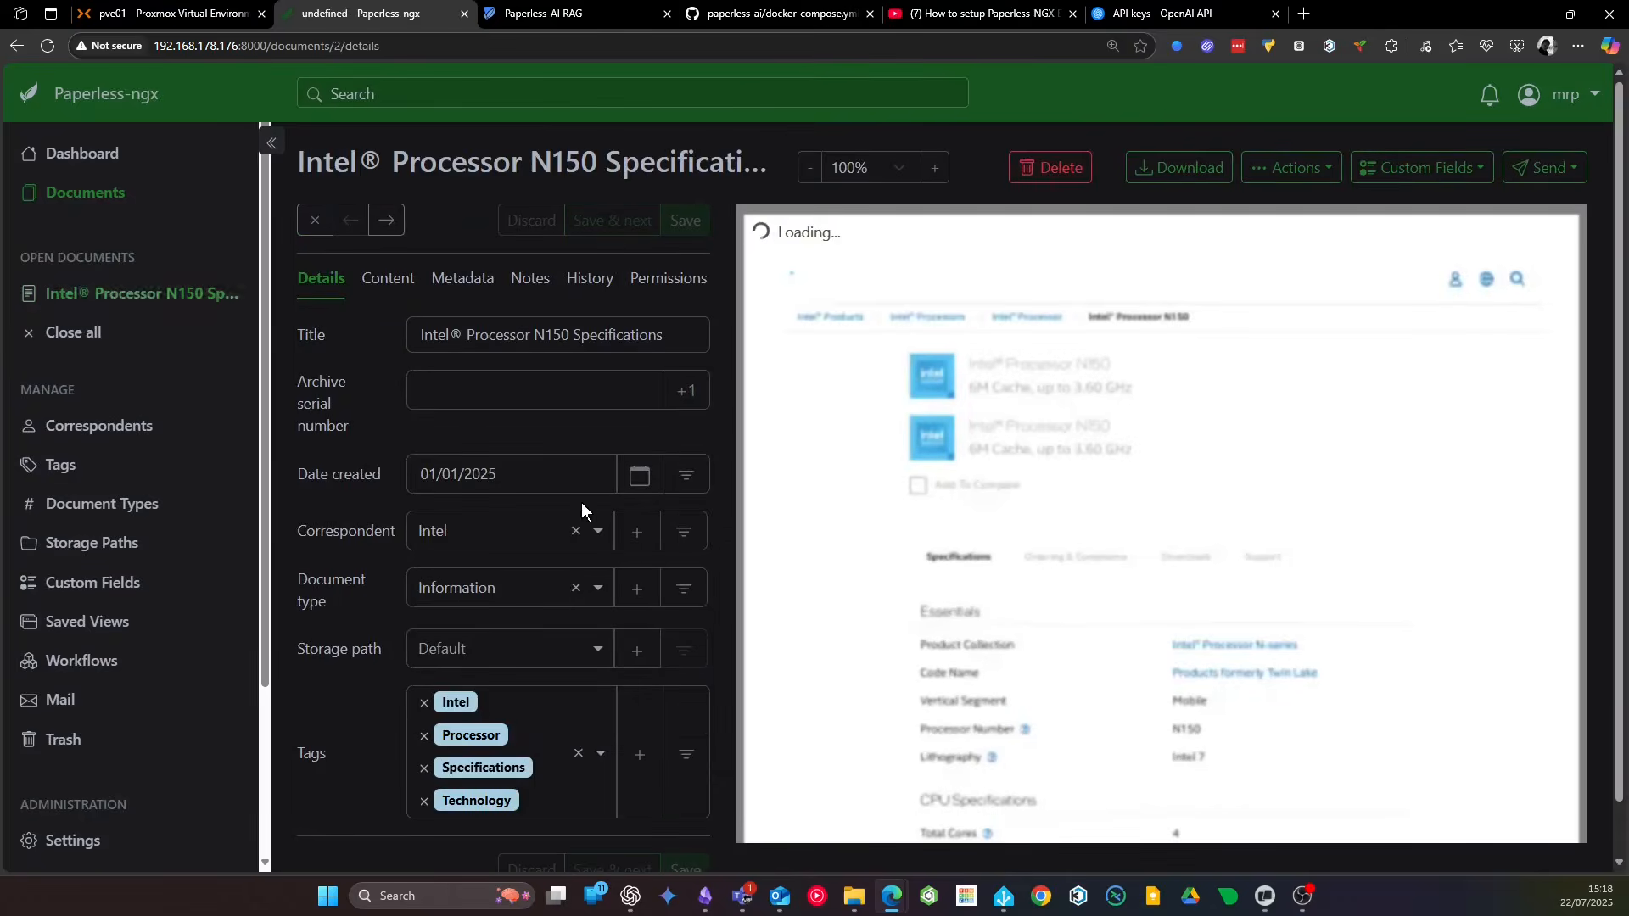
scroll(582, 508, "down", 1)
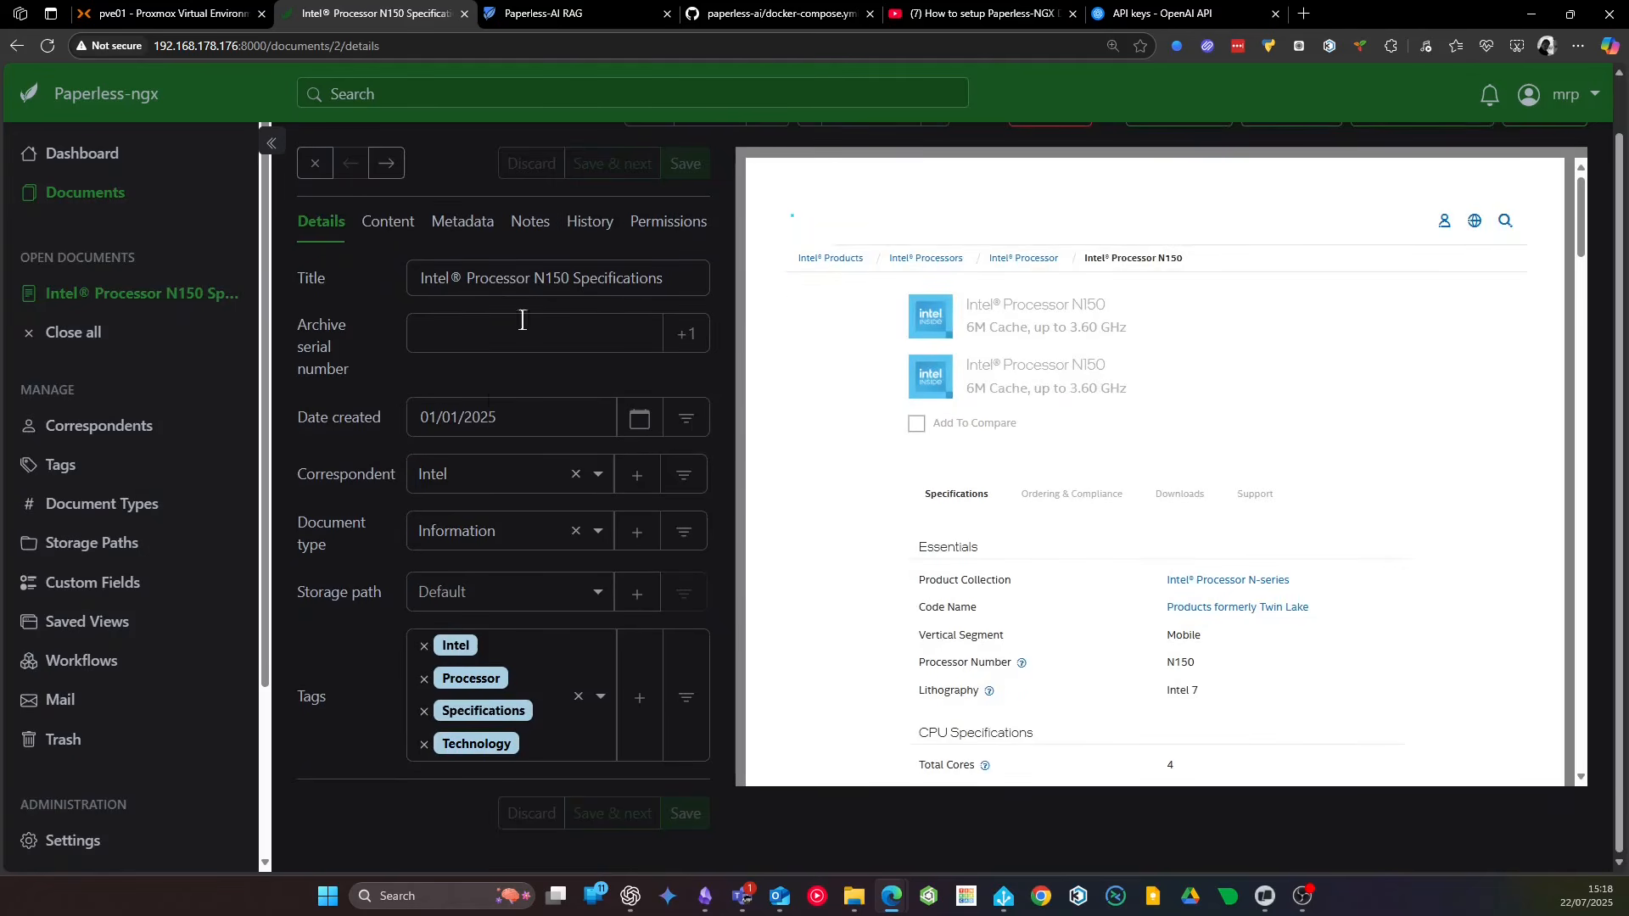
scroll(1086, 552, "down", 4)
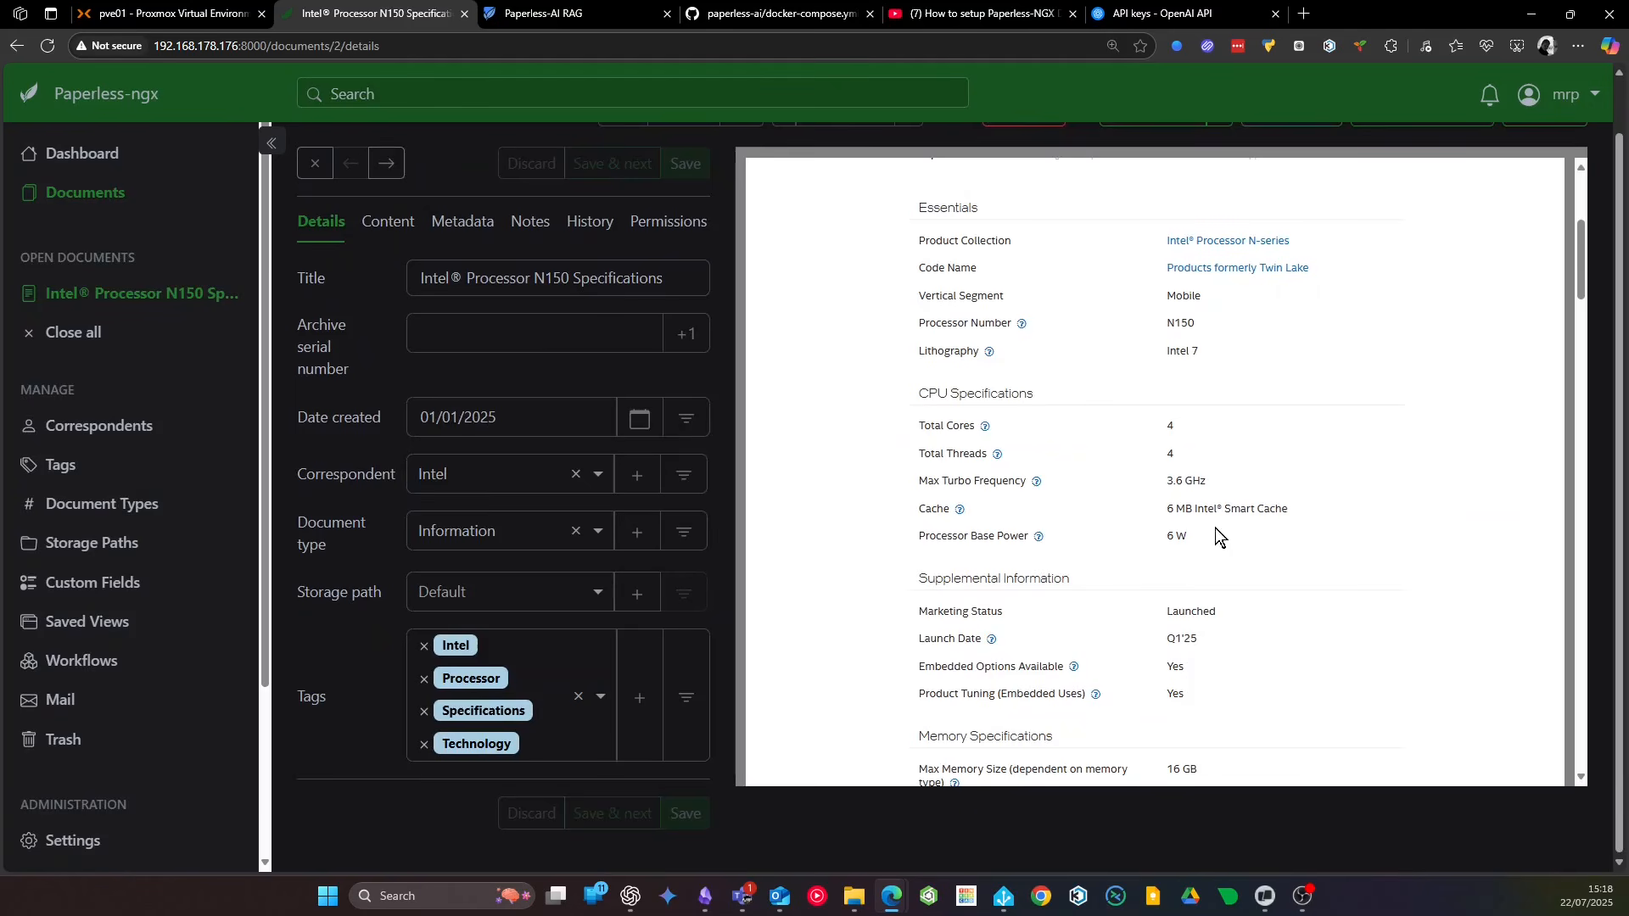
Browse forward to the Intel Processor N100 Specifications document, check its TDP, and close all open documents to return to the documents list
left_click(391, 170)
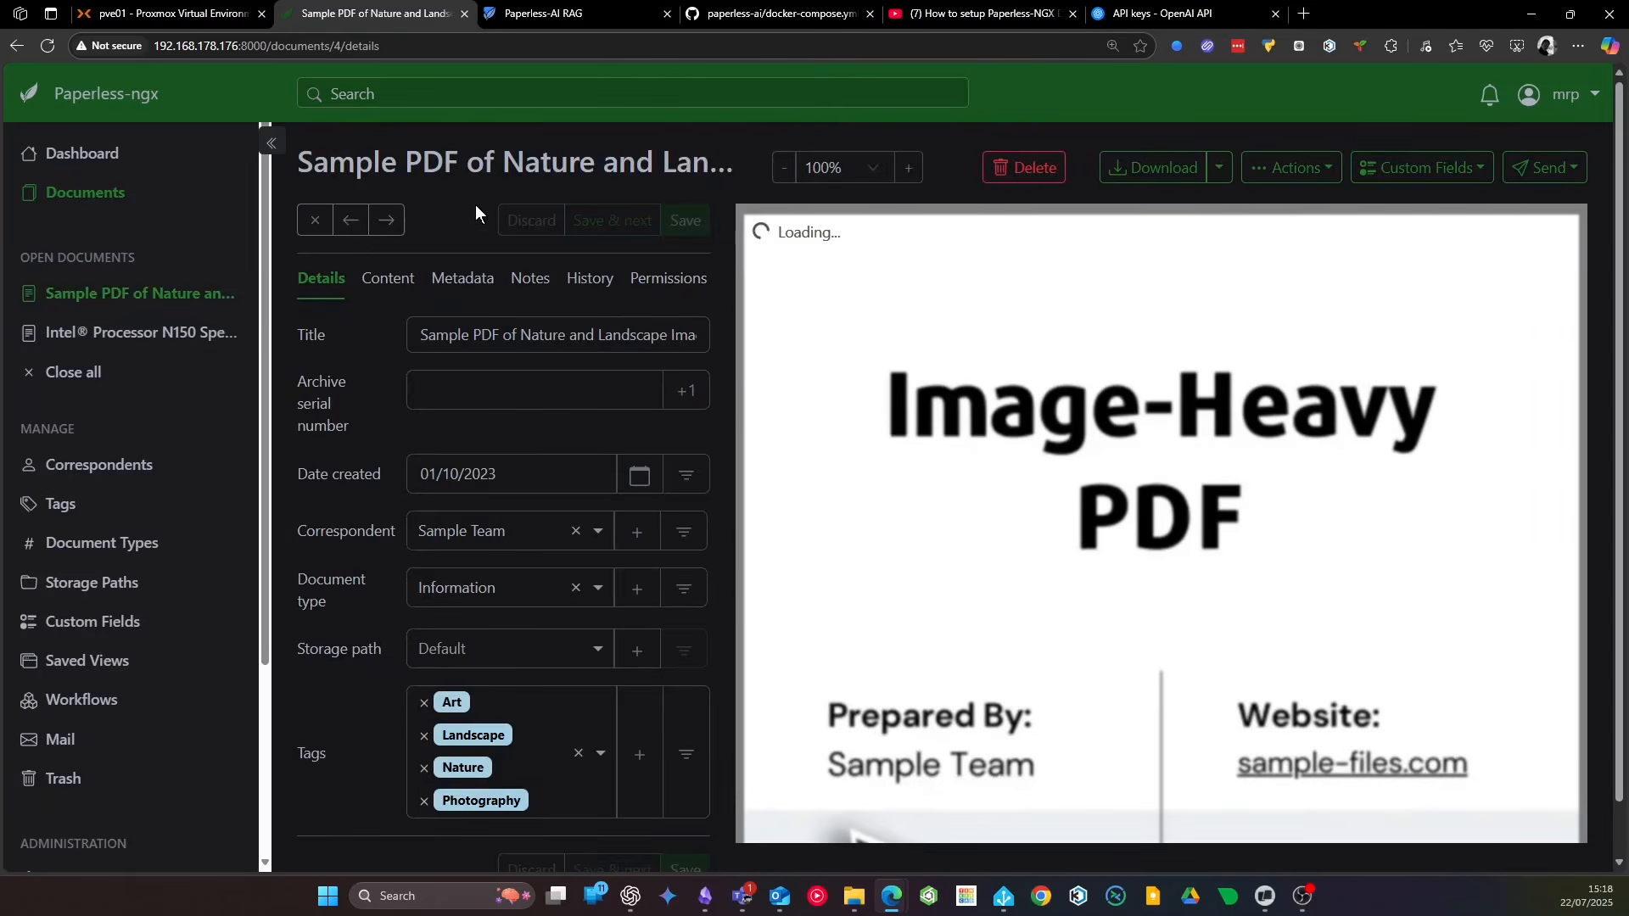
left_click(387, 225)
left_click(386, 228)
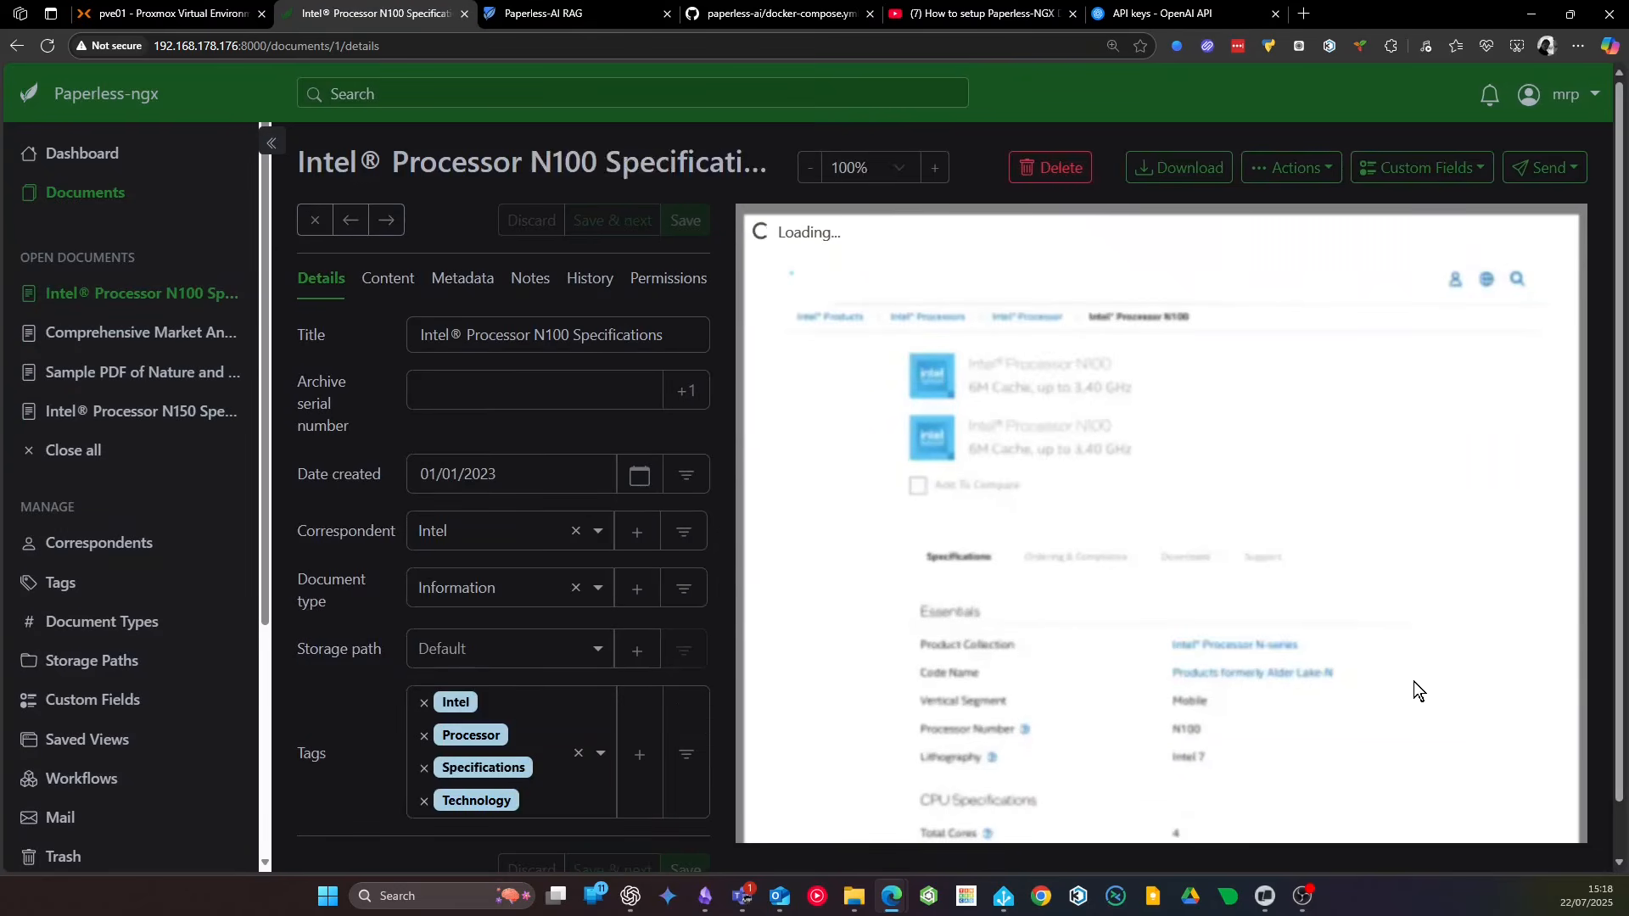
scroll(1230, 594, "down", 3)
left_click_drag(1275, 711, 1135, 500)
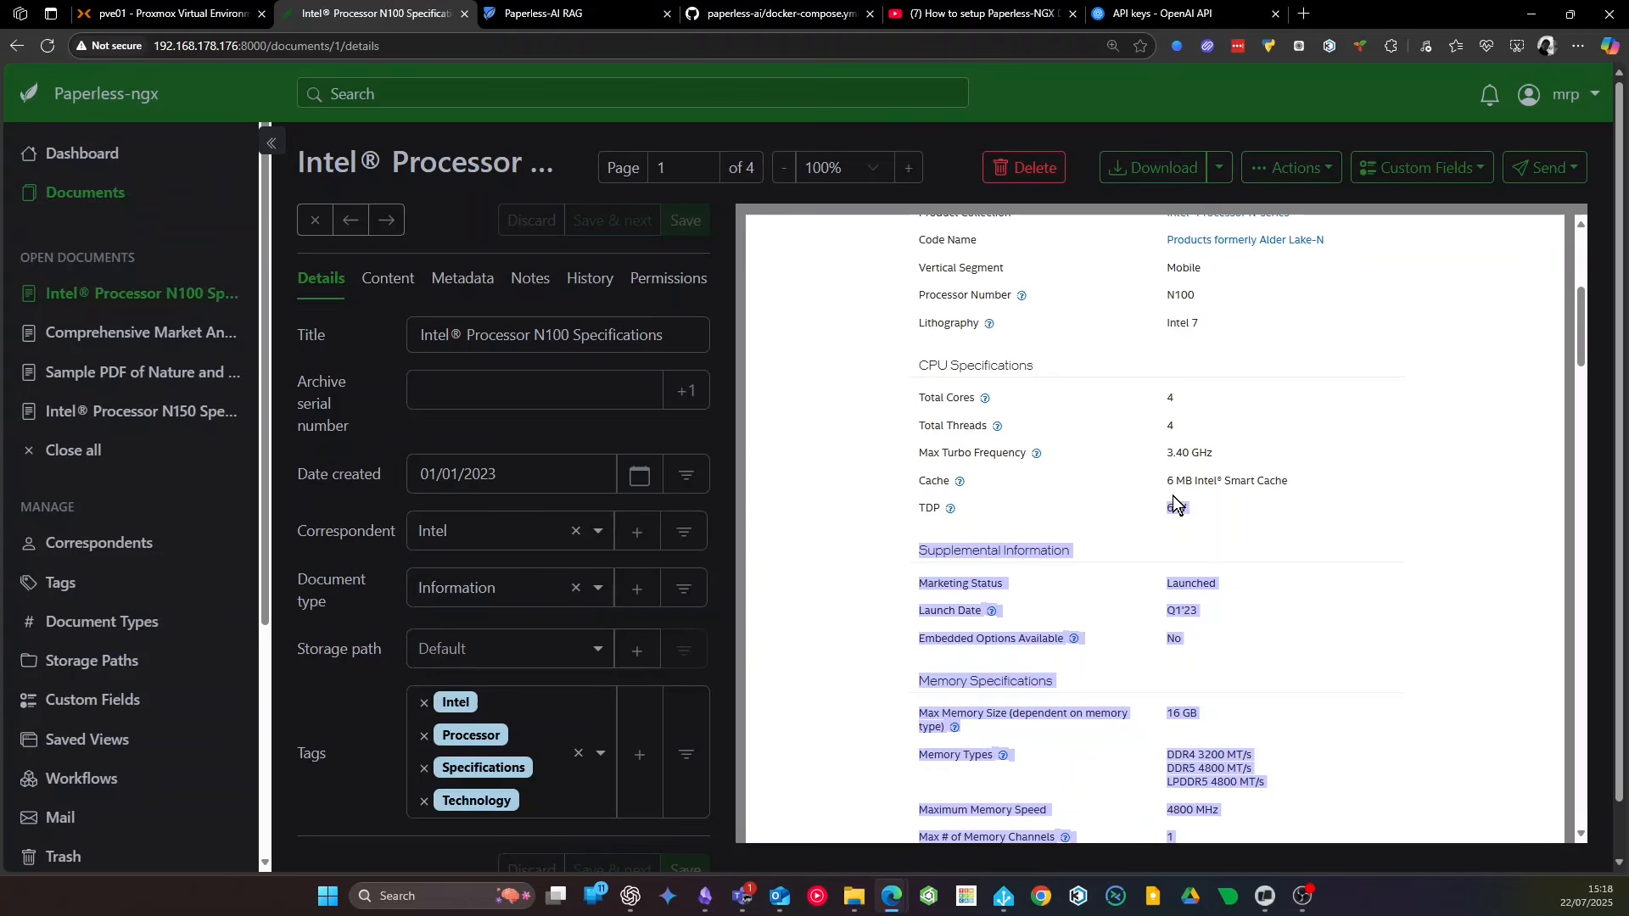
left_click(75, 450)
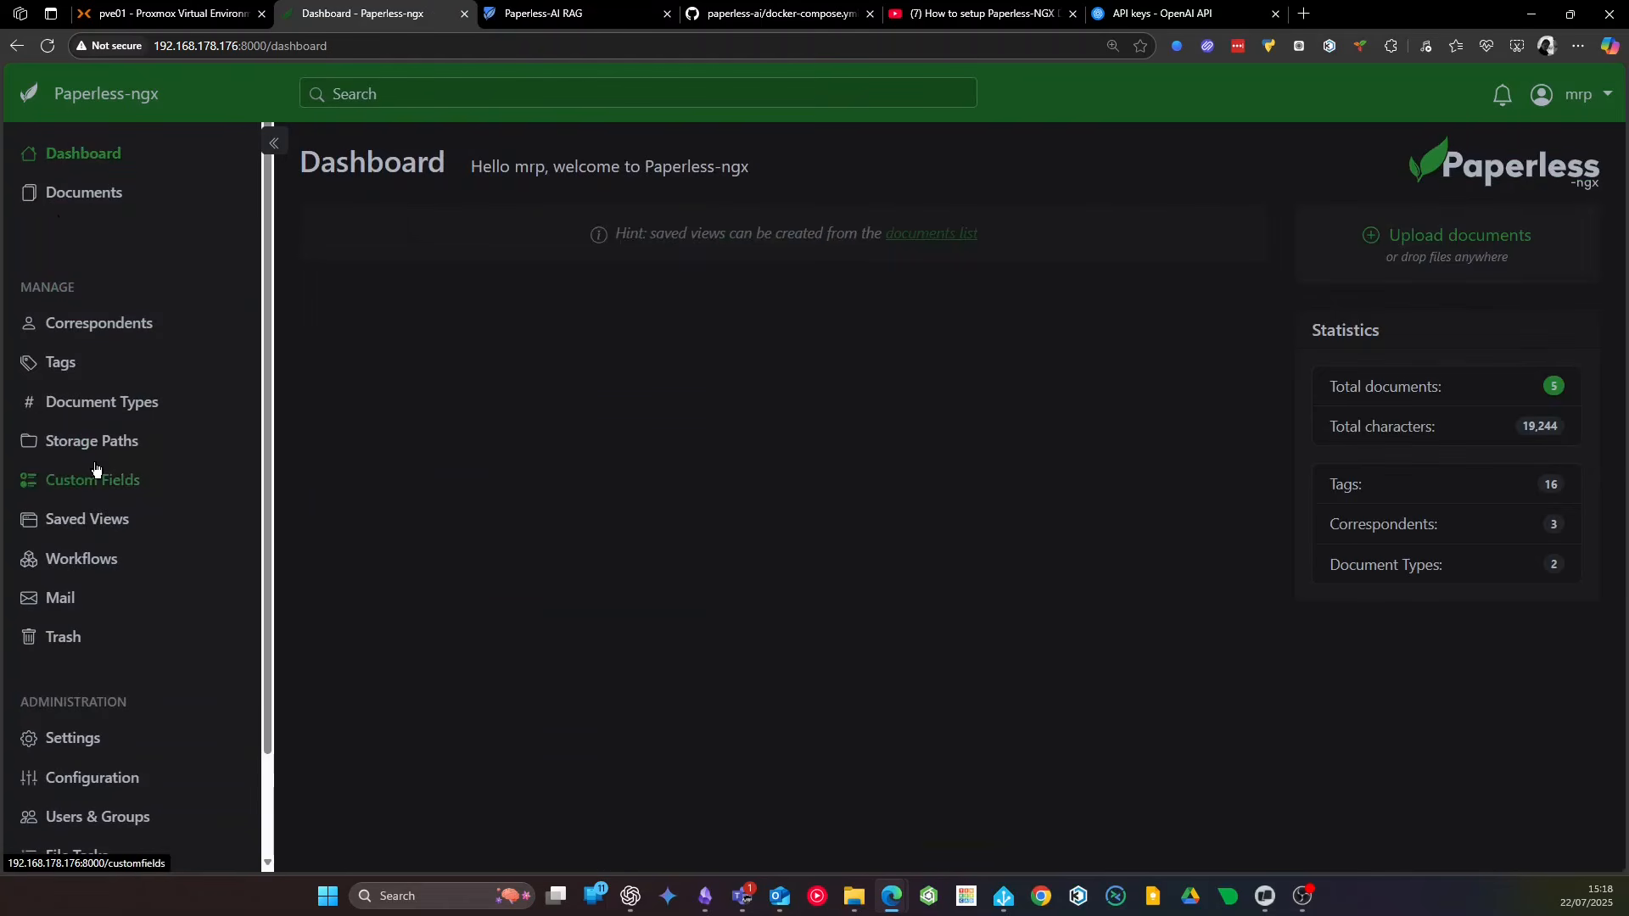
left_click(70, 197)
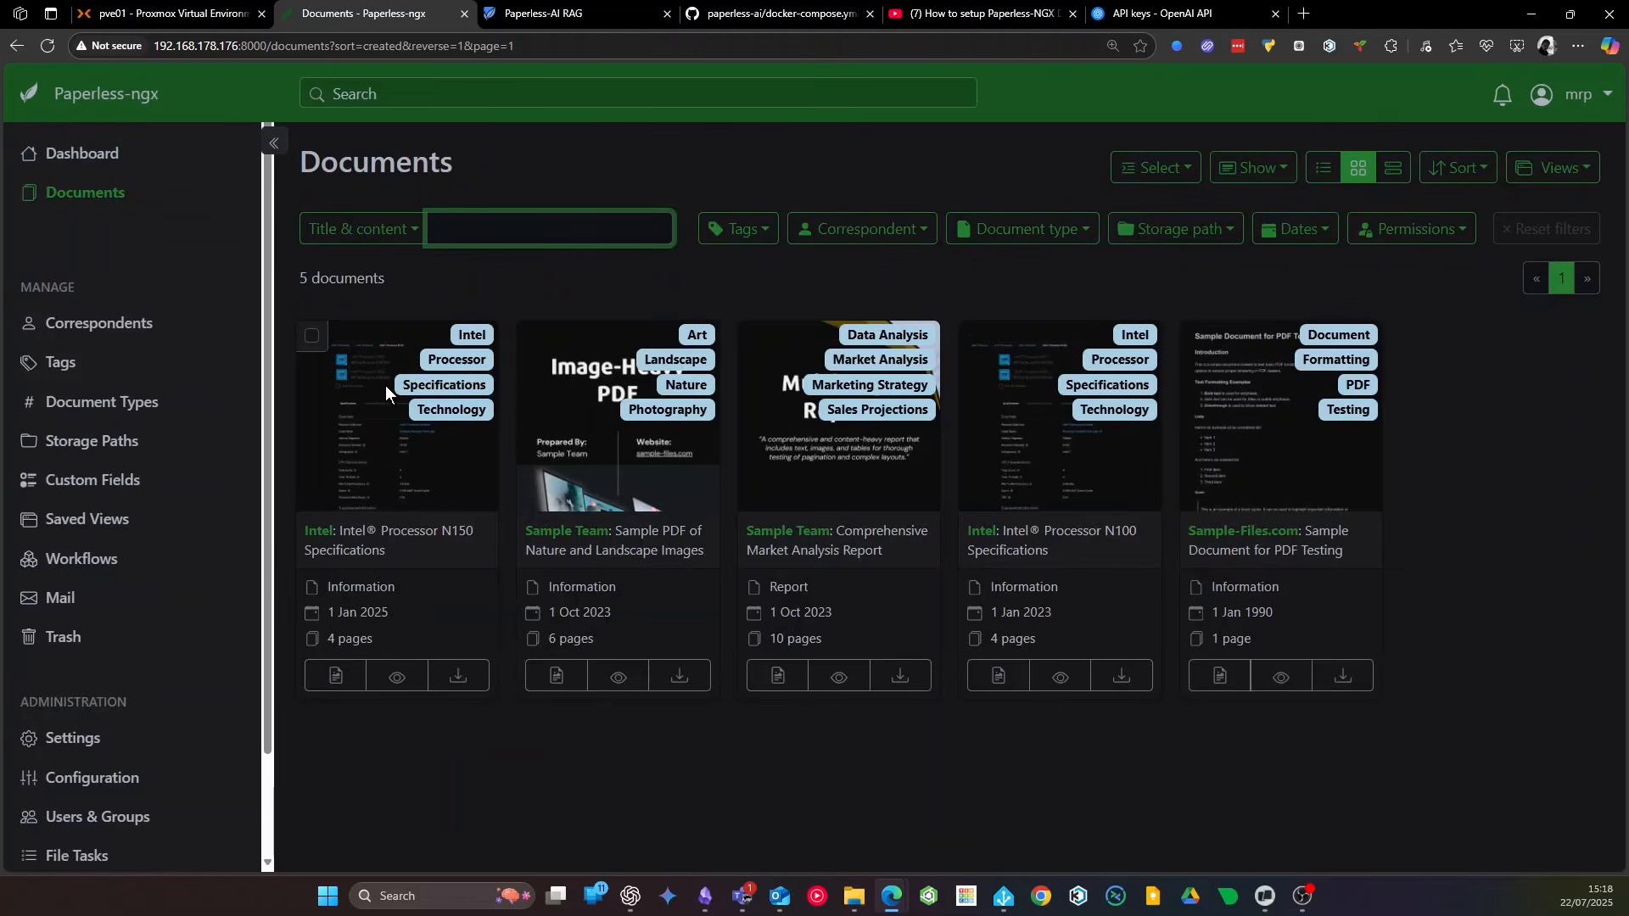
Switch to Paperless-AI and ask RAG Chat "RAM support for each CPU ?"
left_click(604, 12)
scroll(682, 465, "up", 10)
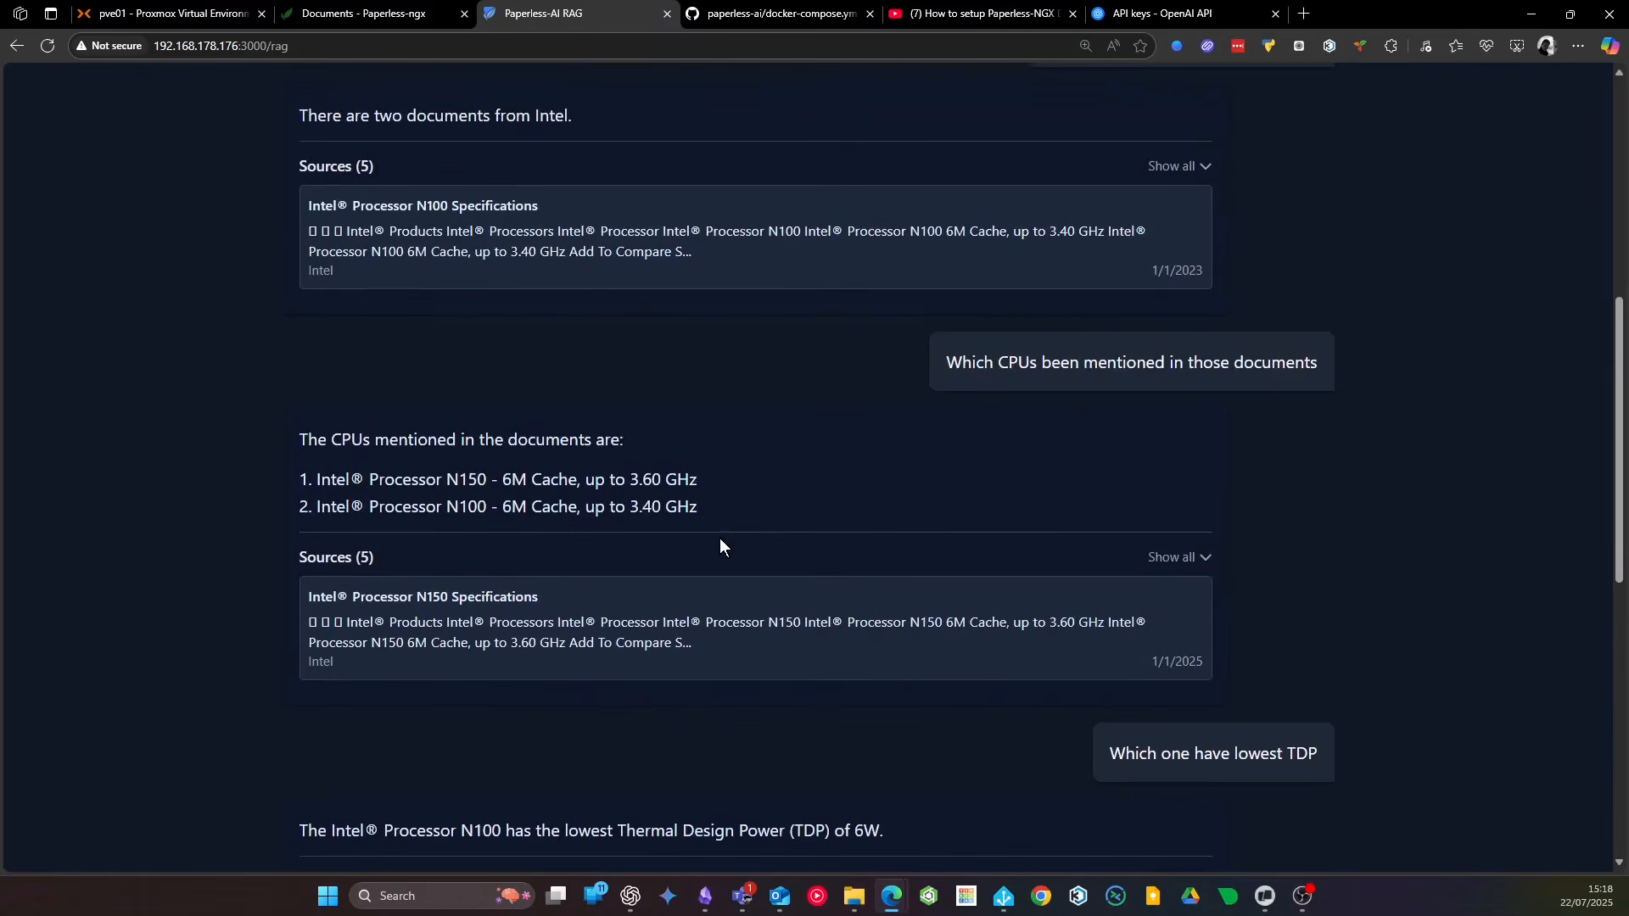
scroll(794, 522, "up", 3)
scroll(781, 526, "down", 12)
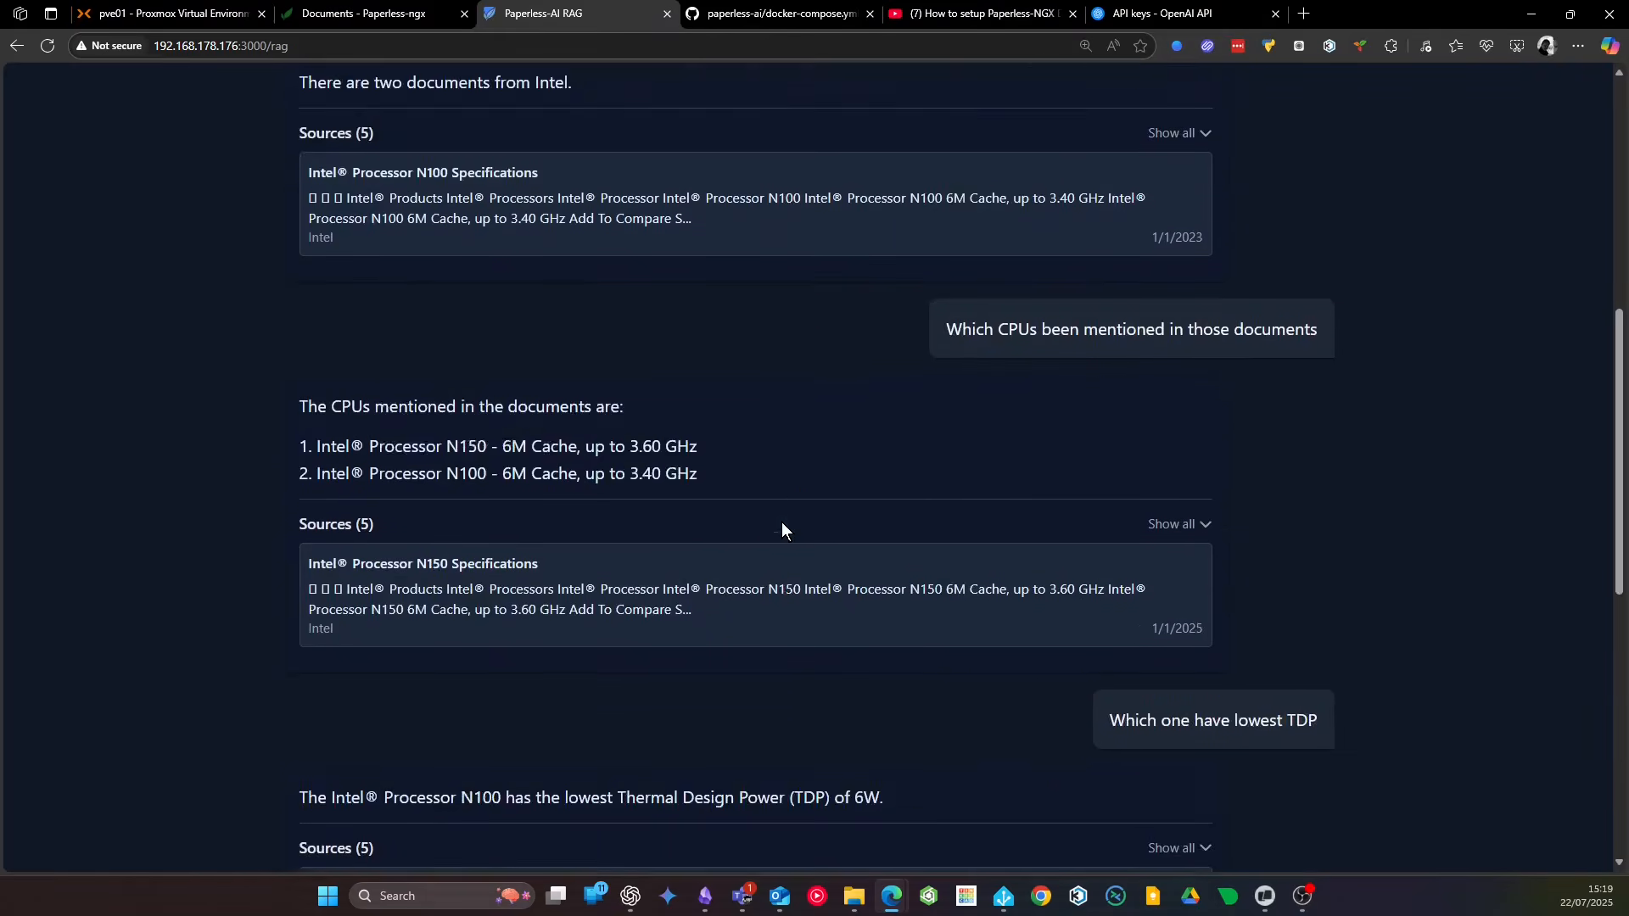
left_click(502, 751)
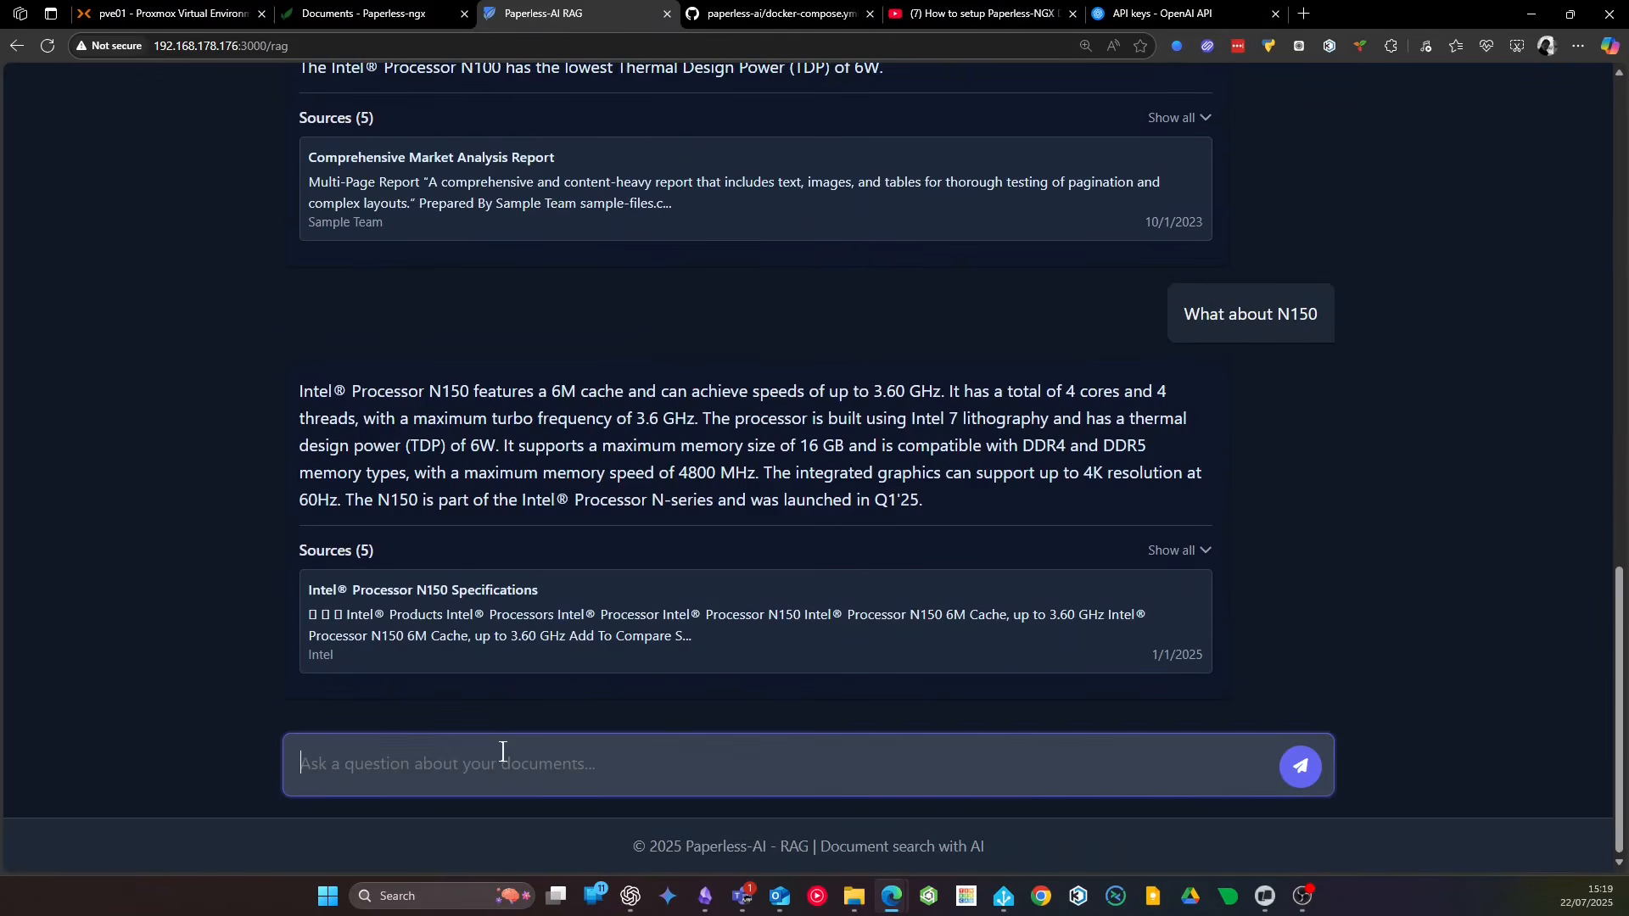
type("RAM ")
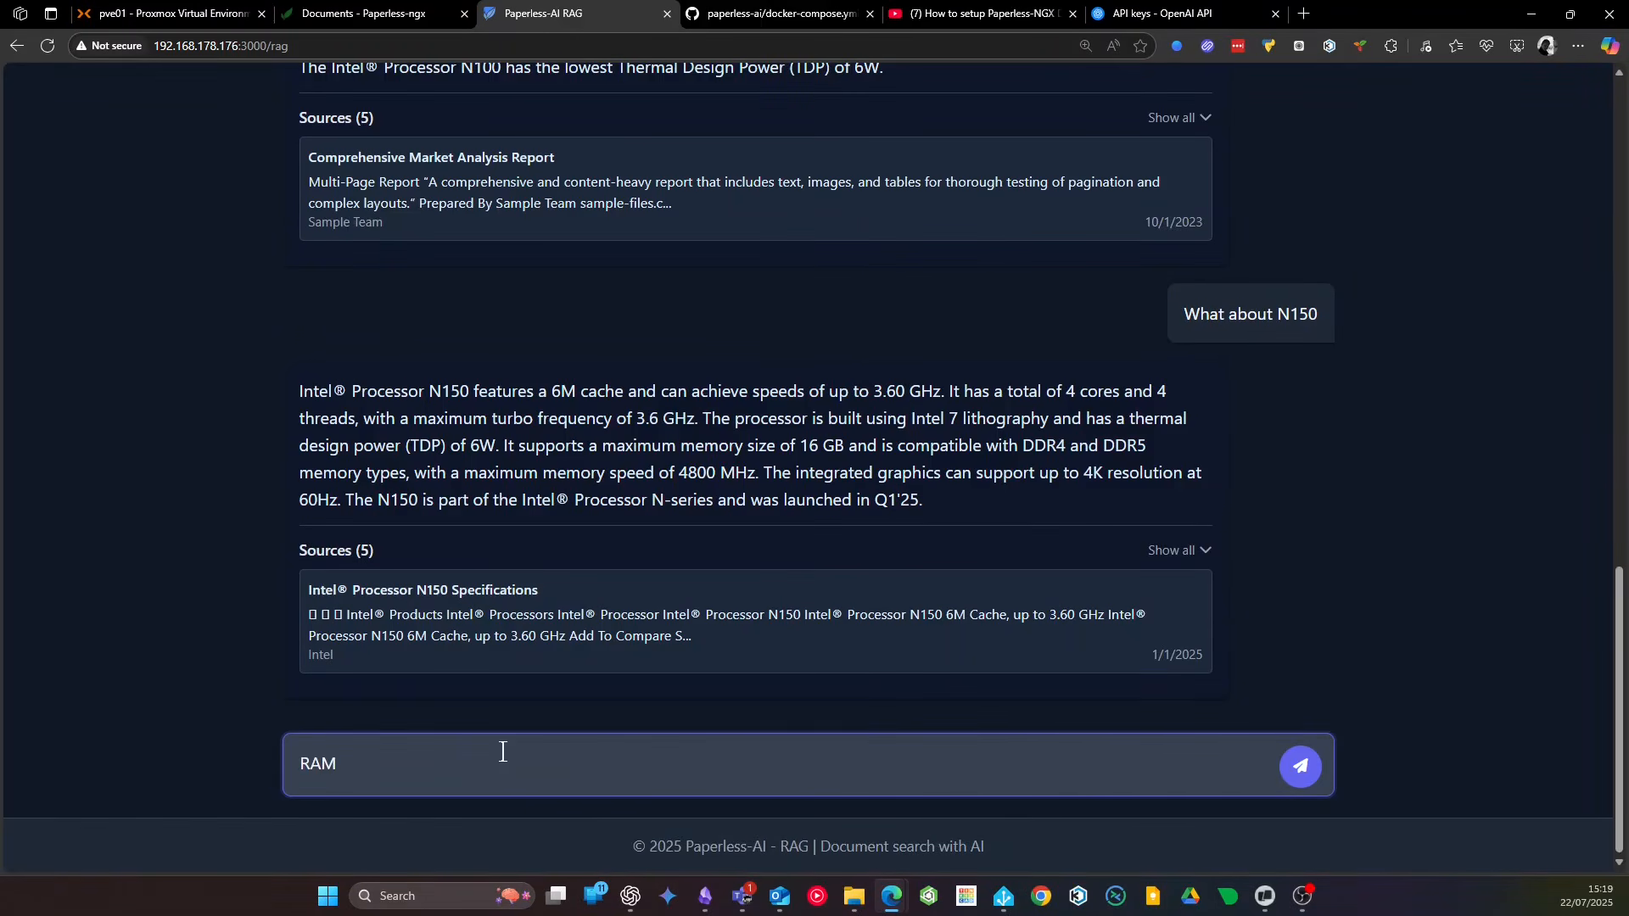
type("support for each CPU ?")
key("Return")
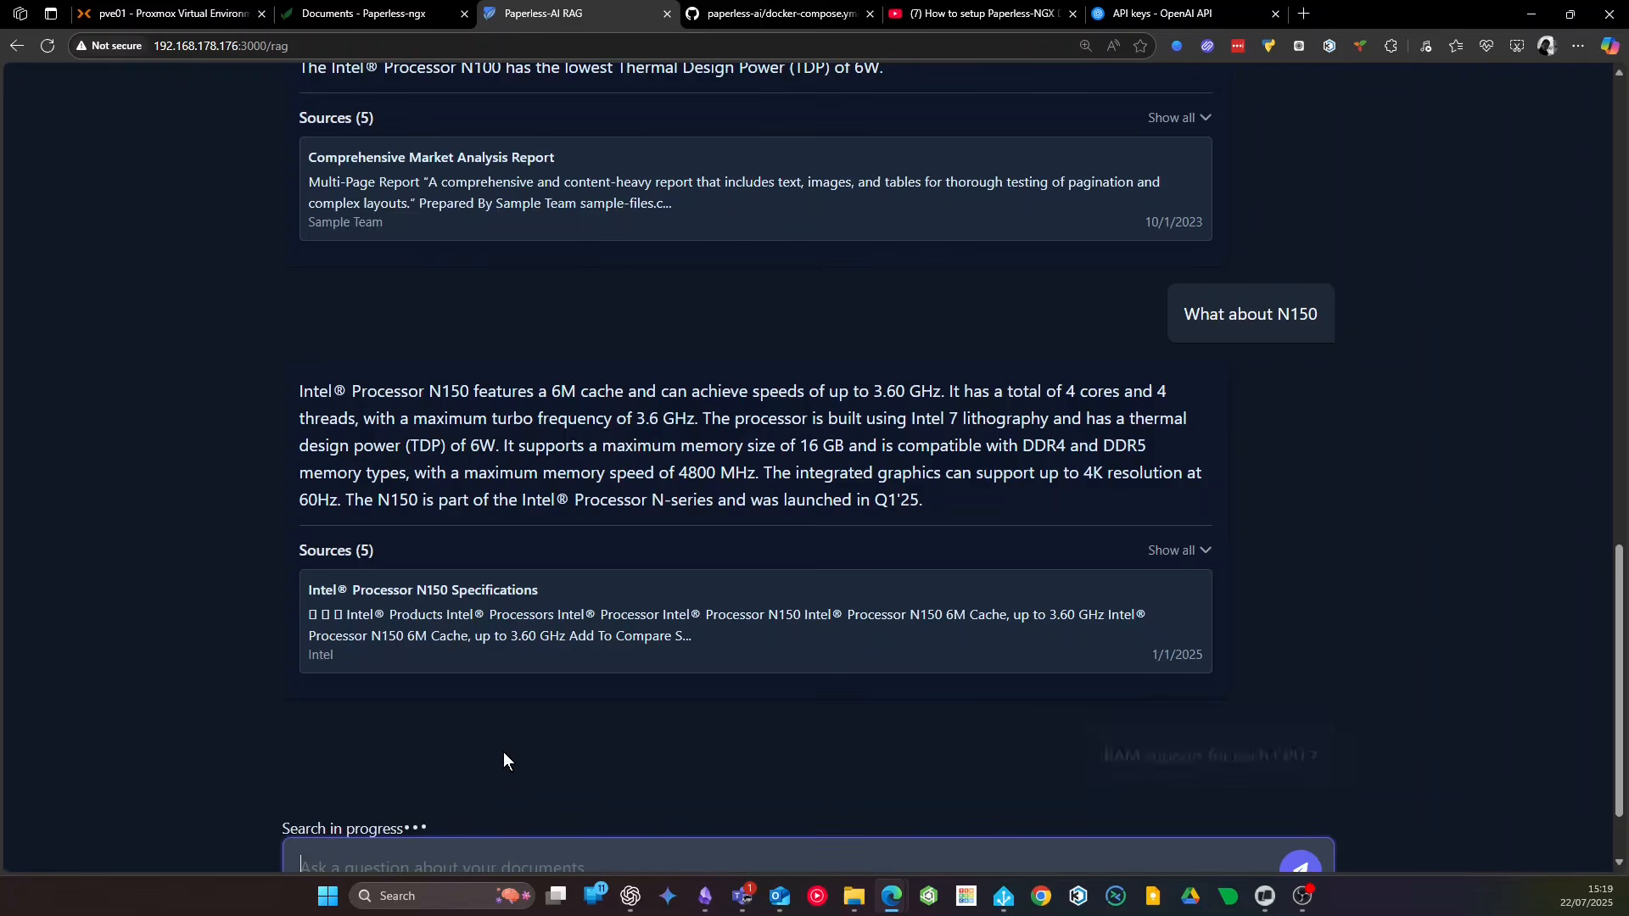
scroll(707, 569, "down", 2)
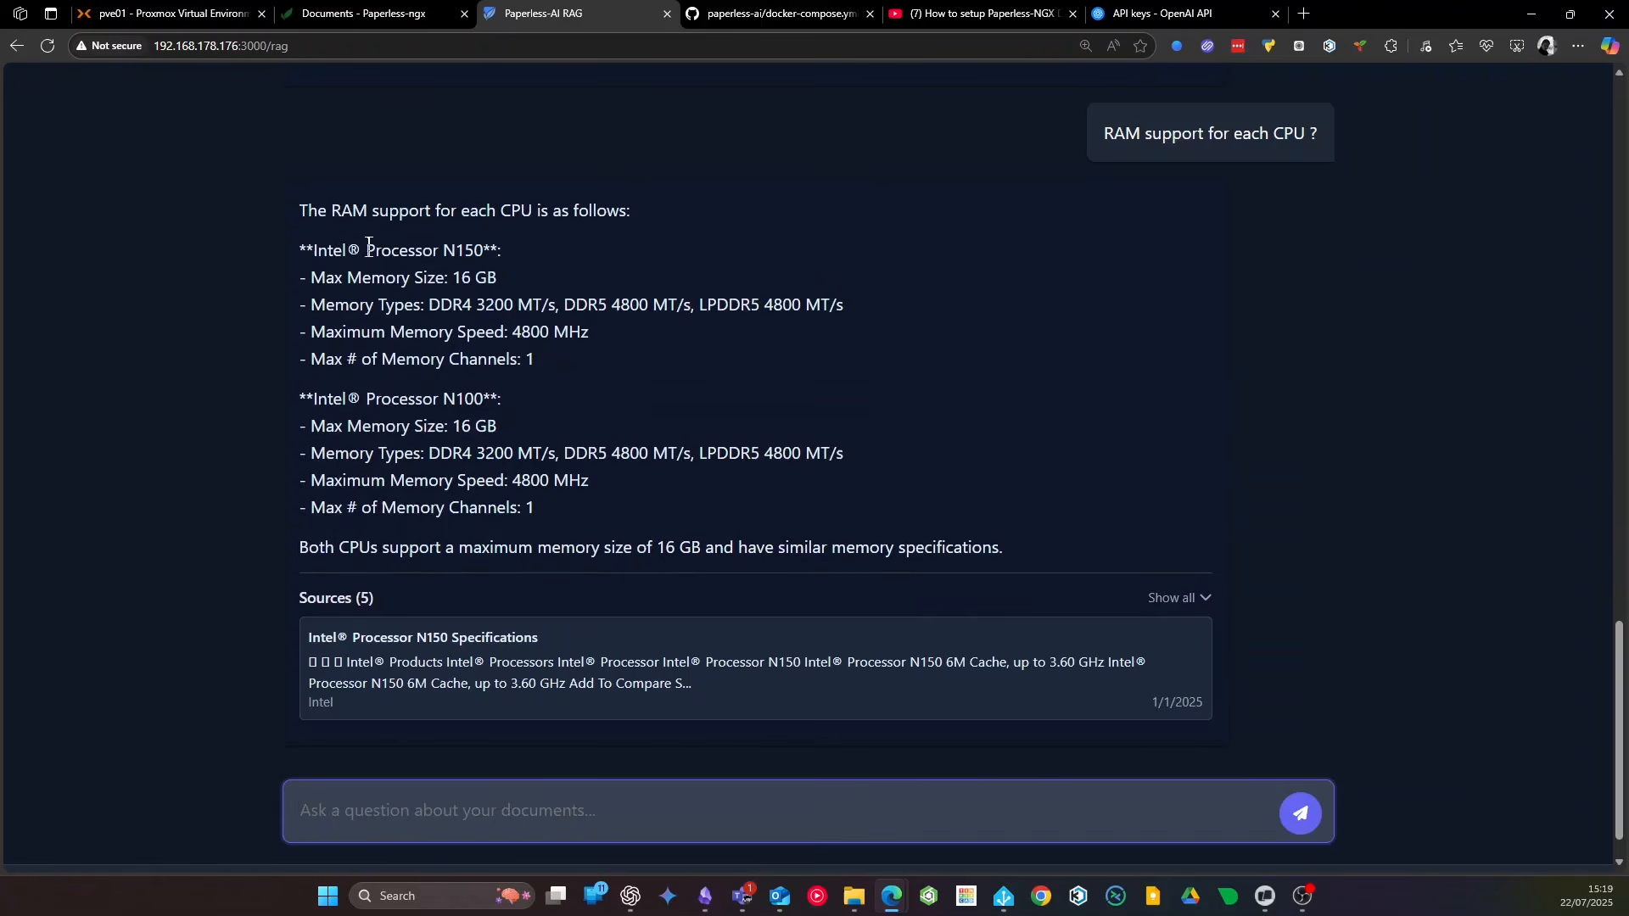
Compare the maximum memory size given for the N150 and the N100 in the RAG Chat answer
left_click_drag(368, 248, 547, 254)
left_click_drag(346, 278, 526, 264)
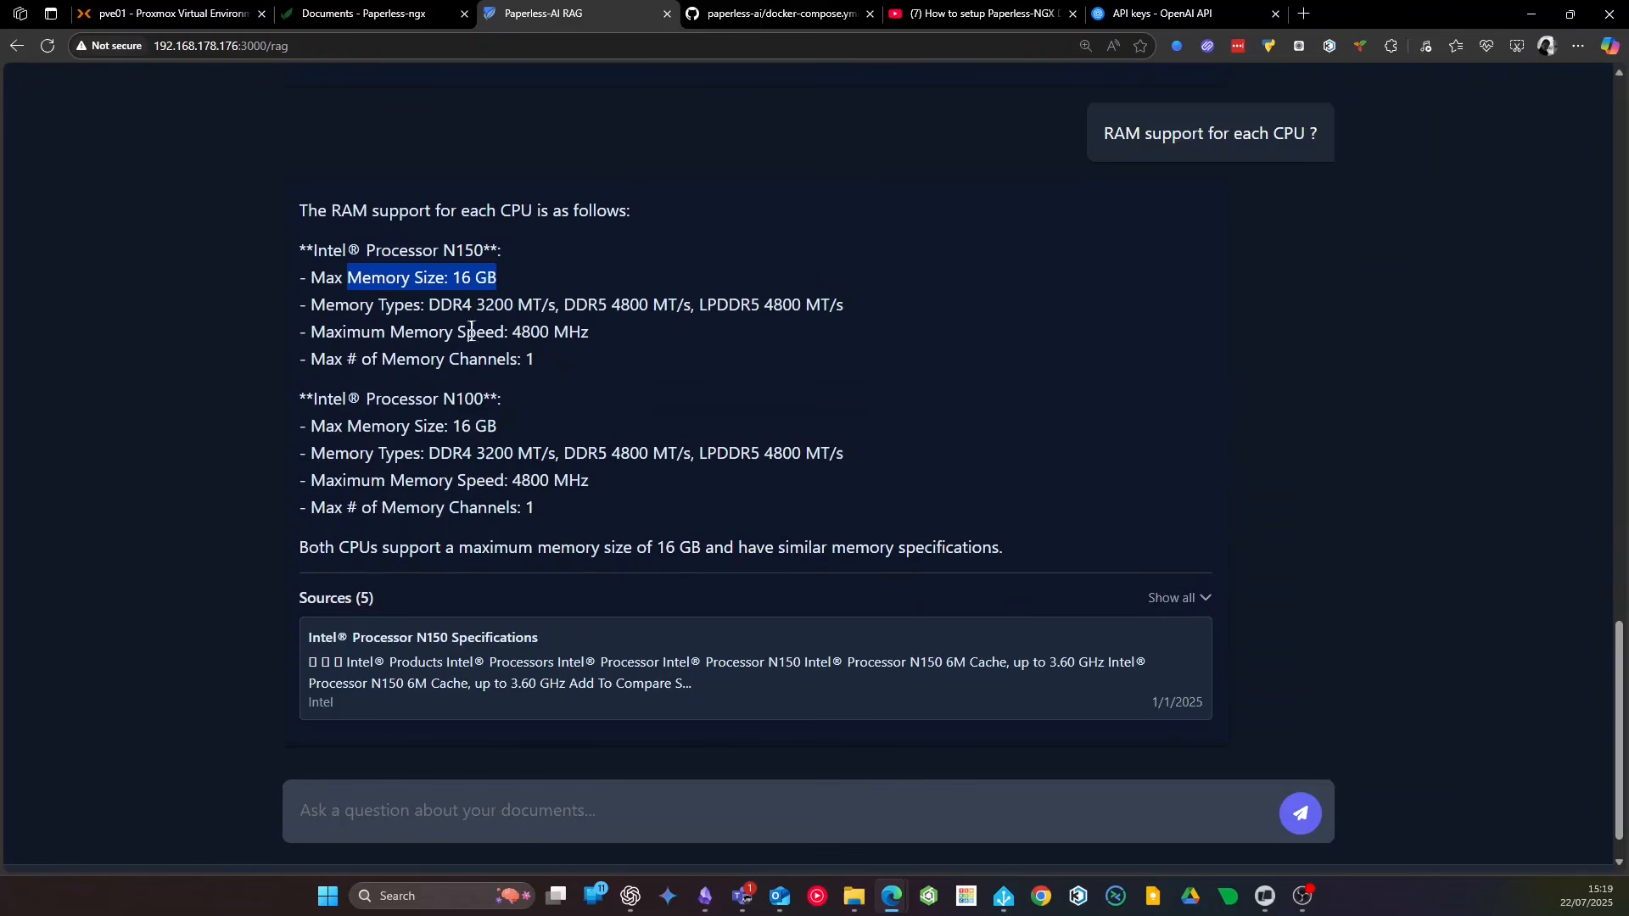
left_click_drag(334, 399, 530, 405)
left_click_drag(442, 251, 497, 279)
left_click_drag(456, 398, 509, 399)
left_click(447, 426)
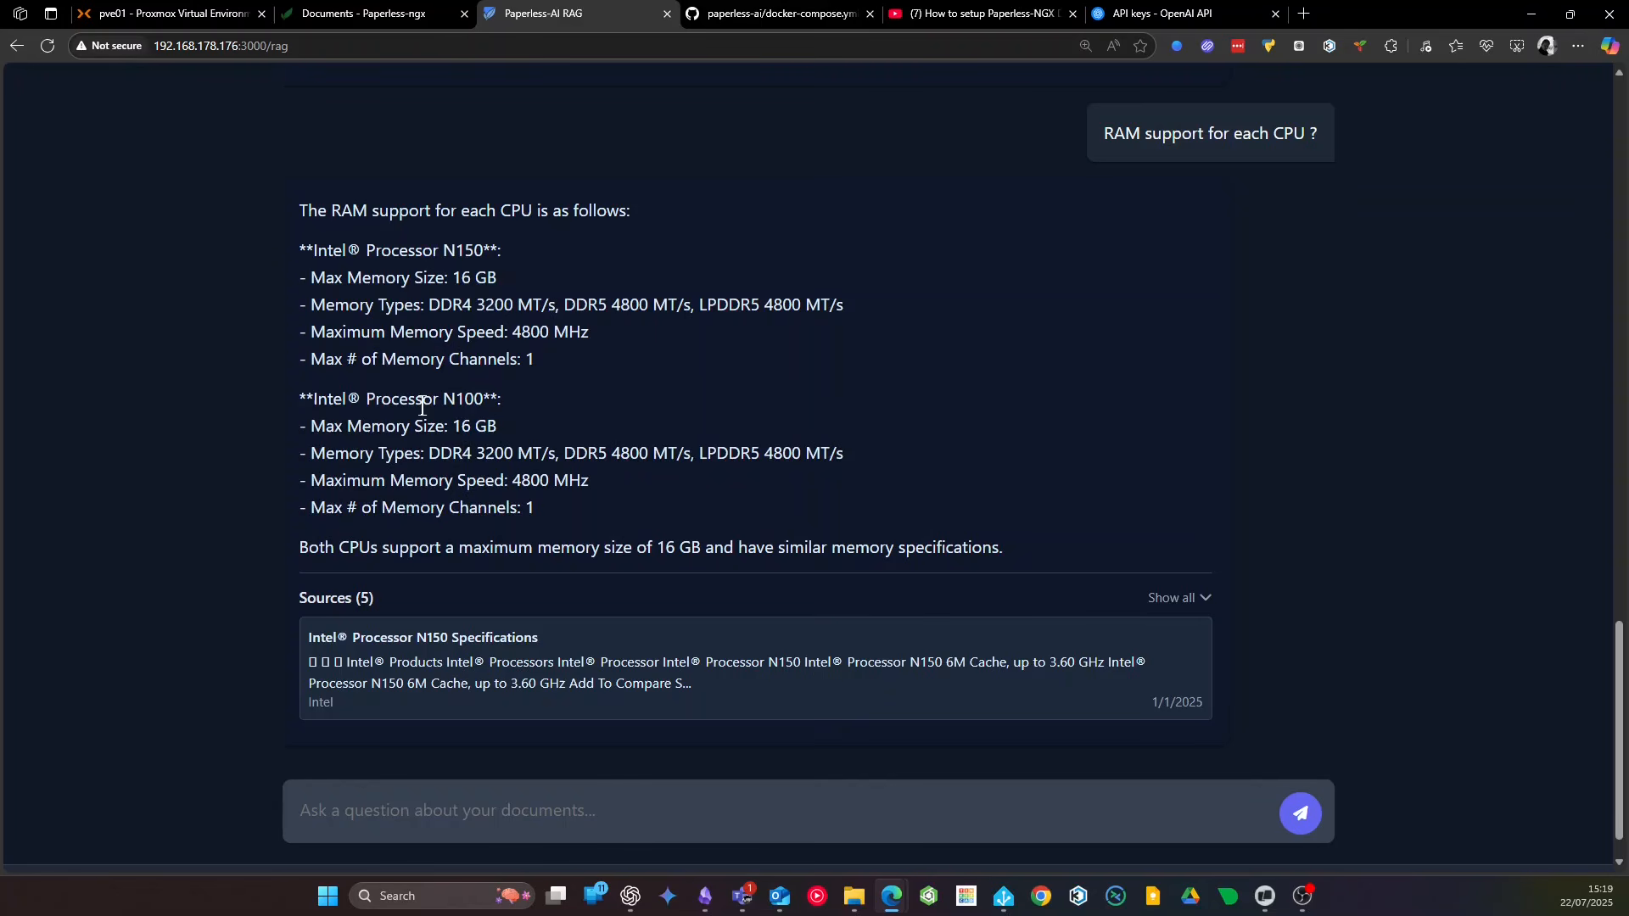
left_click_drag(424, 426, 516, 422)
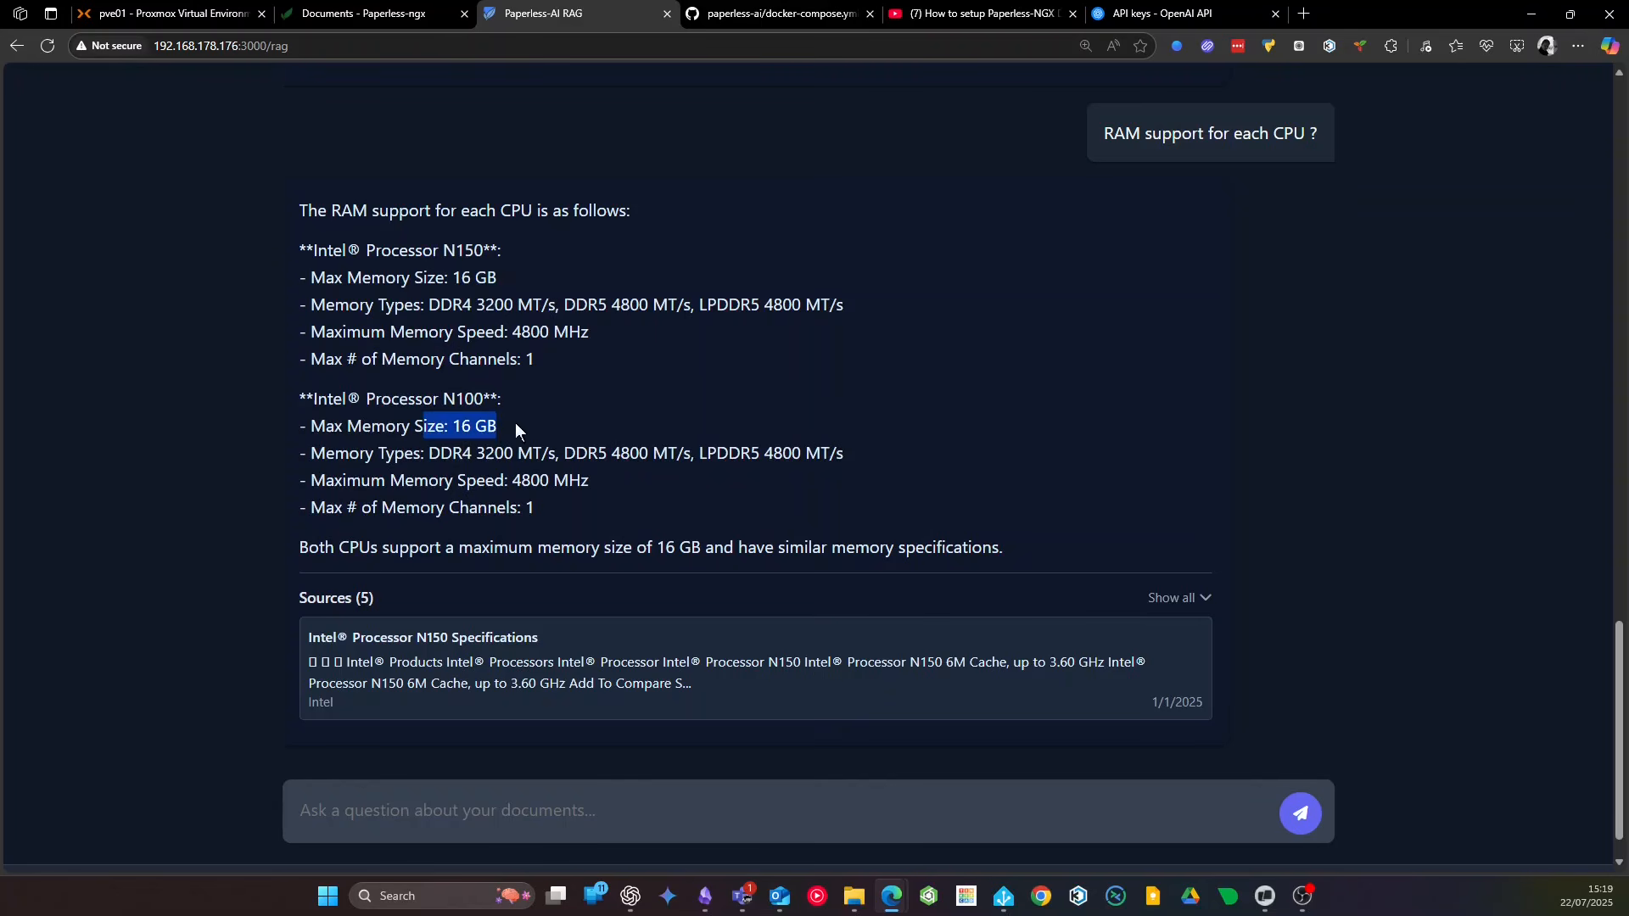
Switch to Proxmox and check the CPU model and total RAM in the summary of node pve01
left_click(237, 17)
left_click(88, 308)
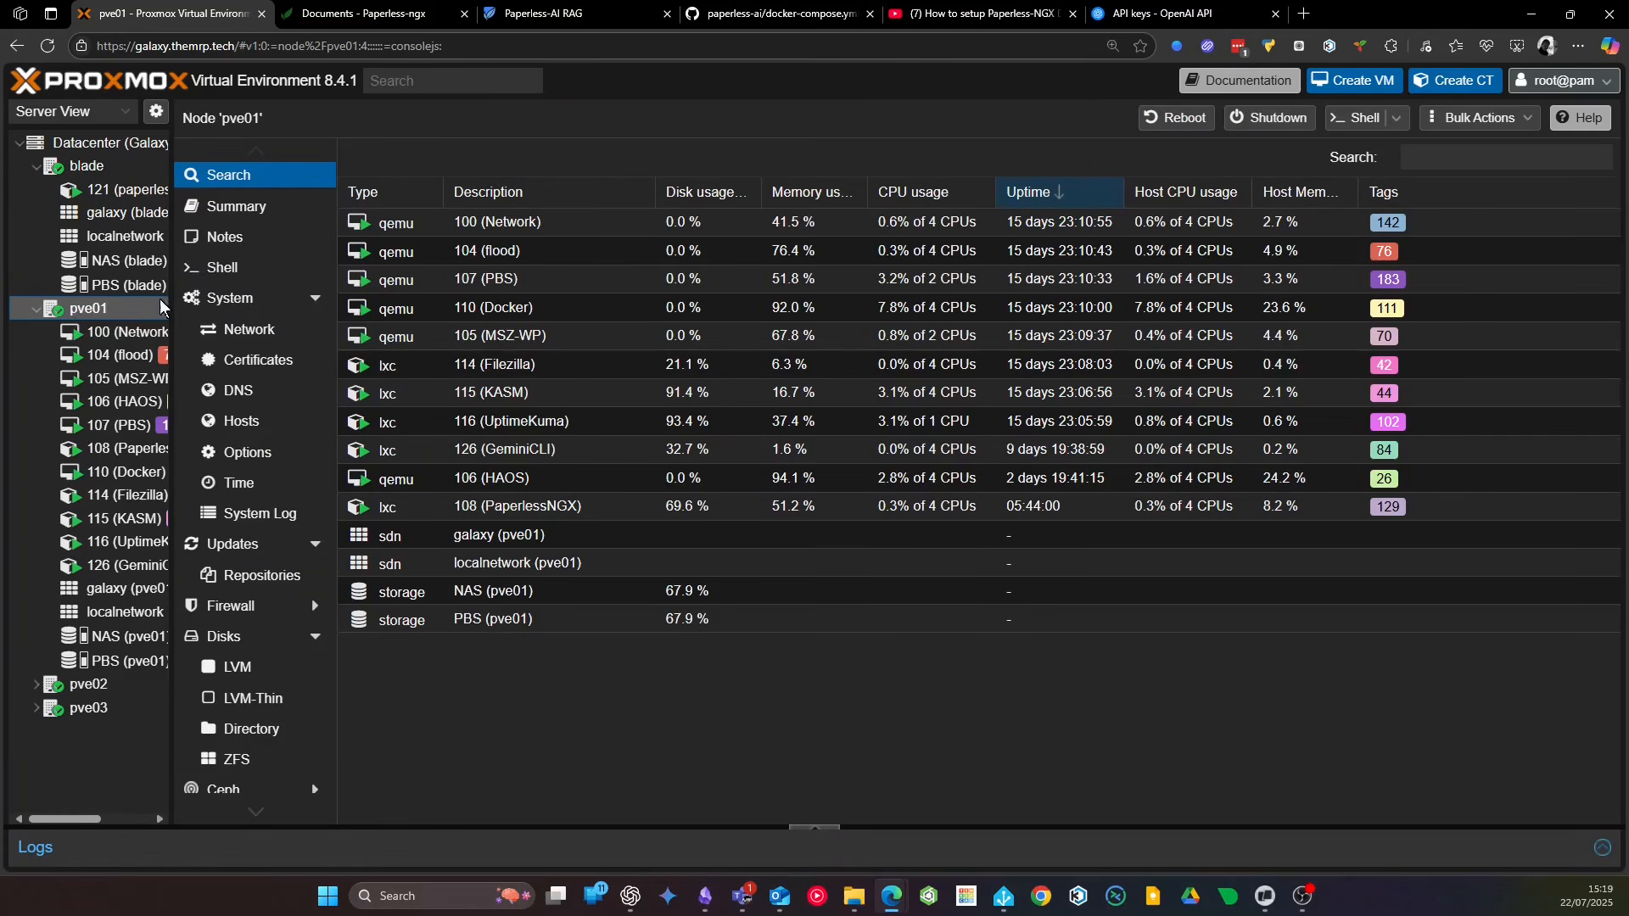
left_click(236, 206)
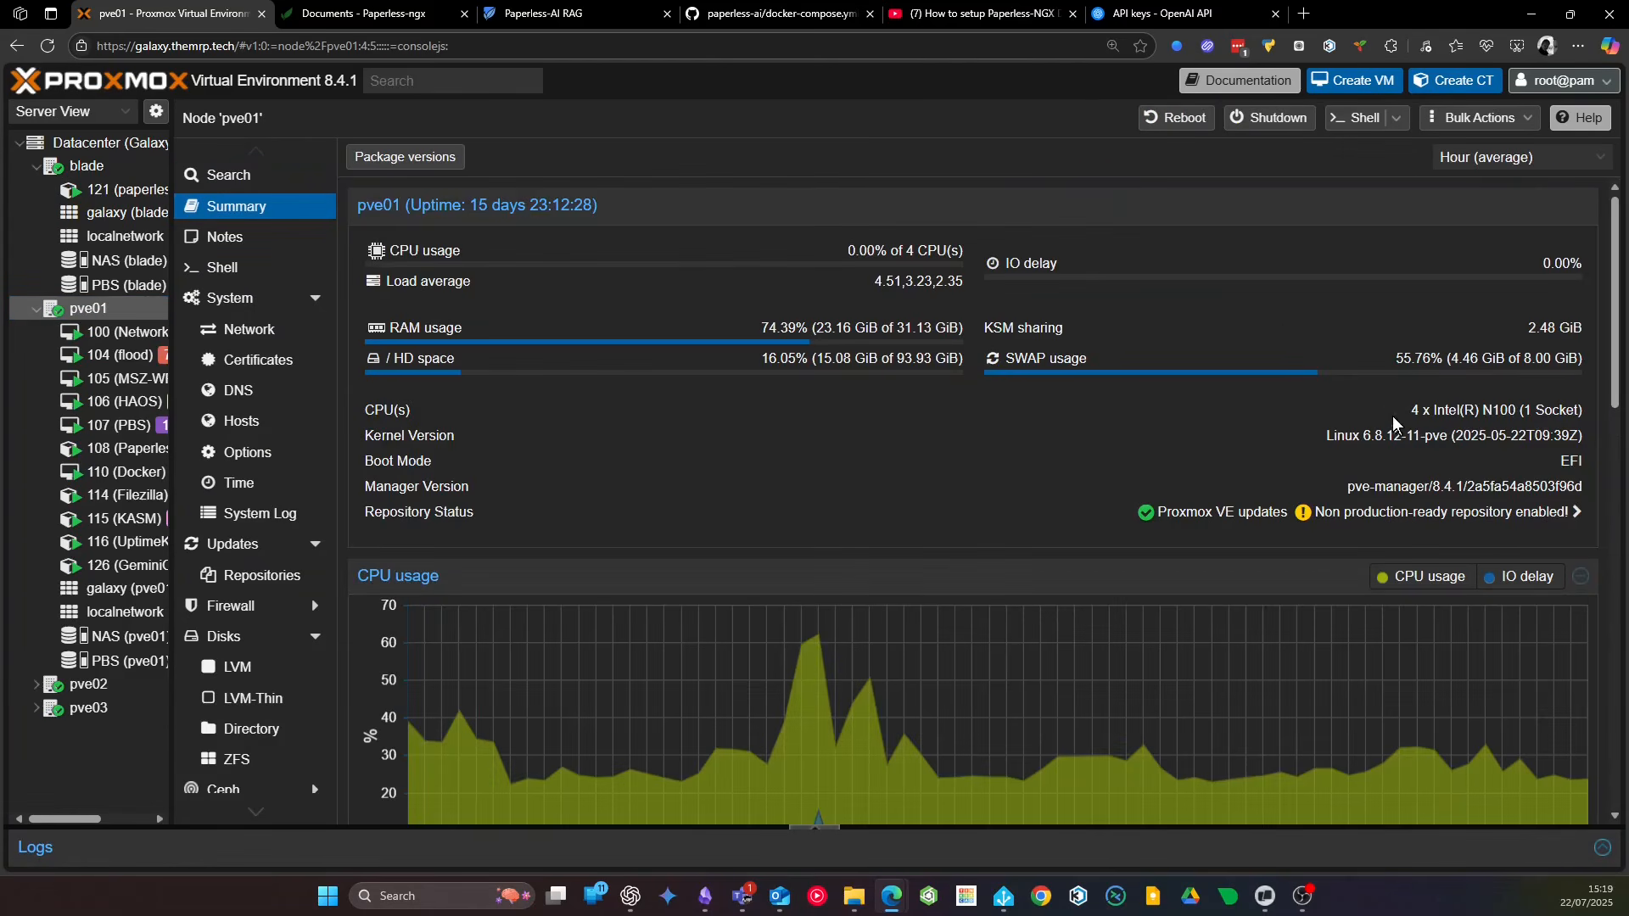
left_click_drag(1415, 413, 1489, 428)
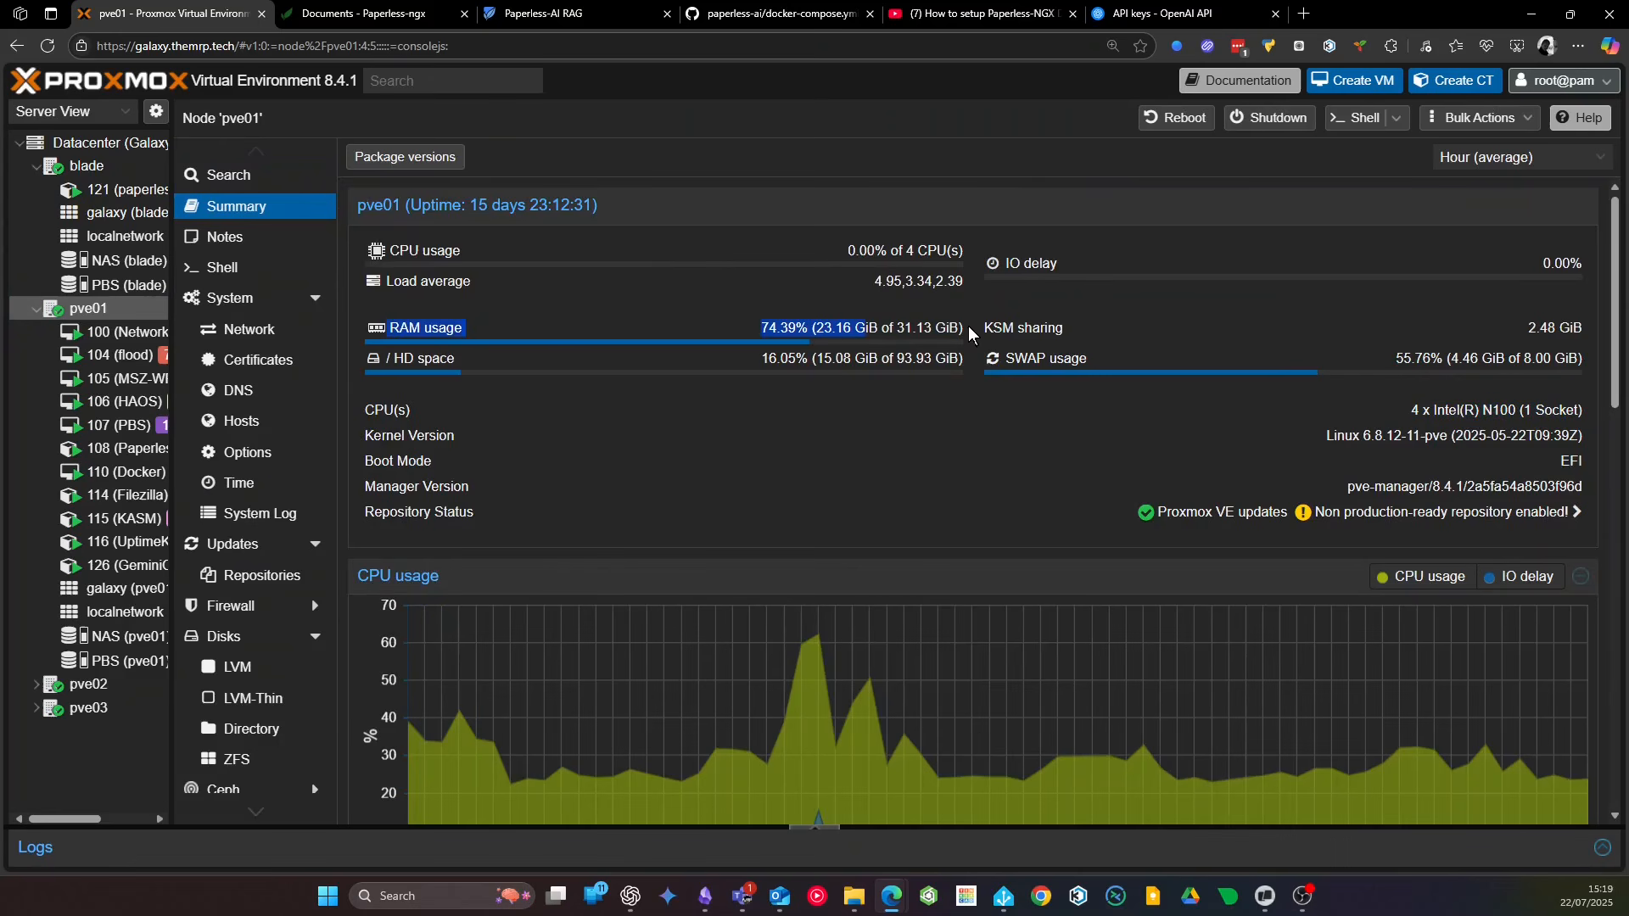
left_click_drag(897, 329, 927, 330)
triple_click(926, 330)
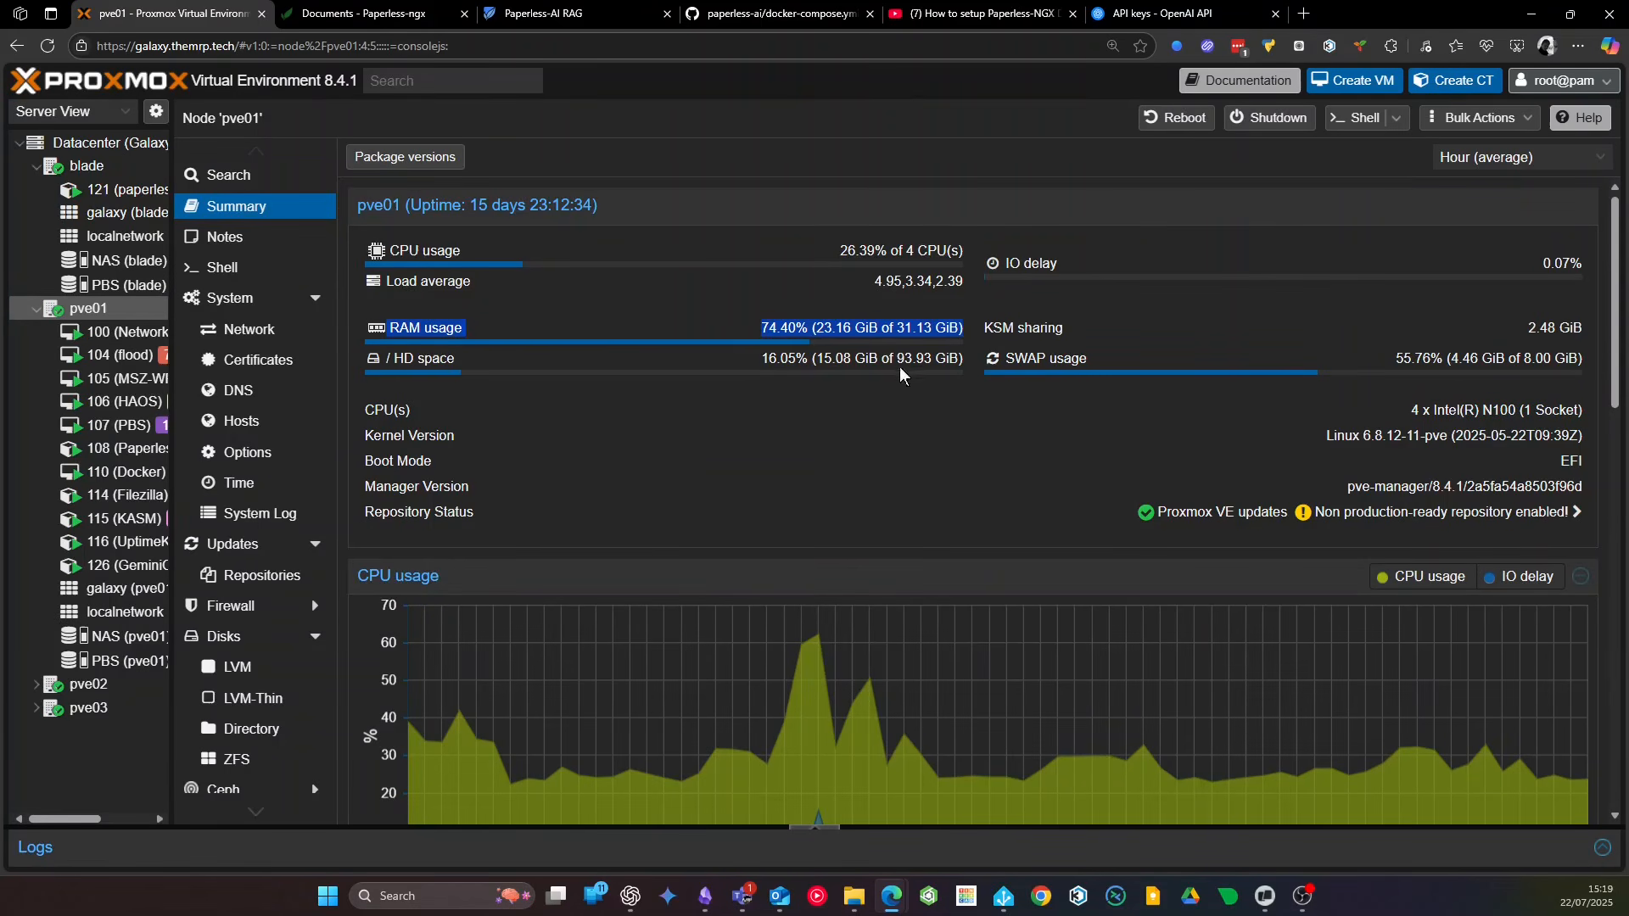
Check the summaries of nodes pve02 and pve03 for their CPU model and RAM capacity
left_click(115, 686)
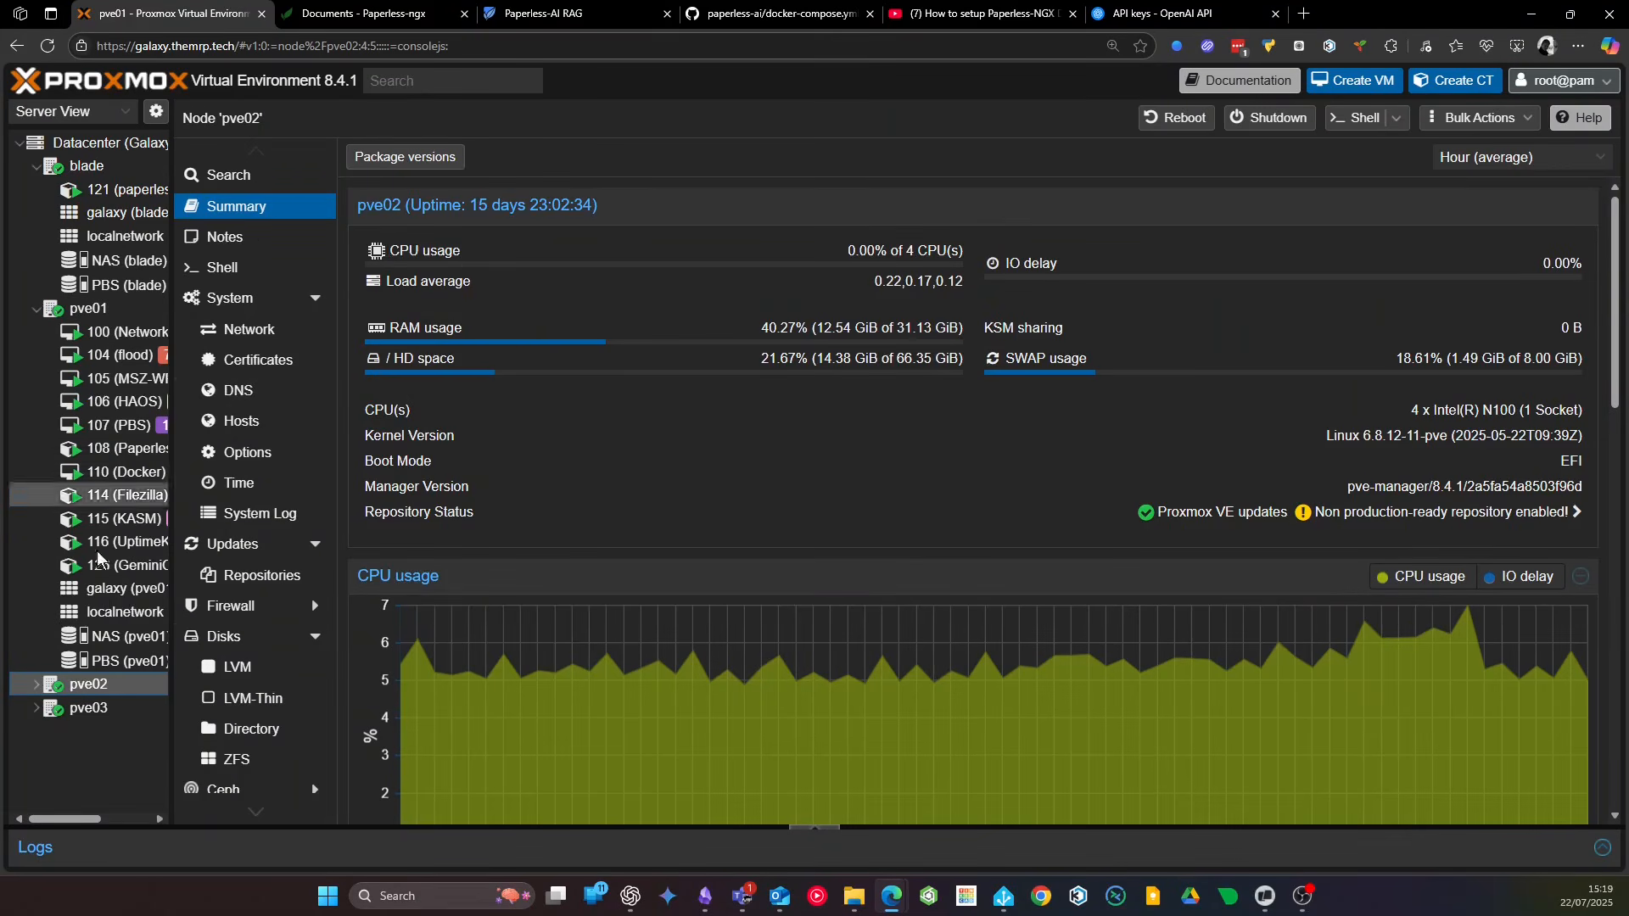
left_click(104, 708)
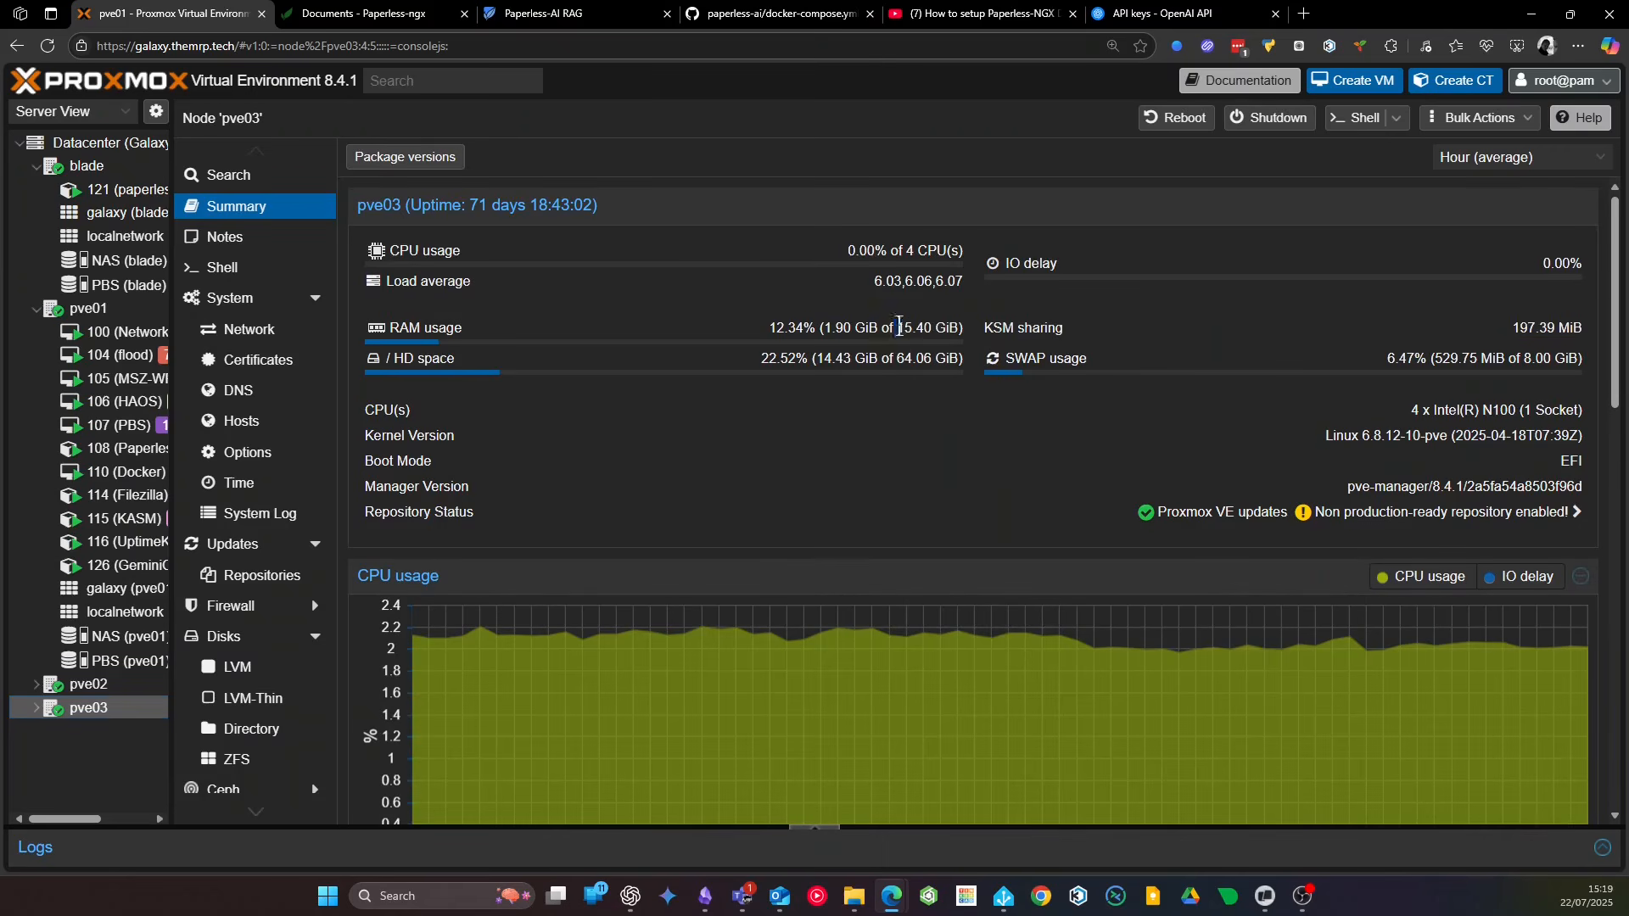
left_click_drag(895, 328, 1302, 436)
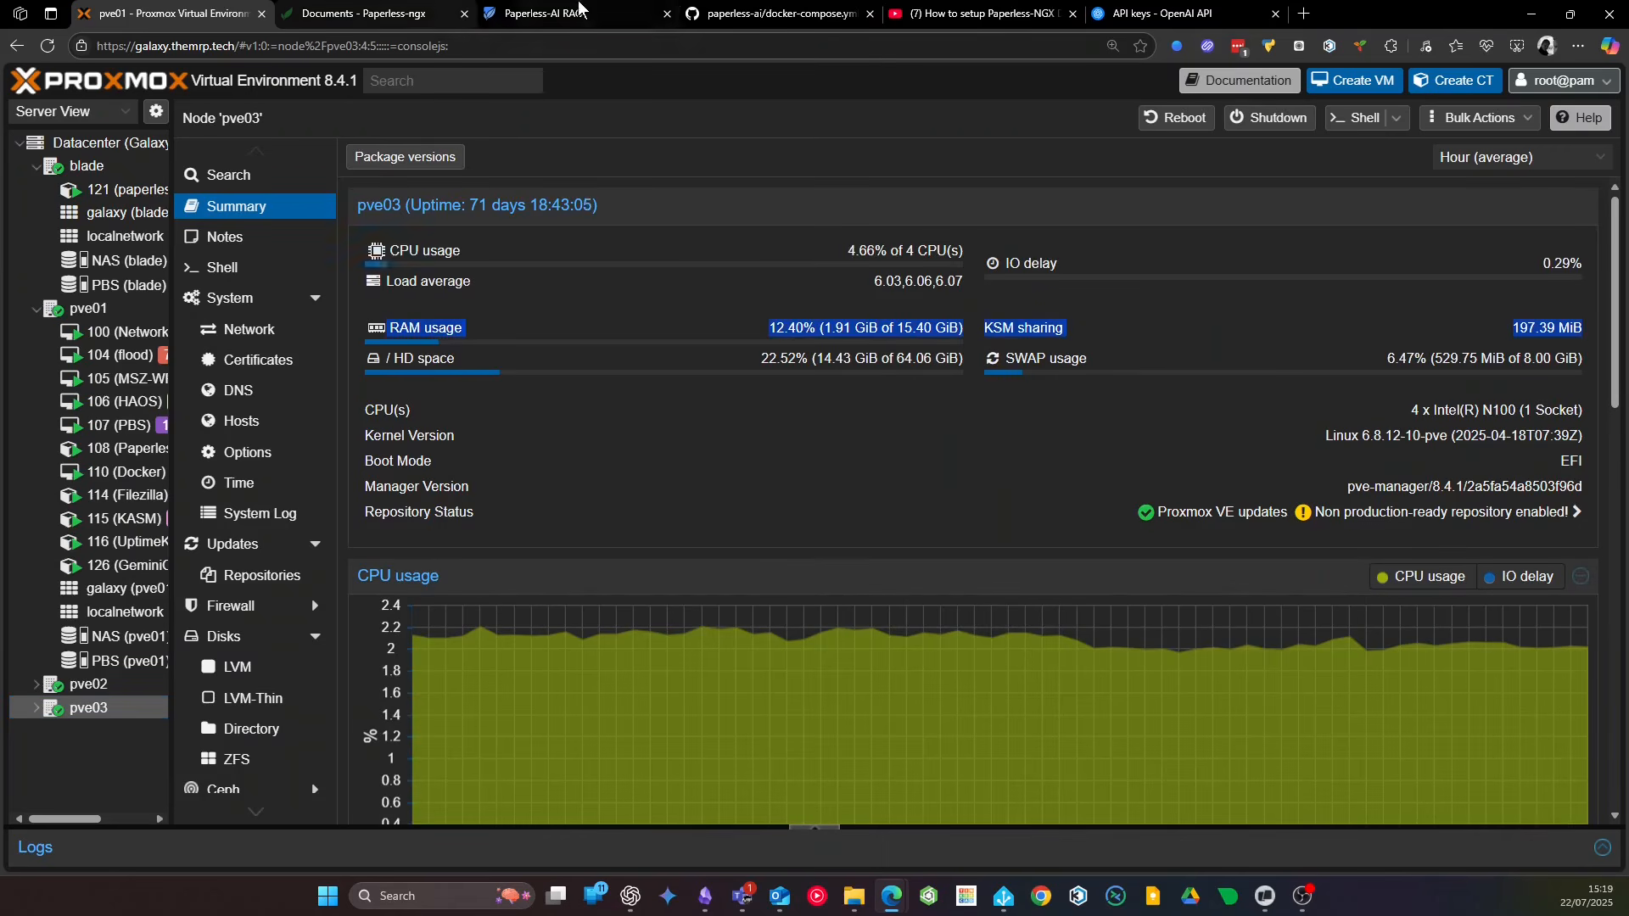
Switch back to RAG Chat in Paperless-AI and review the conversation back up to the API status
left_click(583, 14)
scroll(669, 368, "up", 15)
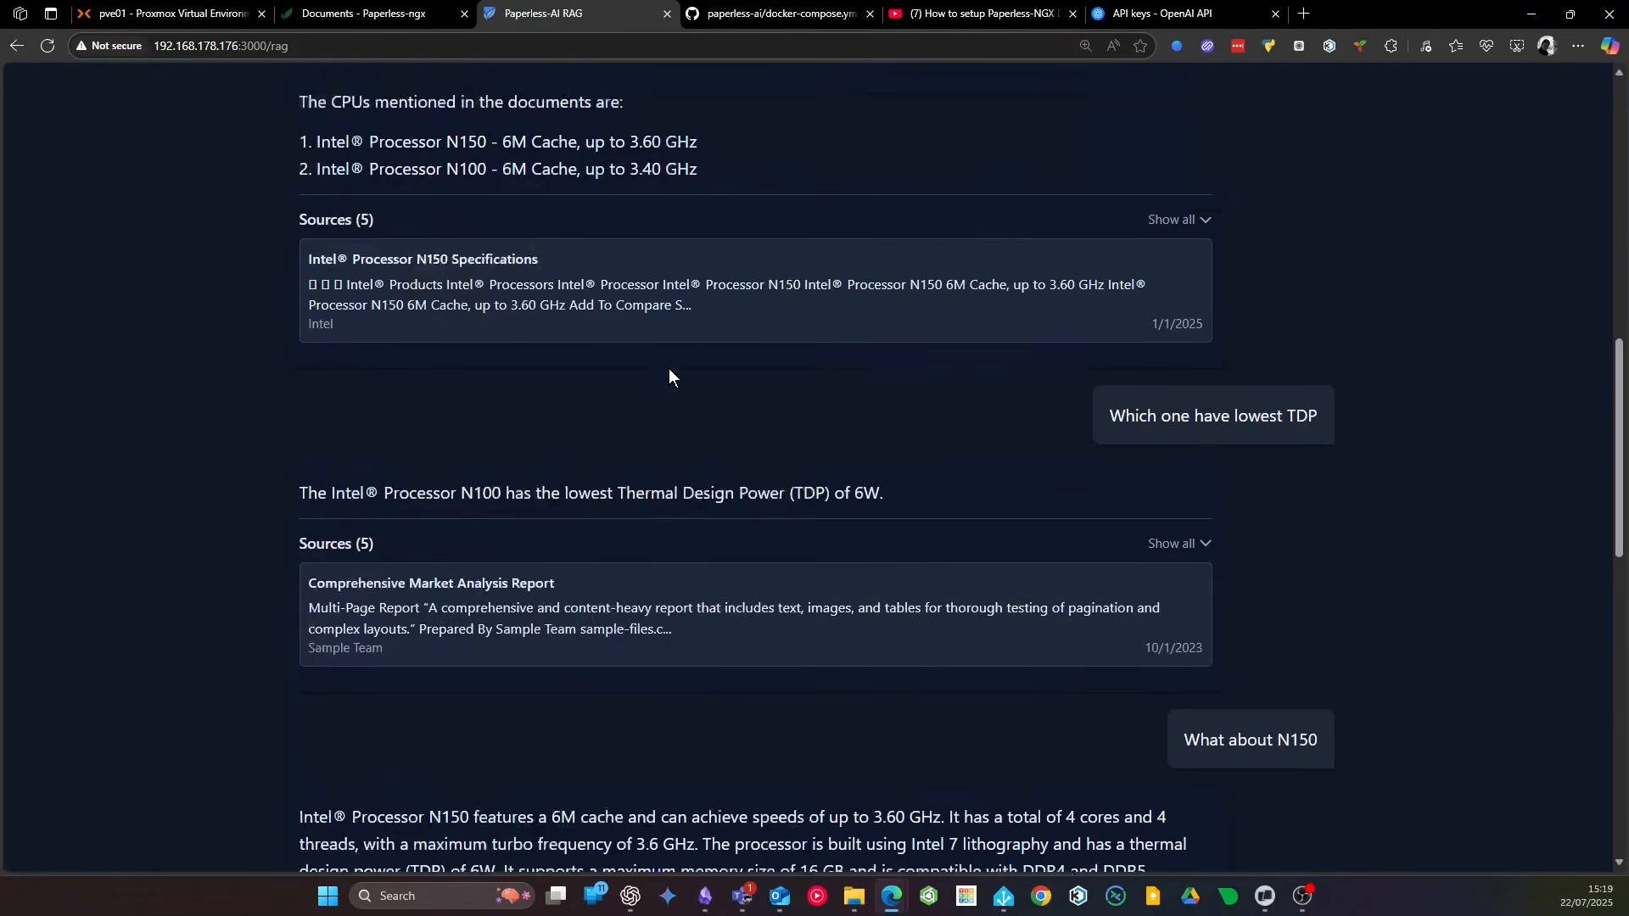
scroll(669, 369, "up", 3)
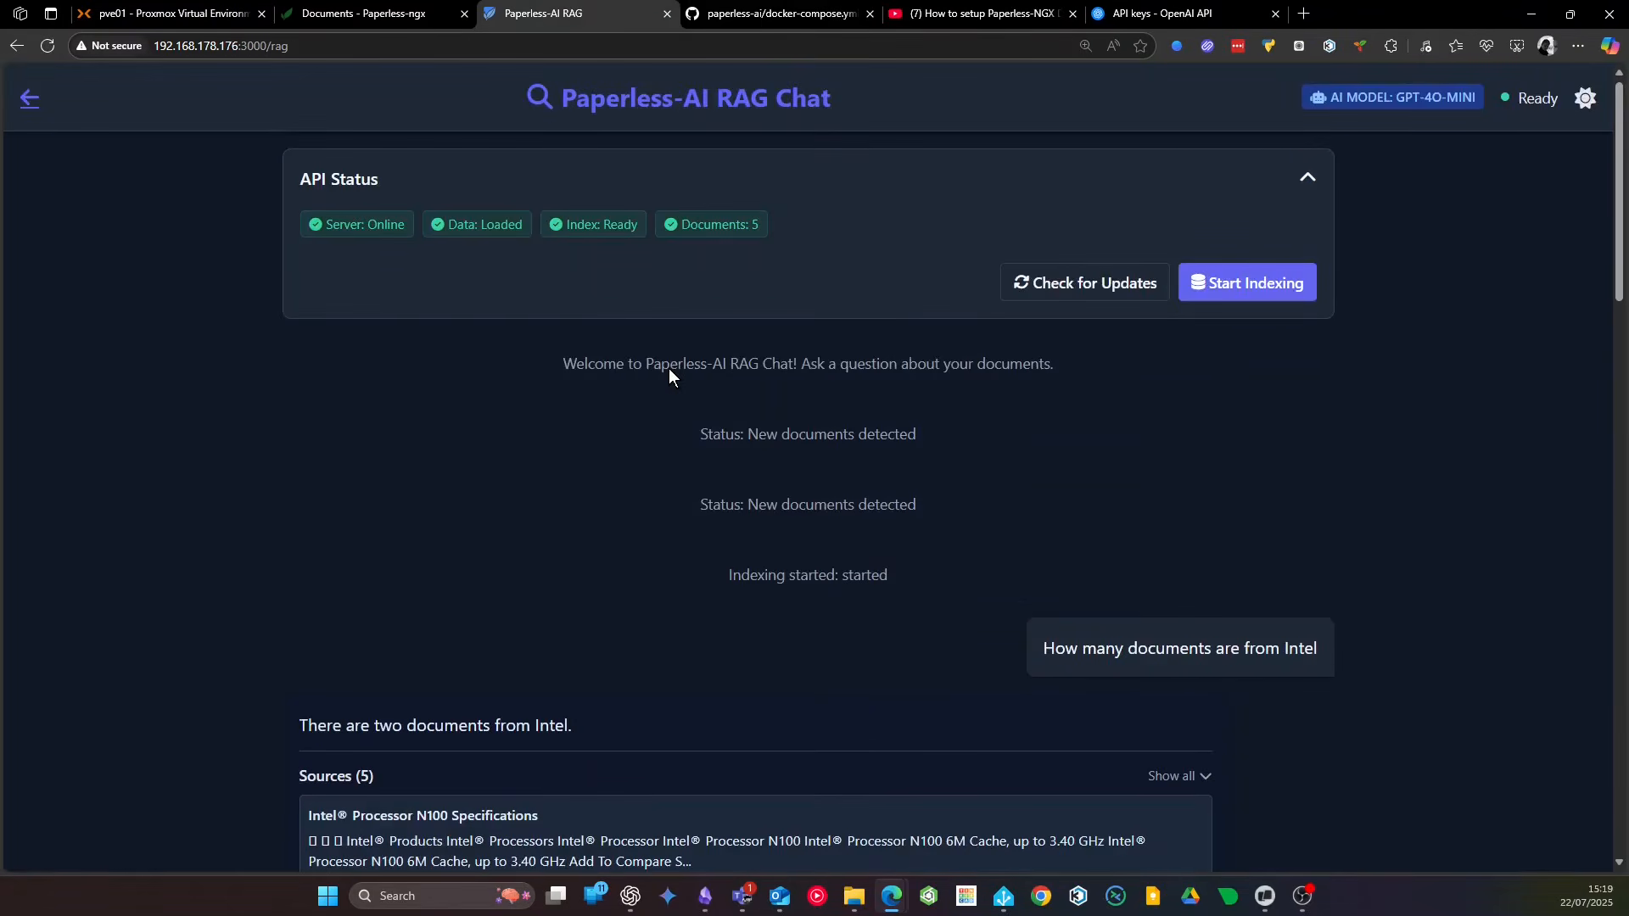
Switch to Paperless-ngx and review the lists of correspondents and tags
left_click(430, 12)
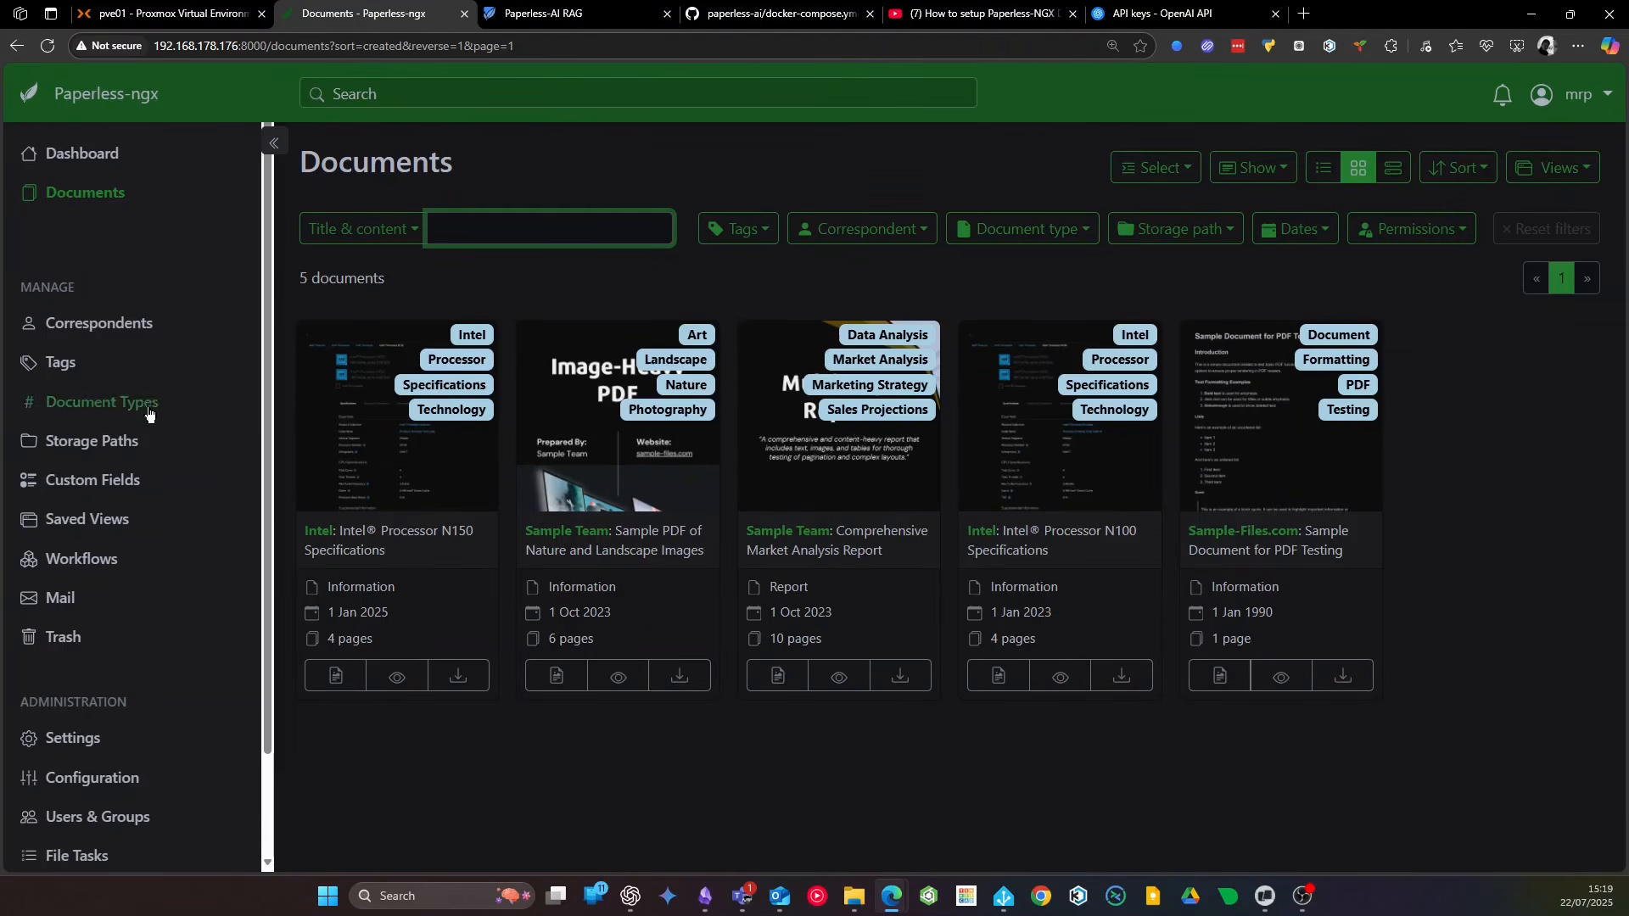
left_click(94, 323)
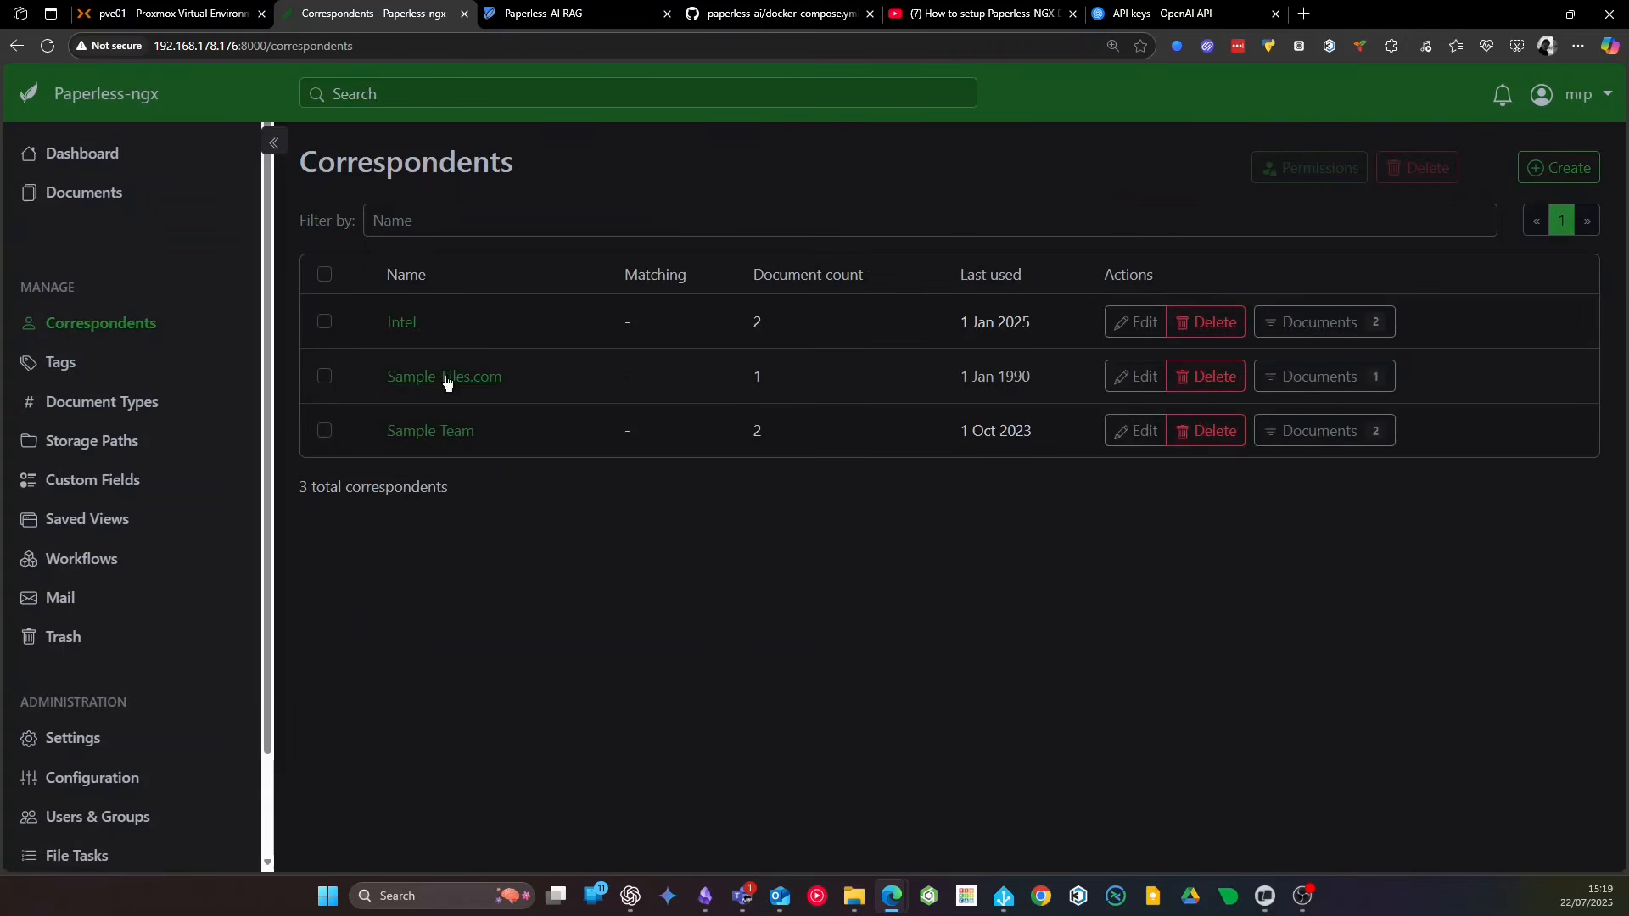
left_click(61, 363)
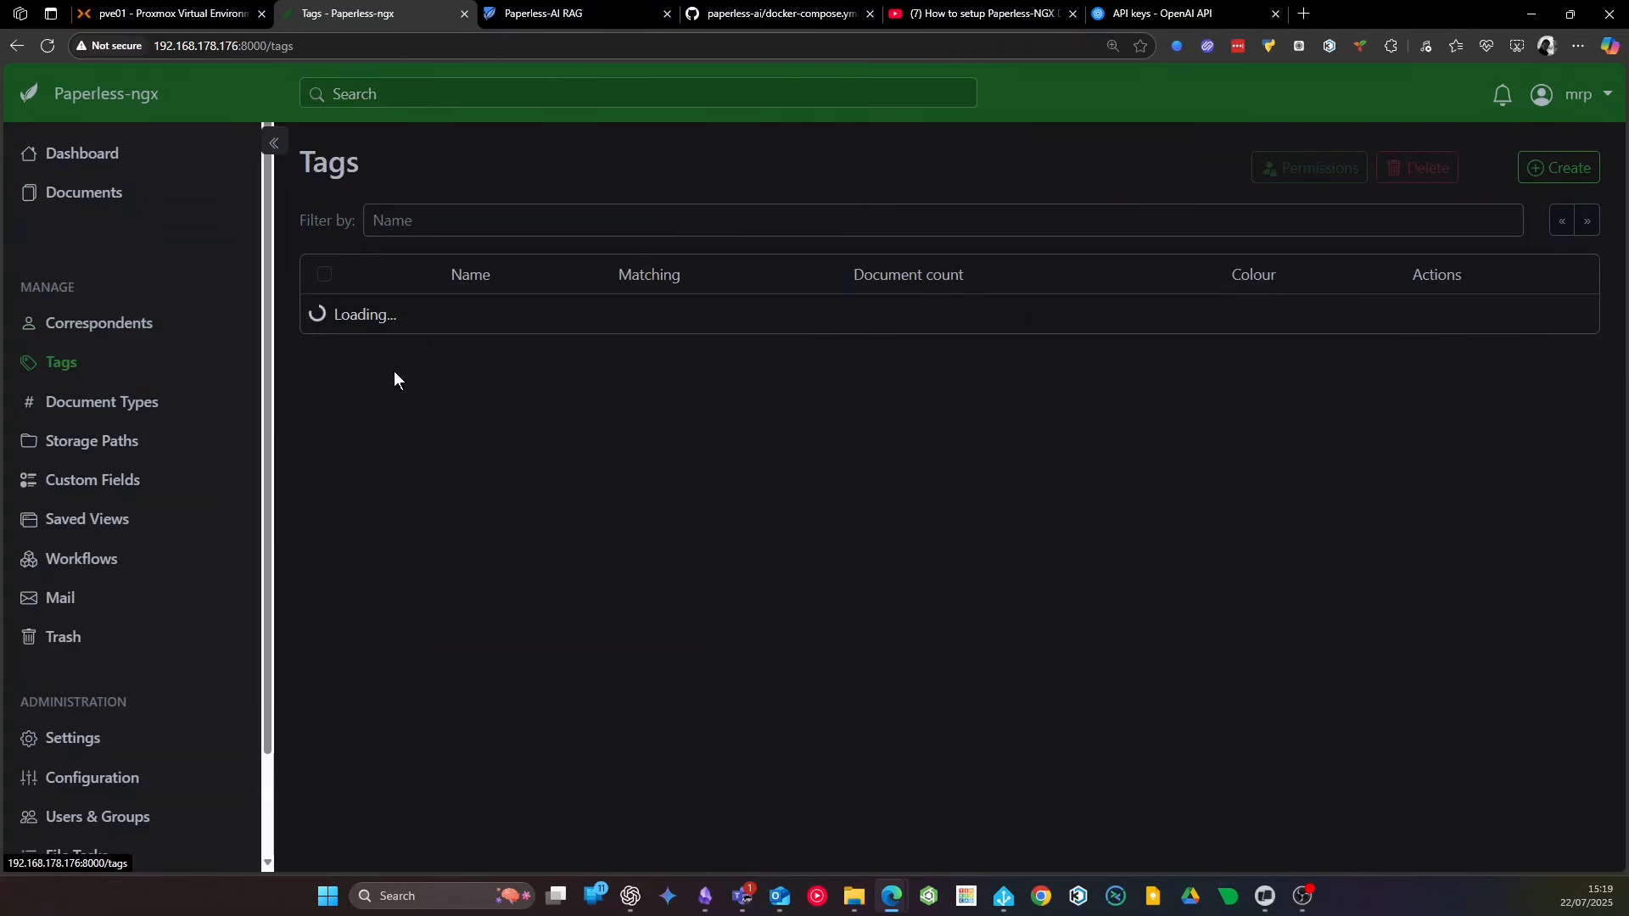
scroll(645, 407, "down", 4)
scroll(405, 628, "up", 4)
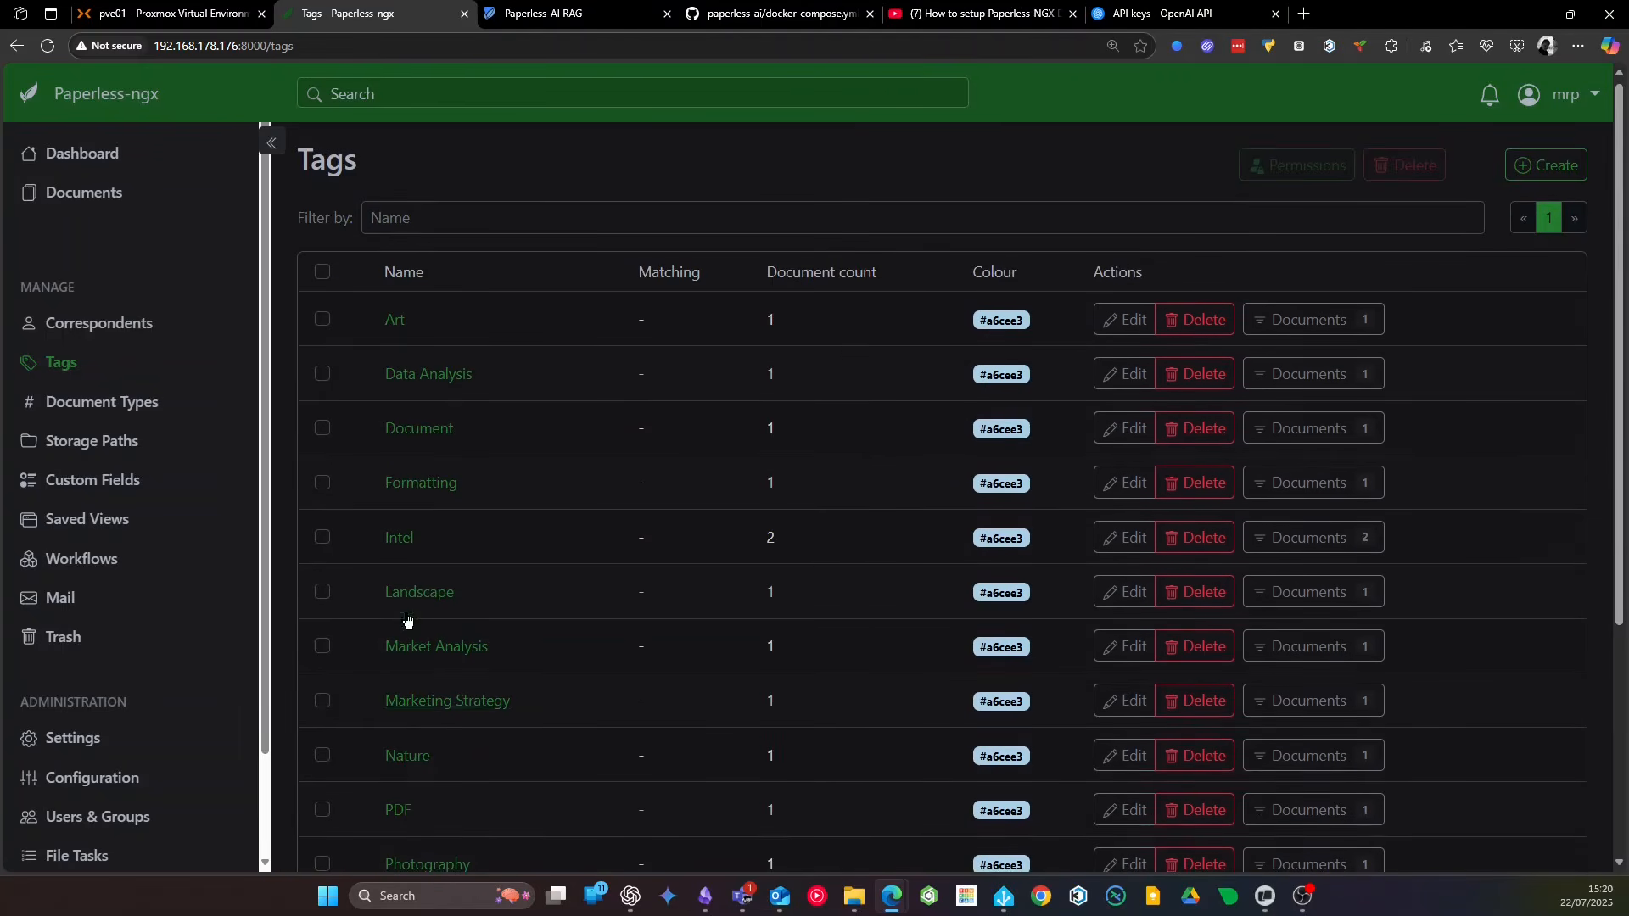
Inspect the settings of the Intel tag and close them without saving
left_click(415, 541)
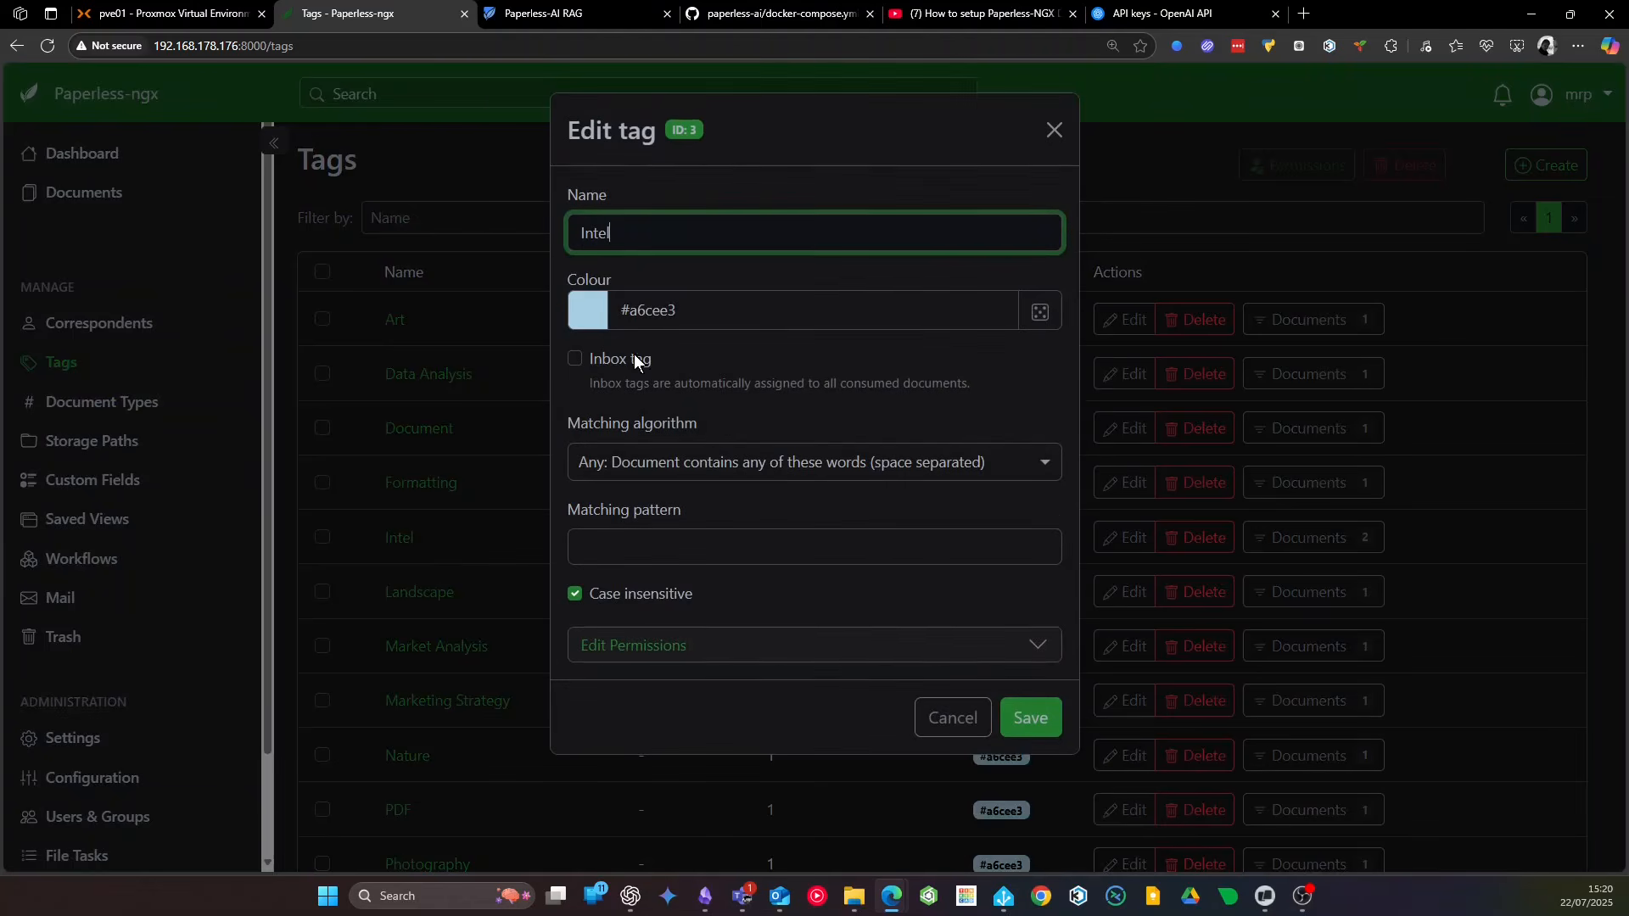
left_click(447, 149)
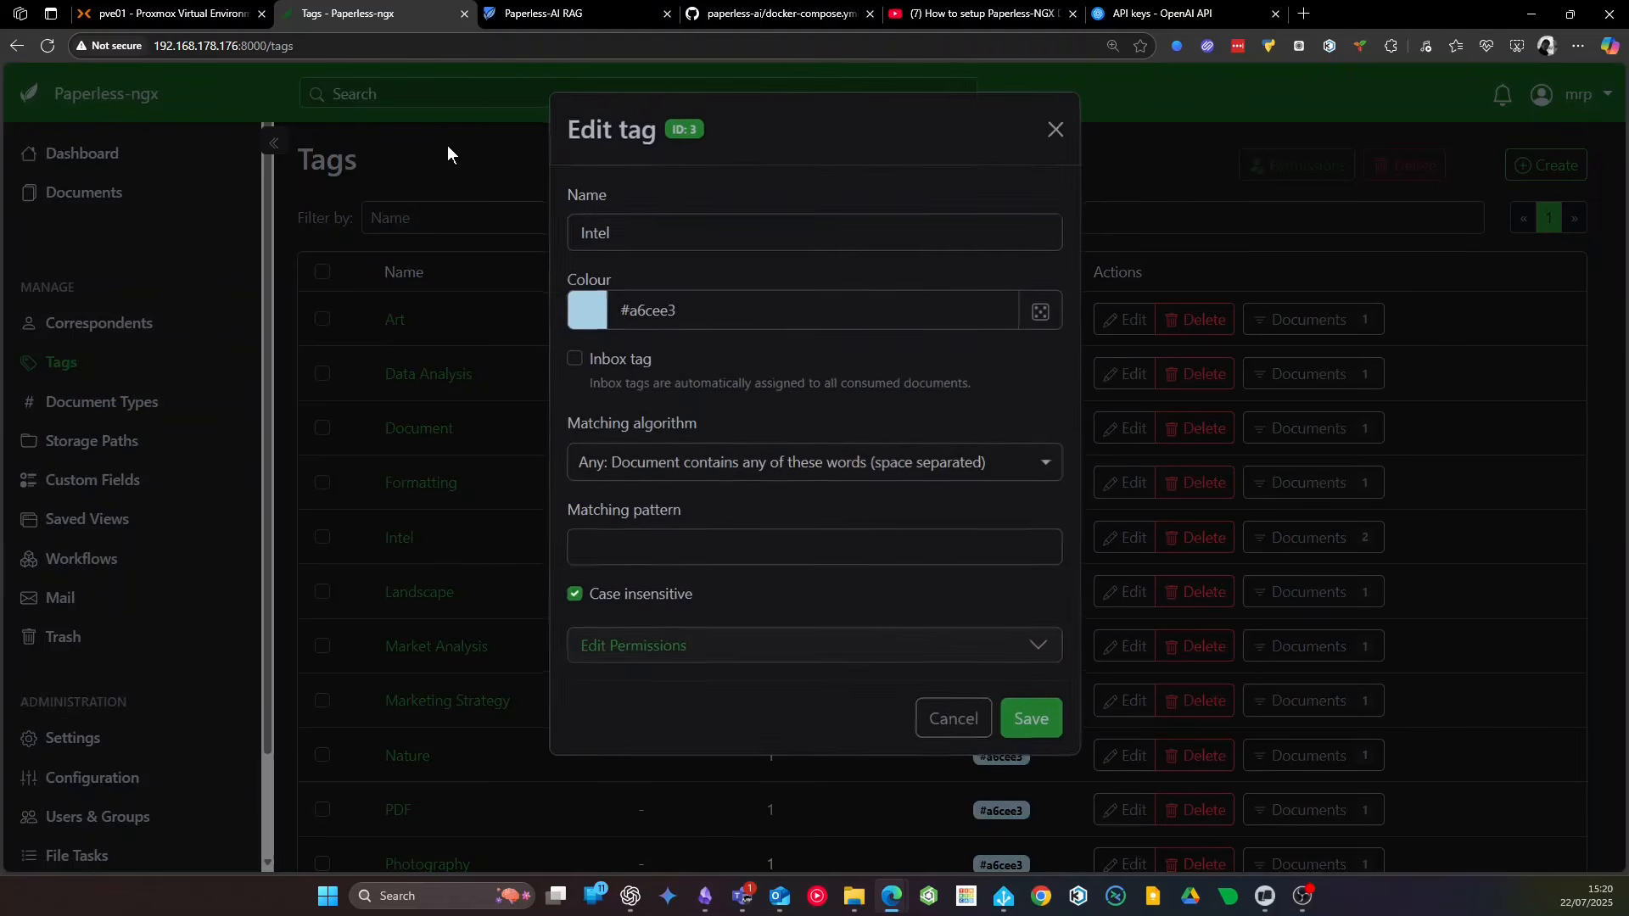
left_click(973, 733)
View the Paperless-ngx dashboard, switch to Paperless-AI and leave RAG Chat for its dashboard overview
left_click(82, 154)
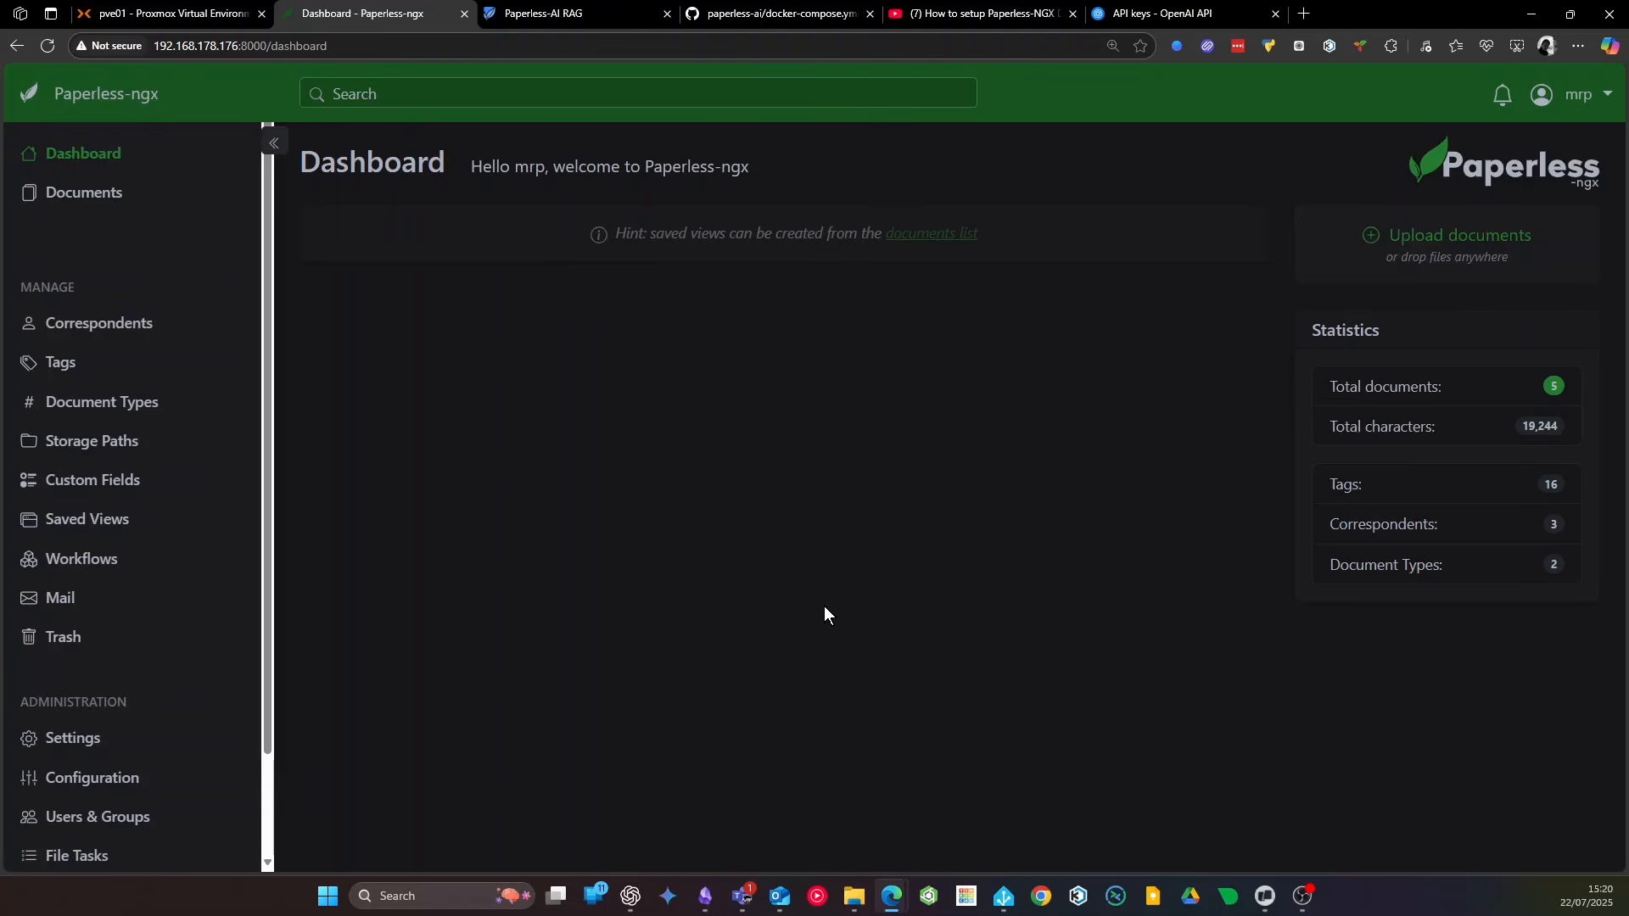
left_click(587, 10)
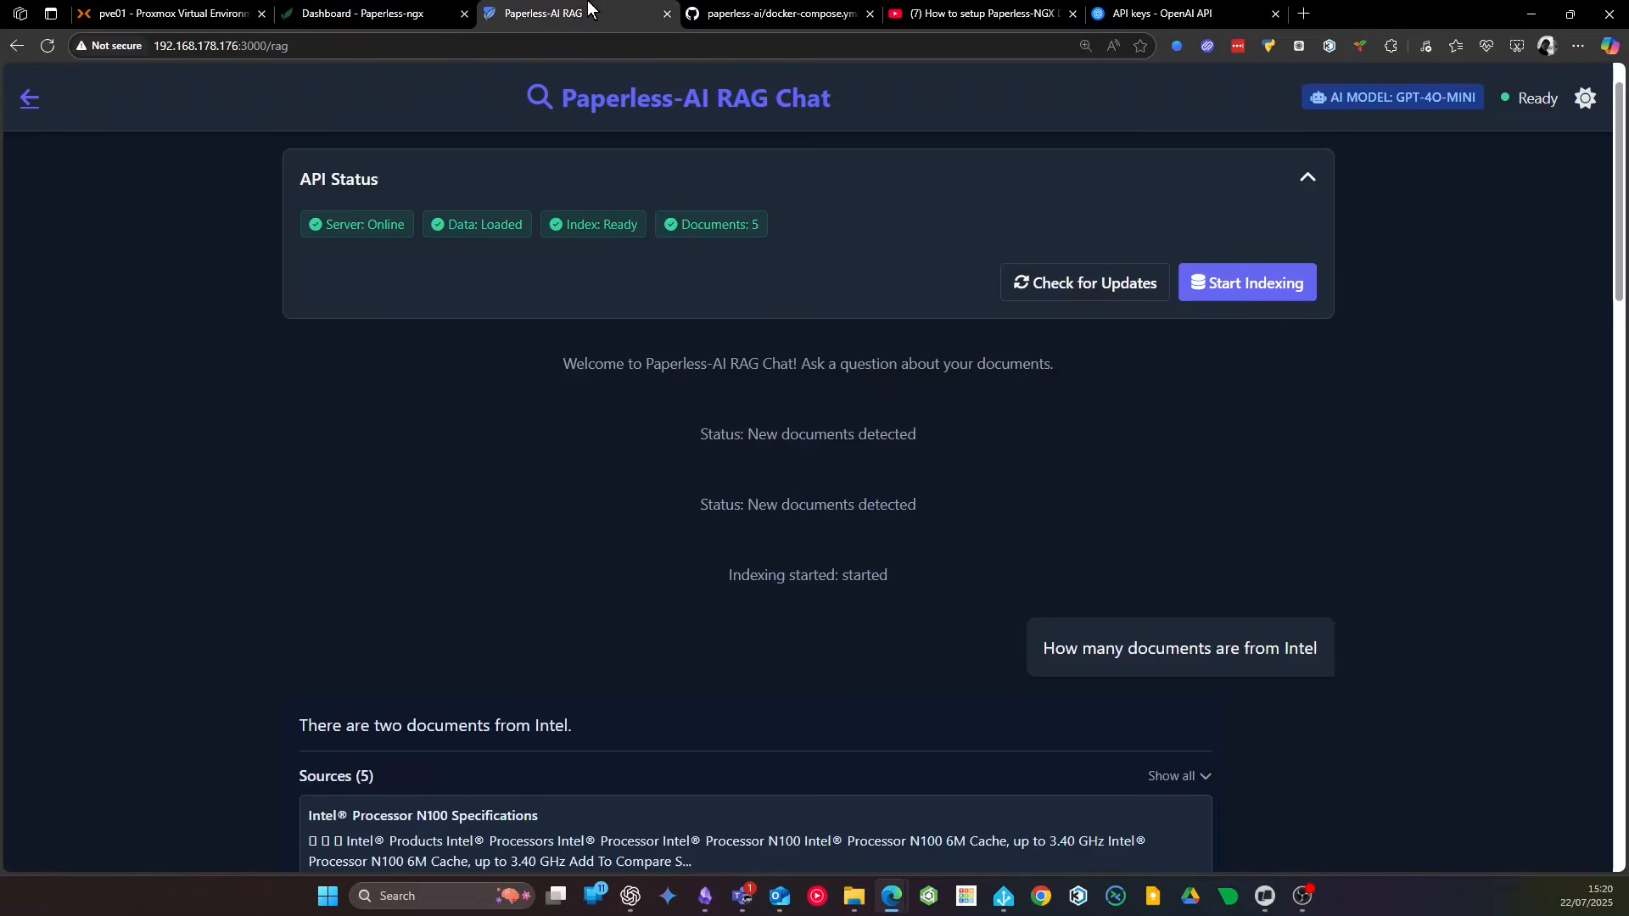
left_click(30, 100)
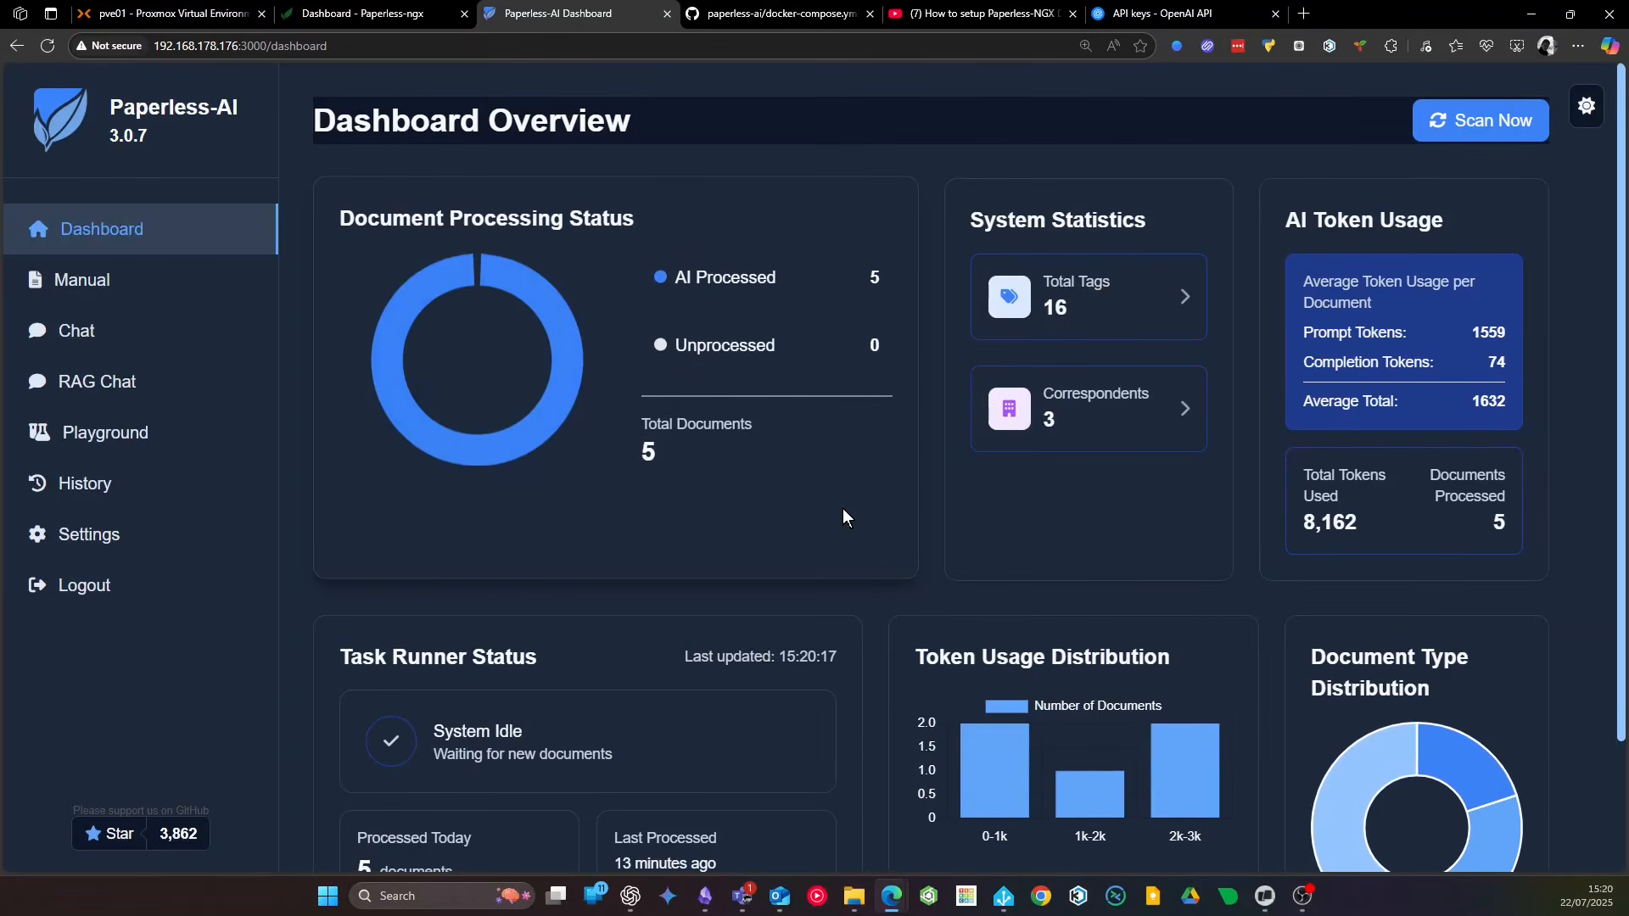